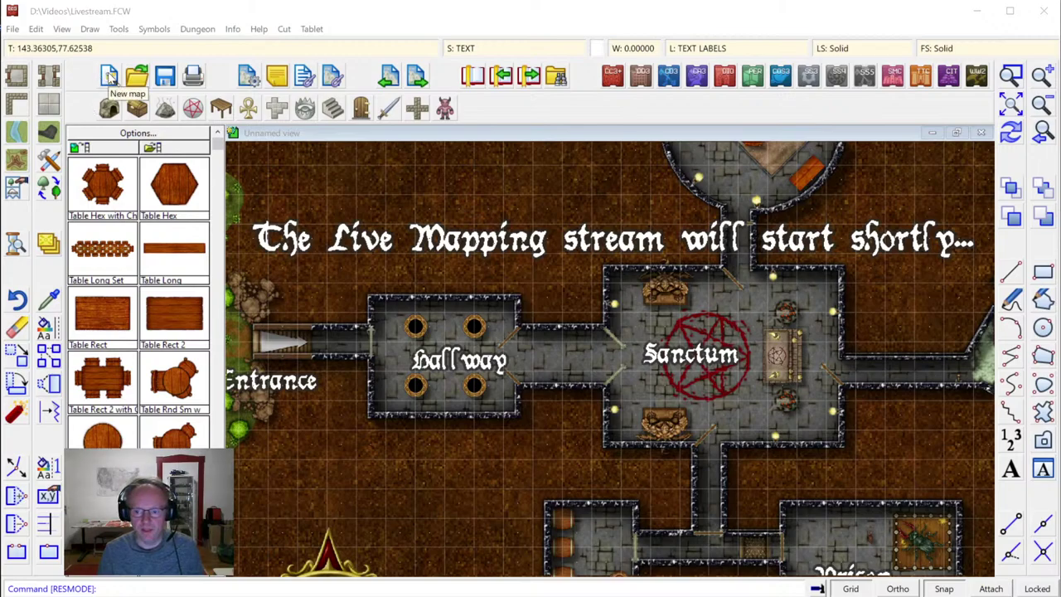
Start a new map without saving changes to the current one, using the Dungeons type and deciding the settings manually
left_click(110, 76)
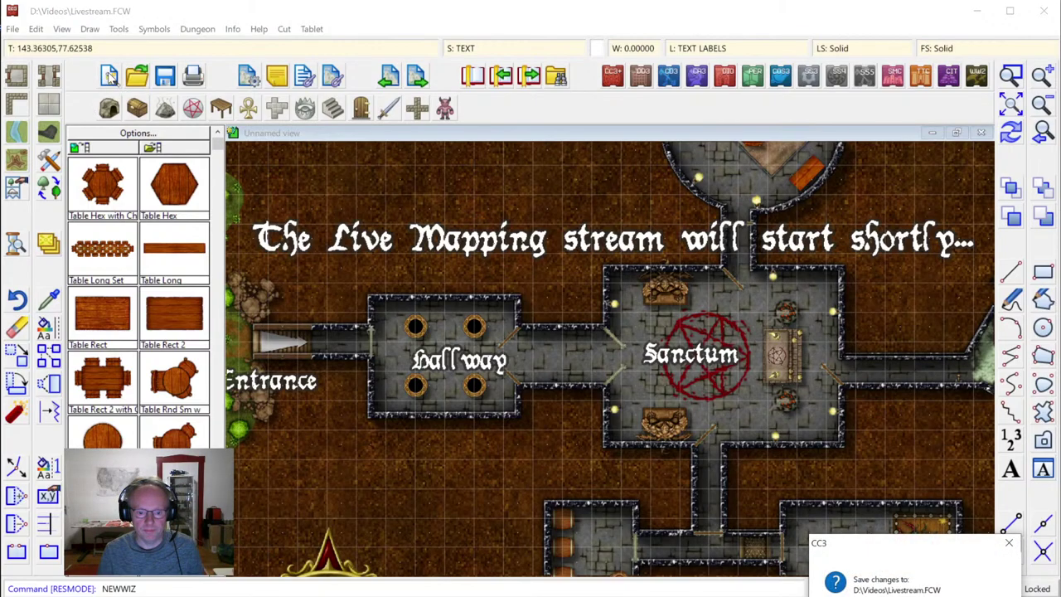
key("n")
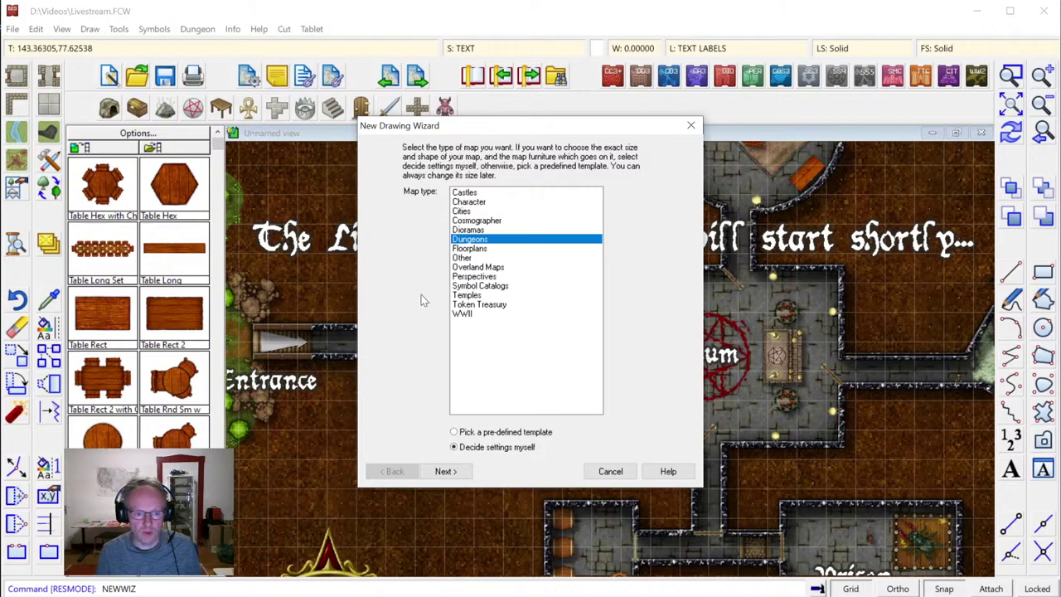
left_click(475, 249)
left_click(475, 238)
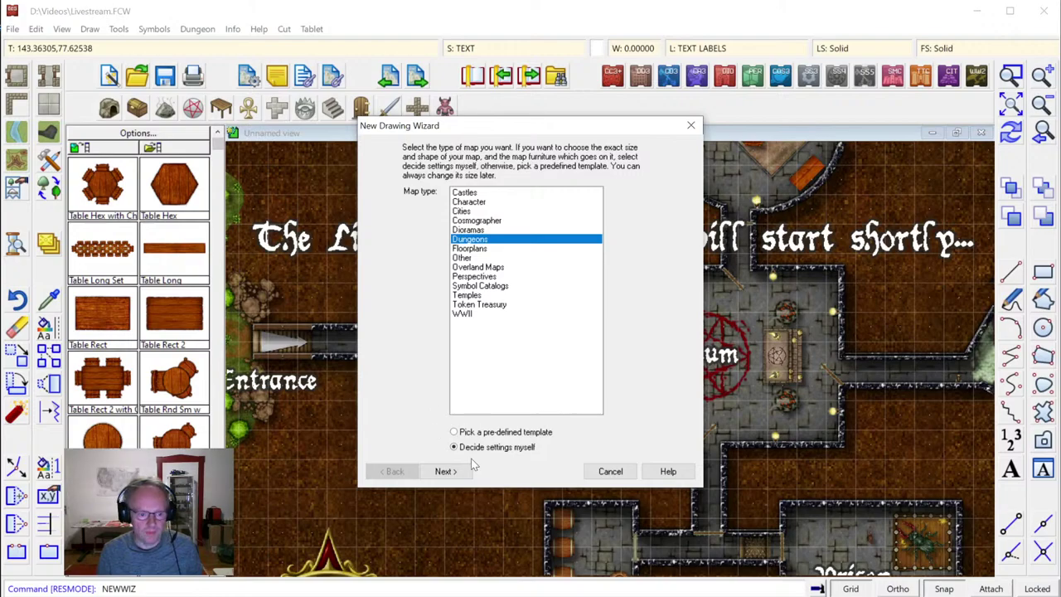
left_click(444, 471)
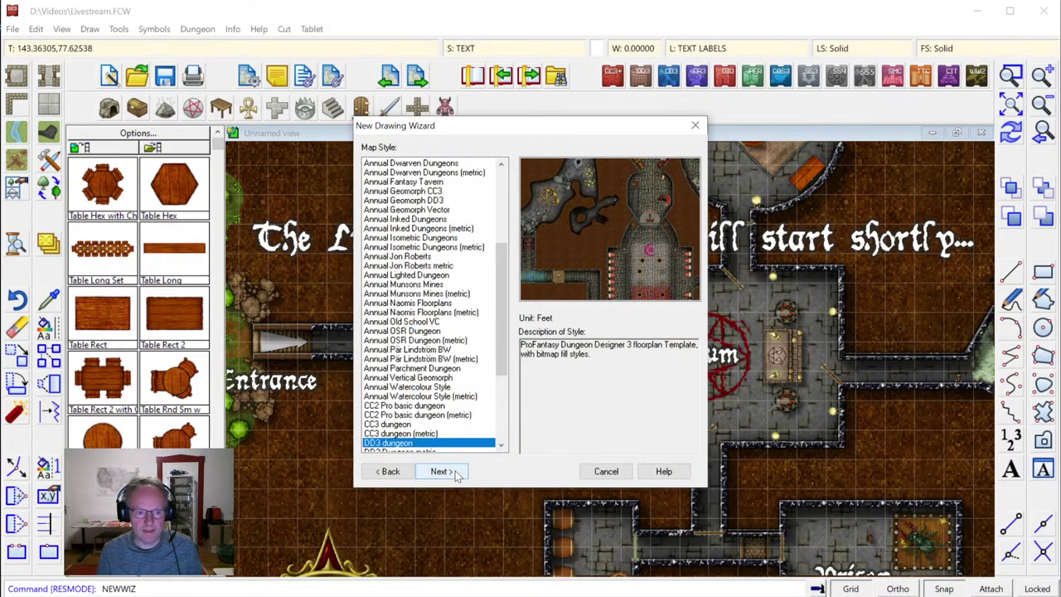
Choose the DD3 dungeon map style in feet and proceed to the map dimensions
left_click_drag(500, 267, 508, 375)
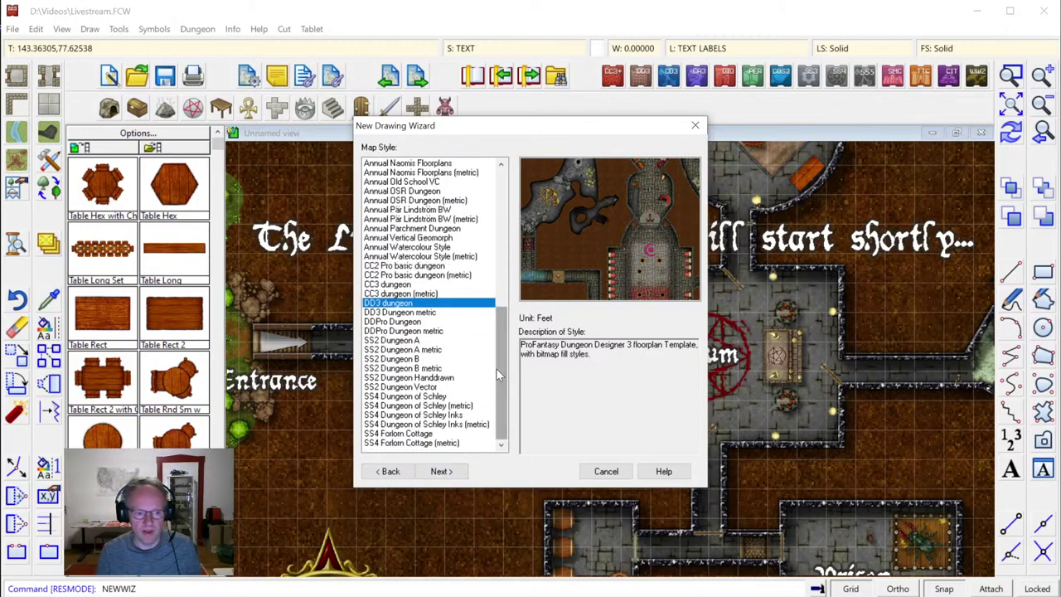
left_click(412, 295)
left_click(411, 303)
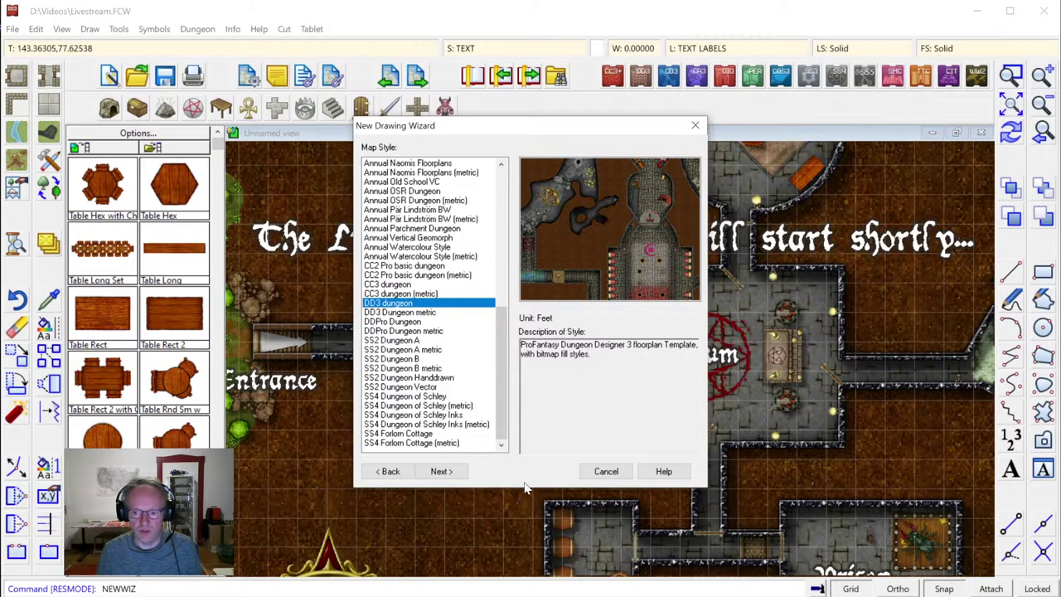
left_click(441, 472)
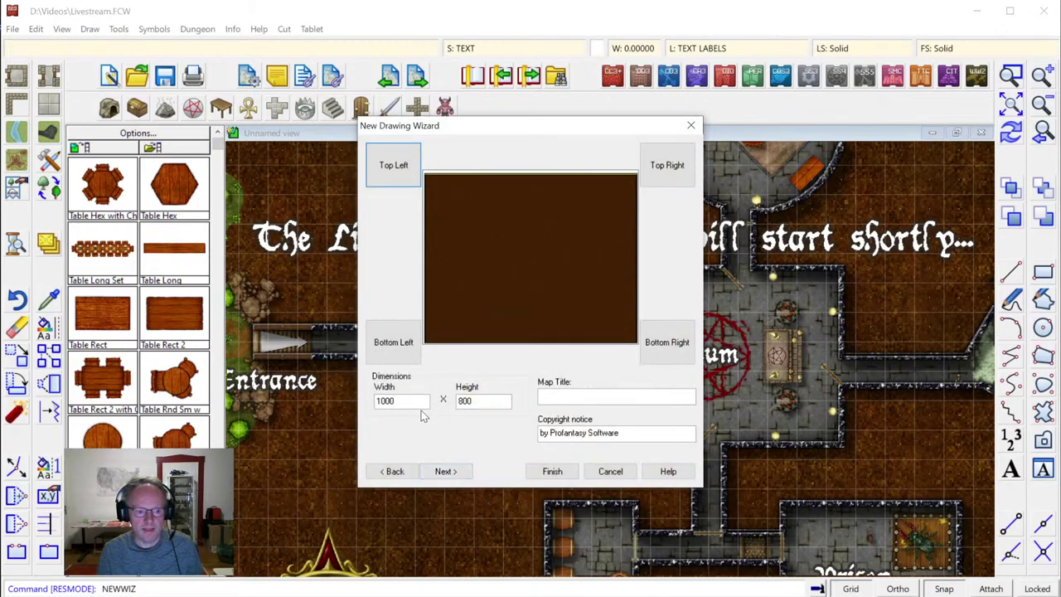
Set the map to 200 wide by 160 high and keep Dirt Brown 5 Bitmap as its background fill
double_click(394, 401)
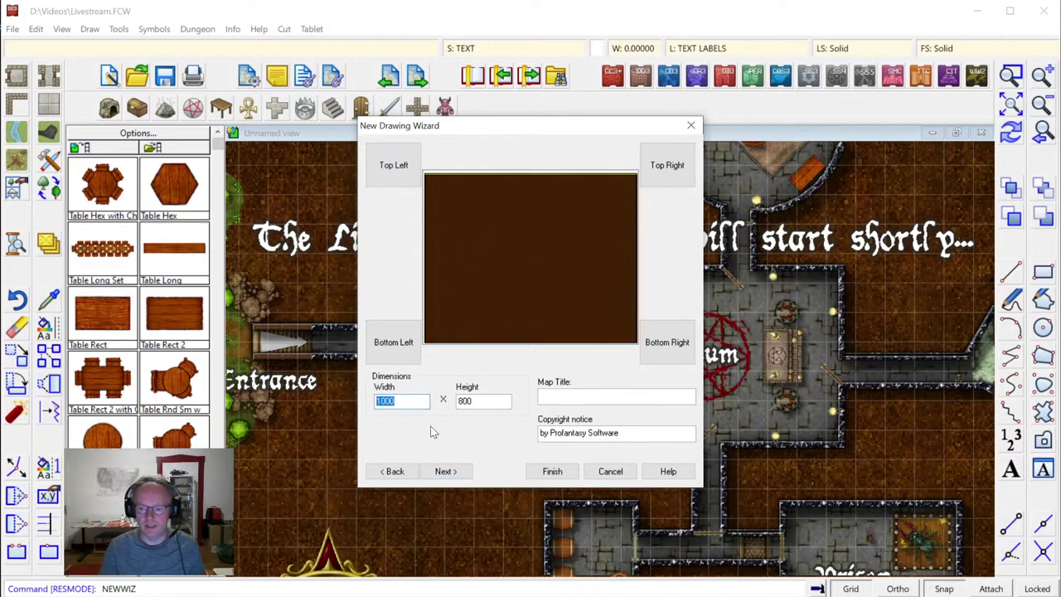
type("200")
key("Tab")
type("1")
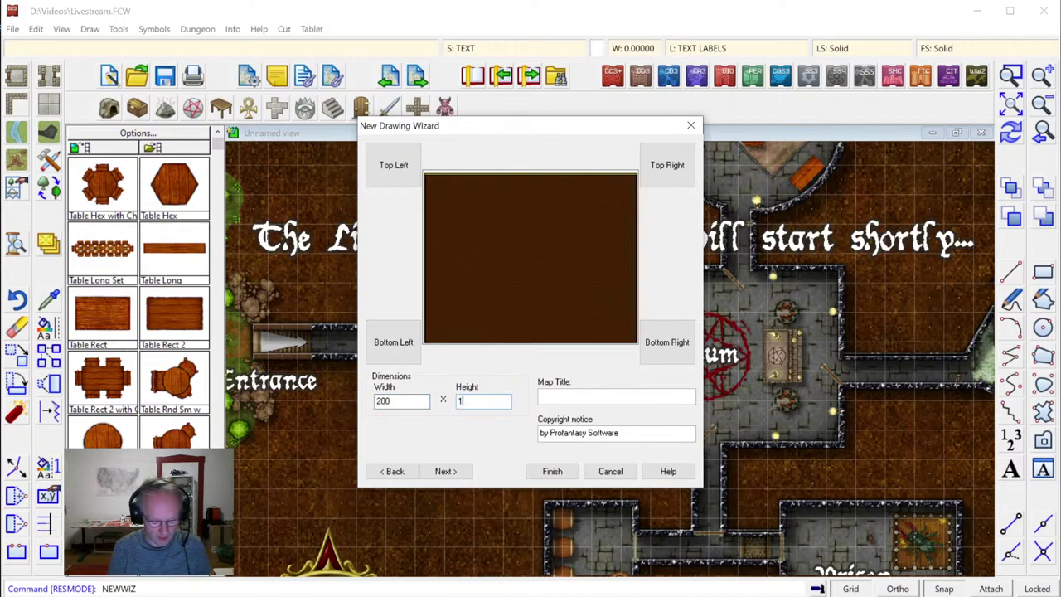
type("60")
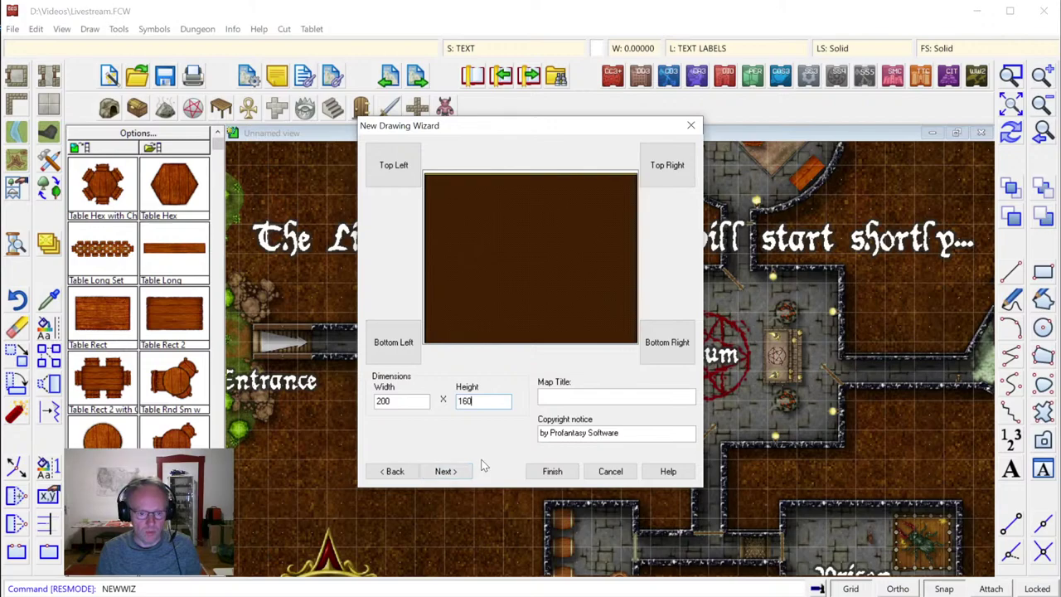
left_click(458, 478)
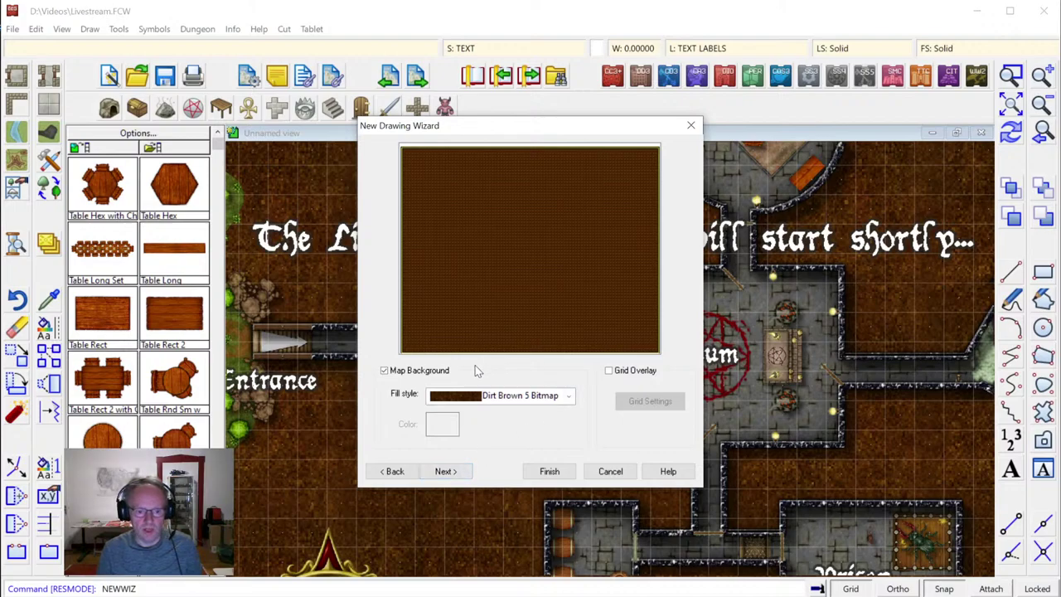
left_click(569, 396)
left_click(558, 378)
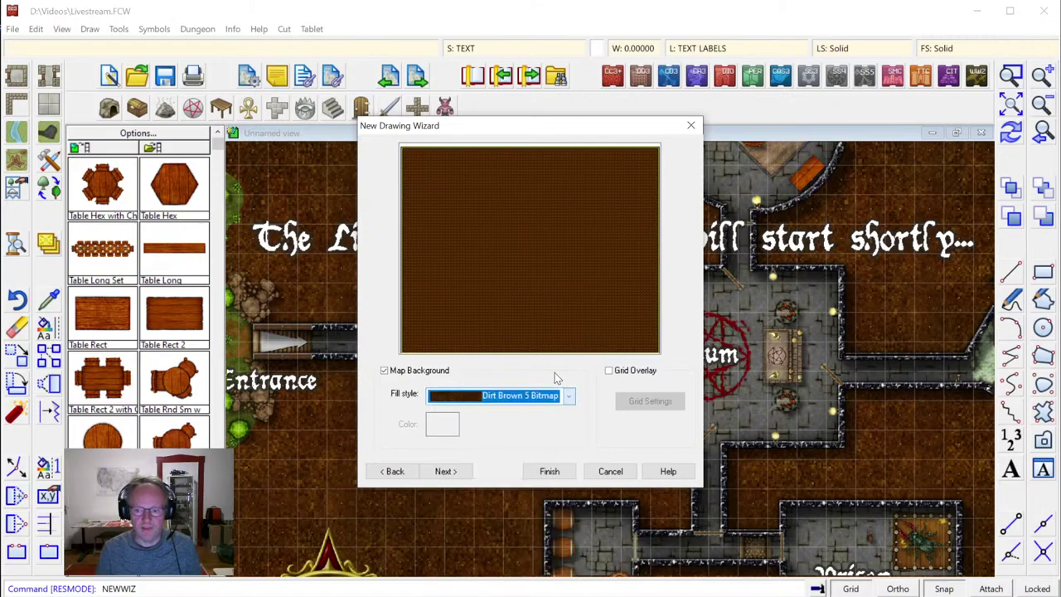
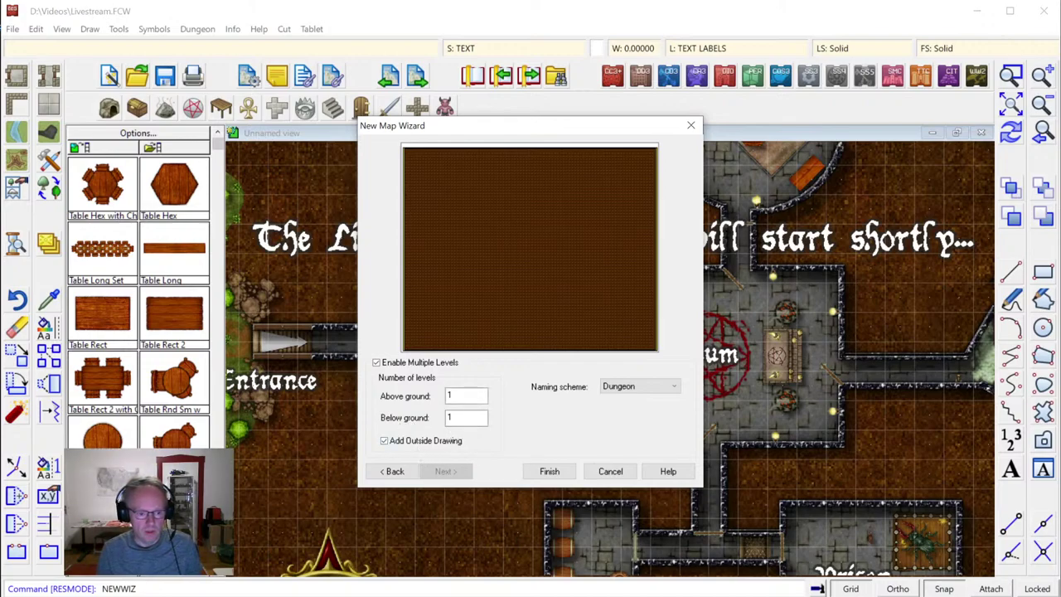
Configure the multiple levels with 2 levels below ground and the Dungeon naming scheme
double_click(452, 396)
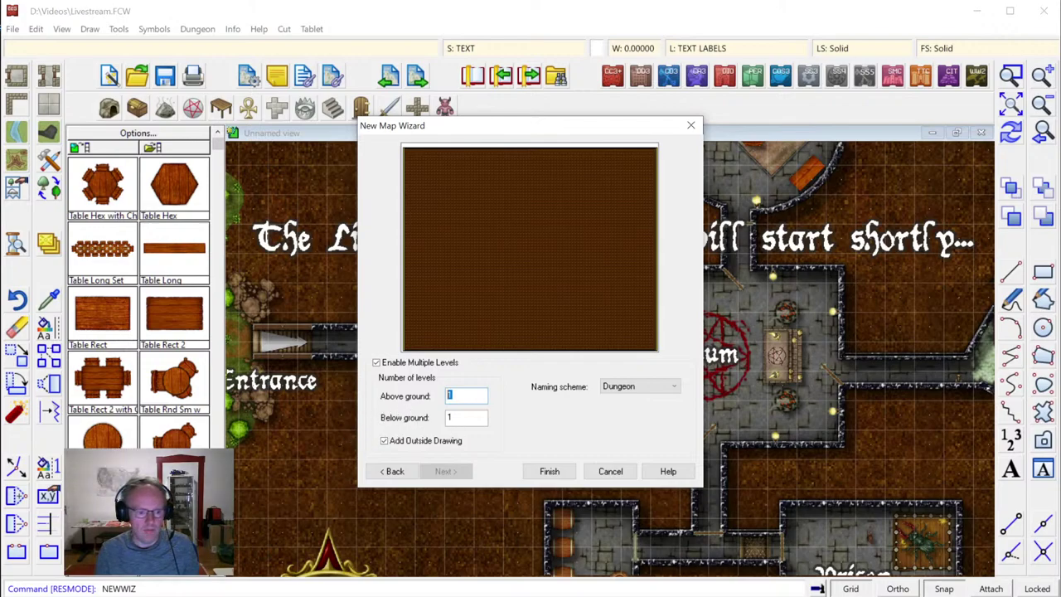
left_click(452, 417)
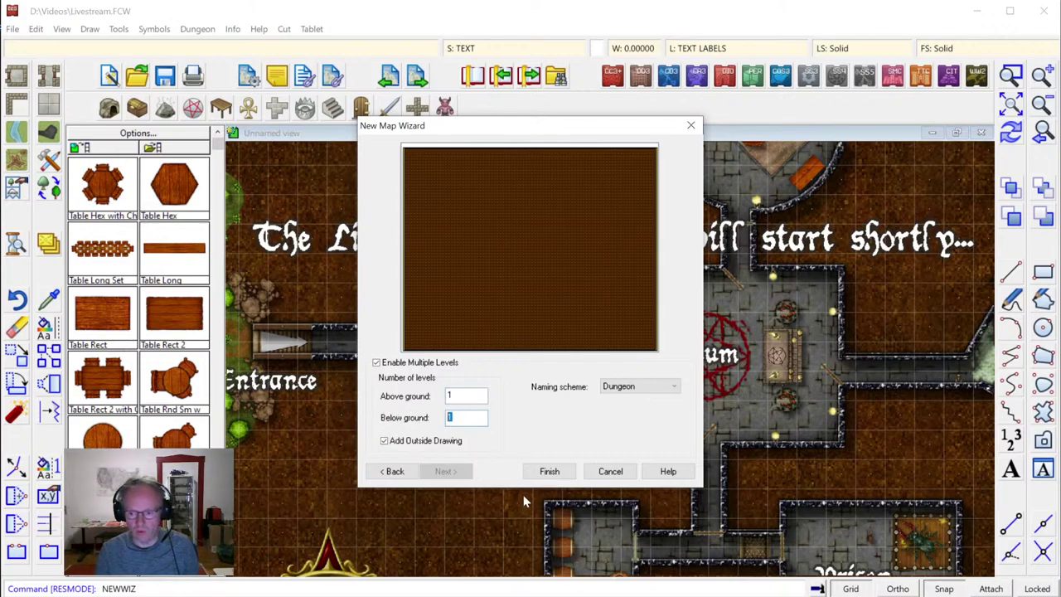
type("2")
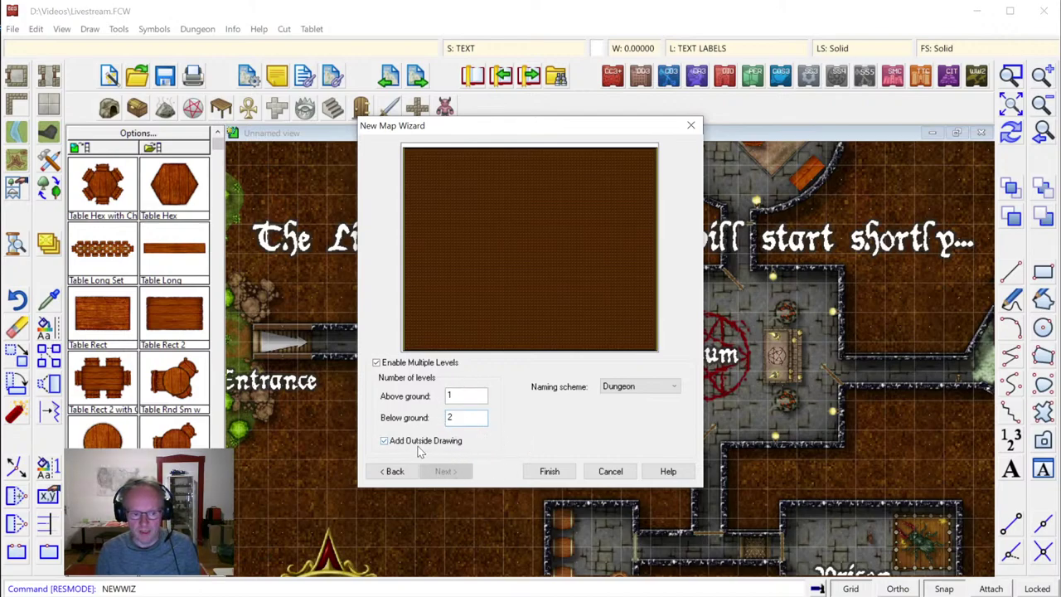
left_click(646, 388)
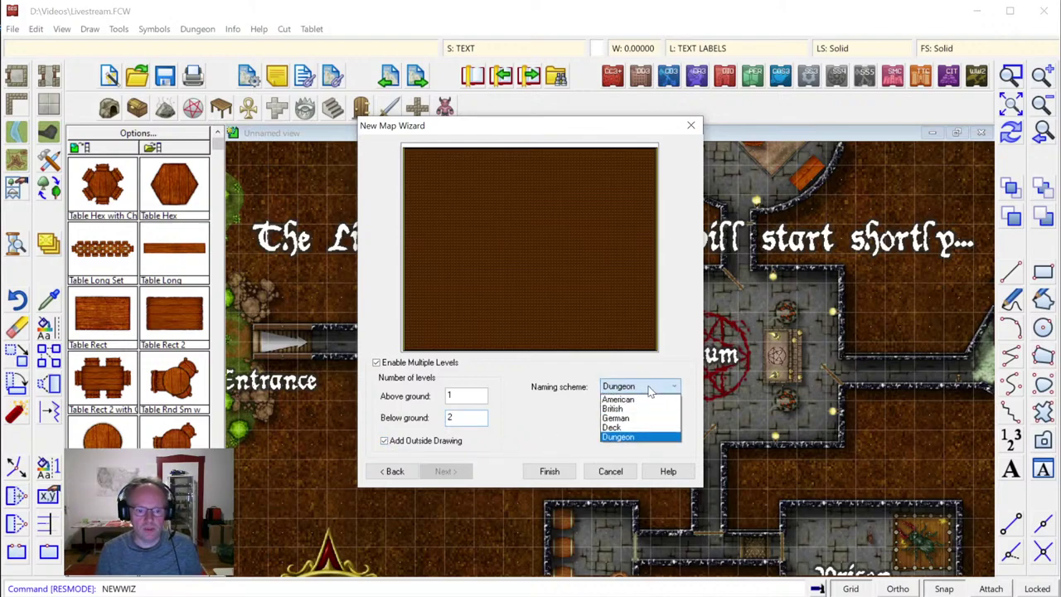
left_click(614, 437)
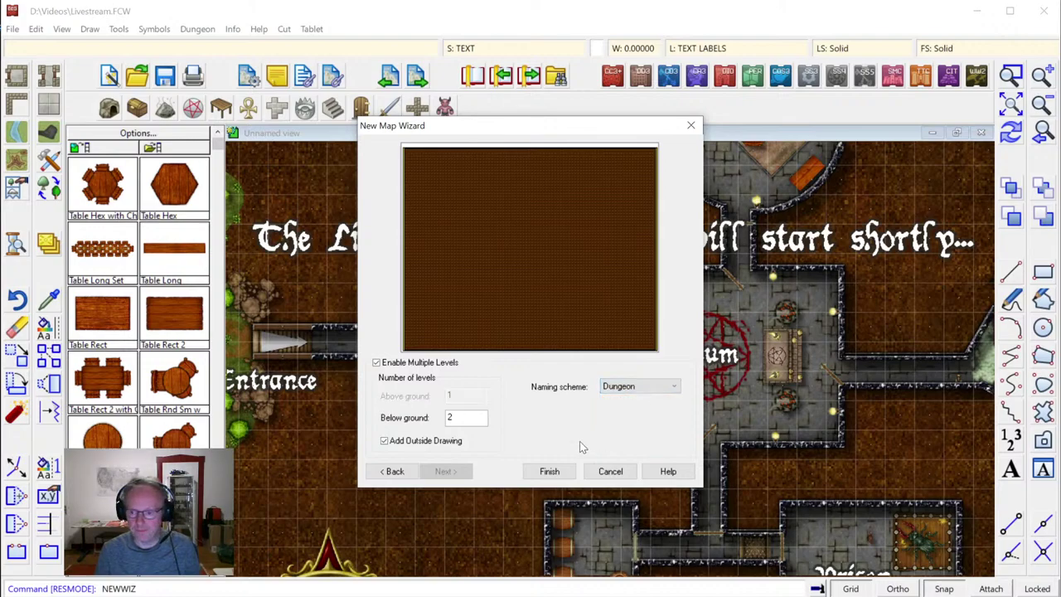
Finish the new map setup and save the map as LiveDungeon in the 30 - Lighted Dungeons folder
left_click(548, 471)
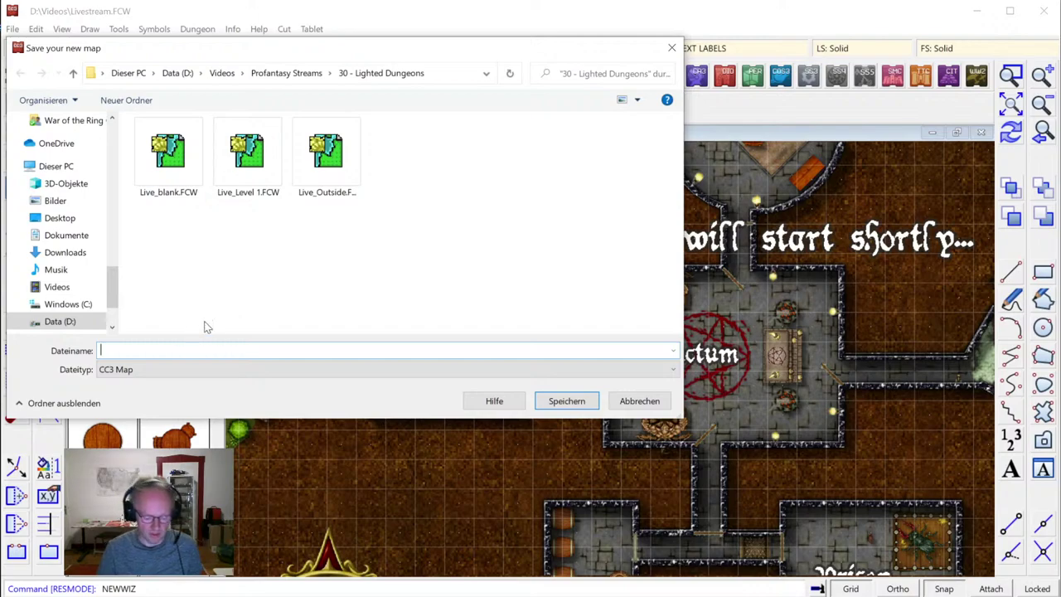
key("BackSpace")
type("Live")
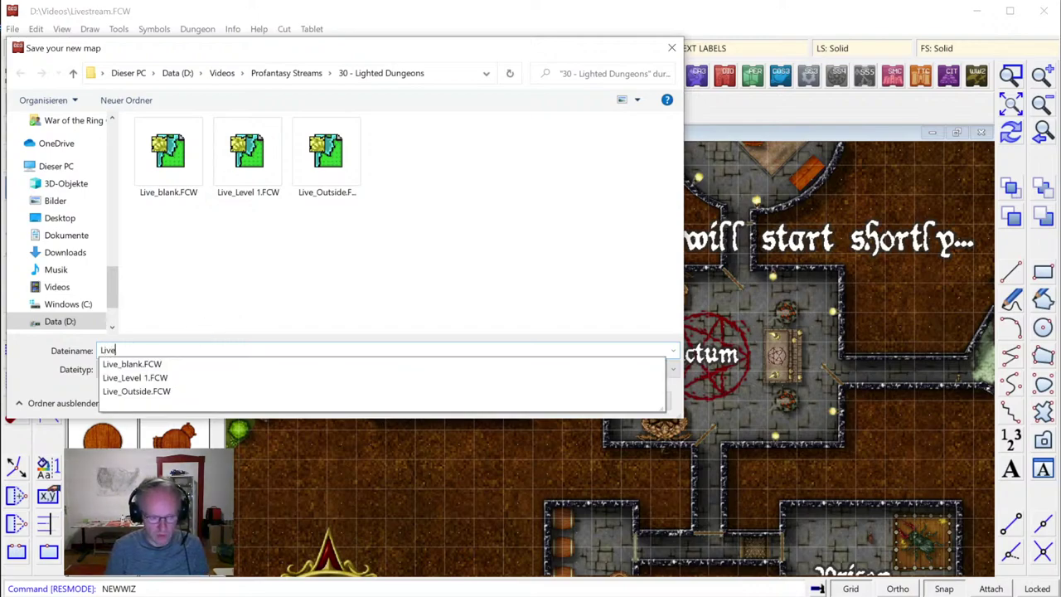
type("Dungeon")
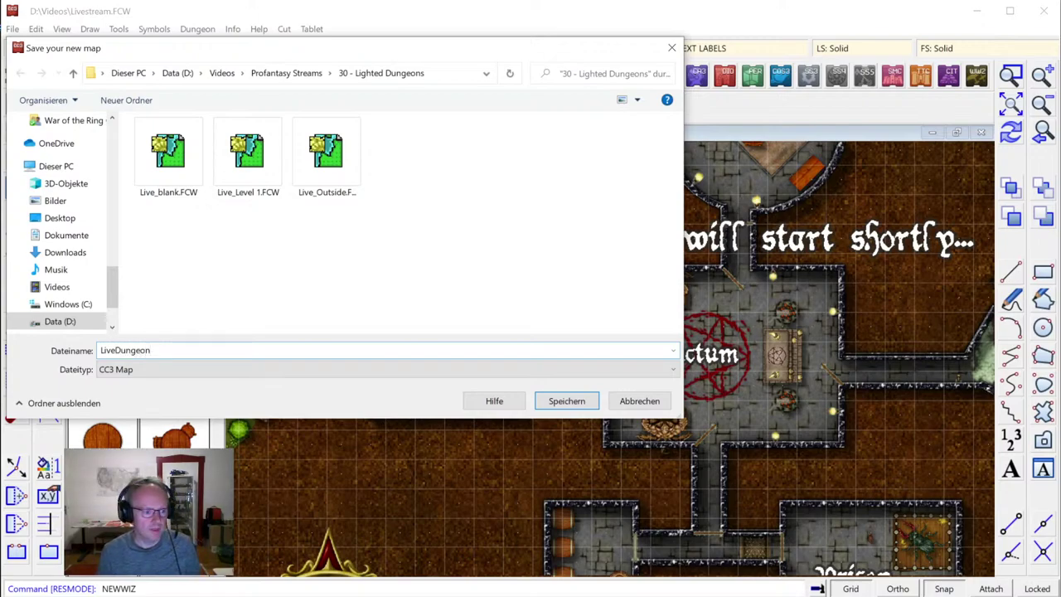
key("Return")
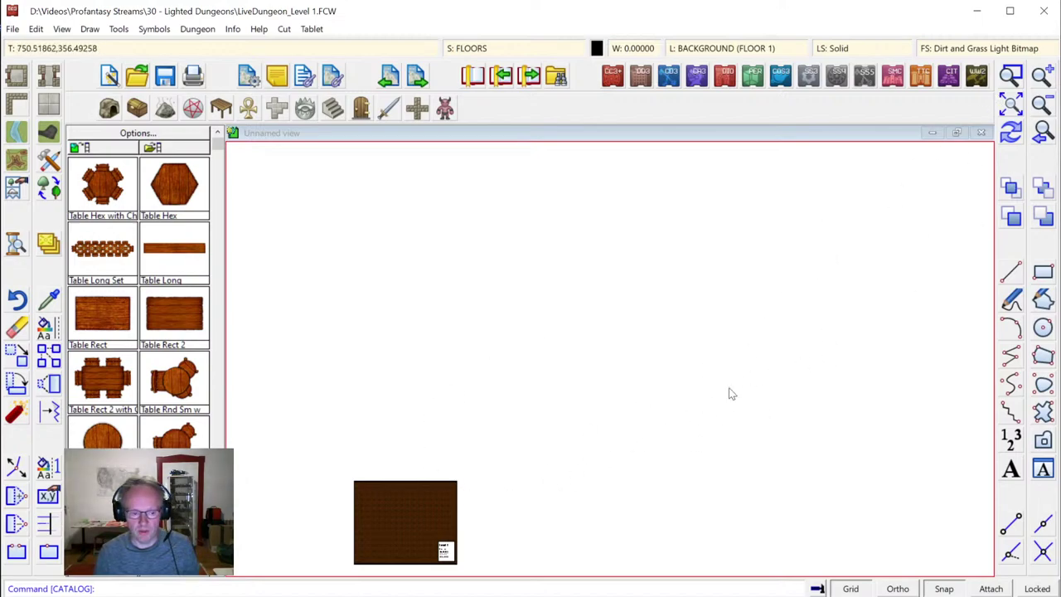
View the full extents of the Level 1, Outside and Level 2 maps through their level links, and return to Level 1
left_click(1010, 106)
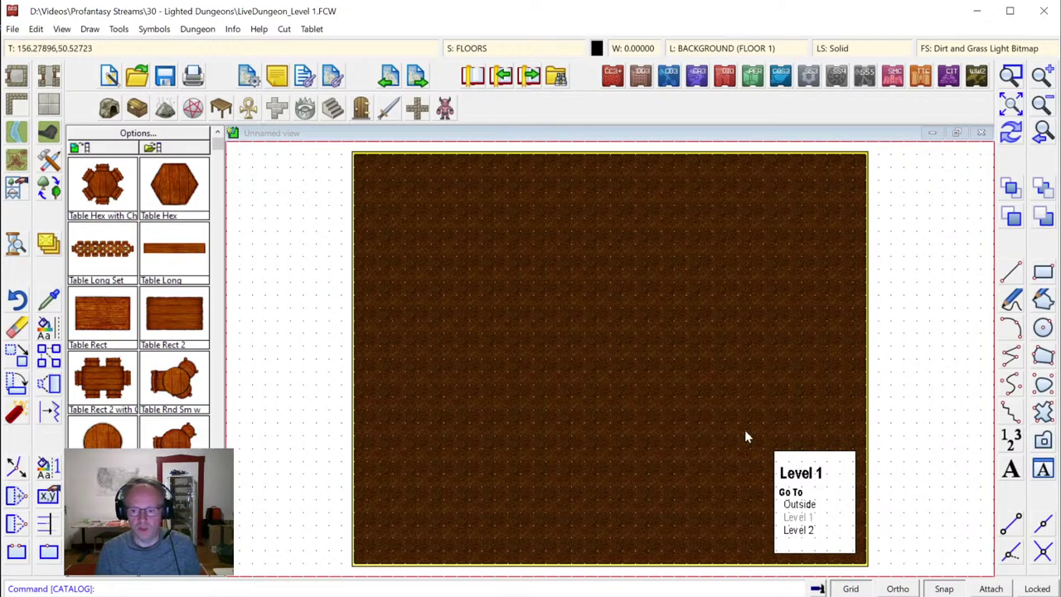
left_click(796, 507)
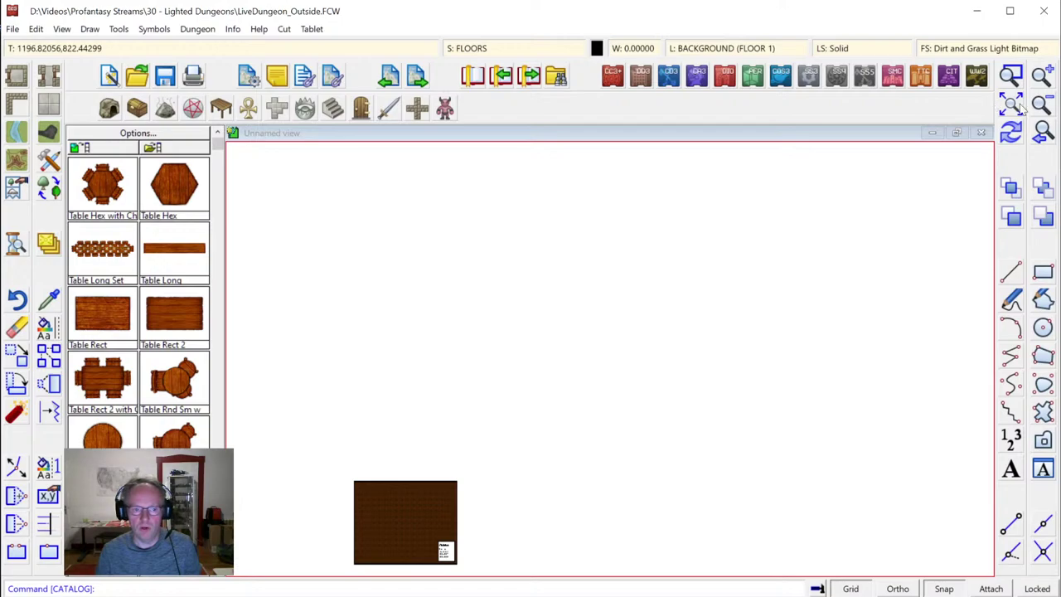
left_click(1015, 106)
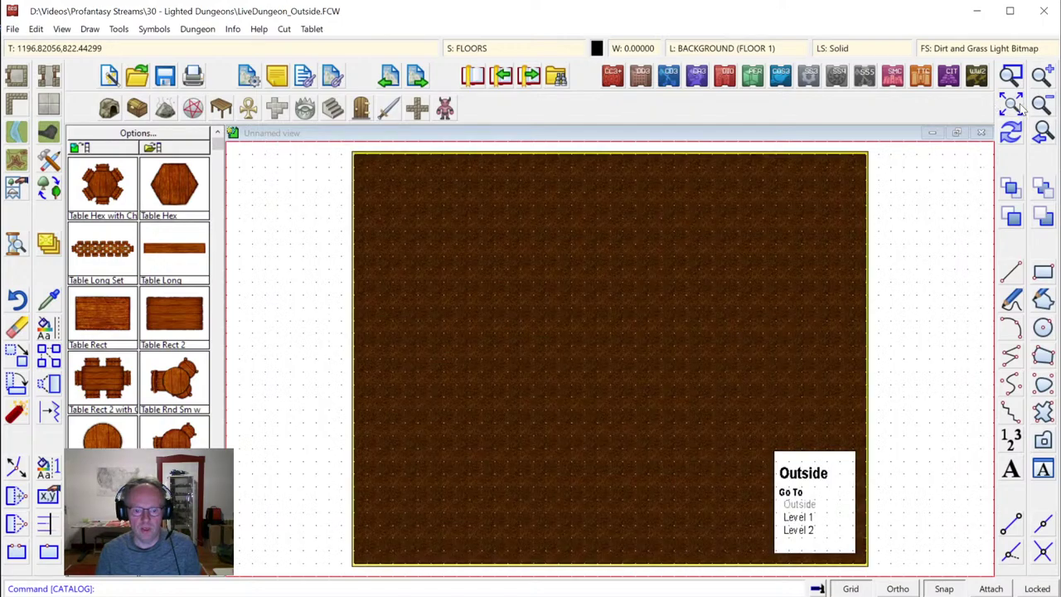
left_click(804, 535)
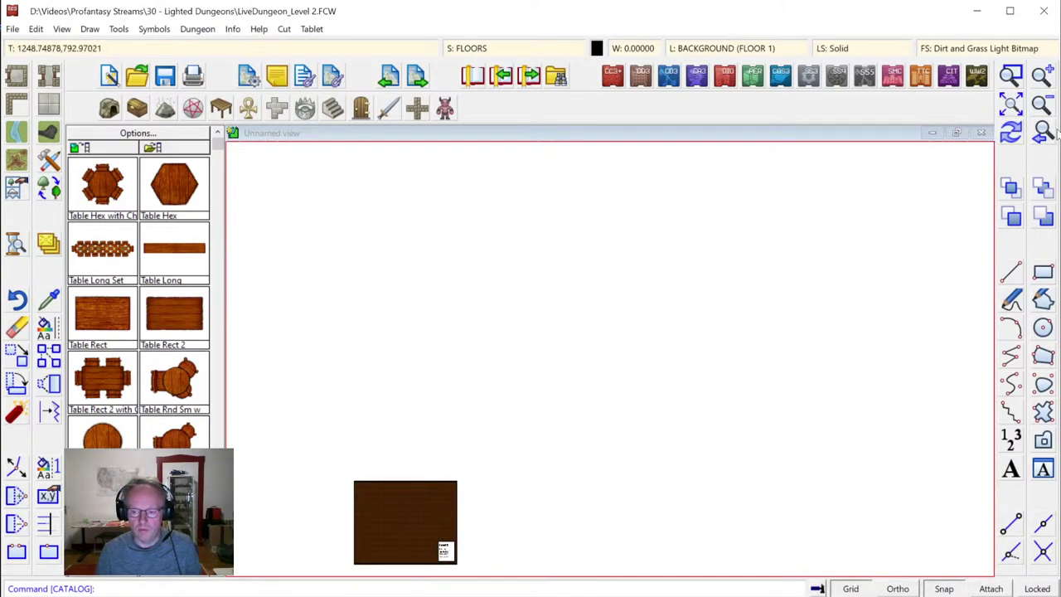
left_click(1009, 106)
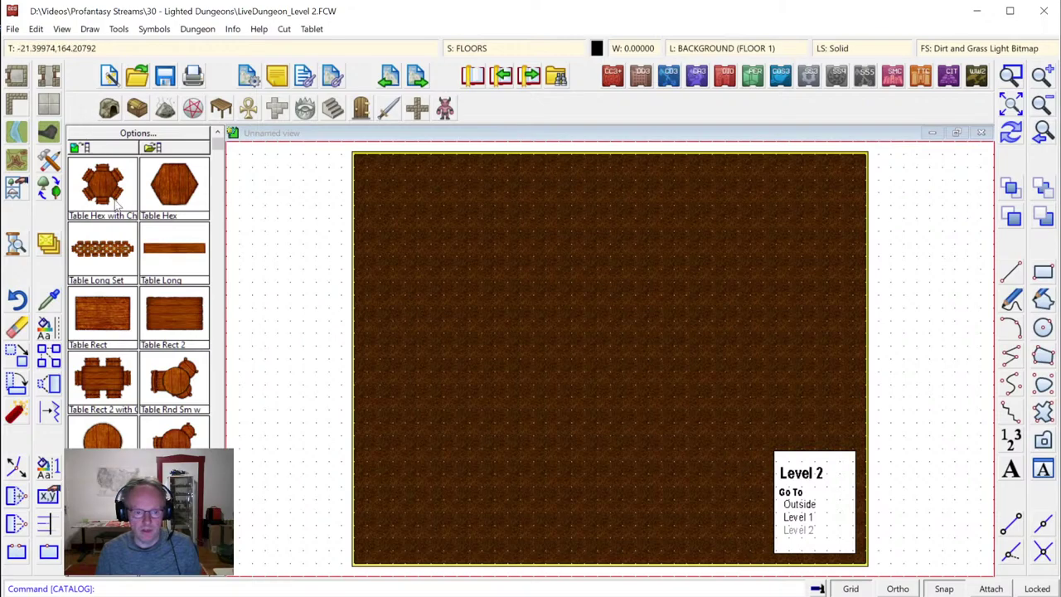
left_click(798, 518)
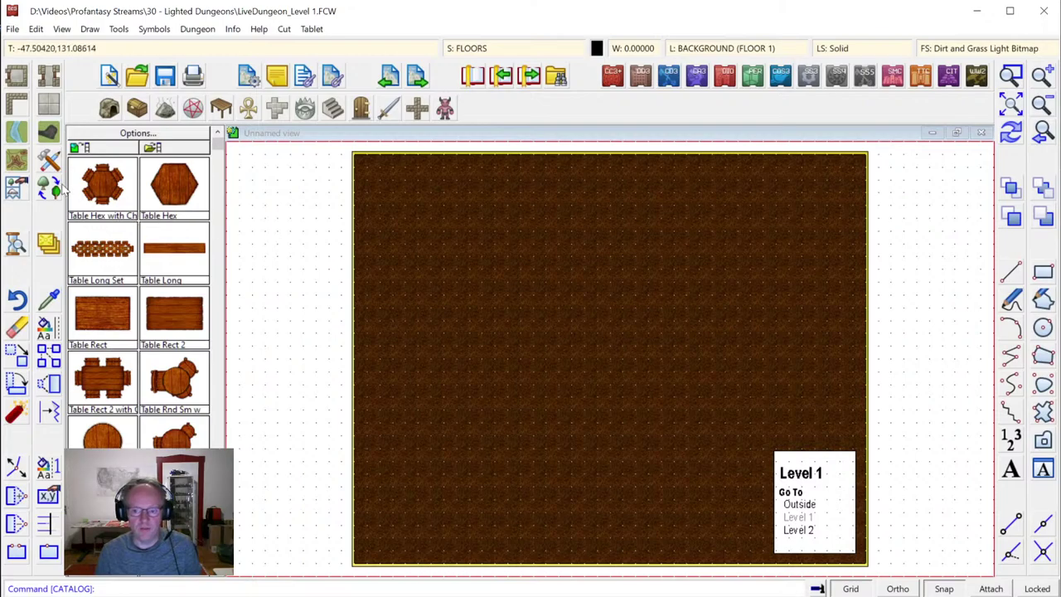
Start adding a room with a rectangular shape and Dirt Brown 4 Bitmap as the floor background fill
left_click(17, 77)
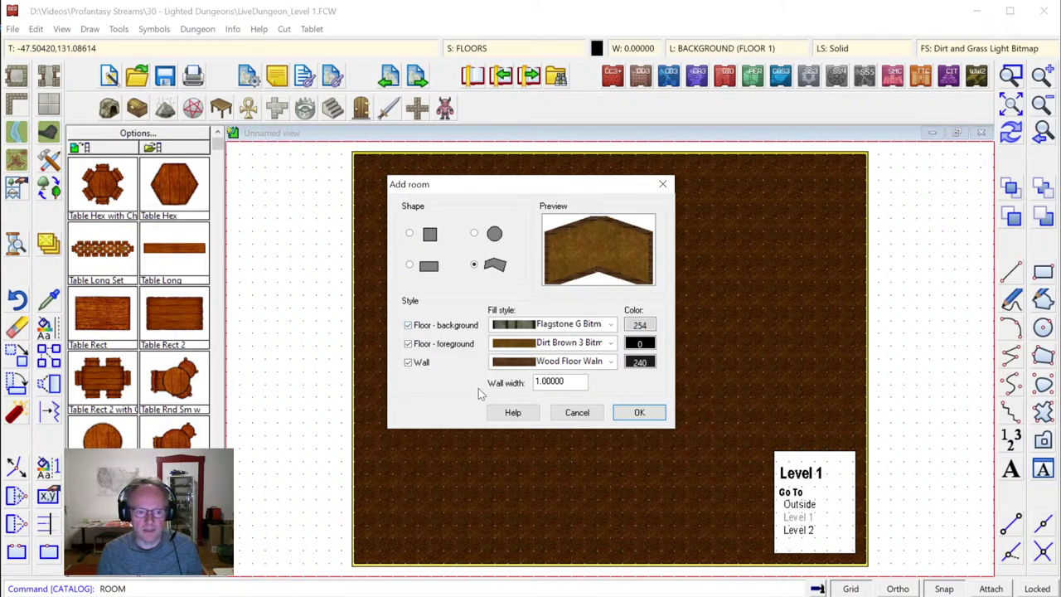
left_click(410, 266)
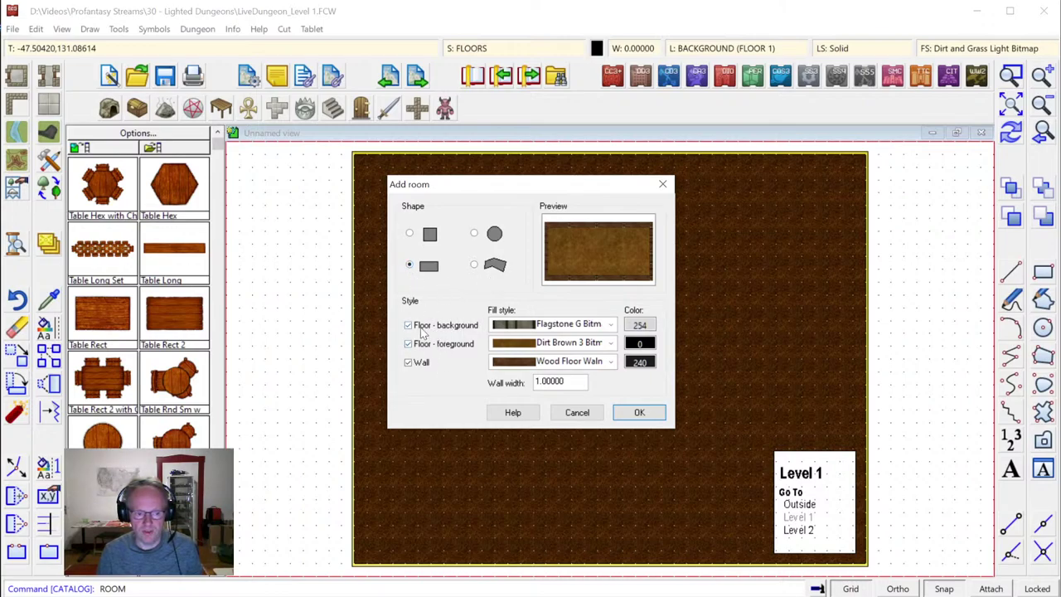
left_click(610, 324)
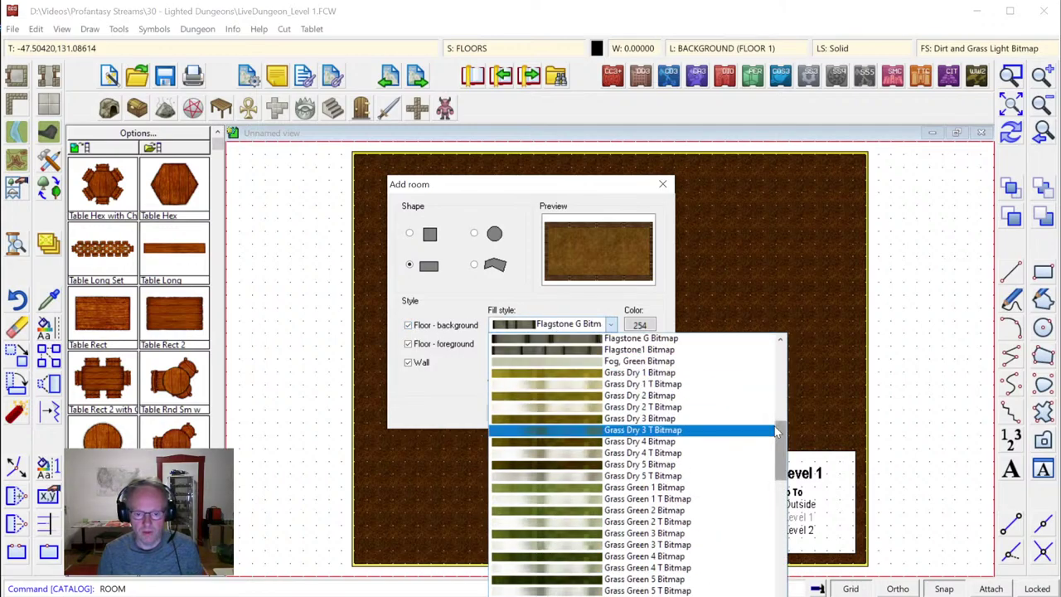
left_click_drag(784, 437, 776, 365)
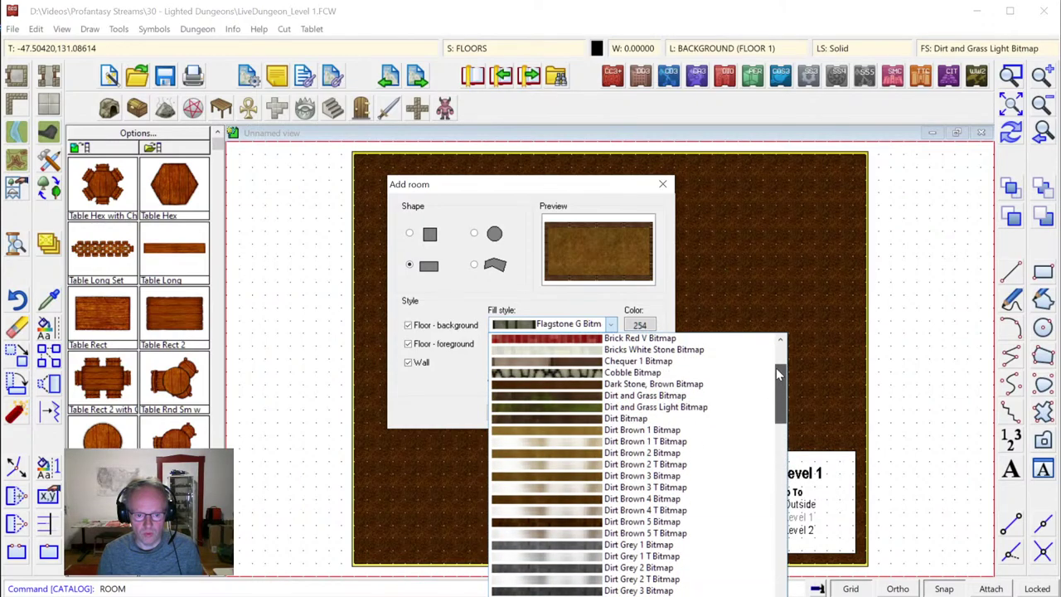
left_click(622, 501)
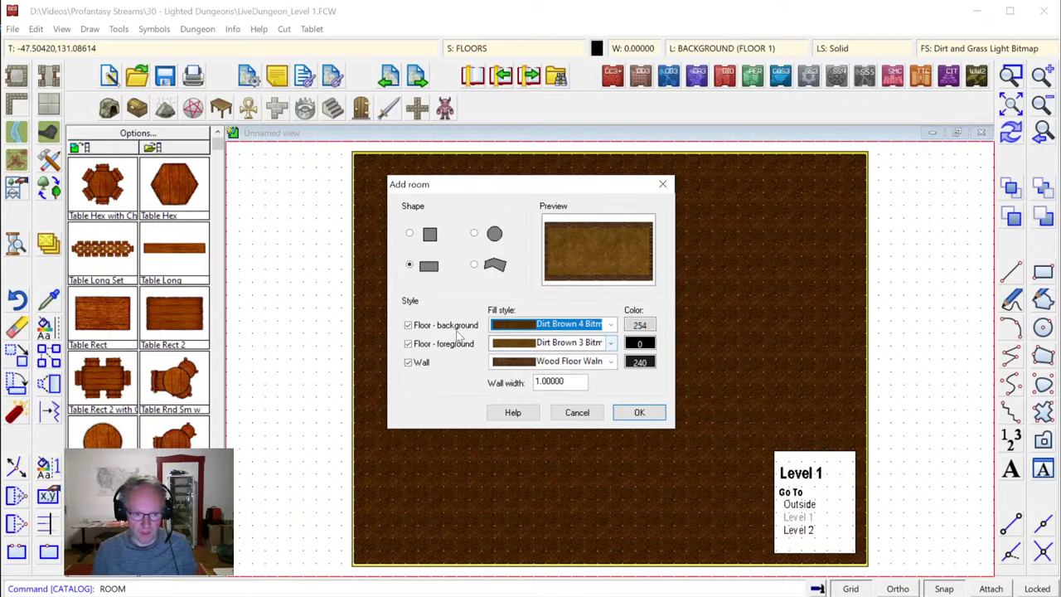
Set the room's floor foreground fill style to Dirt Brown 2 T Bitmap
left_click(613, 345)
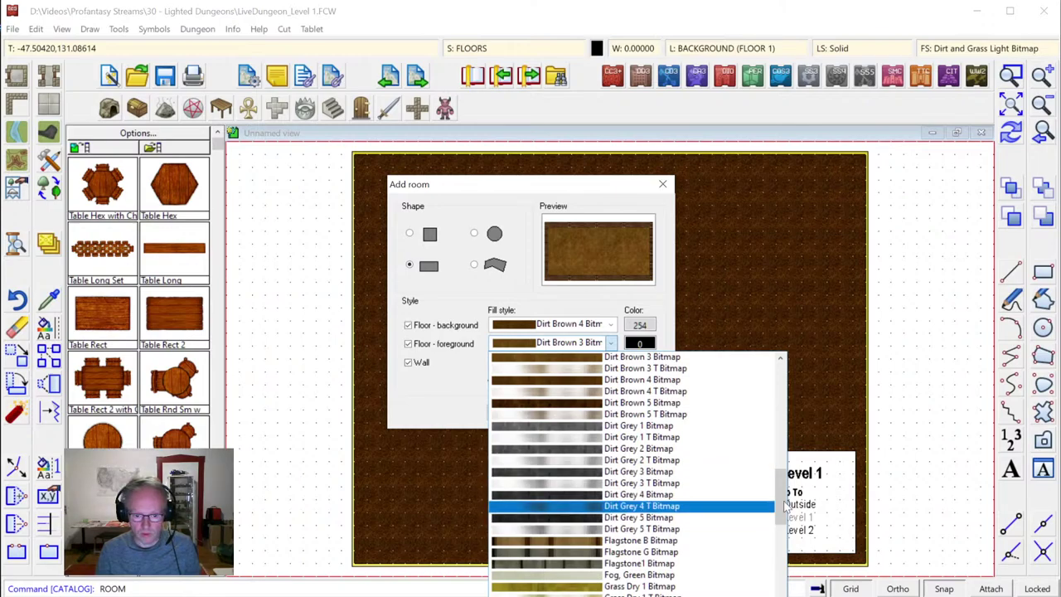
left_click_drag(785, 506, 787, 486)
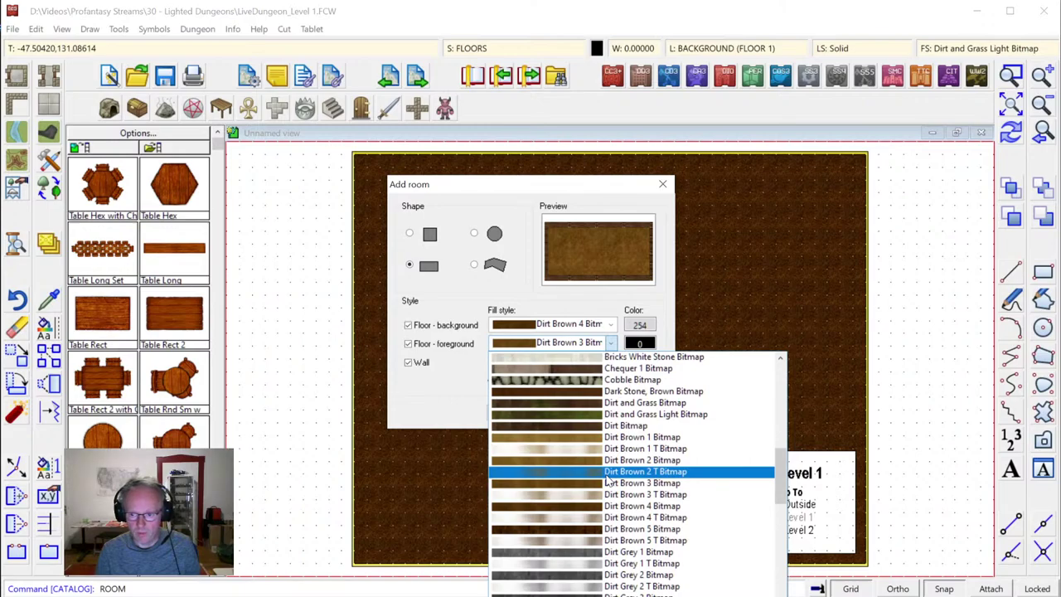
left_click(605, 471)
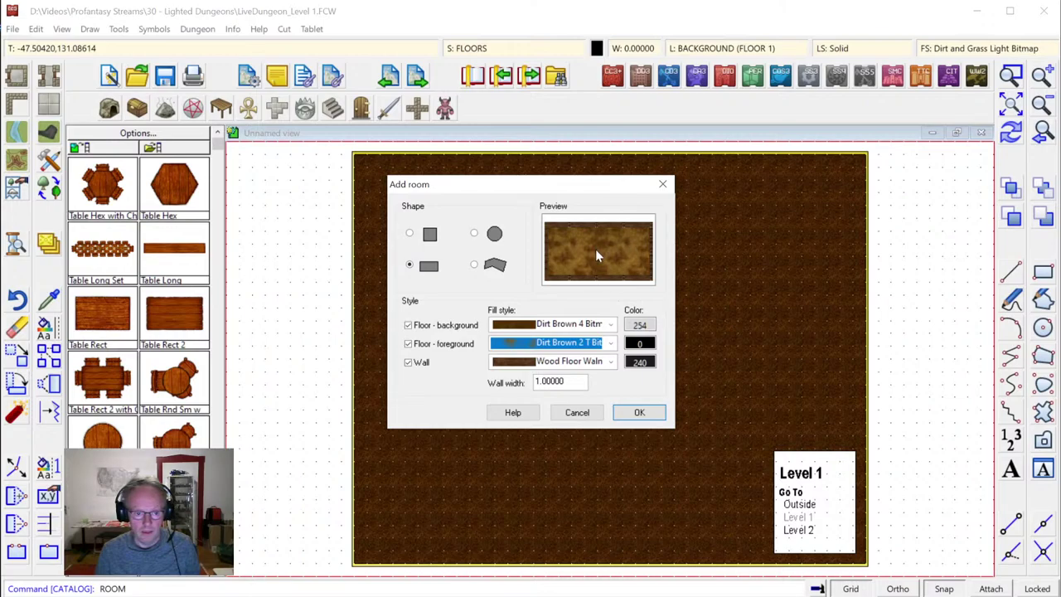
Try Wood Floor Pine h Bitmap as the room's wall fill style
left_click(611, 362)
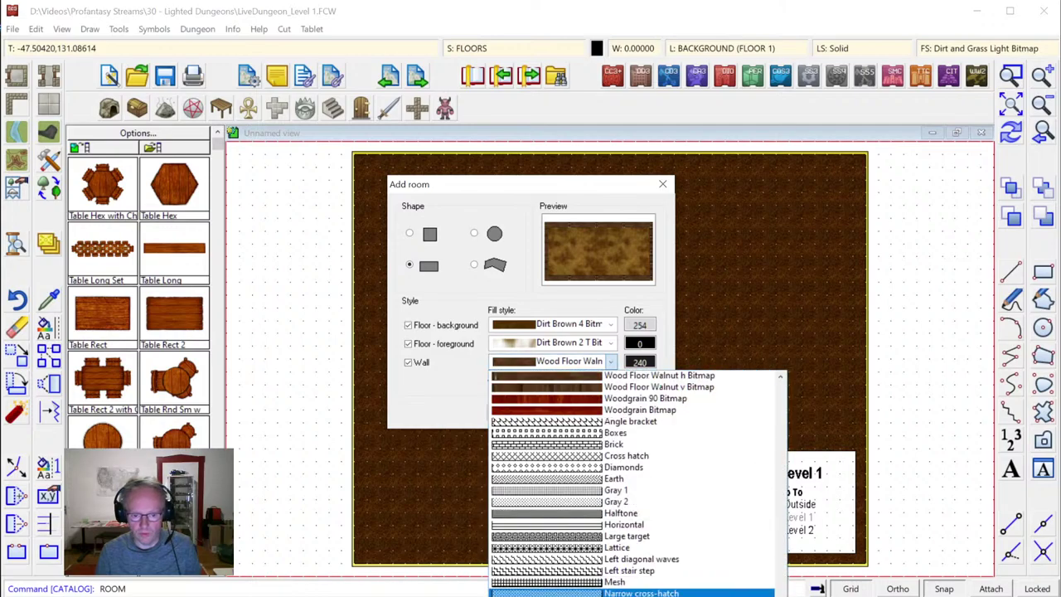
scroll(688, 538, "up", 5)
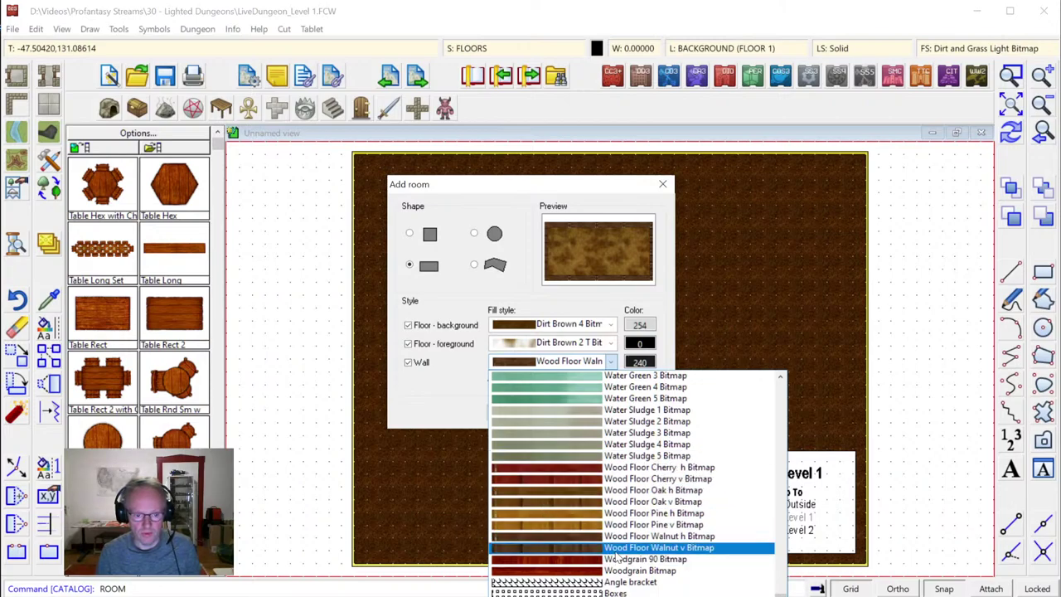
left_click(589, 513)
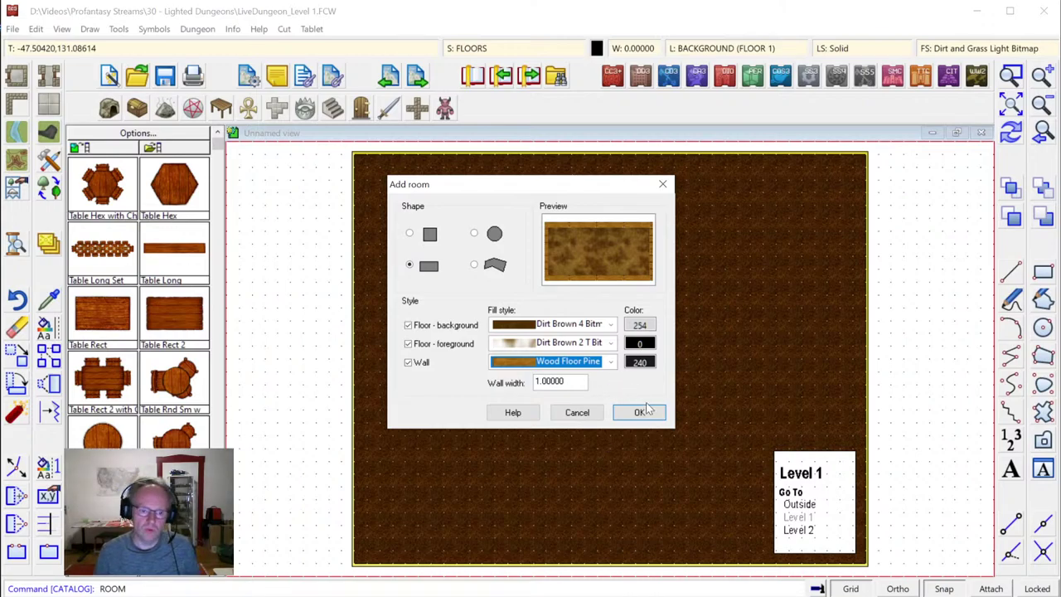
Set the room's wall fill style to Wood Floor Walnut h Bitmap and accept the room settings with a wall width of 1
left_click(611, 362)
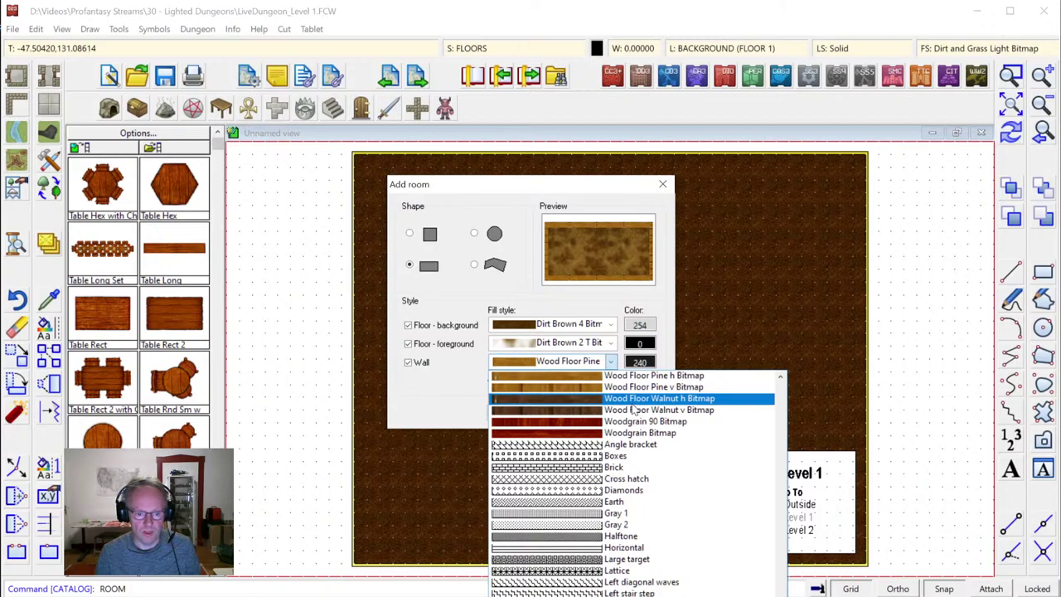
left_click(633, 402)
left_click(613, 365)
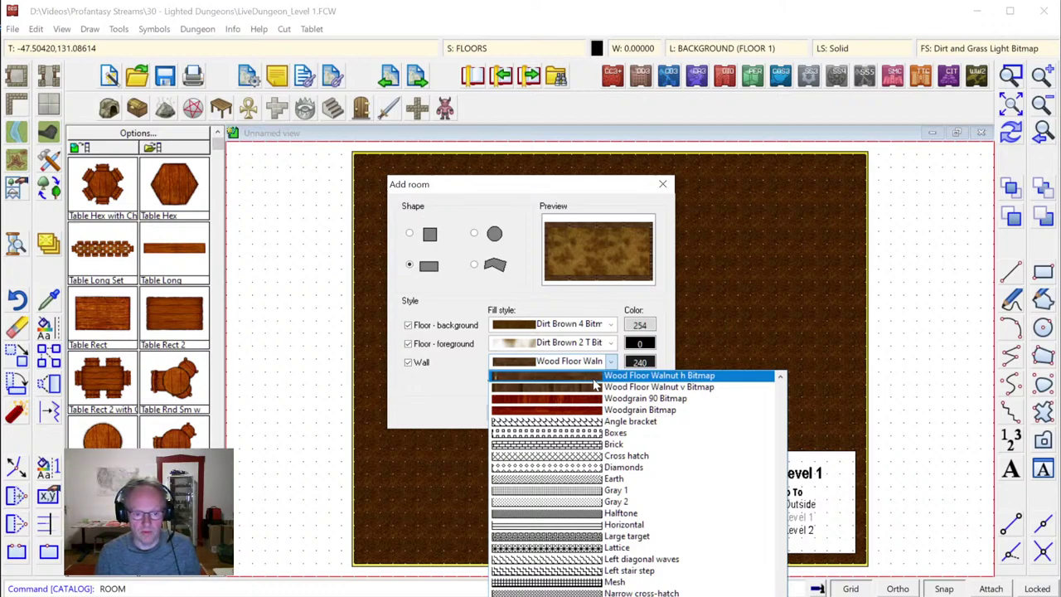
left_click(594, 380)
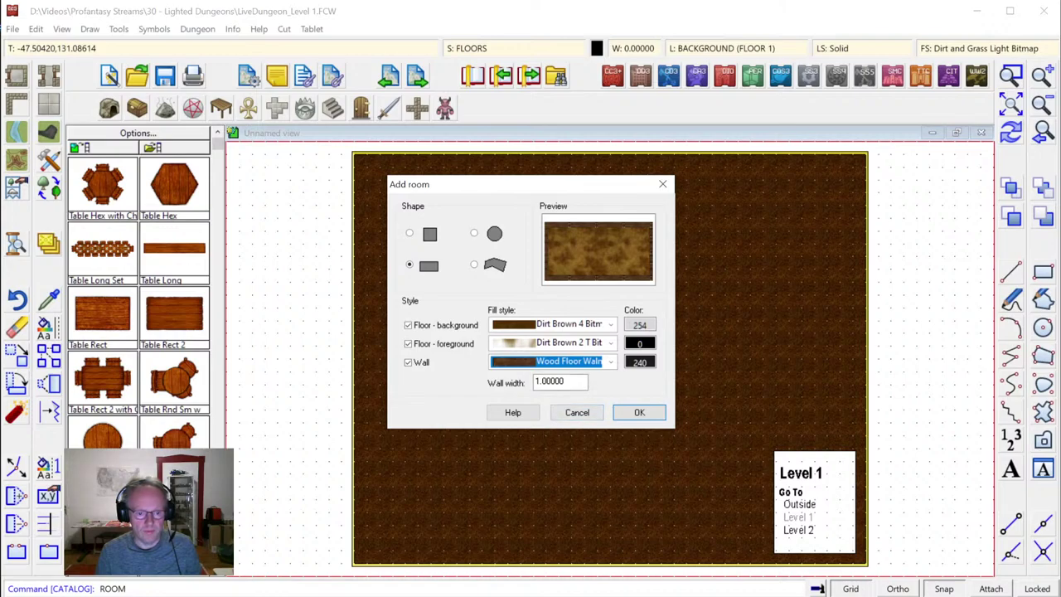
key("Tab")
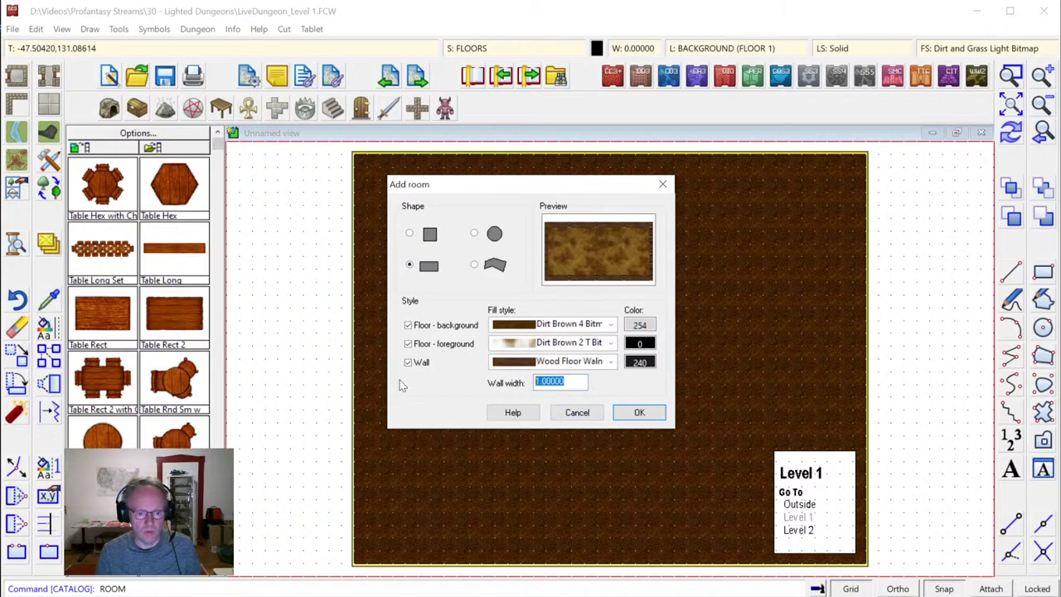
left_click(638, 412)
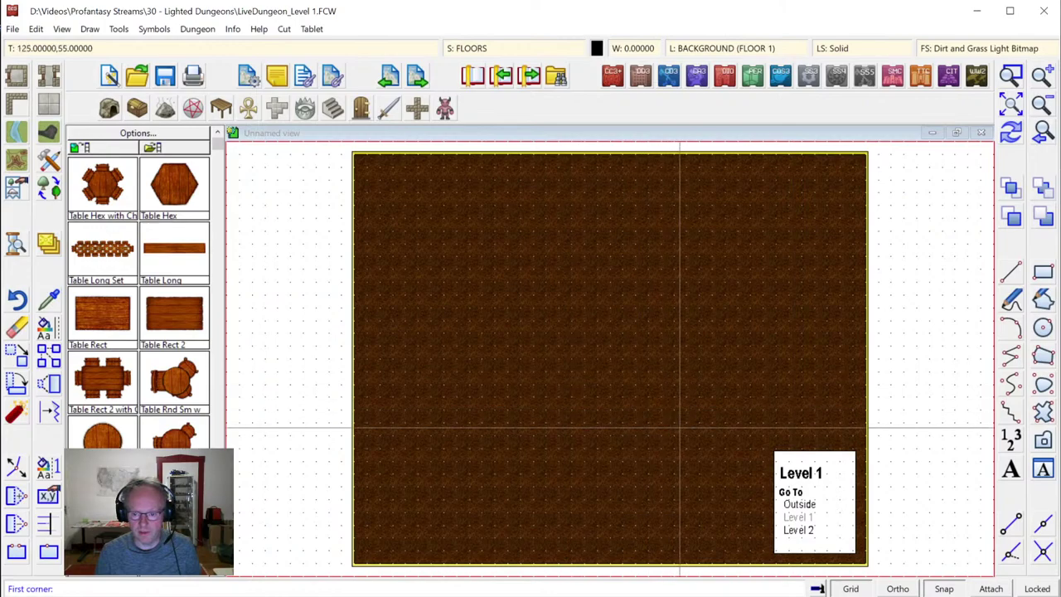
Change the grid dot style to the fourth, bolder dot pattern
right_click(852, 588)
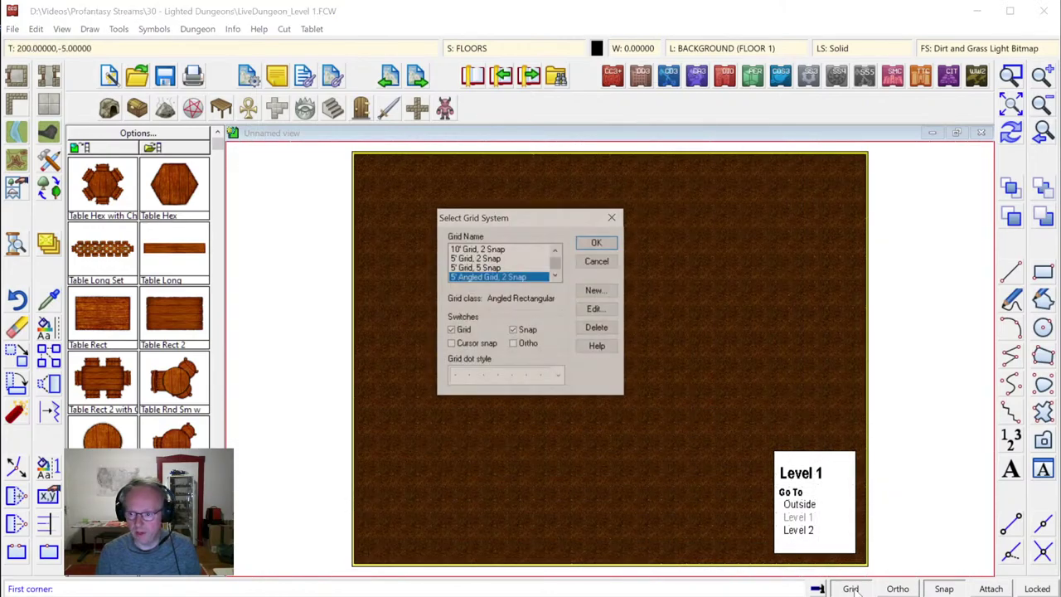
left_click(560, 377)
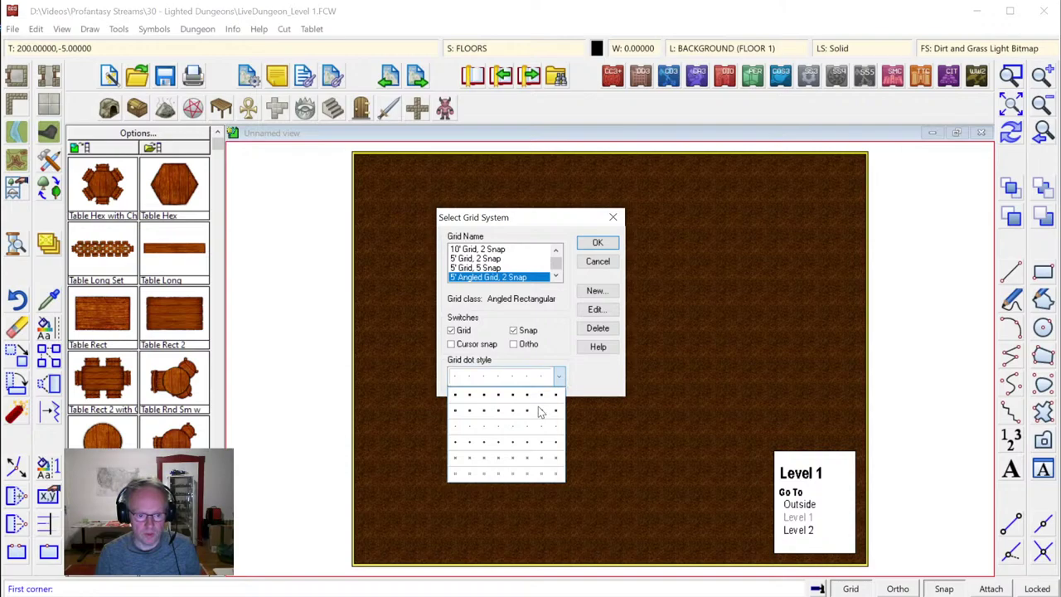
left_click(522, 441)
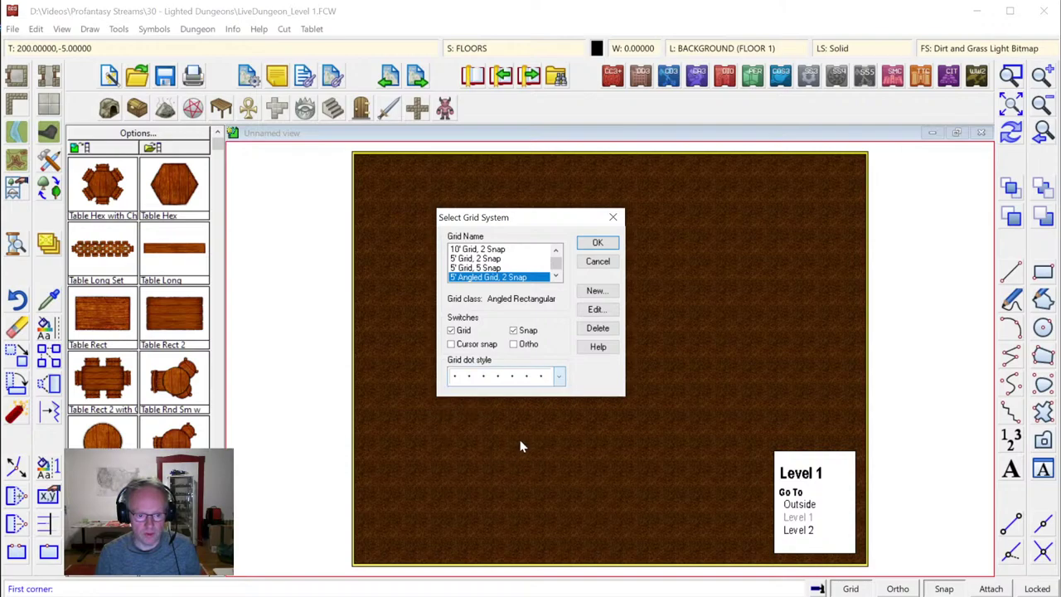
left_click(597, 242)
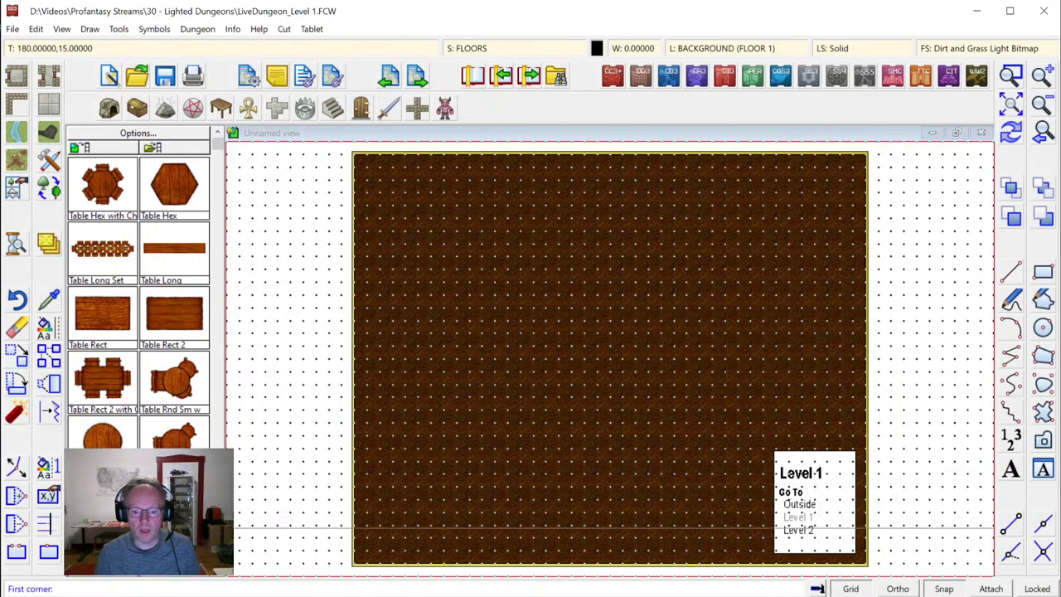
Set the drawing's grid system to 5' Grid, 2 Snap, with grid and snap enabled
left_click(851, 588)
right_click(852, 590)
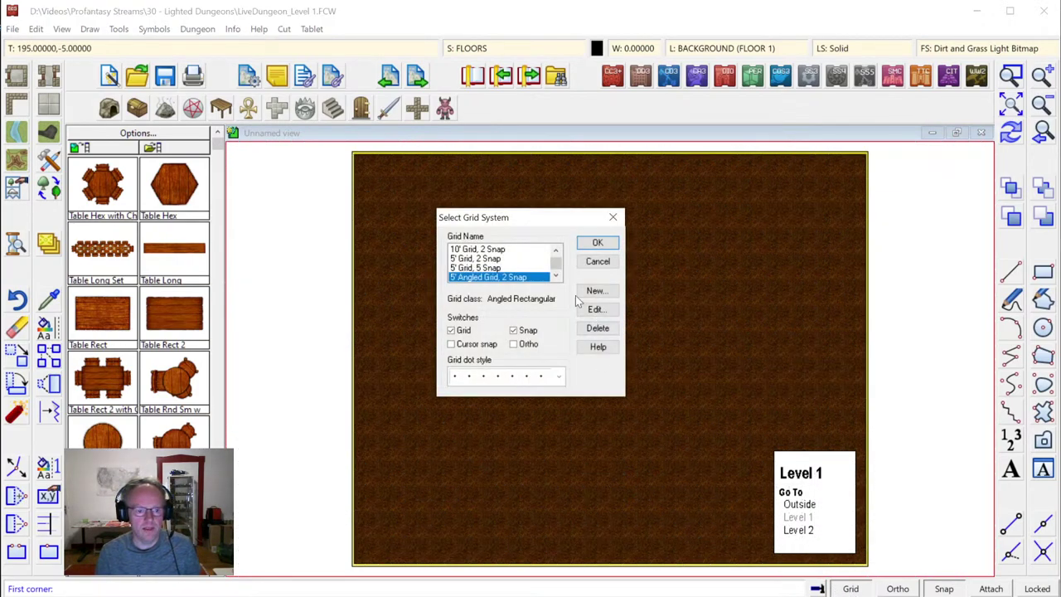
left_click(476, 260)
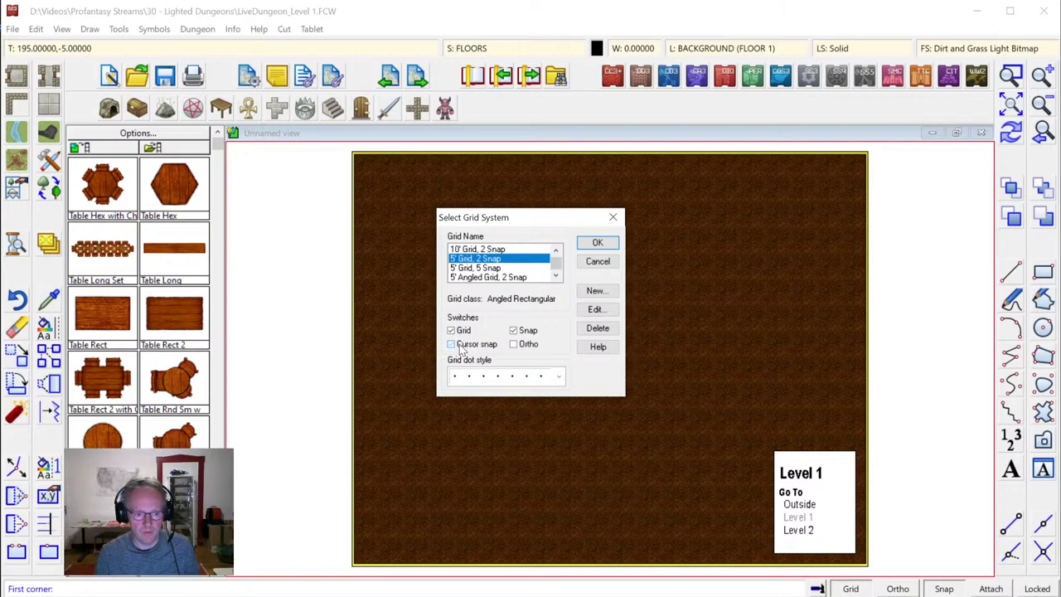
left_click(597, 242)
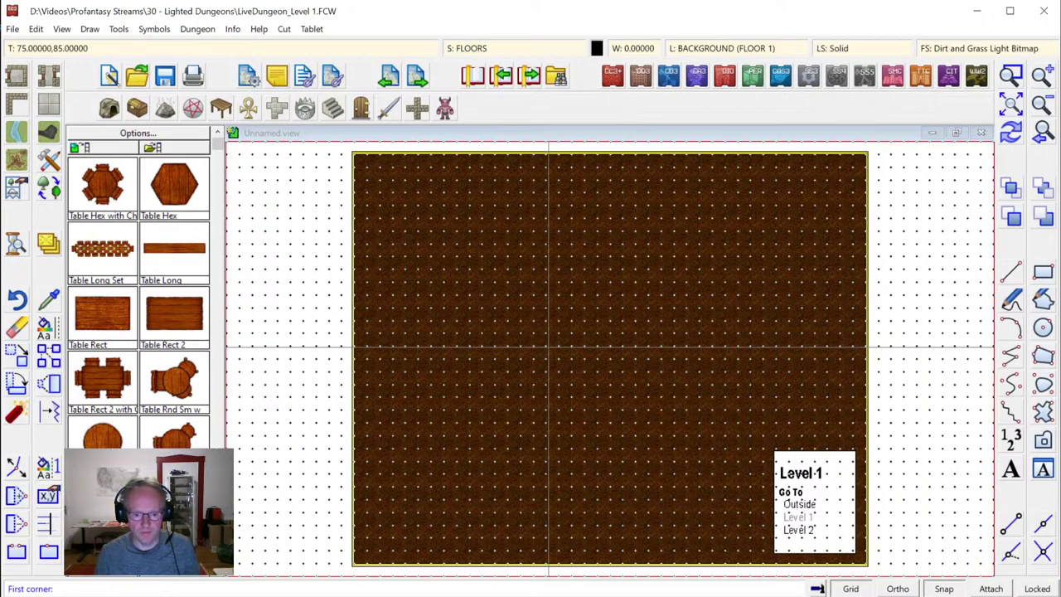
right_click(854, 589)
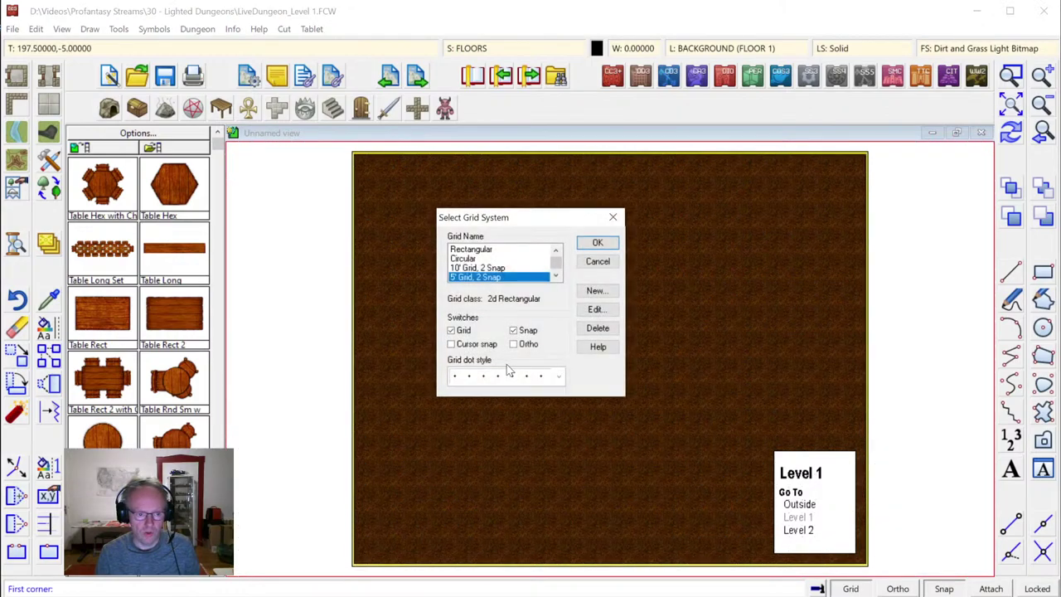
left_click(592, 247)
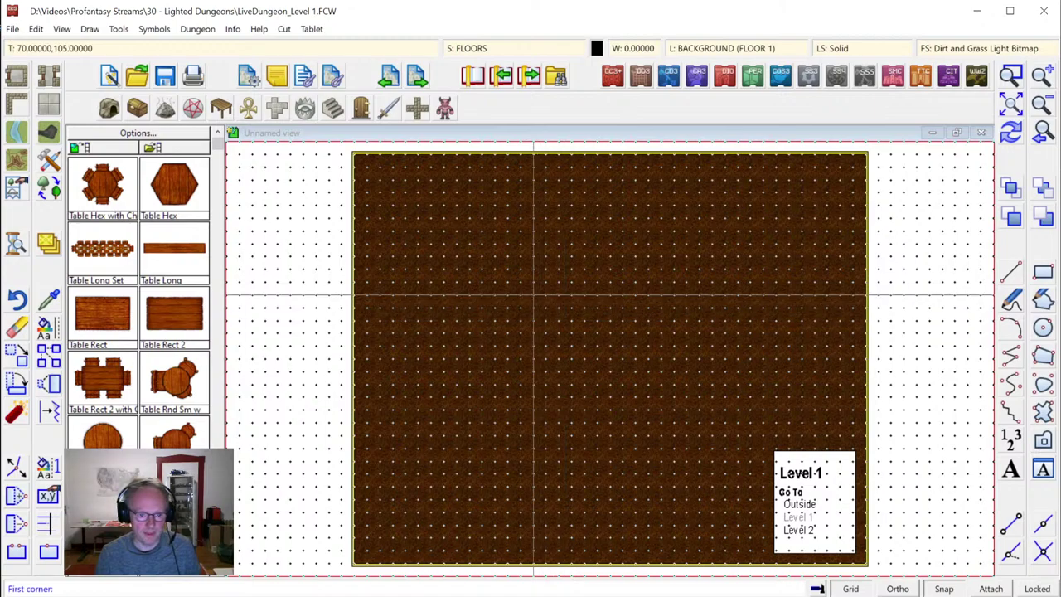
Draw the rectangular room from 70,105 through 90,105 to 90,90, making it 20 by 15 feet
left_click(533, 295)
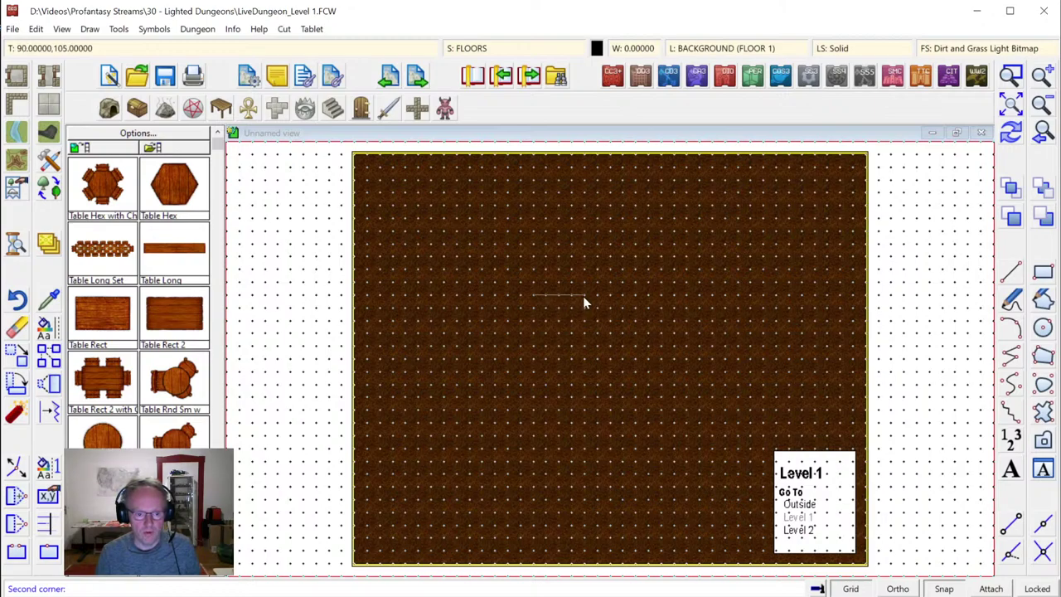
left_click(583, 296)
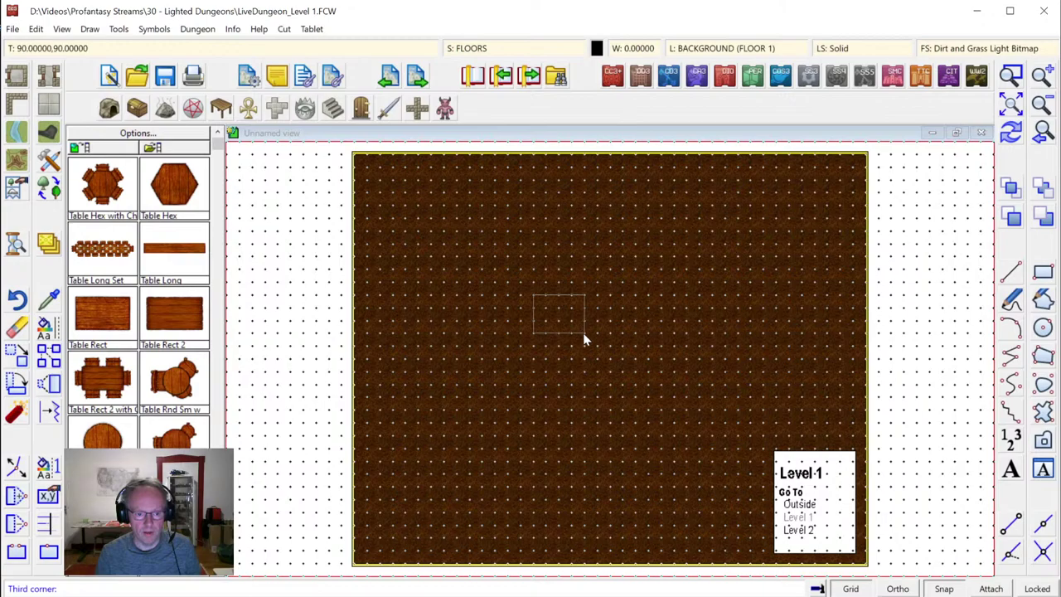
left_click(583, 333)
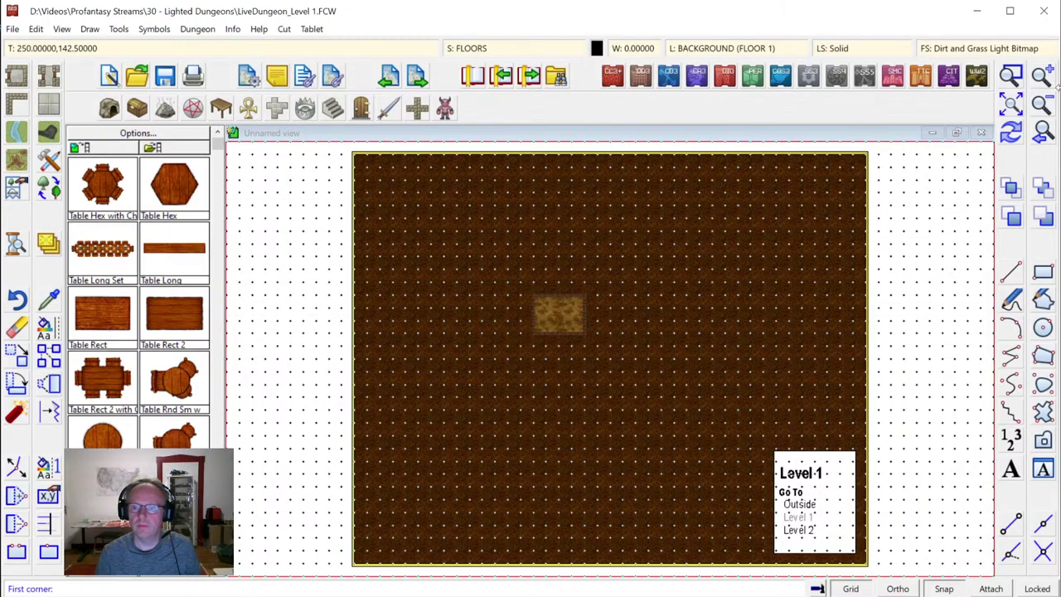
Activate the sheet effects for the map and end the room command
left_click(501, 279)
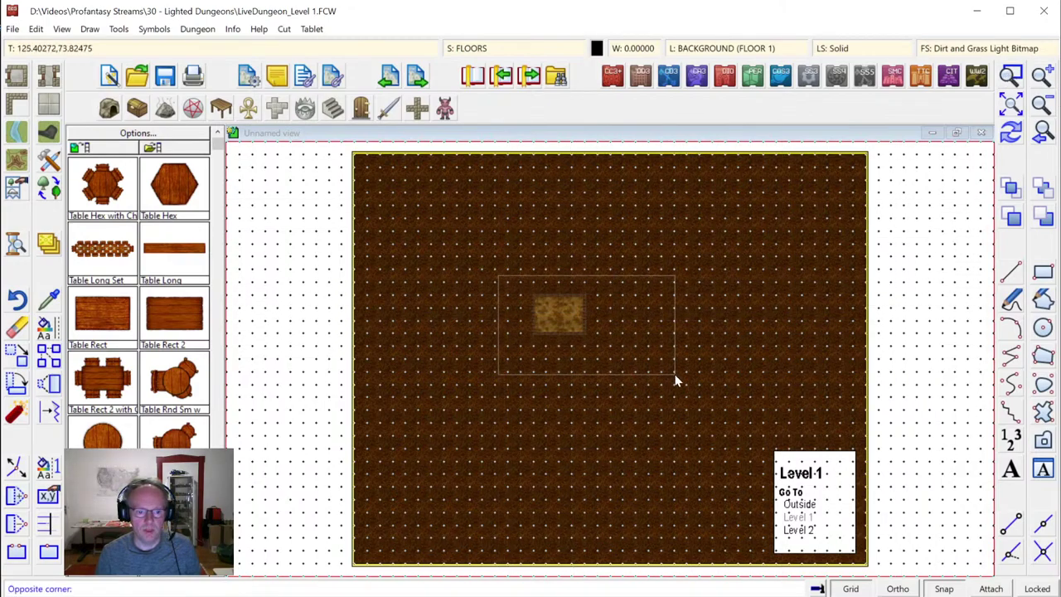
left_click(651, 372)
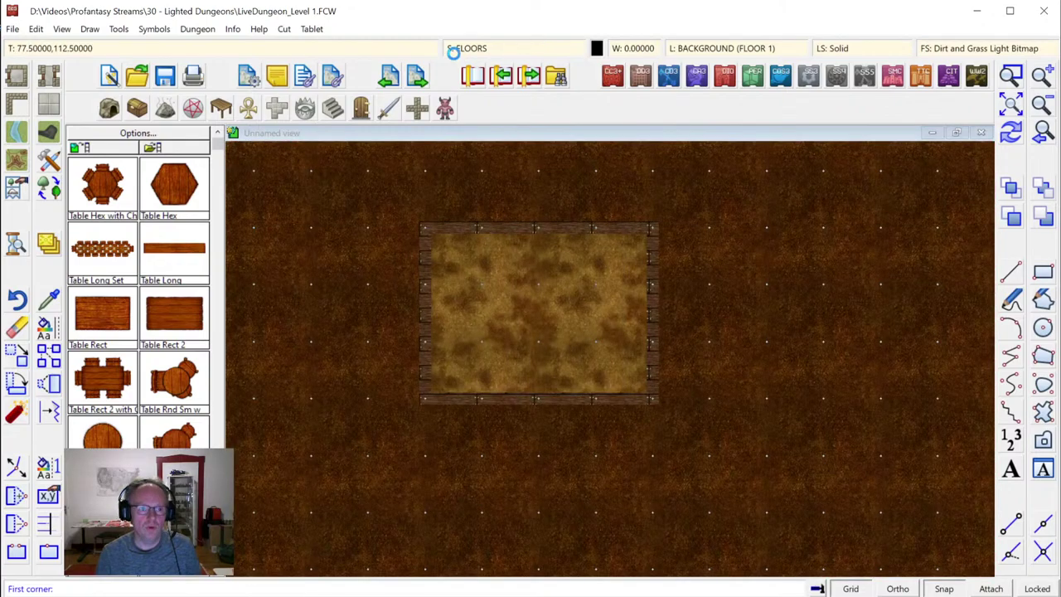
left_click(454, 50)
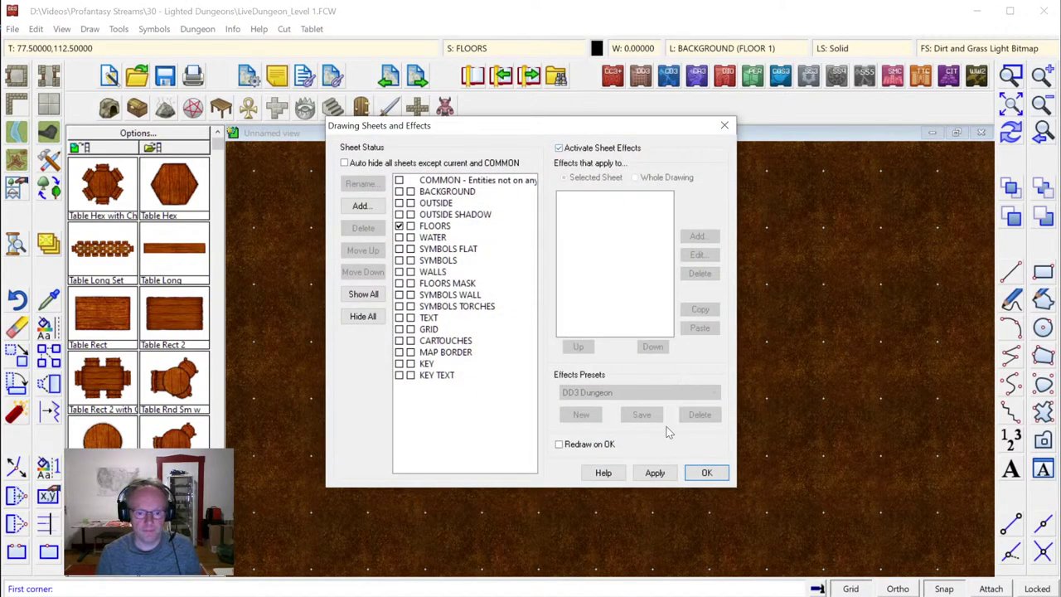
left_click(706, 472)
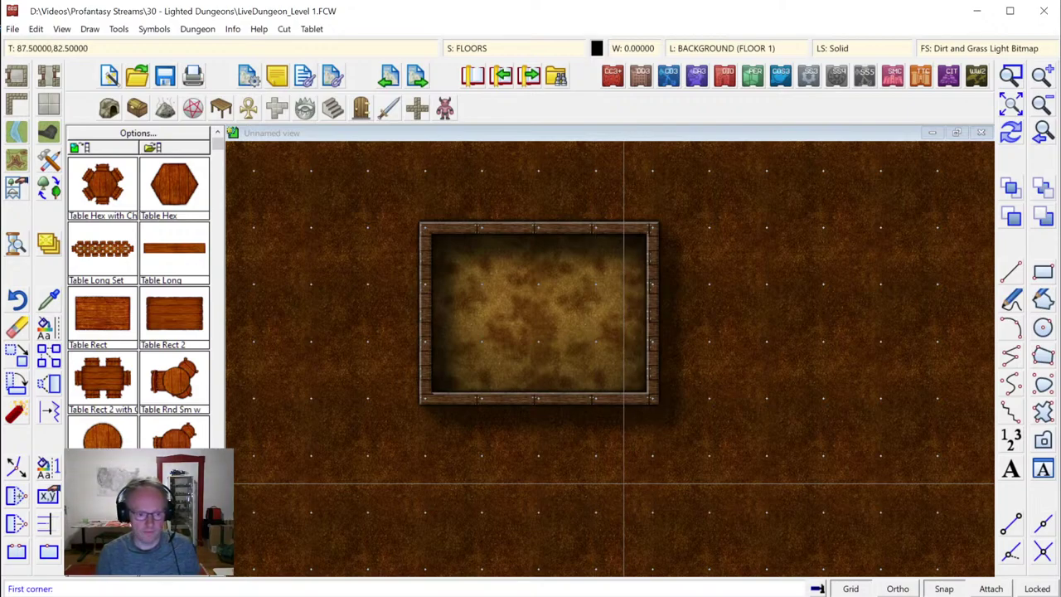
key("Escape")
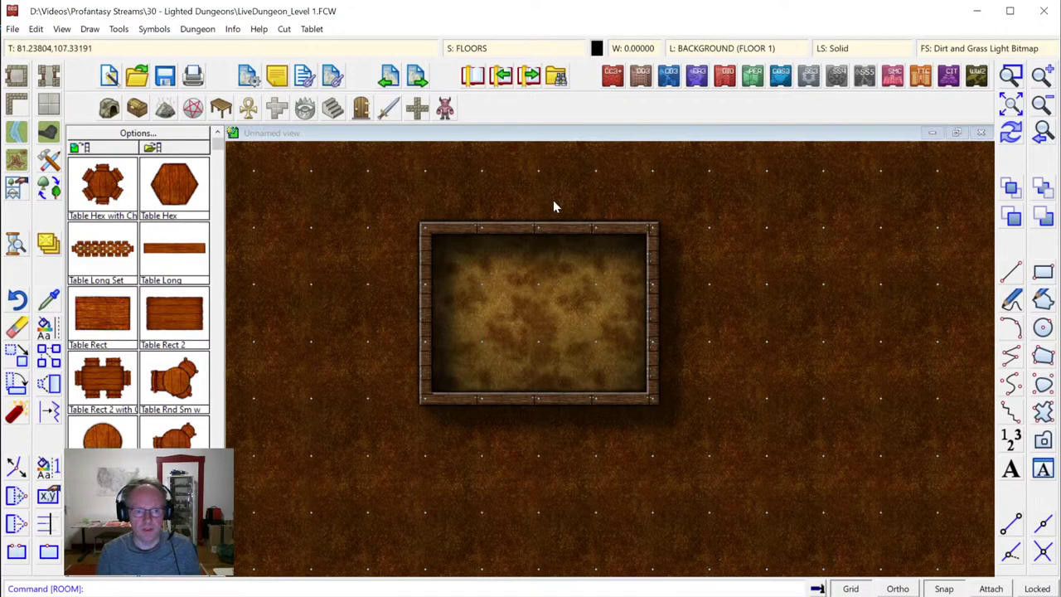
Add a sheet named SYMBOLS CEILING and move it between SYMBOLS TORCHES and TEXT as the current sheet
left_click(478, 52)
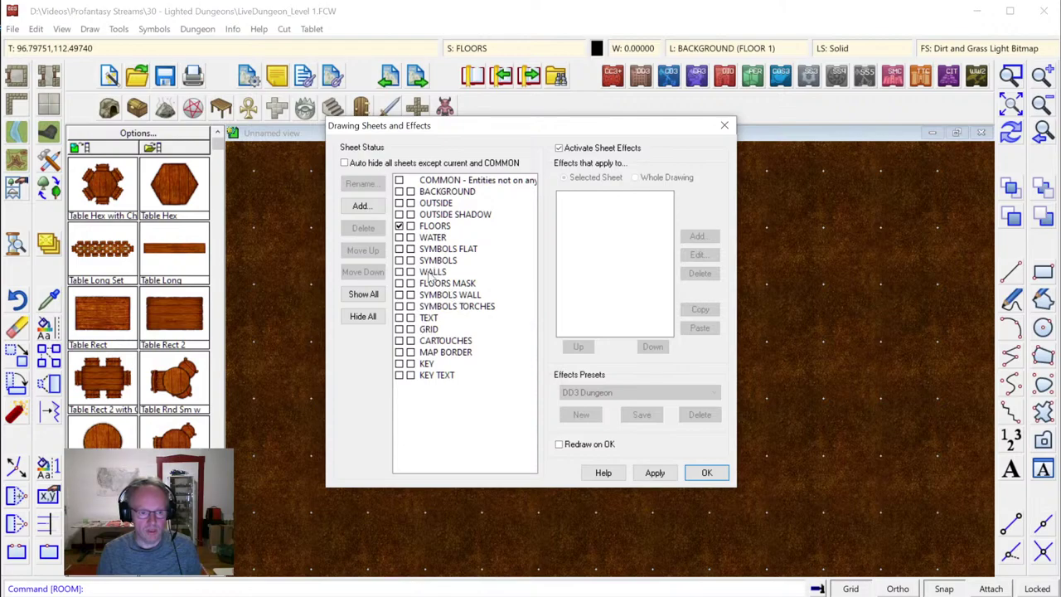
left_click(429, 319)
left_click(362, 206)
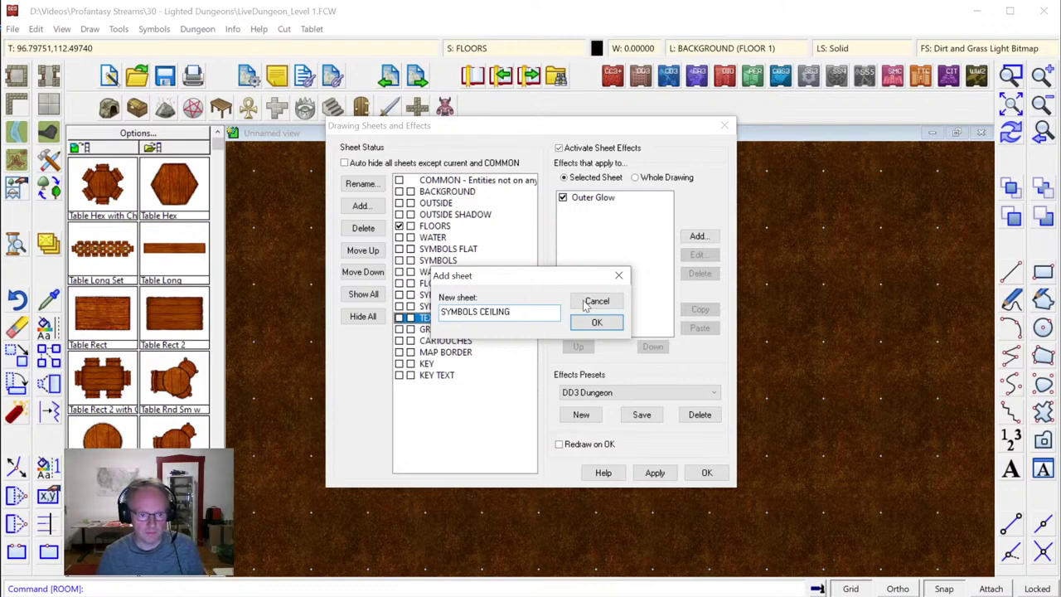
left_click(596, 322)
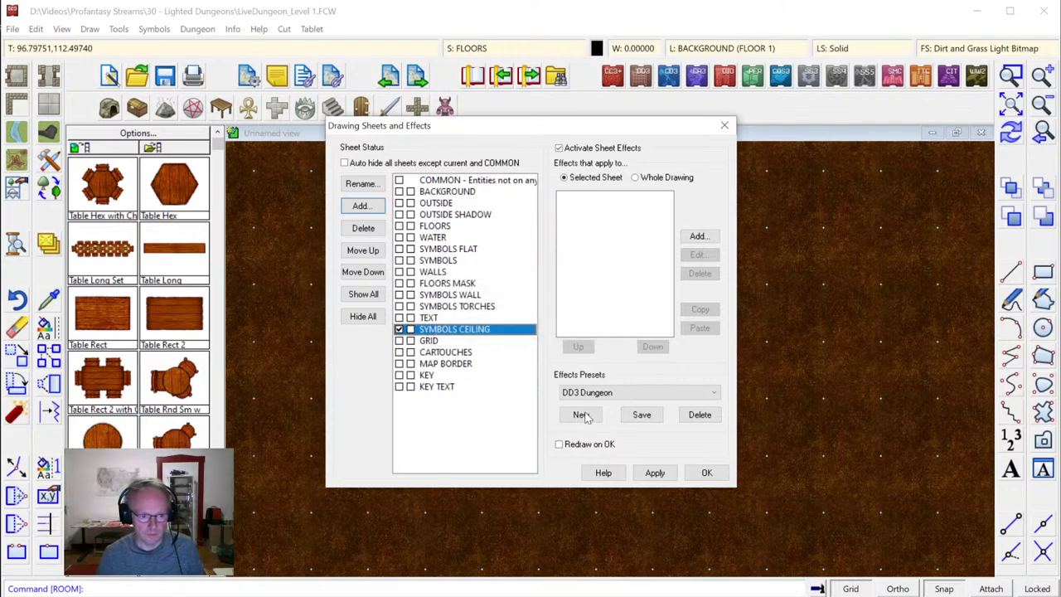
left_click(368, 252)
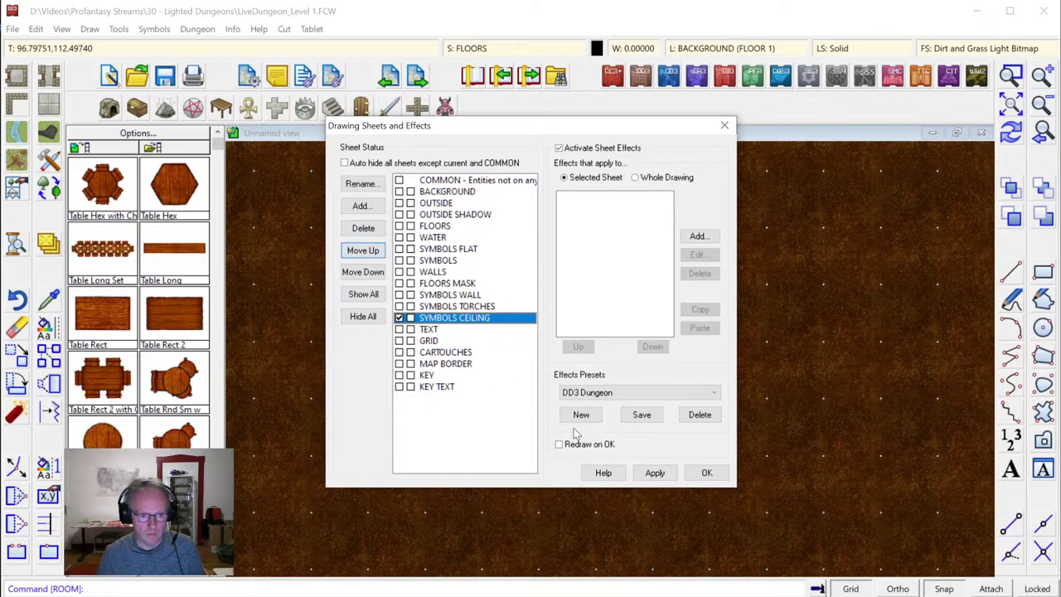
left_click(705, 473)
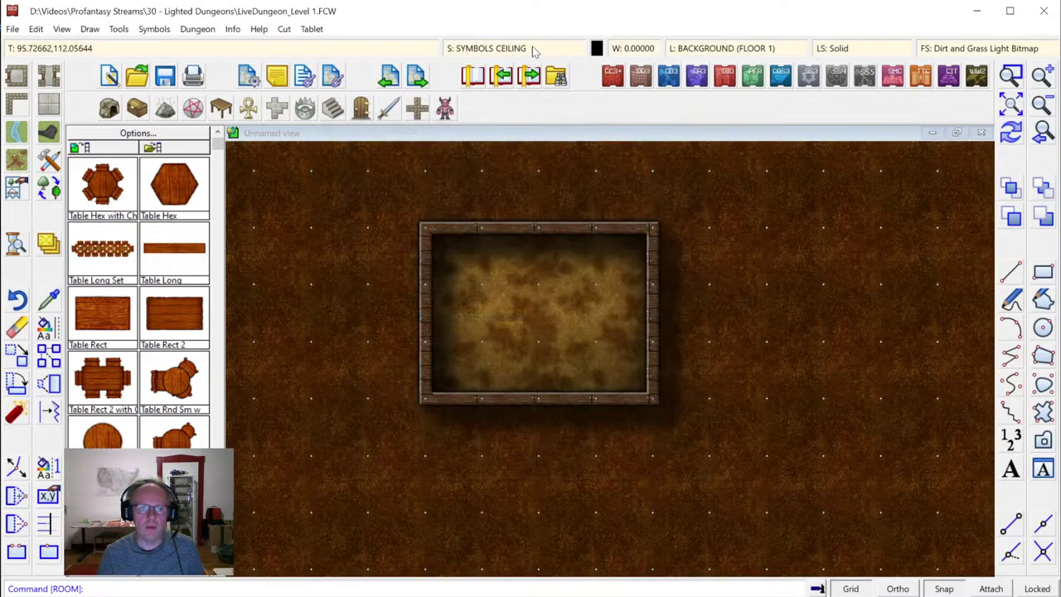
Place the Trap Door 1 symbol inside the room at 82.5,97.5 on the SYMBOLS CEILING sheet and finish placement
left_click(334, 109)
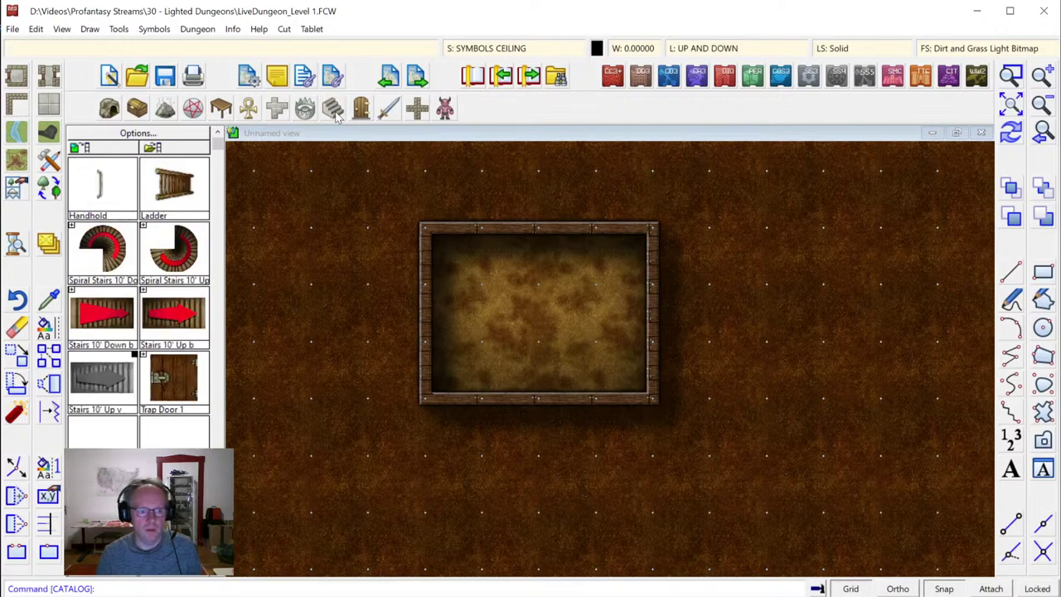
left_click(195, 395)
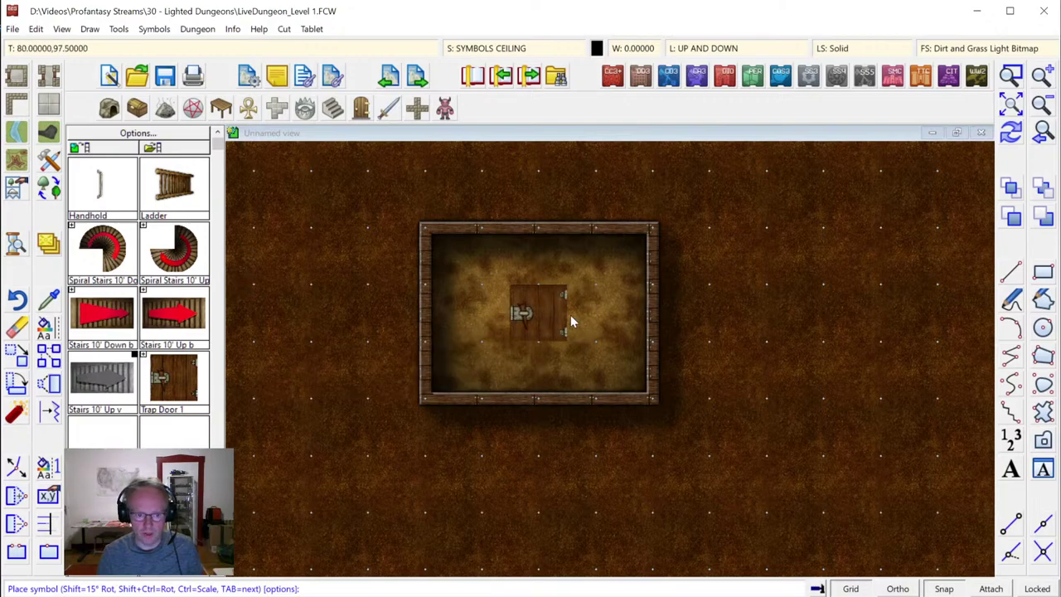
key("Tab")
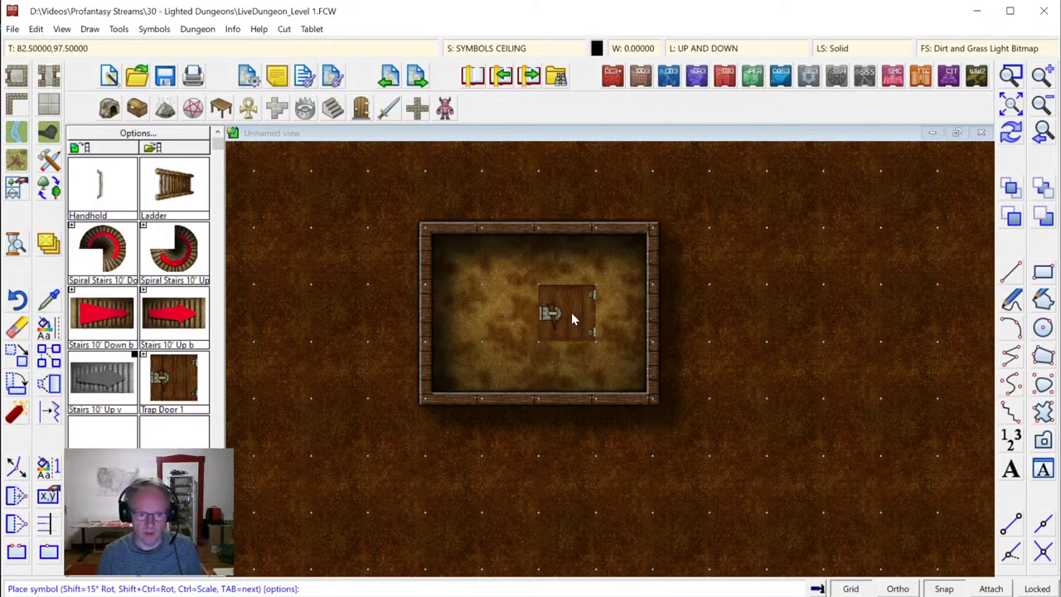
key("Tab")
key("Tab")
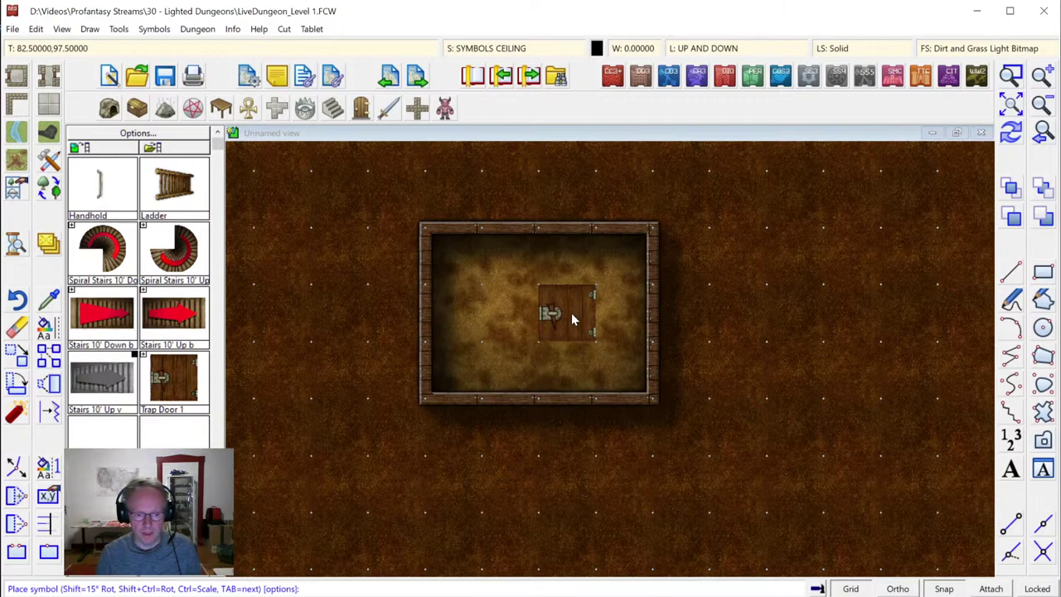
left_click(599, 313)
right_click(754, 280)
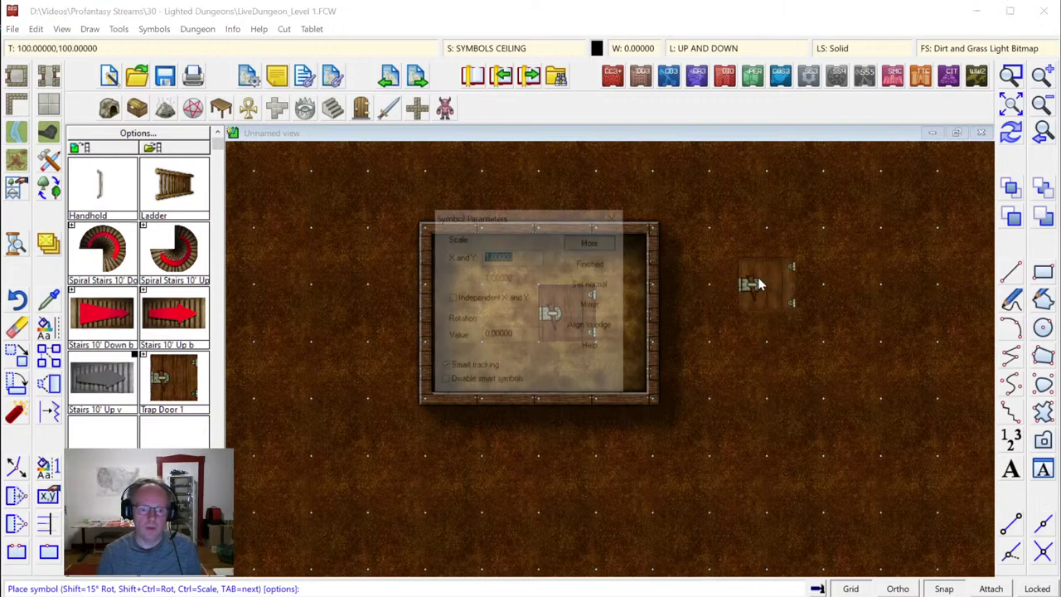
left_click(599, 262)
Add a Transparency effect with 50% opacity to the SYMBOLS CEILING sheet
left_click(514, 48)
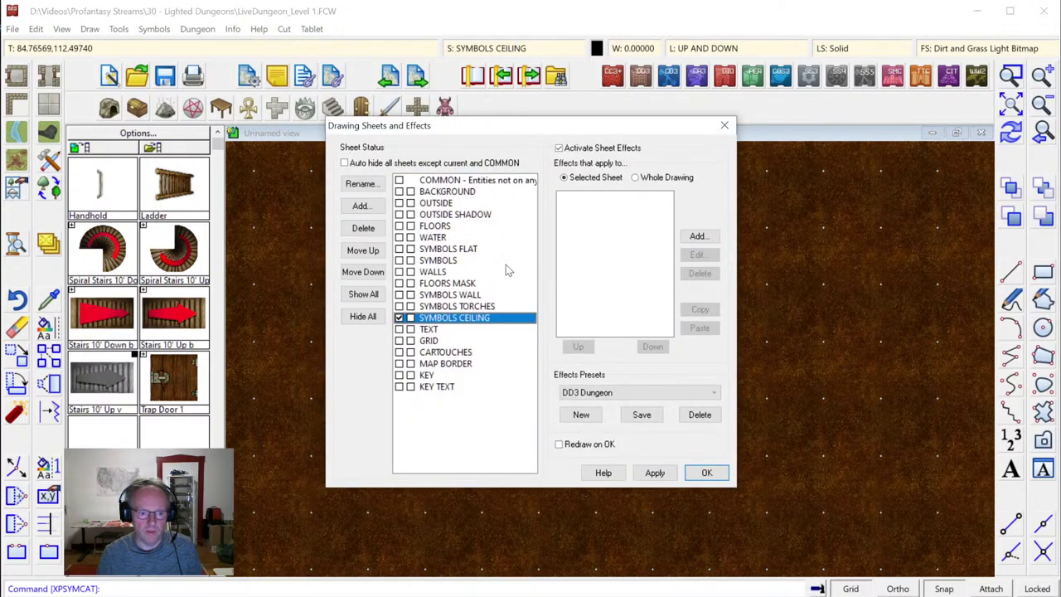
left_click(702, 237)
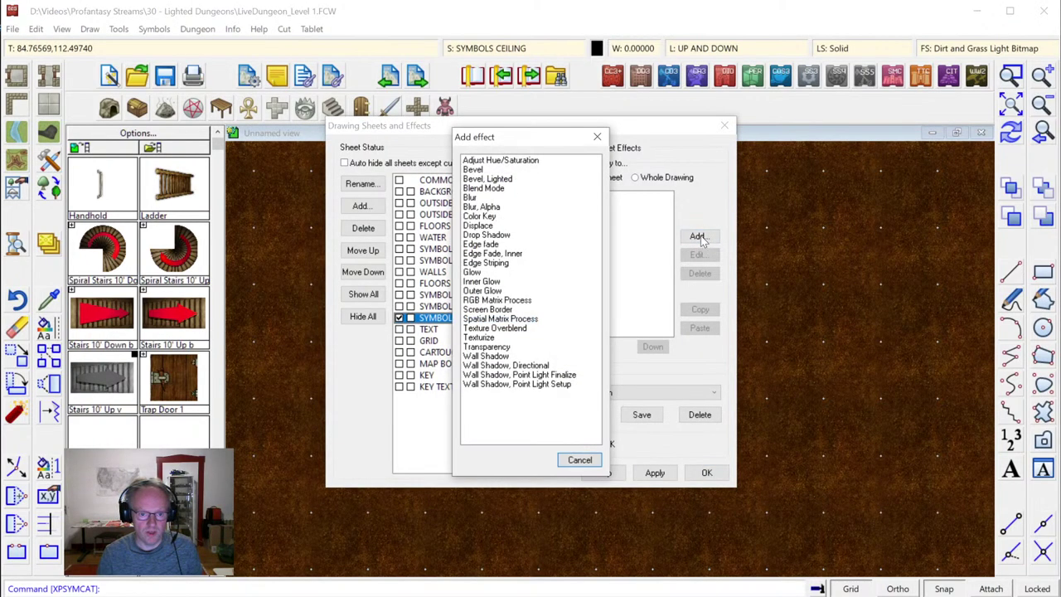
double_click(489, 348)
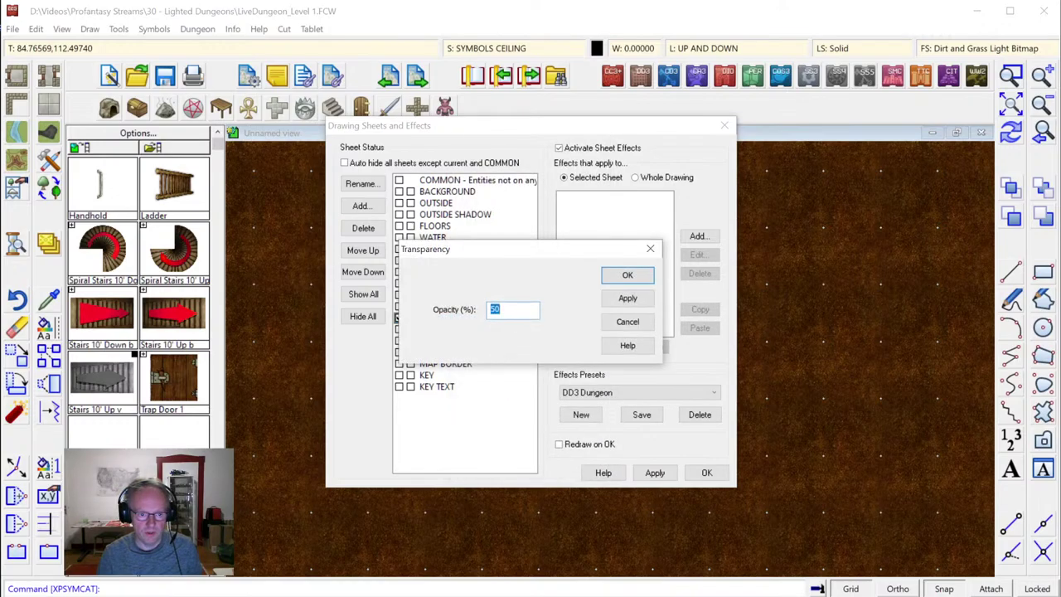
left_click(628, 278)
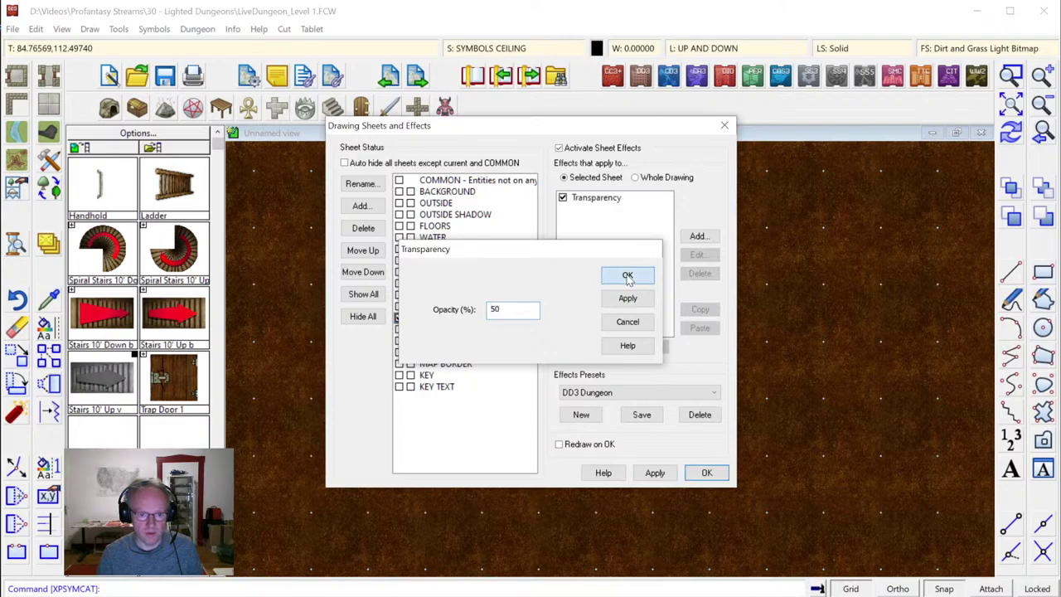
left_click(707, 474)
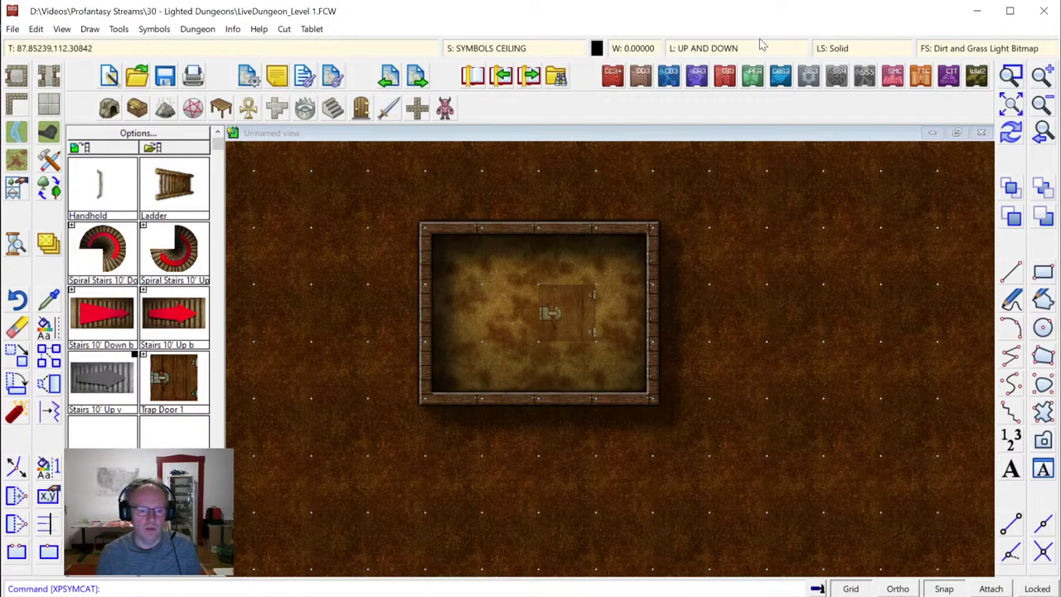
Make SYMBOLS FLAT the current sheet and place a Trap Door 1 symbol rotated 180 degrees at 75,97.5
left_click(505, 50)
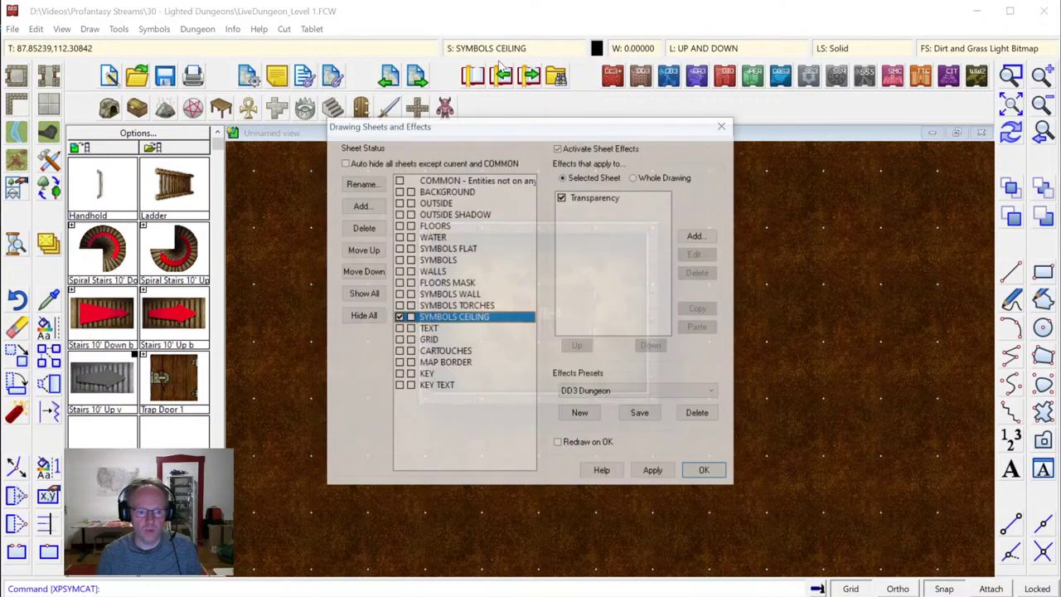
left_click(399, 250)
left_click(707, 473)
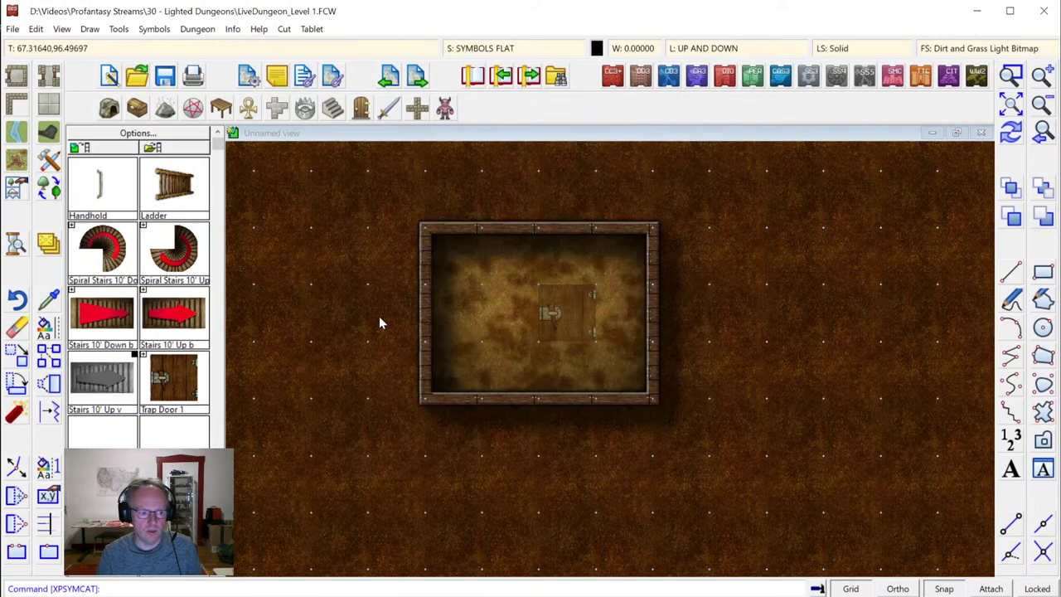
left_click(176, 381)
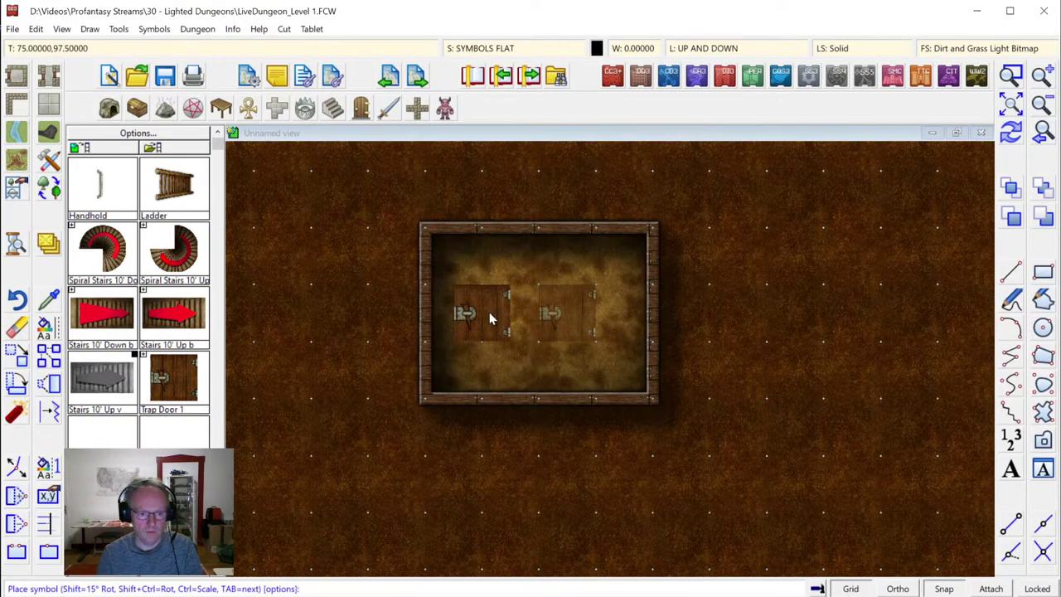
key("shift")
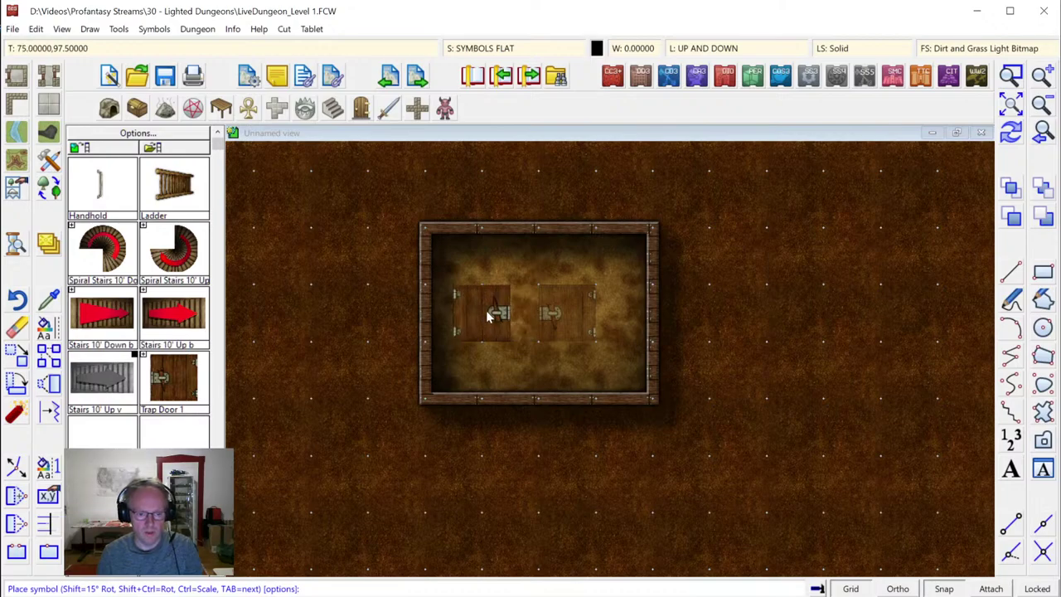
left_click(489, 315)
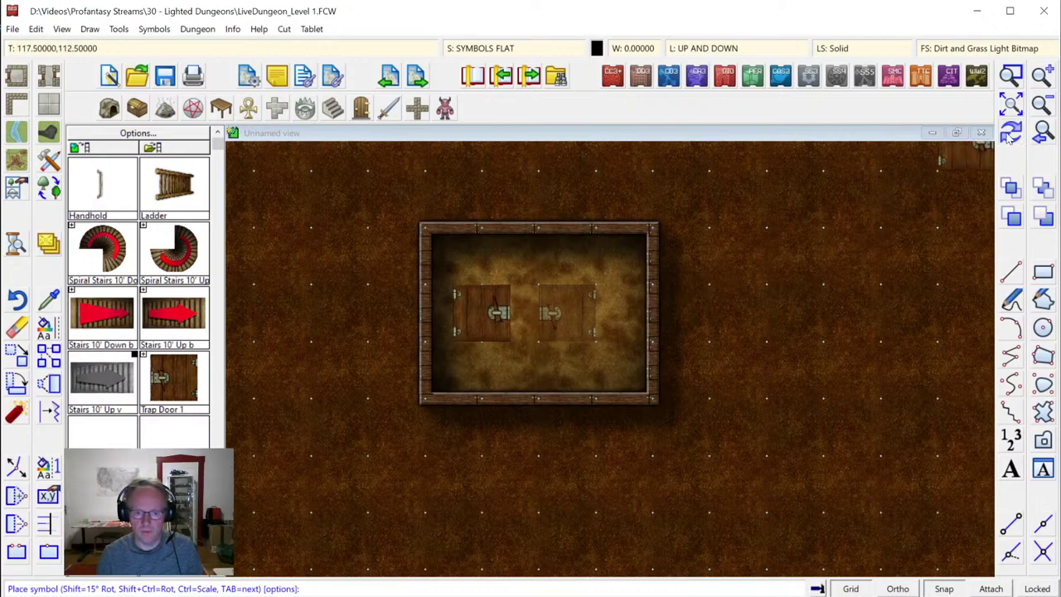
right_click(670, 254)
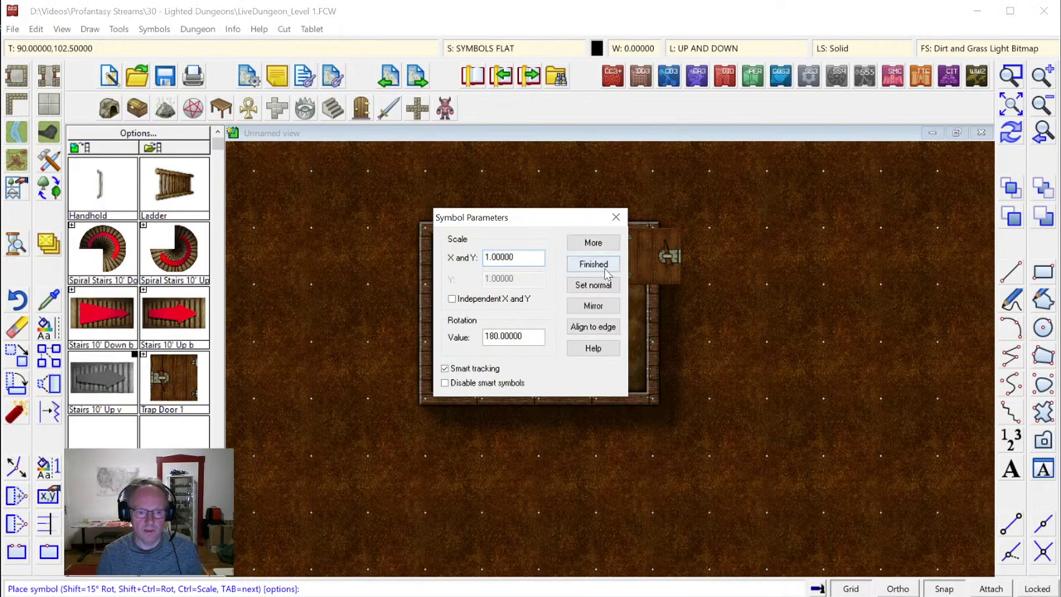
key("Escape")
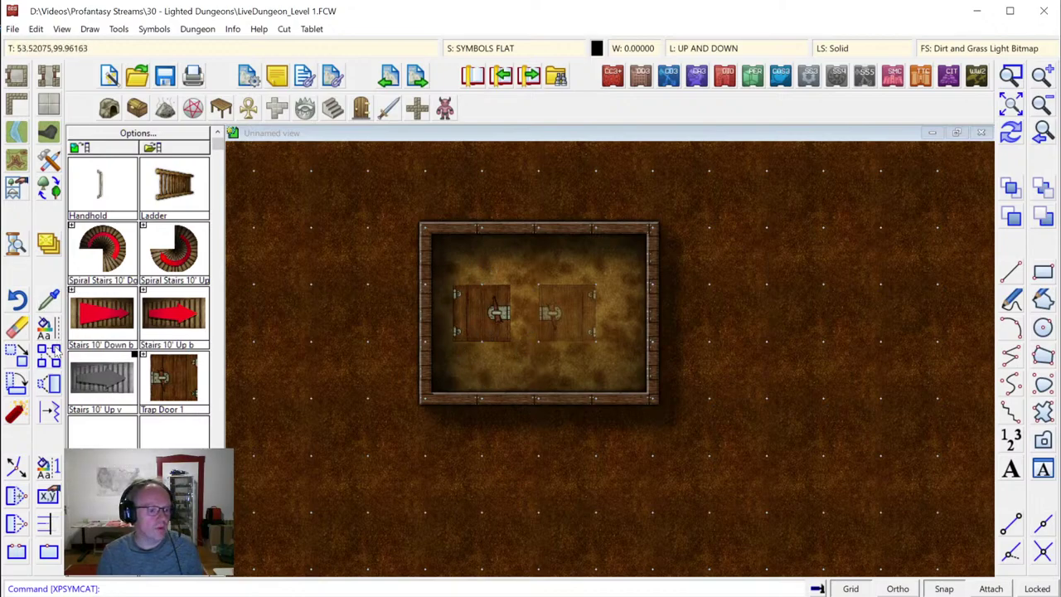
Erase the rotated trap door on the SYMBOLS FLAT sheet and redraw the map
left_click(16, 325)
left_click(484, 286)
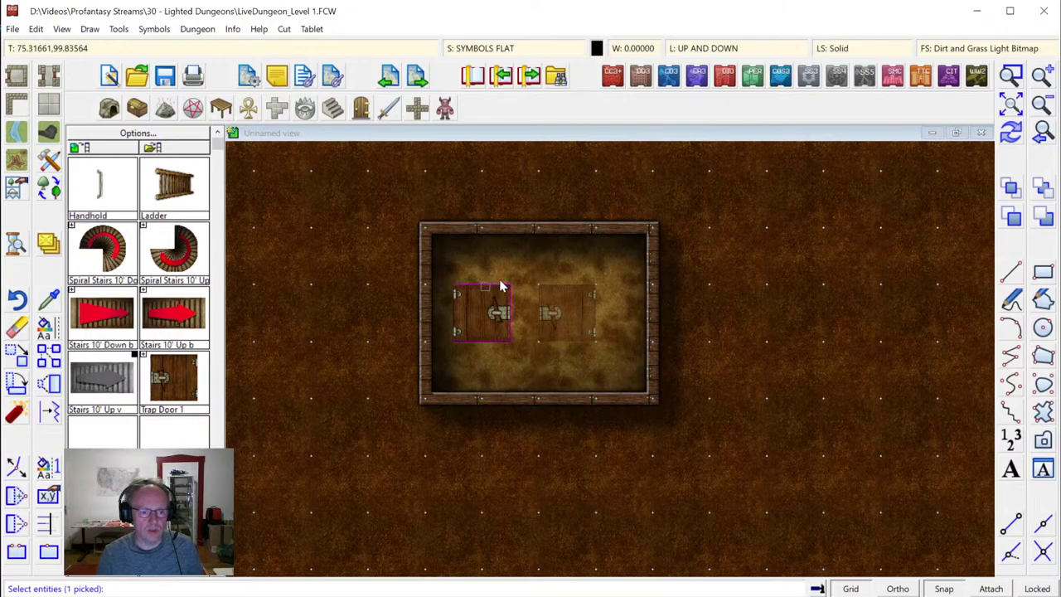
right_click(544, 268)
left_click(544, 270)
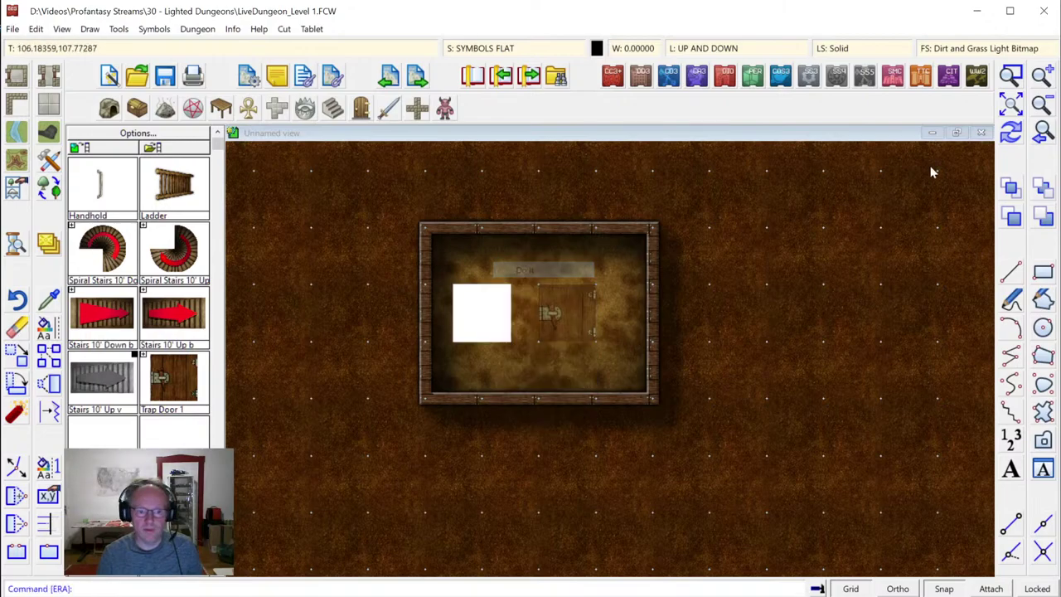
left_click(1017, 136)
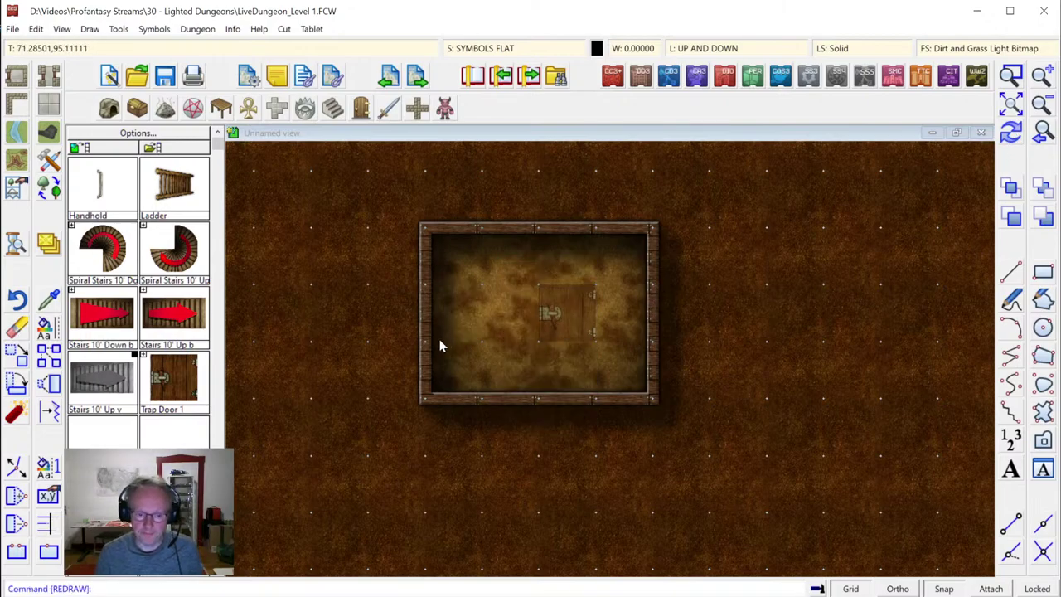
Copy the room's ceiling trap door to the clipboard with 0,0 as the clipboard origin
left_click(1011, 105)
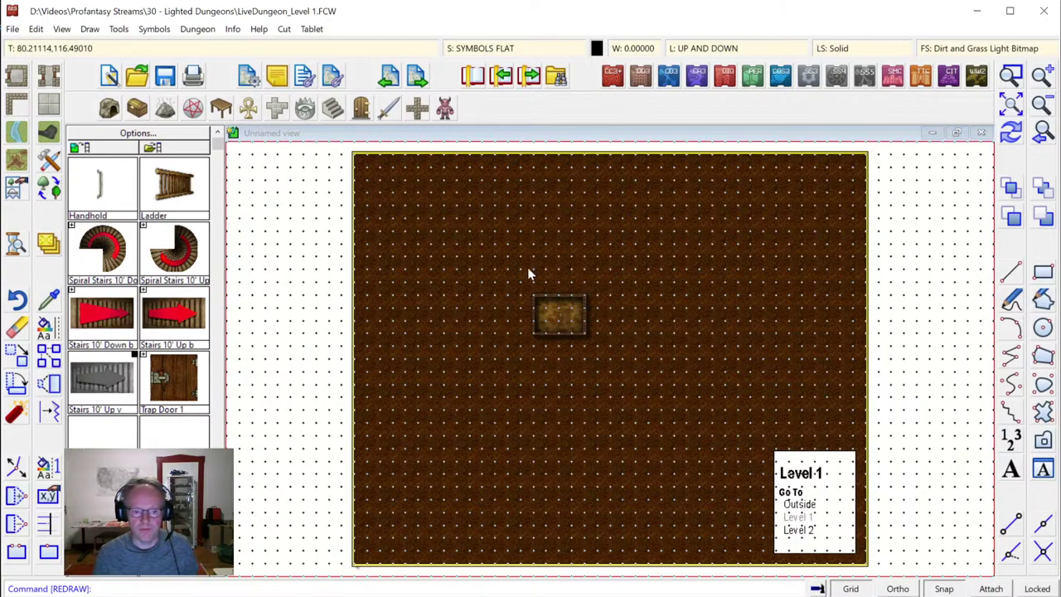
left_click(1045, 135)
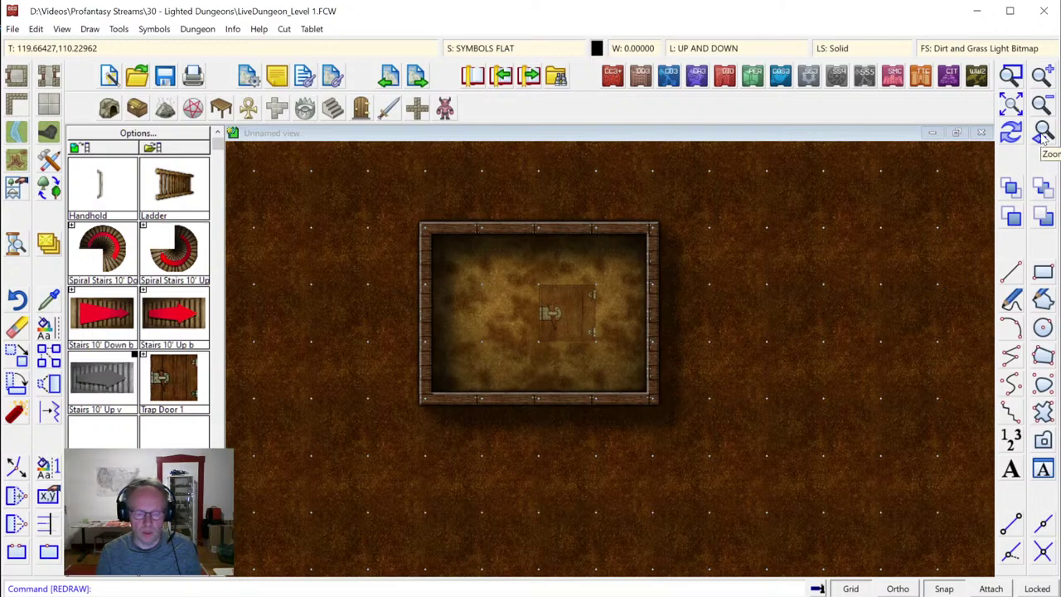
left_click(1009, 106)
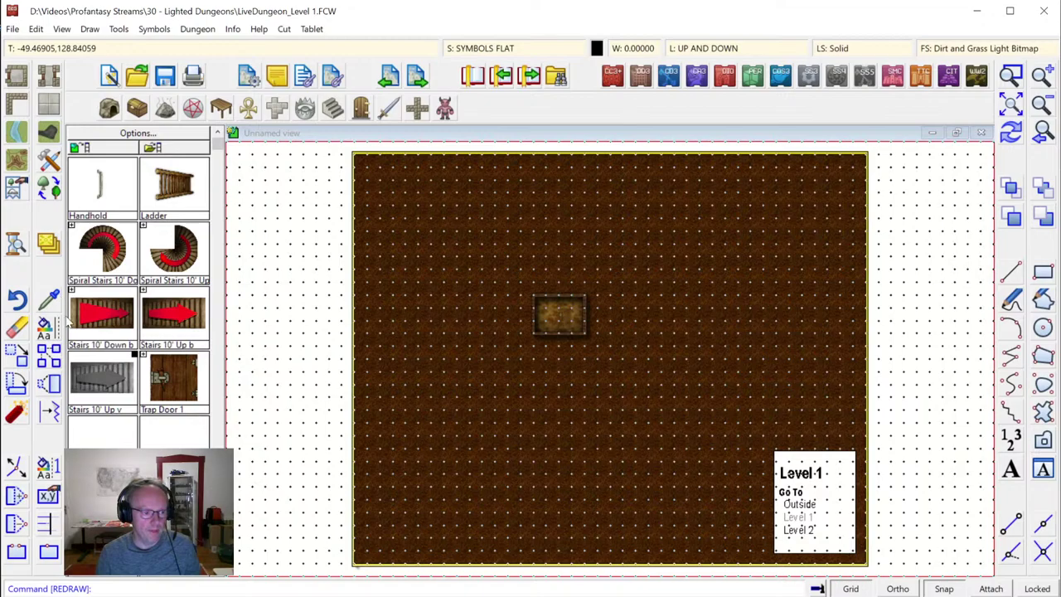
left_click(37, 29)
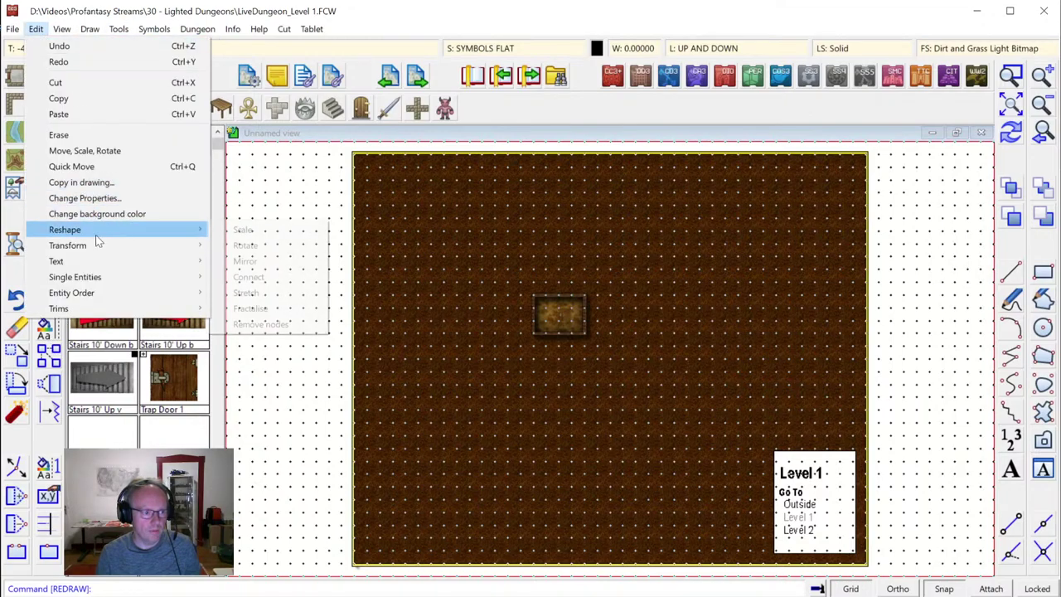
left_click(96, 103)
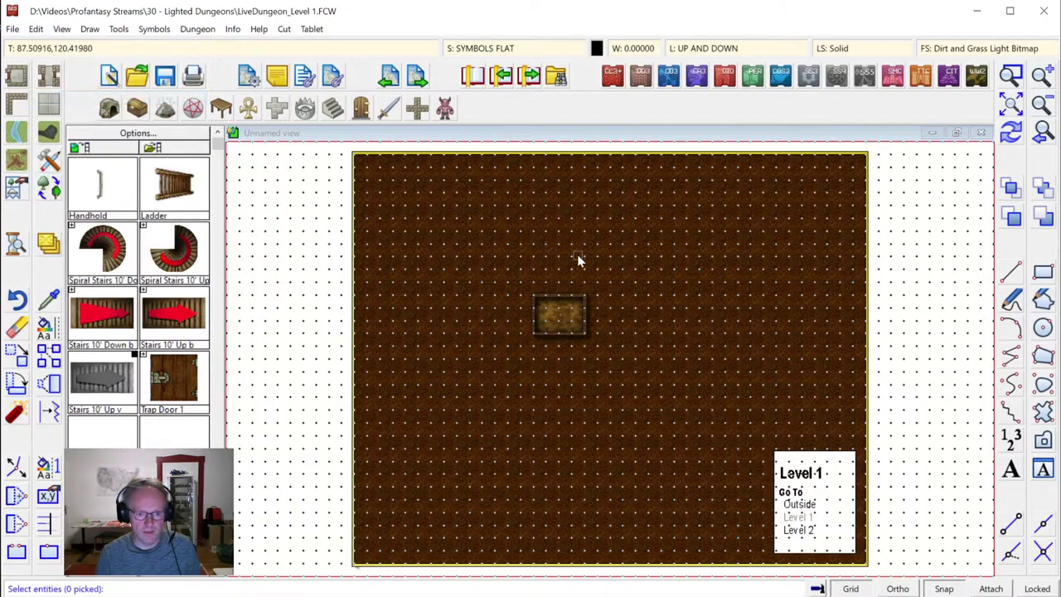
left_click(560, 313)
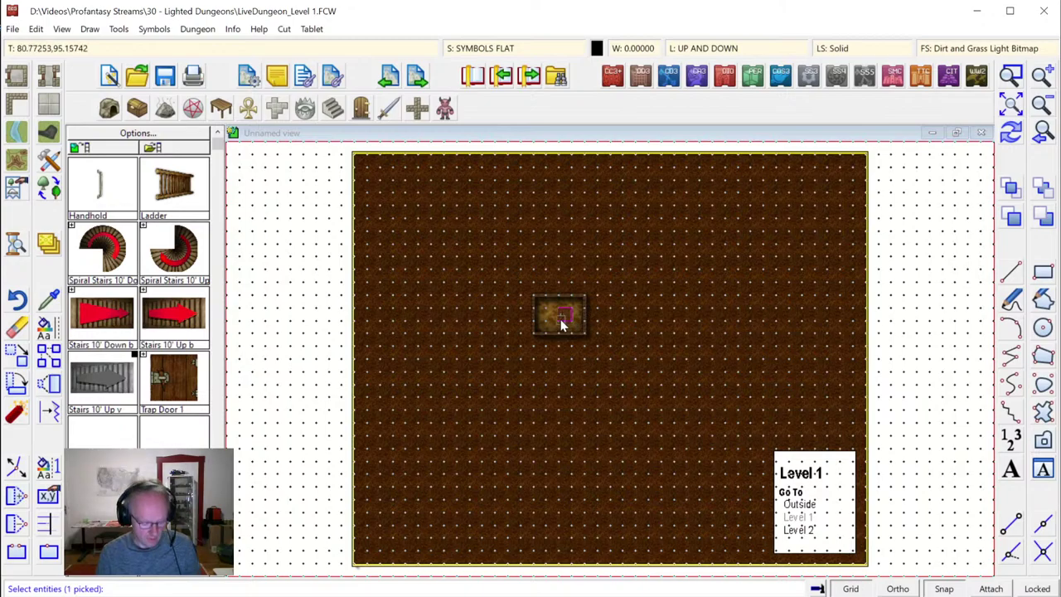
right_click(561, 323)
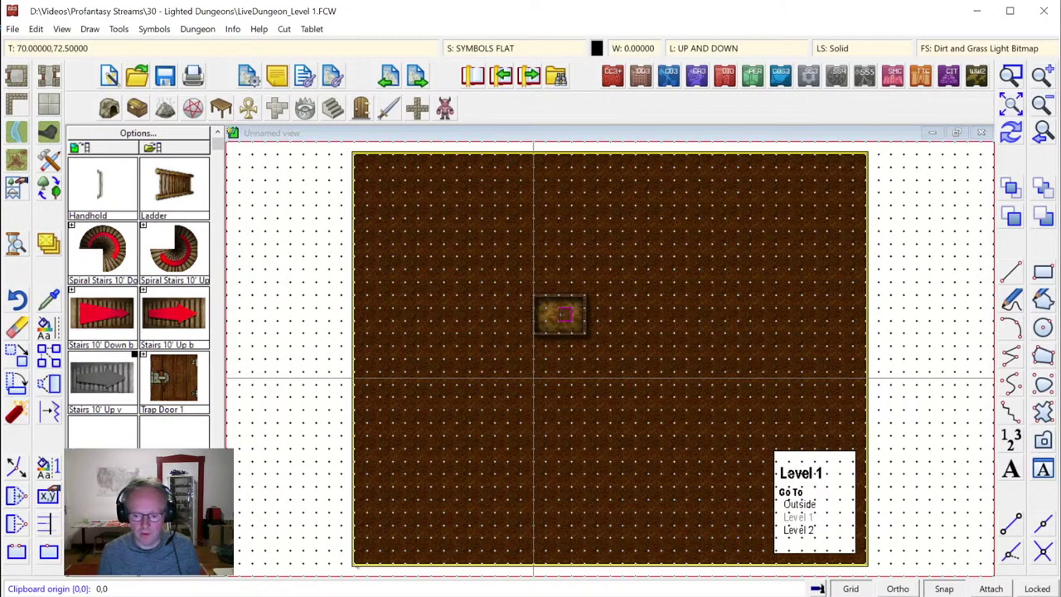
left_click(533, 379)
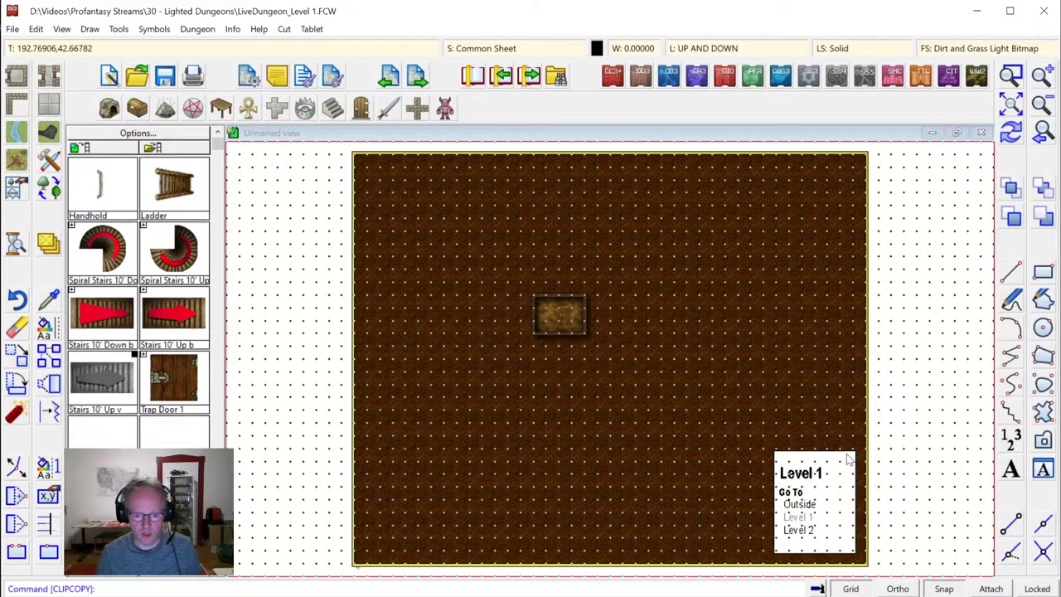
Go to the linked Outside map and paste the copied trap door with its origin at 0,0
left_click(802, 515)
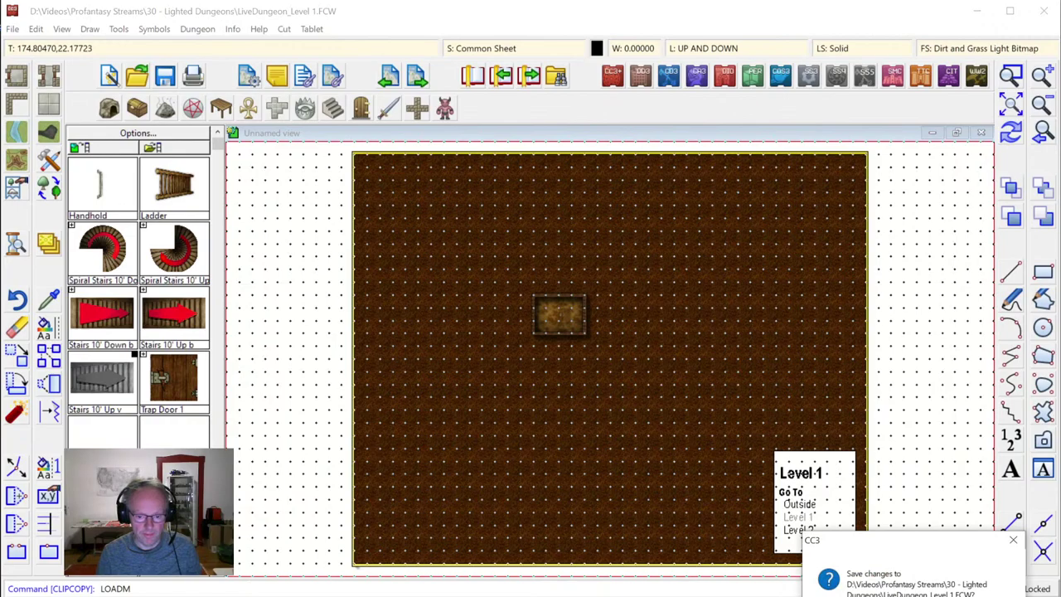
key("n")
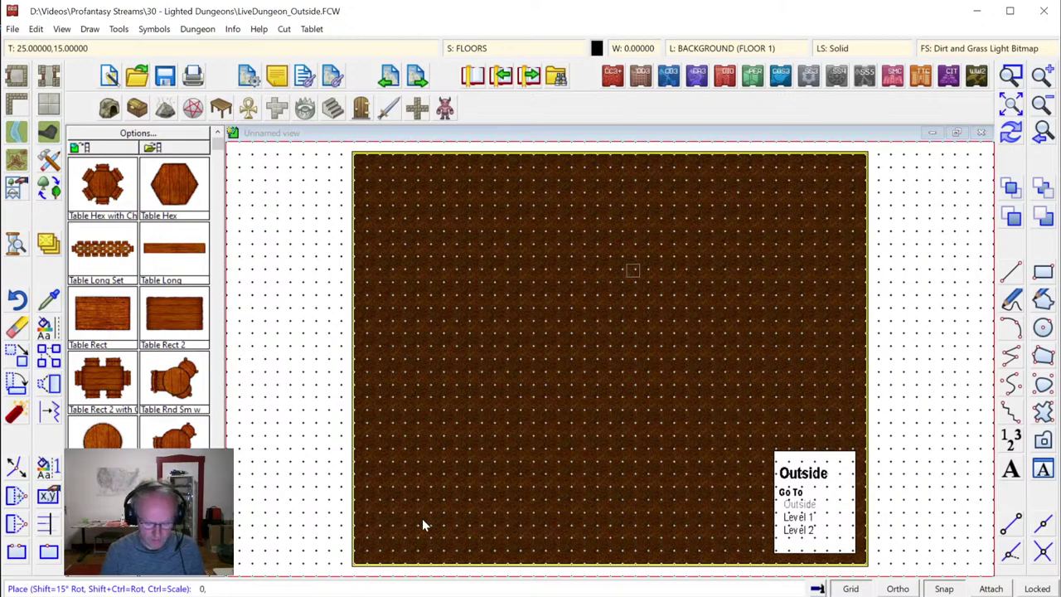
right_click(595, 400)
left_click(1011, 103)
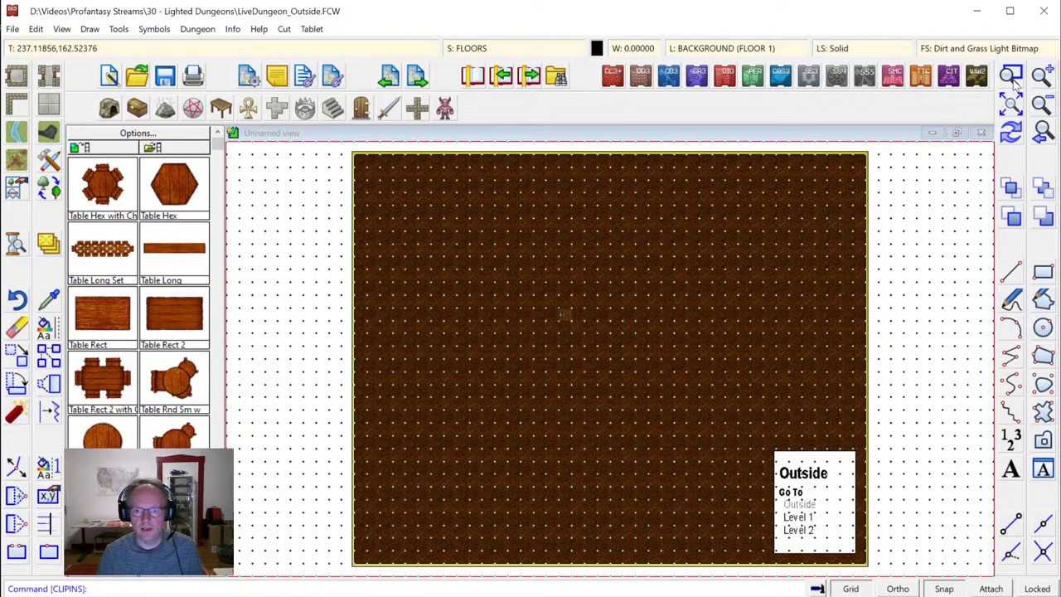
left_click_drag(524, 291, 605, 343)
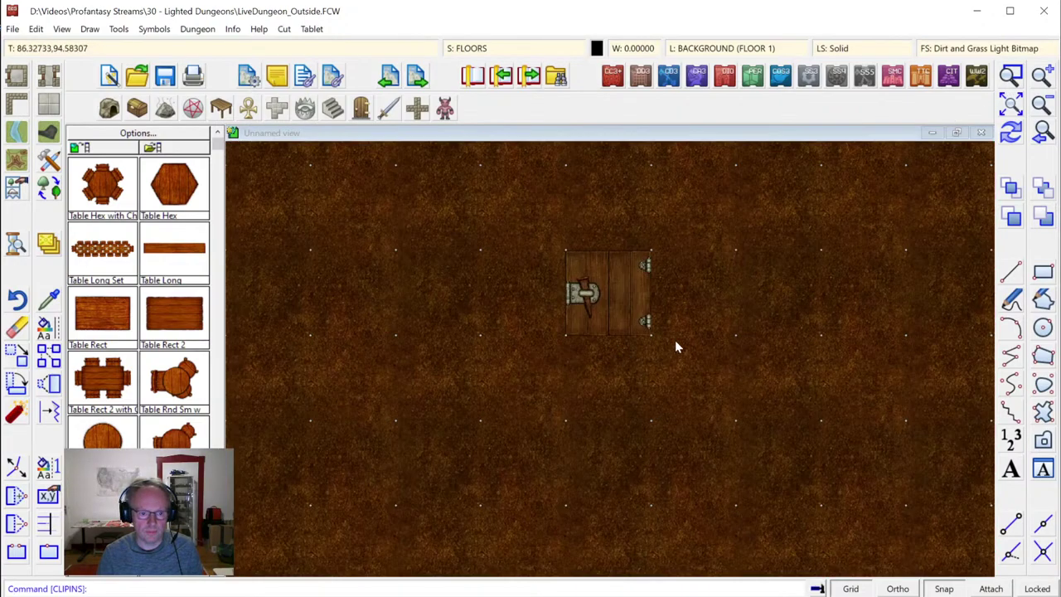
Move the SYMBOLS CEILING sheet of the Outside map between SYMBOLS TORCHES and TEXT in the sheet order
left_click(474, 50)
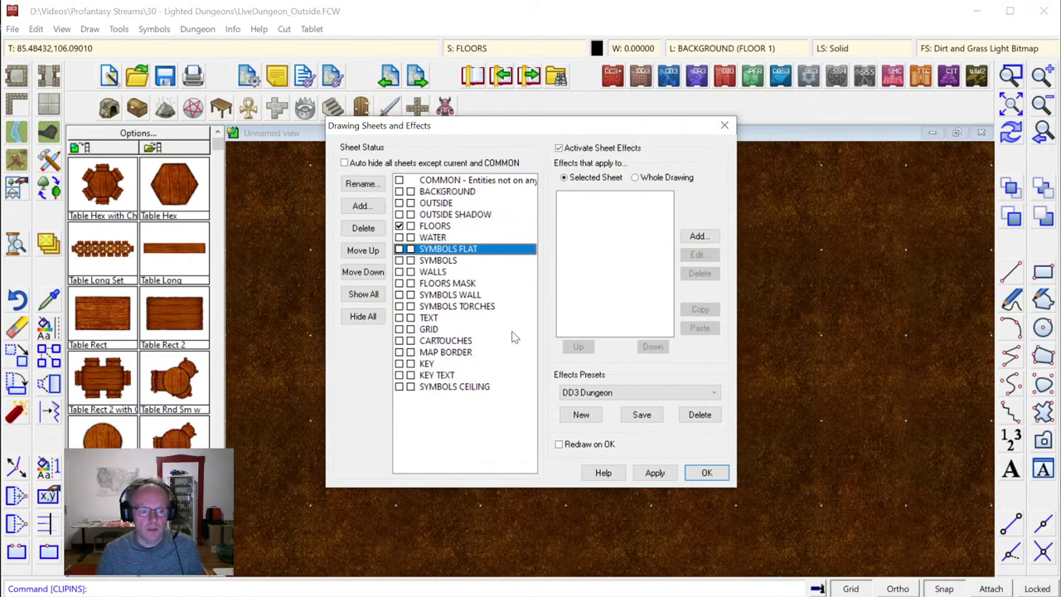
left_click(460, 387)
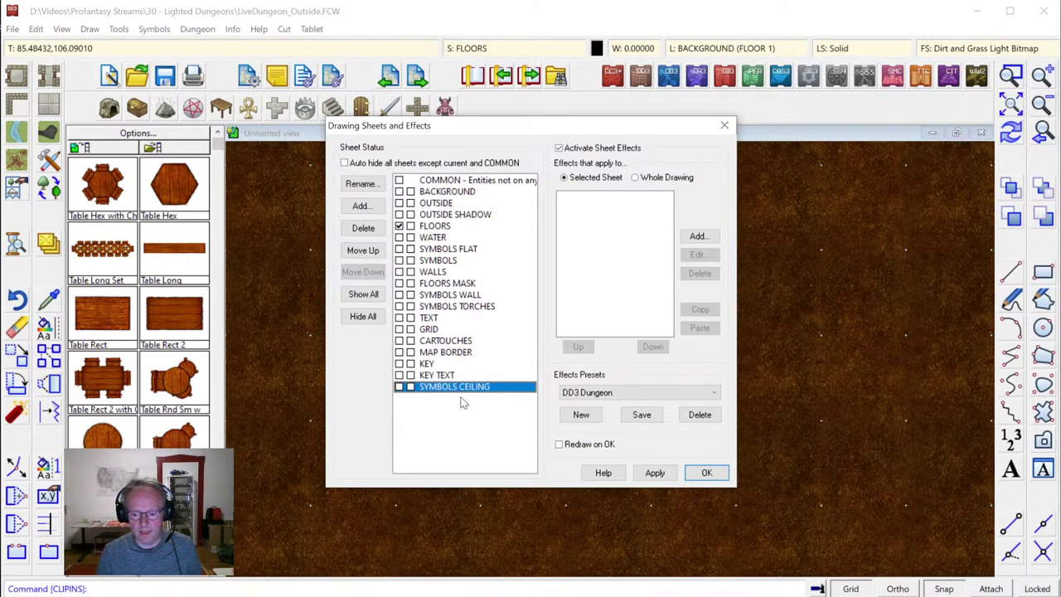
left_click(360, 252)
left_click(360, 252)
left_click(358, 253)
left_click(358, 253)
left_click(357, 254)
left_click(356, 254)
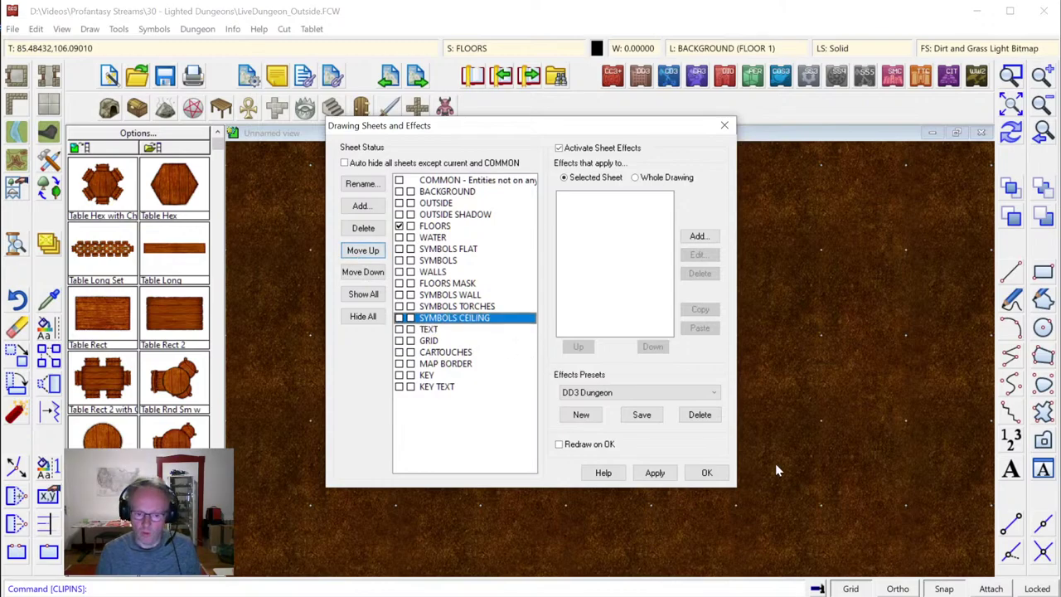
Apply the sheet order and move the pasted trap door from its current sheet to the SYMBOLS FLAT sheet
left_click(704, 474)
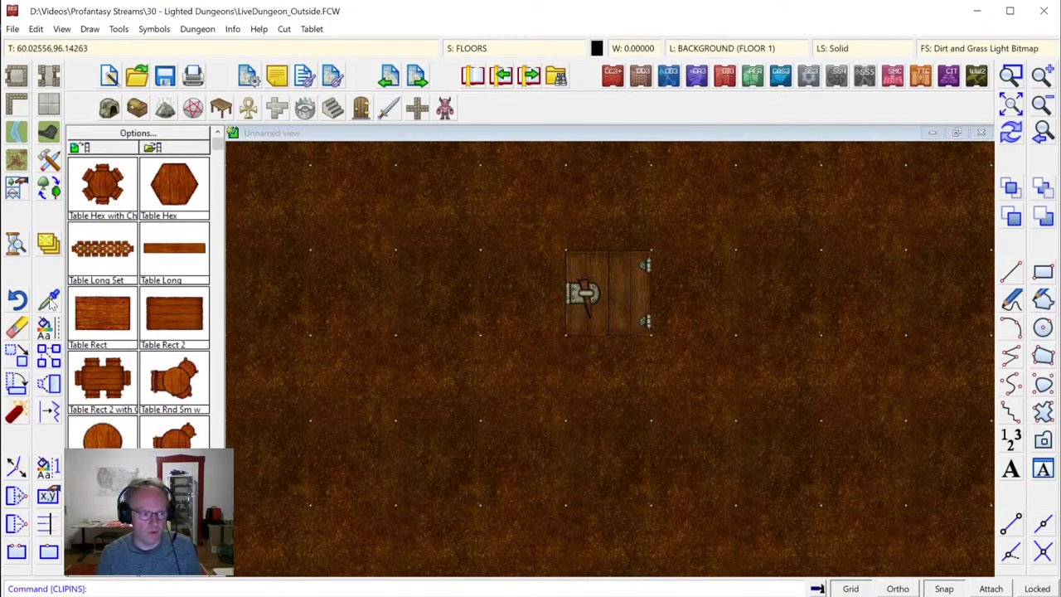
right_click(54, 250)
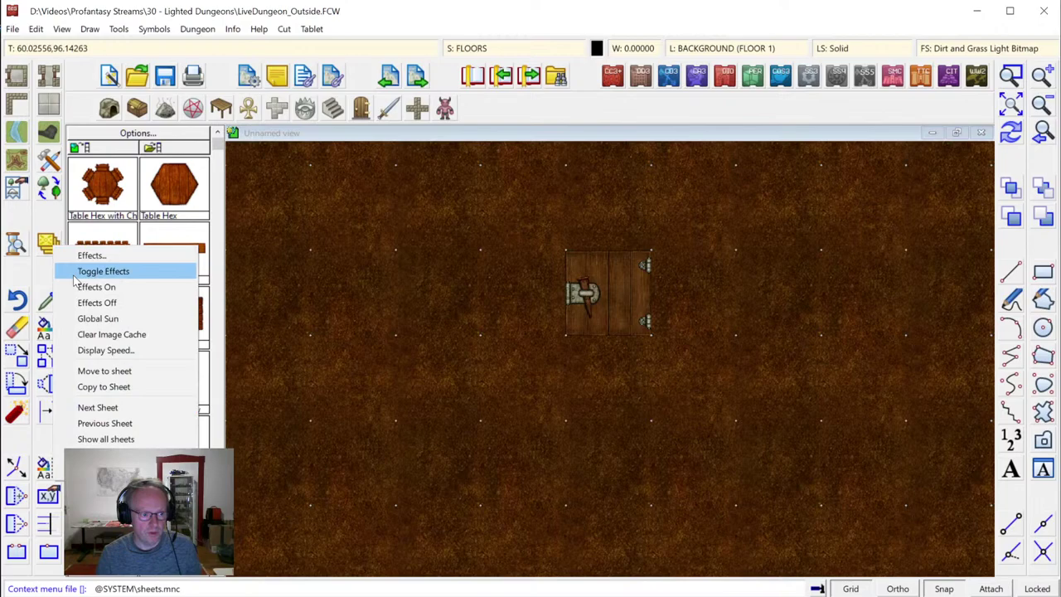
left_click(112, 374)
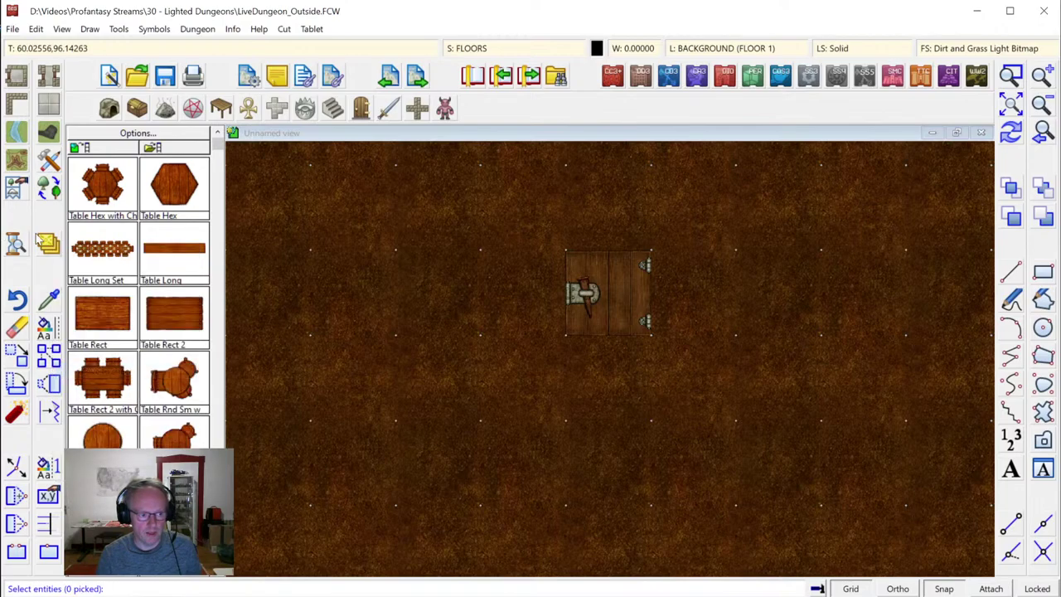
left_click(578, 253)
right_click(510, 252)
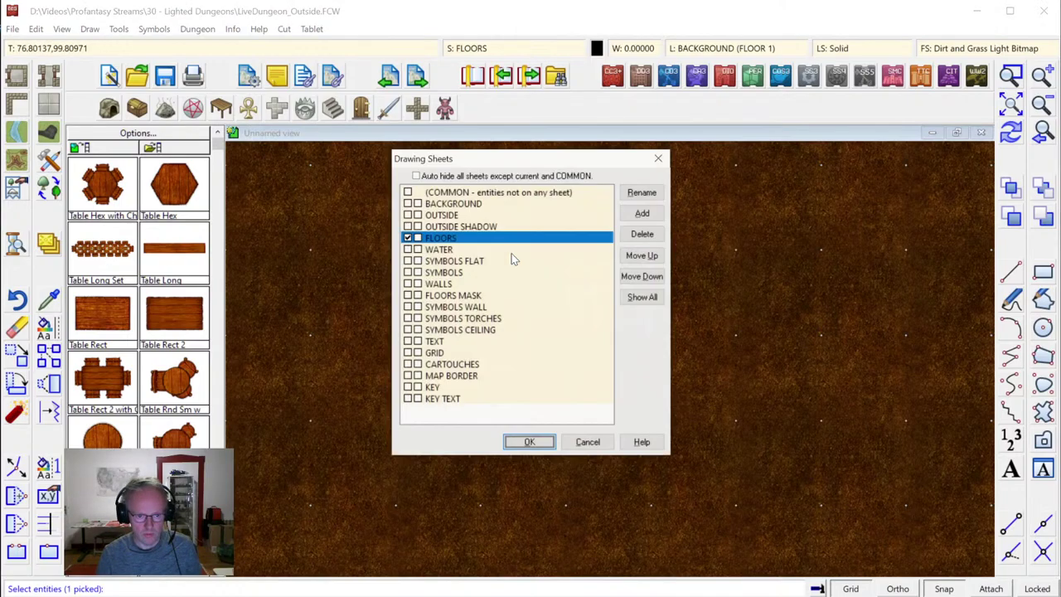
left_click(459, 261)
left_click(535, 439)
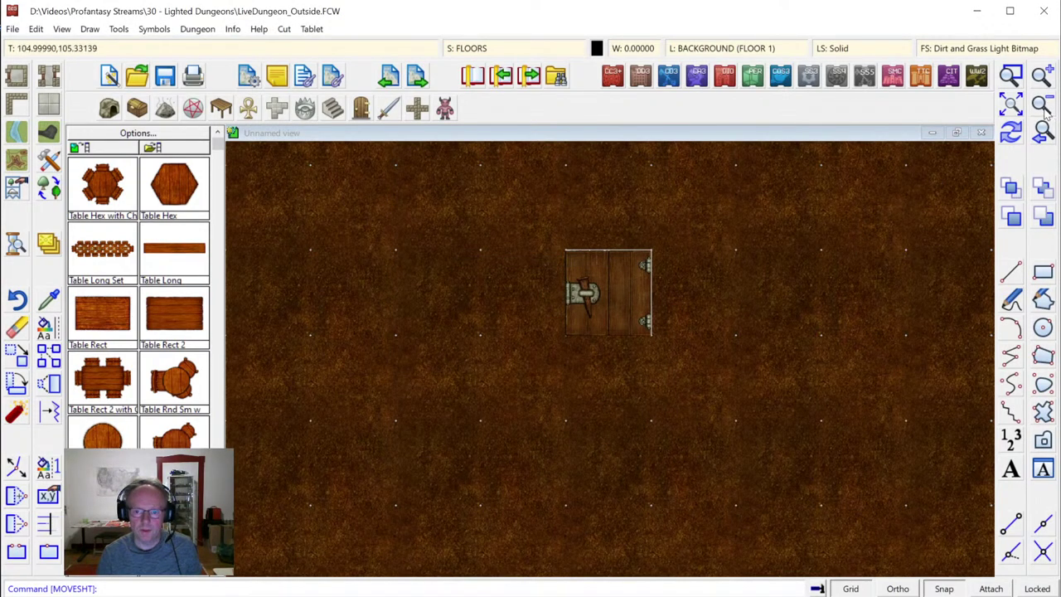
Select the map background by its BACKGROUND layer and change its fill style to Dirt and Grass Light
left_click(1010, 106)
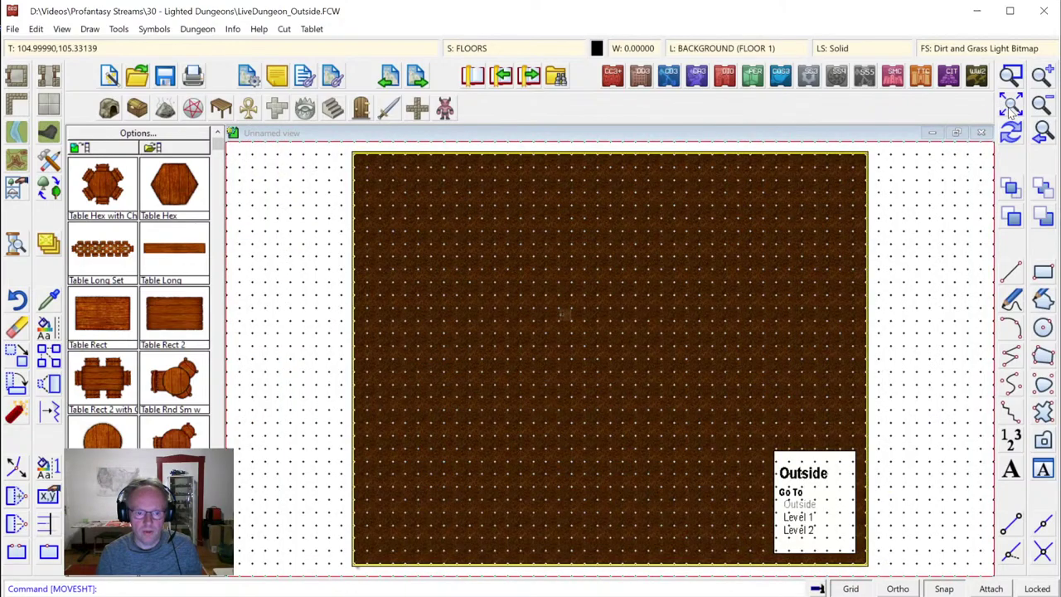
left_click(1012, 76)
left_click(497, 278)
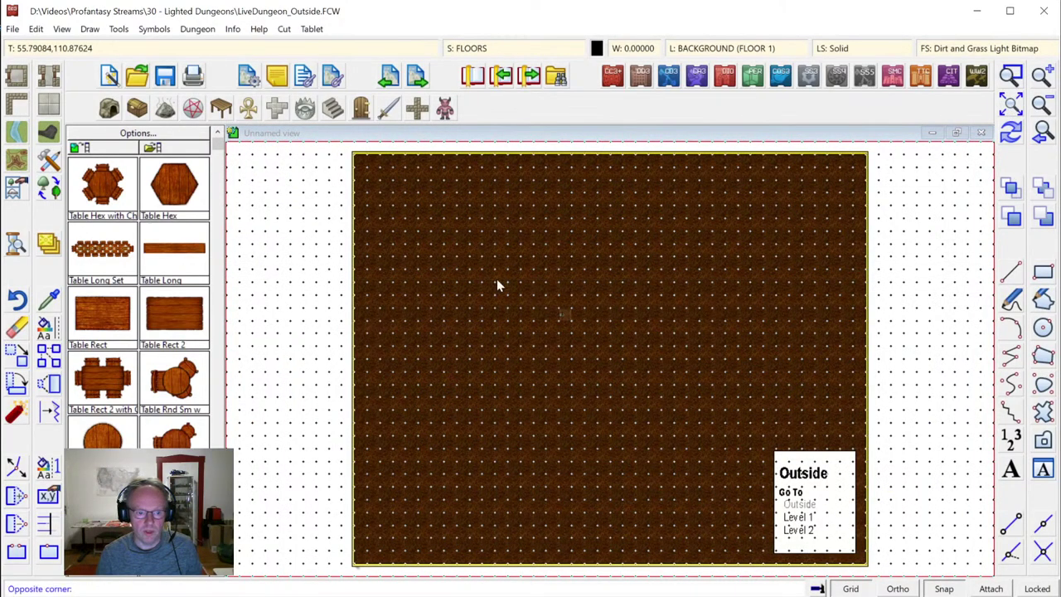
left_click(636, 366)
left_click(1010, 104)
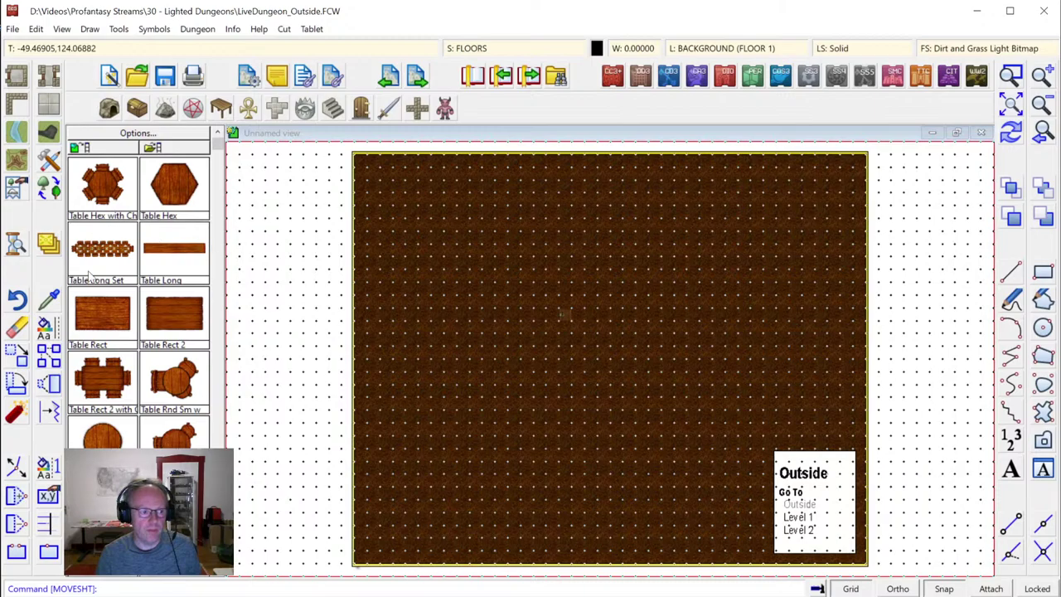
left_click(47, 329)
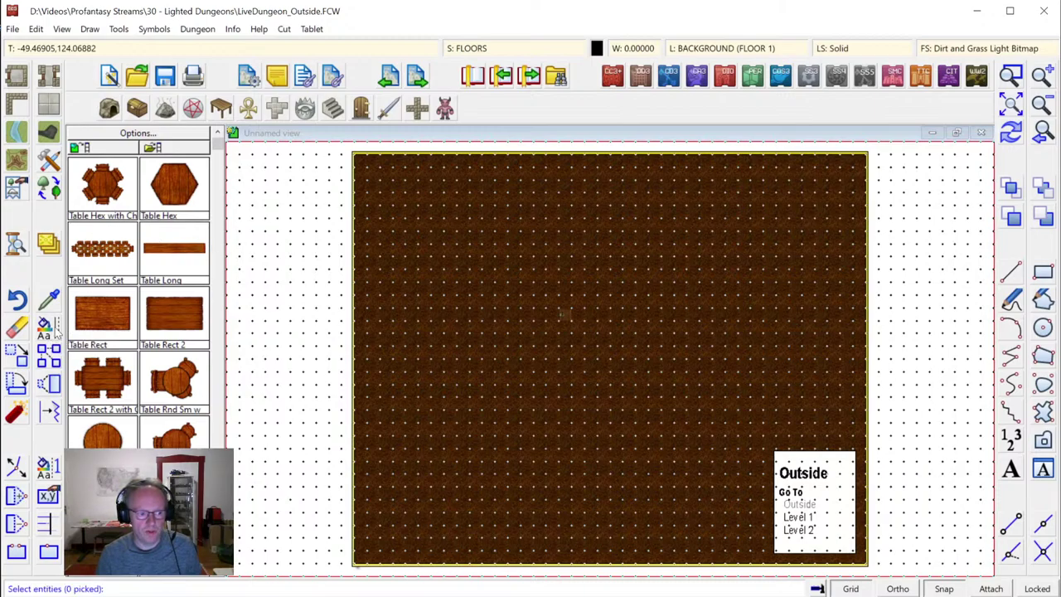
right_click(472, 268)
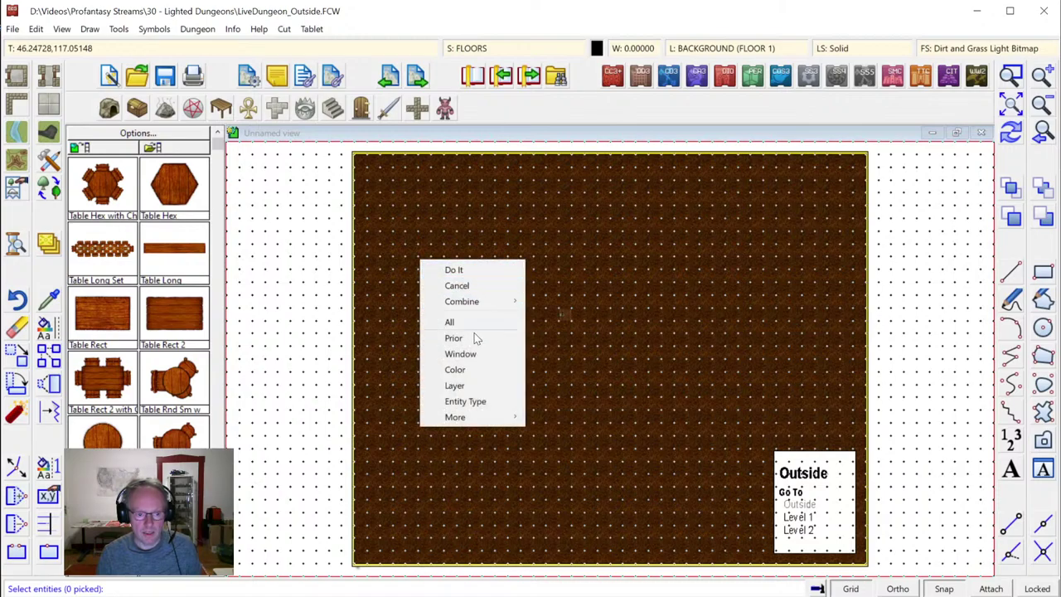
left_click(455, 386)
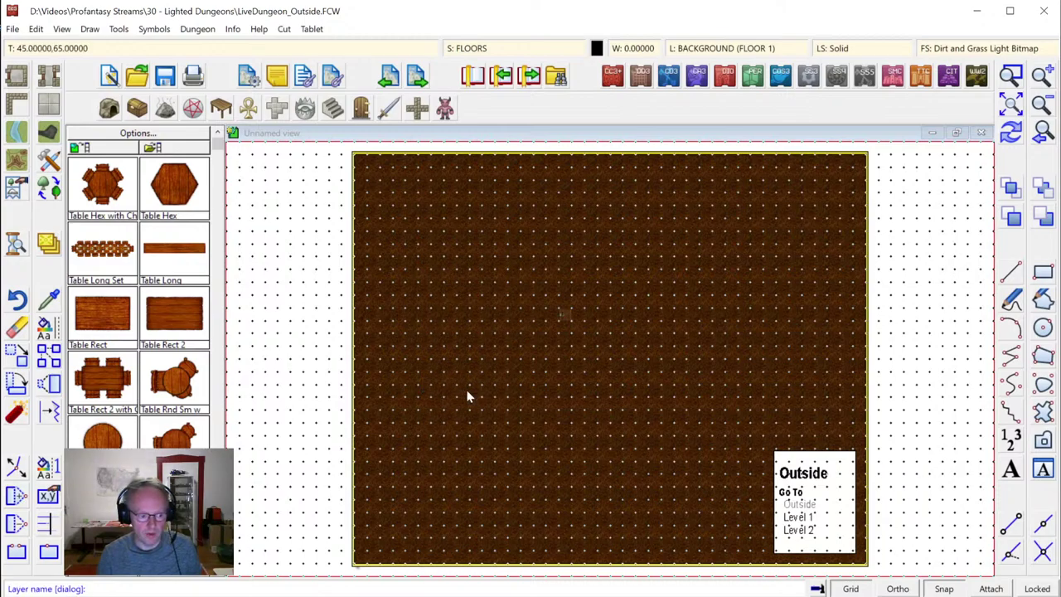
right_click(466, 397)
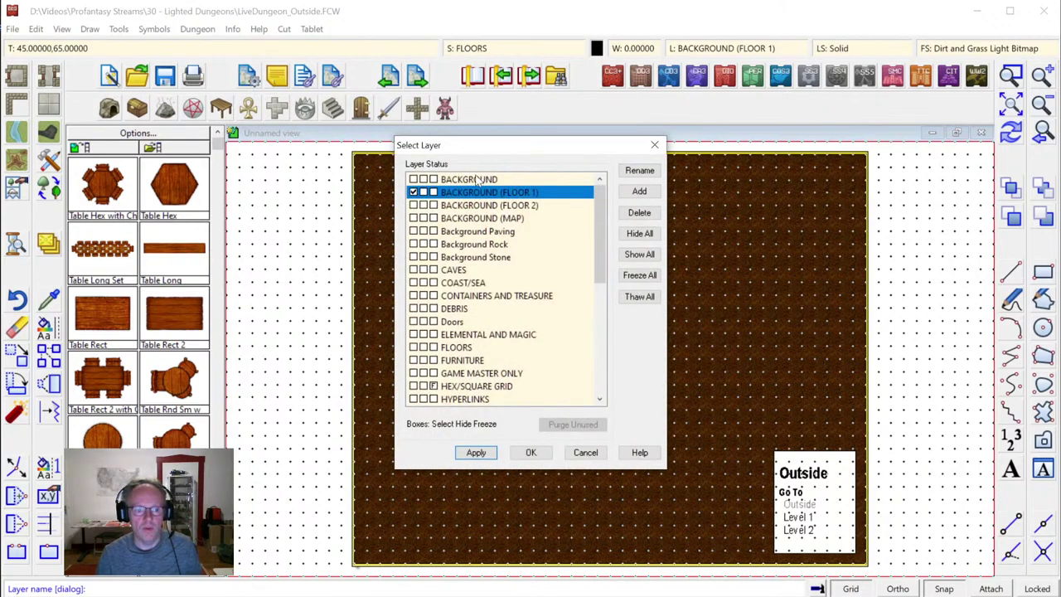
left_click(471, 180)
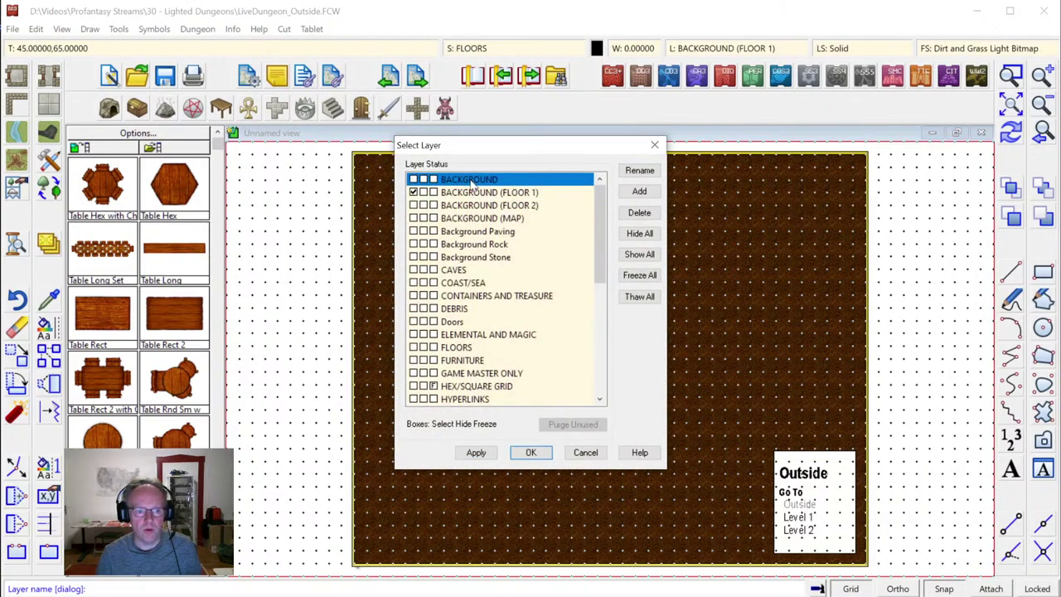
left_click(531, 452)
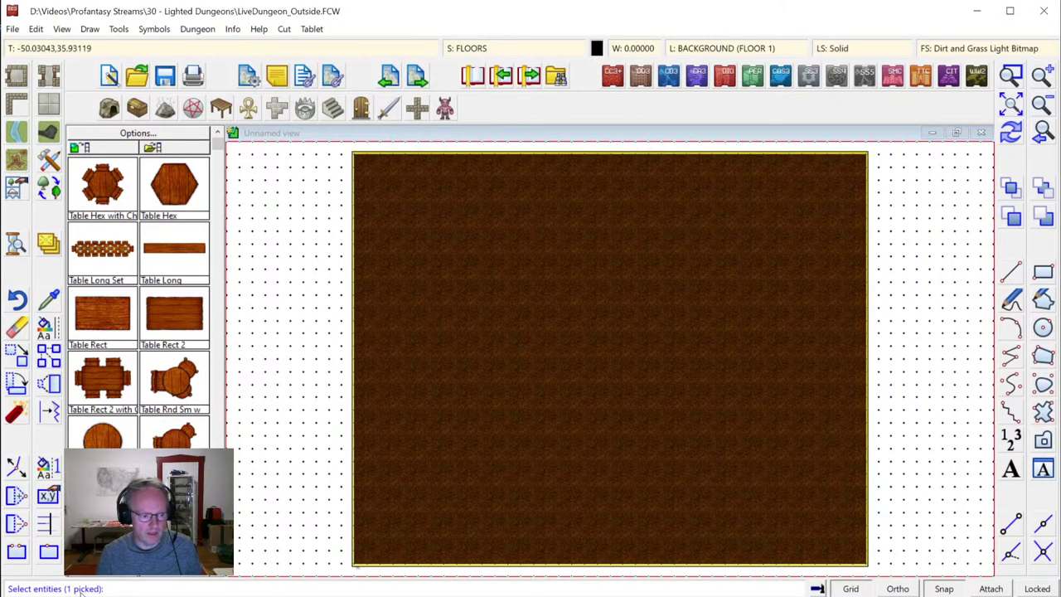
right_click(578, 295)
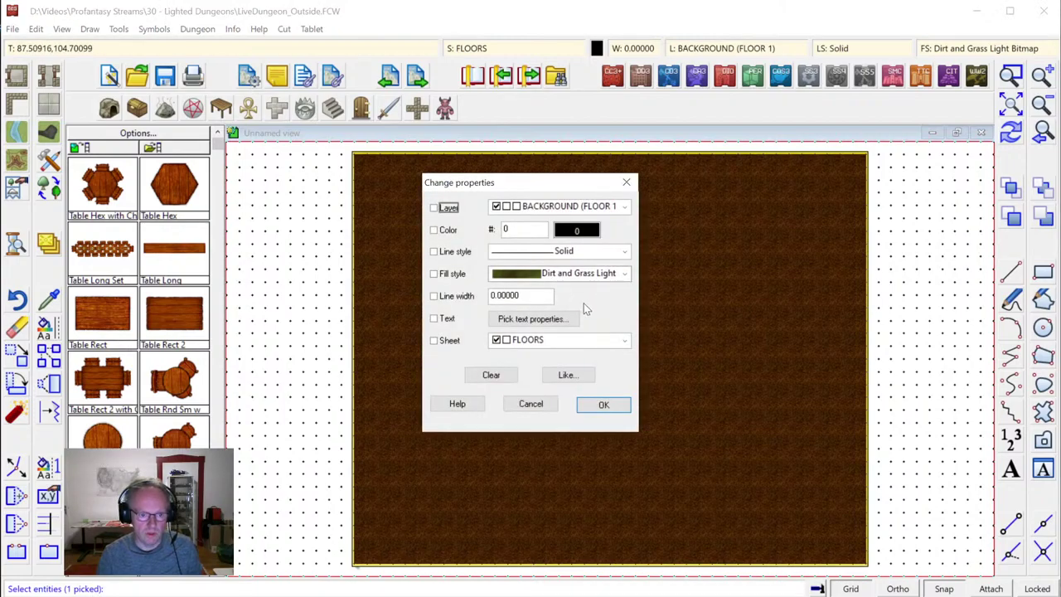
left_click(451, 276)
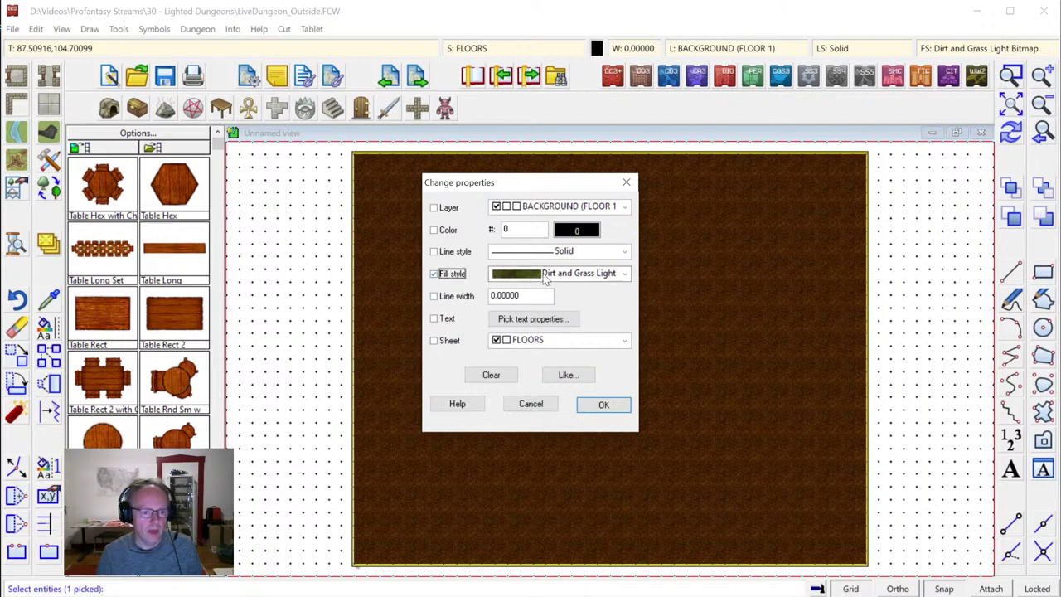
left_click(599, 407)
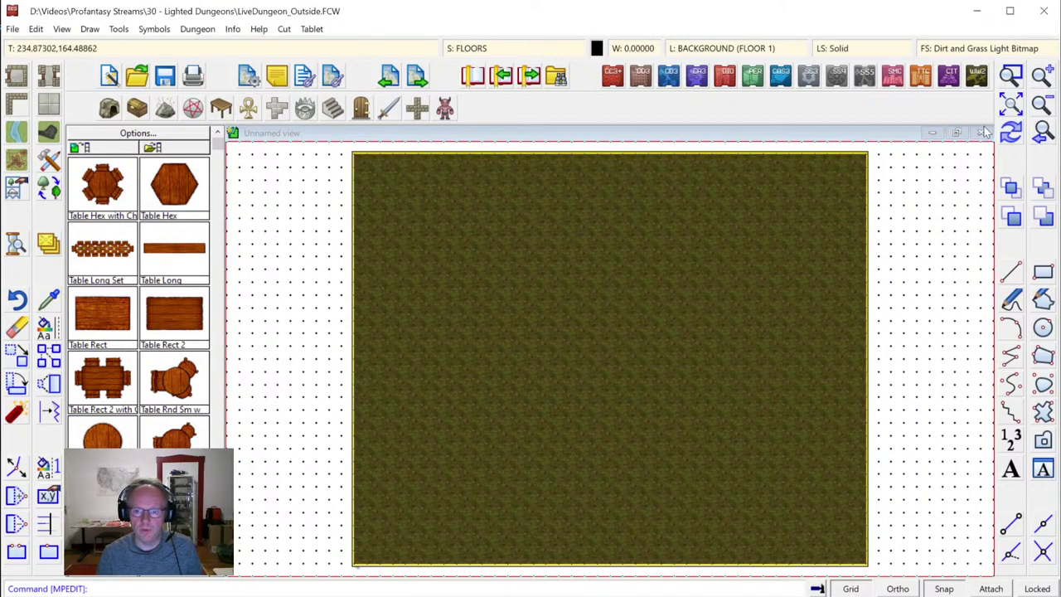
Scale the Dirt and Grass Light bitmap fill to a width and height of 25
left_click(1043, 134)
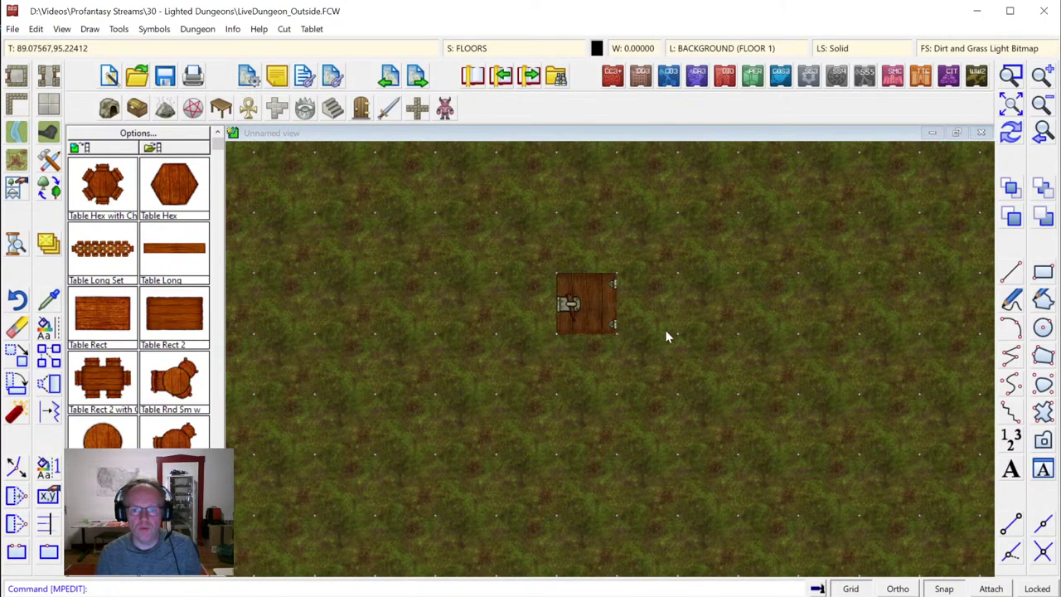
left_click(937, 50)
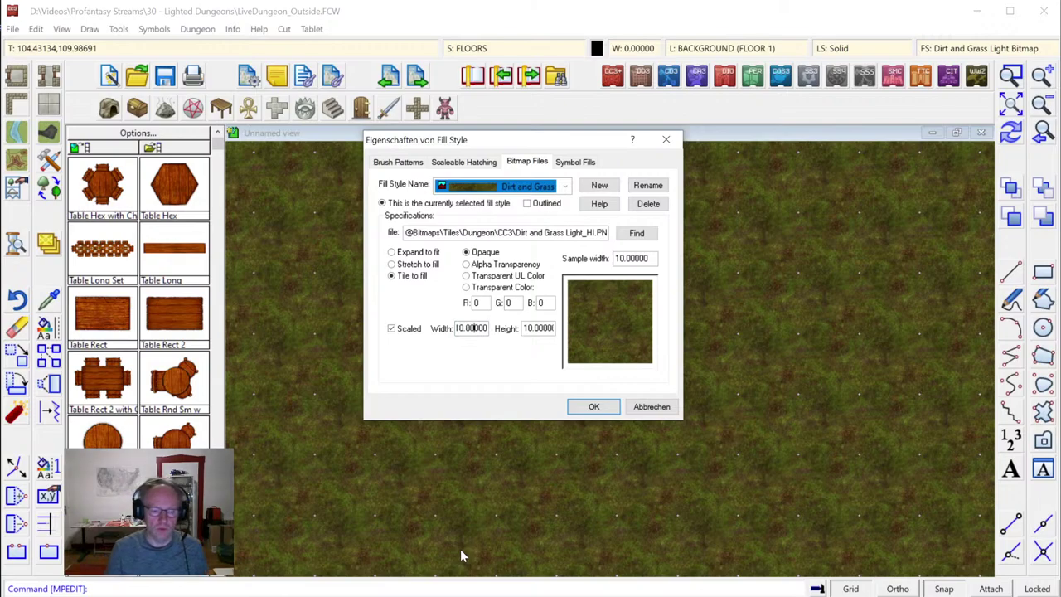
key("ctrl+a")
type("25")
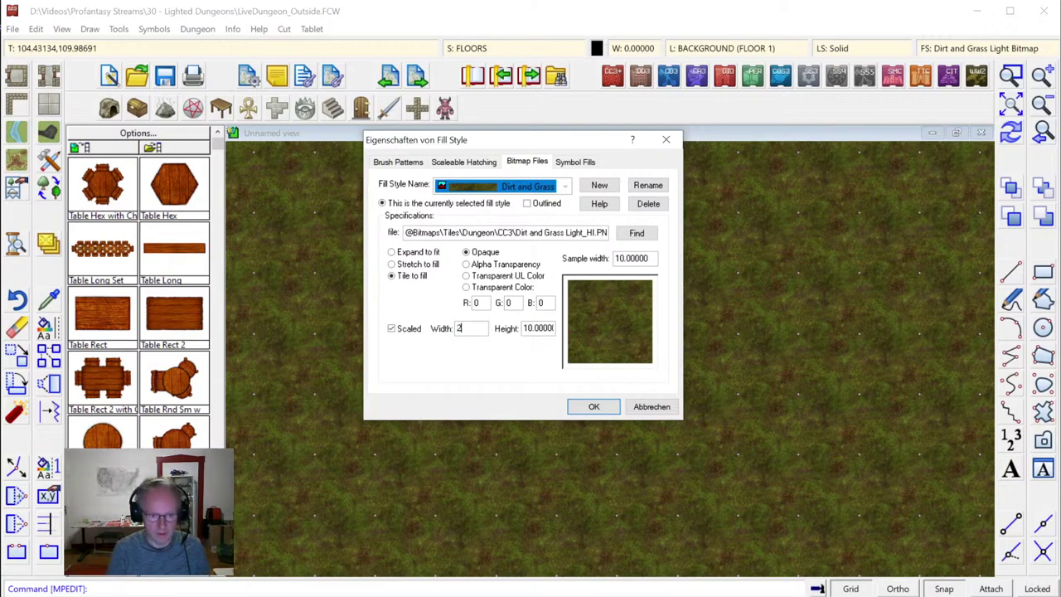
key("Tab")
type("2")
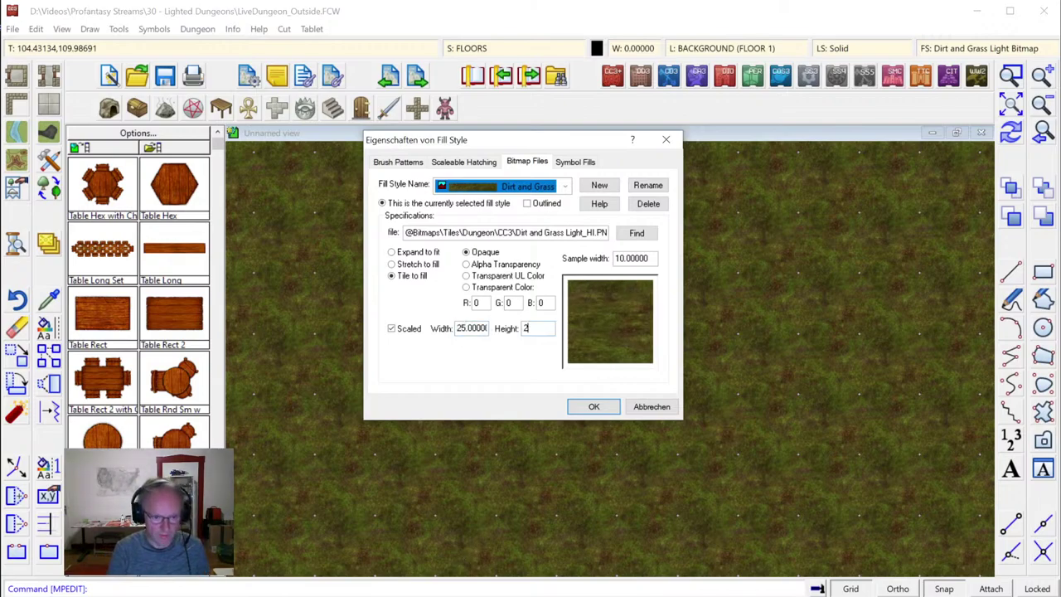
key("Tab")
left_click(590, 406)
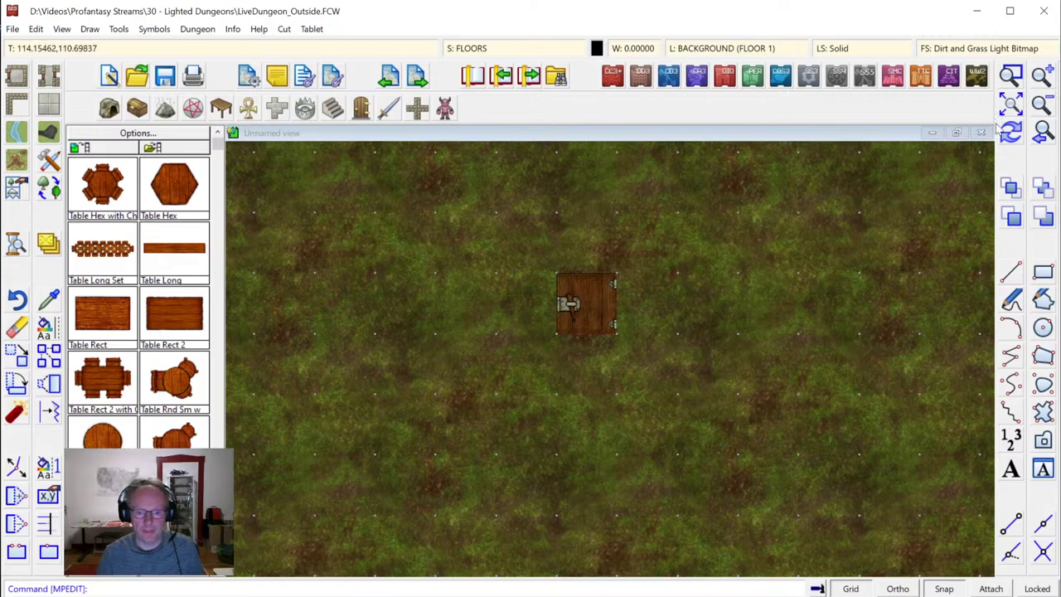
Draw a 25 by 20 unit rectangular floor around the trap door with the Floor, Wood Pine H, Straight tool
left_click(1043, 103)
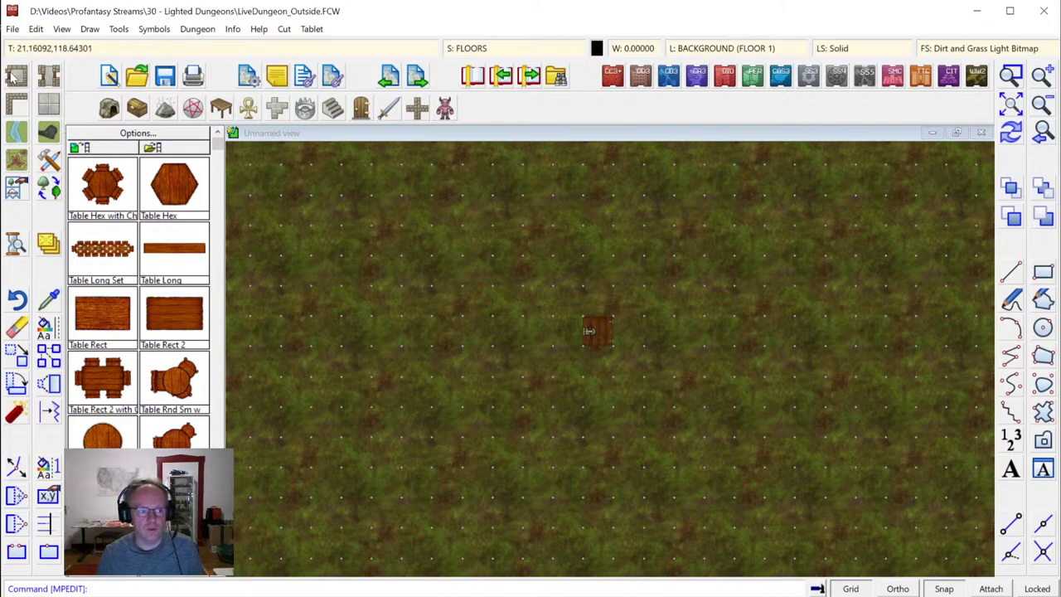
left_click(49, 106)
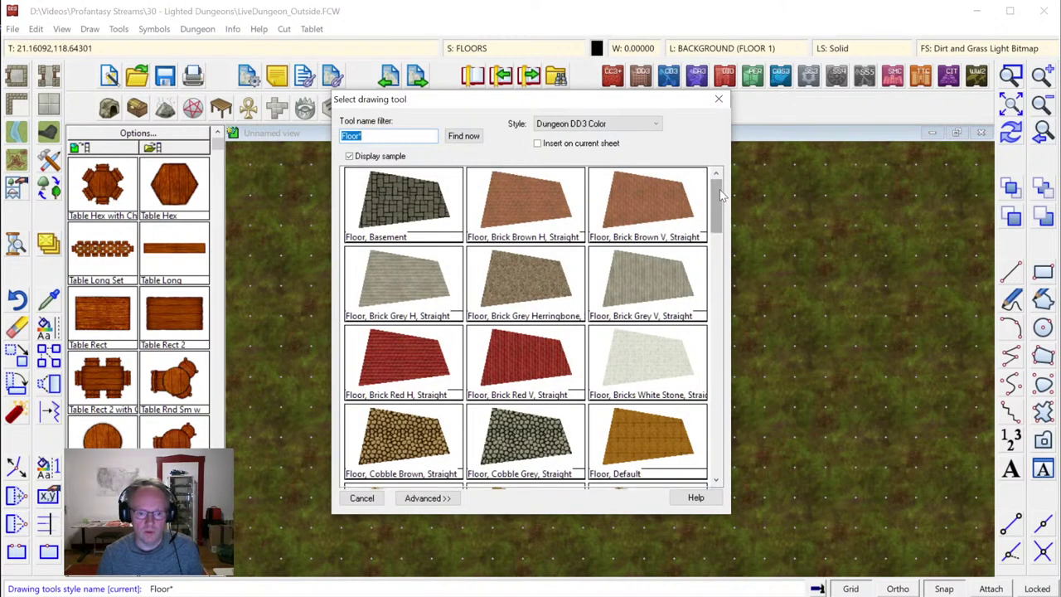
left_click_drag(718, 189, 709, 232)
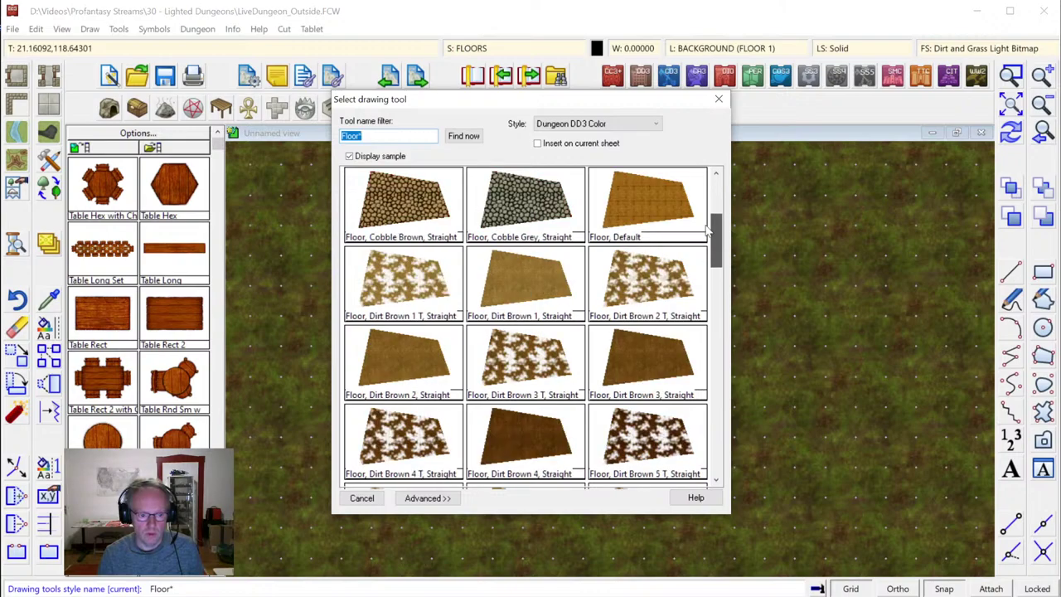
scroll(676, 332, "down", 6)
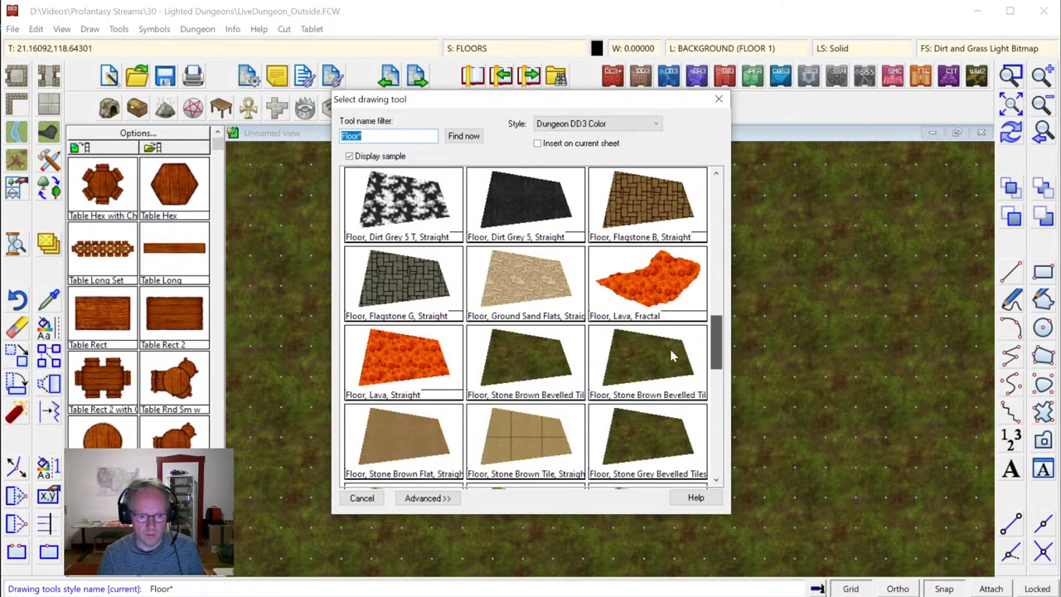
scroll(672, 357, "down", 7)
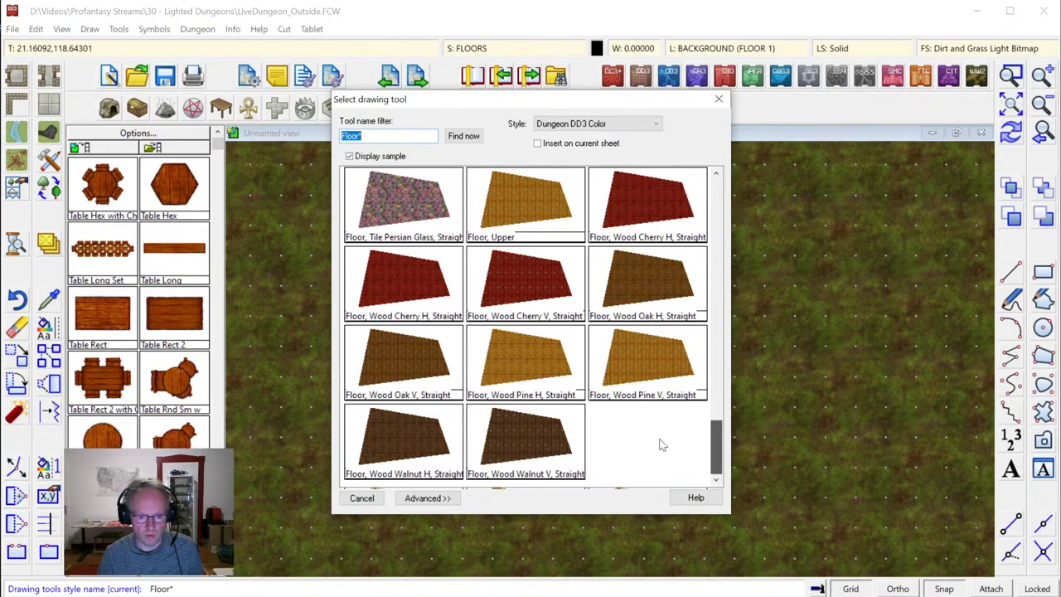
double_click(532, 357)
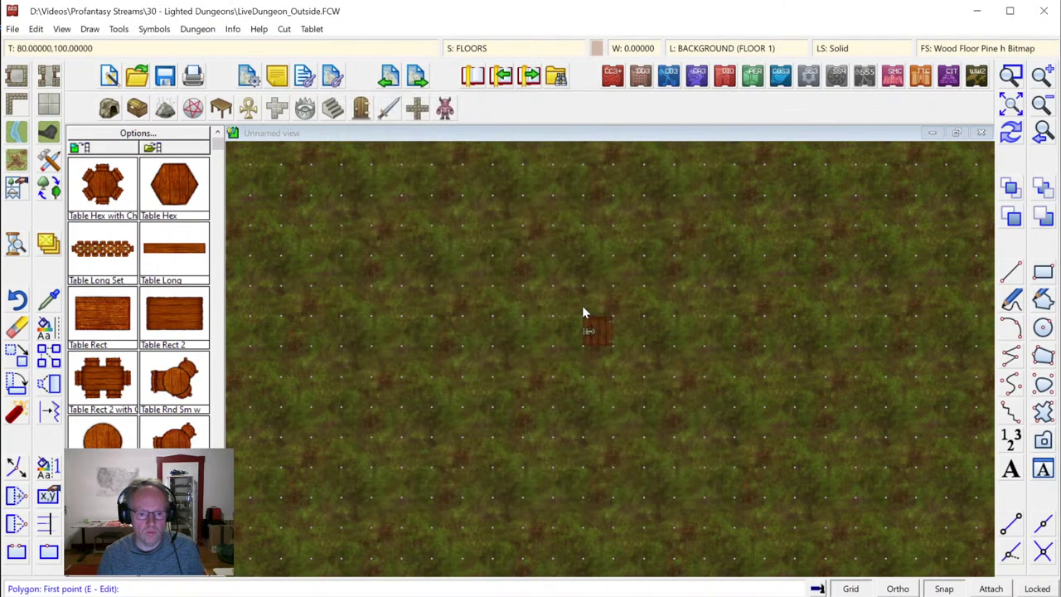
left_click(522, 257)
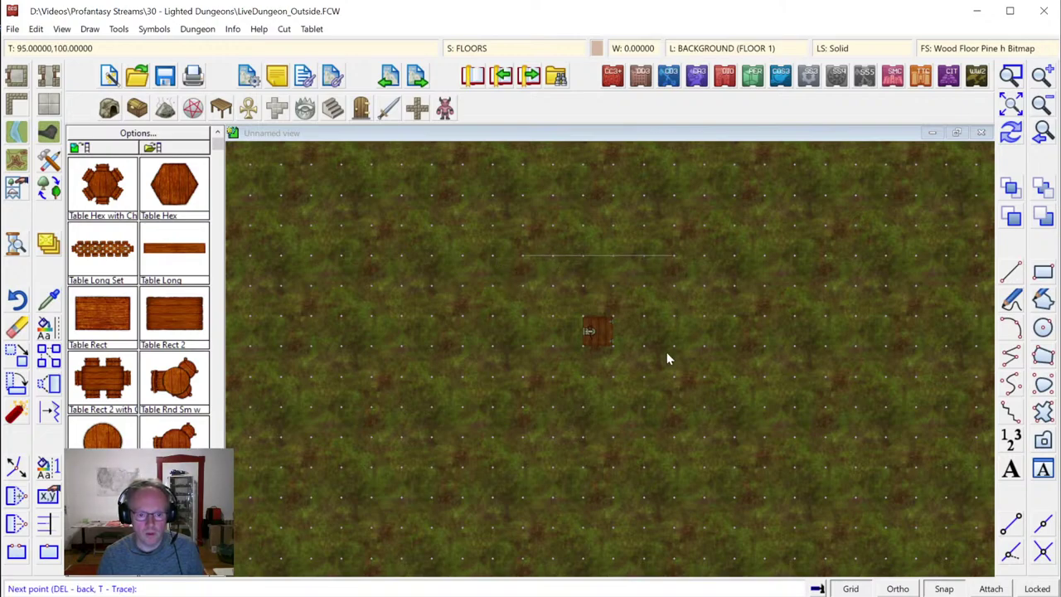
left_click(676, 377)
left_click(533, 383)
right_click(535, 382)
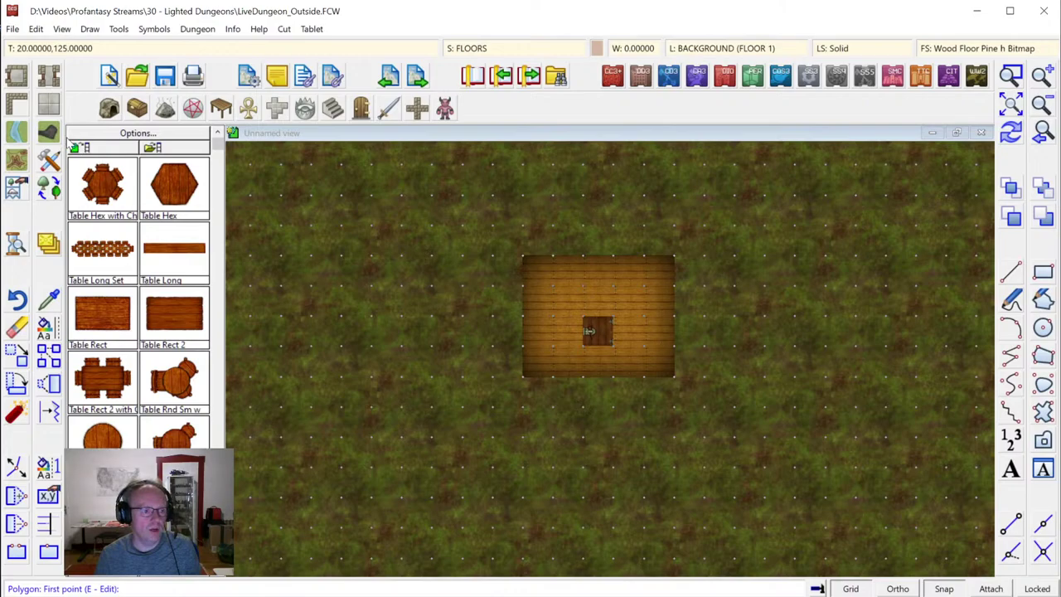
Overlay the wooden floor with a same-sized polygon using the Floor, Dirt Brown 1 T, Straight tool
left_click(51, 104)
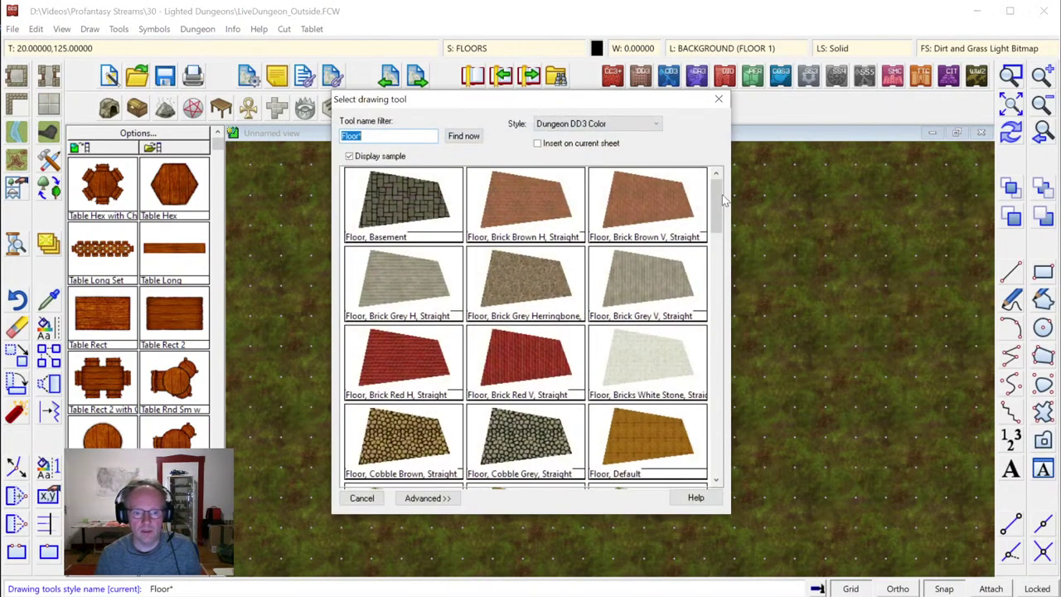
left_click_drag(717, 199, 718, 254)
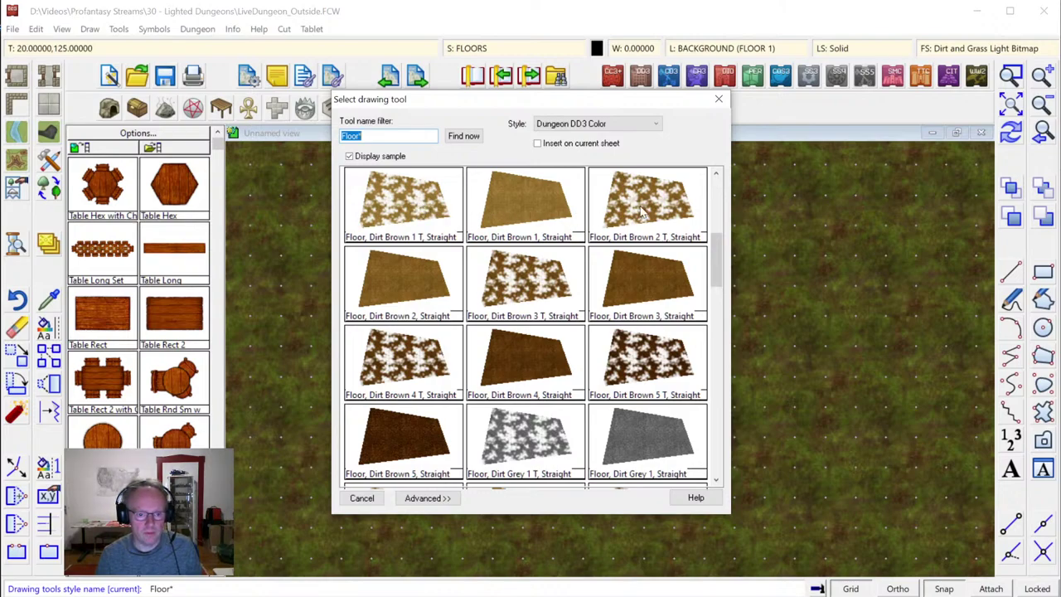
left_click(429, 187)
left_click(522, 257)
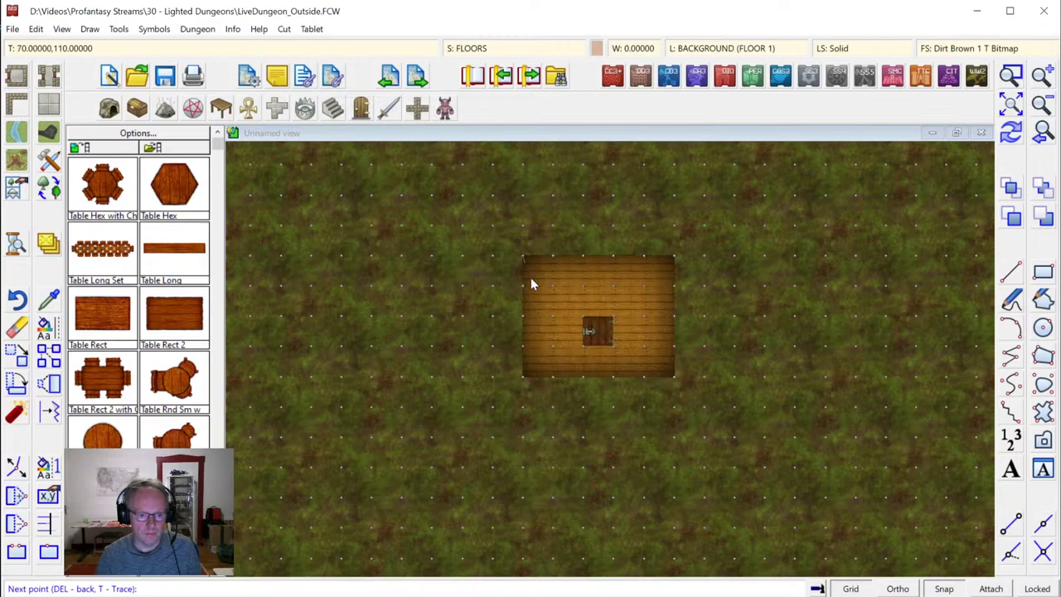
left_click(524, 375)
left_click(676, 375)
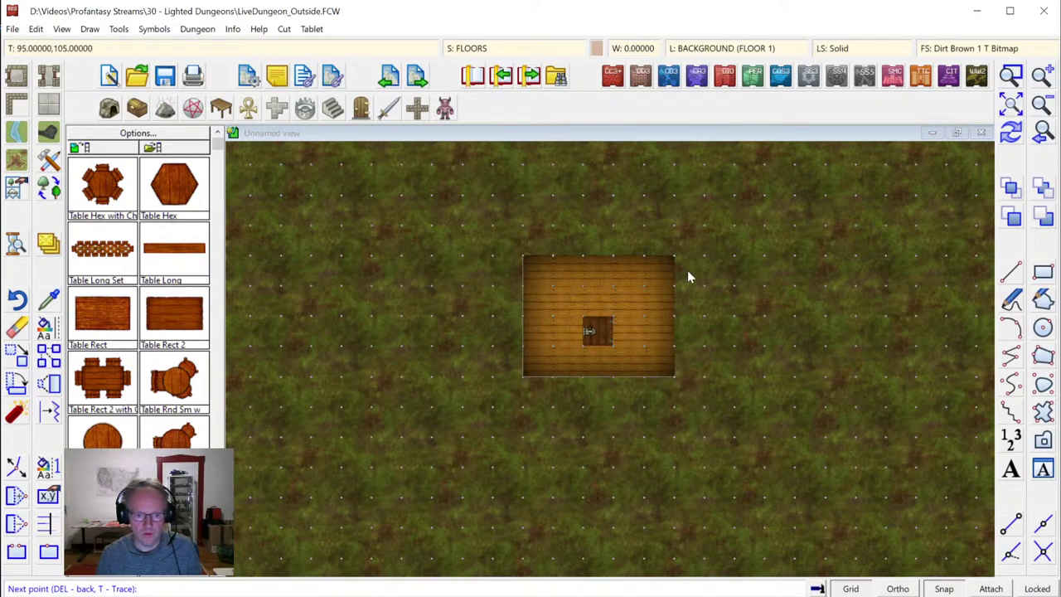
left_click(681, 256)
right_click(681, 256)
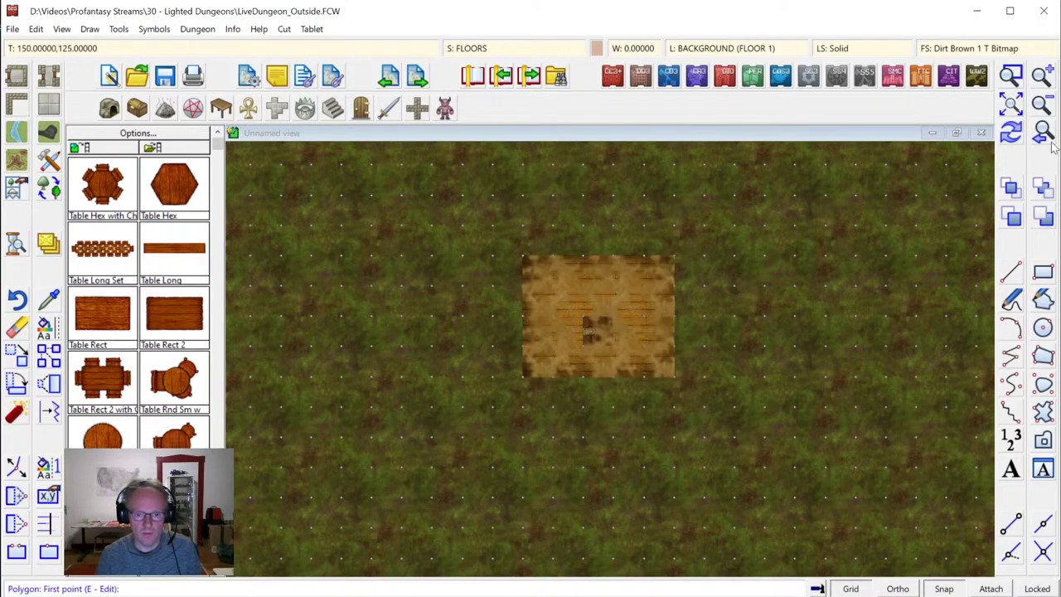
Reorder the drawing sheets so that SYMBOLS CEILING sits between WATER and SYMBOLS FLAT
left_click(1006, 131)
left_click(1011, 76)
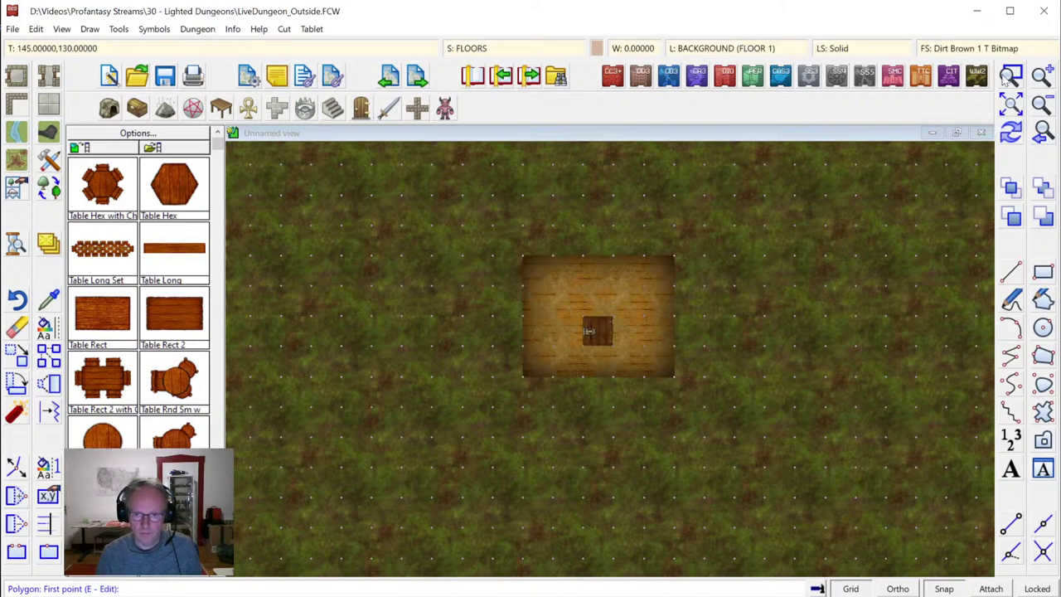
left_click(498, 233)
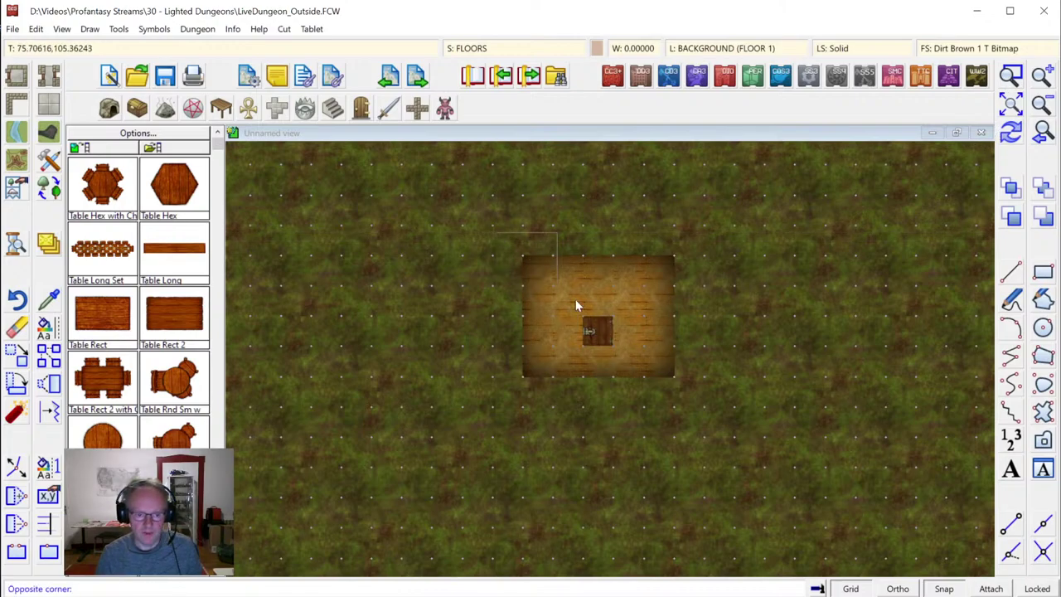
left_click(698, 417)
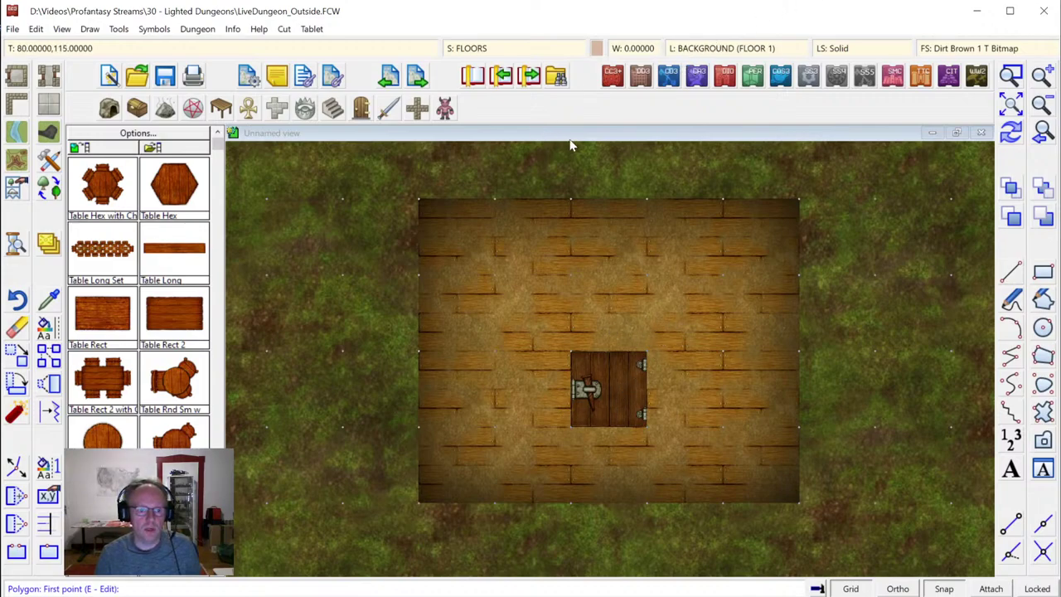
left_click(470, 50)
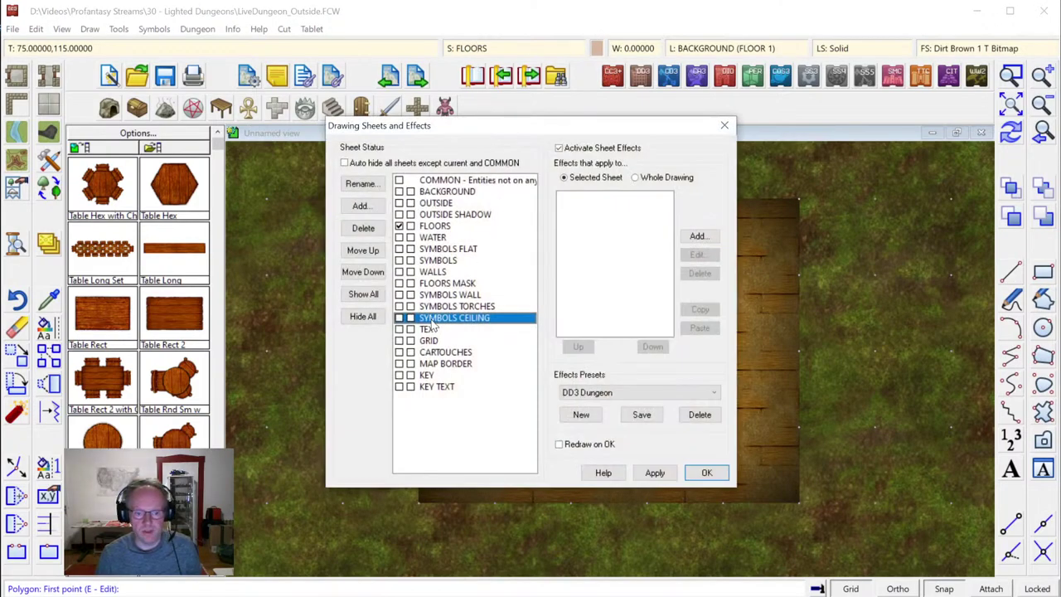
left_click(365, 252)
left_click(363, 251)
left_click(363, 251)
left_click(363, 251)
left_click(363, 251)
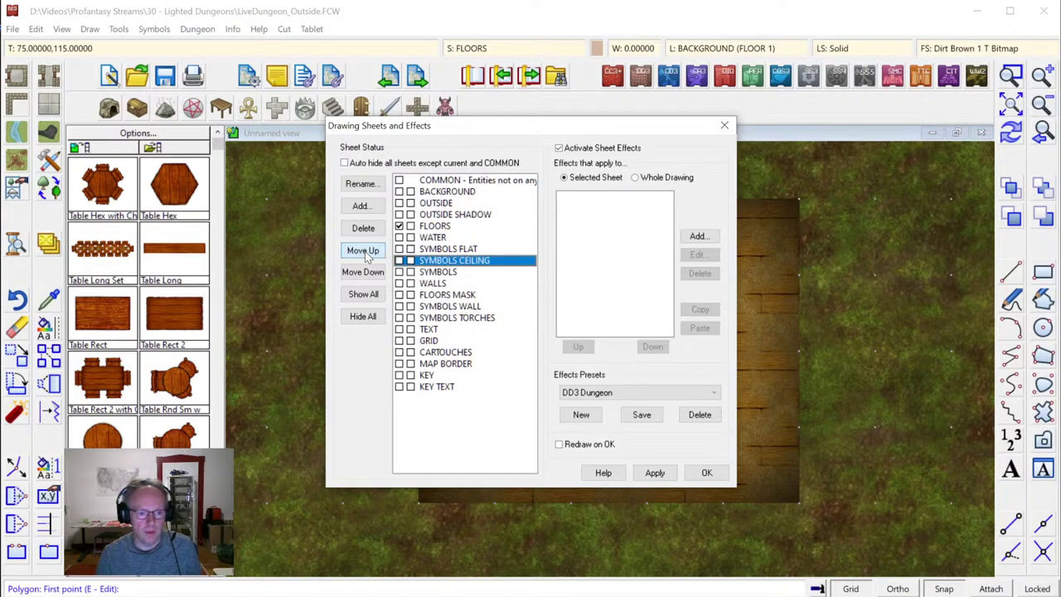
left_click(363, 251)
left_click(363, 251)
left_click(366, 252)
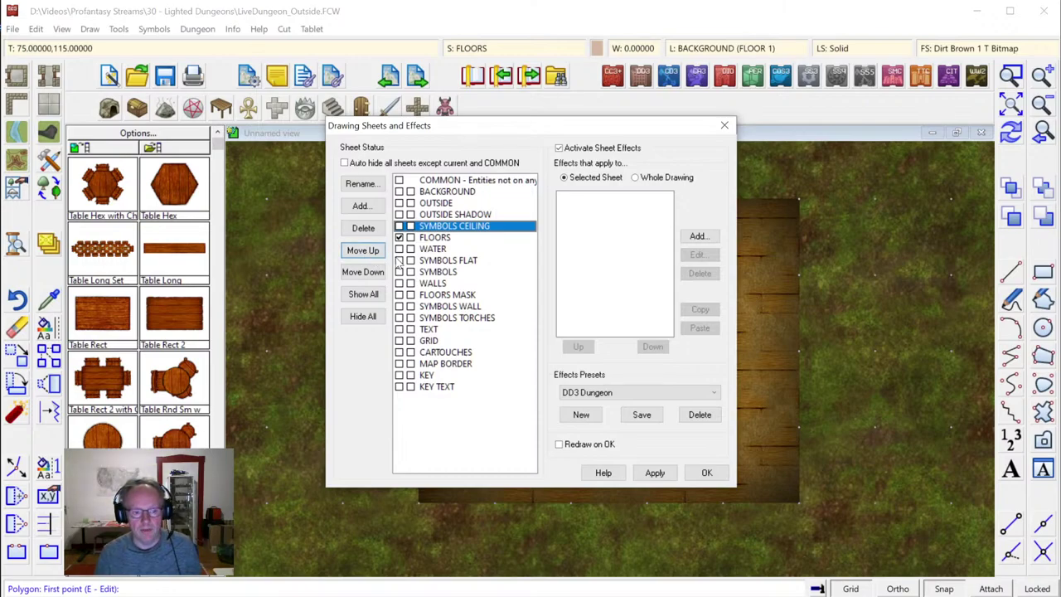
left_click(363, 272)
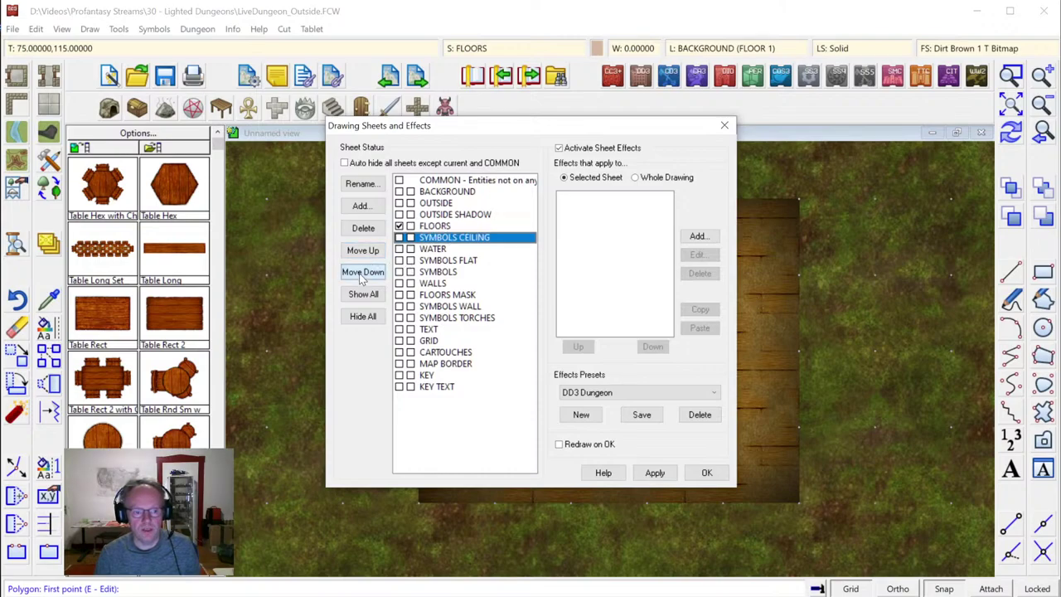
left_click(363, 271)
left_click(725, 125)
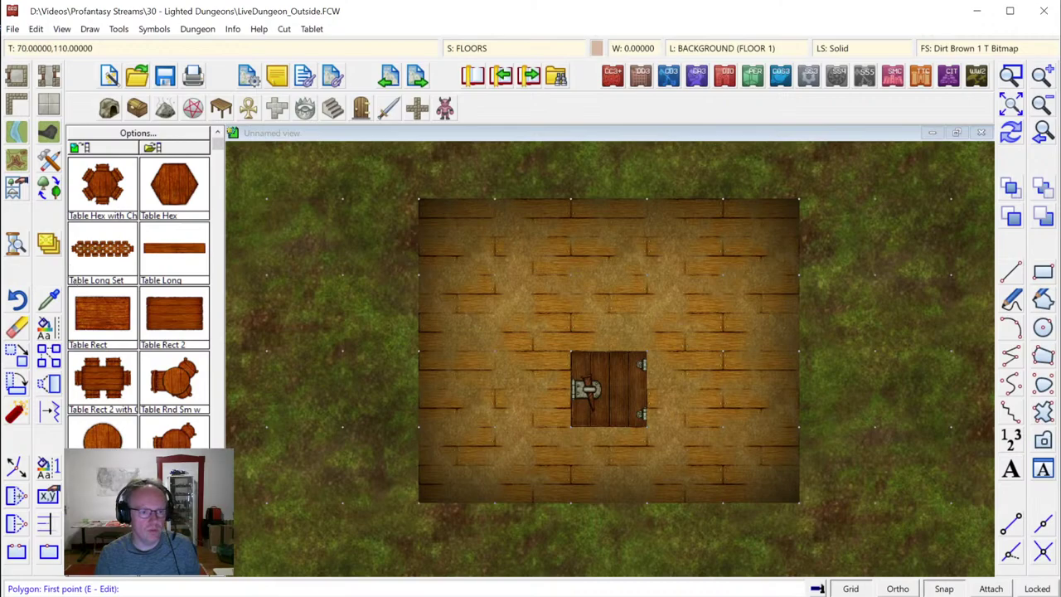
Add a new drawing sheet named FLOORS SAWDUST directly after the FLOORS sheet
left_click(460, 47)
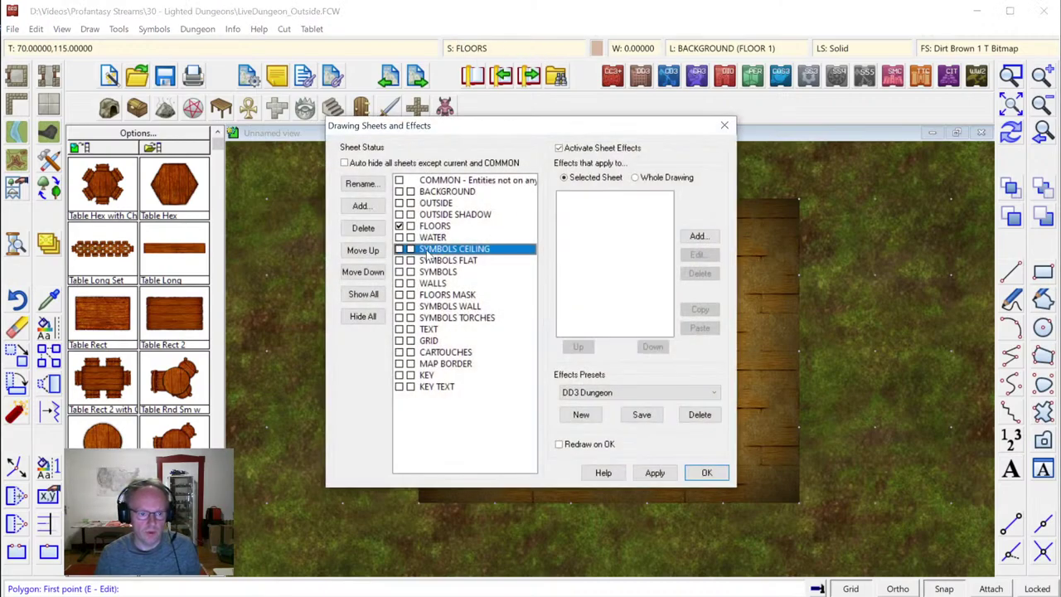
left_click(428, 227)
left_click(362, 207)
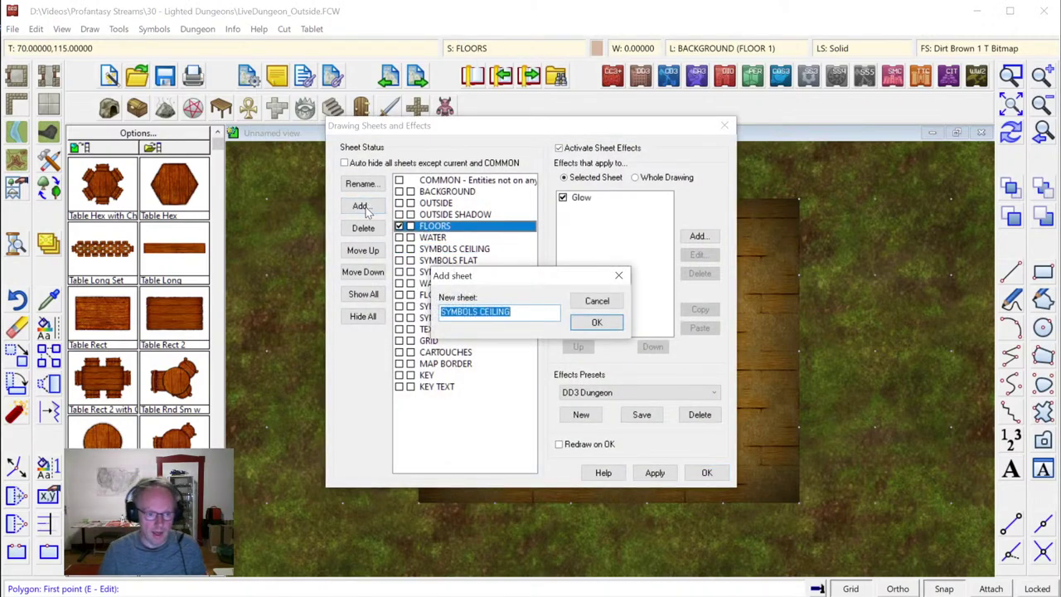
type("FLOORS ")
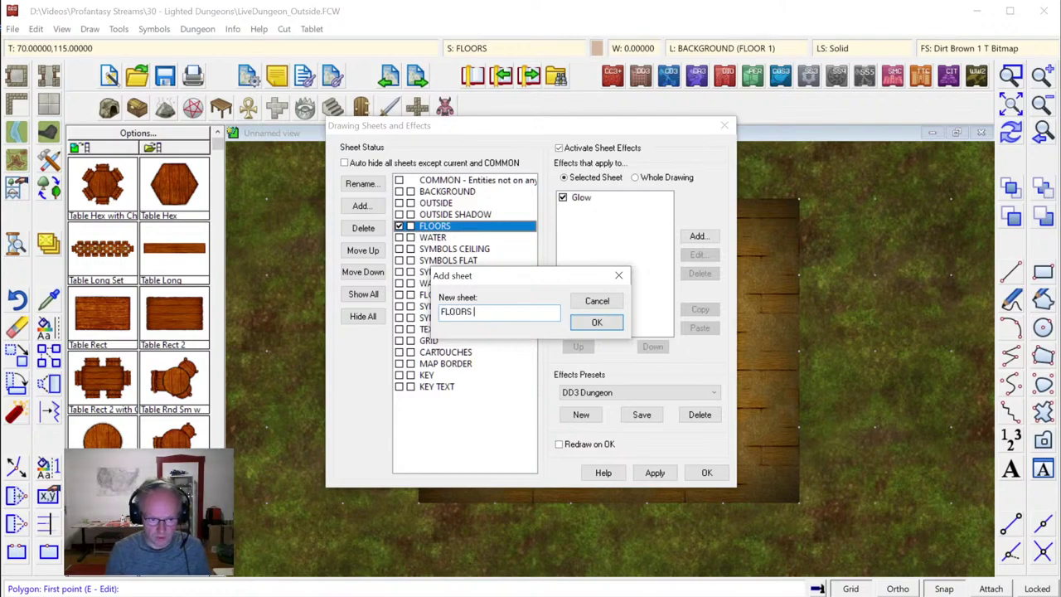
type("SAWDUST")
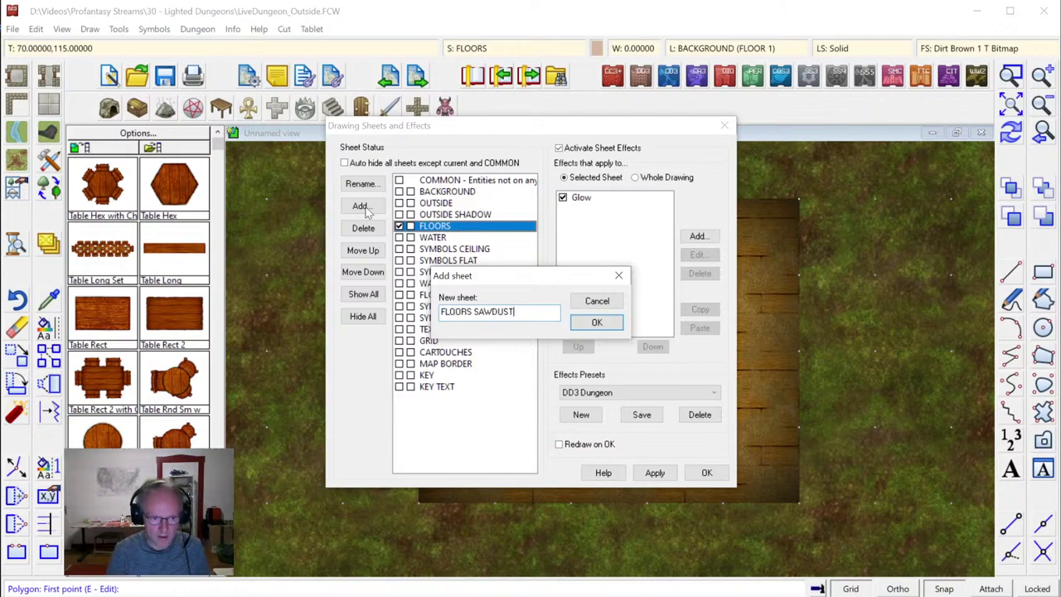
key("Return")
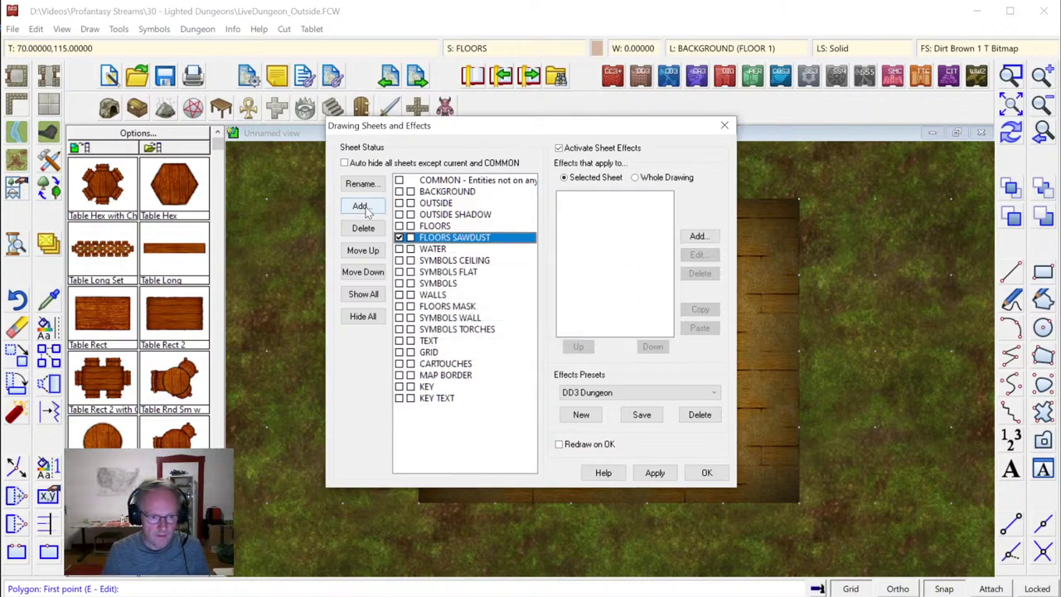
Place the FLOORS SAWDUST sheet between SYMBOLS FLAT and SYMBOLS in the sheet order and apply the sheet settings
left_click(368, 274)
left_click(368, 273)
left_click(369, 273)
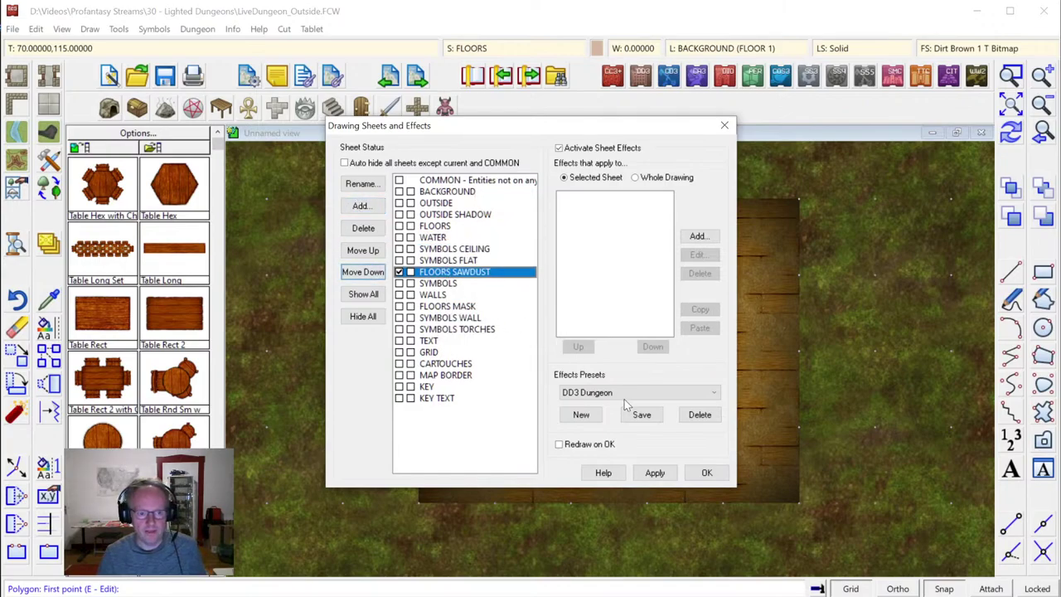
left_click(706, 473)
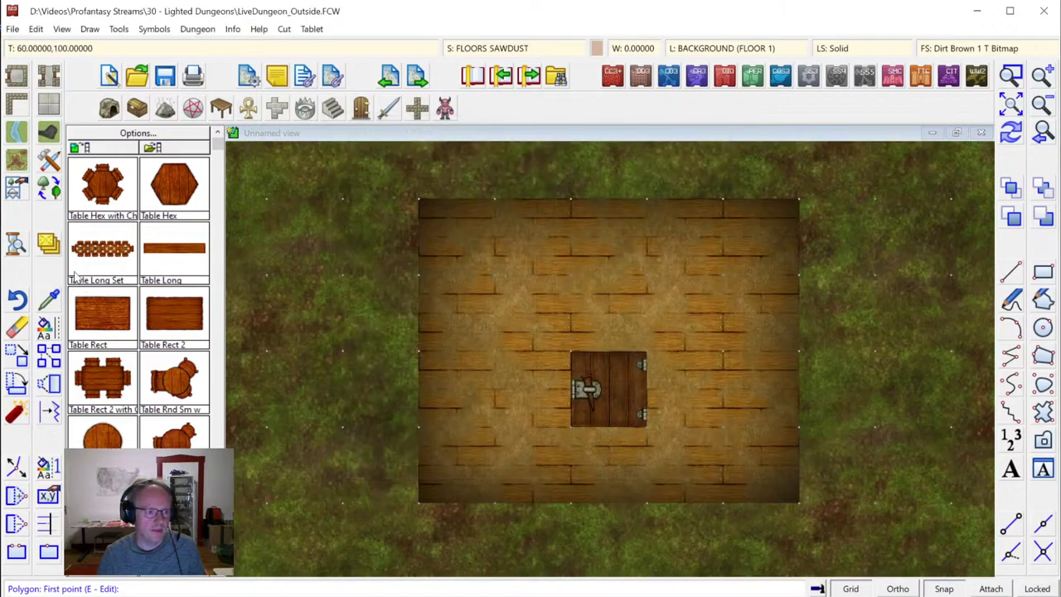
Move the dirt overlay, selected by its Dirt Brown 1 T Bitmap fill style, to the FLOORS SAWDUST sheet
right_click(48, 246)
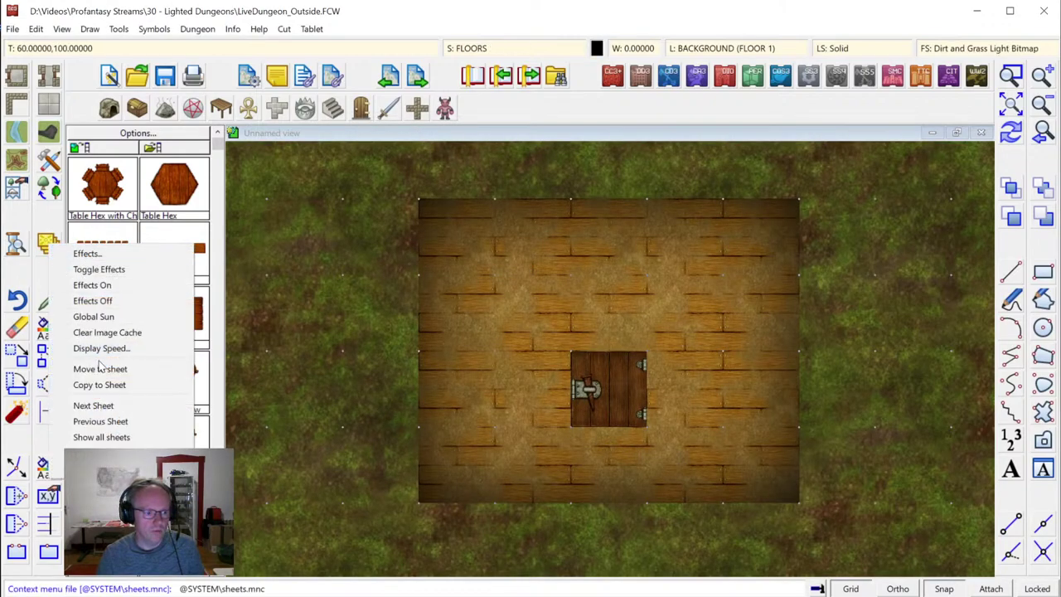
left_click(128, 370)
right_click(501, 300)
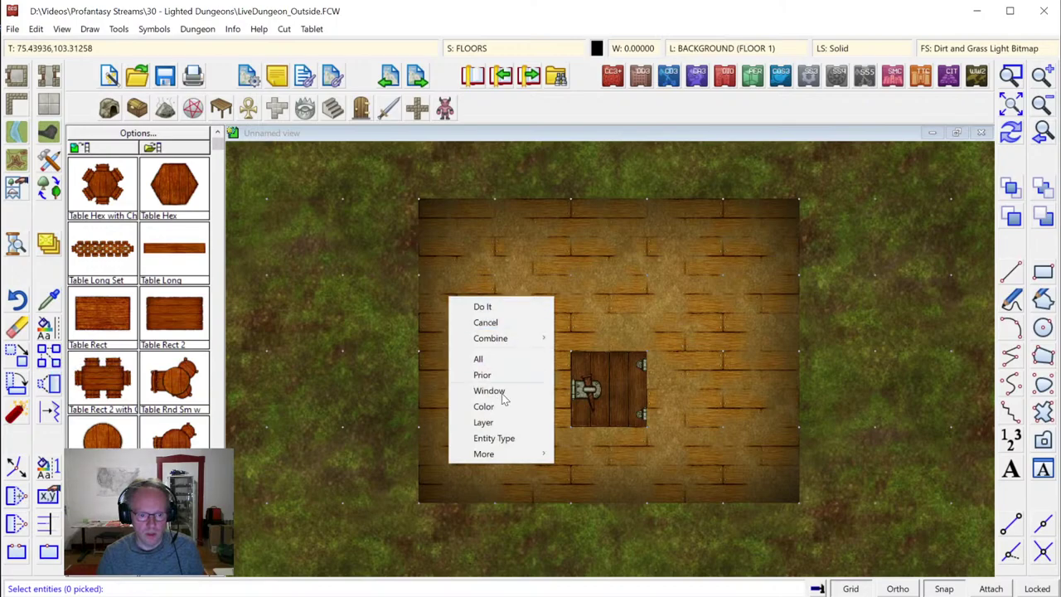
mouse_move(514, 459)
left_click(586, 469)
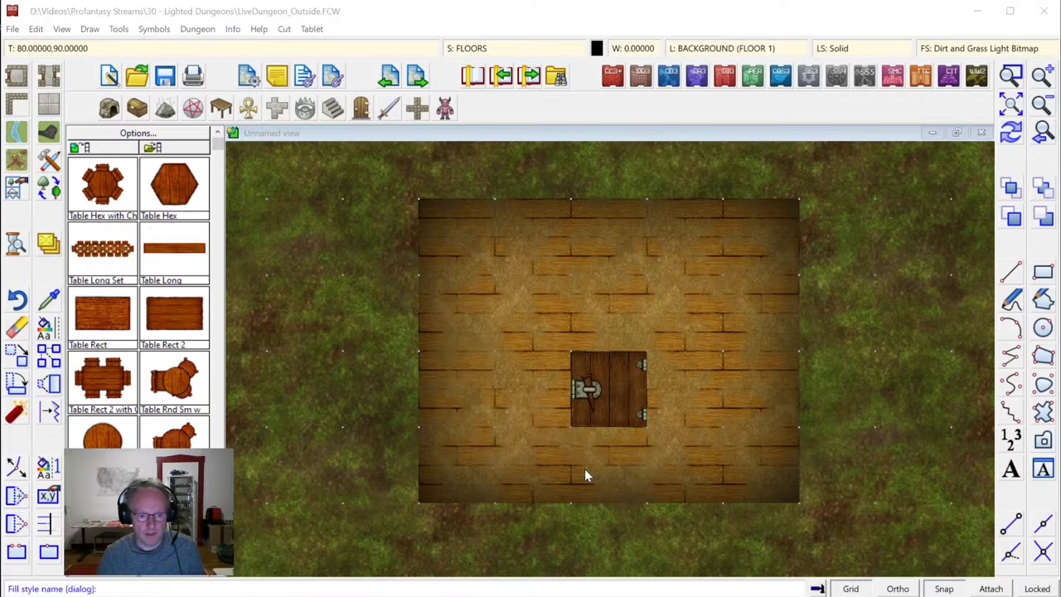
left_click(564, 186)
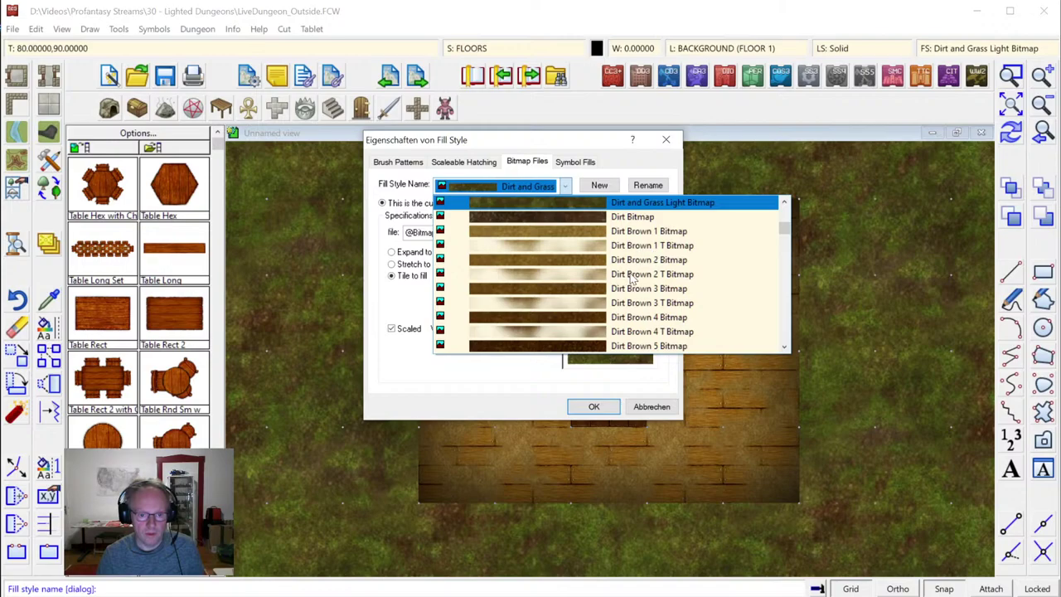
left_click(628, 245)
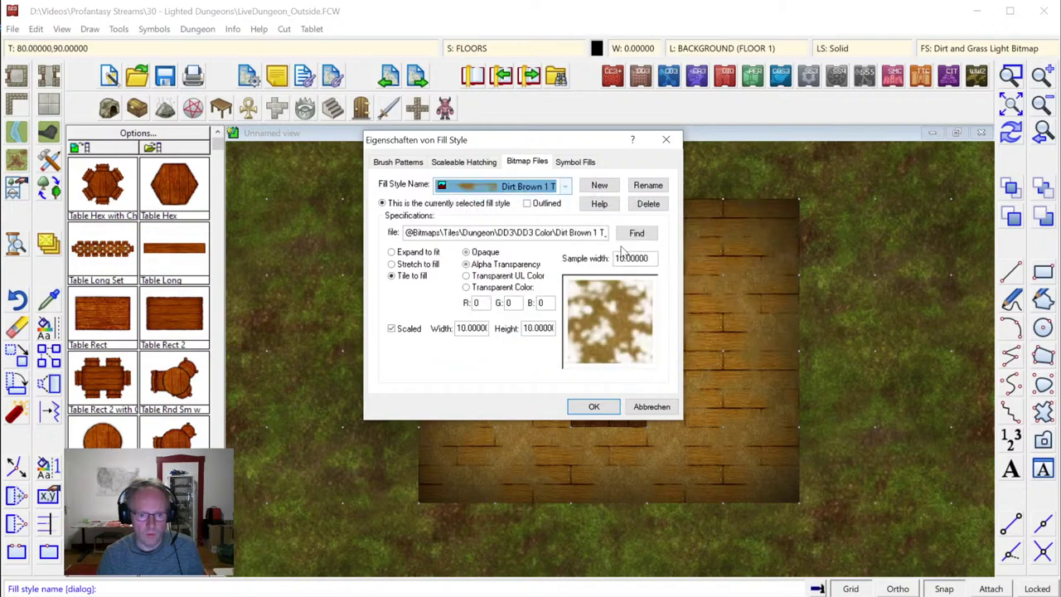
left_click(598, 404)
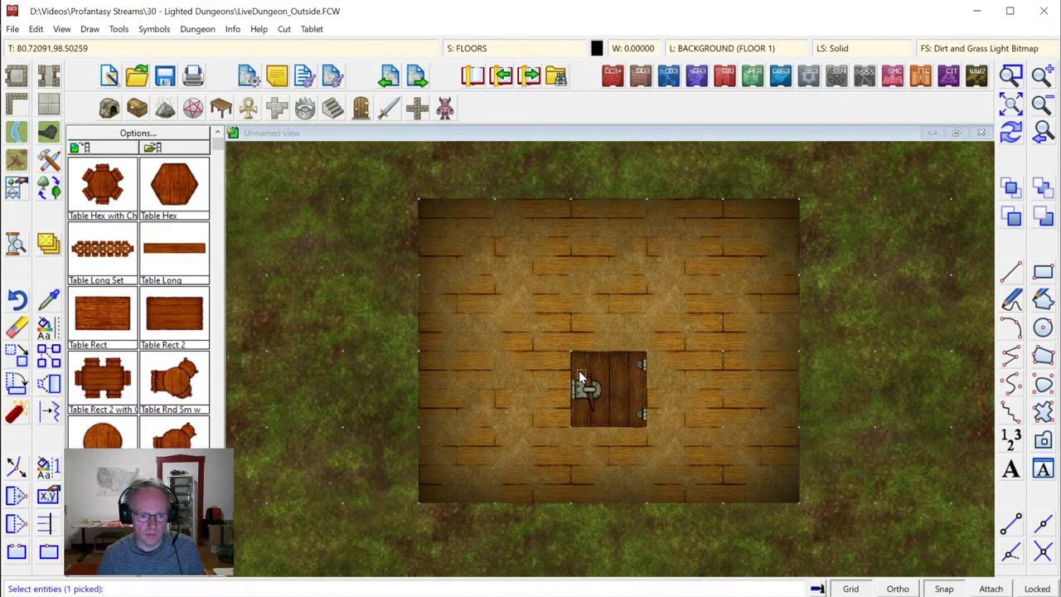
right_click(527, 302)
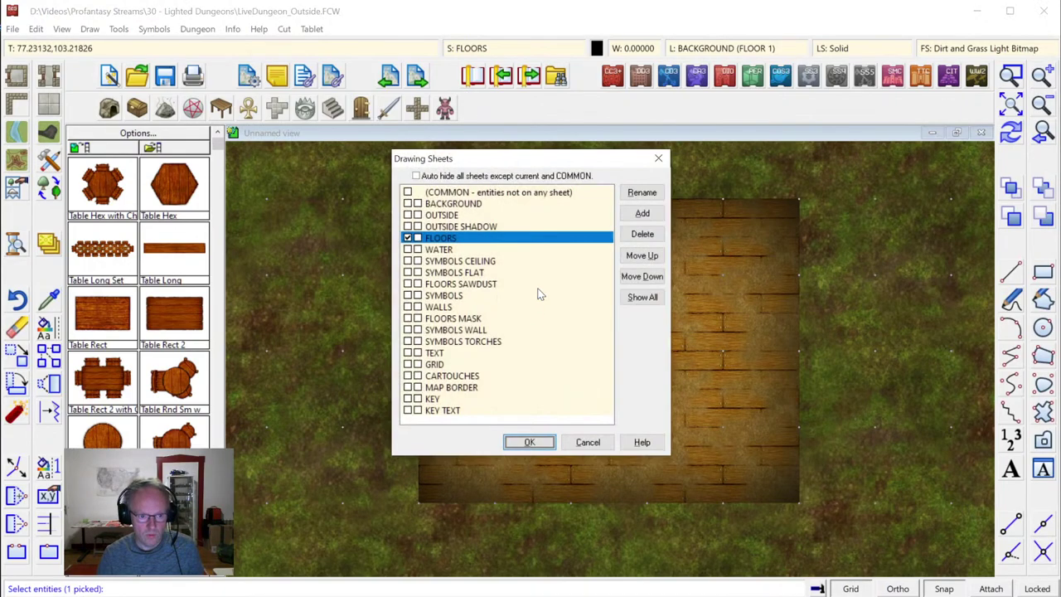
left_click(471, 284)
left_click(528, 442)
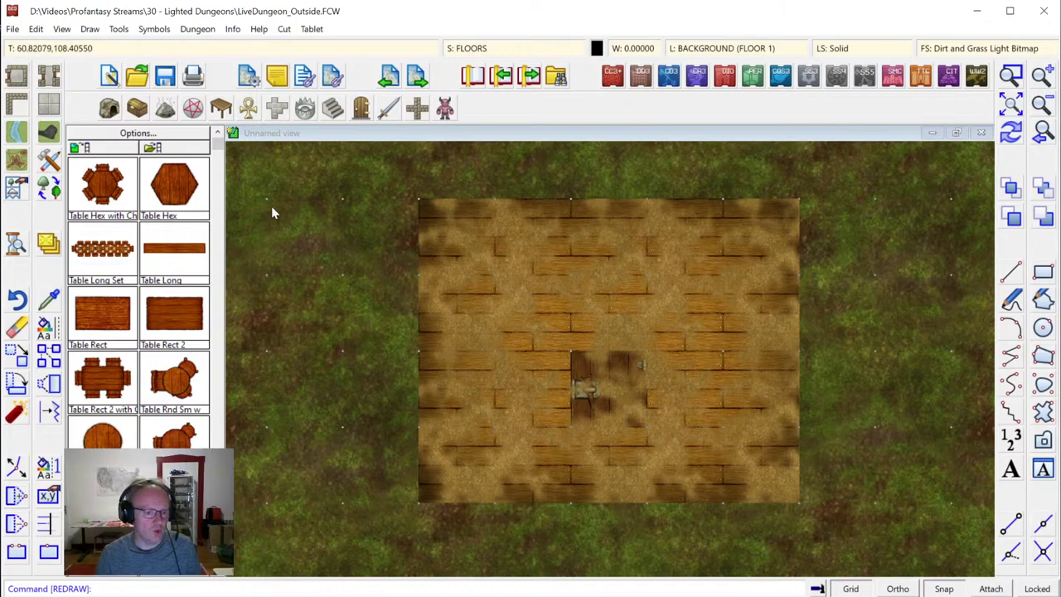
Look through the Dungeon DD3 Color wall drawing tools and choose the straight-line Wall, Current Fill, Current Width tool
left_click(15, 110)
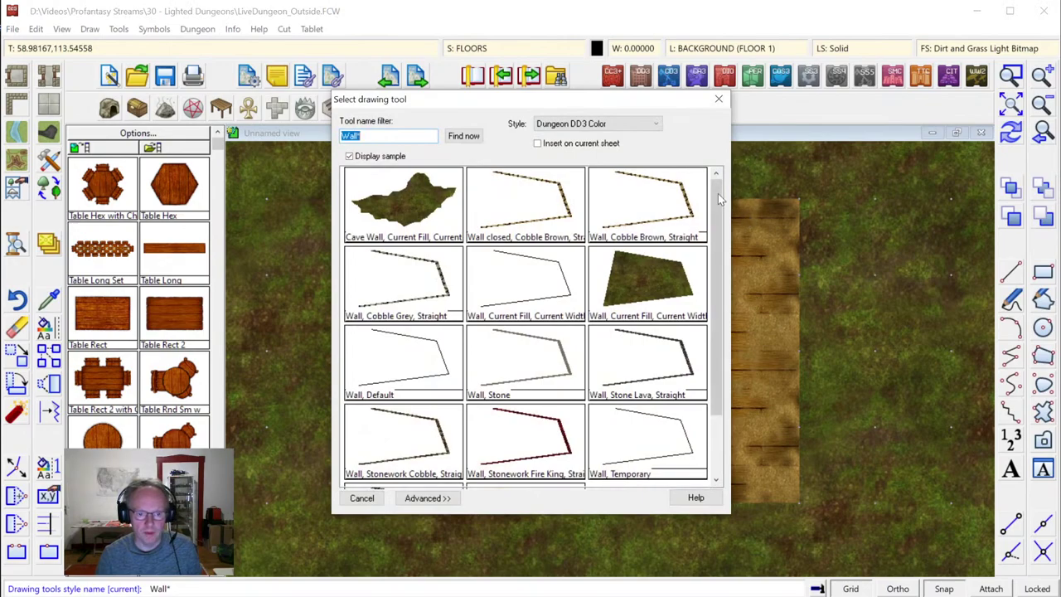
left_click_drag(721, 194, 709, 295)
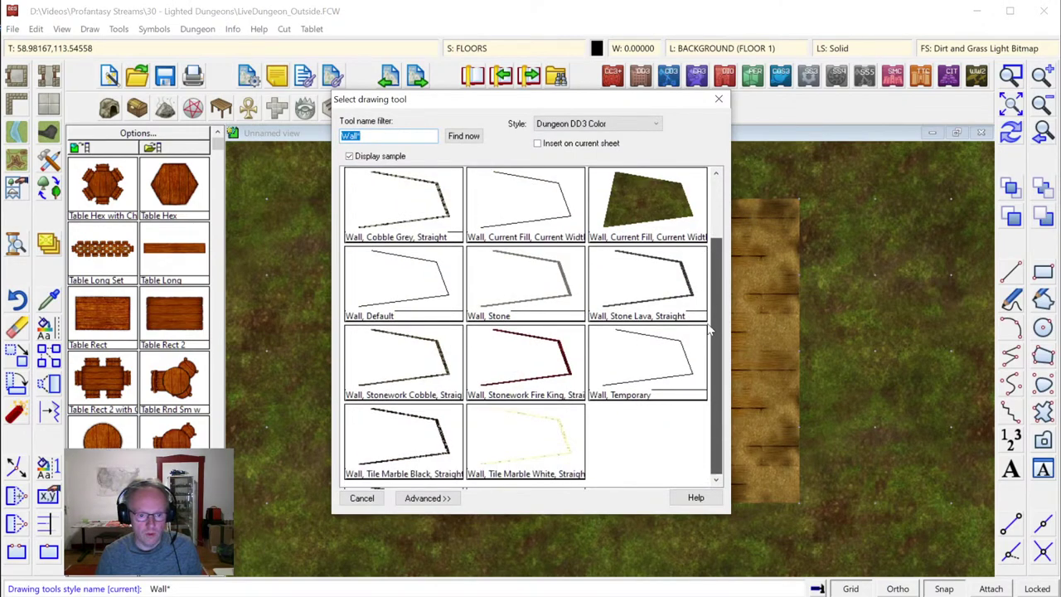
left_click_drag(713, 280, 724, 195)
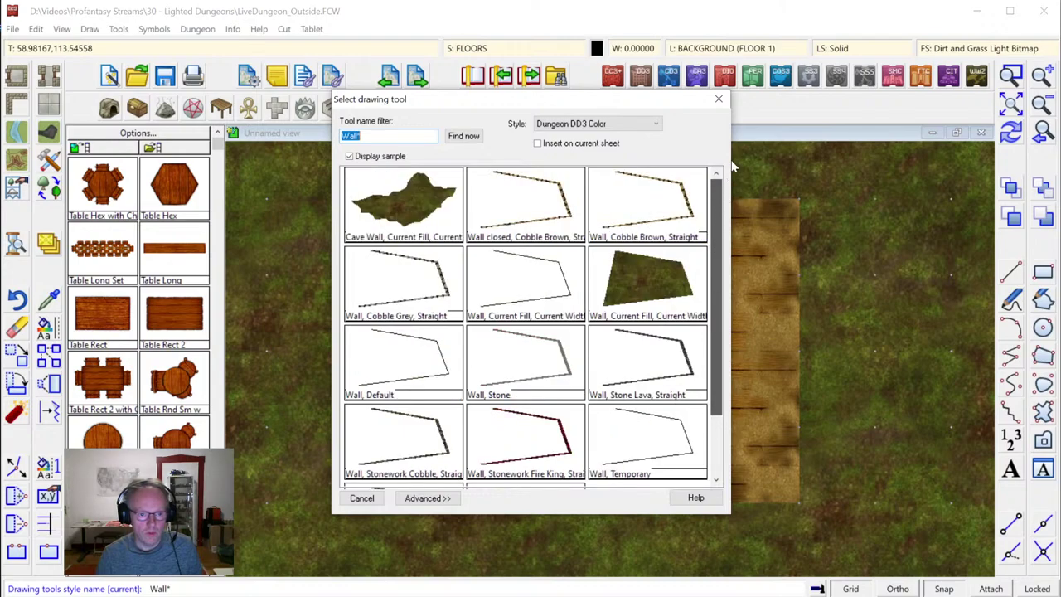
left_click_drag(714, 314, 709, 377)
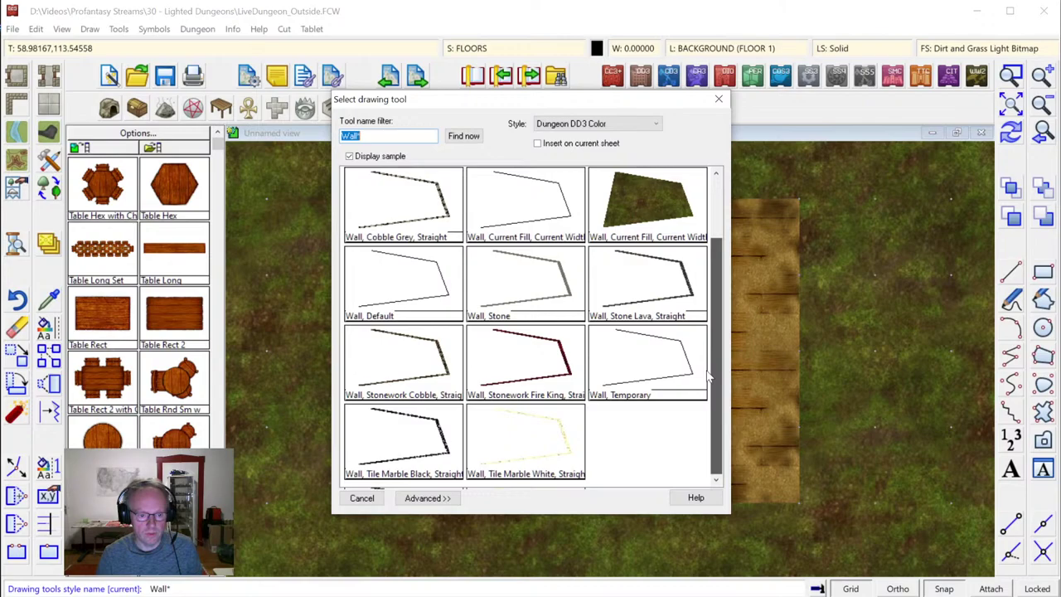
left_click_drag(709, 377, 733, 188)
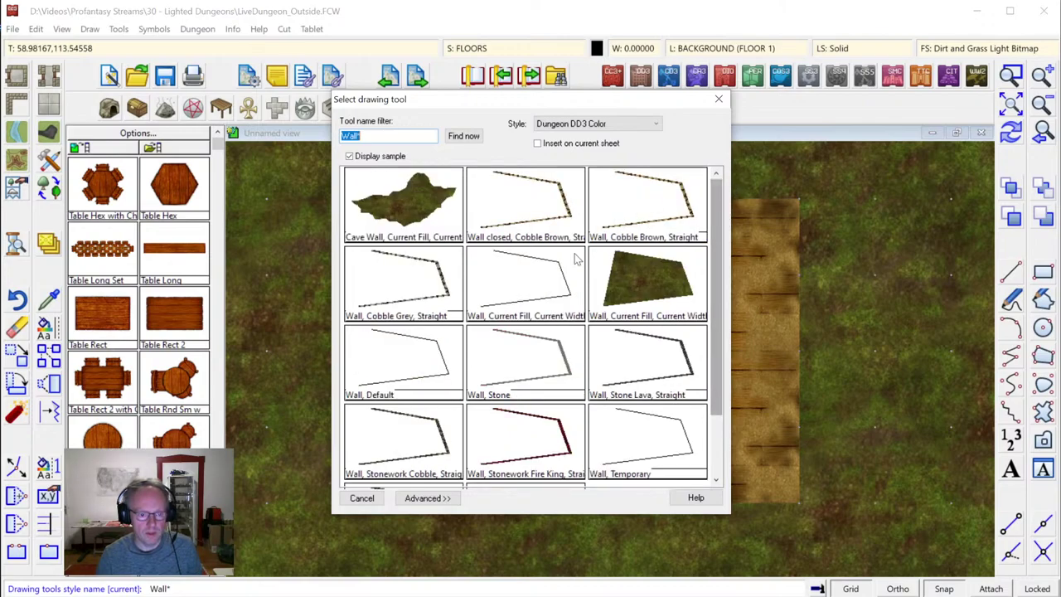
double_click(522, 282)
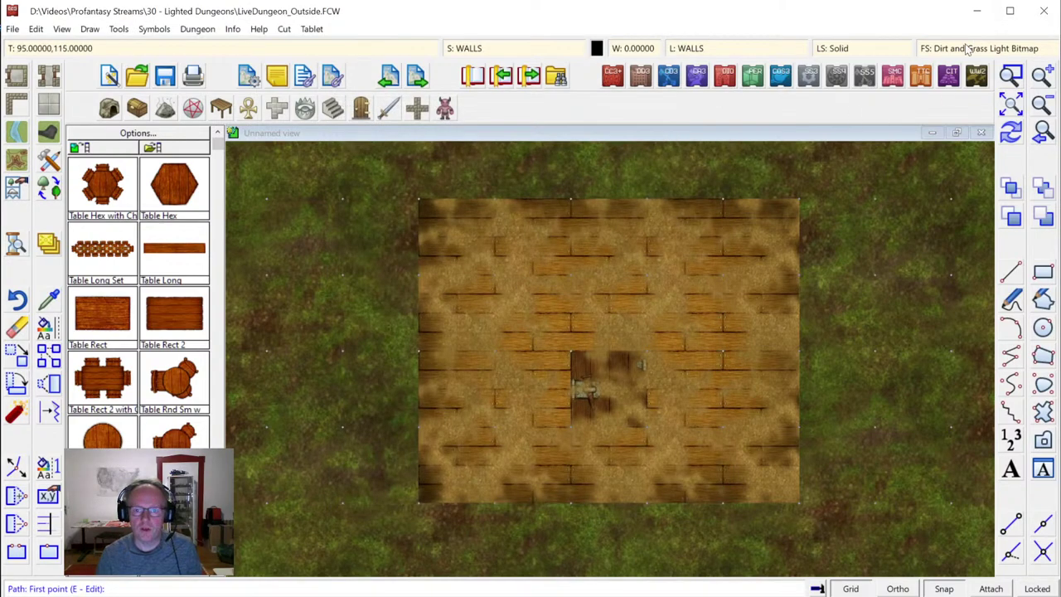
Set the wall's fill style to Planks Horizontal Bitmap and its line width to 1
left_click(968, 49)
left_click(571, 189)
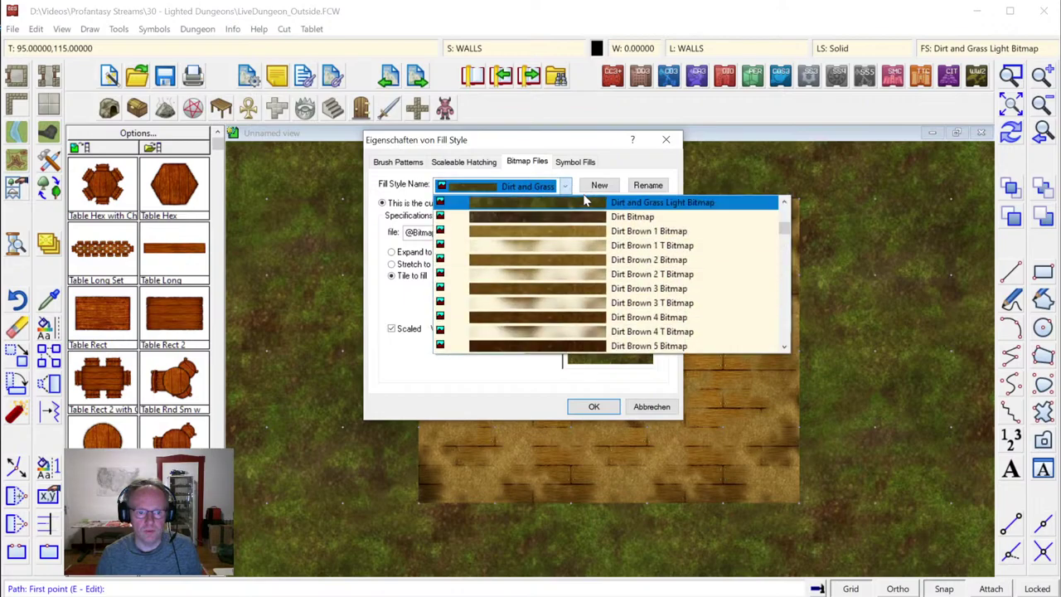
scroll(784, 268, "down", 5)
left_click_drag(783, 268, 783, 283)
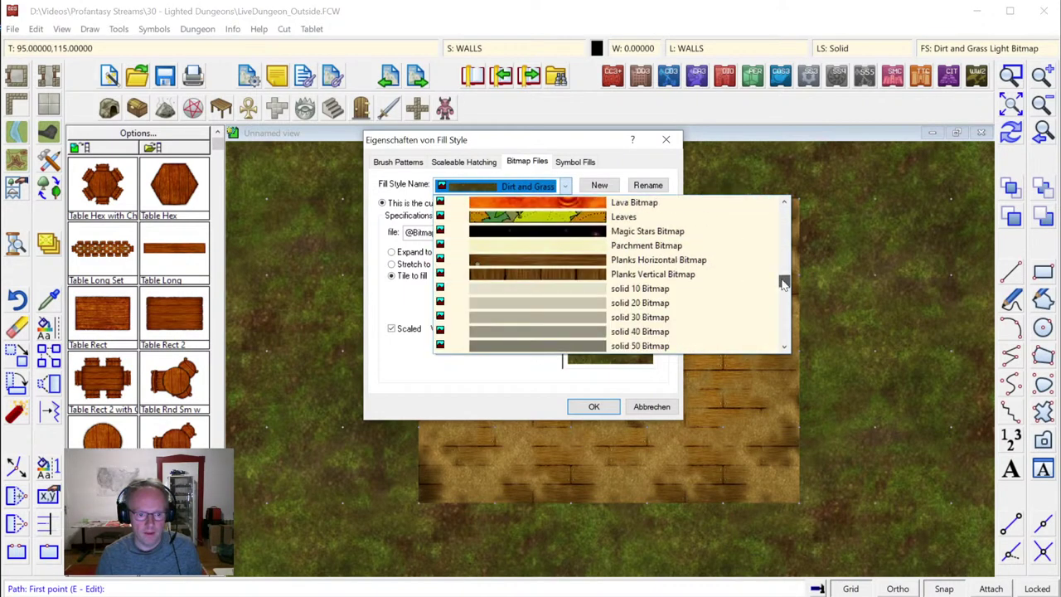
left_click(643, 261)
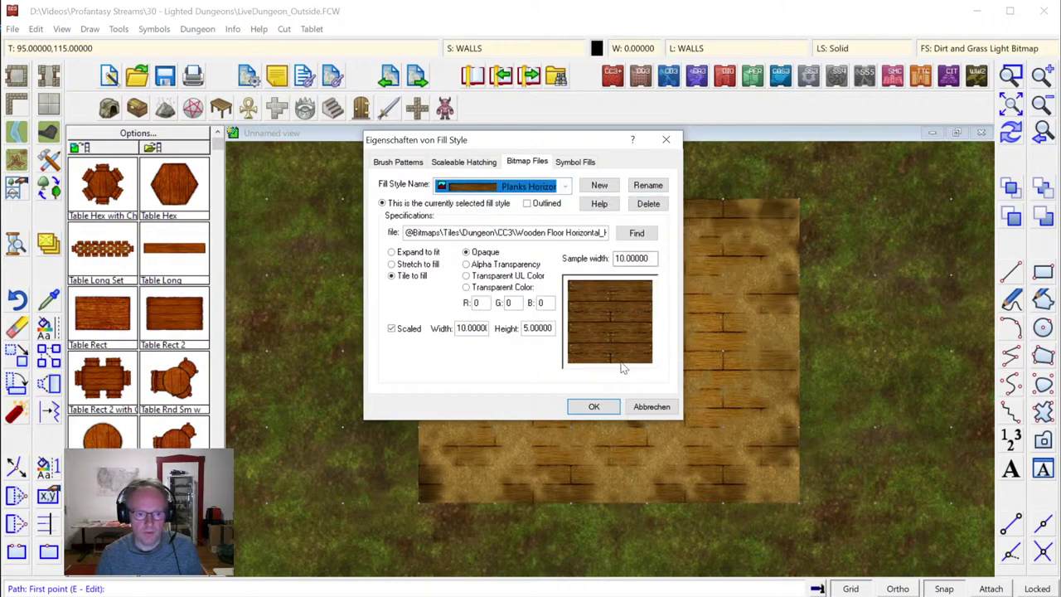
left_click(594, 407)
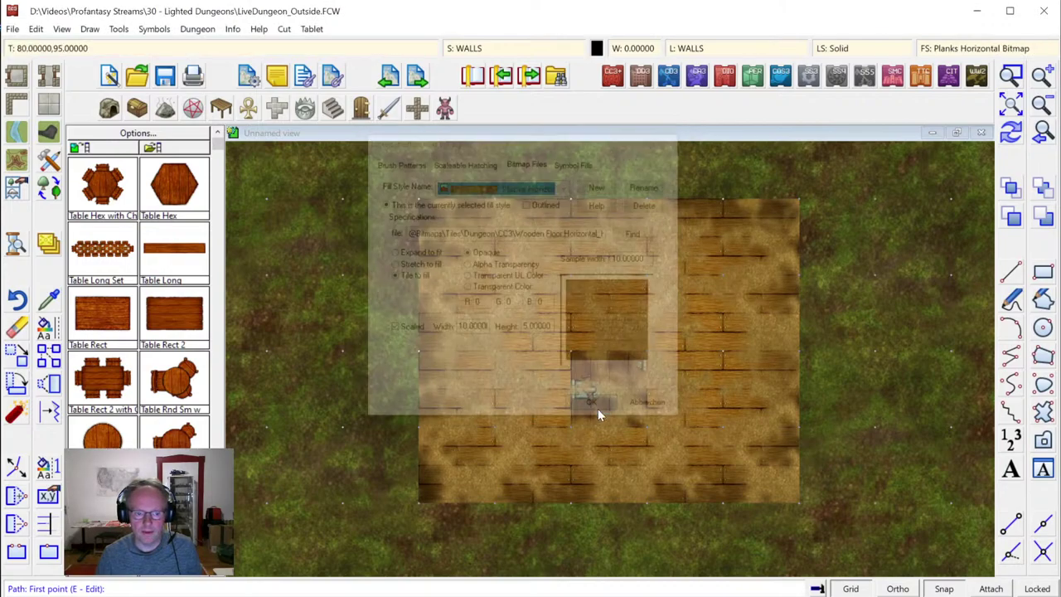
left_click(628, 51)
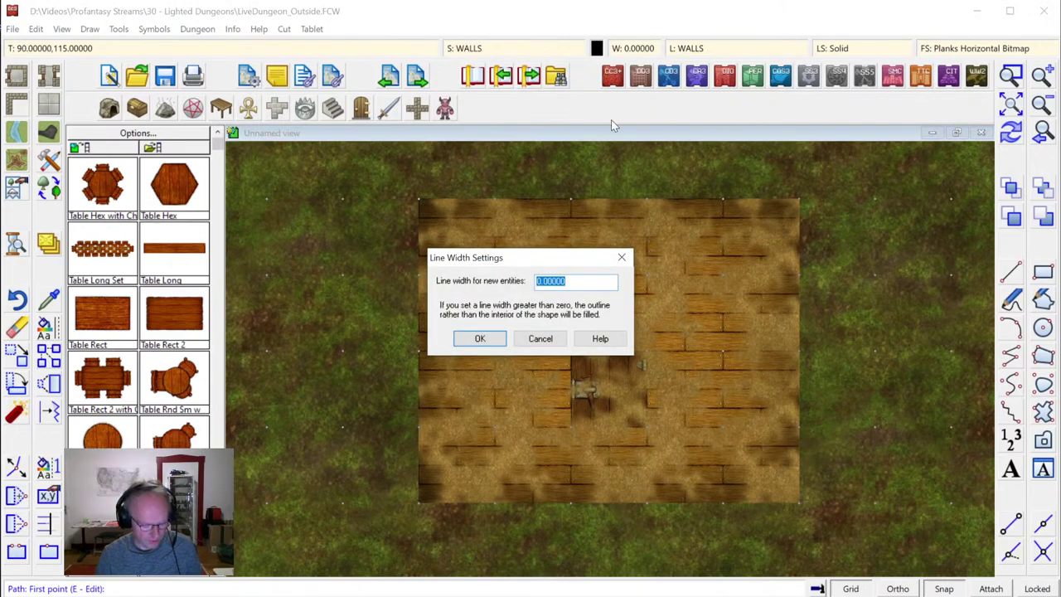
type("1")
left_click(479, 338)
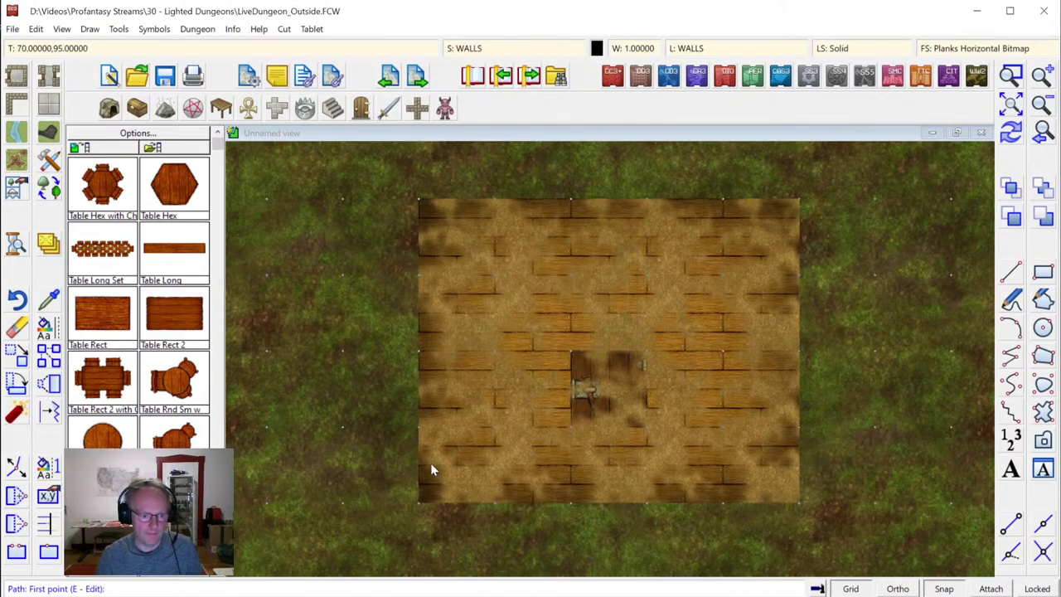
Draw the plank wall along all four edges of the wooden floor, starting and ending at its southwest corner
left_click(419, 505)
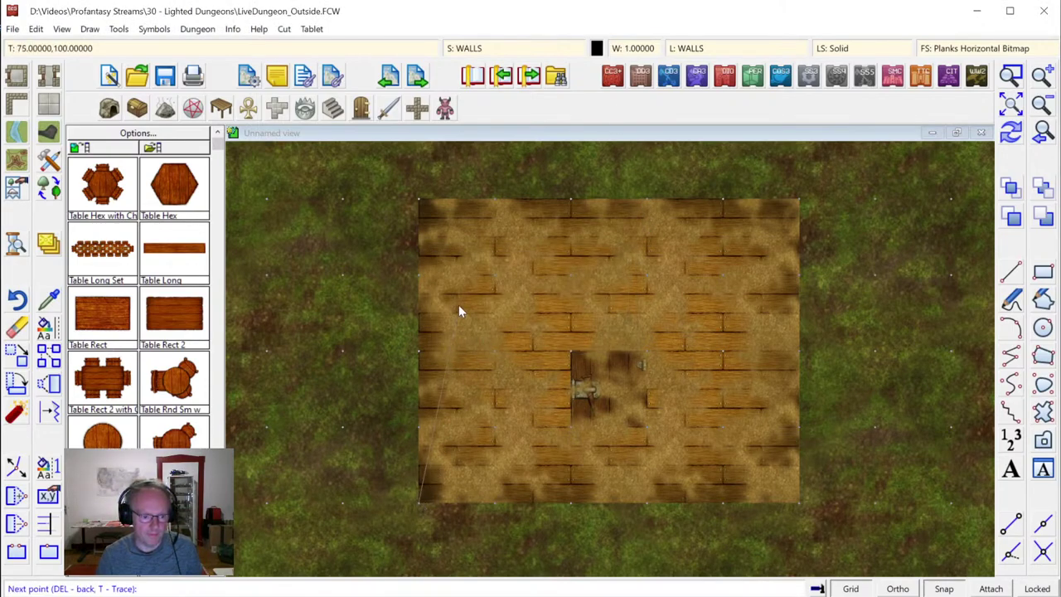
left_click(420, 201)
left_click(797, 201)
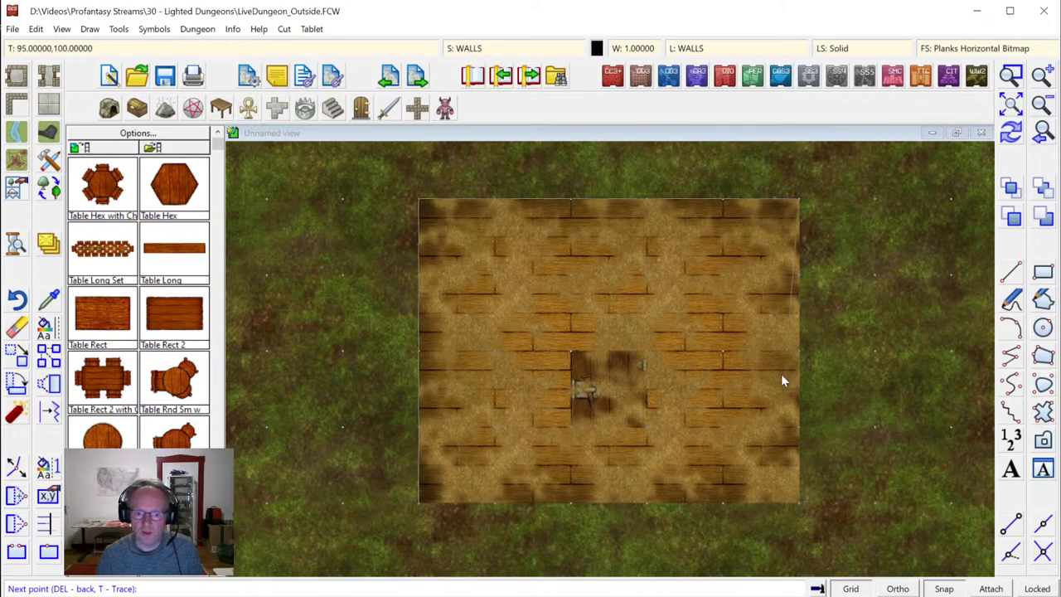
left_click(794, 504)
left_click(420, 503)
right_click(424, 503)
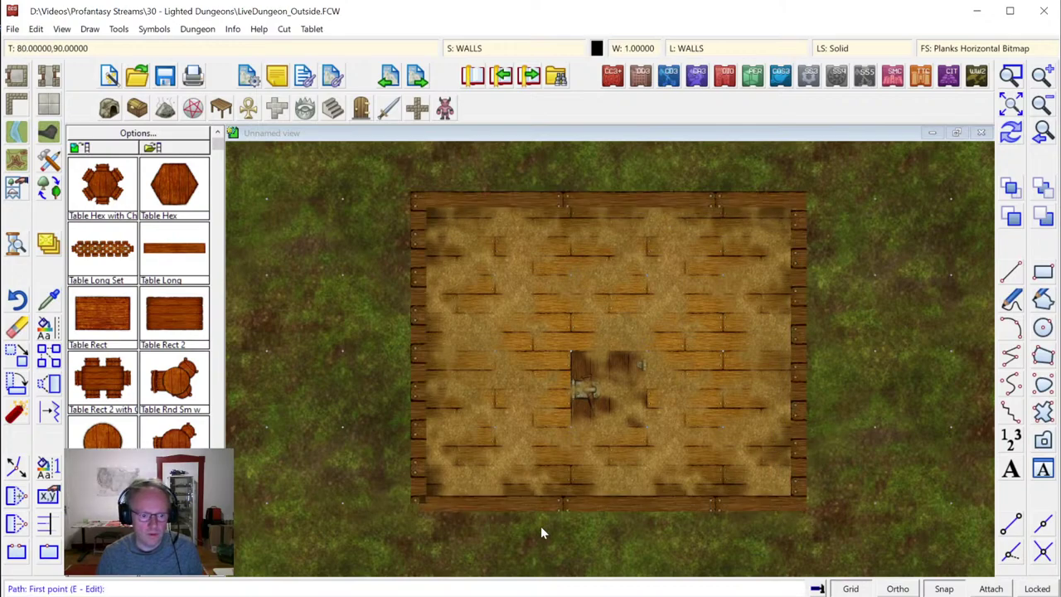
left_click(1011, 134)
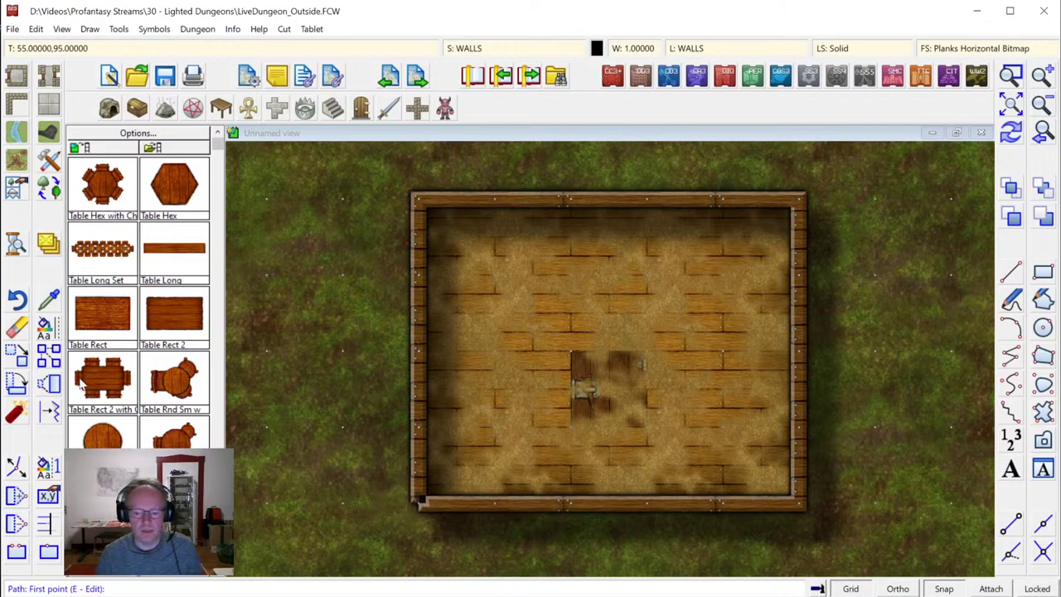
Convert the just-drawn wall, selected with Prior, into a closed path to join its southwest corner
right_click(17, 413)
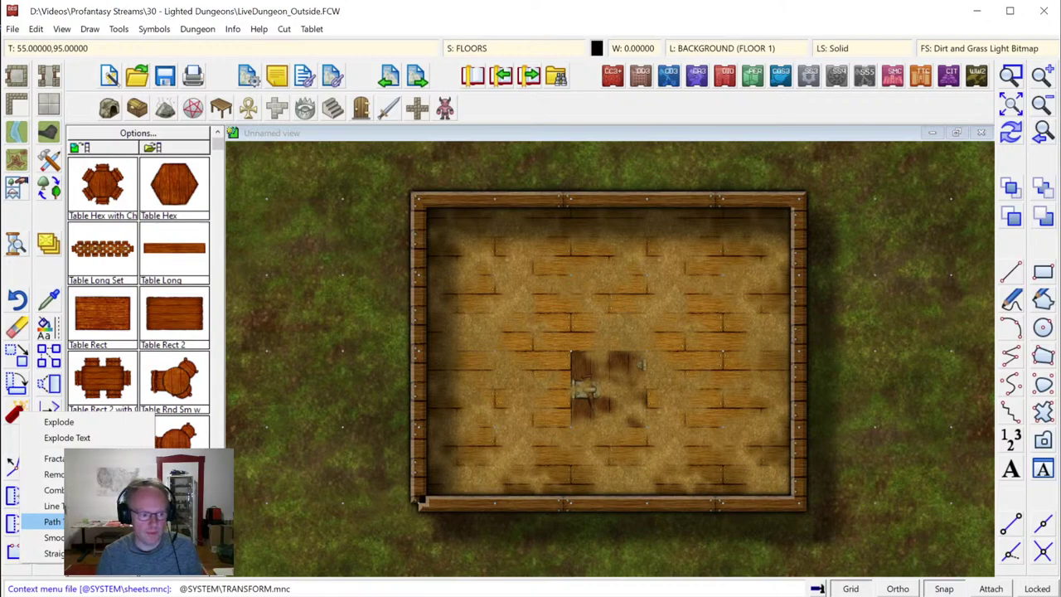
left_click(51, 521)
right_click(306, 413)
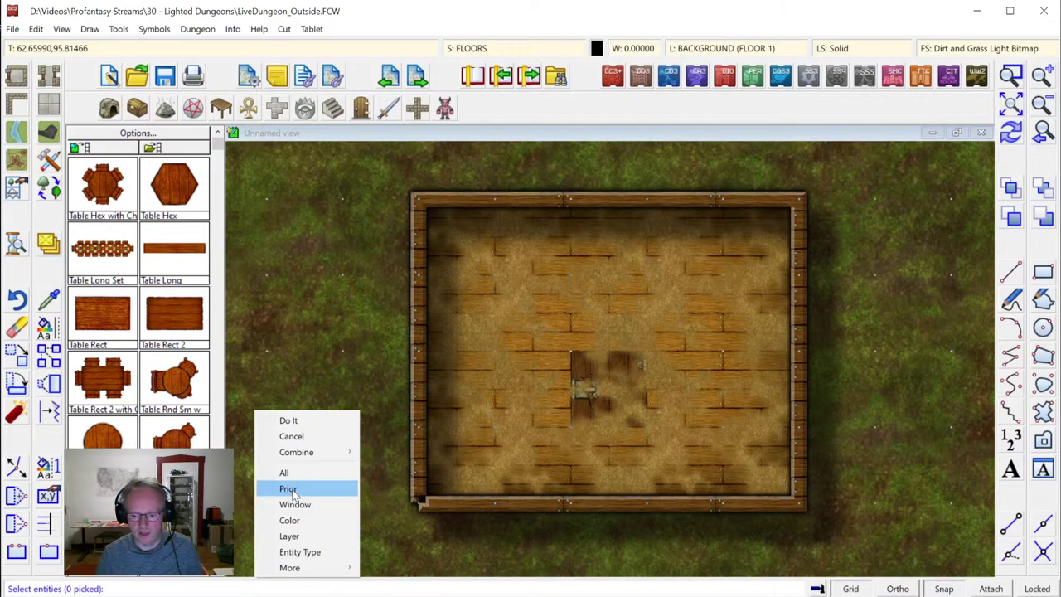
left_click(290, 489)
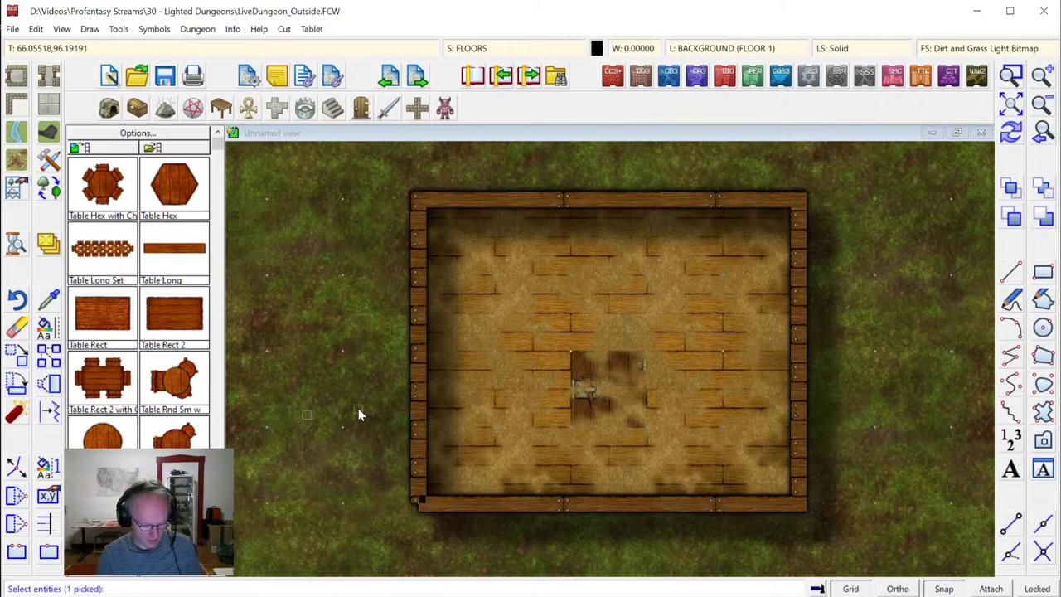
right_click(358, 408)
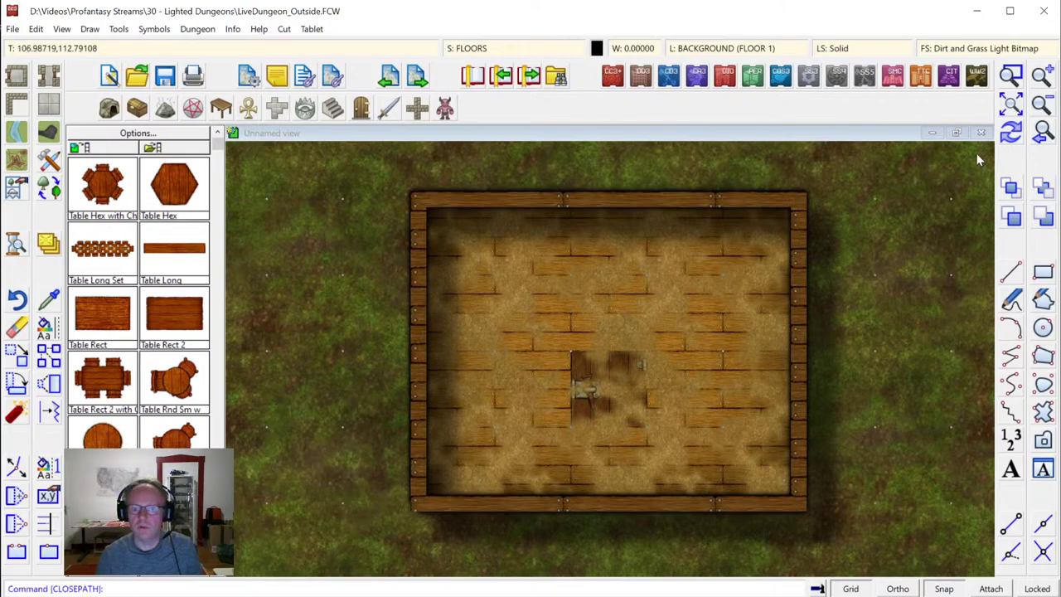
left_click(1020, 136)
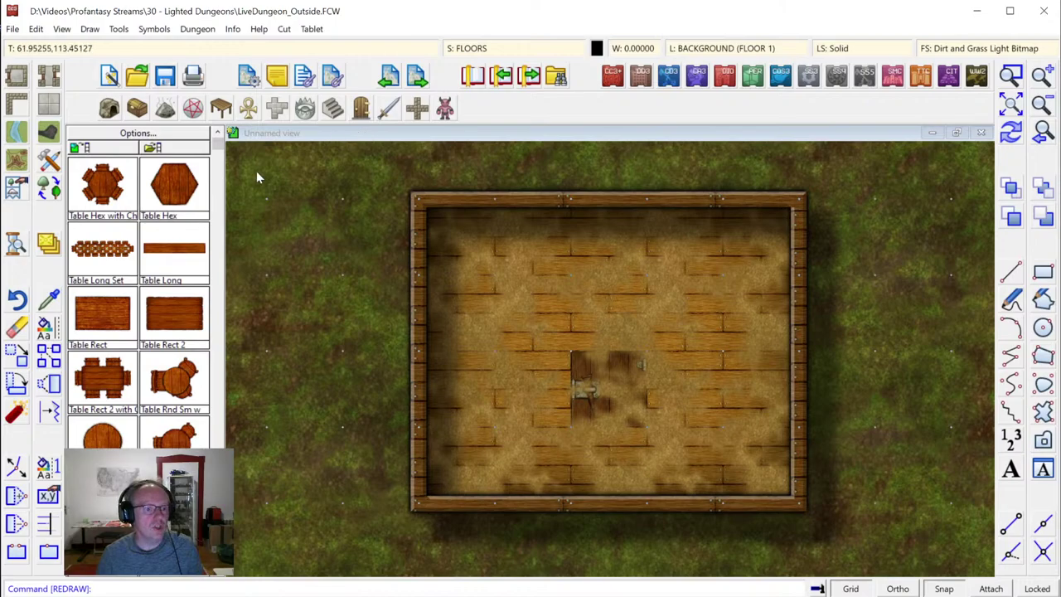
Place a closed wooden door symbol in the middle of the room's west wall, cutting the wall there
left_click(362, 109)
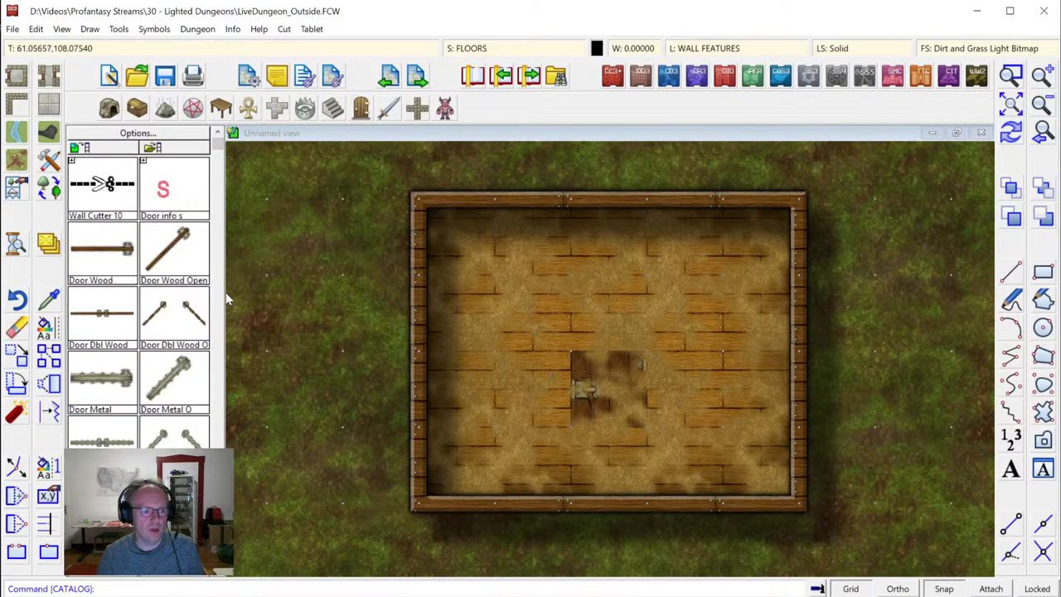
scroll(217, 394, "down", 3)
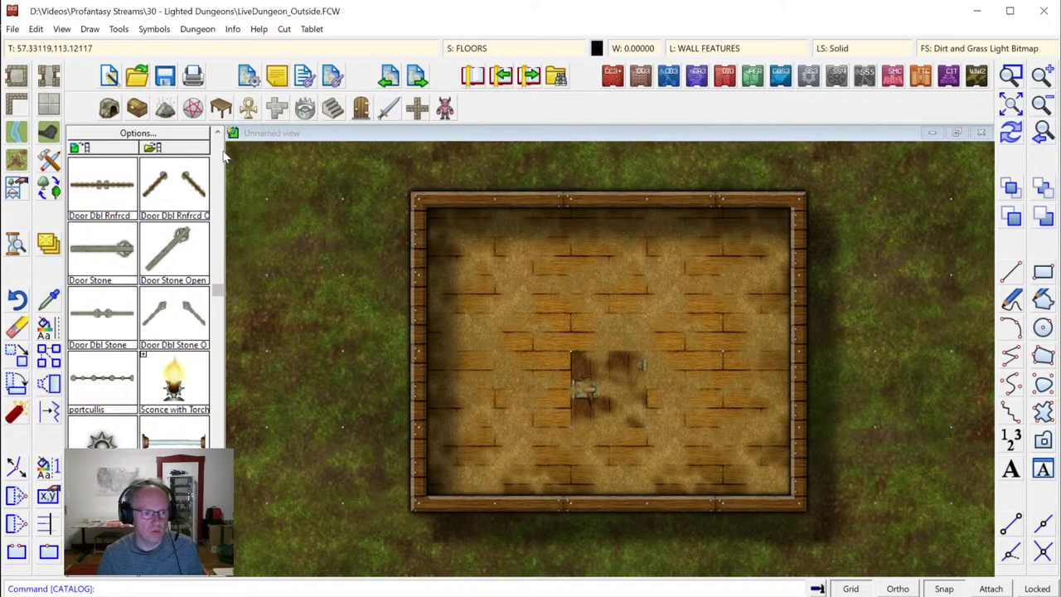
left_click(221, 156)
left_click(154, 264)
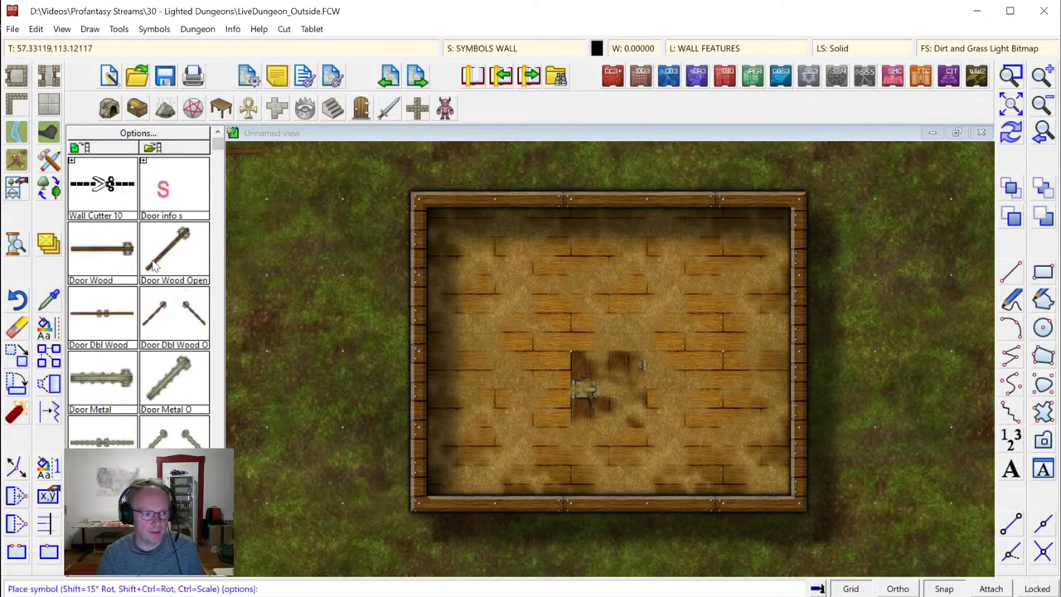
left_click(421, 348)
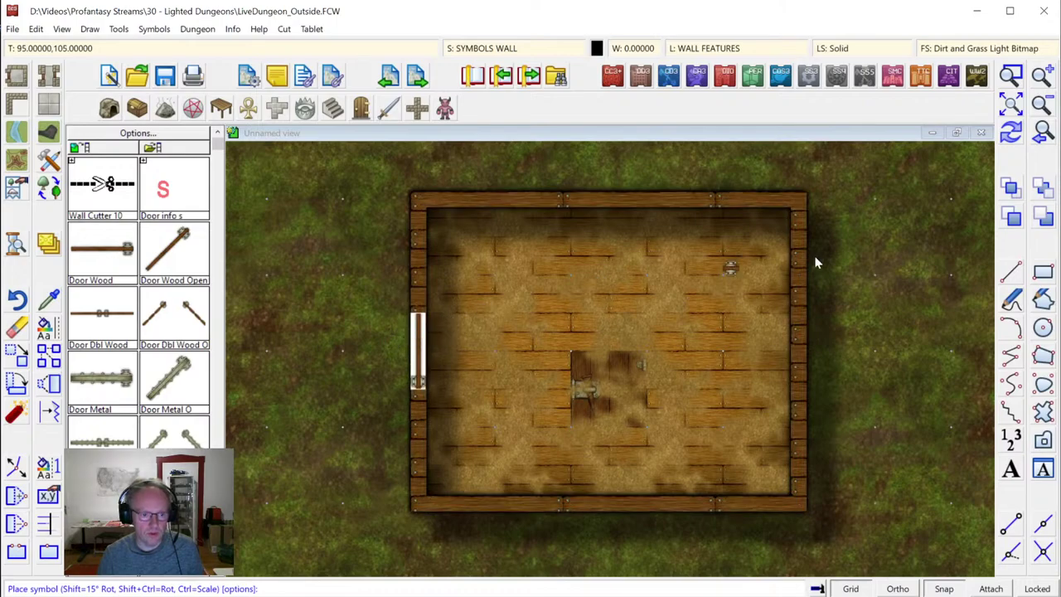
left_click(1011, 132)
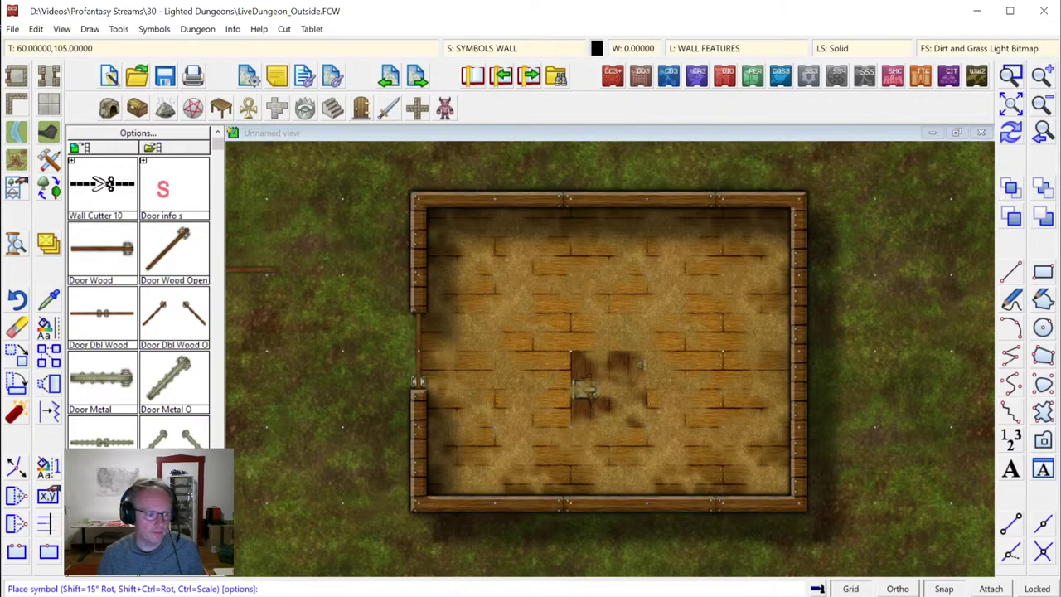
Choose the window symbol with open shutters and set its X and Y scale to 0.667
scroll(139, 290, "down", 5)
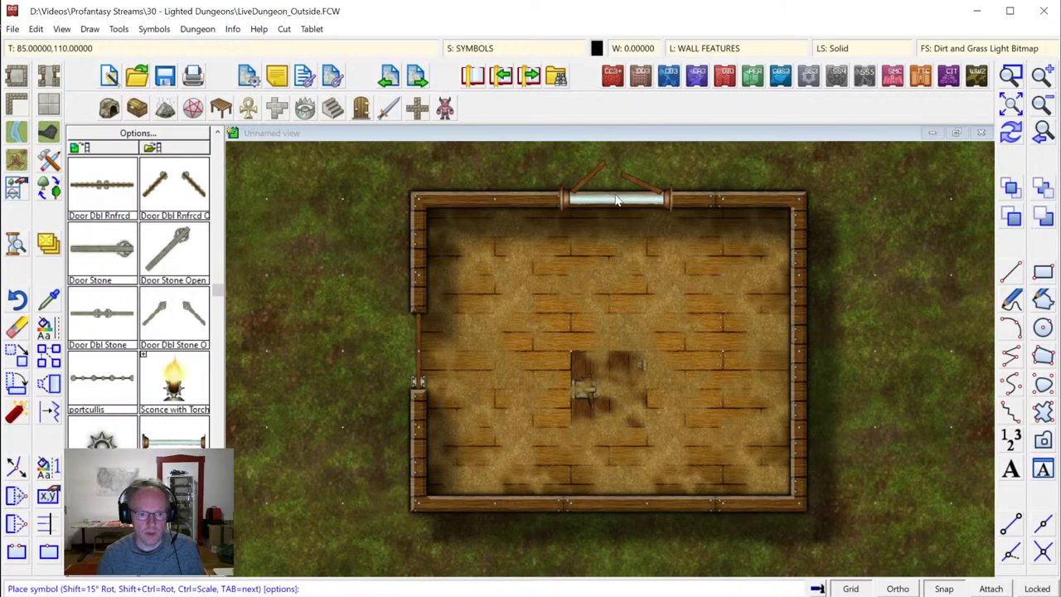
right_click(595, 245)
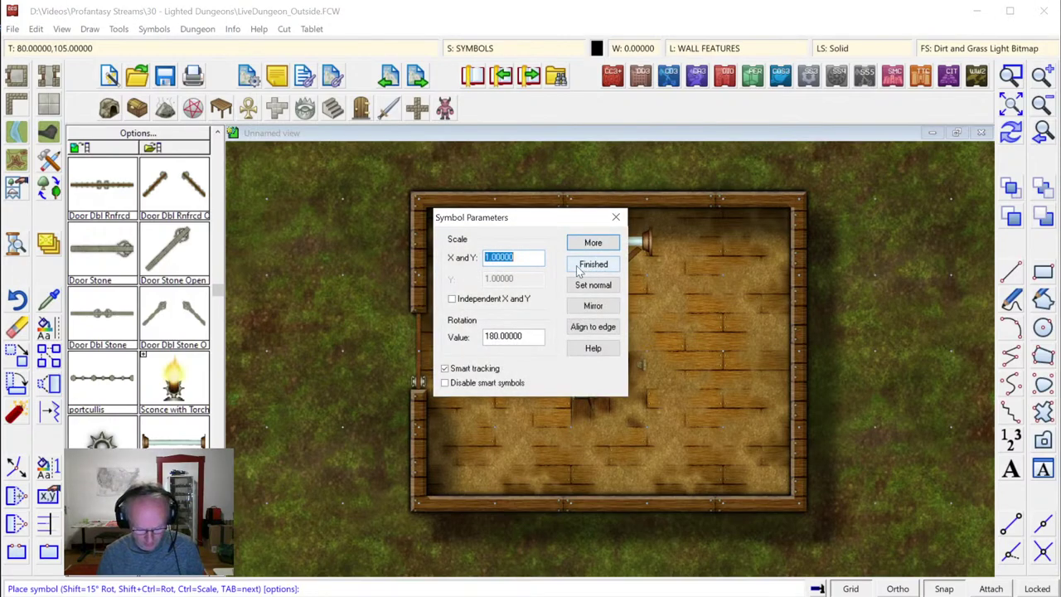
key("BackSpace")
type(".667")
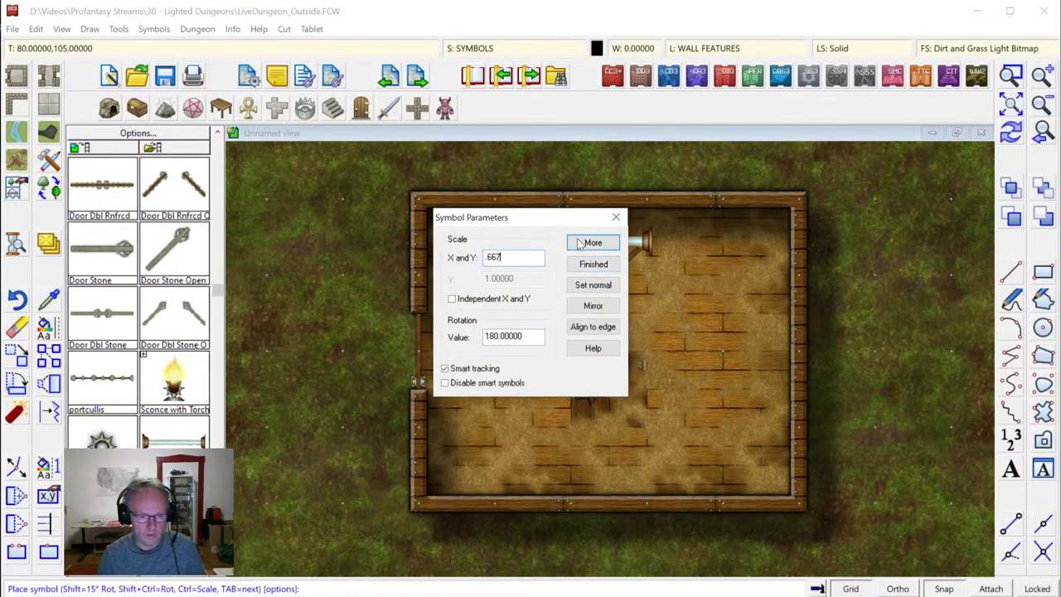
left_click(589, 243)
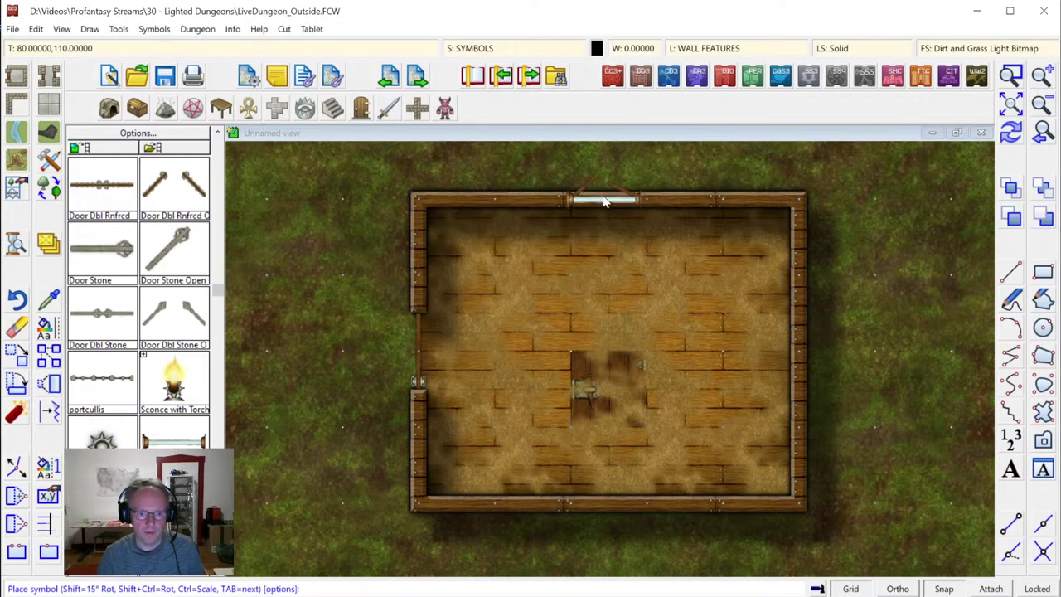
Place one shuttered window each in the room's north, east and south walls, then finish symbol placement
left_click(604, 202)
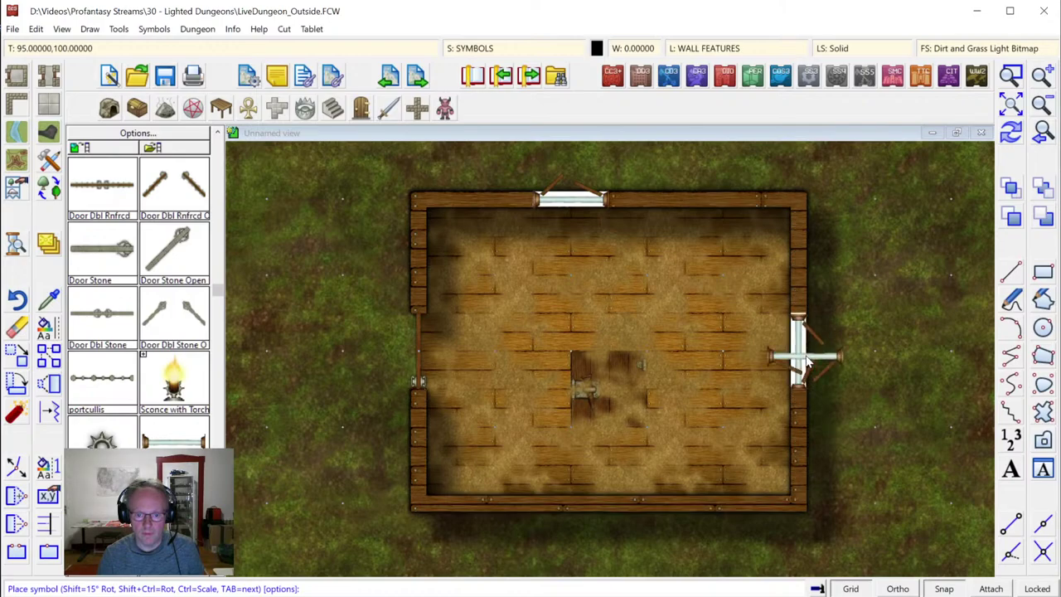
left_click(808, 360)
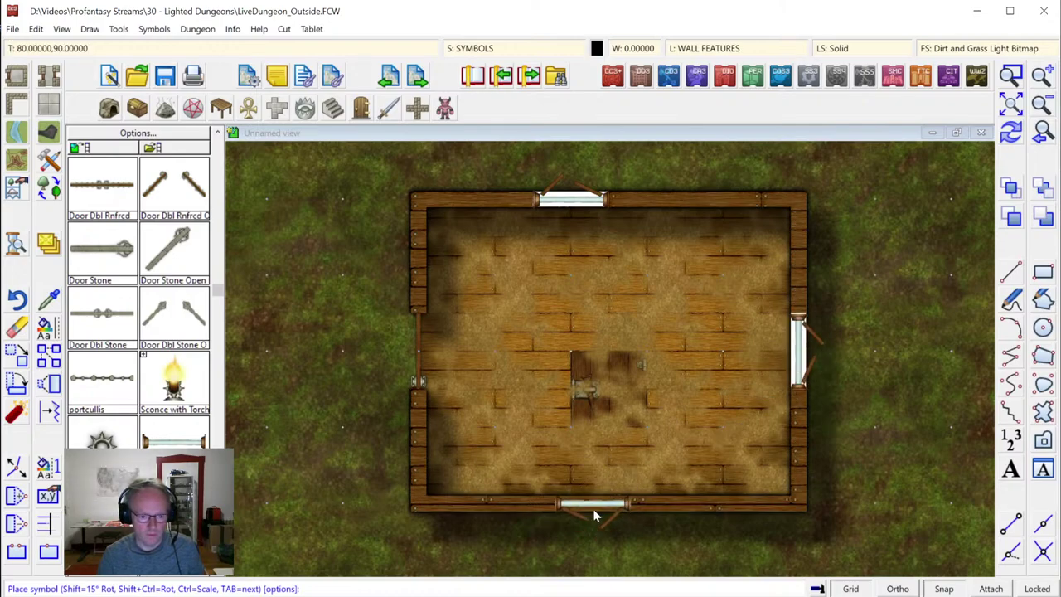
left_click(572, 512)
left_click(1012, 133)
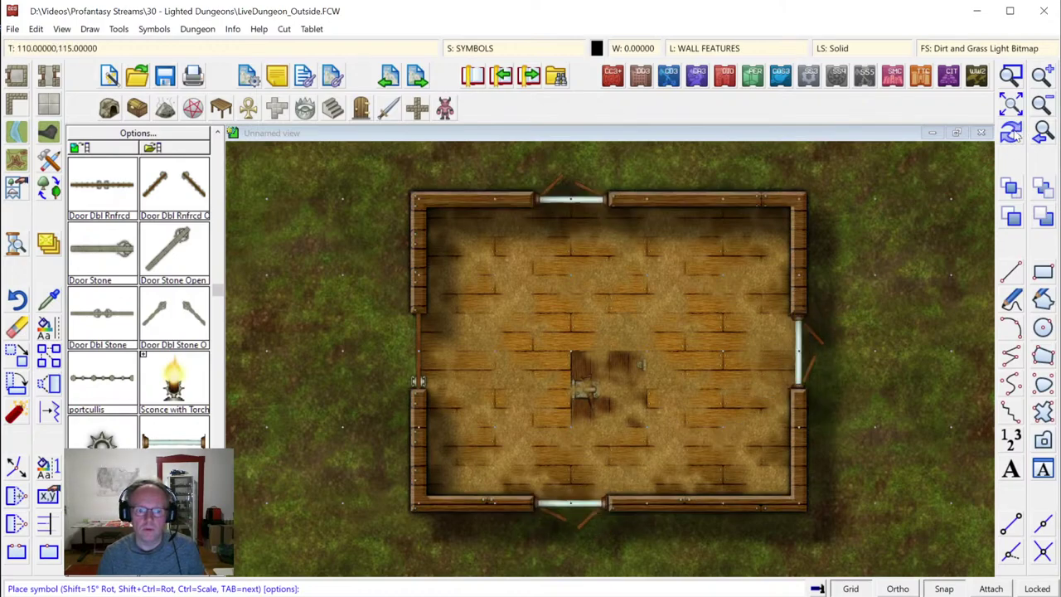
right_click(773, 238)
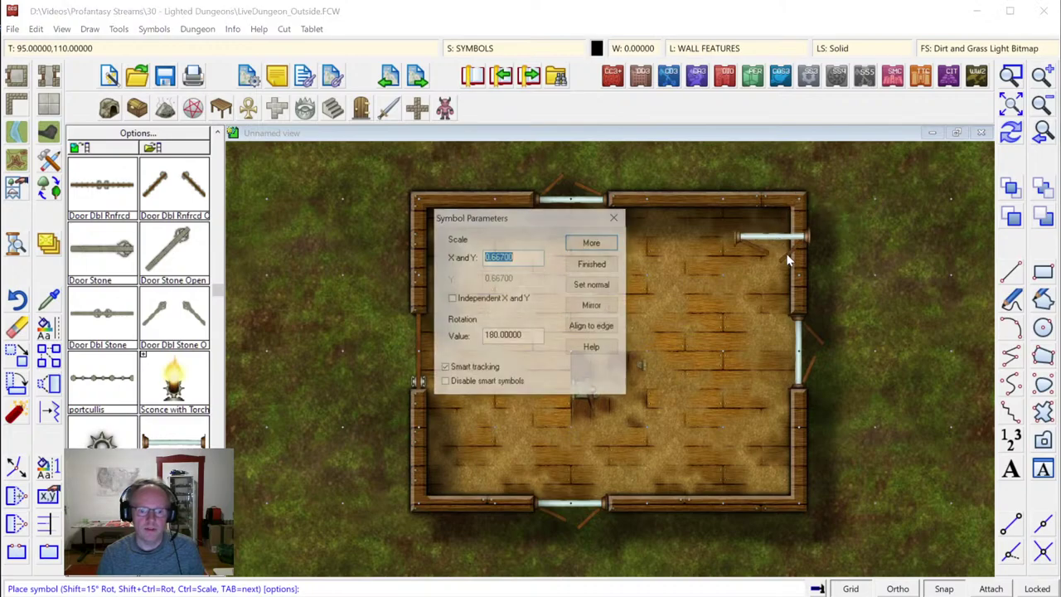
left_click(594, 265)
Switch to the Level 1 map through its Go To link without saving the changes to the Outside map
left_click(1042, 135)
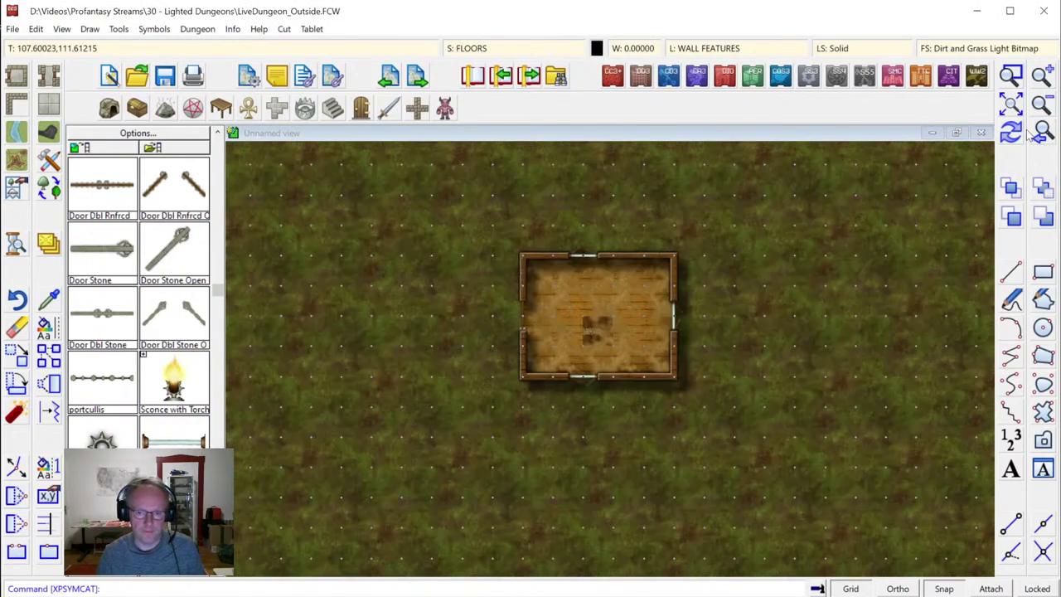
left_click(1011, 104)
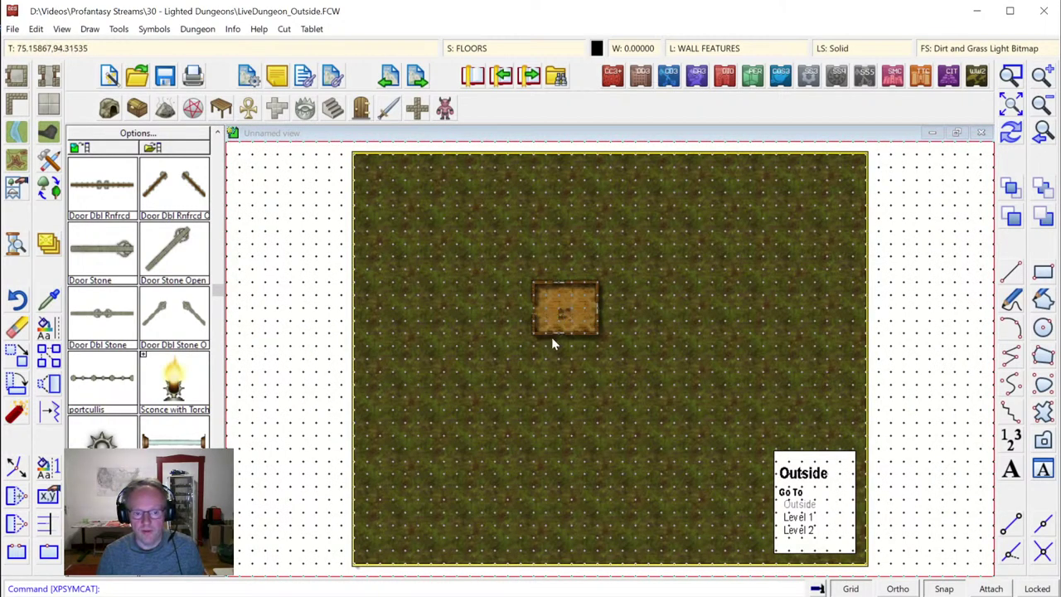
left_click(798, 519)
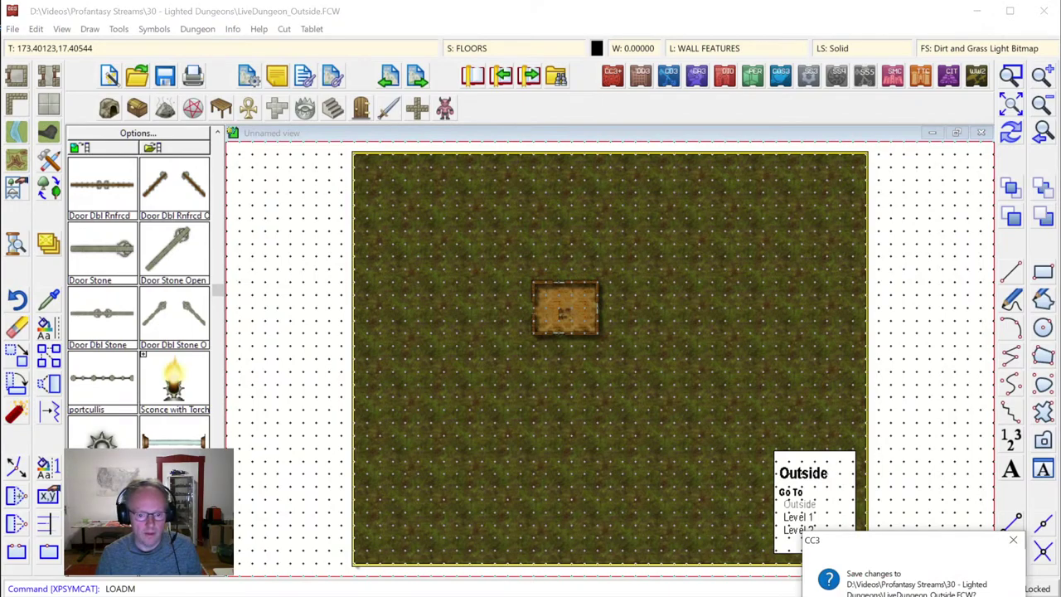
key("n")
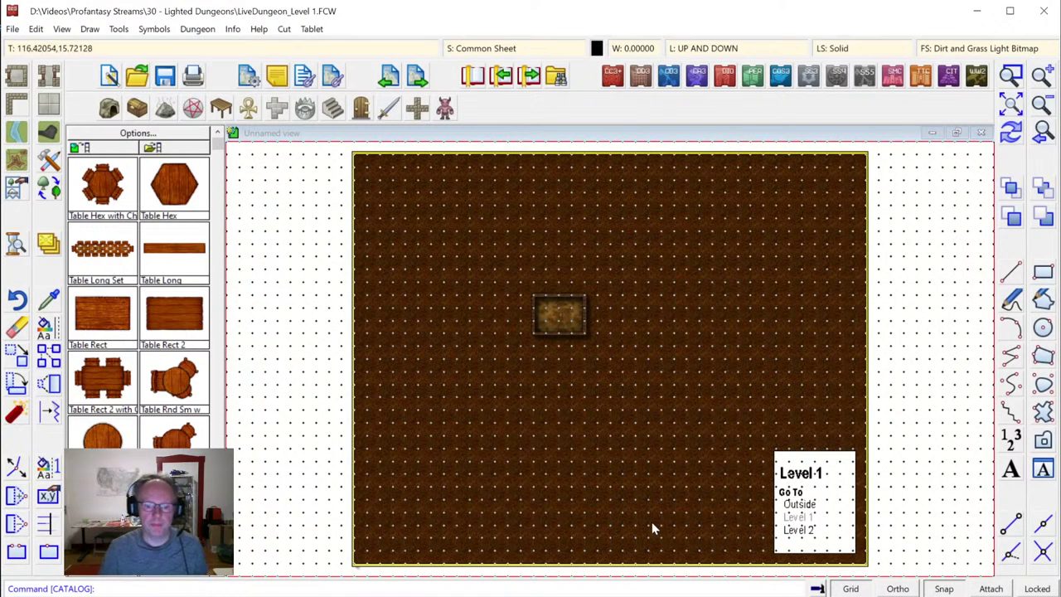
Draw a corridor of width 5 from the Level 1 room's south wall, running south, east, south and east in four segments
left_click(1017, 78)
left_click(499, 267)
left_click(673, 426)
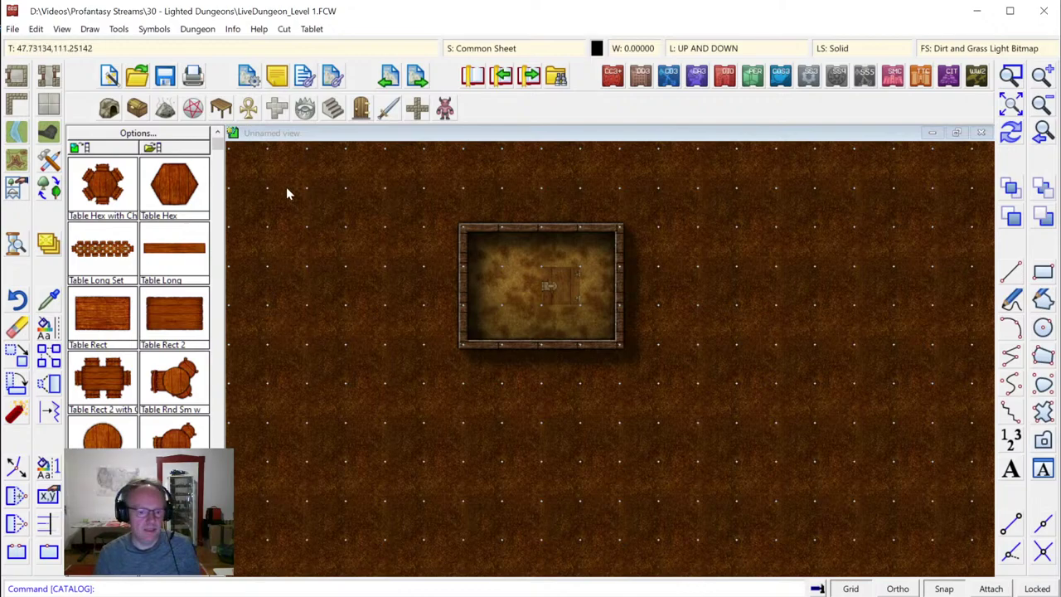
left_click(50, 80)
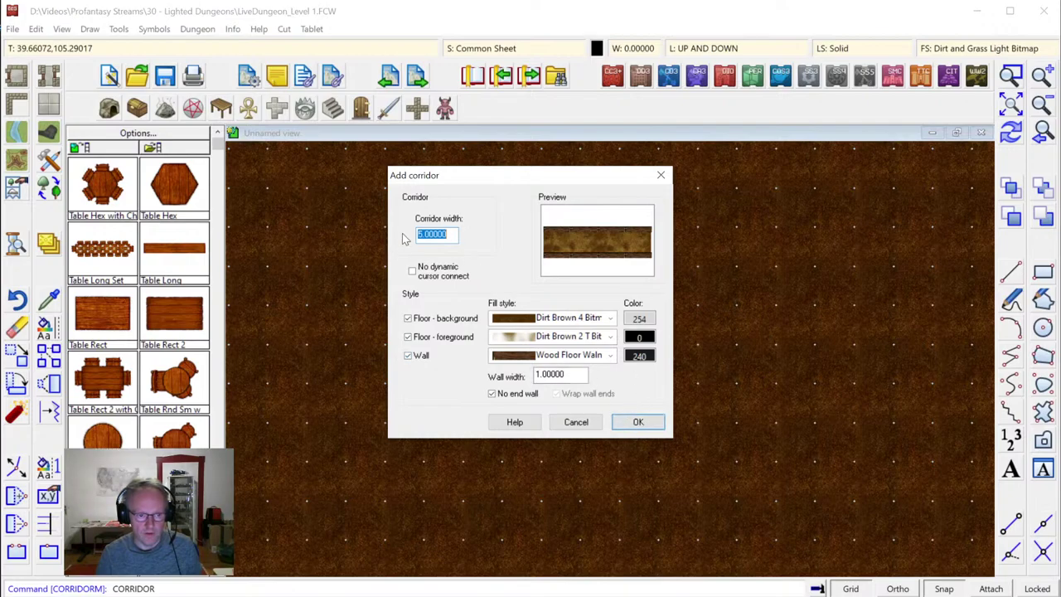
left_click(639, 423)
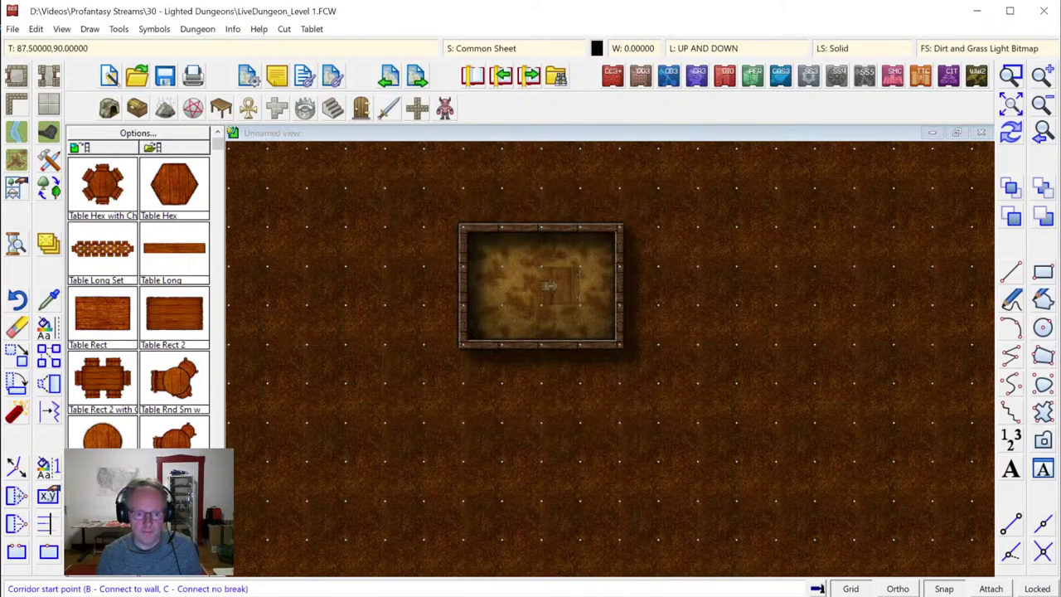
left_click(1010, 103)
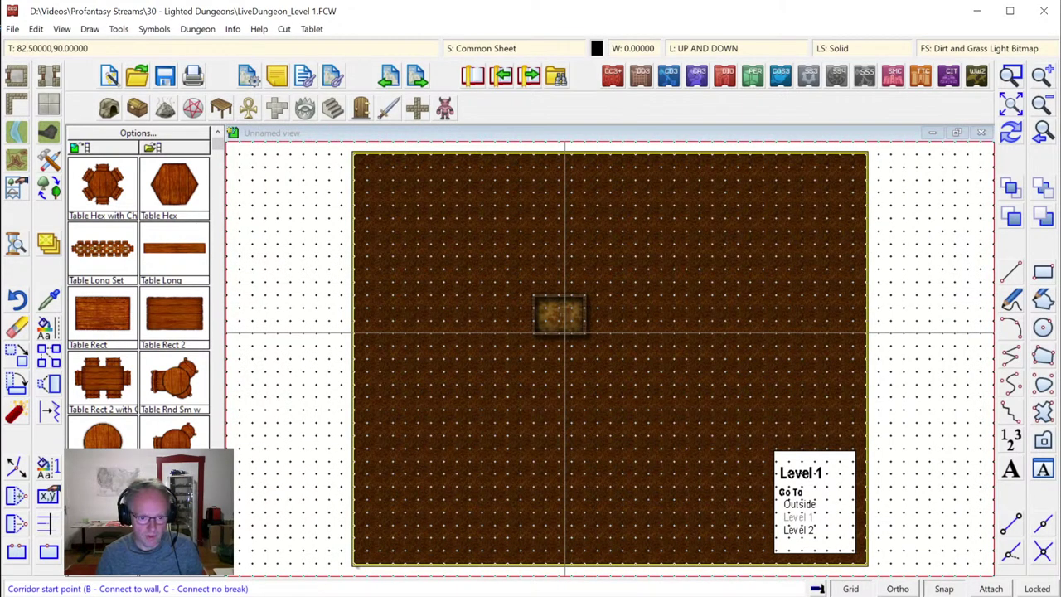
left_click(565, 334)
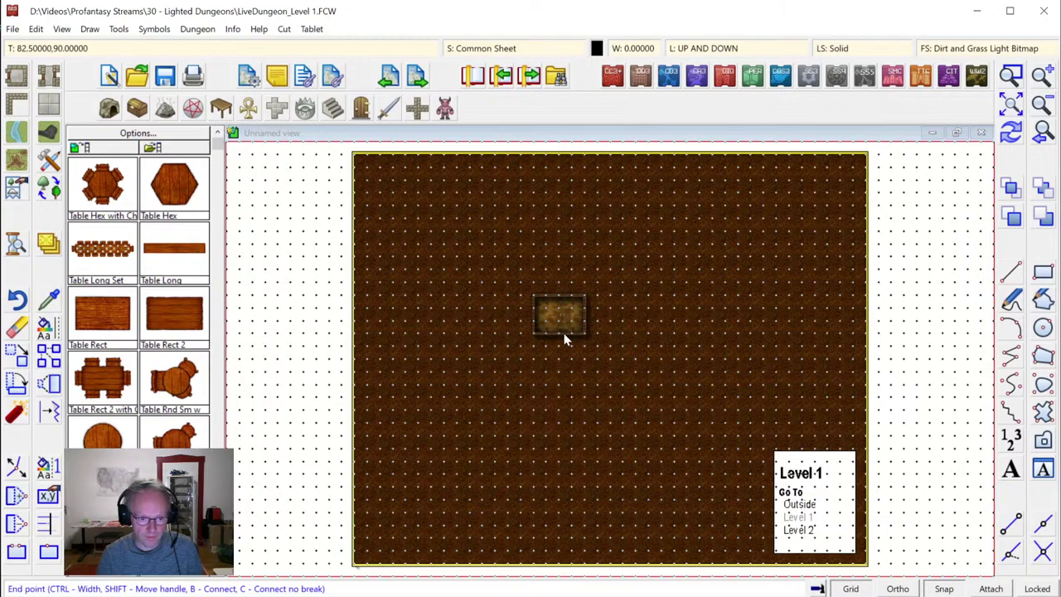
left_click(566, 395)
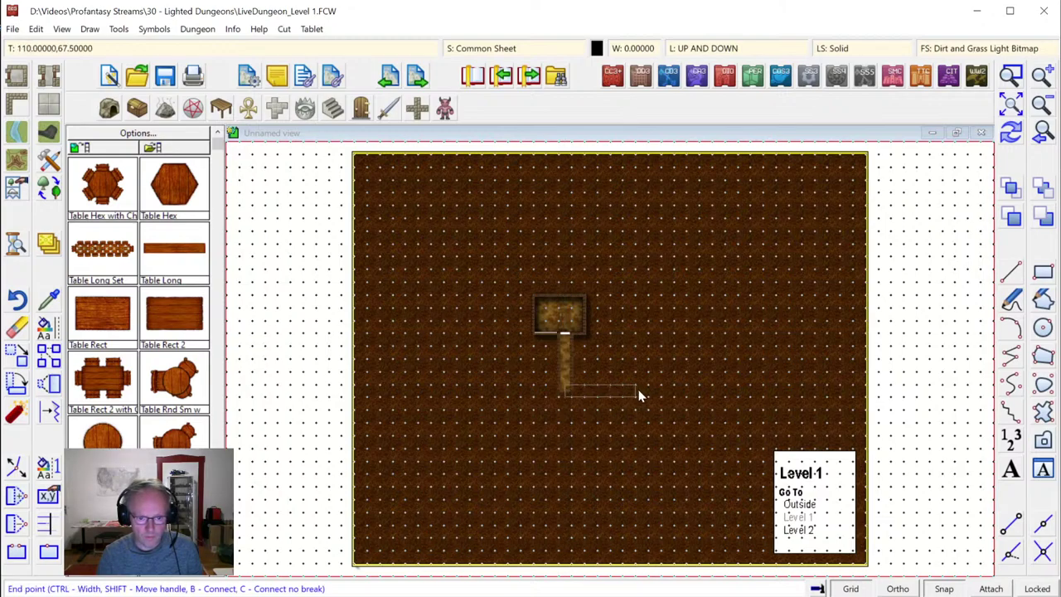
left_click(642, 392)
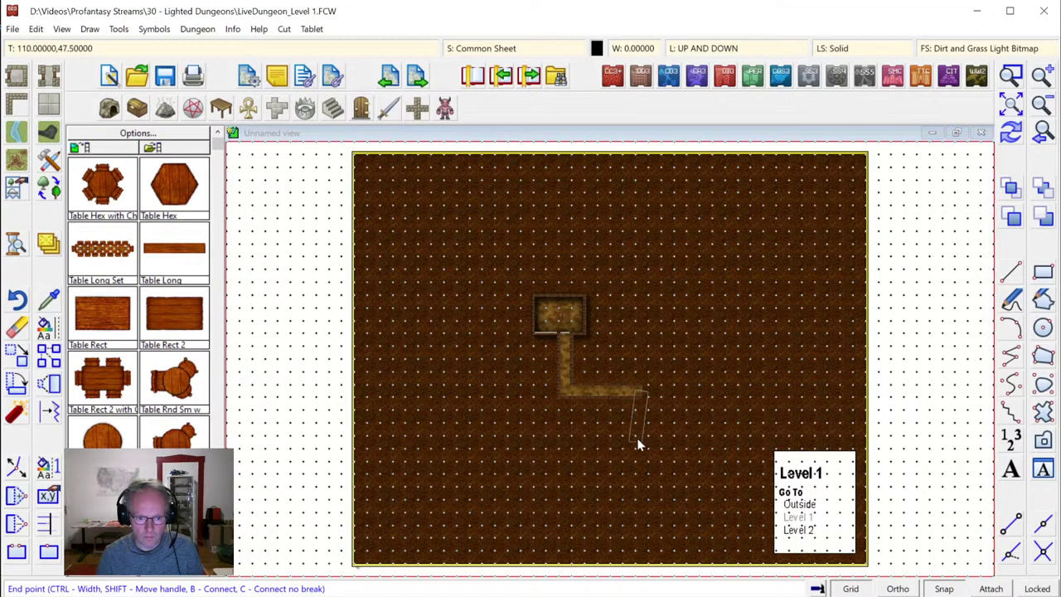
left_click(642, 439)
left_click(693, 442)
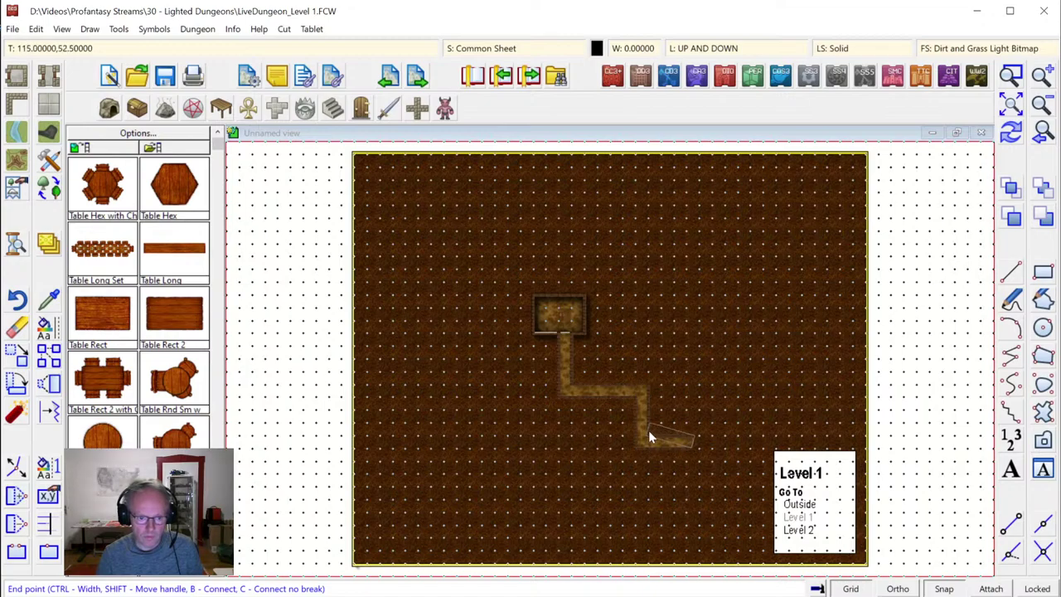
right_click(639, 428)
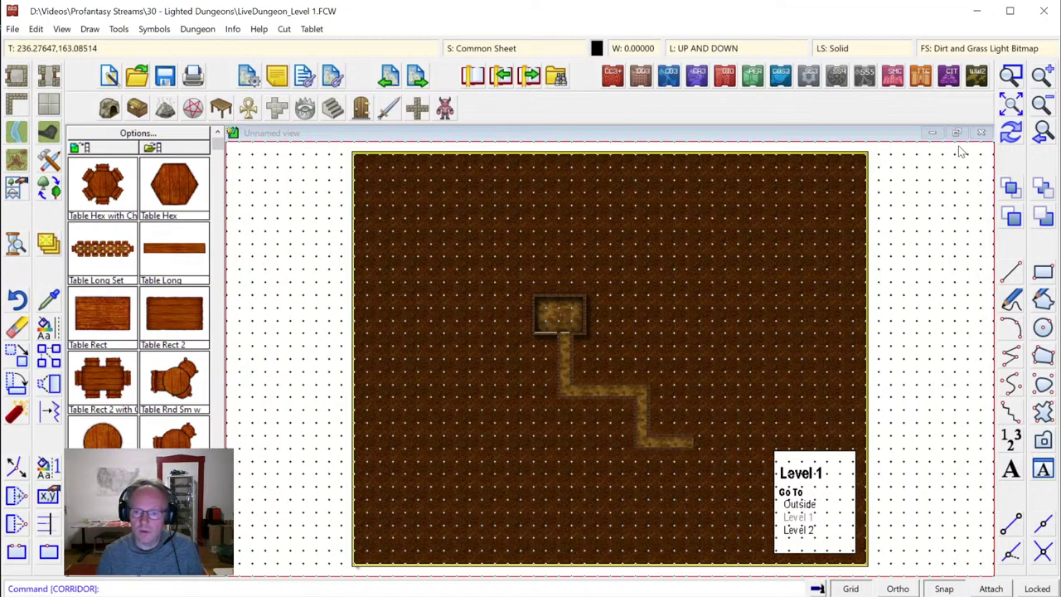
Draw a branch corridor from the south wall of the east-running corridor, running south, west and south in three segments
left_click(1011, 133)
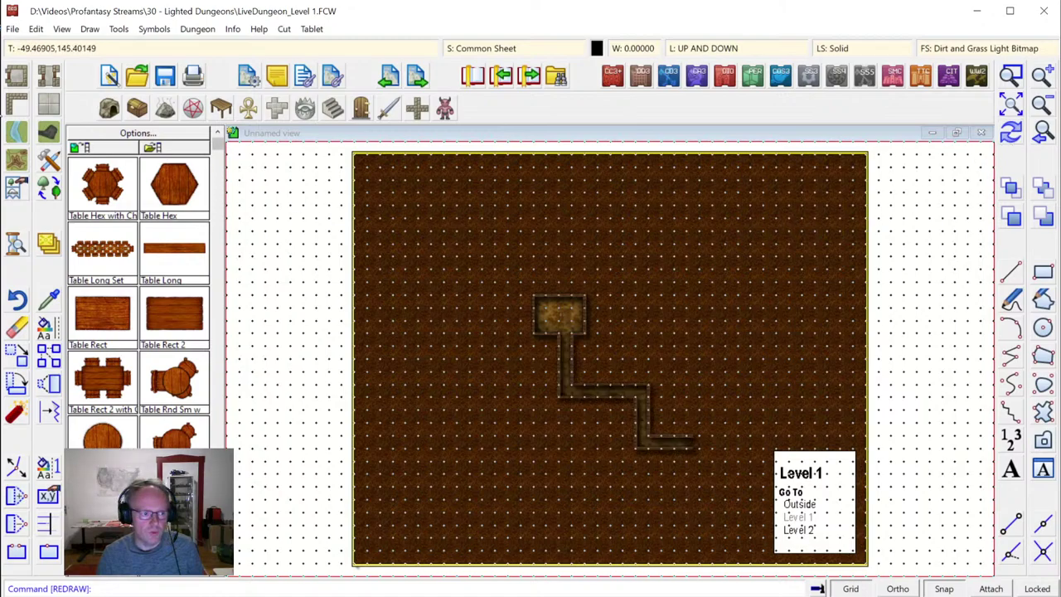
left_click(50, 77)
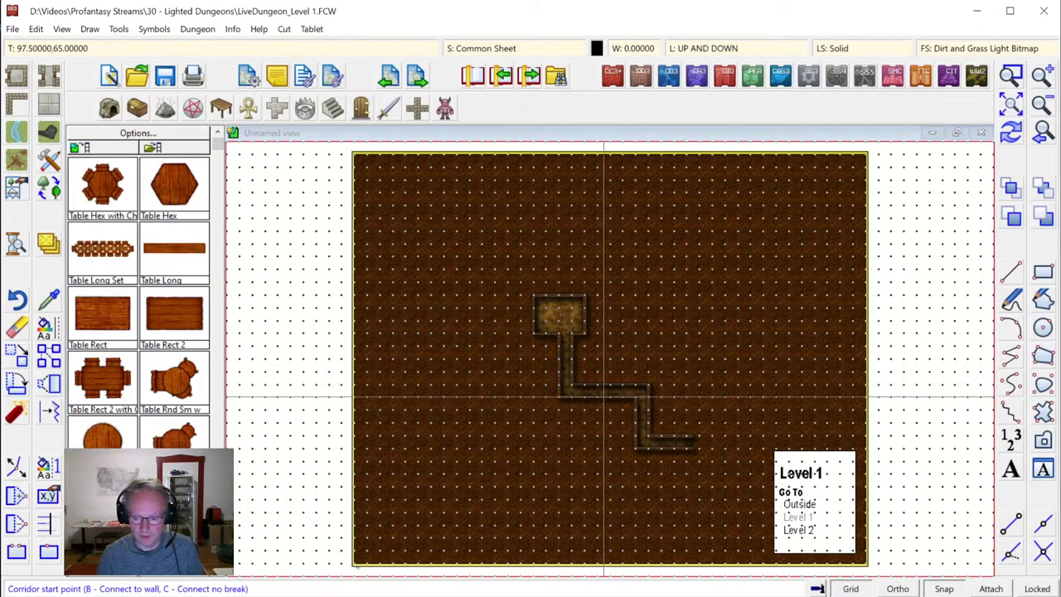
left_click(602, 405)
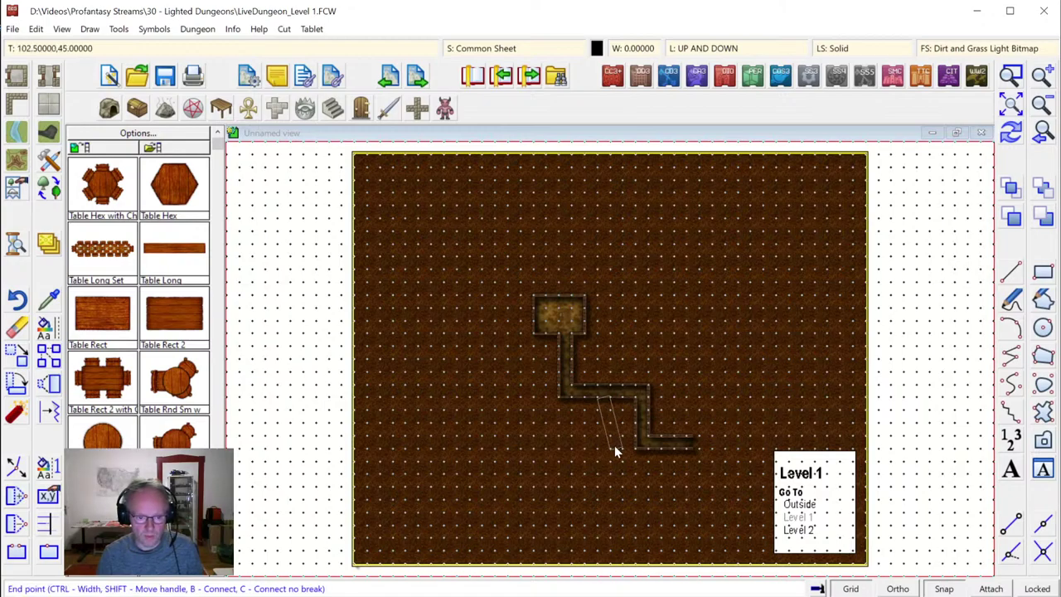
left_click(484, 442)
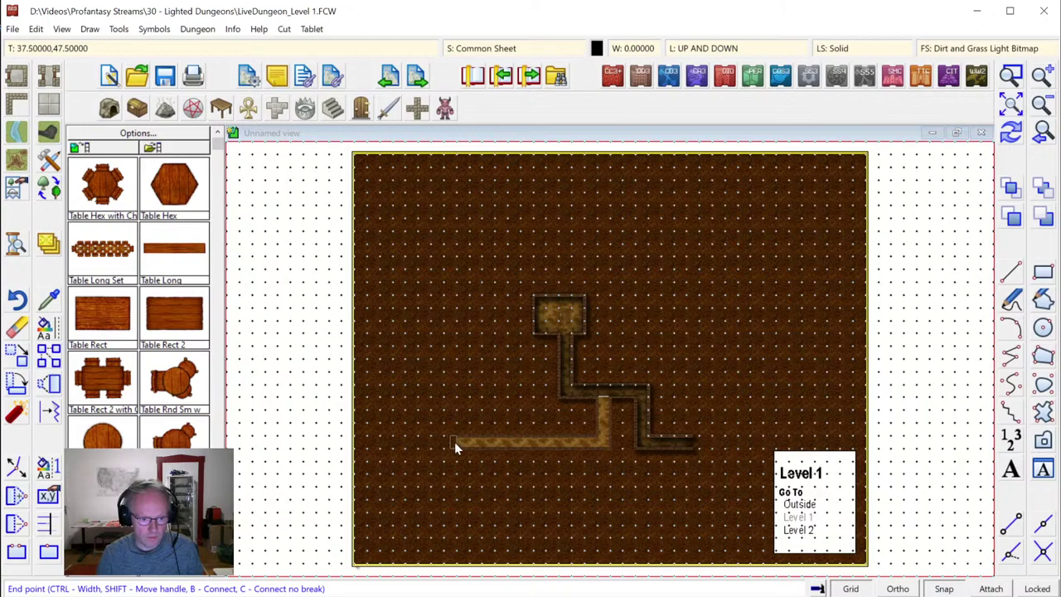
left_click(455, 480)
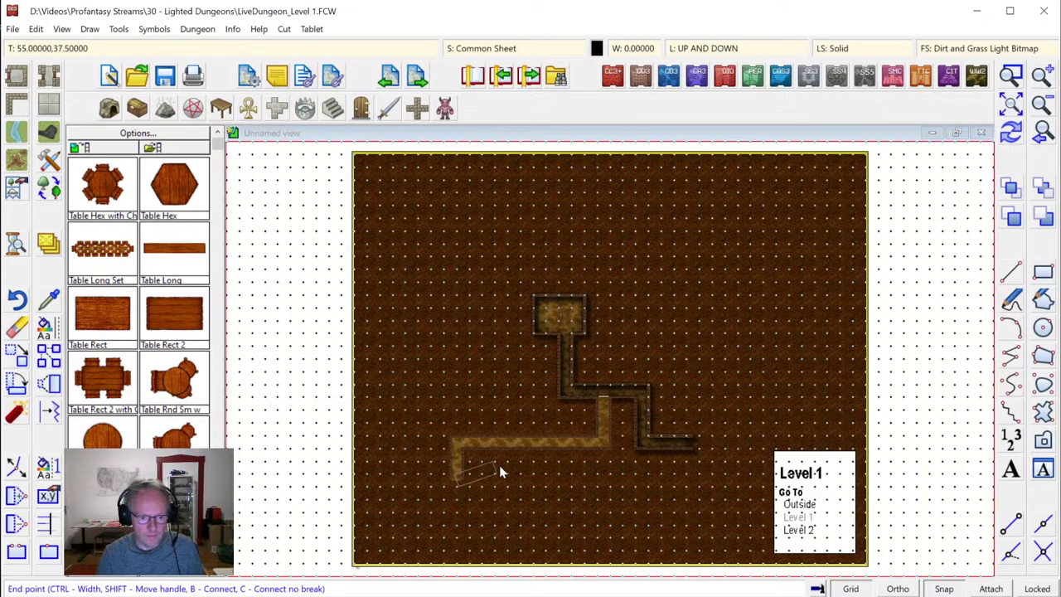
right_click(540, 412)
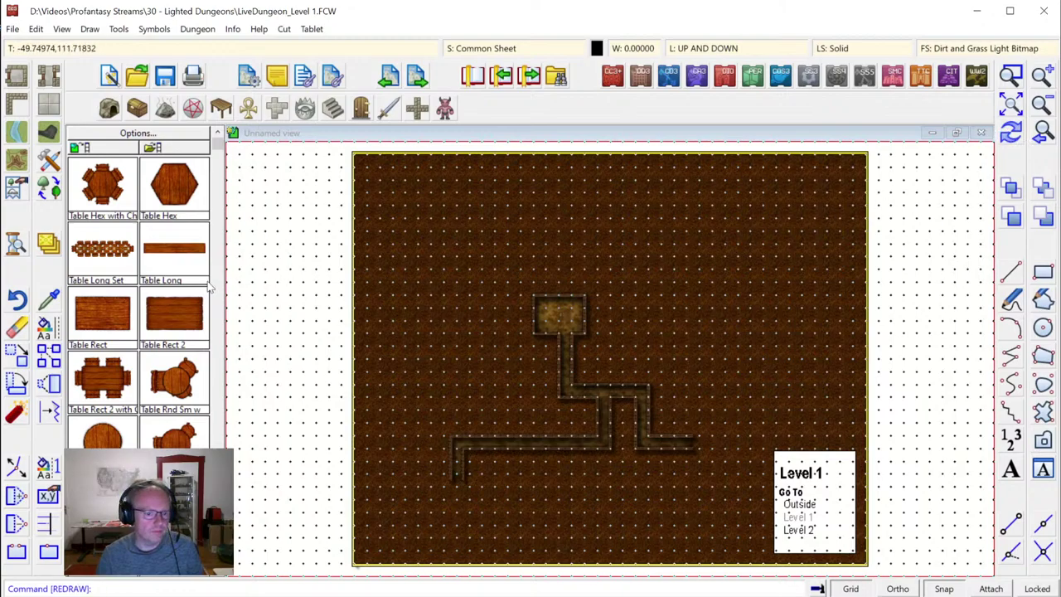
Draw a branch corridor from the west wall of the first vertical corridor, running west, north and west in three segments
left_click(47, 73)
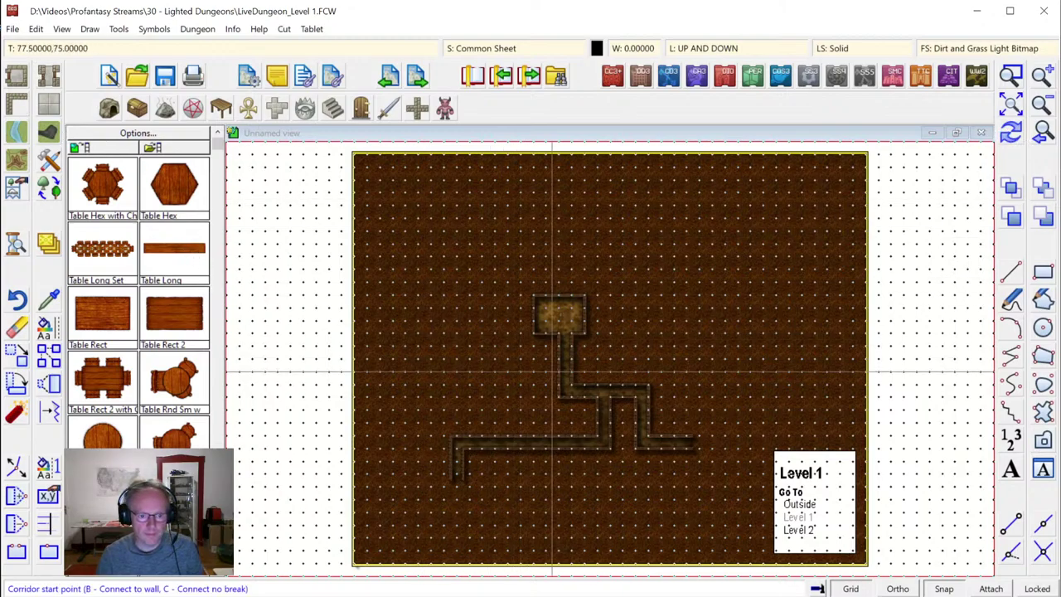
left_click(563, 371)
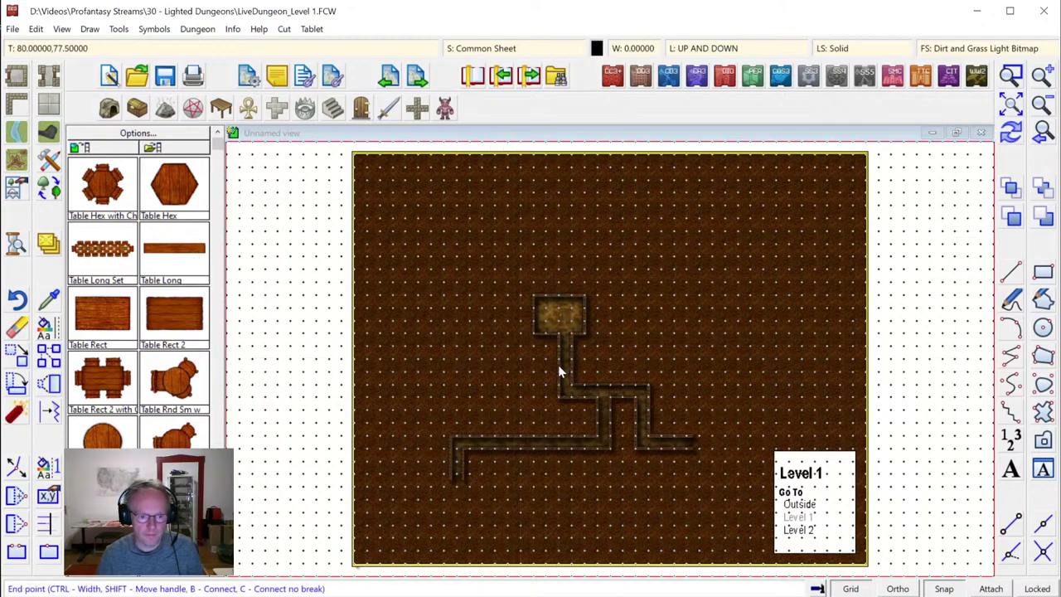
left_click(474, 371)
left_click(474, 330)
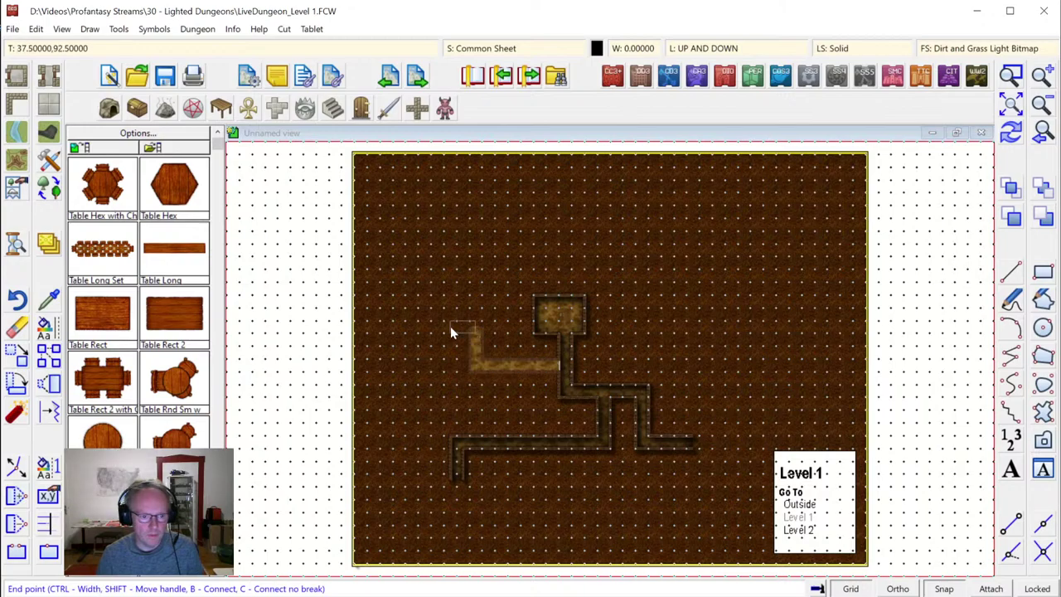
left_click(443, 328)
Draw a branch corridor from the north wall of the east-running corridor, running north and east, and redraw the map
right_click(625, 371)
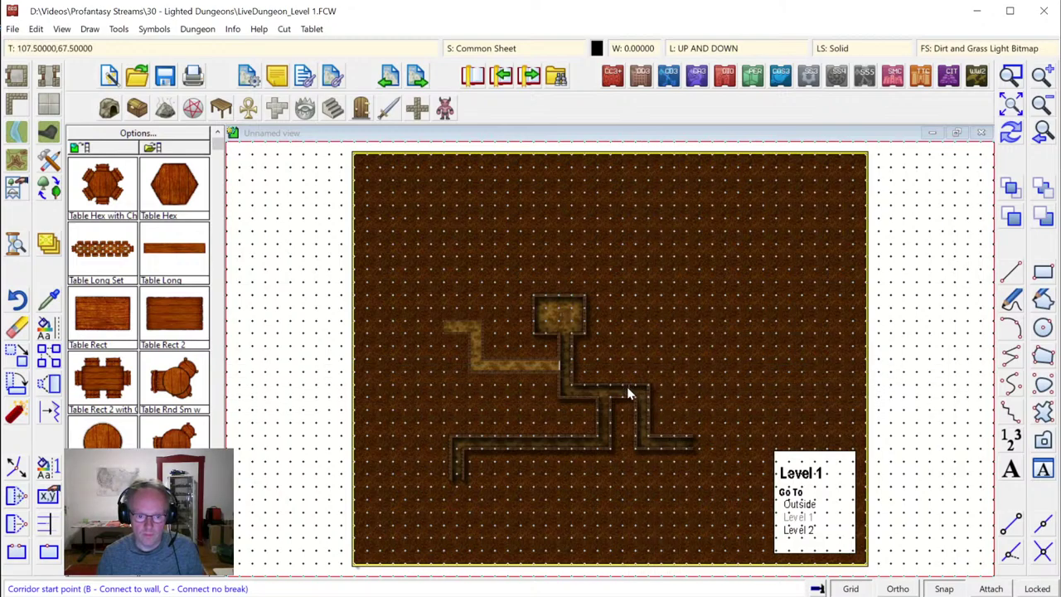
left_click(627, 384)
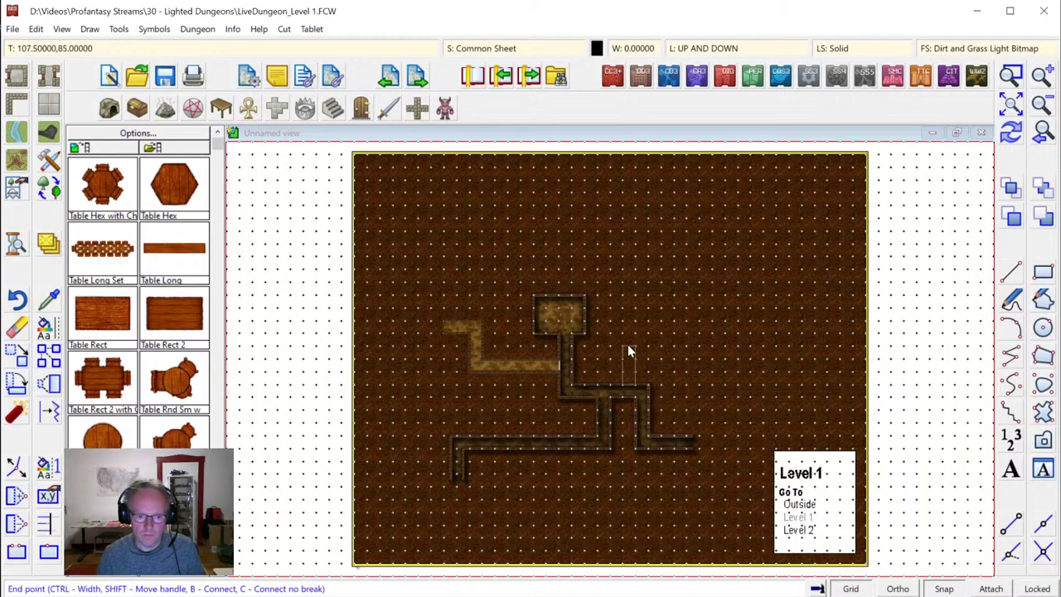
left_click(672, 342)
right_click(736, 361)
left_click(1008, 133)
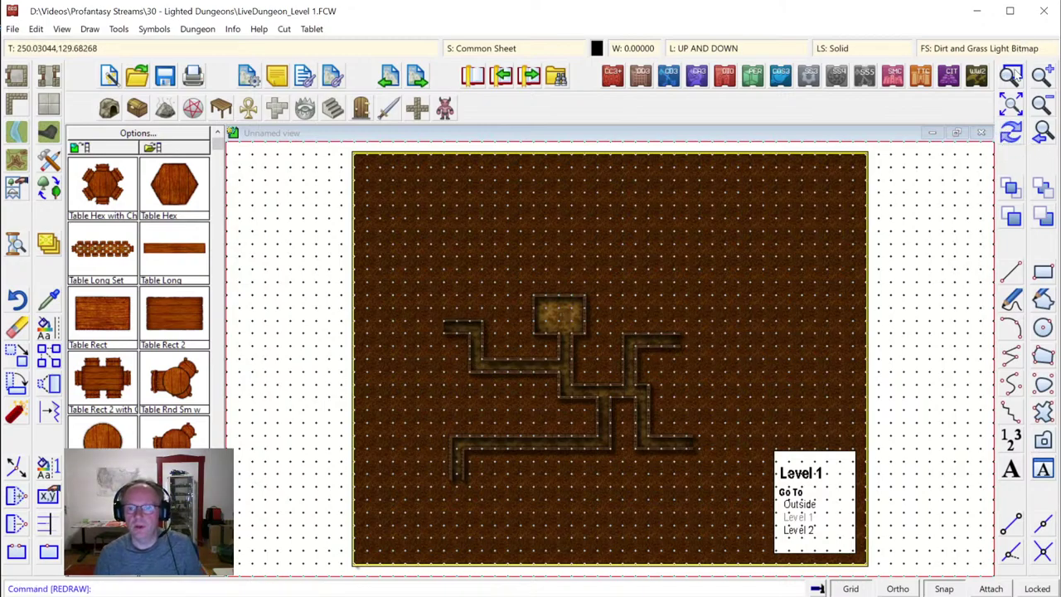
Add a rectangular room, taller than it is wide, at the west end of the northwest corridor and redraw the map
left_click(1011, 75)
left_click(410, 265)
left_click(725, 517)
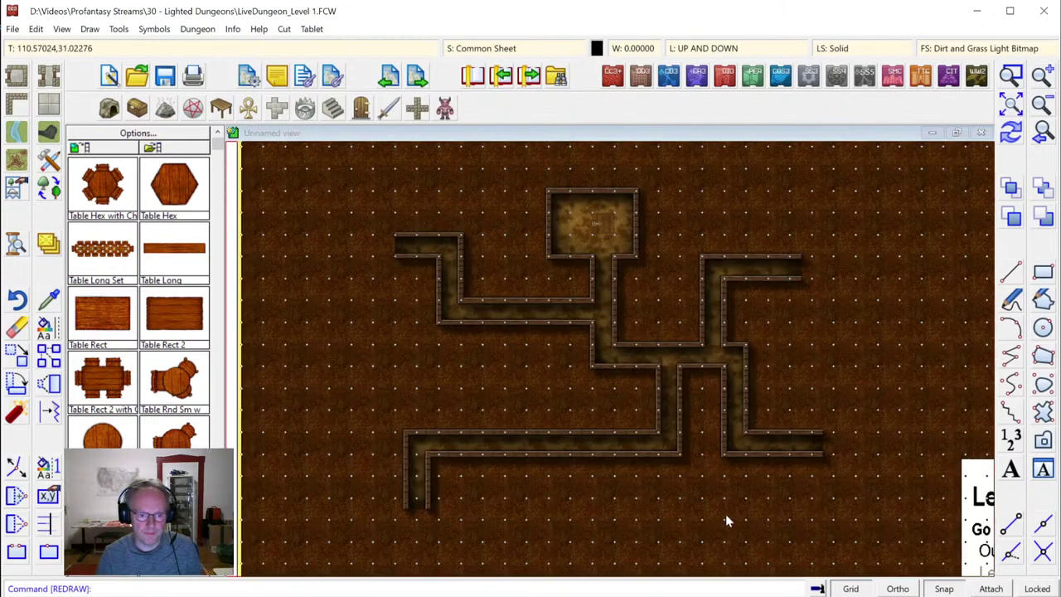
left_click(22, 77)
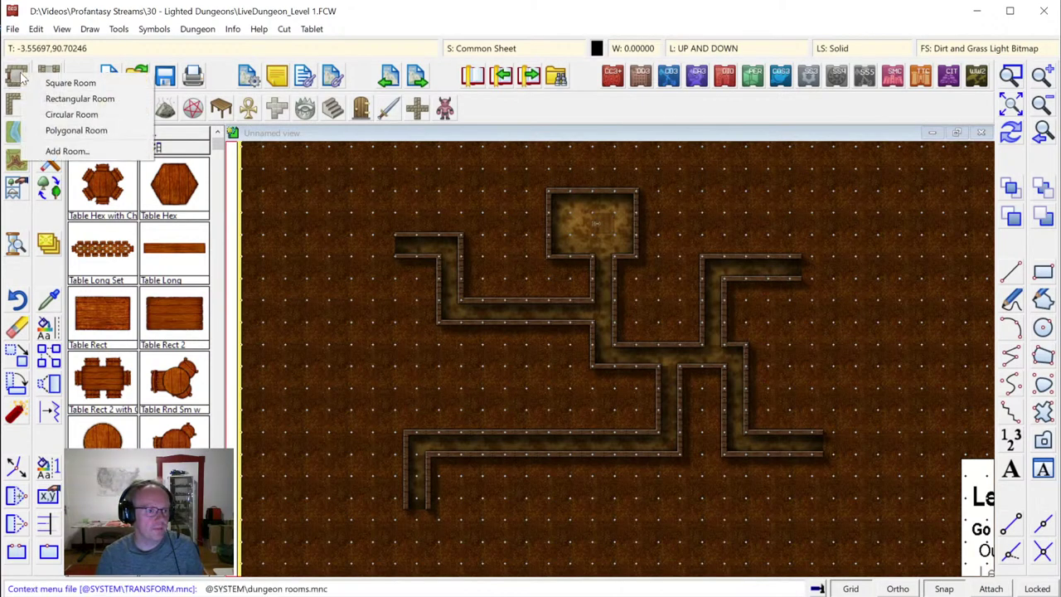
left_click(55, 98)
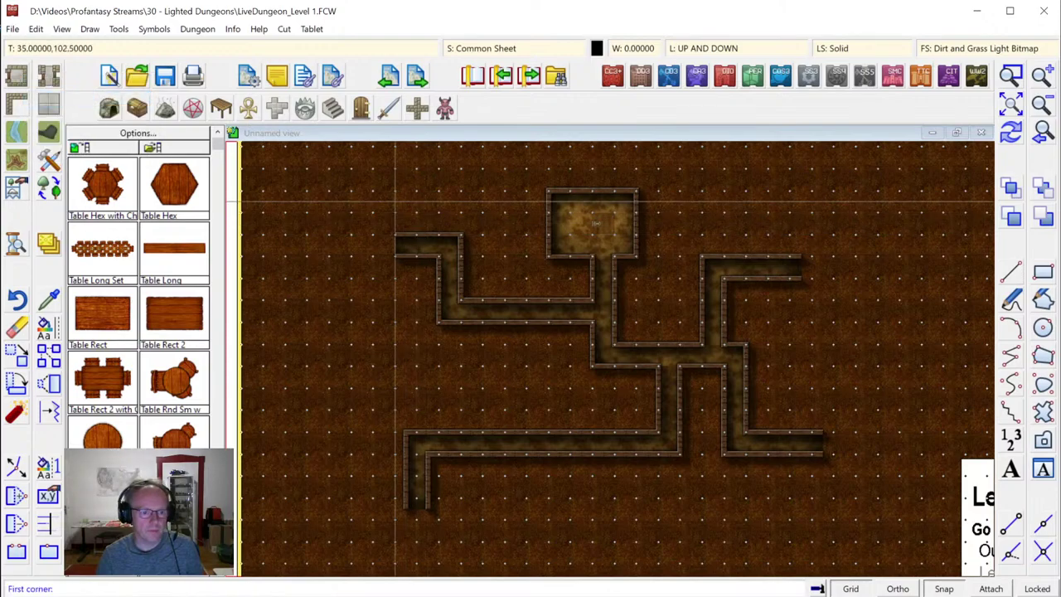
left_click(396, 191)
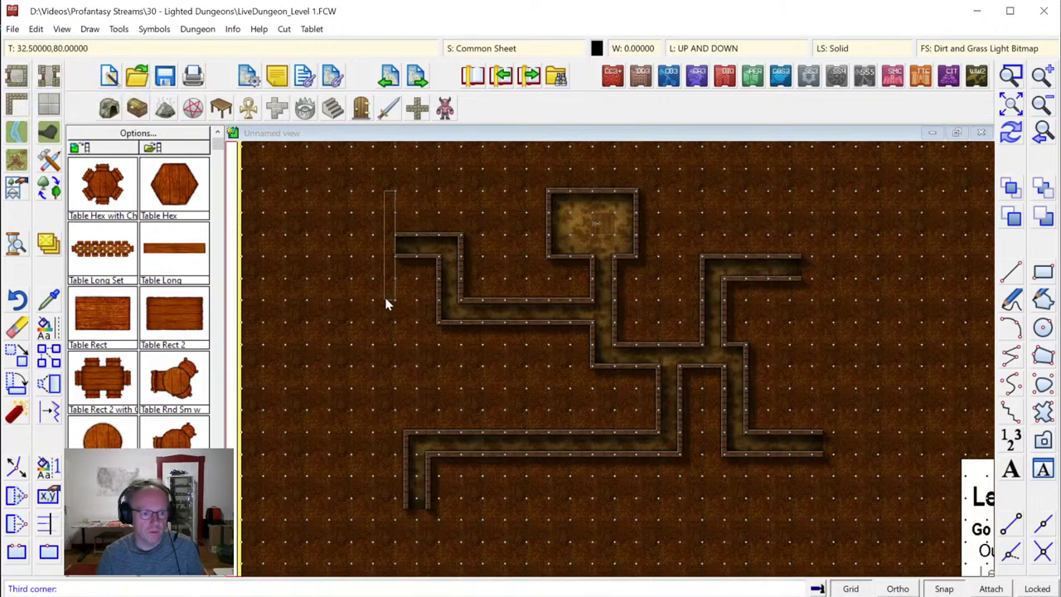
left_click(329, 300)
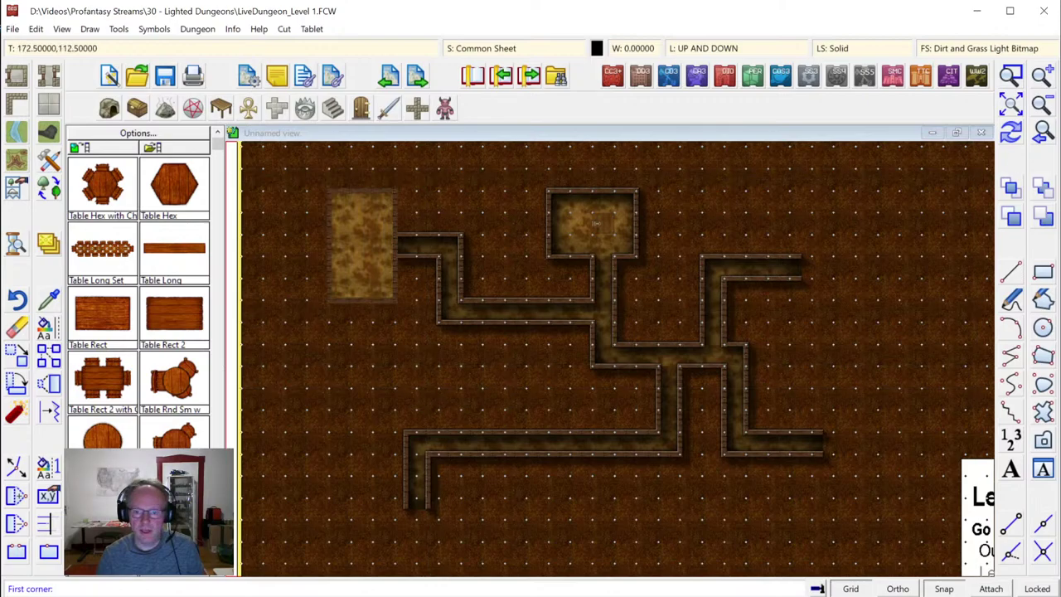
left_click(1015, 136)
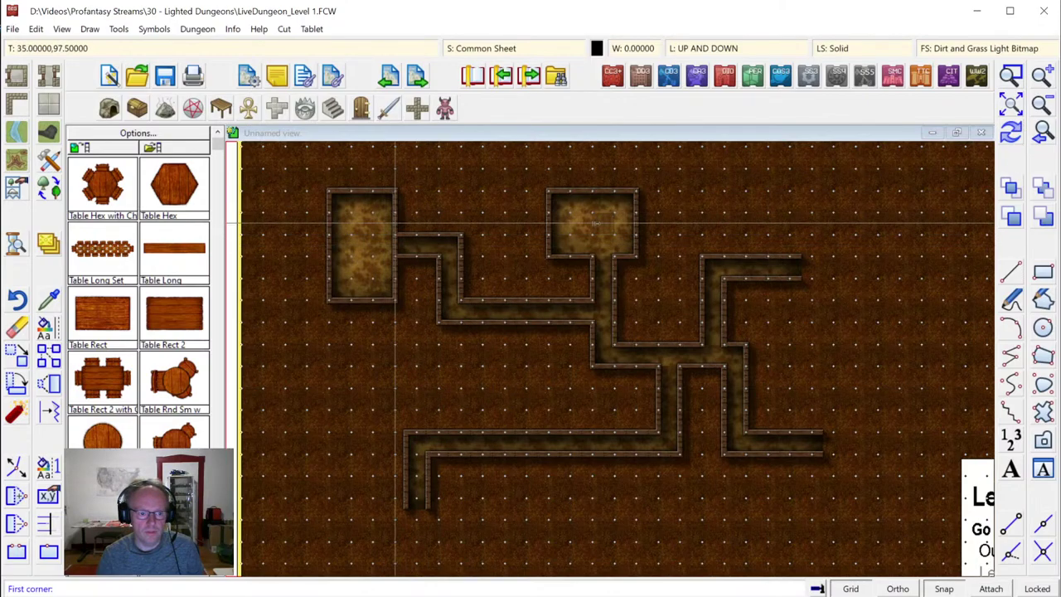
Add a wide rectangular room below the open south end of the southwest corridor
left_click(373, 509)
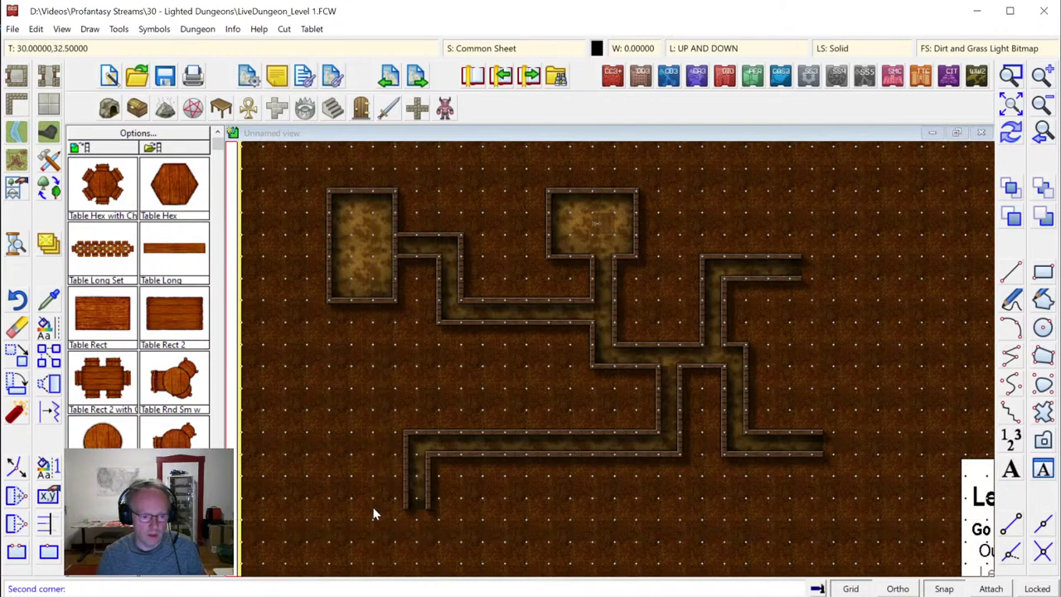
left_click(463, 566)
right_click(626, 495)
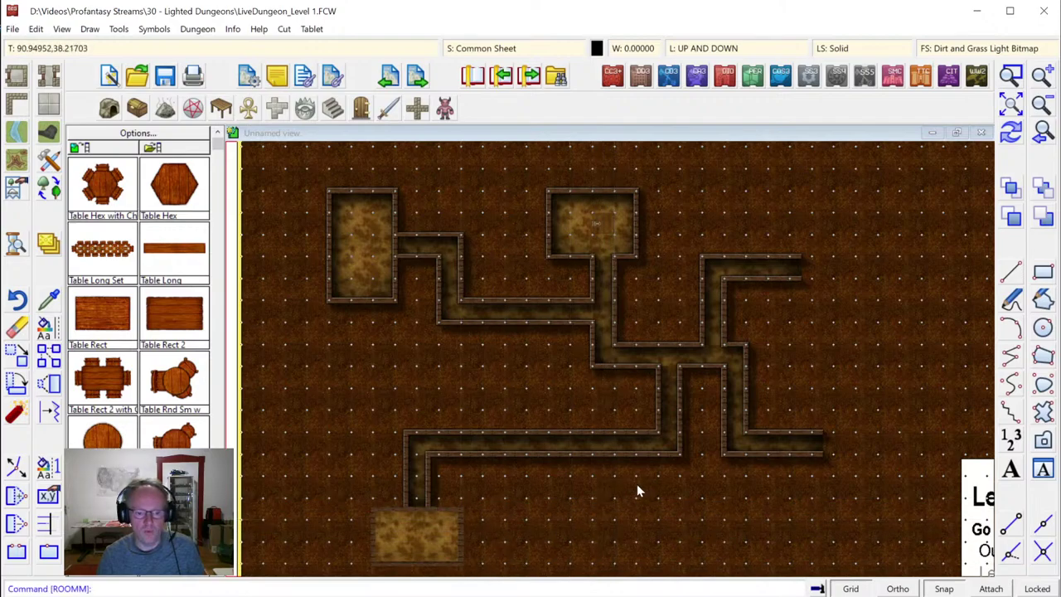
right_click(824, 399)
right_click(822, 403)
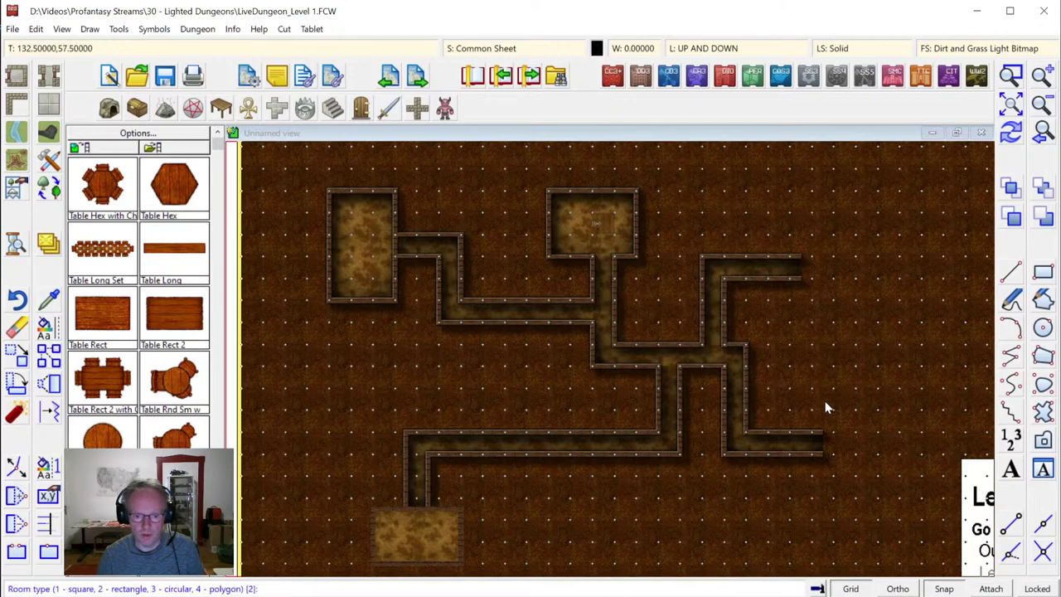
Add a rectangular room, taller than it is wide, at the open east end of the southeast corridor
right_click(20, 77)
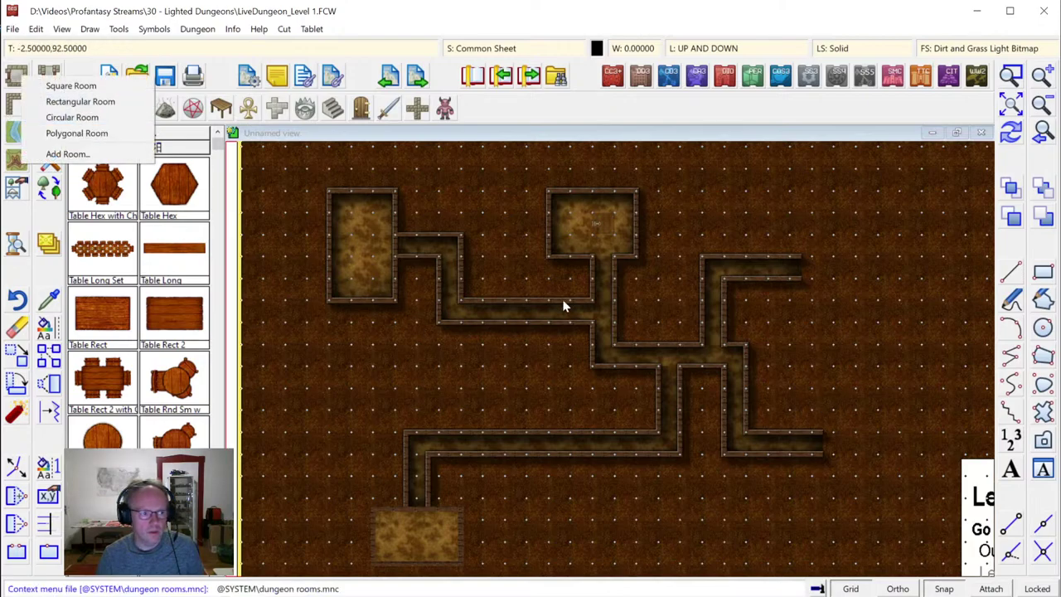
left_click(99, 101)
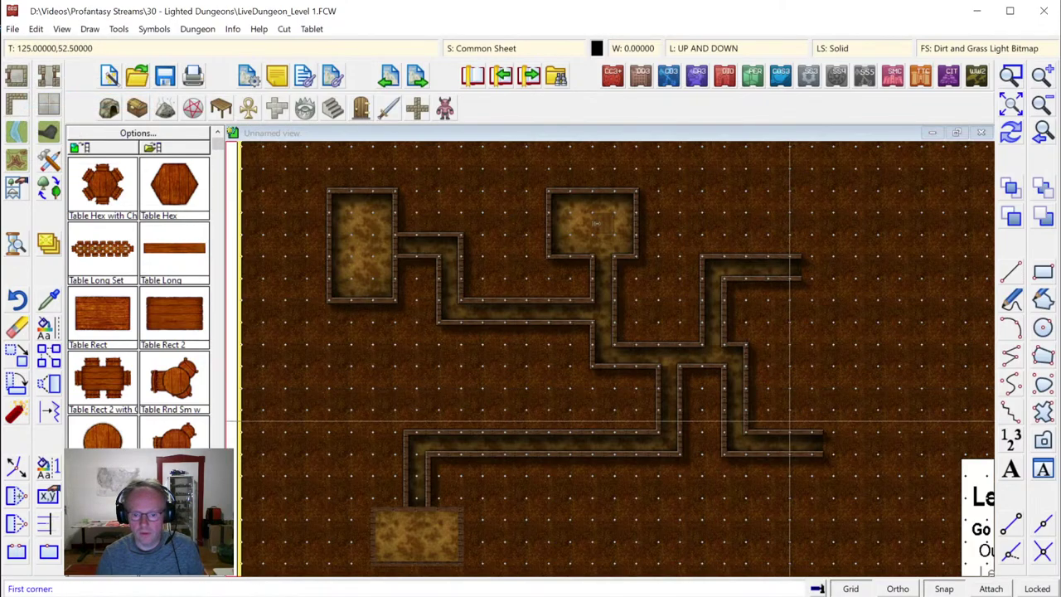
left_click(822, 409)
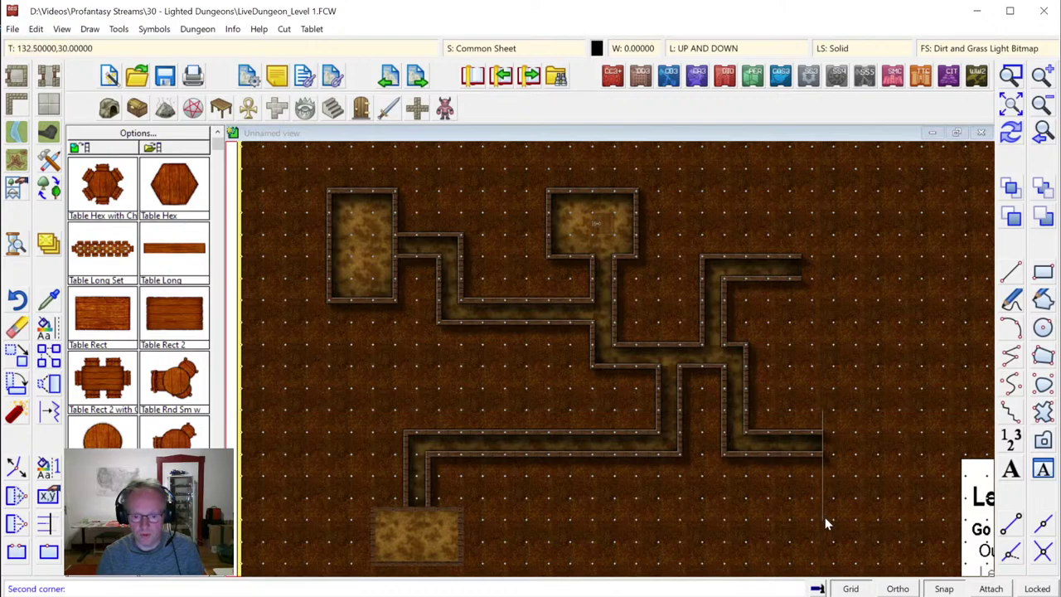
left_click(898, 521)
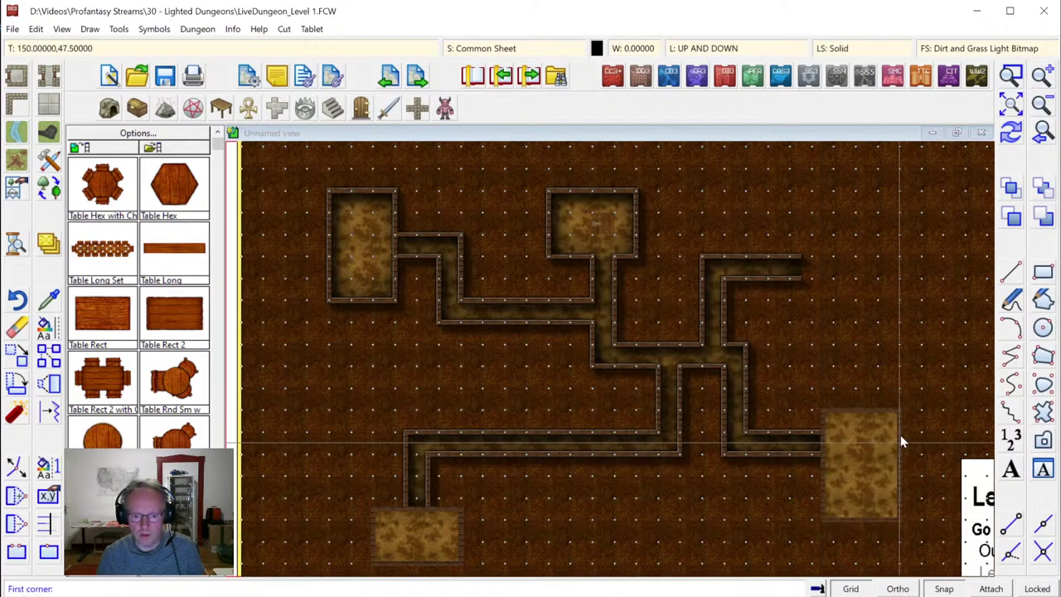
right_click(850, 340)
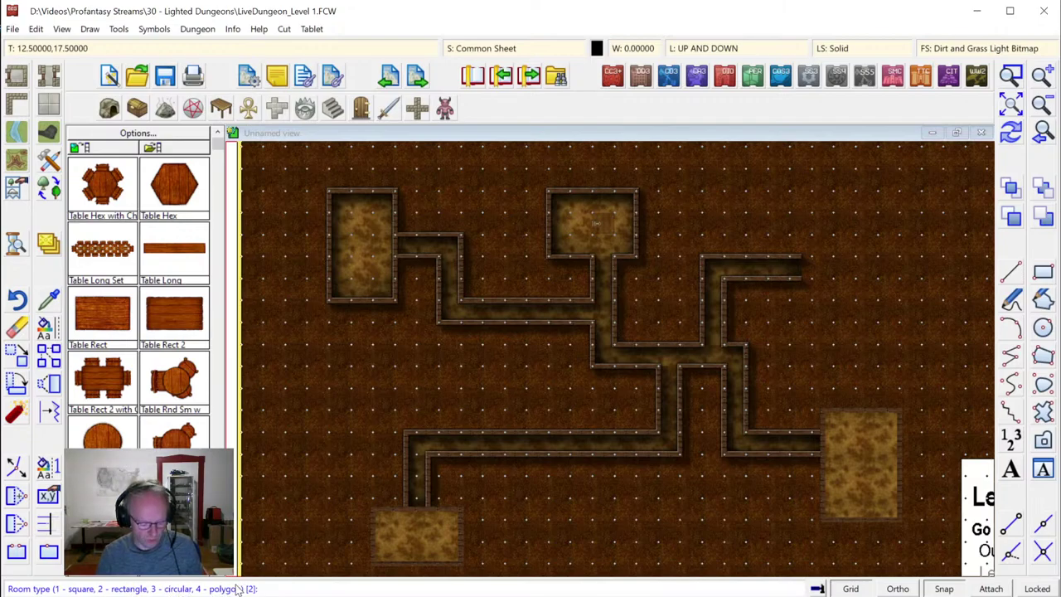
Draw a polygonal room at the northeast corridor's end, with a northern alcove and a southeast extension, and redraw the map
type("4")
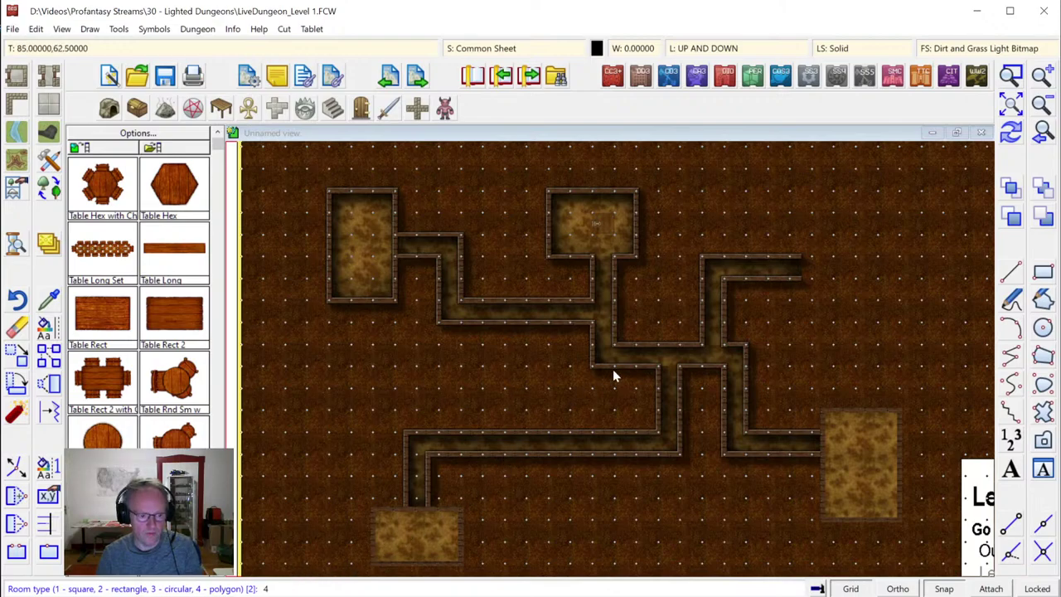
key("Return")
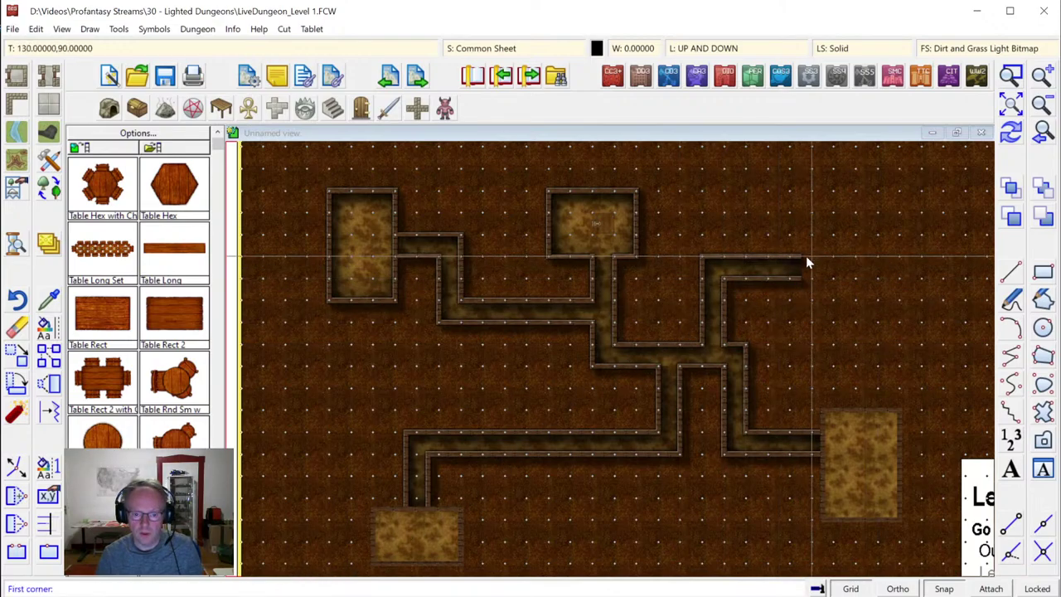
left_click(798, 217)
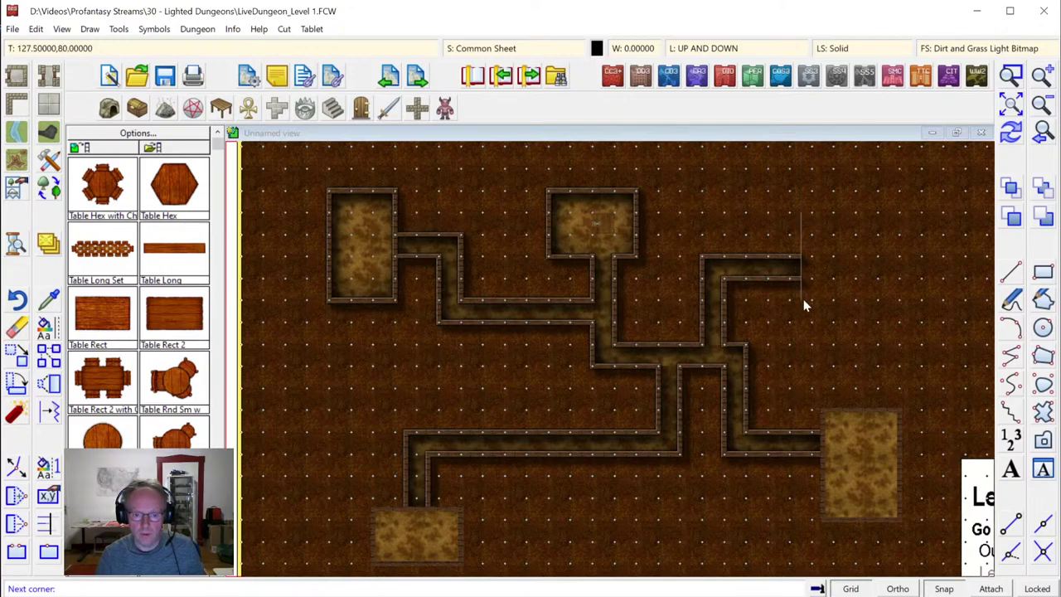
left_click(919, 343)
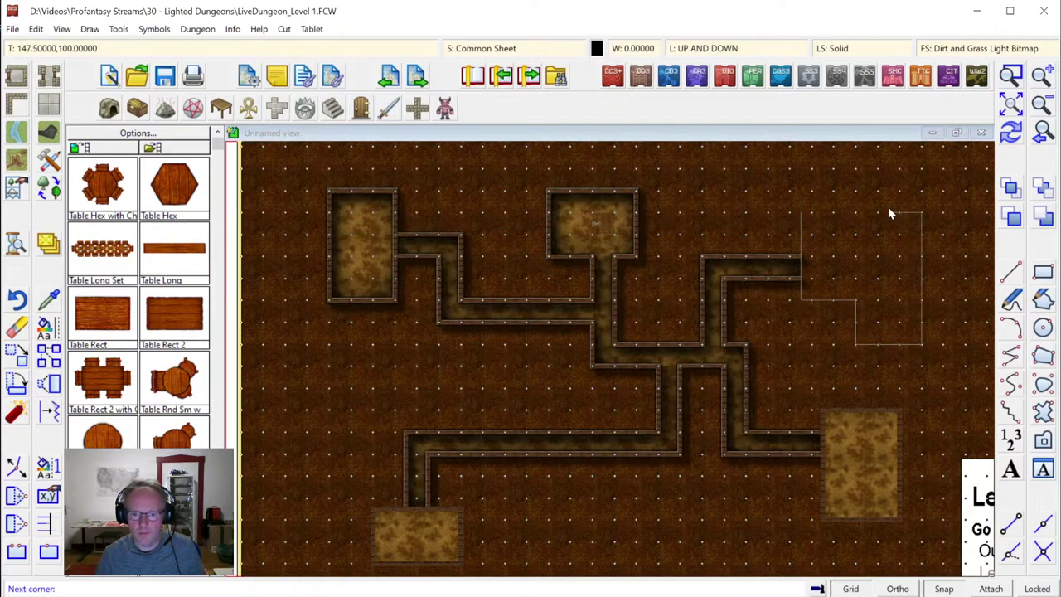
left_click(836, 170)
left_click(836, 212)
right_click(836, 210)
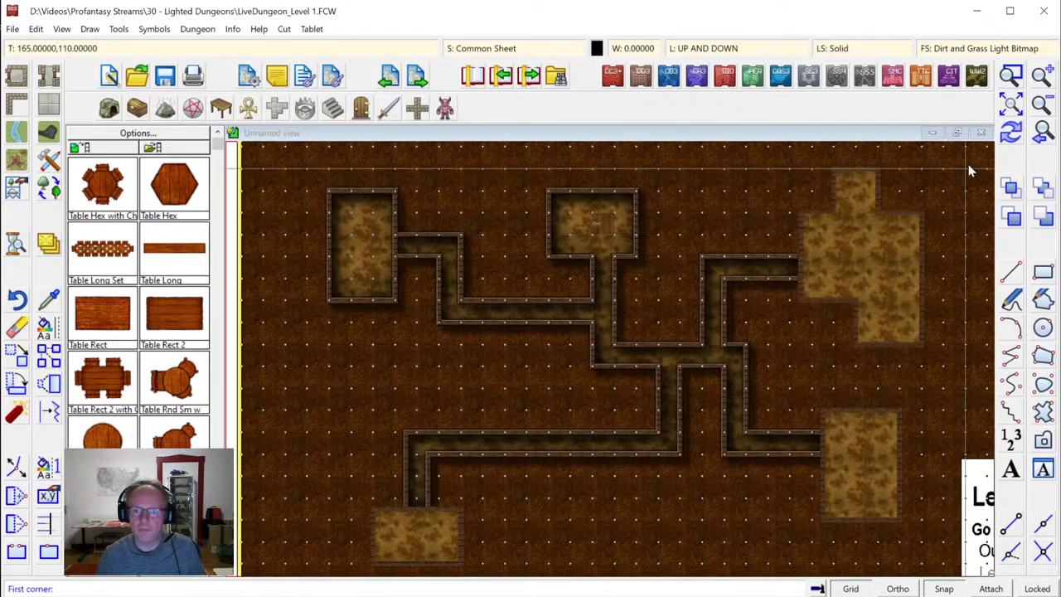
left_click(1011, 136)
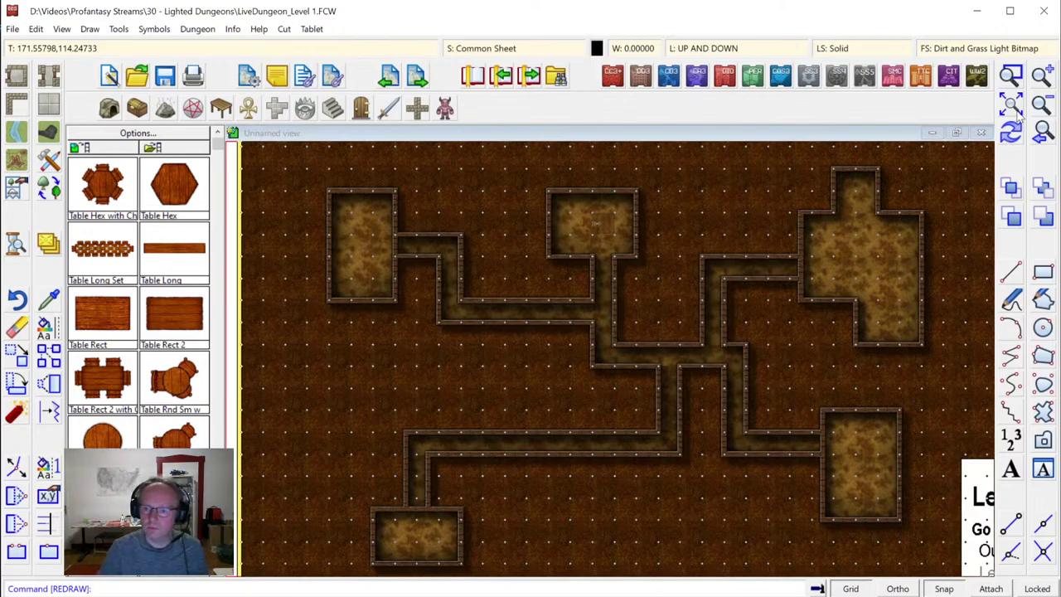
Add a straight vertical corridor linking the horizontal stretch of the northwest corridor with the southwest corridor below it
left_click(1018, 114)
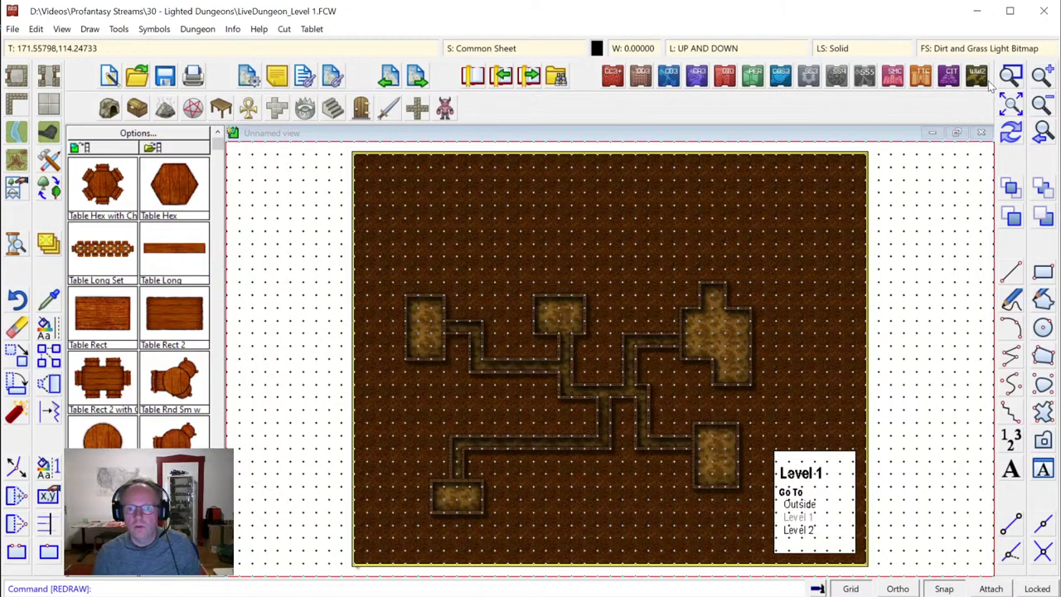
left_click(1011, 76)
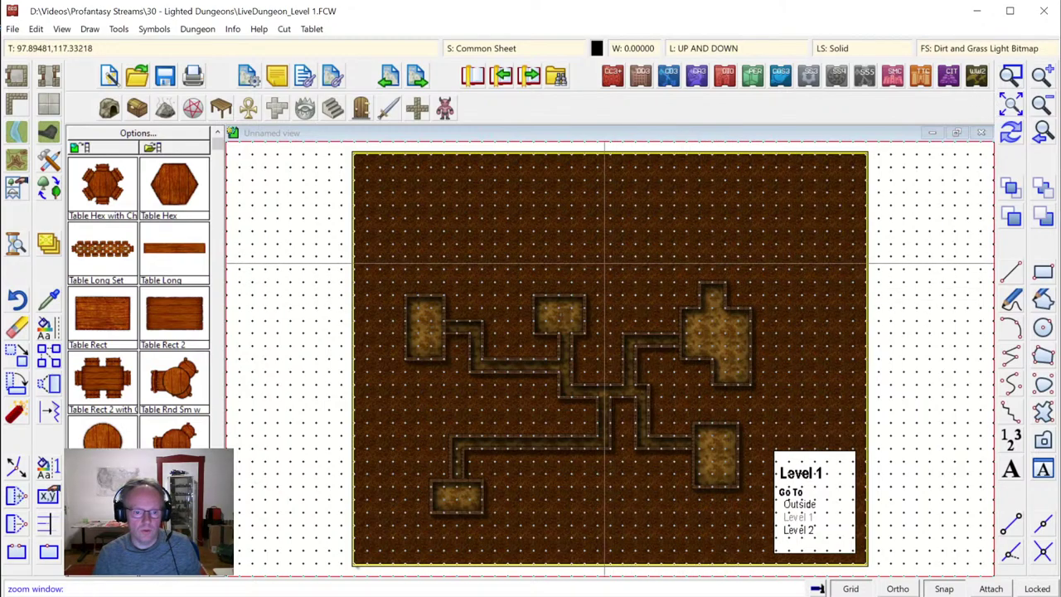
left_click(575, 258)
left_click(763, 389)
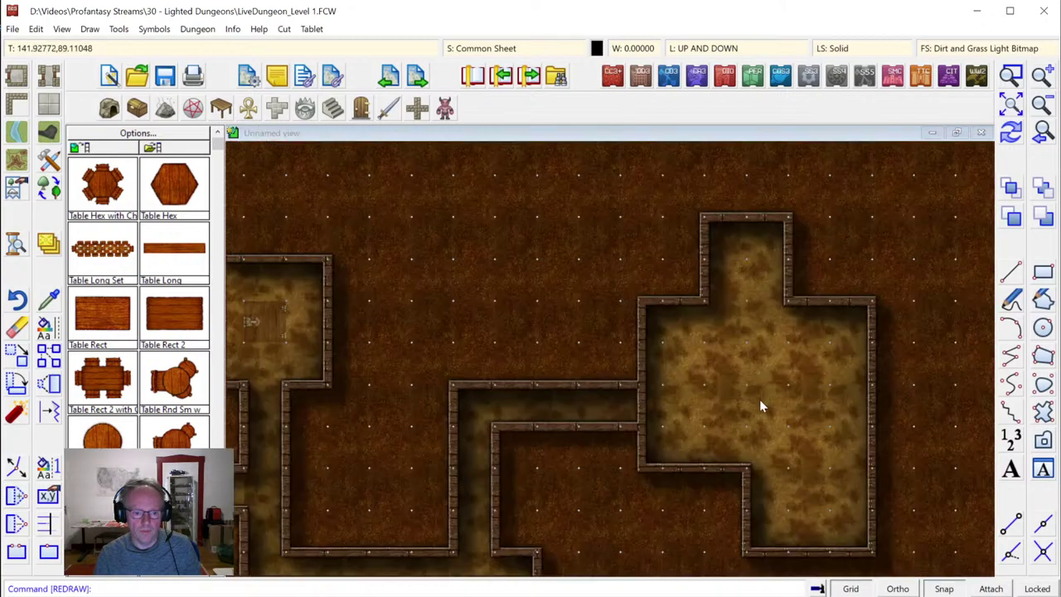
left_click(1010, 104)
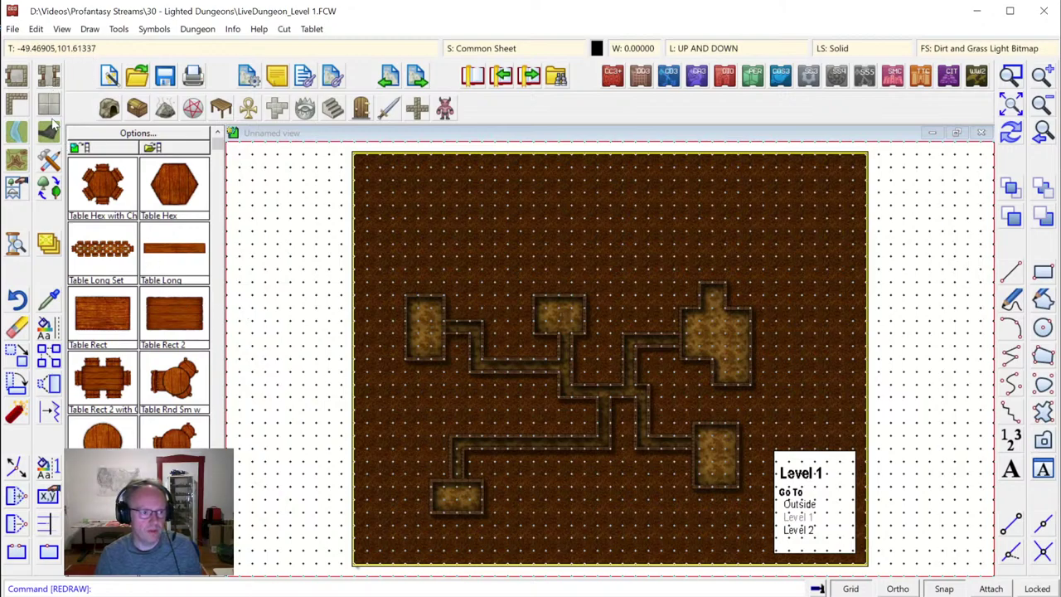
left_click(50, 76)
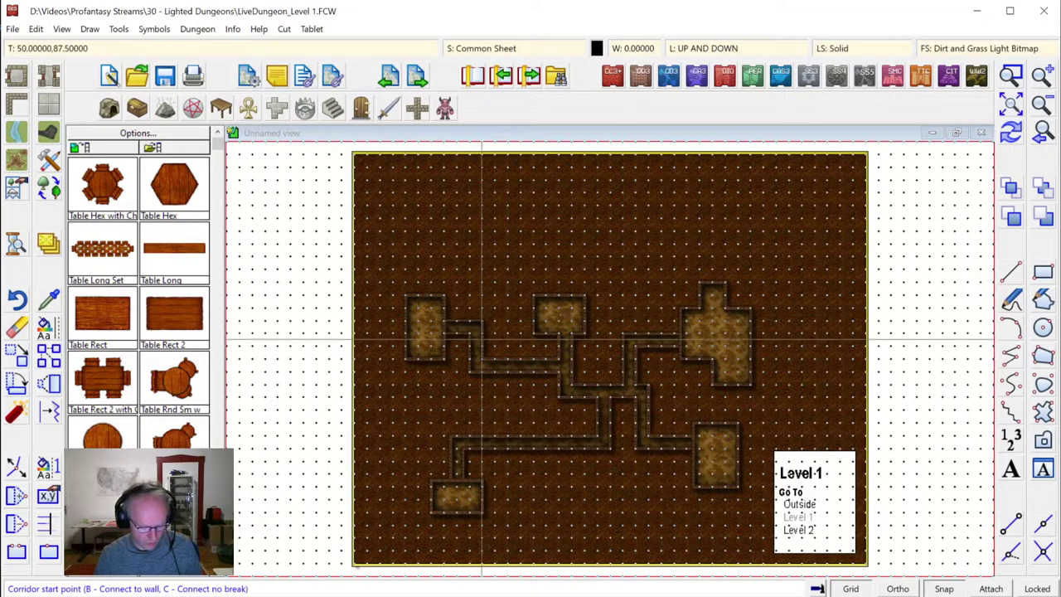
left_click(502, 374)
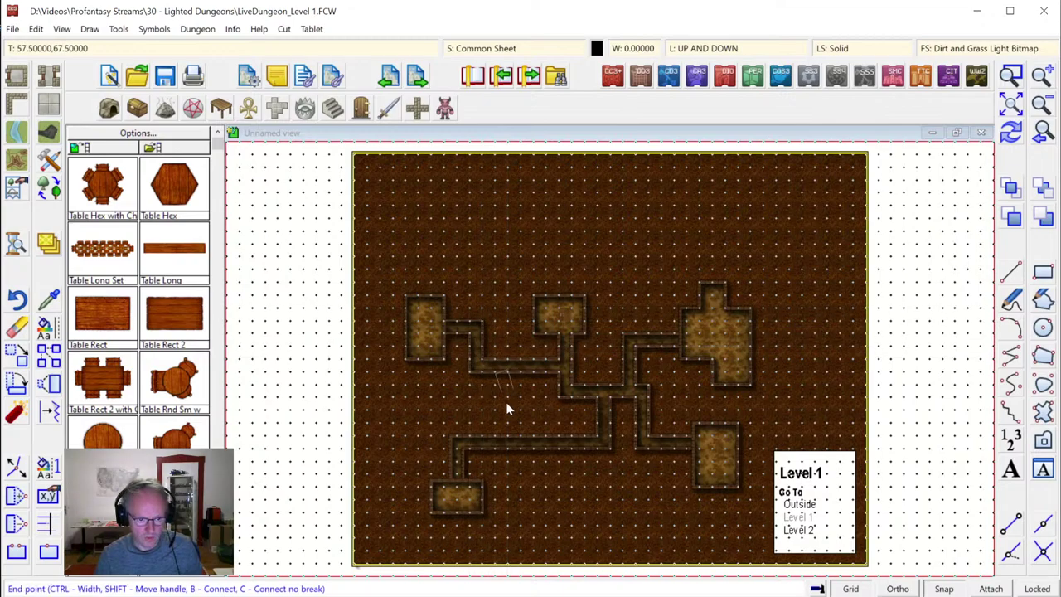
left_click(502, 436)
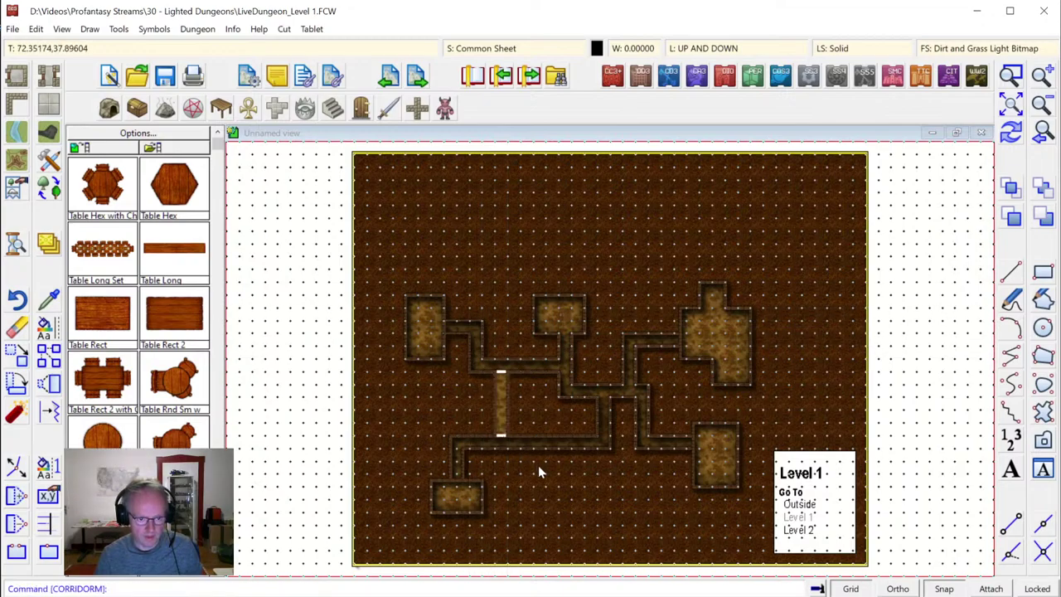
Add a corridor running south from the southwest corridor, turning west into the southwest room's east wall
left_click(538, 450)
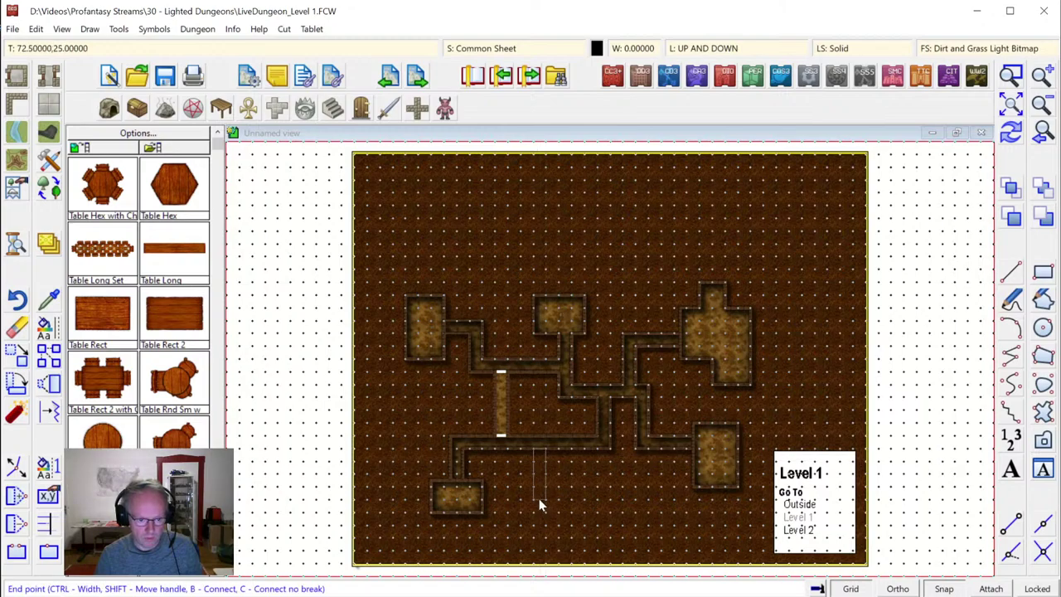
left_click(538, 498)
left_click(480, 499)
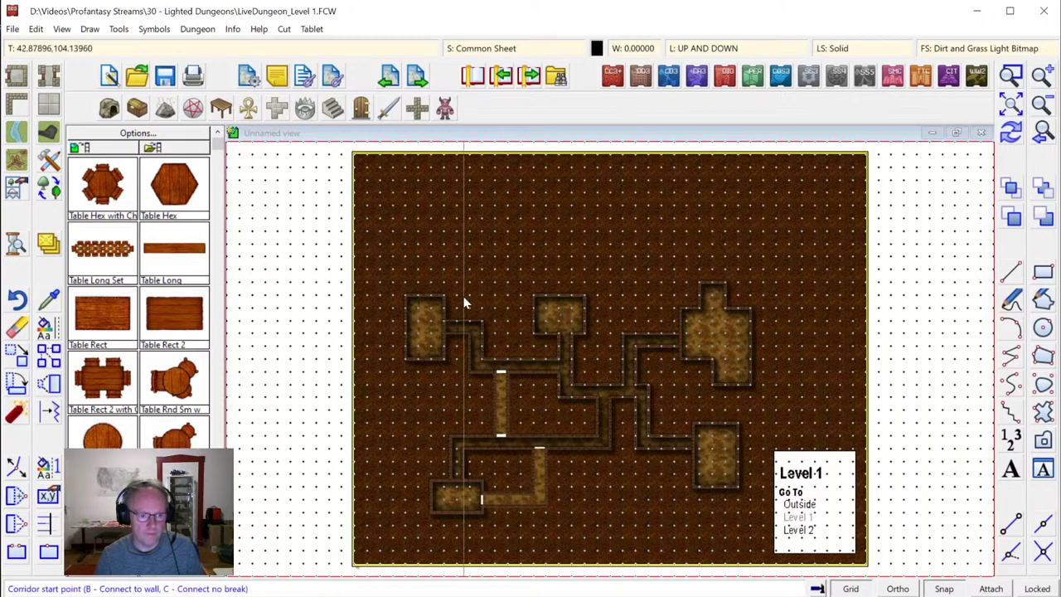
Add a corridor from the northwest room's north wall, running up, east and down into the north wall of the north-central room
left_click(425, 293)
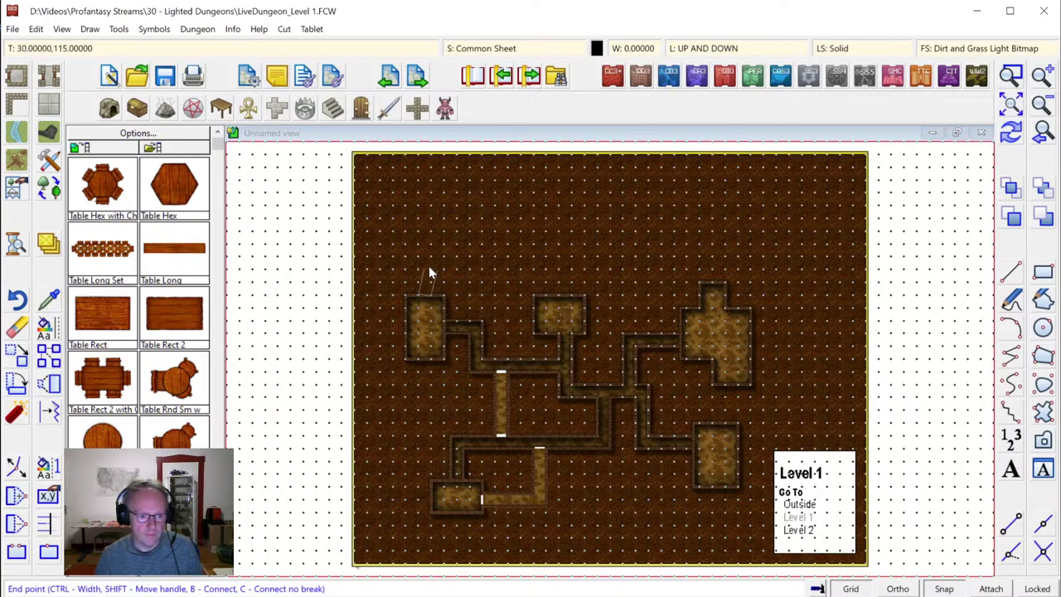
left_click(426, 267)
left_click(564, 274)
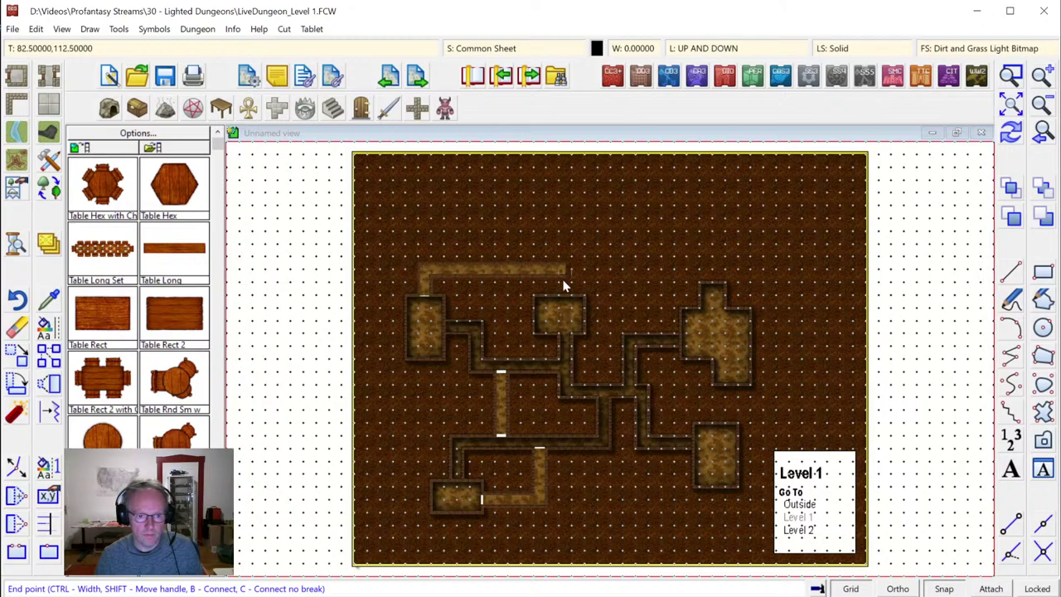
left_click(565, 296)
right_click(566, 300)
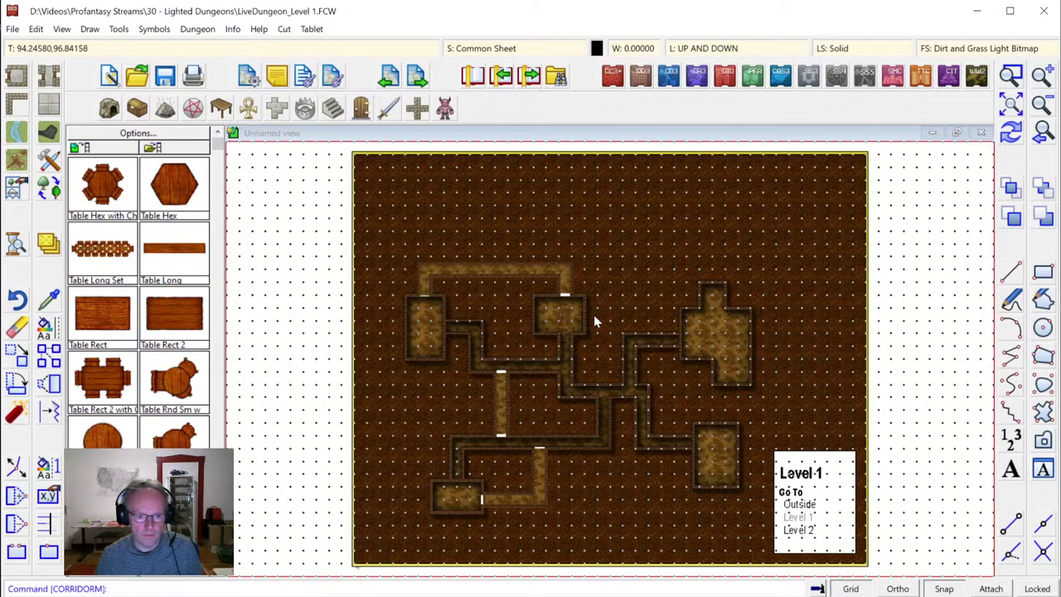
Add a stepped corridor from the north-central room's east wall to the polygonal room's northern alcove and redraw the map
right_click(588, 315)
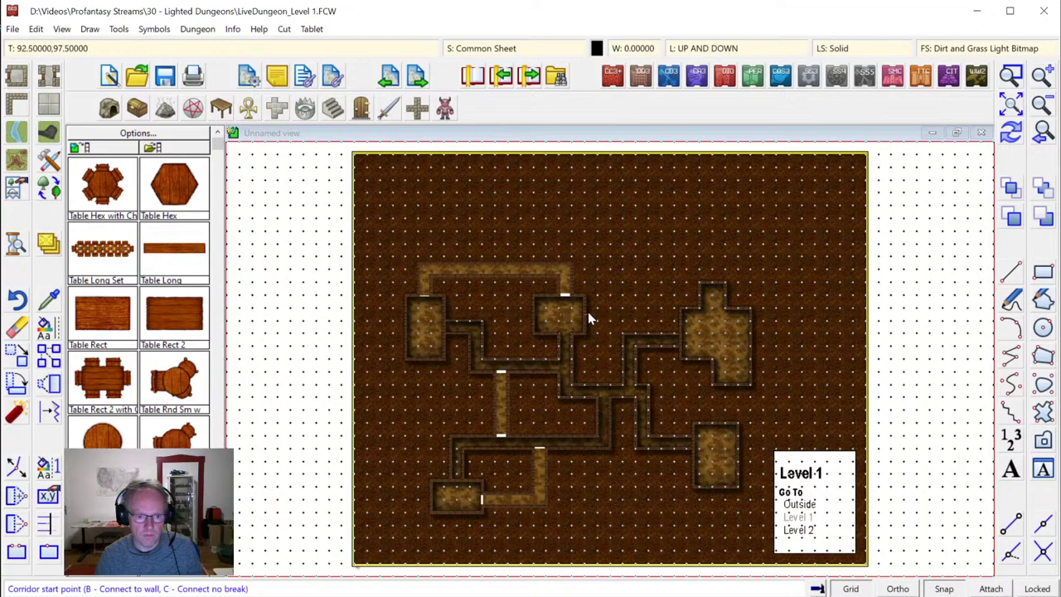
left_click(588, 313)
left_click(645, 320)
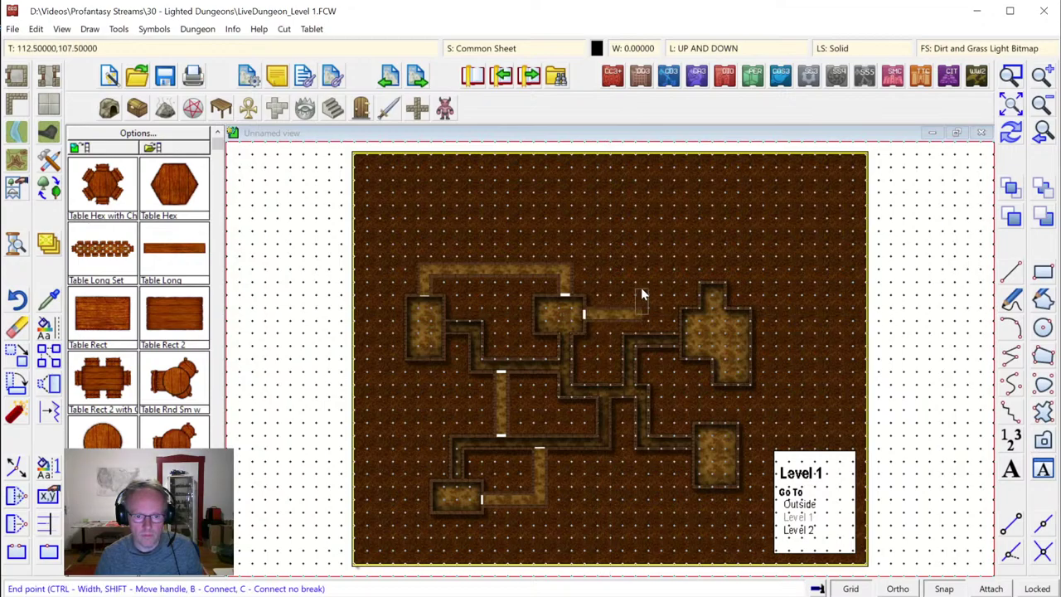
left_click(641, 287)
left_click(698, 289)
right_click(700, 291)
right_click(732, 308)
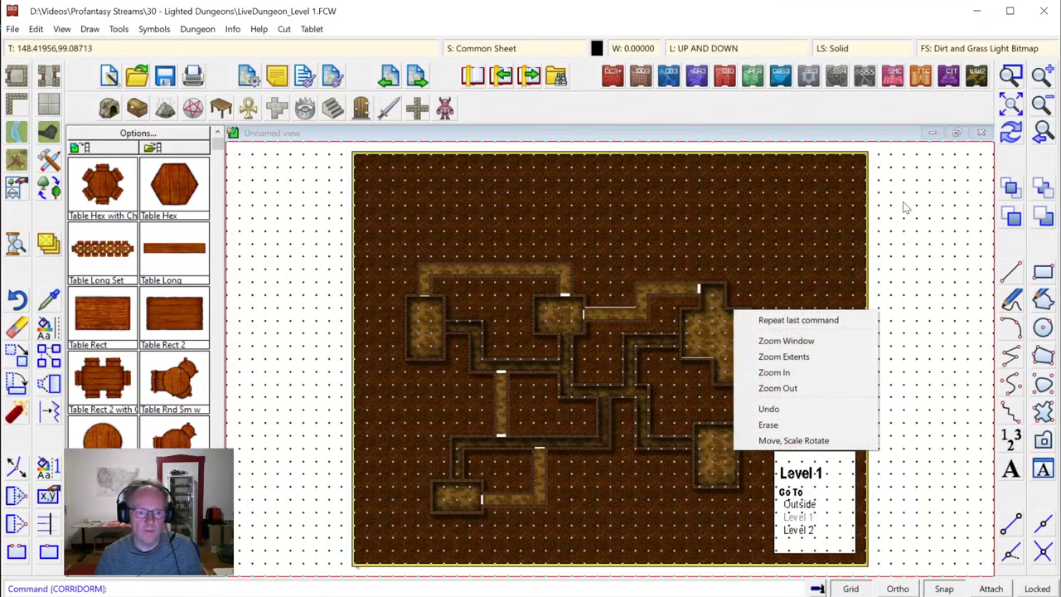
left_click(1013, 131)
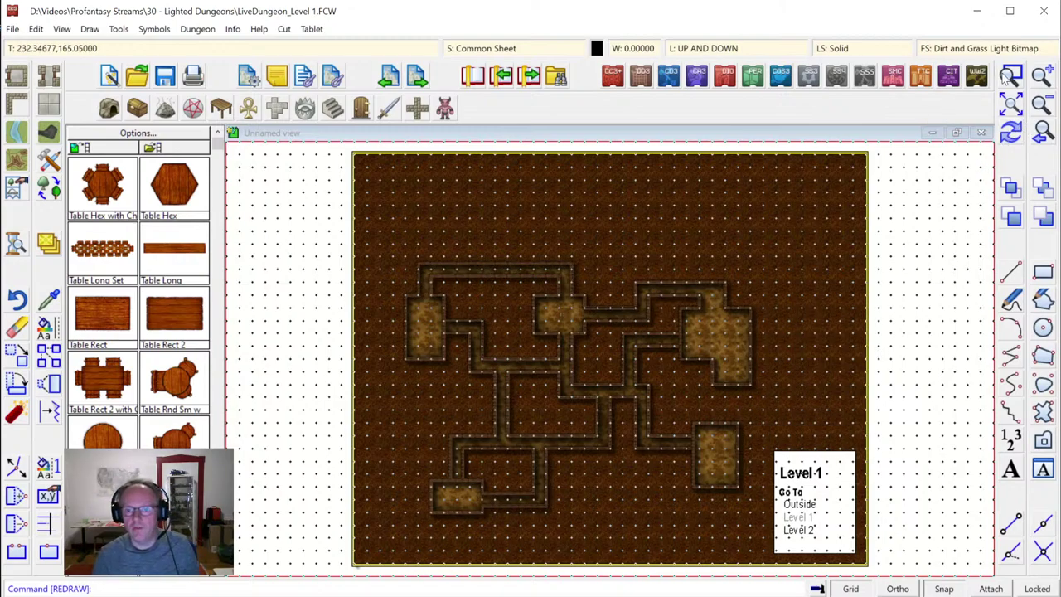
Add a short 5-unit-wide corridor branching north from the corridor between the northwest and north-central rooms, and redraw the map
left_click(1012, 76)
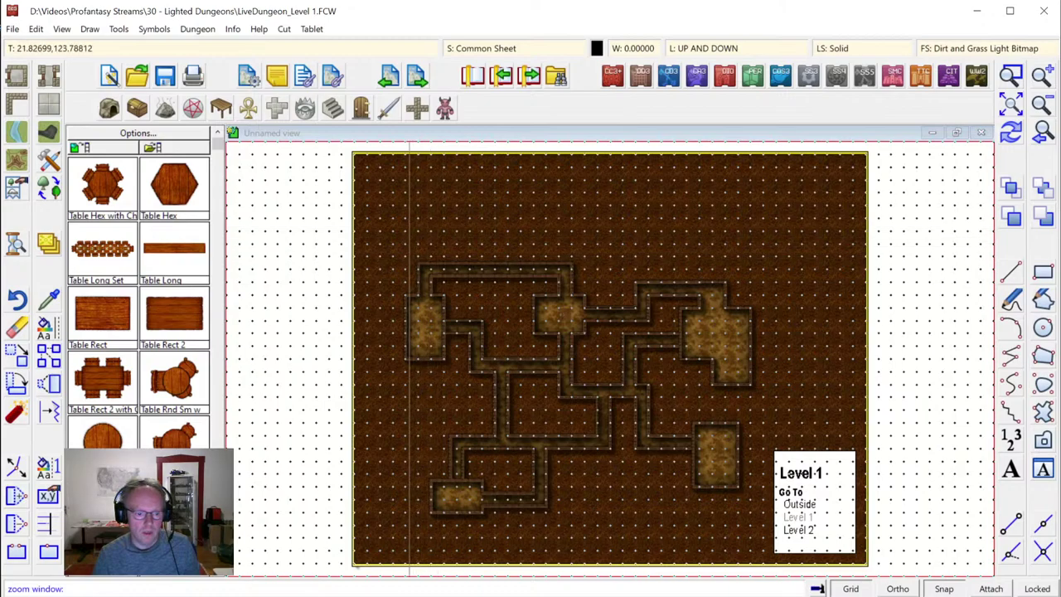
left_click(400, 226)
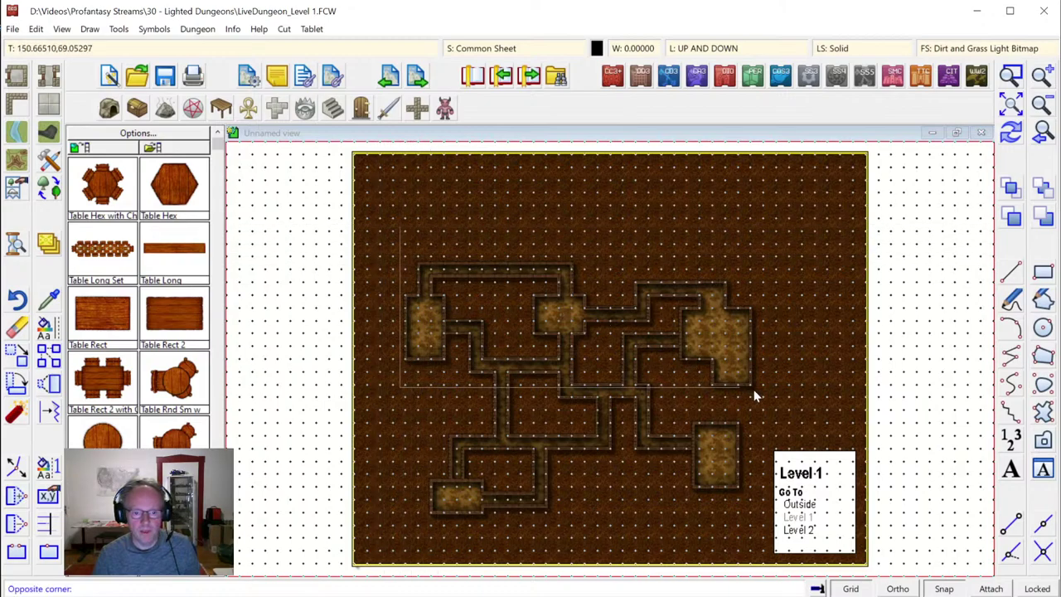
left_click(780, 422)
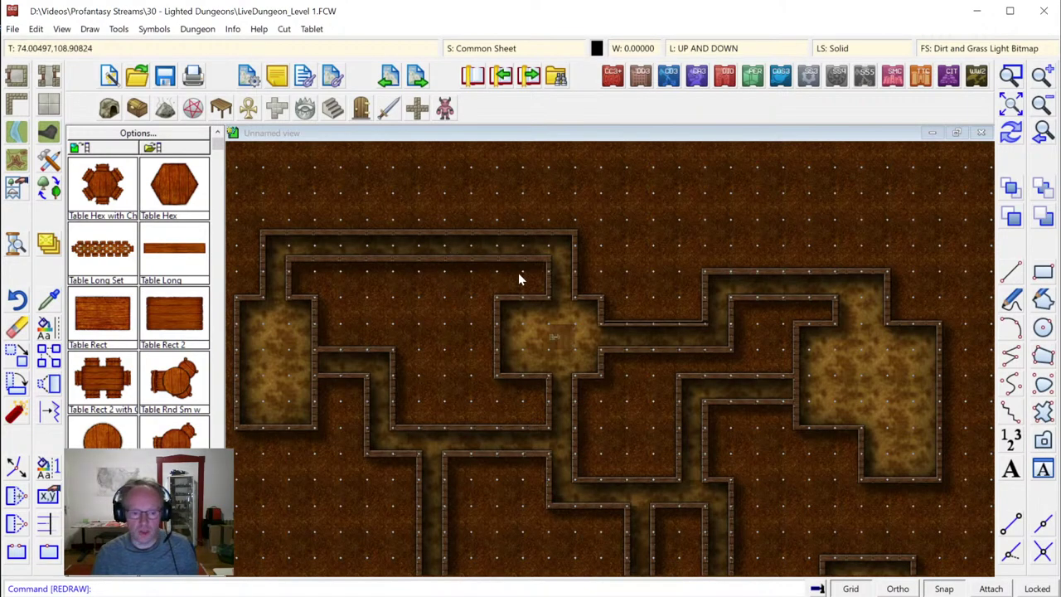
left_click(1043, 104)
left_click(1012, 77)
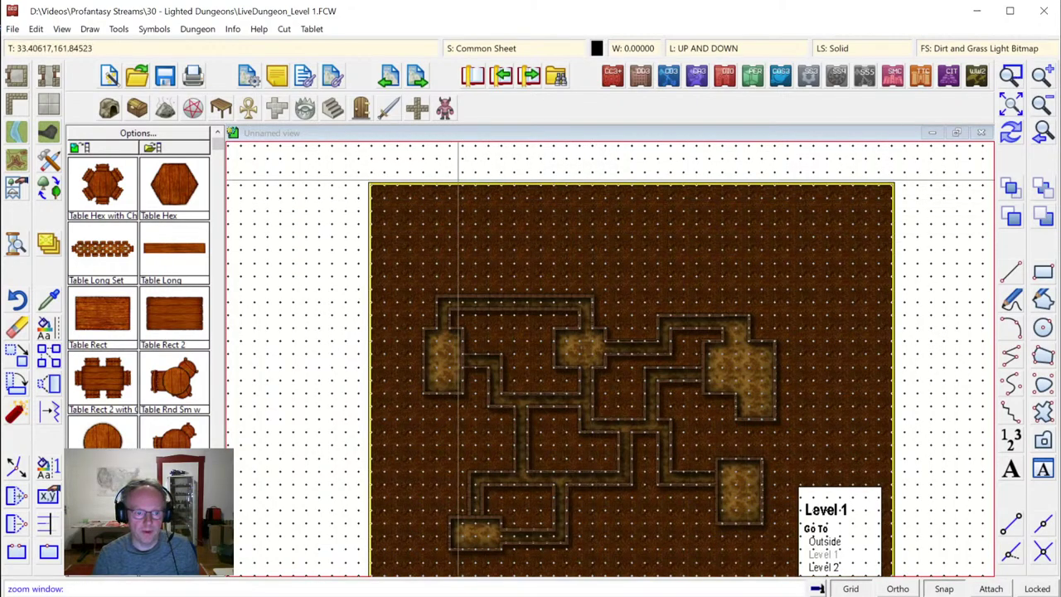
left_click(454, 185)
left_click(602, 323)
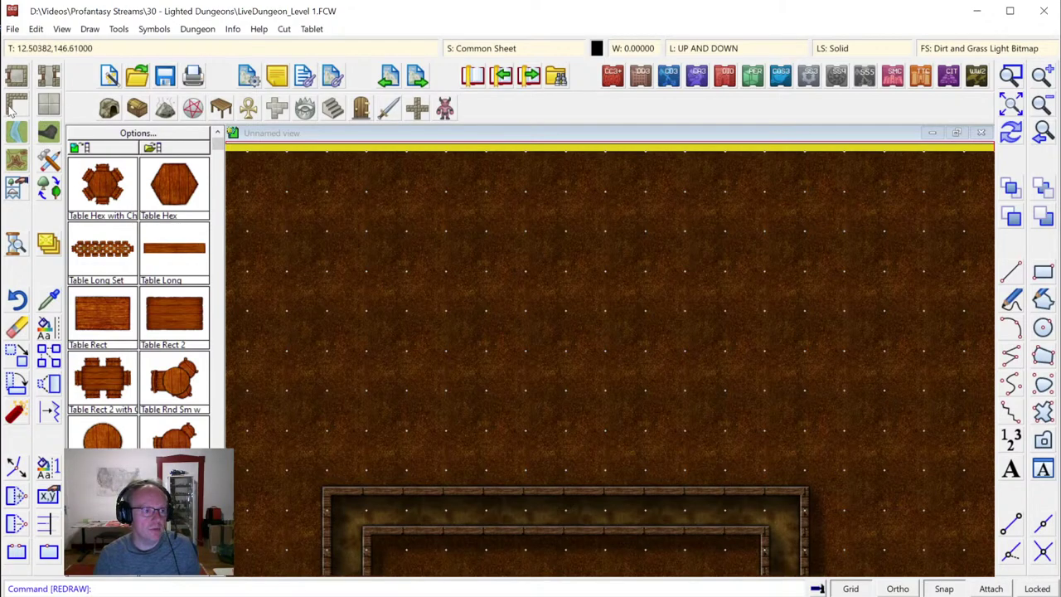
left_click(53, 77)
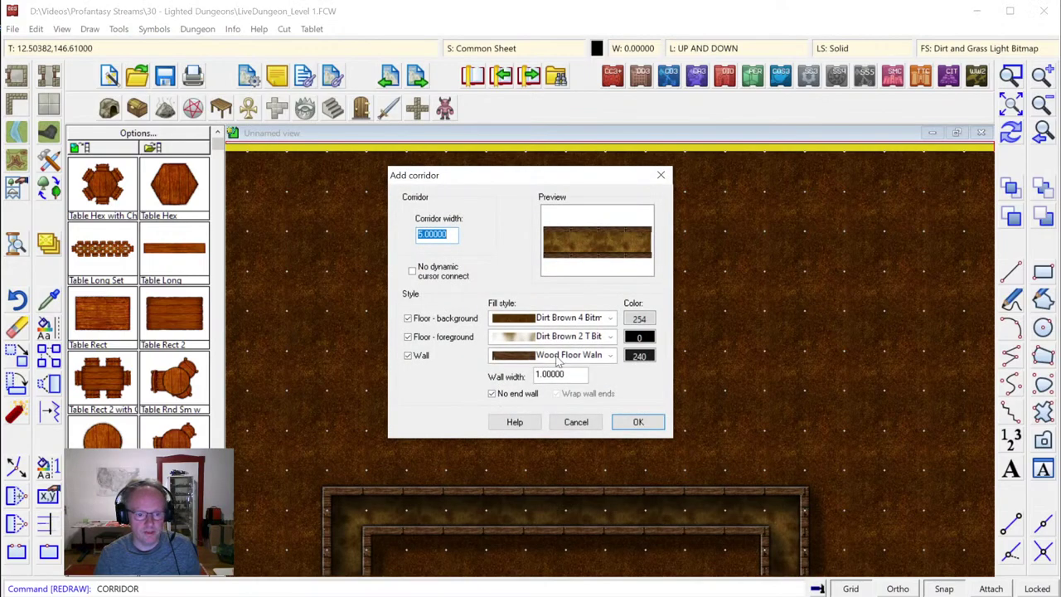
left_click(637, 423)
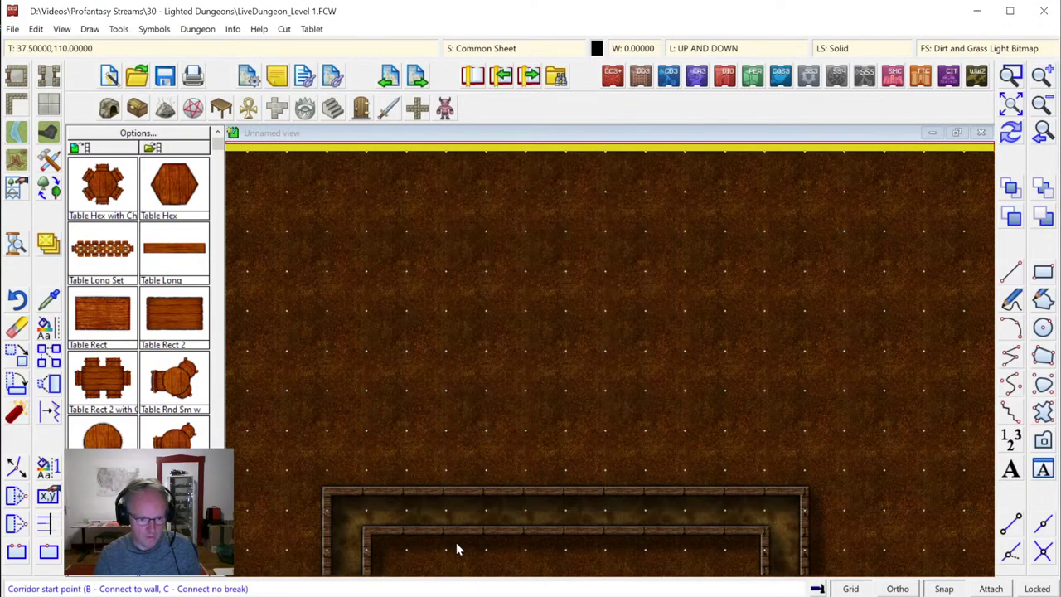
left_click(507, 488)
left_click(500, 393)
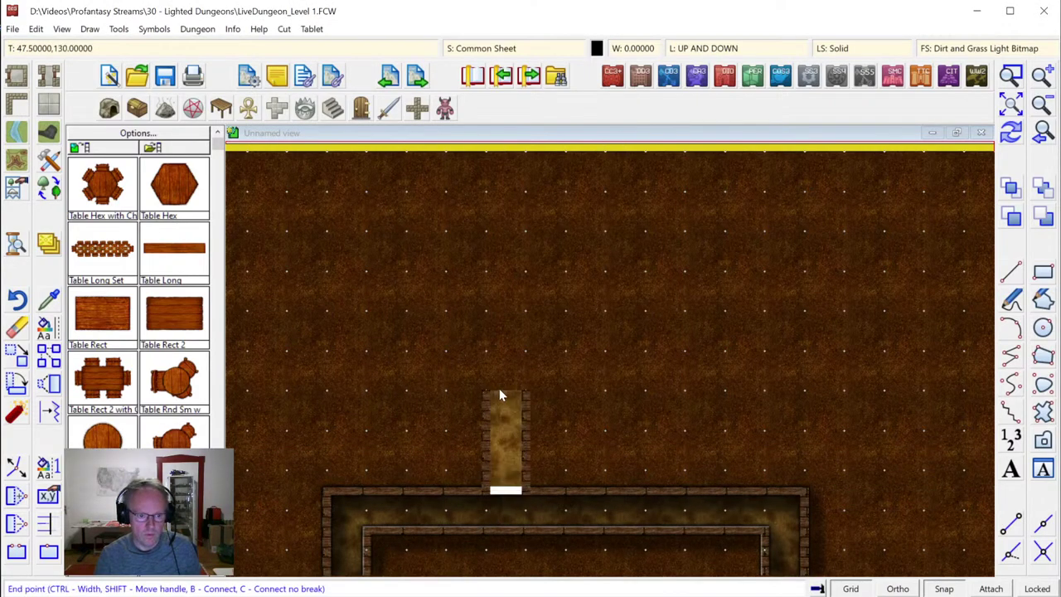
right_click(514, 398)
left_click(1011, 131)
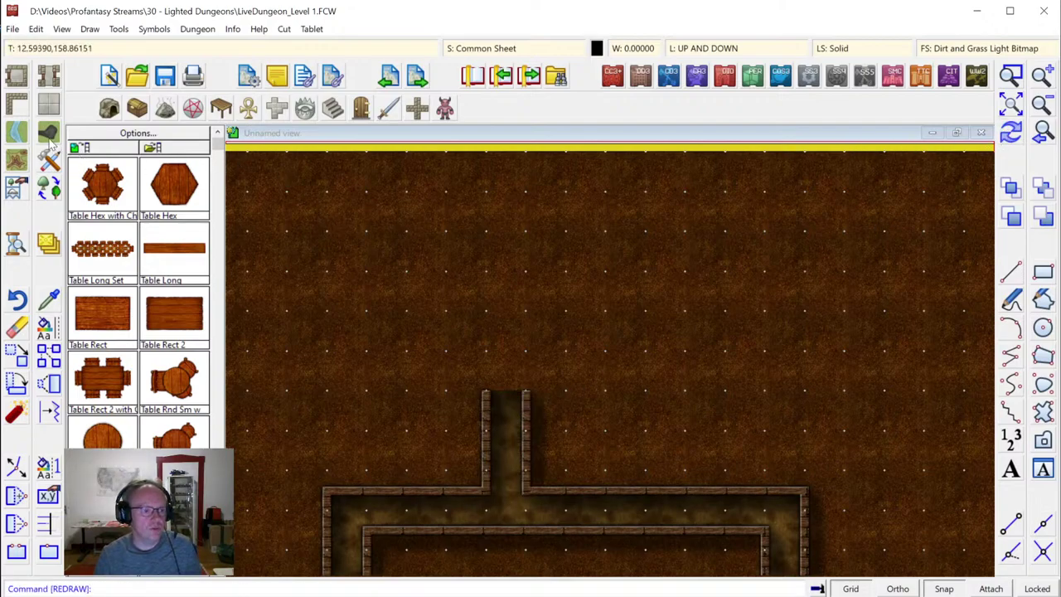
Restart the corridor command with its properties and set the floor background fill to Flagstone G Bitmap
left_click(49, 76)
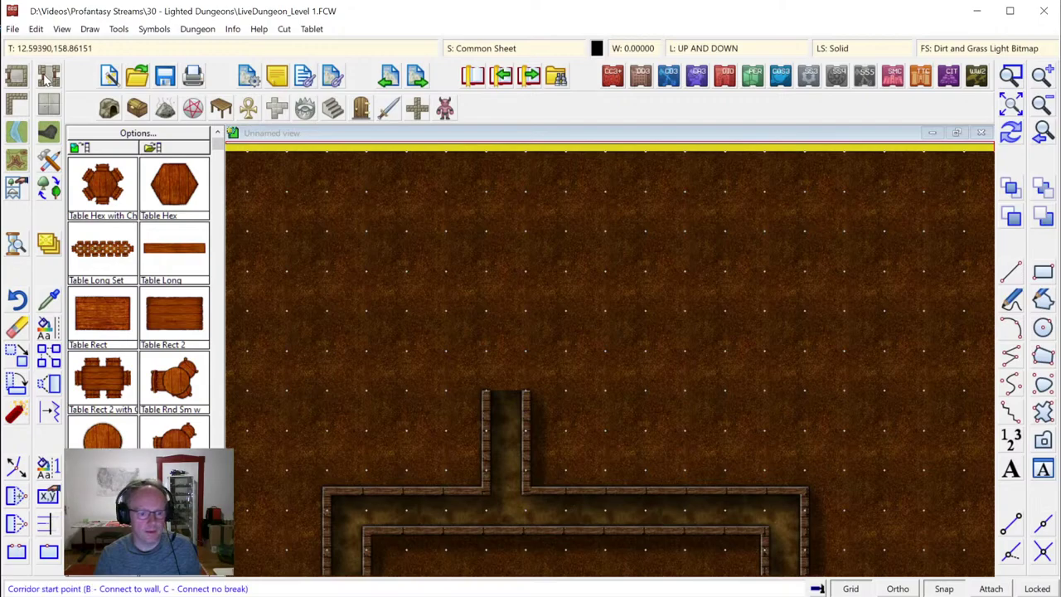
right_click(52, 76)
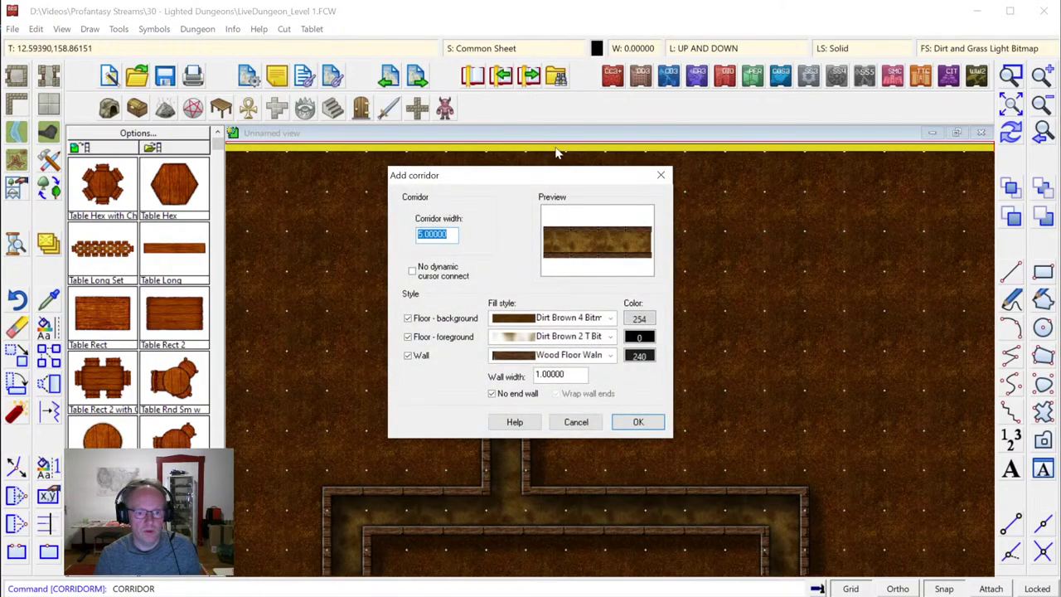
left_click(614, 320)
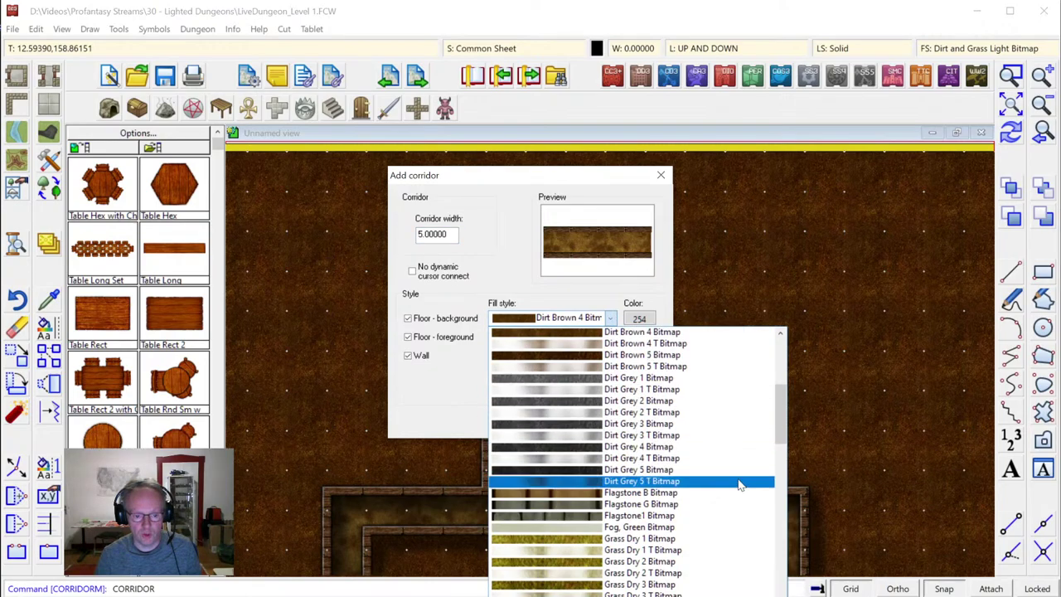
left_click(641, 504)
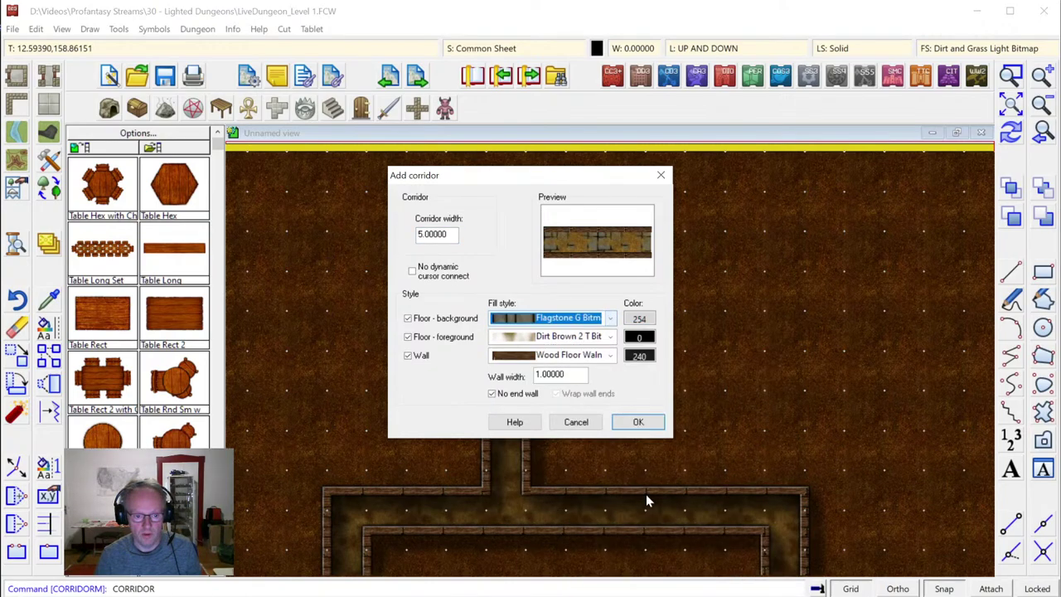
Try Wall Cobble Grey Bitmap as the new corridor's wall fill
left_click(611, 356)
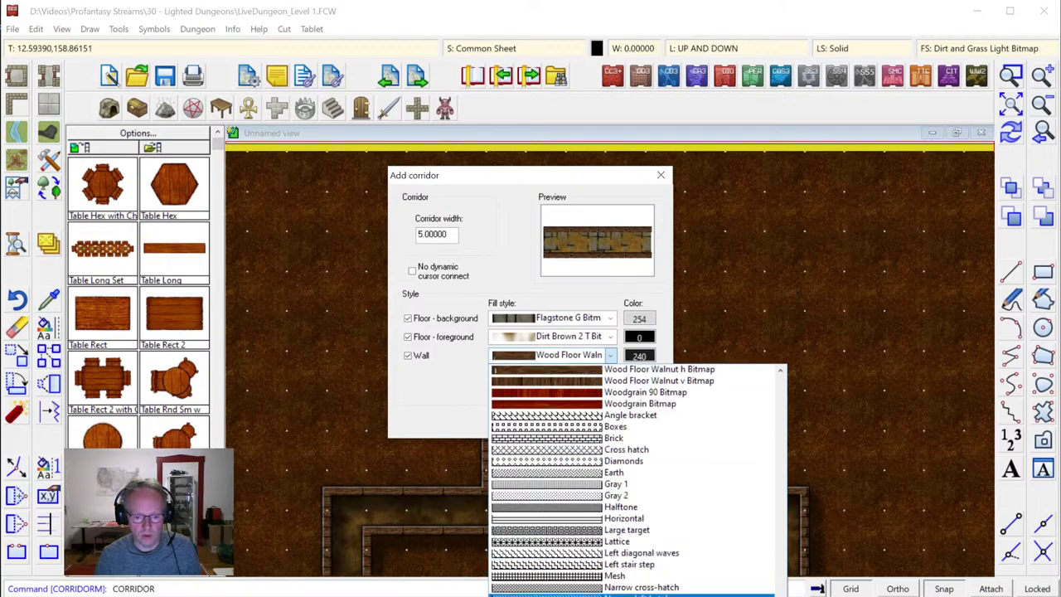
scroll(795, 588, "down", 15)
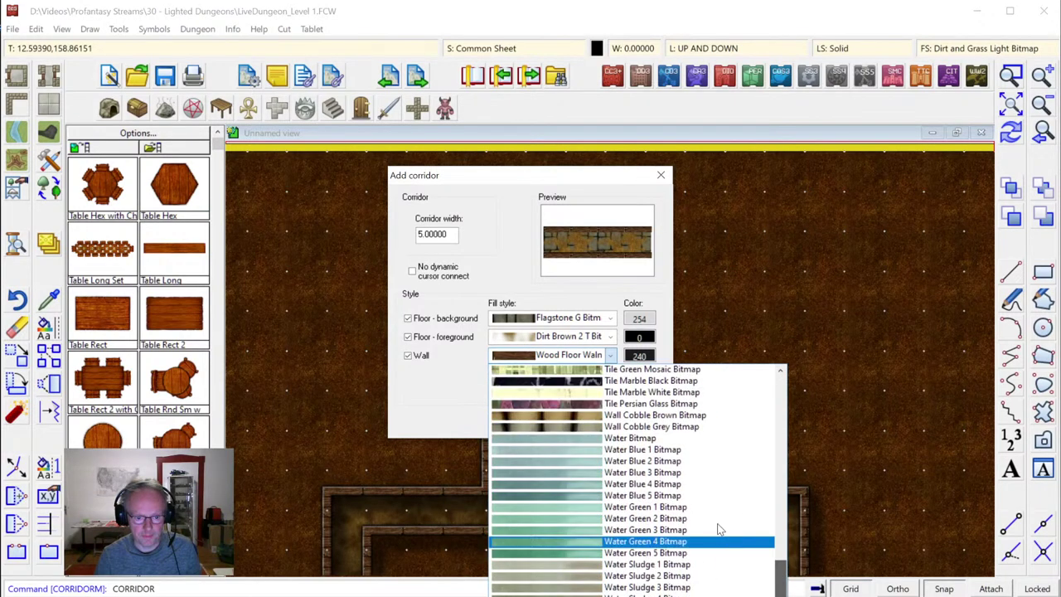
left_click(651, 426)
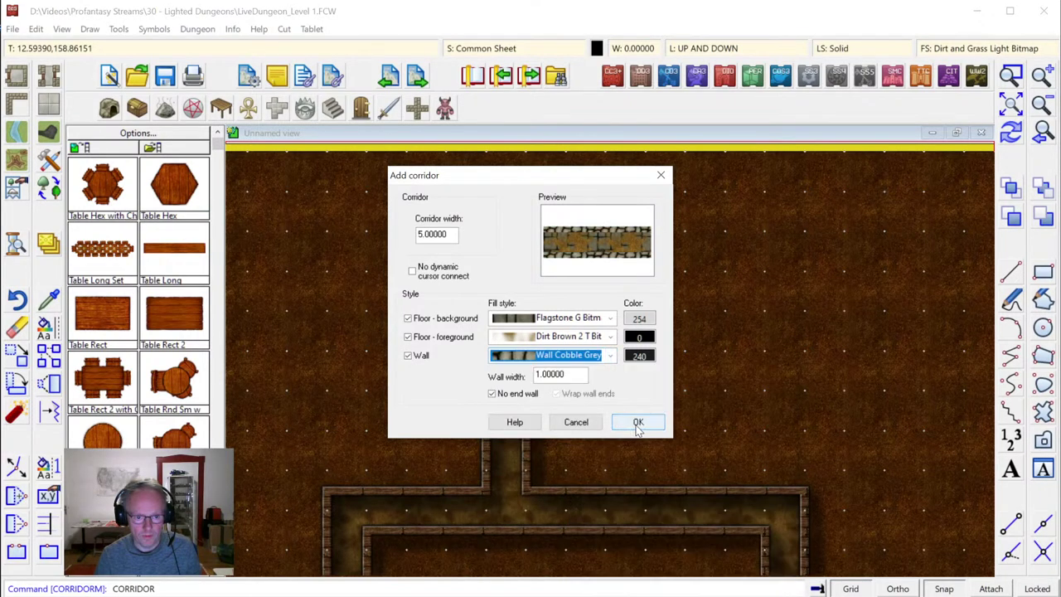
Set the new corridor's wall fill to Tile Marble Black Bitmap and accept the corridor properties
left_click(611, 356)
scroll(792, 592, "up", 1)
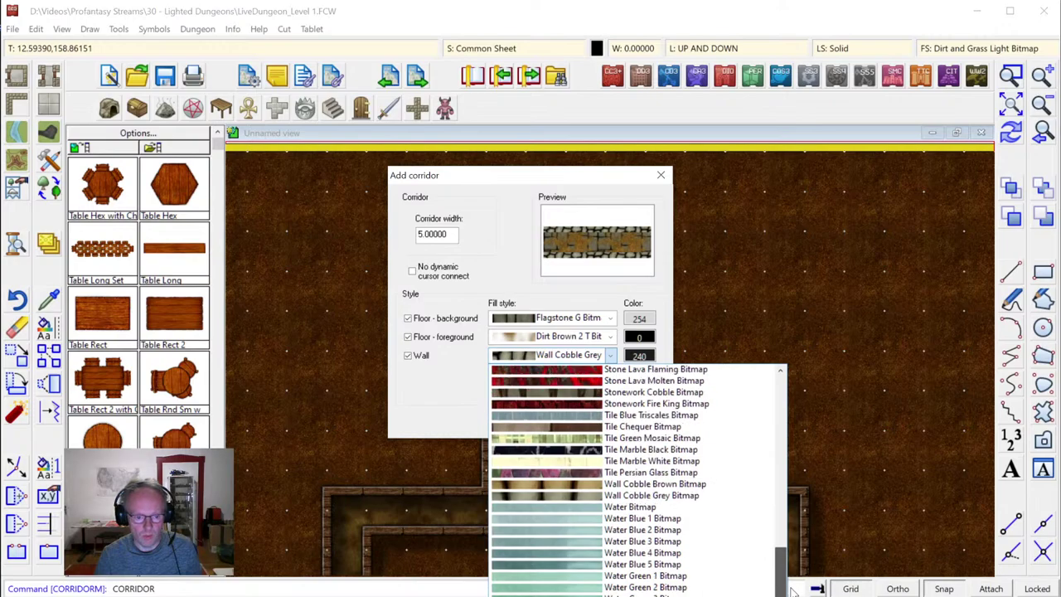
left_click(623, 450)
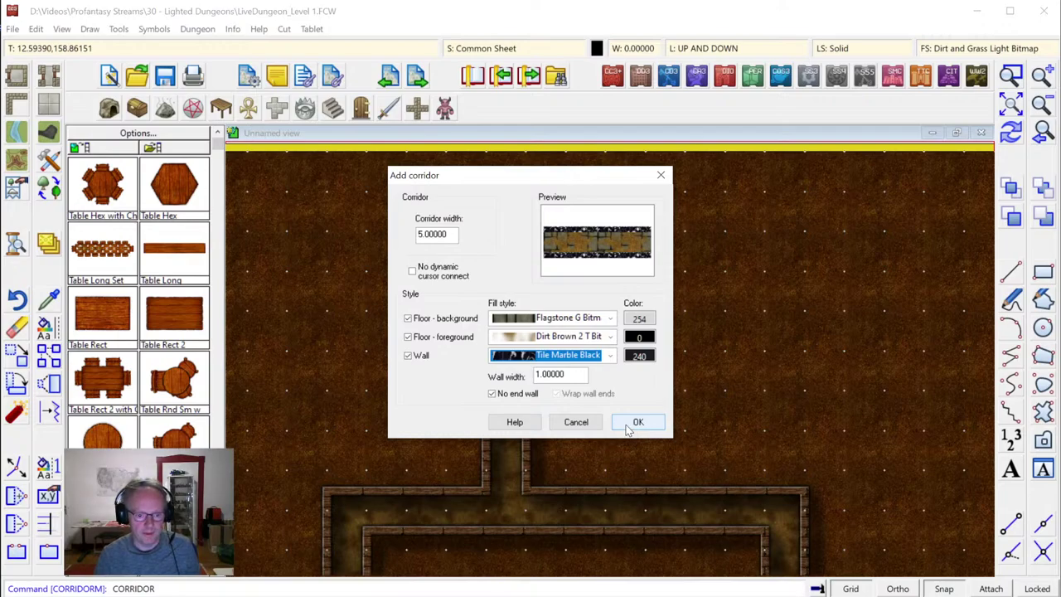
left_click(635, 423)
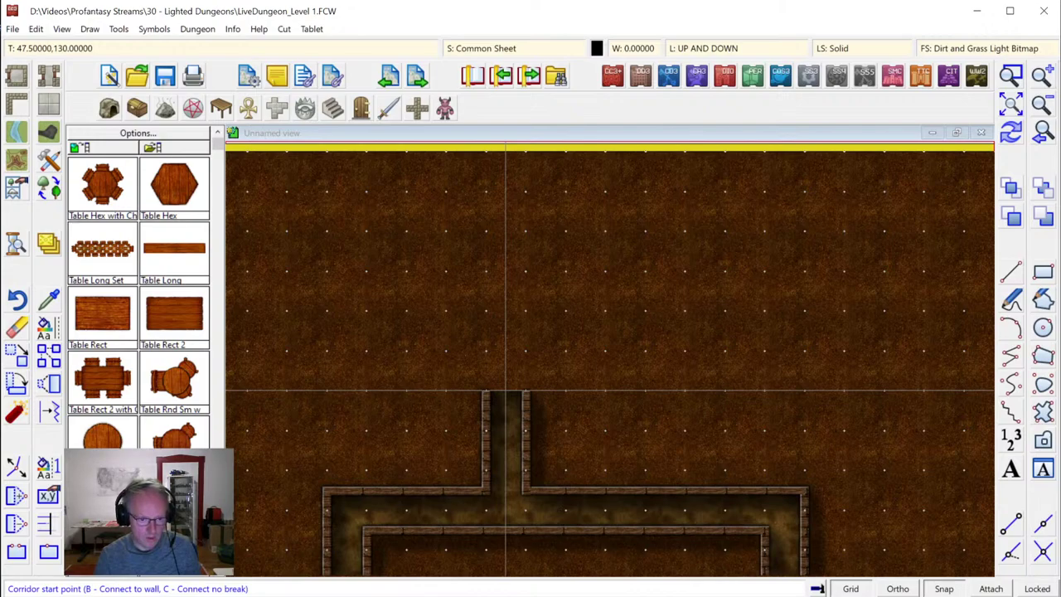
Draw the marble-walled flagstone corridor 20 units north from the end of the short northern branch and redraw the map
left_click(505, 391)
left_click(499, 240)
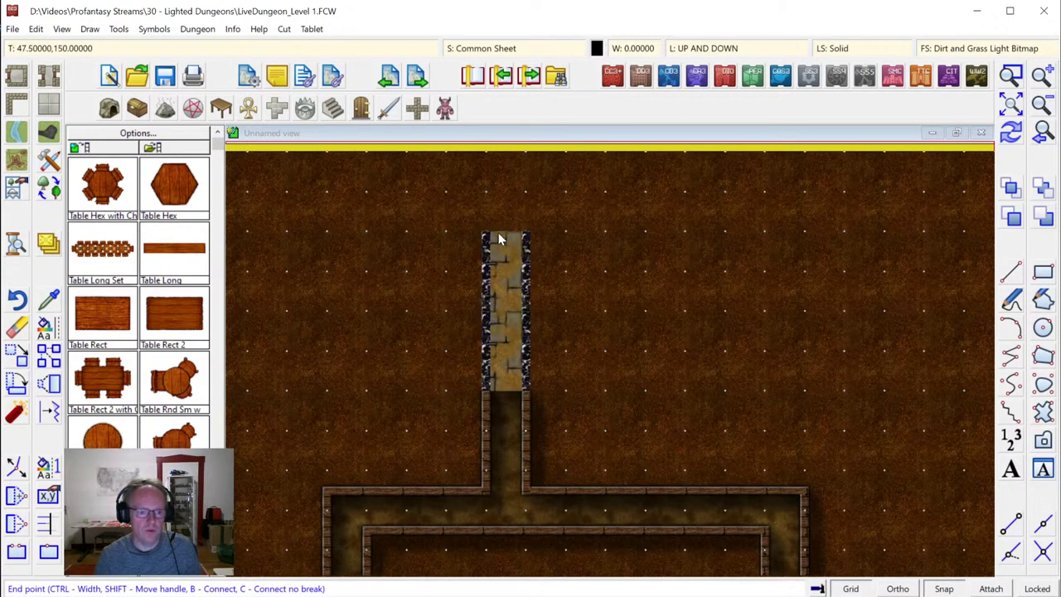
right_click(547, 253)
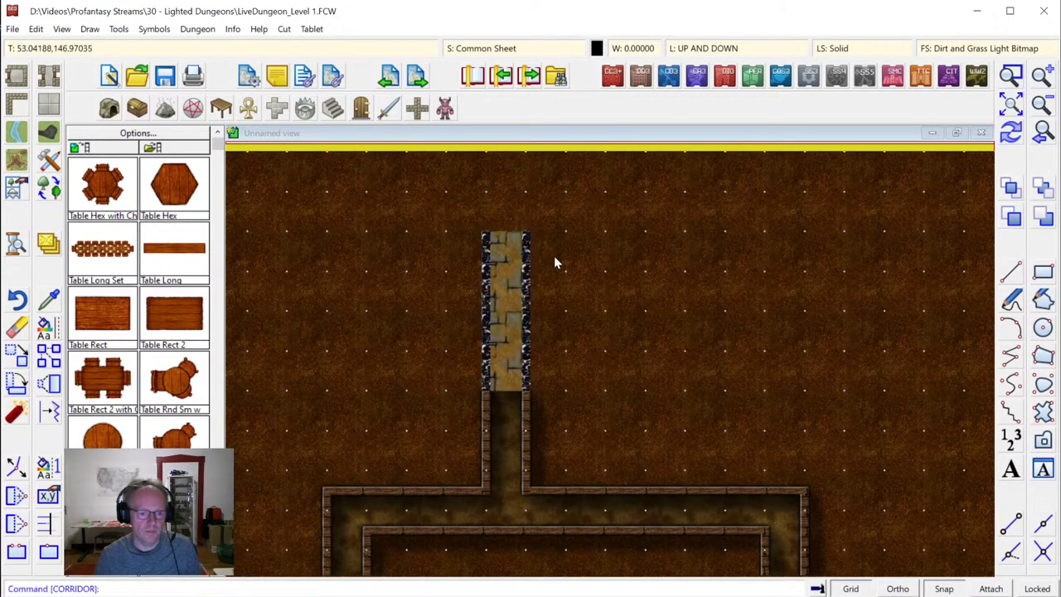
left_click(1013, 130)
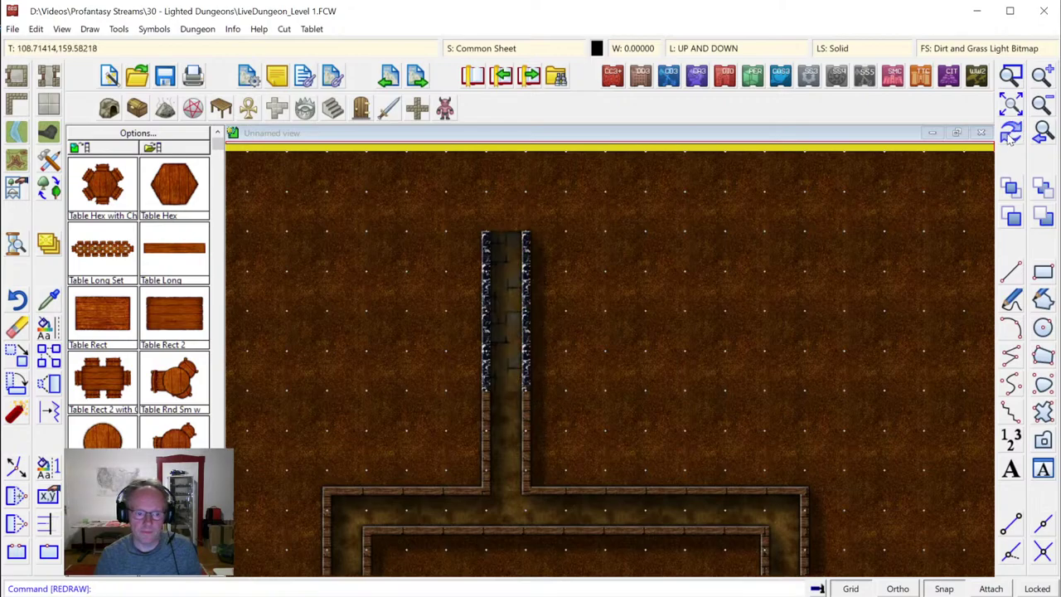
Start a new polygonal room with the floor foreground fill disabled, keeping the flagstone floor background and black marble walls
left_click(1043, 106)
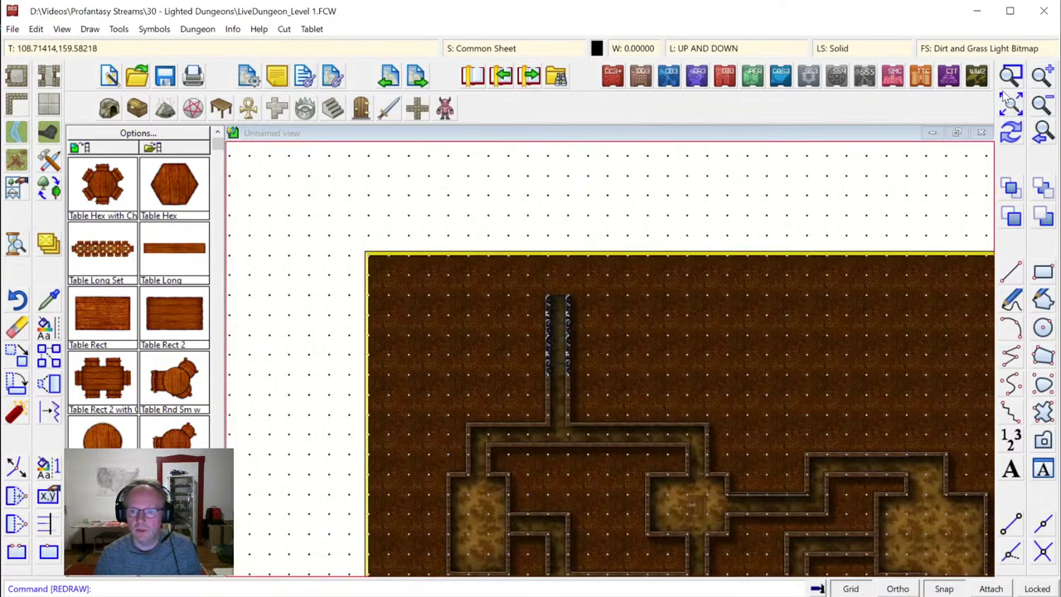
left_click(1010, 103)
left_click(424, 218)
left_click(729, 424)
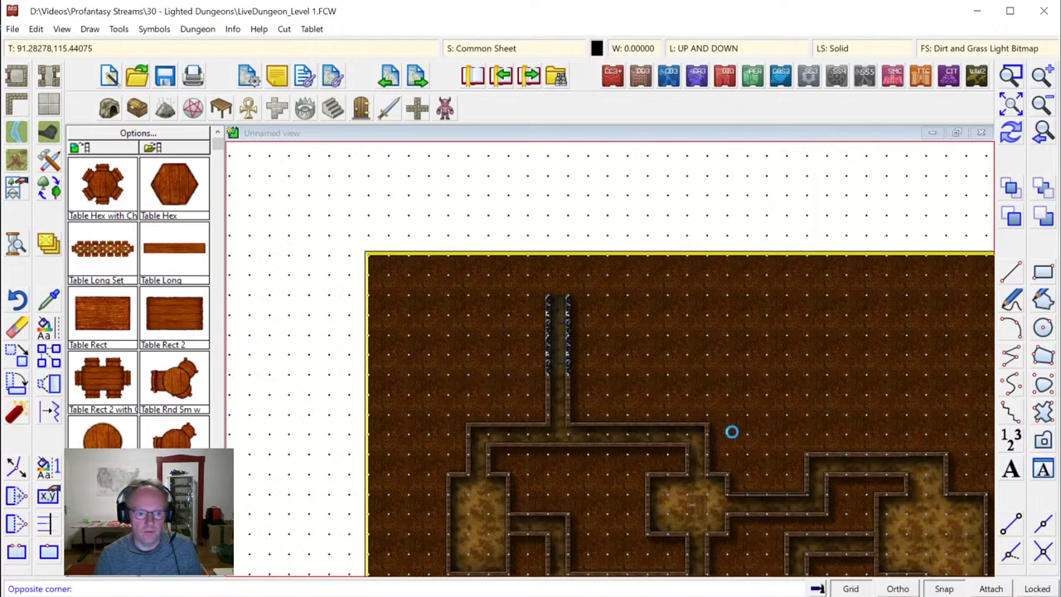
left_click(16, 78)
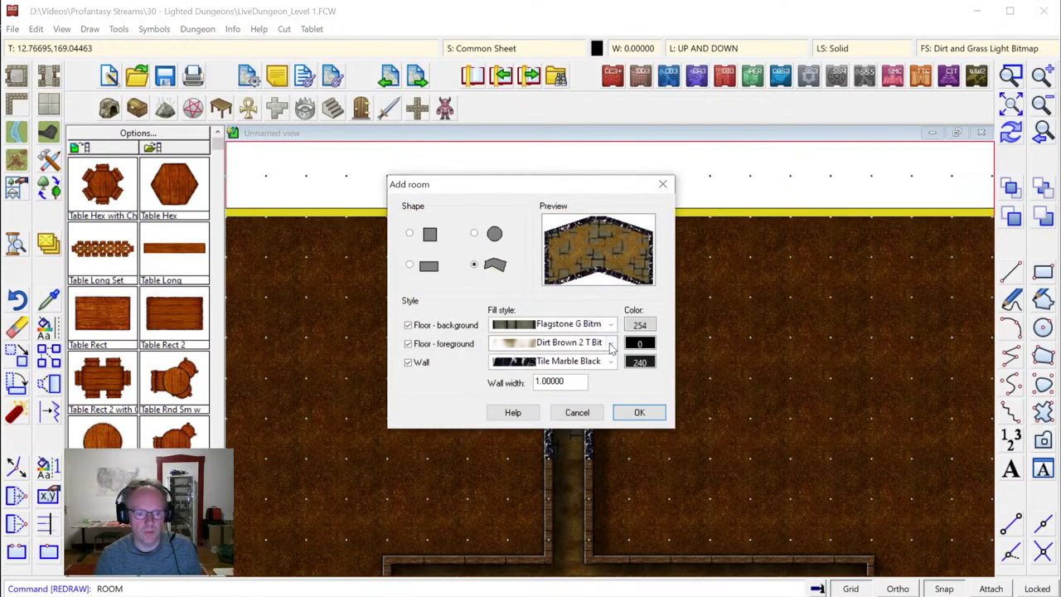
left_click(611, 346)
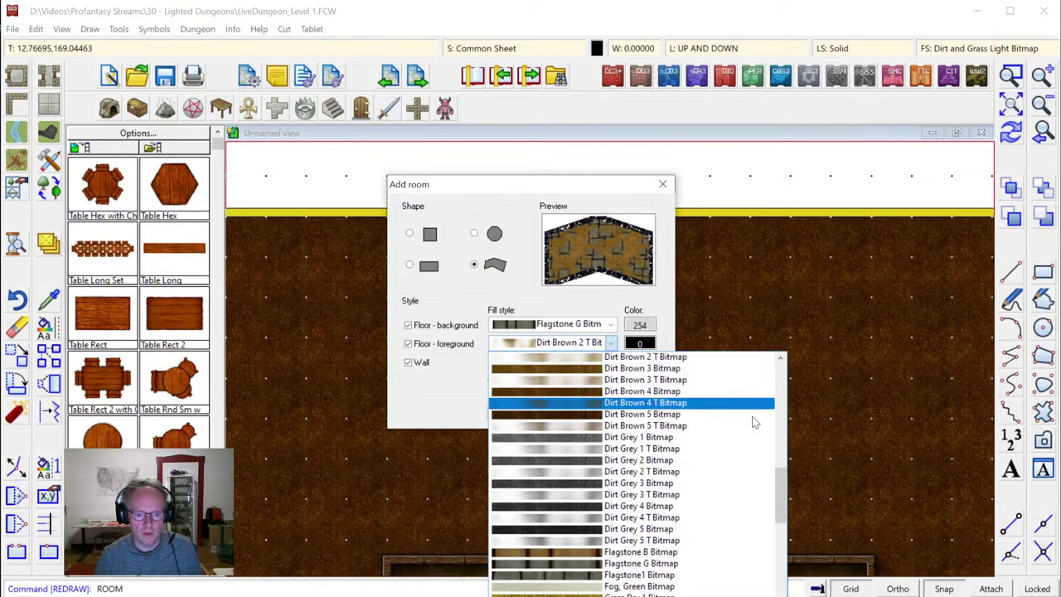
left_click(570, 317)
left_click(428, 343)
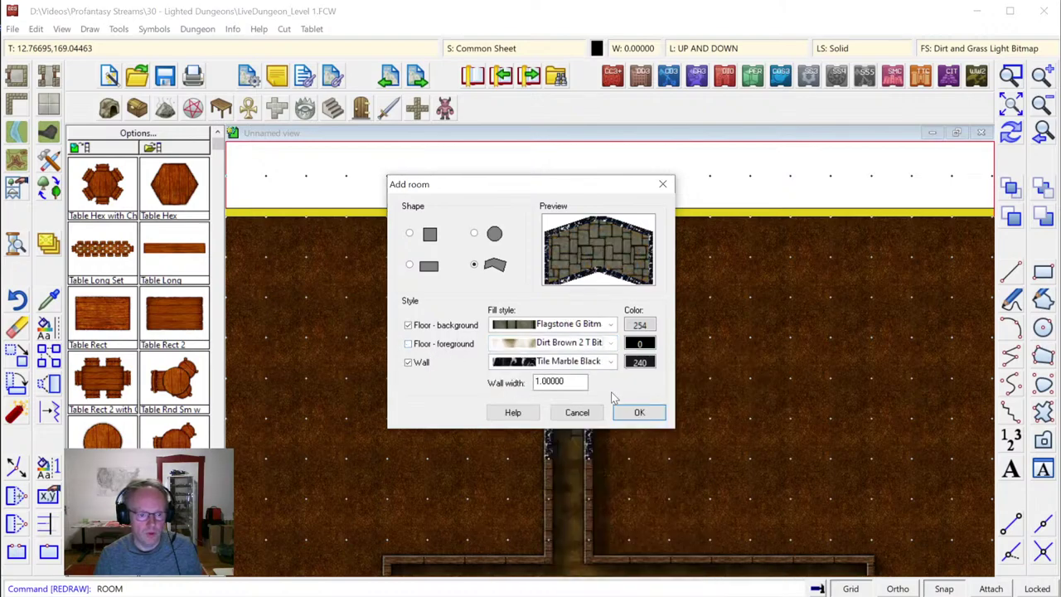
left_click(639, 413)
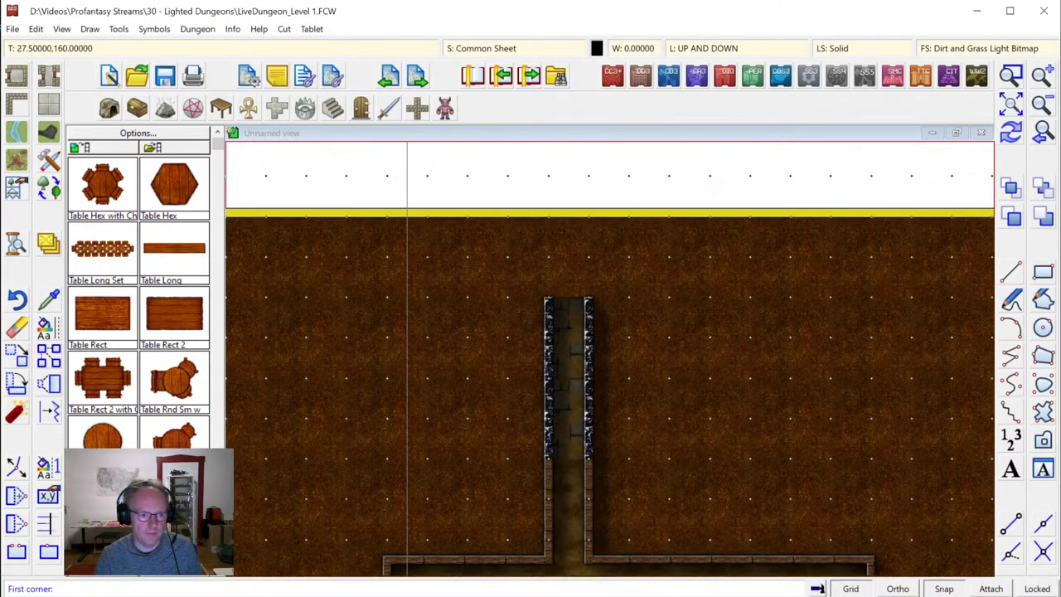
Draw a rectangular room about 35 by 15 units at the stone corridor's north end, extending past the map's northern border, and redraw
left_click(427, 176)
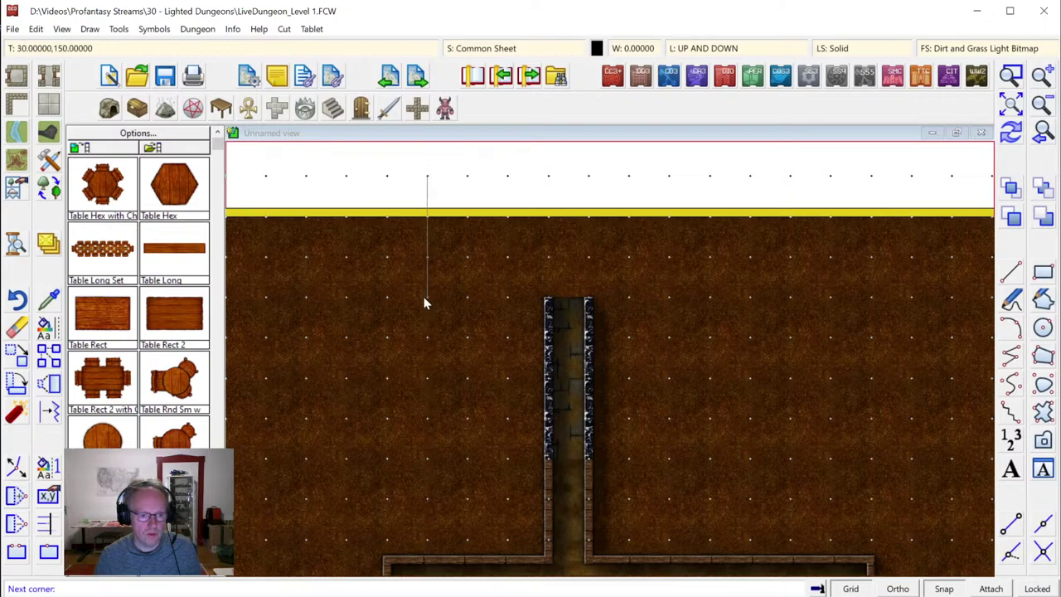
left_click(716, 186)
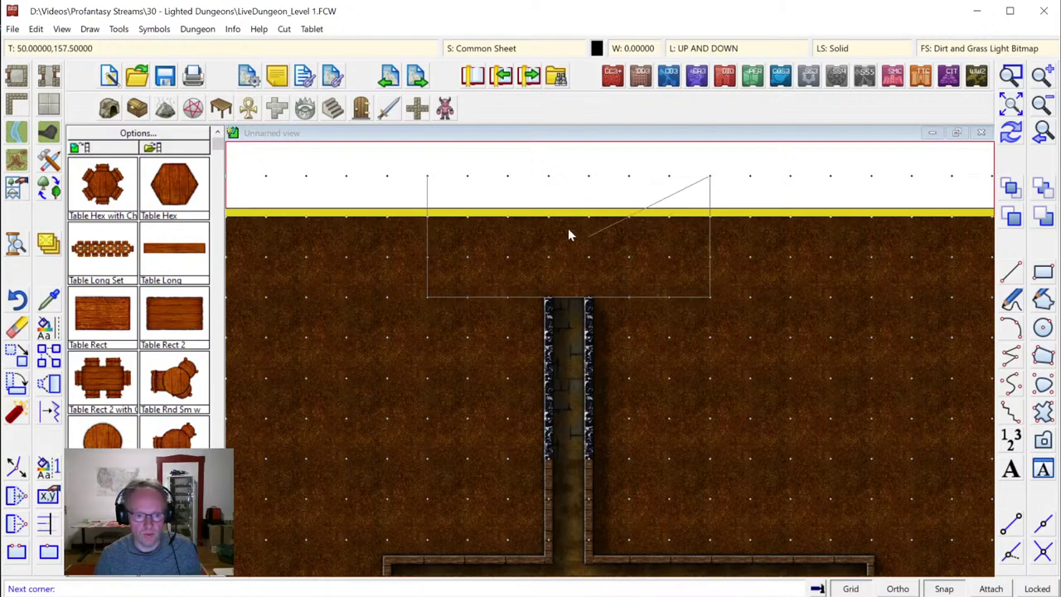
left_click(662, 257)
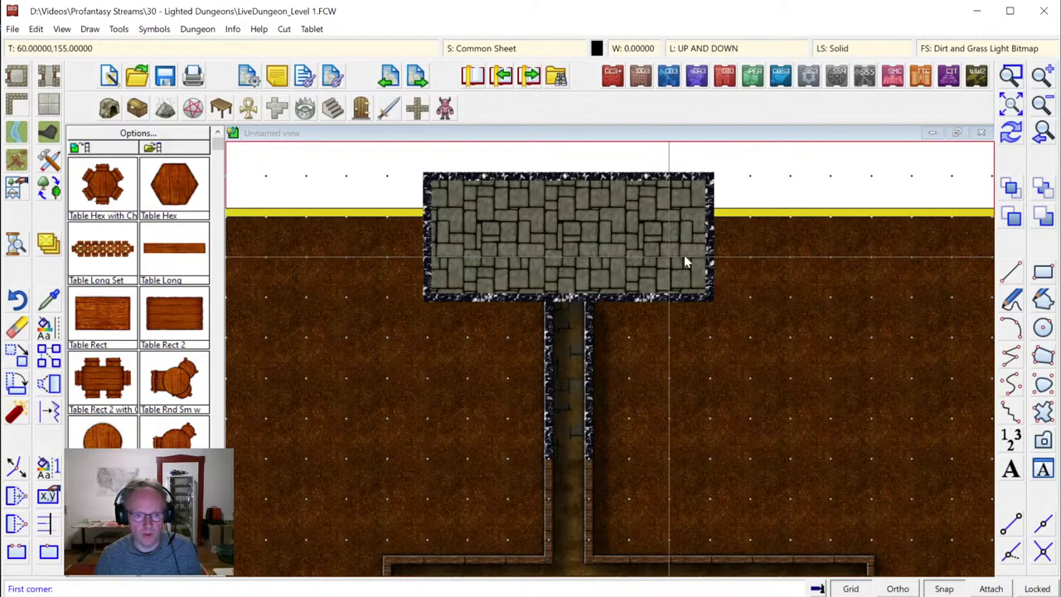
left_click(1011, 131)
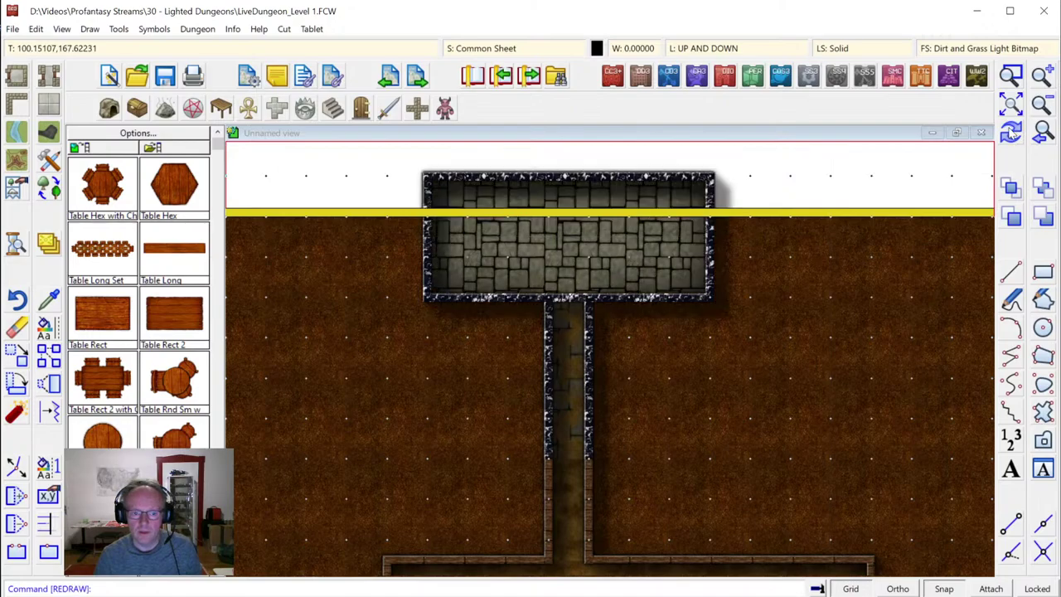
left_click(1010, 103)
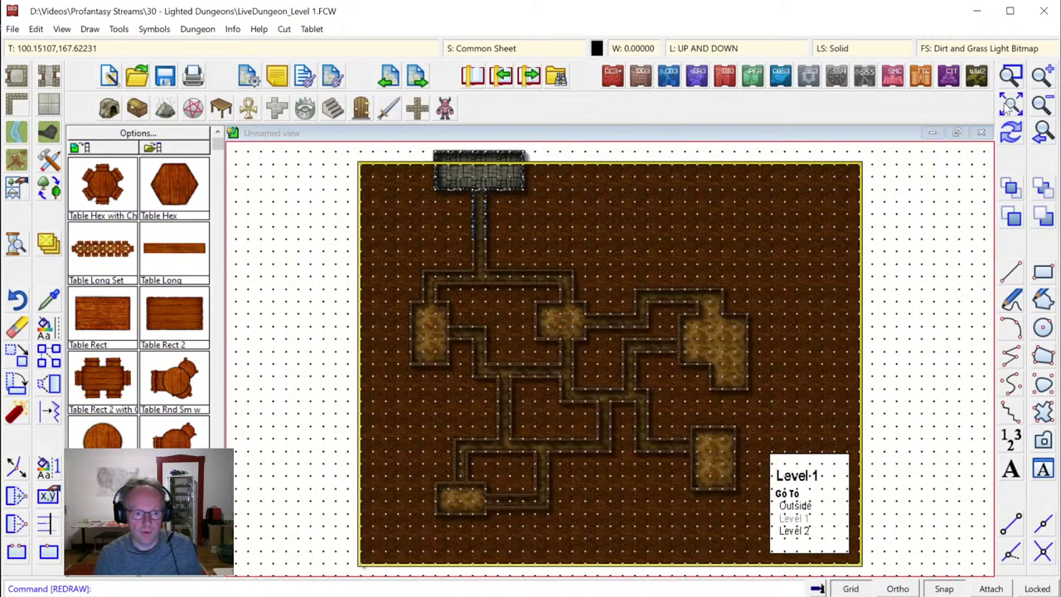
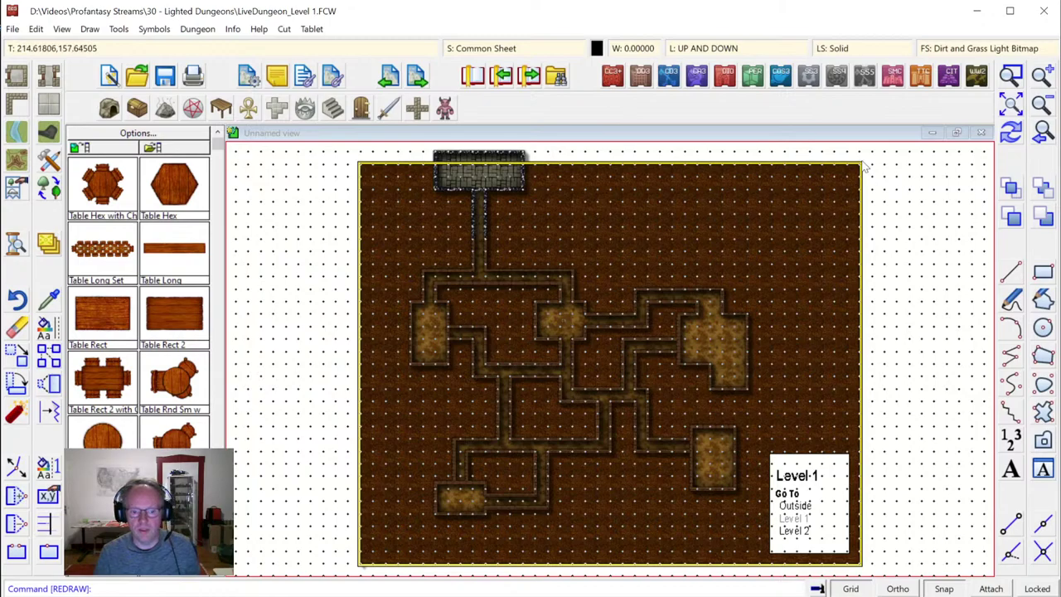
Select the MAP BORDER sheet and begin adding a new drawing sheet, entering SCREE as the start of its name
left_click(478, 50)
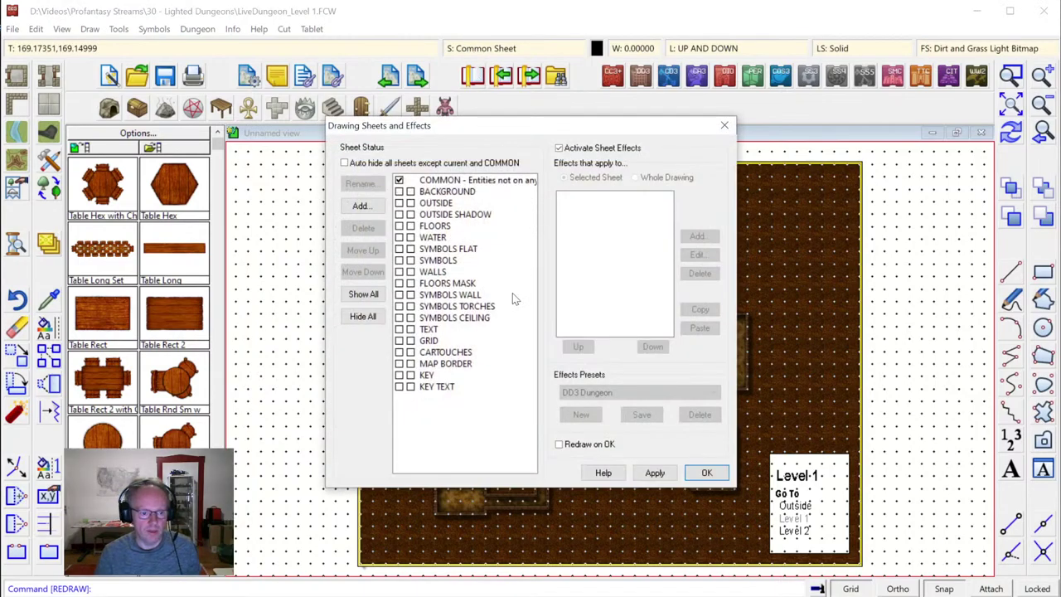
left_click(445, 363)
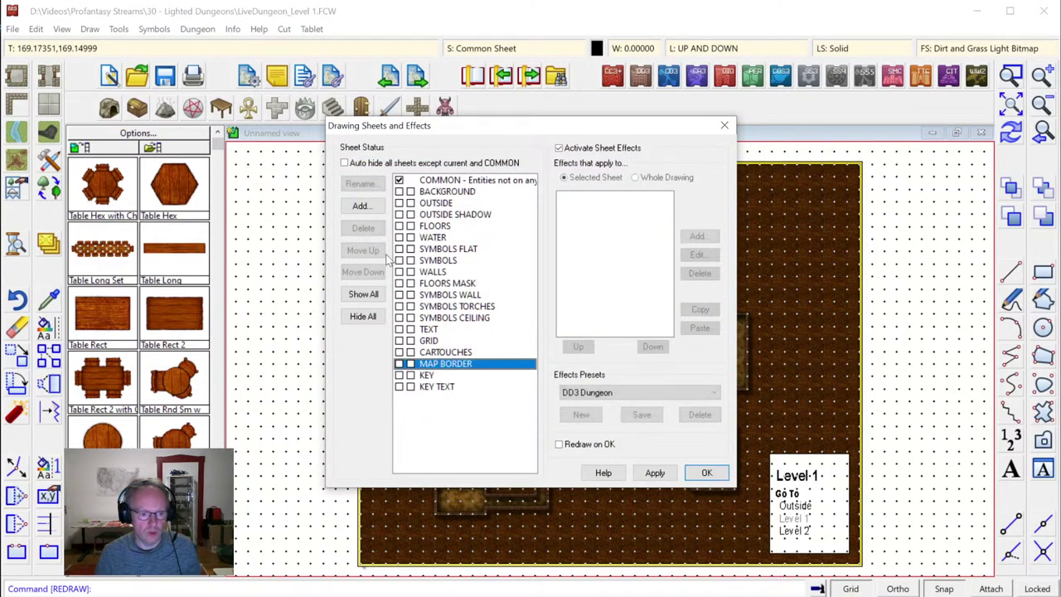
left_click(360, 205)
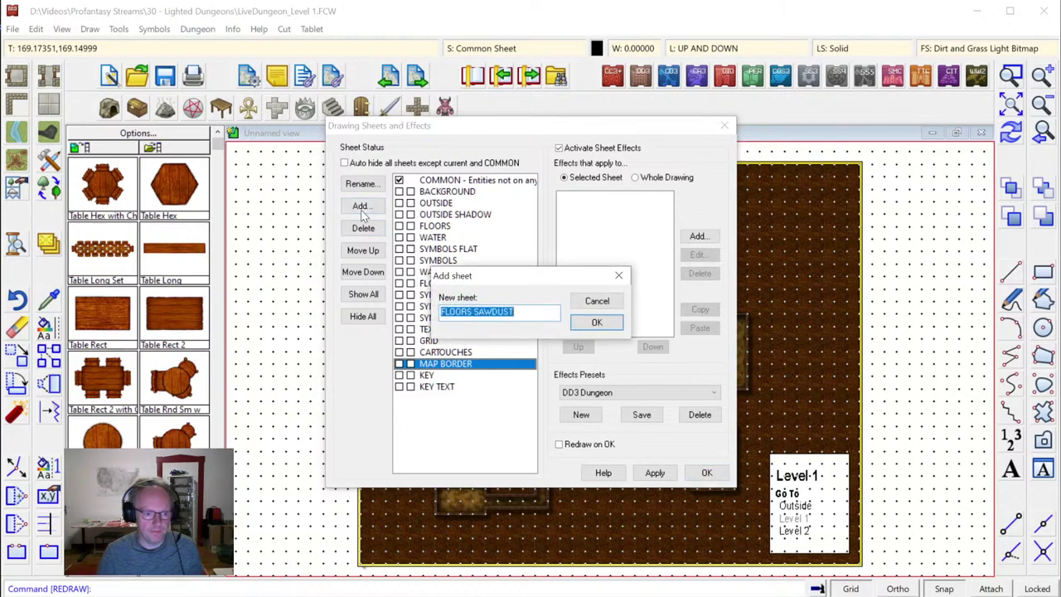
type("SCREE")
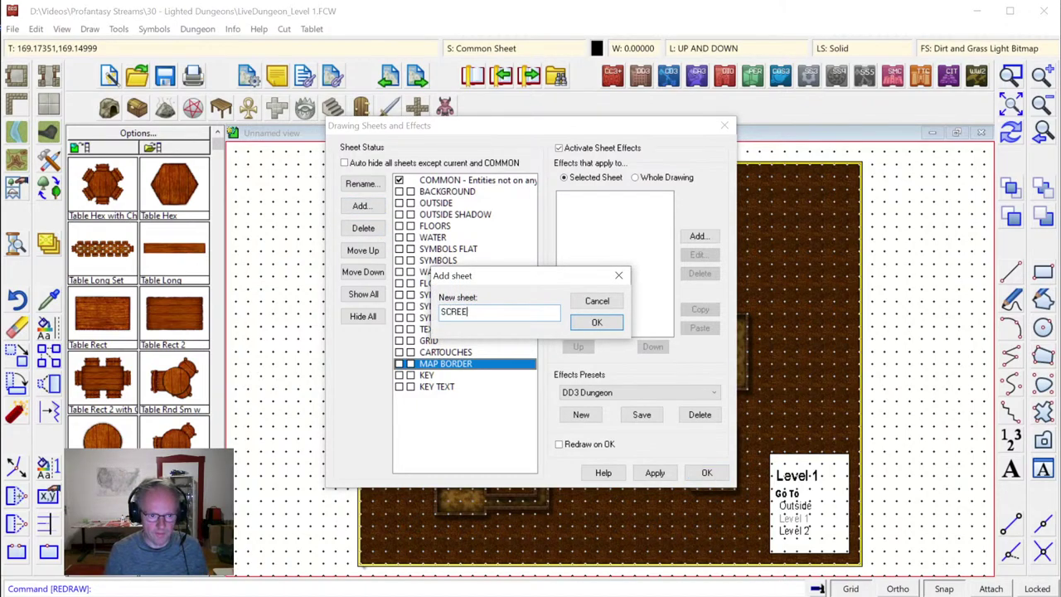
Add a new sheet named SCREEN, place it directly above MAP BORDER in the sheet order, and make it current
type("N")
key("Return")
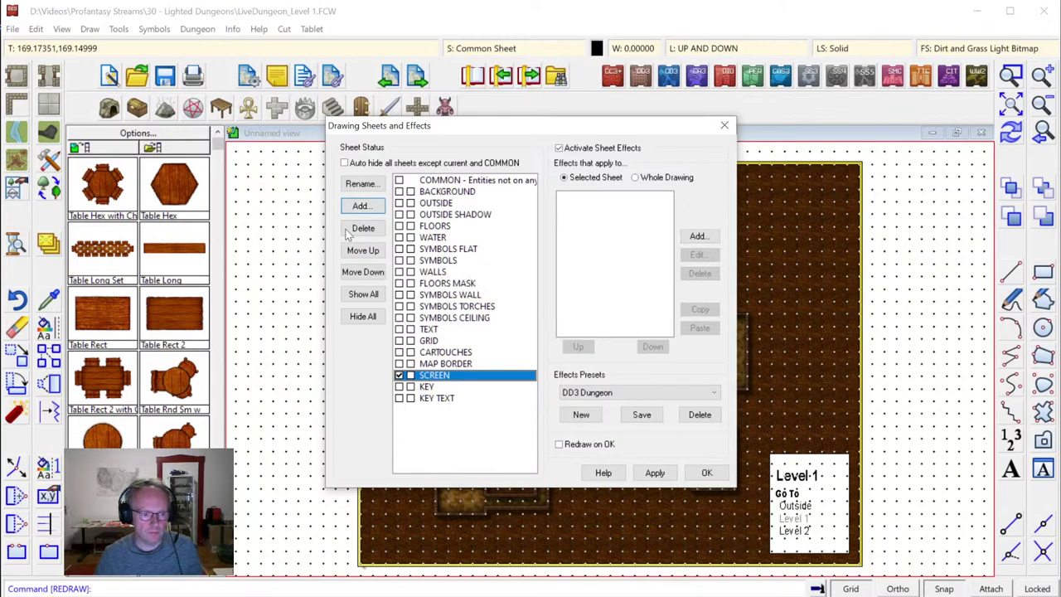
left_click(348, 250)
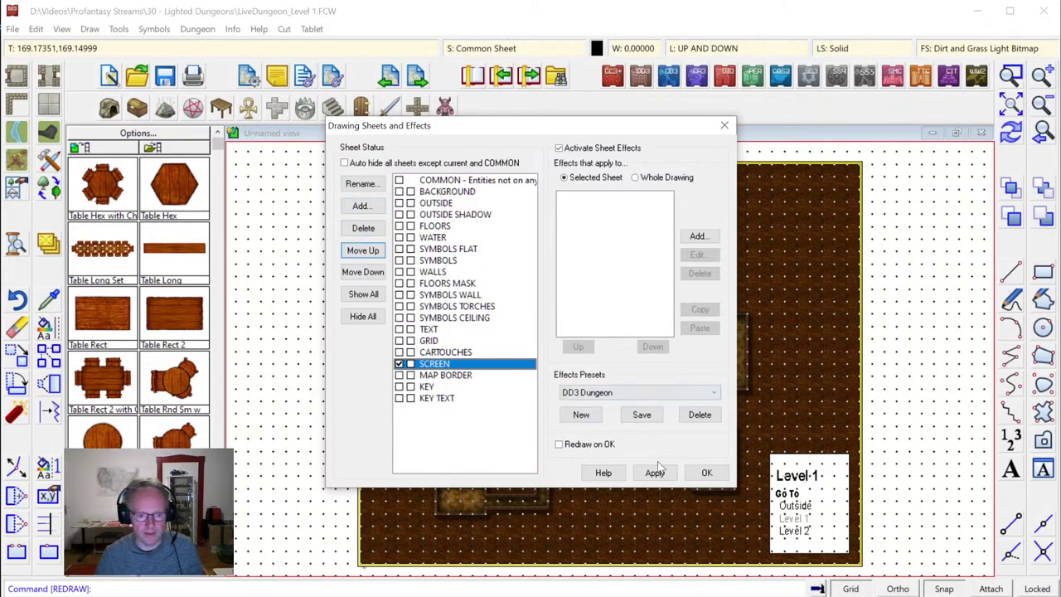
left_click(706, 473)
Add a new layer named SCREEN and make it the current layer
left_click(710, 48)
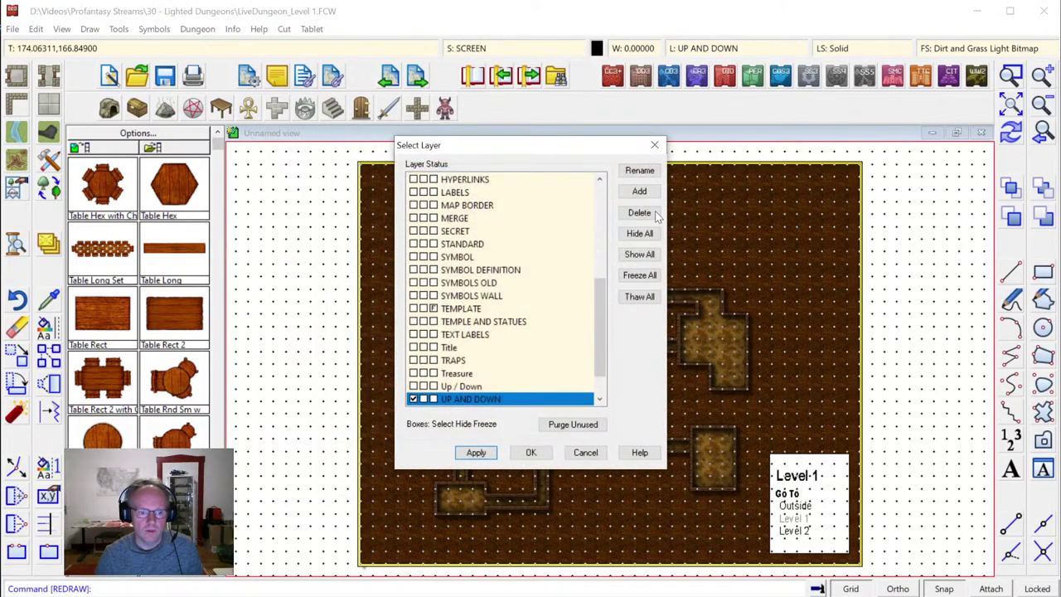
left_click(639, 191)
type("S")
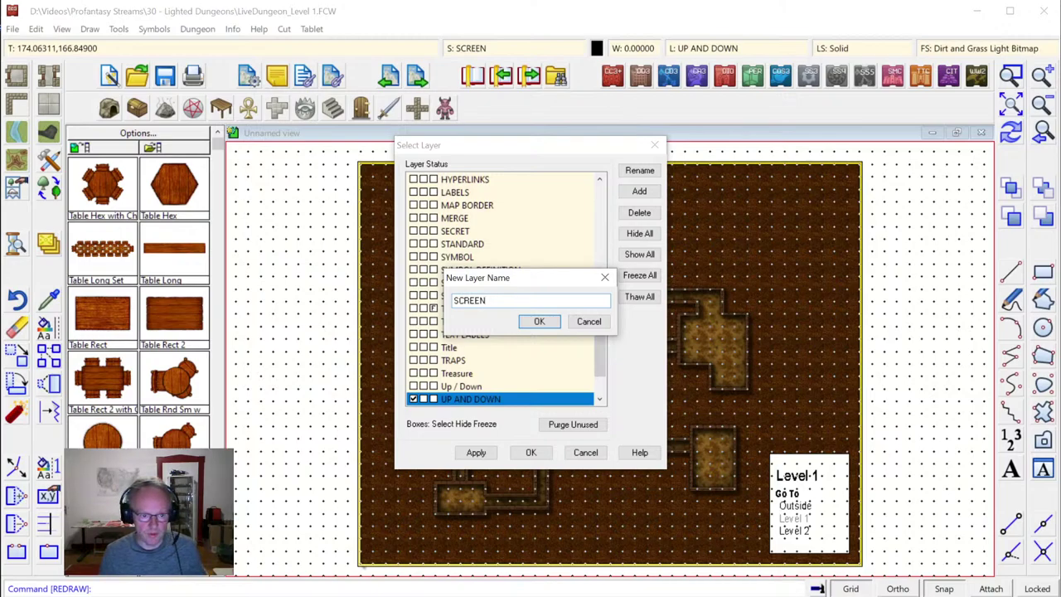
type("CREEN")
key("Return")
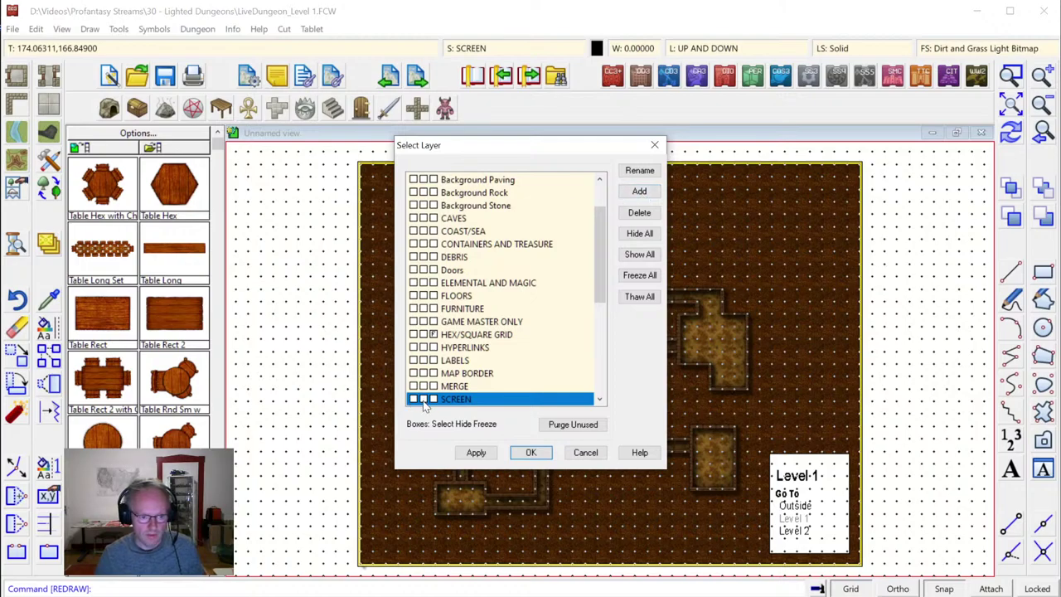
left_click(531, 451)
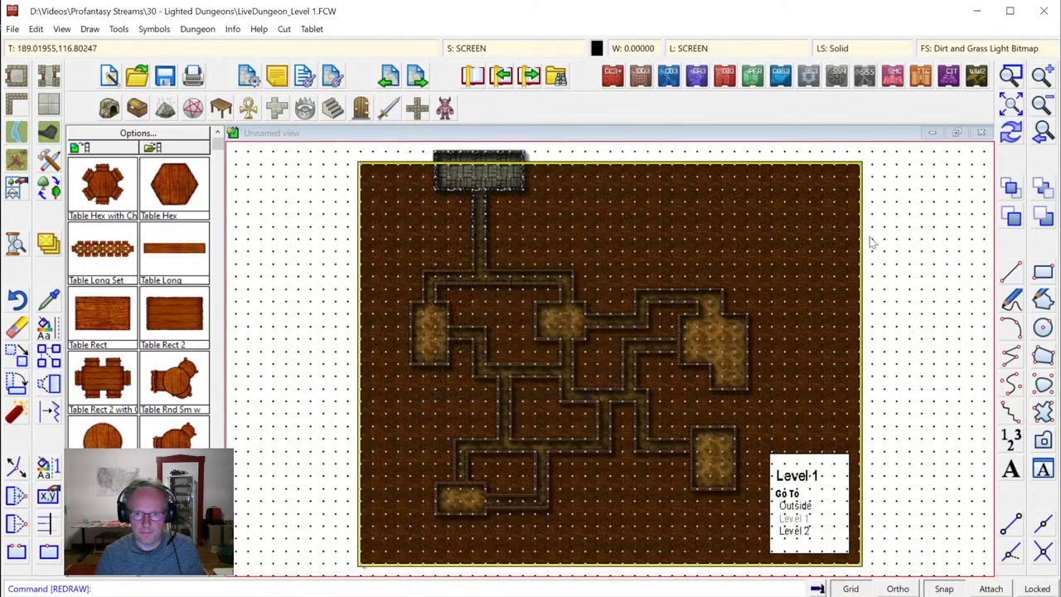
Set the current fill style to the Solid brush pattern and the current colour to white, number 15
left_click(950, 49)
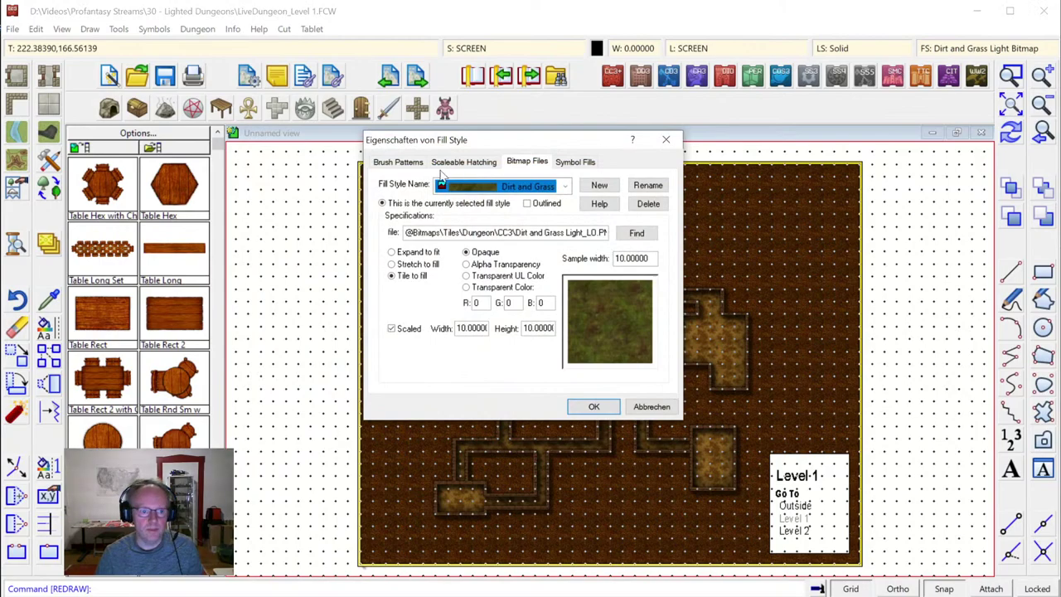
left_click(399, 162)
left_click(469, 245)
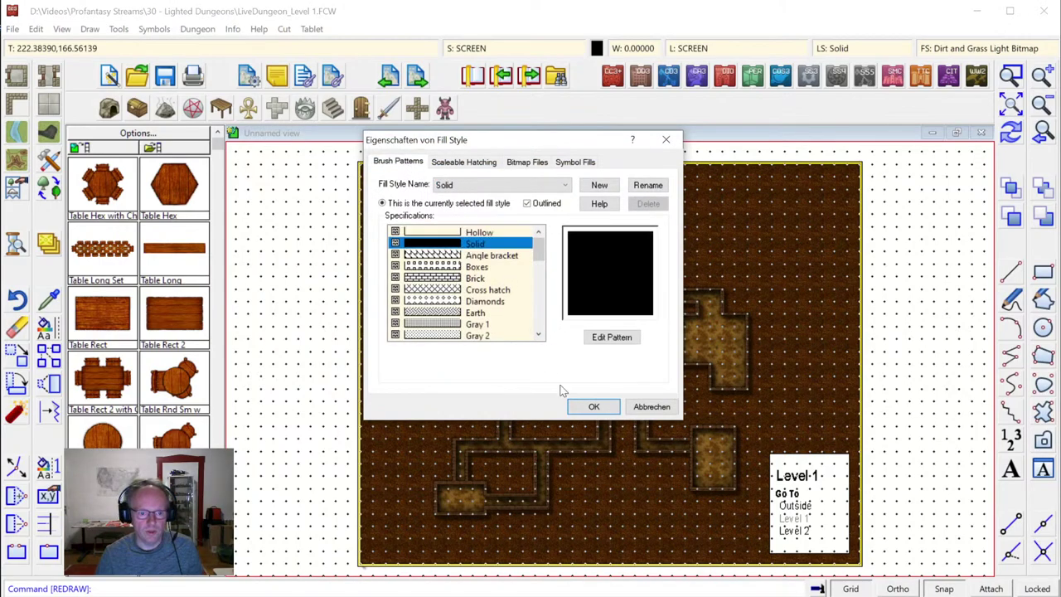
left_click(590, 406)
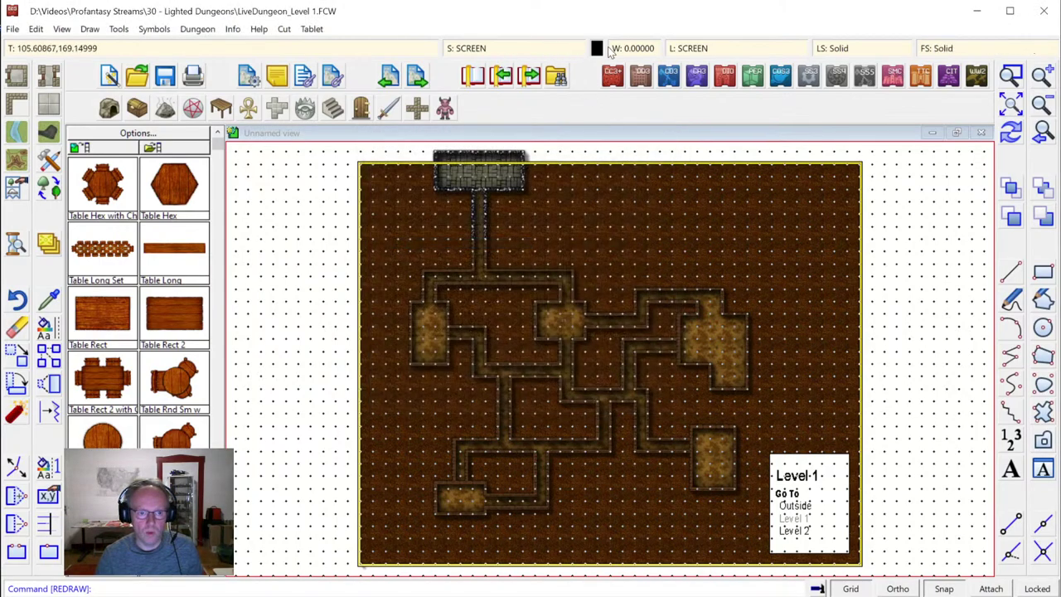
left_click(597, 48)
left_click(569, 233)
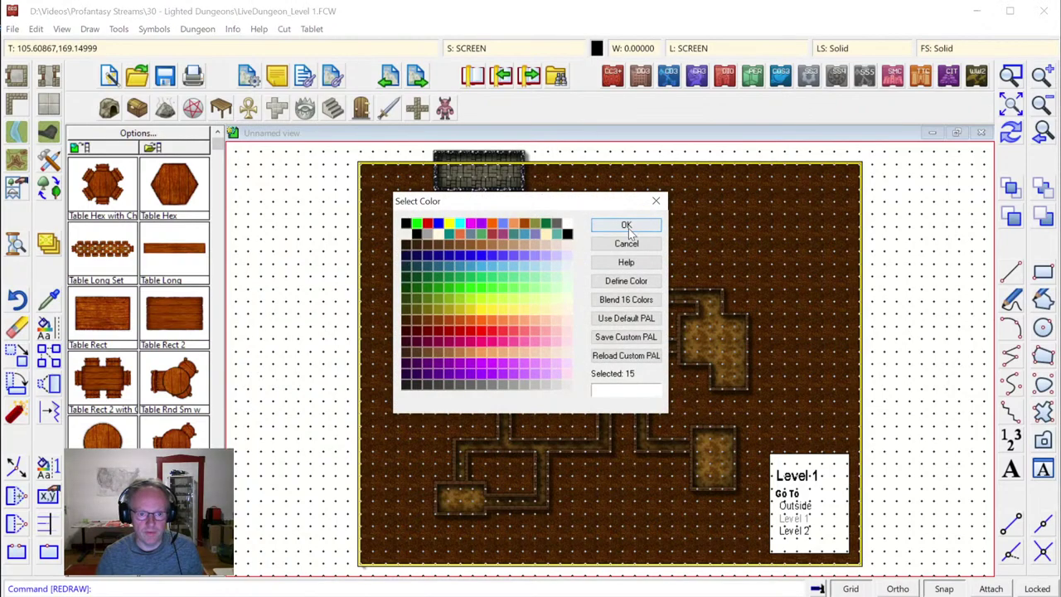
left_click(627, 228)
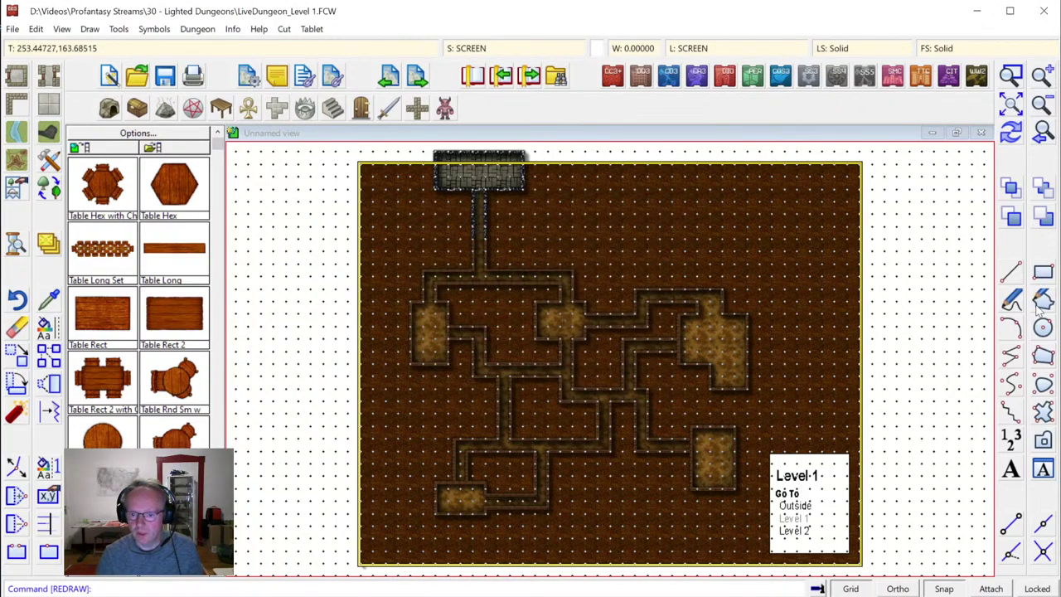
Draw a frame-shaped polygon around the map, its inner edge on the map border and its outer edge about 10 units outside, masking the protruding room
left_click(1043, 362)
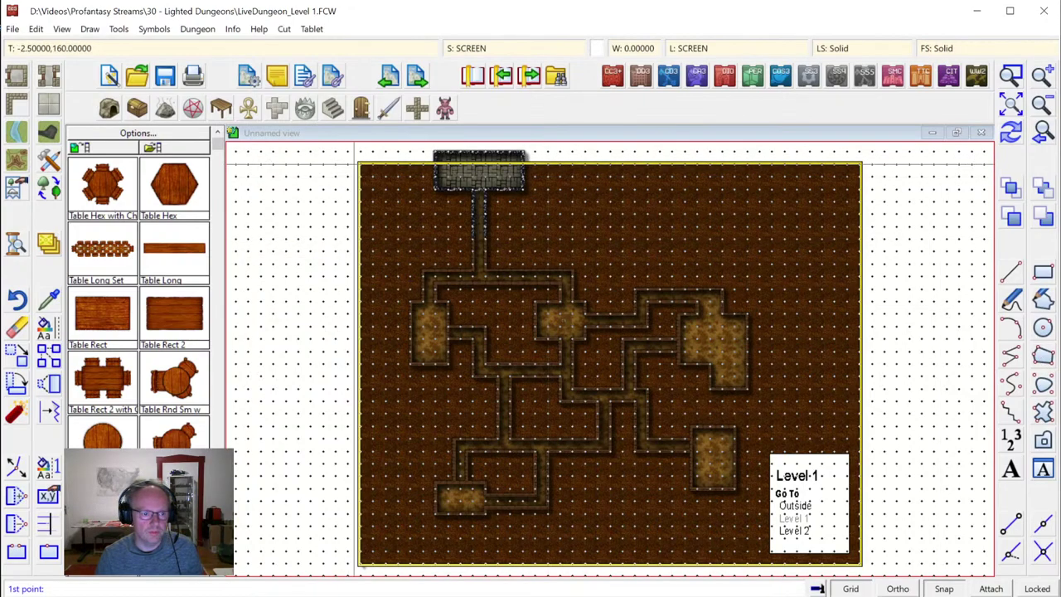
left_click(360, 164)
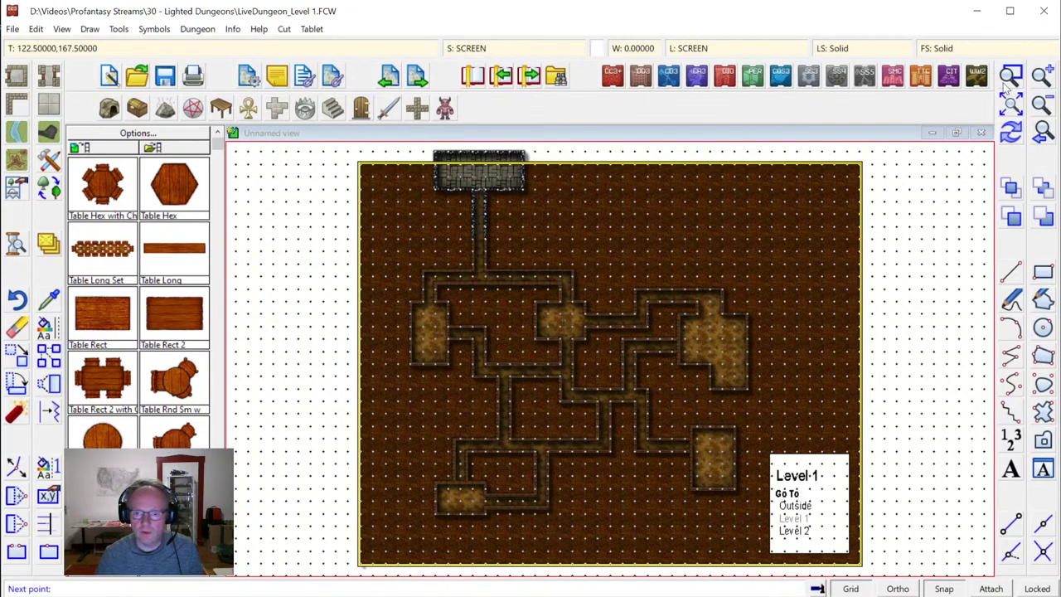
left_click(1043, 103)
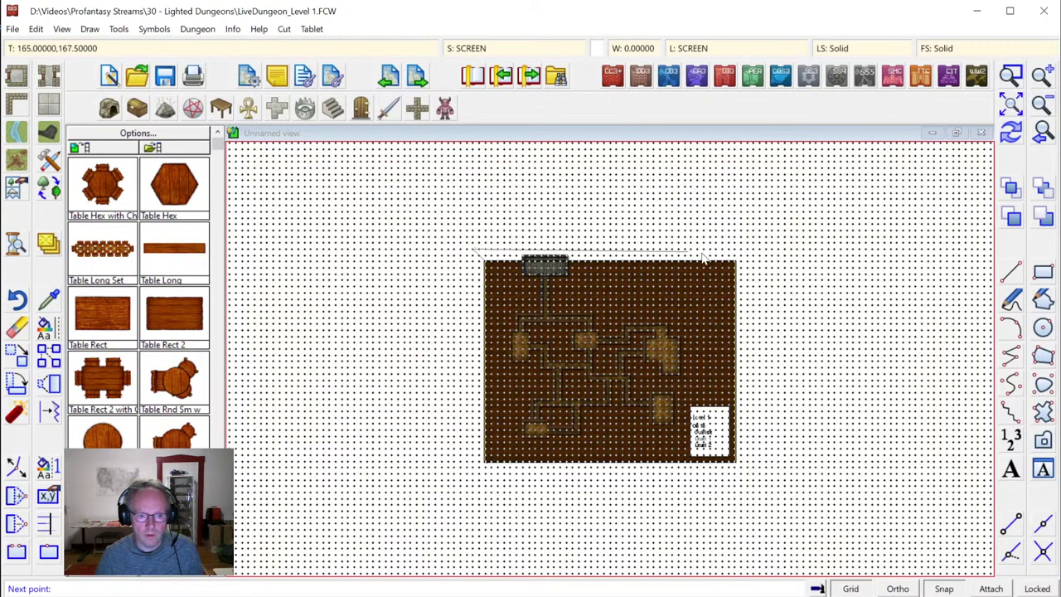
left_click(750, 253)
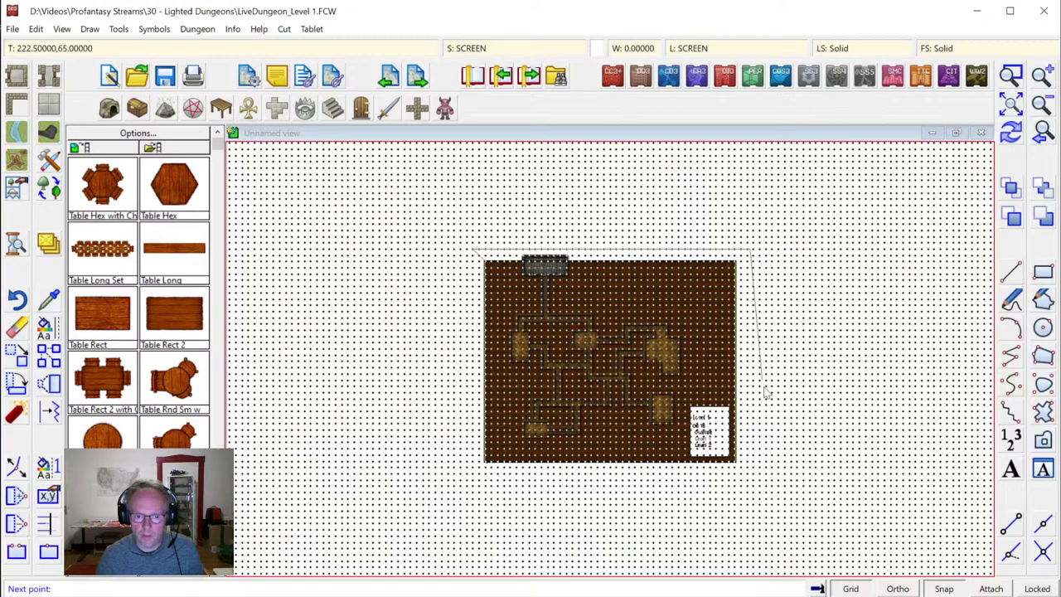
left_click(750, 477)
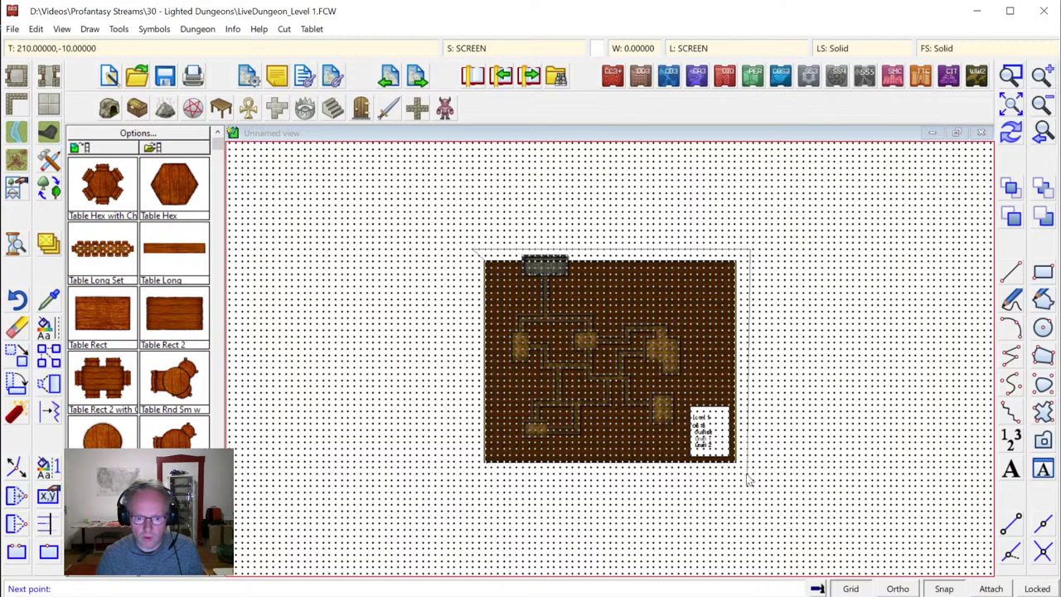
left_click(474, 475)
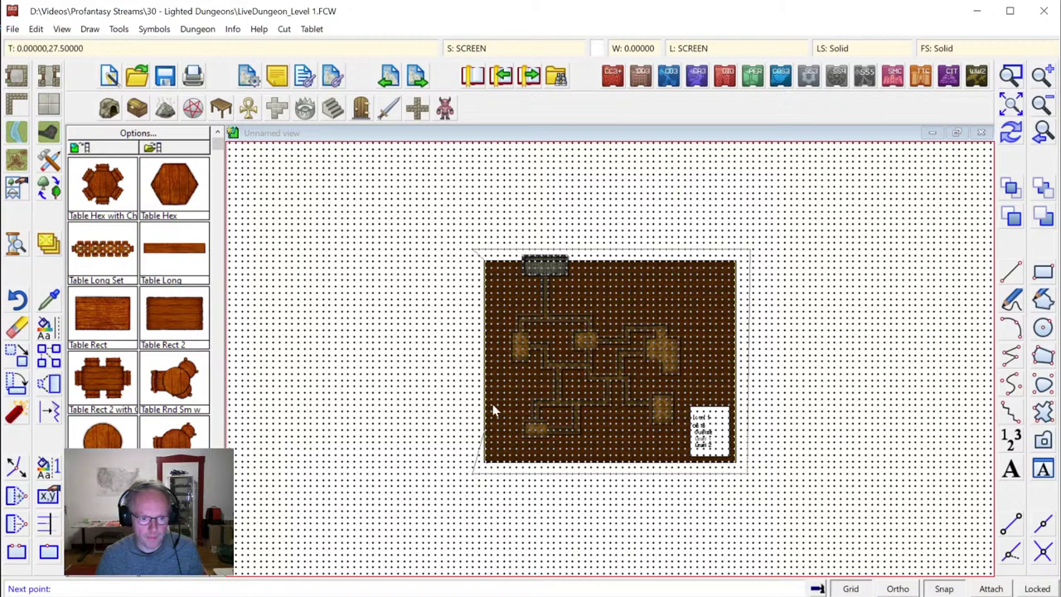
left_click(474, 252)
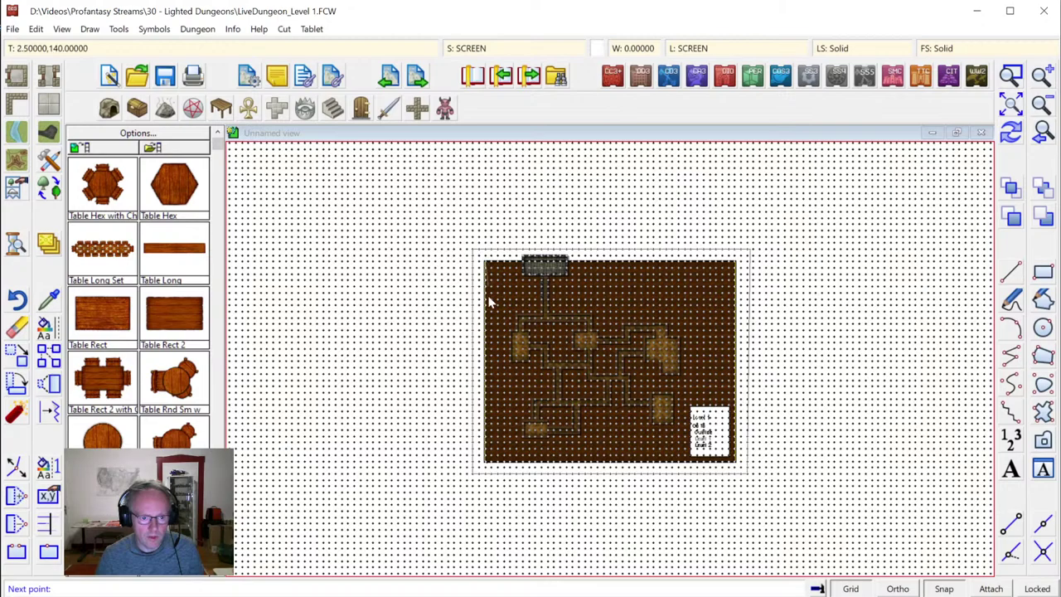
left_click(485, 463)
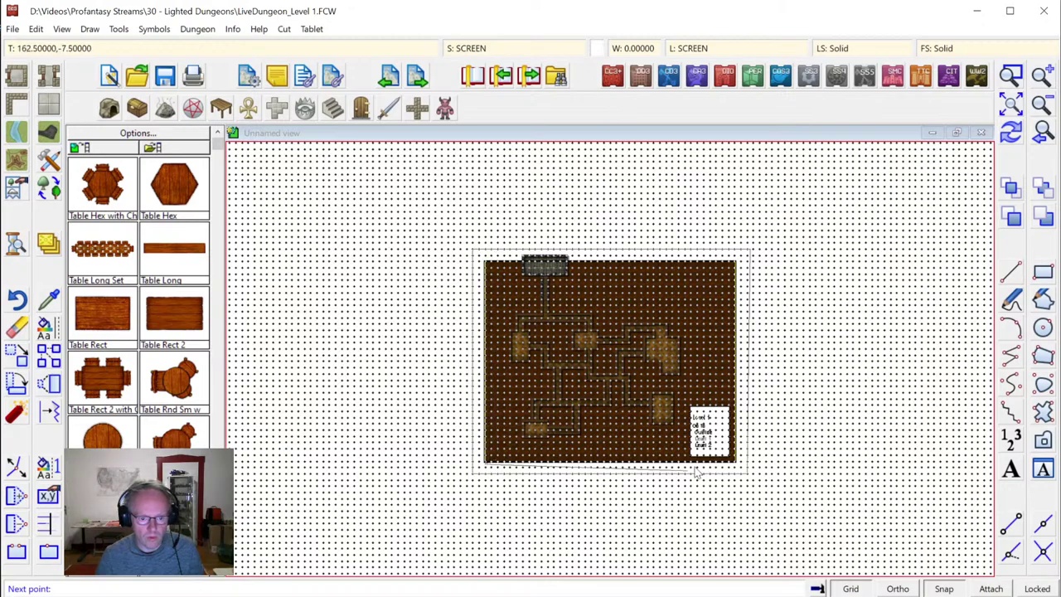
left_click(737, 464)
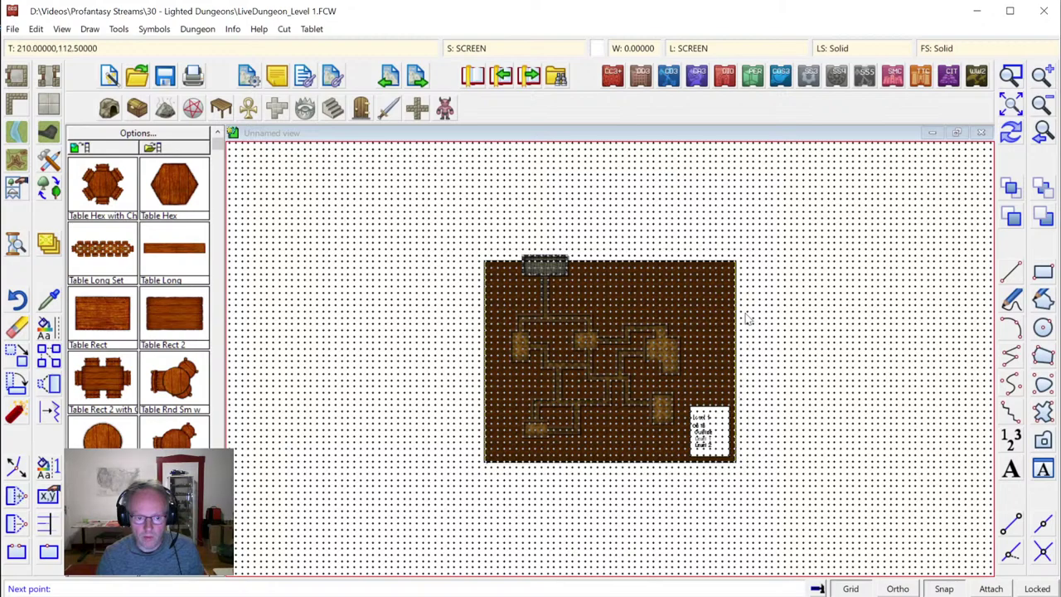
left_click(739, 264)
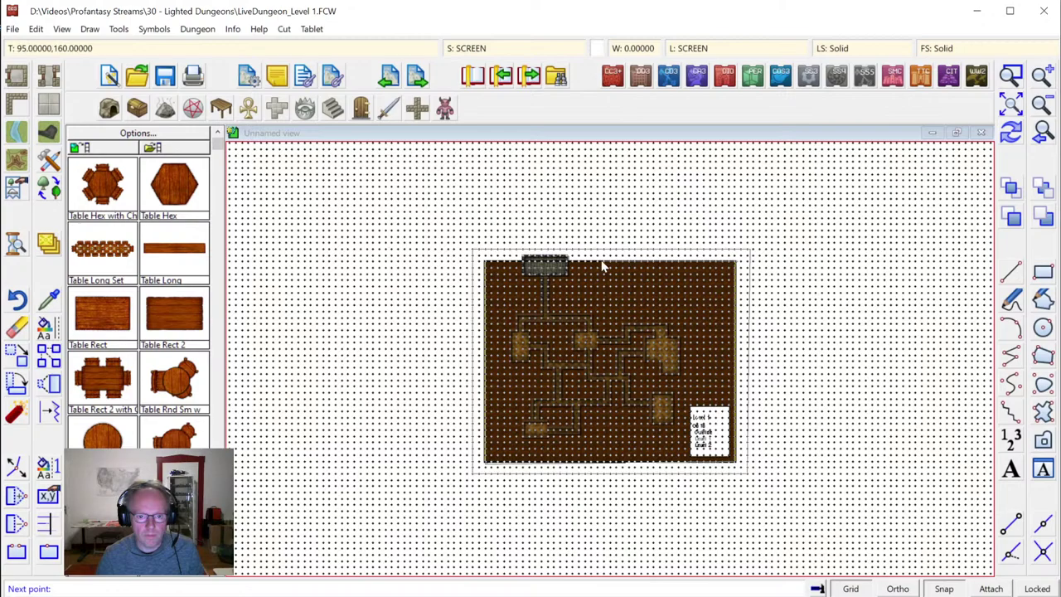
left_click(489, 267)
right_click(488, 267)
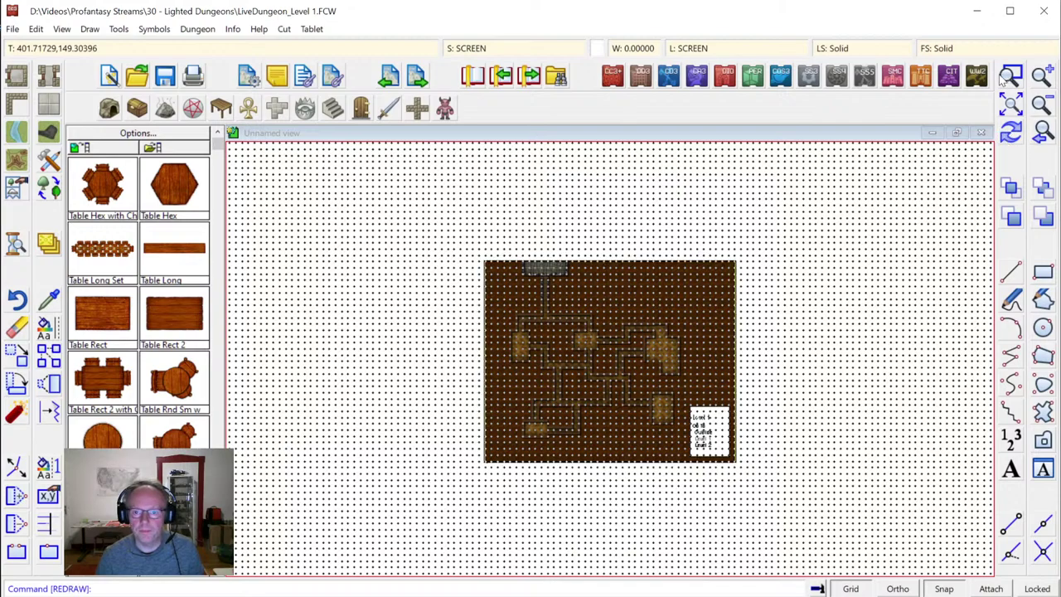
Change the dot style of the 5' Grid, 2 Snap grid to the small, faint dots
left_click(1011, 76)
left_click(461, 241)
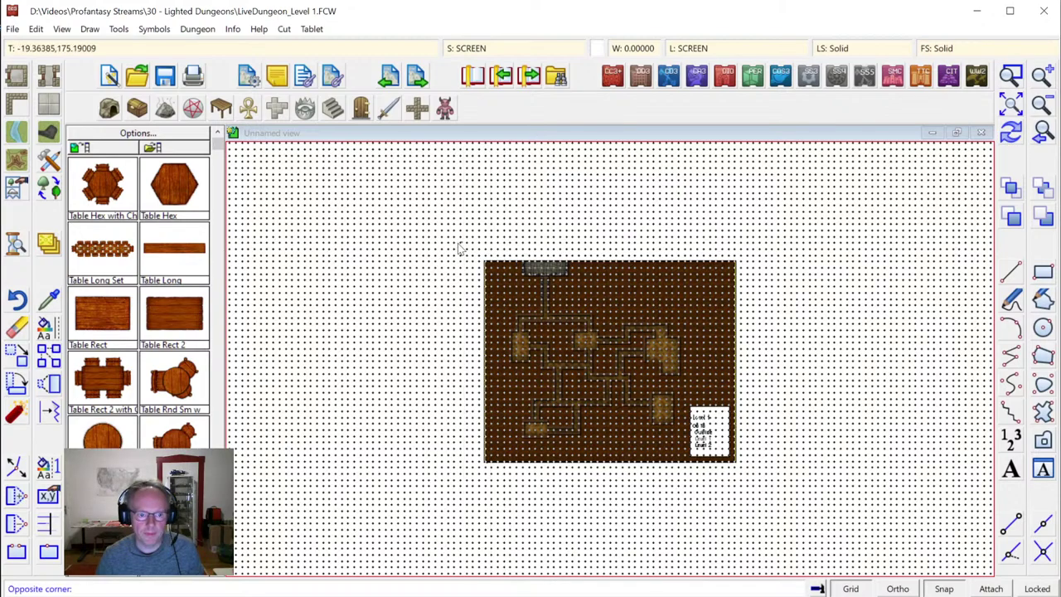
left_click(767, 490)
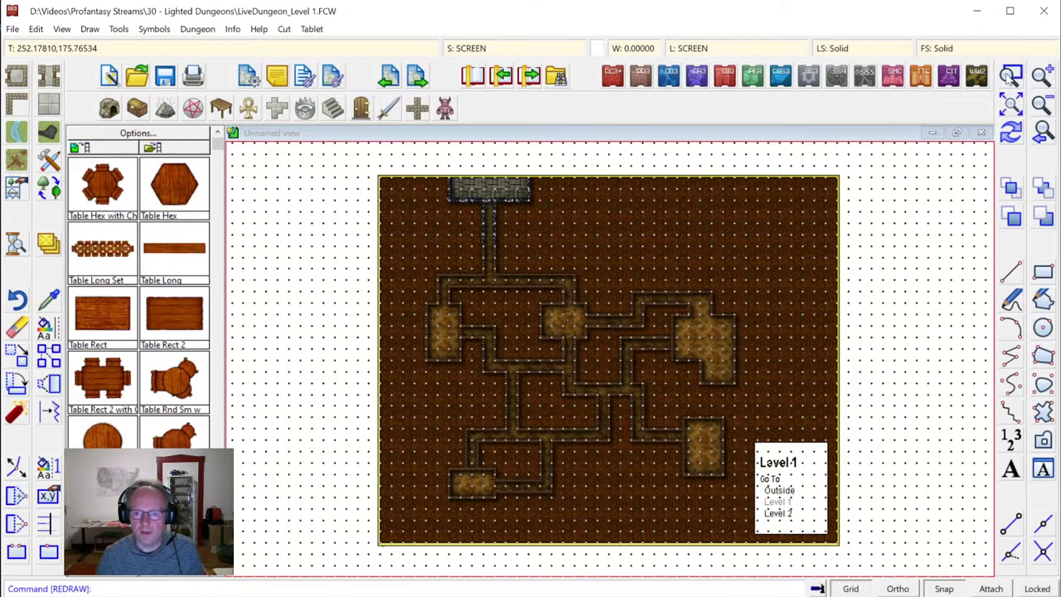
left_click(1009, 76)
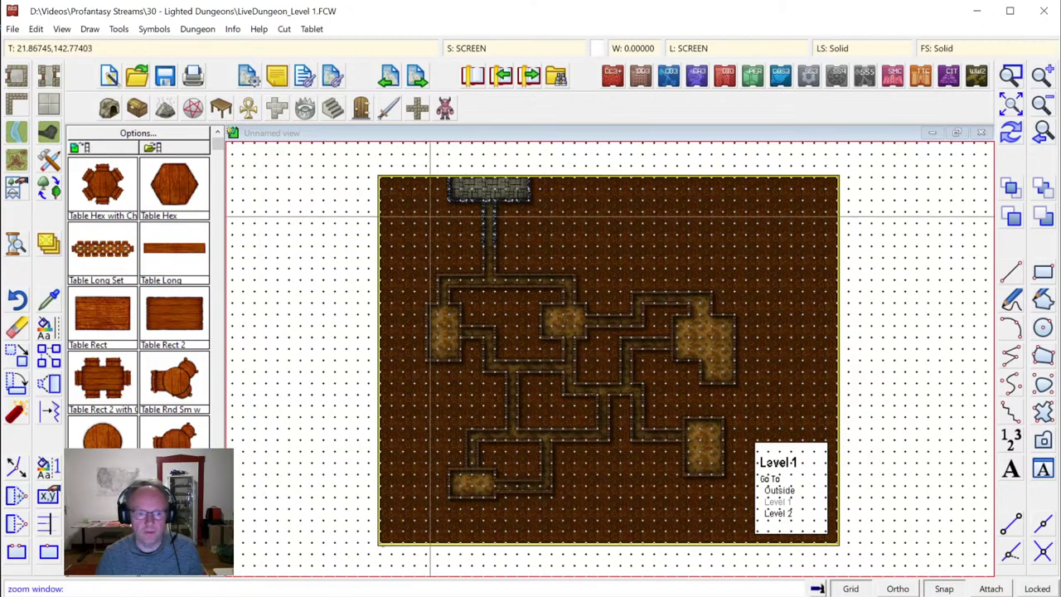
left_click(432, 162)
left_click(550, 229)
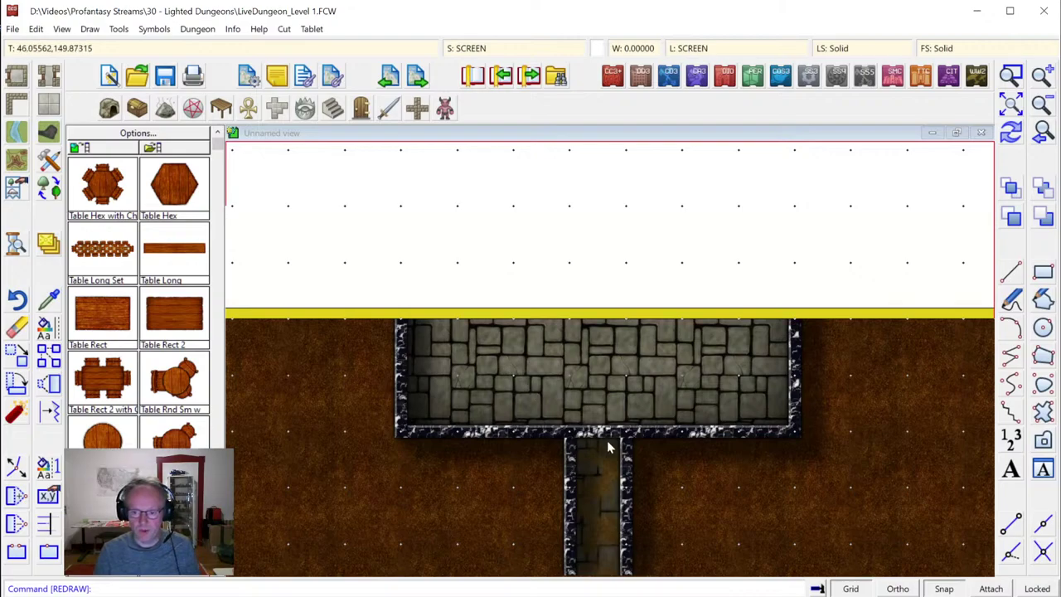
right_click(849, 590)
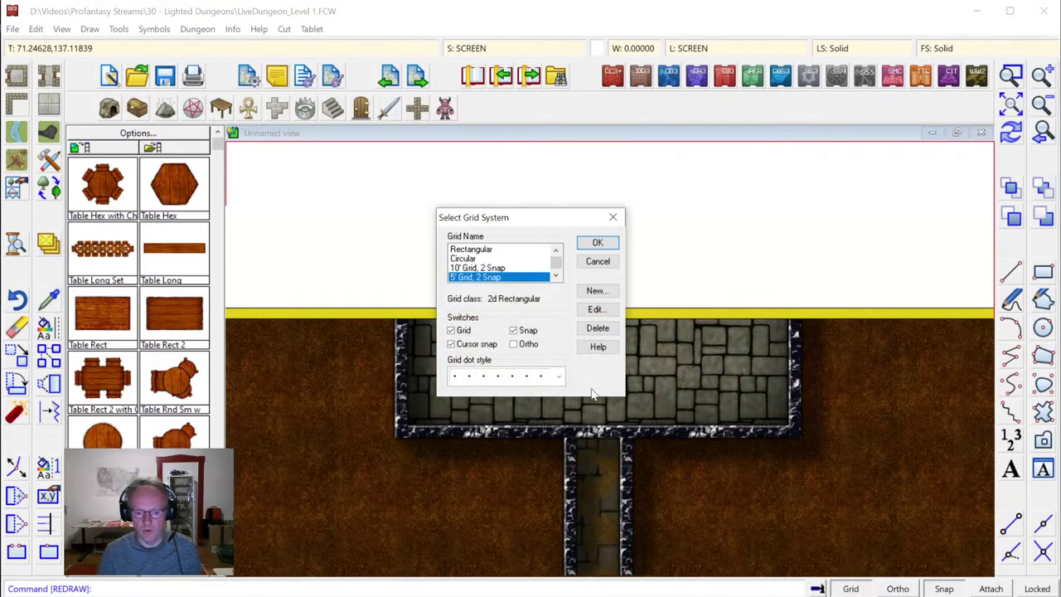
left_click(561, 377)
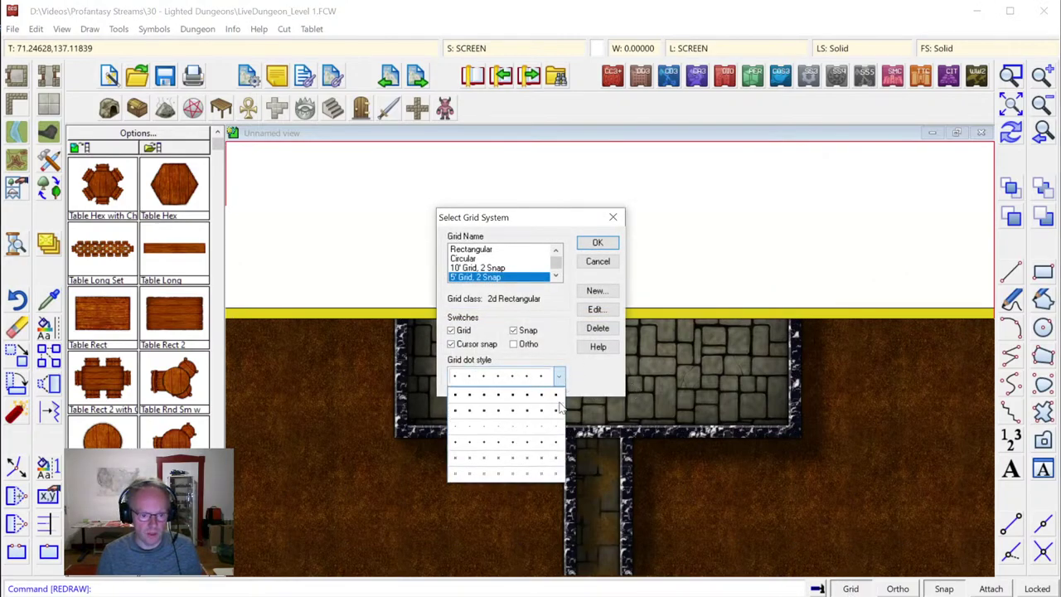
left_click(511, 431)
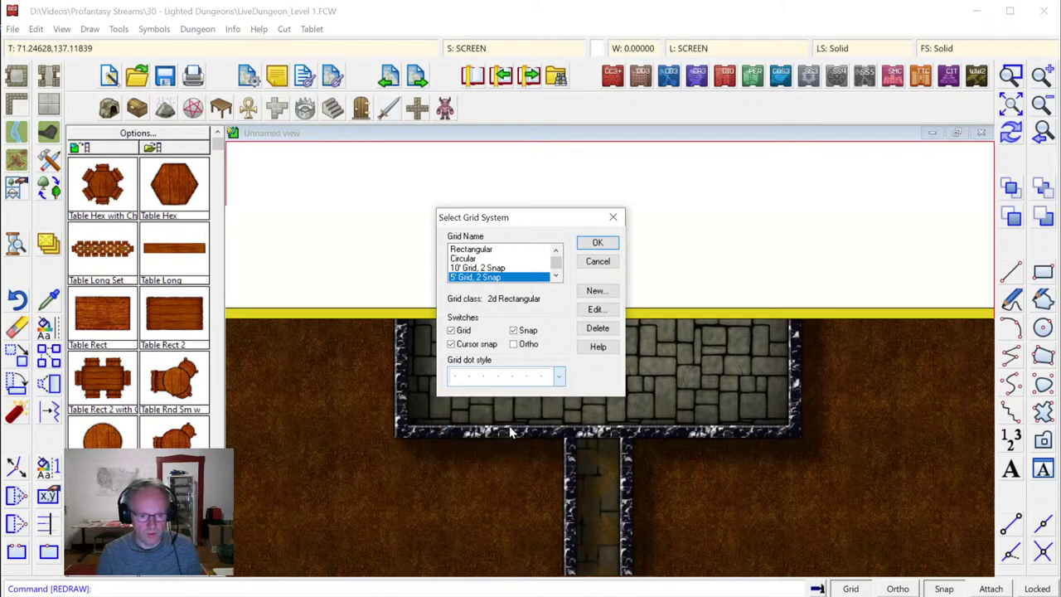
left_click(597, 245)
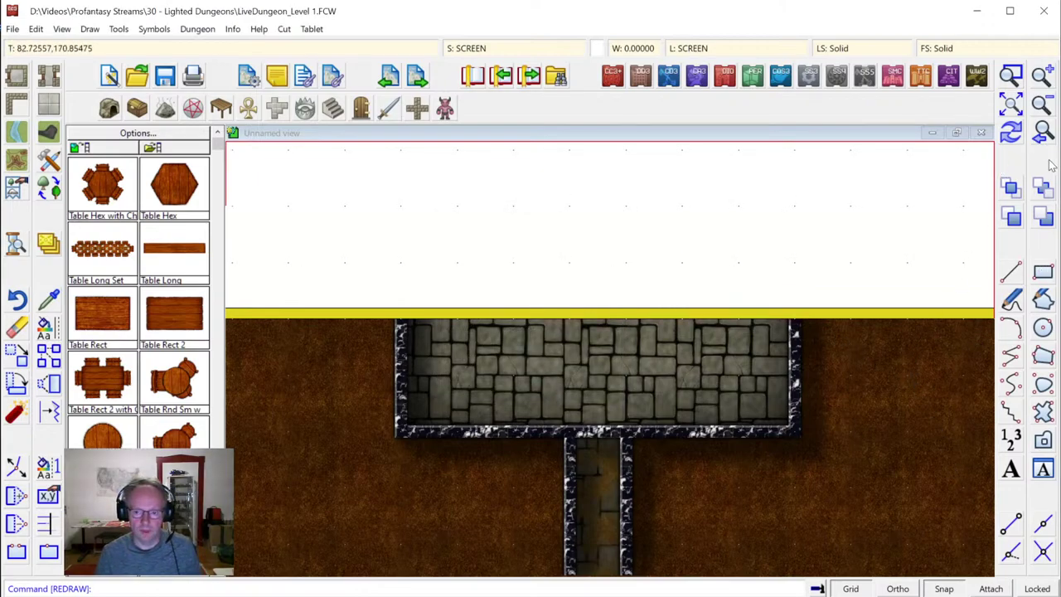
Load the door symbols and find the stone doors for the corridor entrance of the stone-floored room at the map's upper edge
left_click(1014, 106)
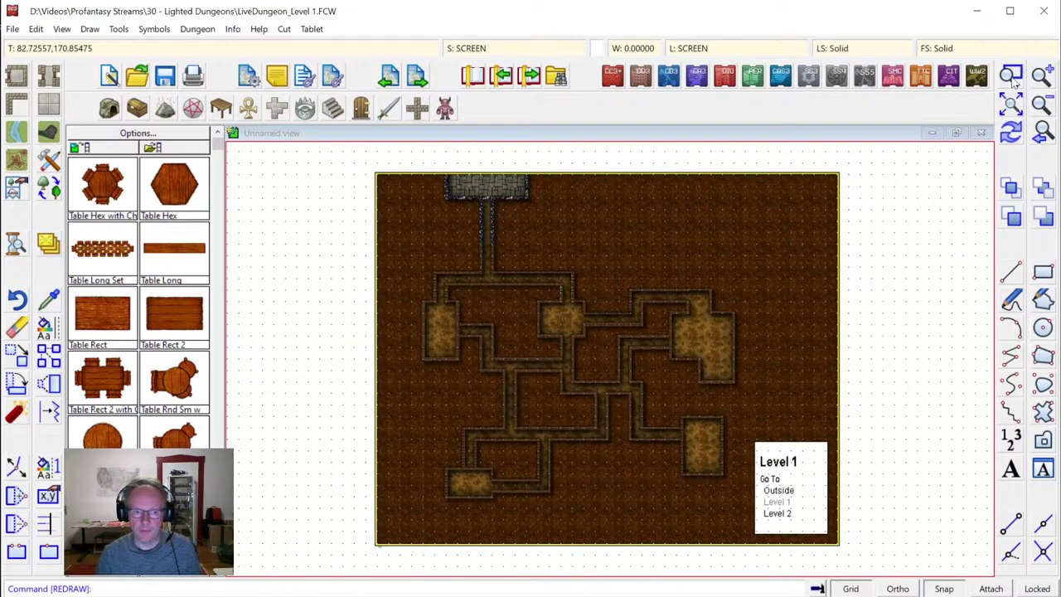
left_click(1012, 76)
left_click(440, 163)
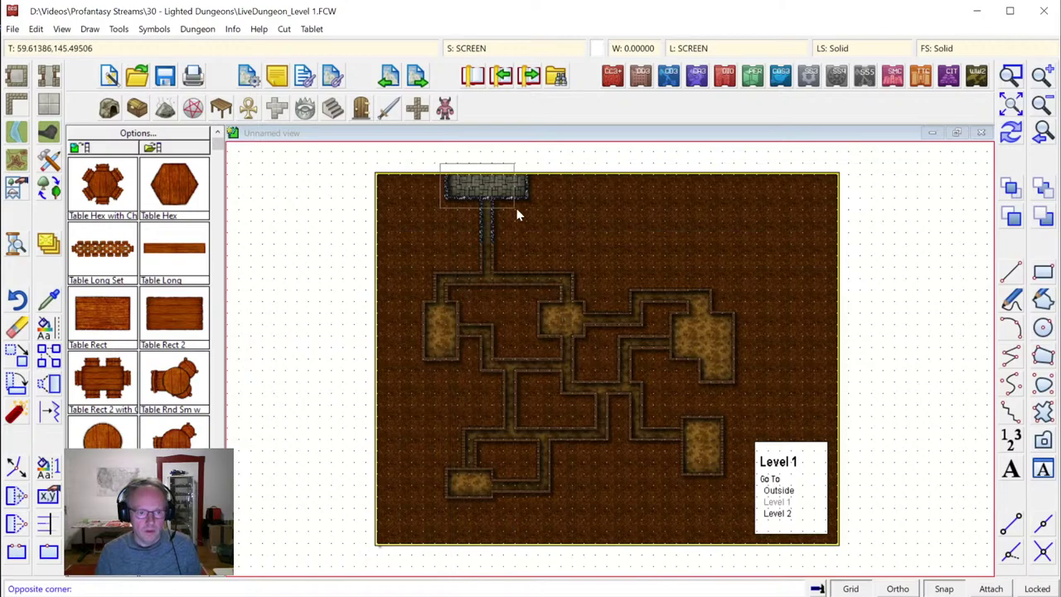
left_click(544, 231)
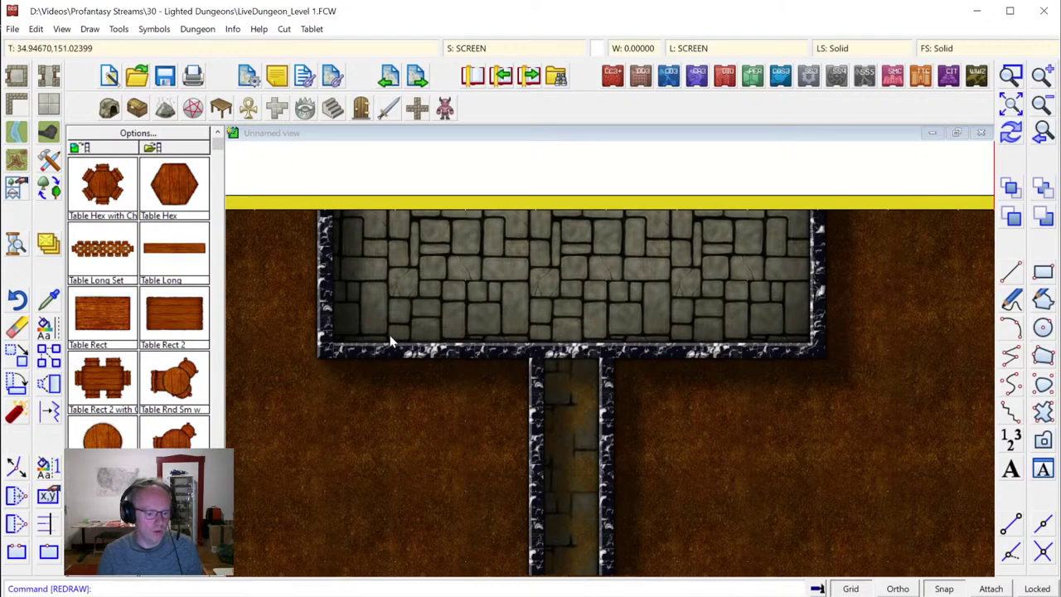
left_click(362, 107)
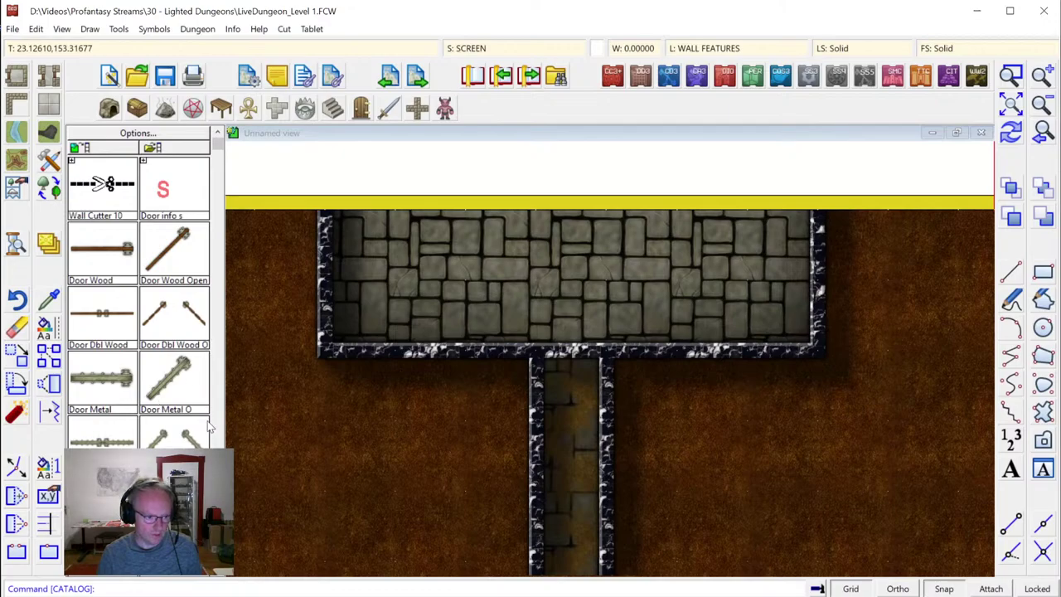
scroll(139, 290, "down", 5)
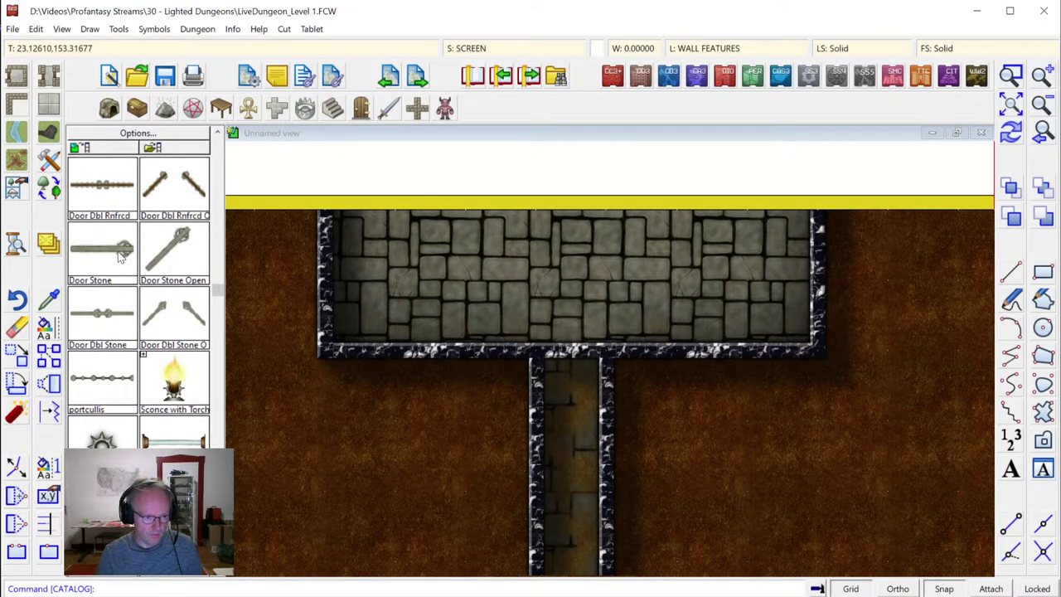
Try twice to place the Door Stone Open symbol where the corridor meets the stone room's lower wall, undoing each placement
left_click(156, 263)
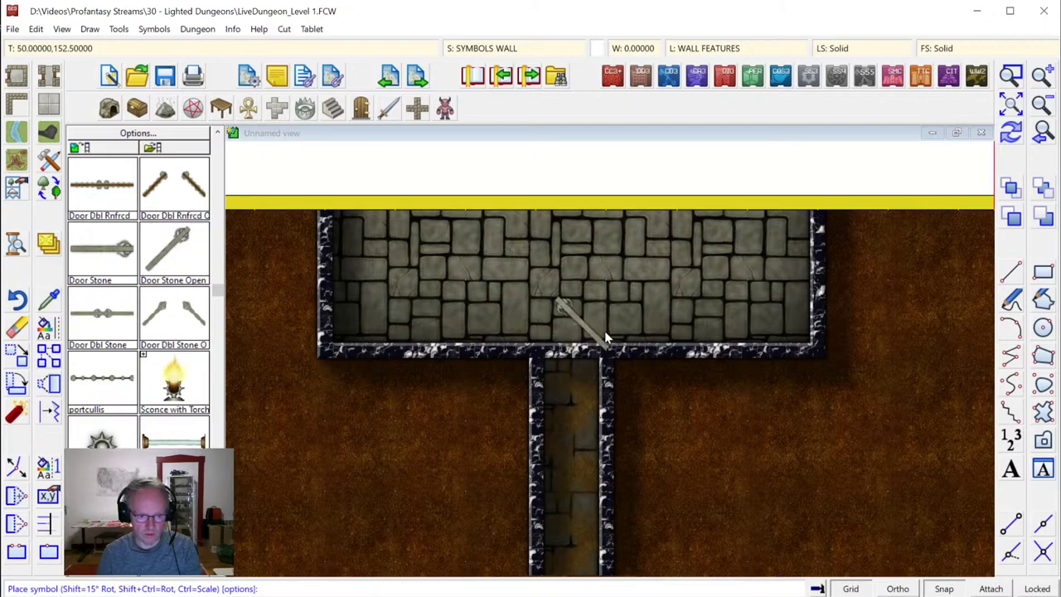
left_click(618, 352)
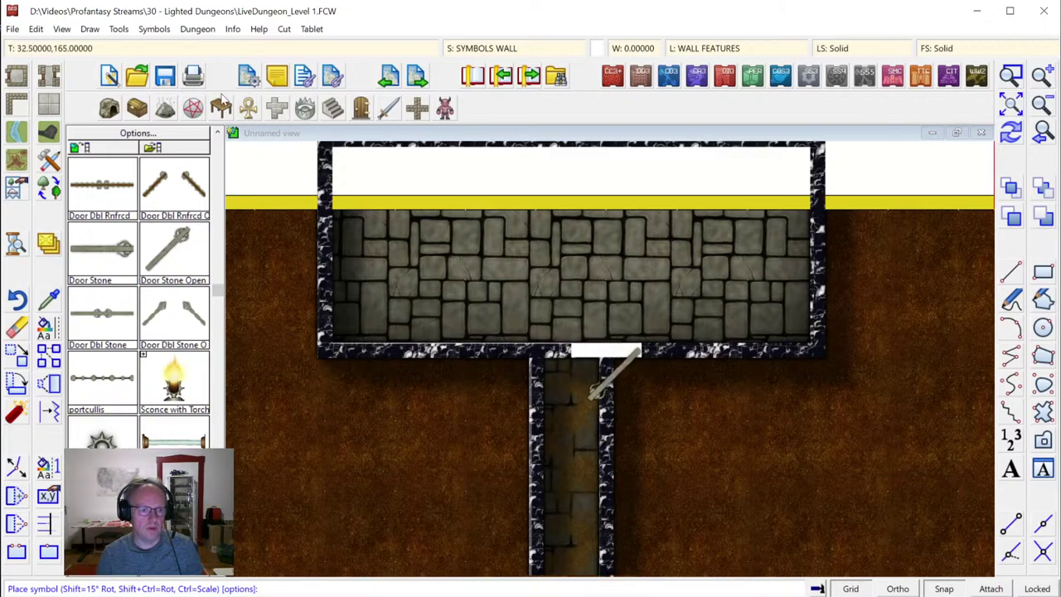
left_click(36, 29)
left_click(48, 44)
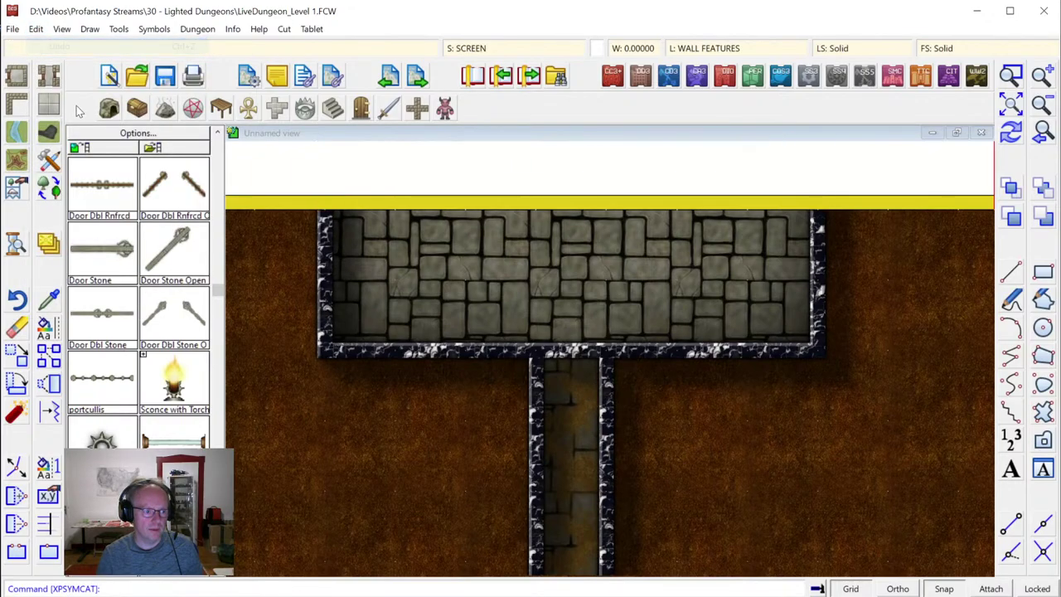
left_click(153, 248)
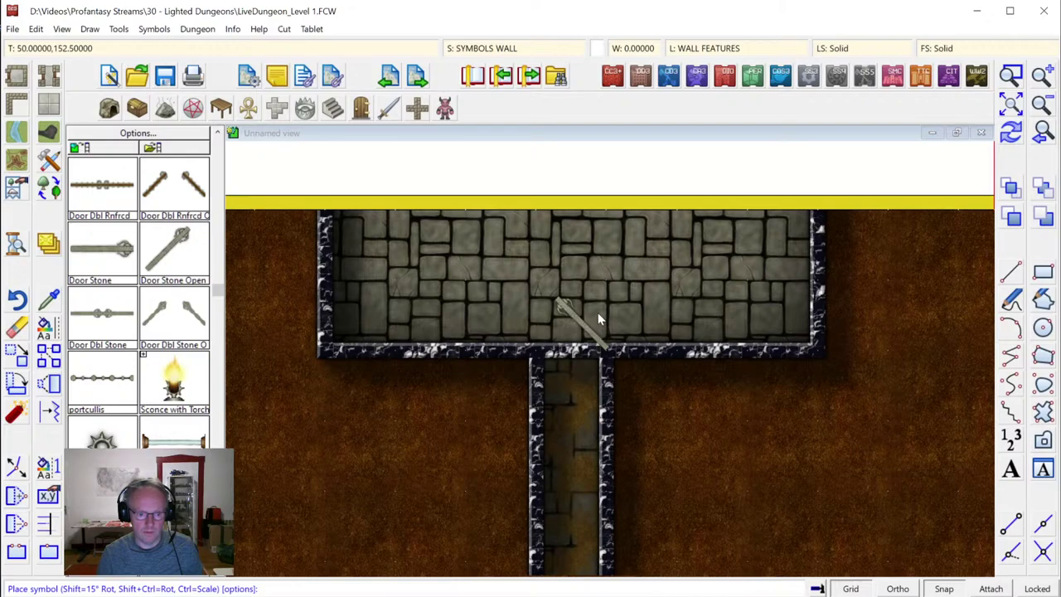
left_click(598, 312)
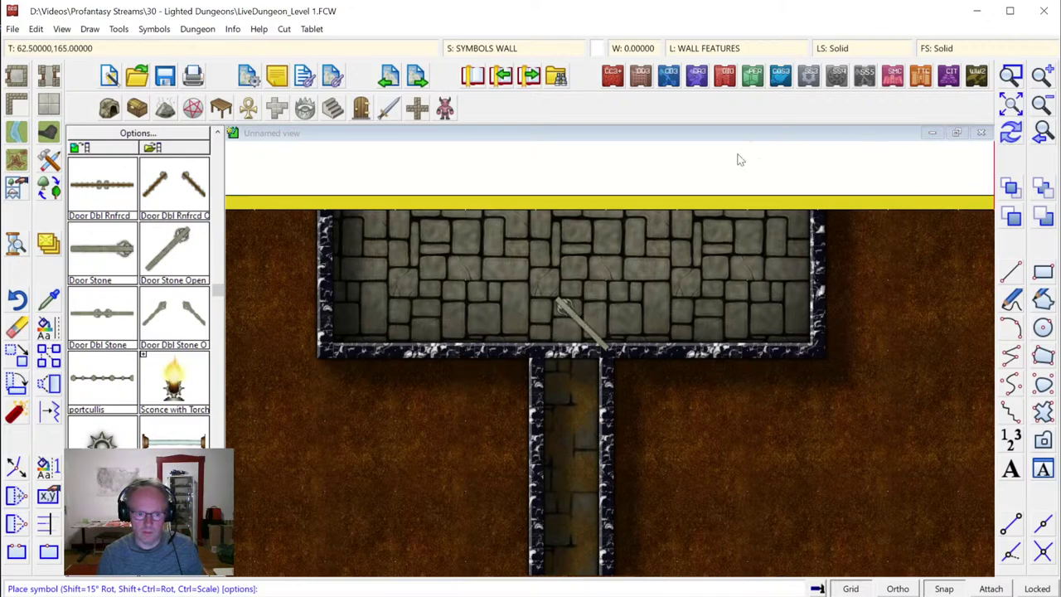
left_click(37, 29)
left_click(49, 43)
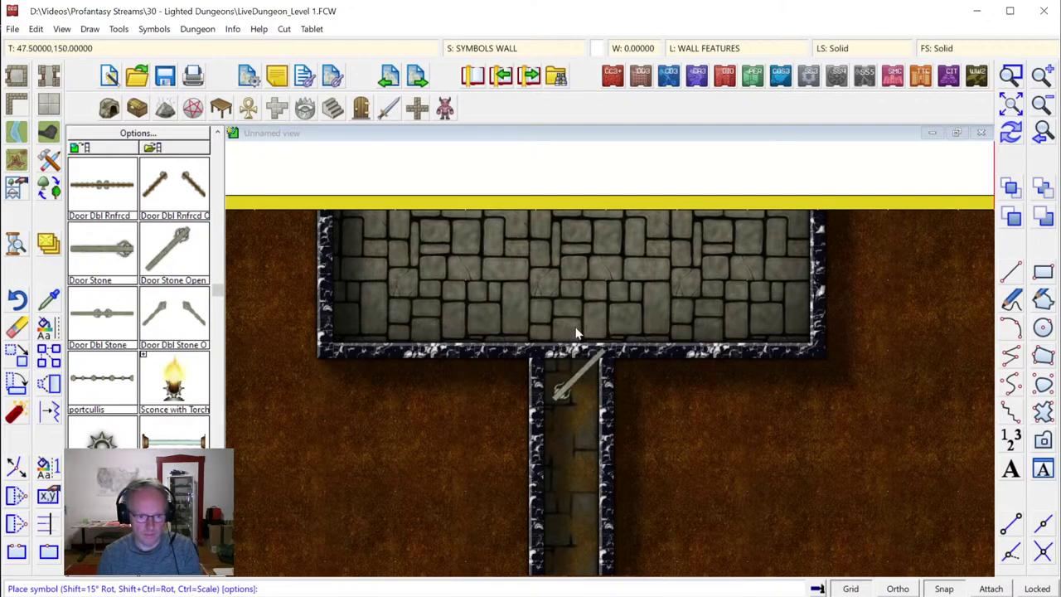
Mirror the door symbol and place a closed Door Stone in the stone room's lower wall, centred on the corridor, cutting the wall open
right_click(634, 314)
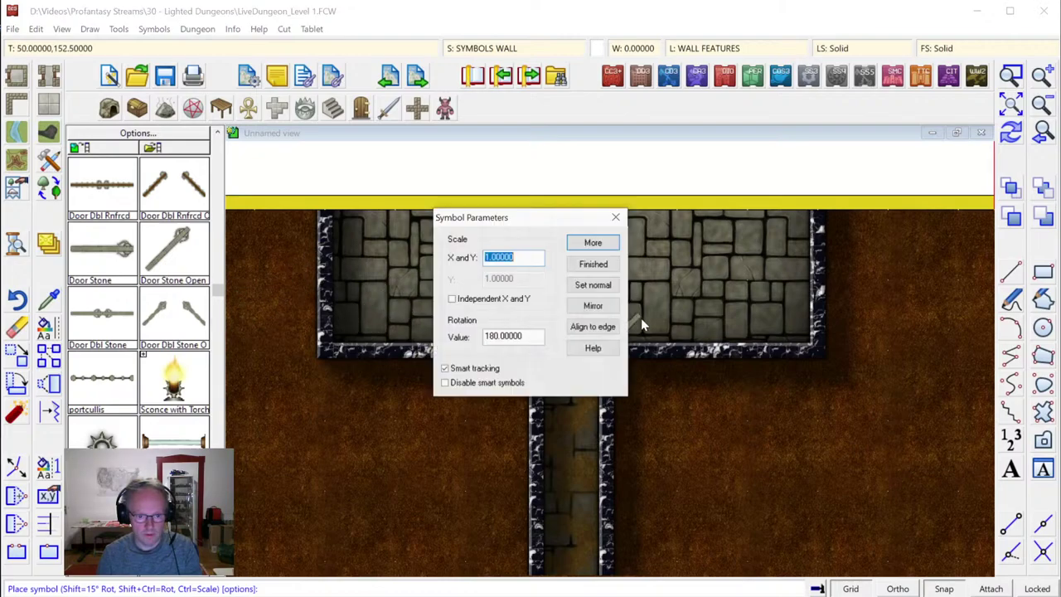
left_click(594, 306)
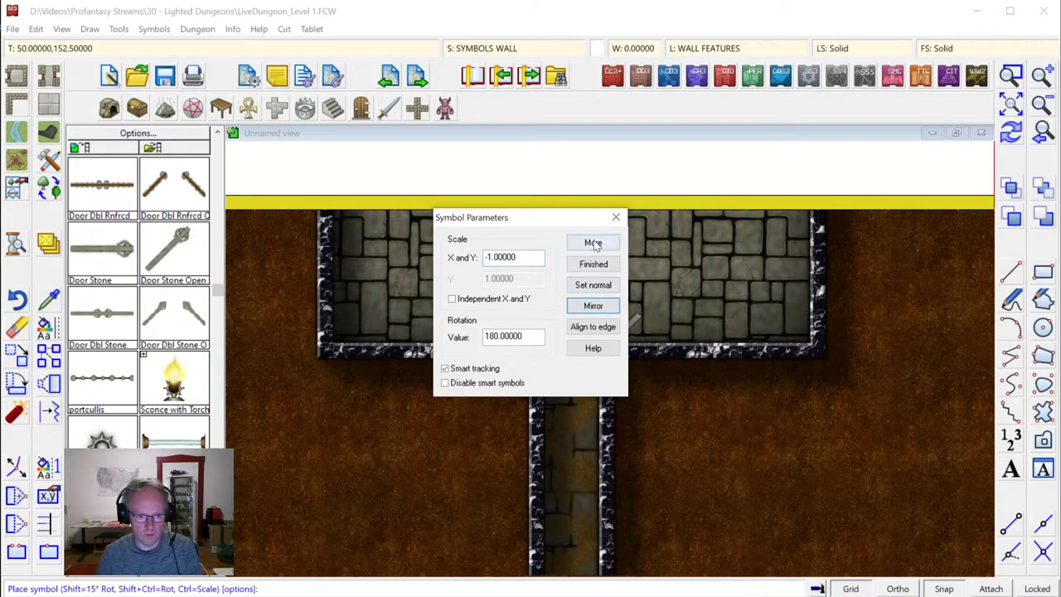
left_click(593, 243)
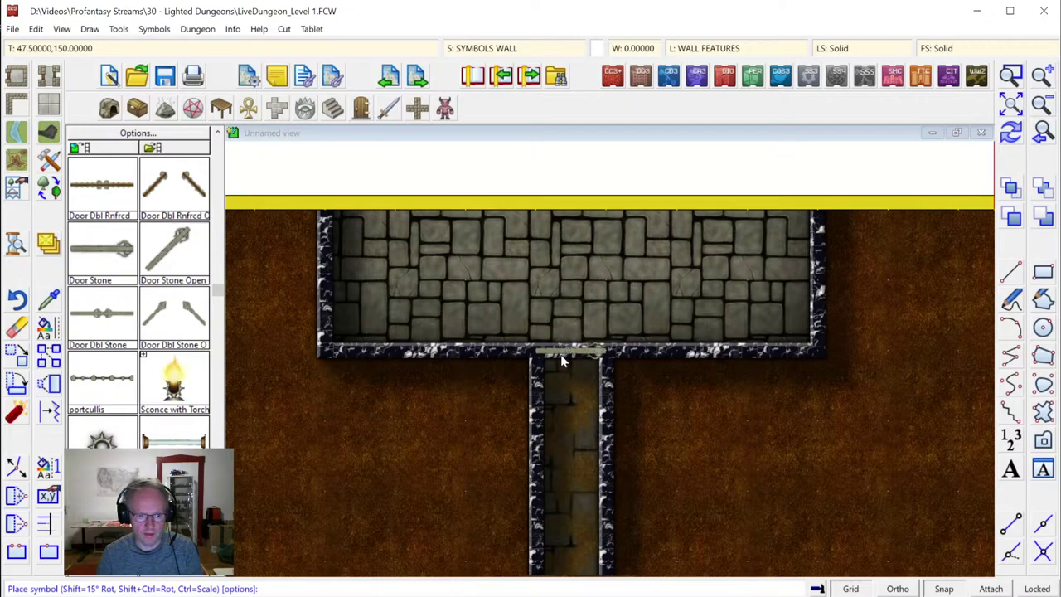
left_click(561, 354)
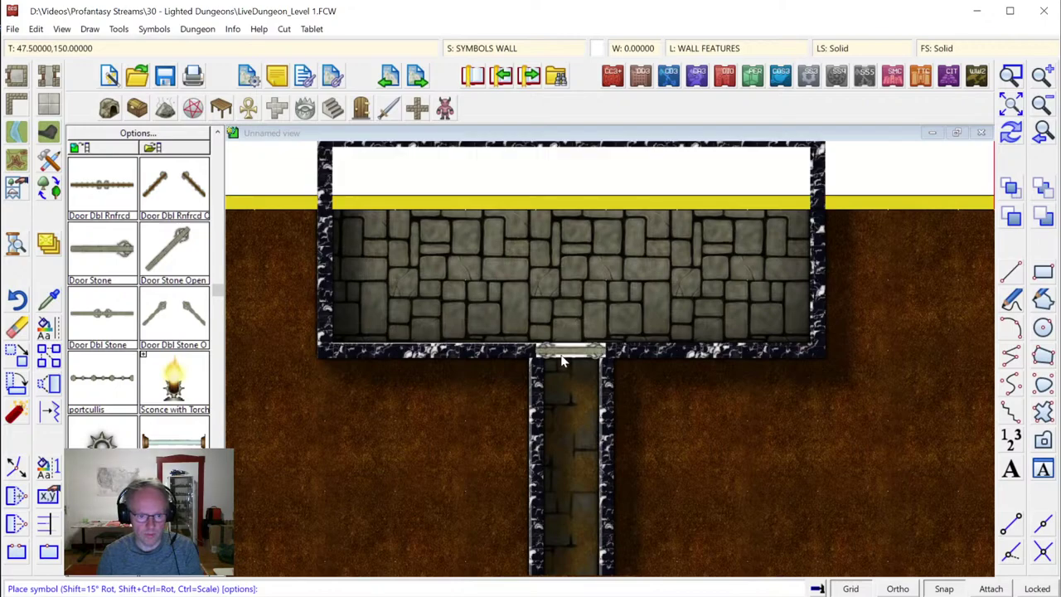
left_click(1011, 131)
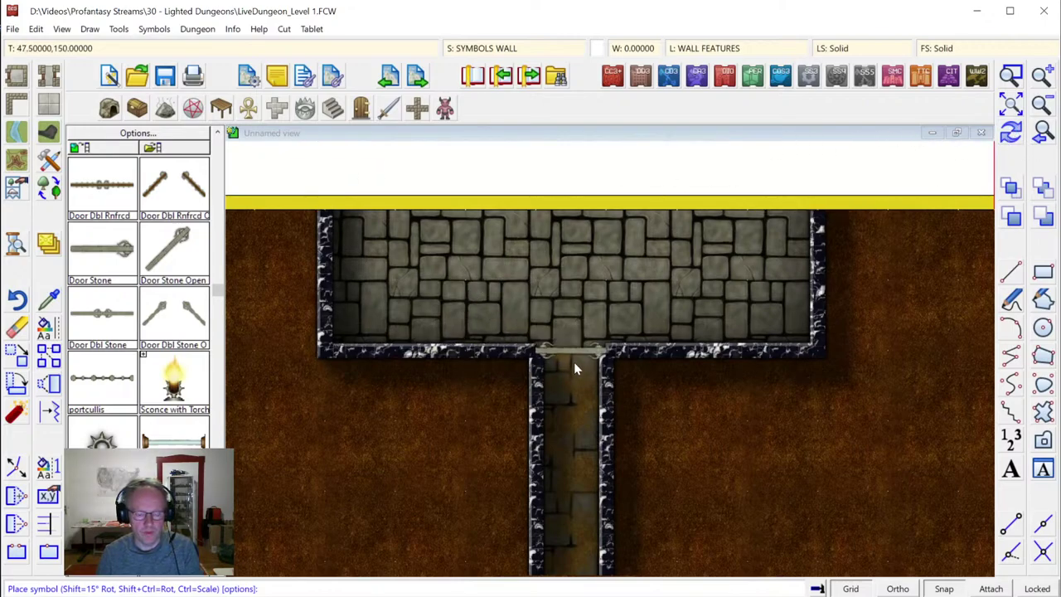
Undo and redo the placement of the closed stone door
left_click(35, 28)
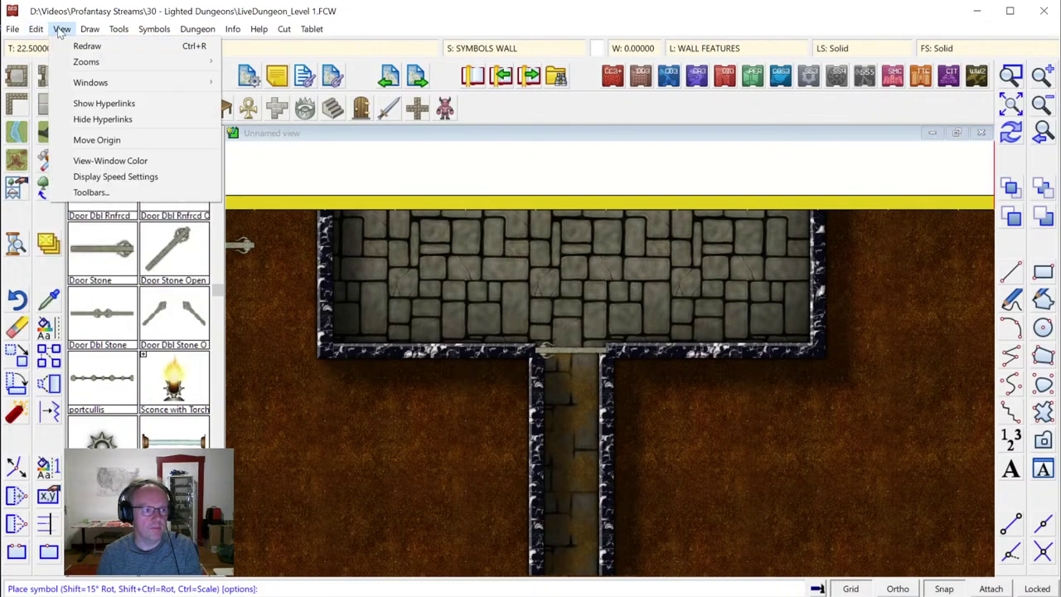
left_click(36, 28)
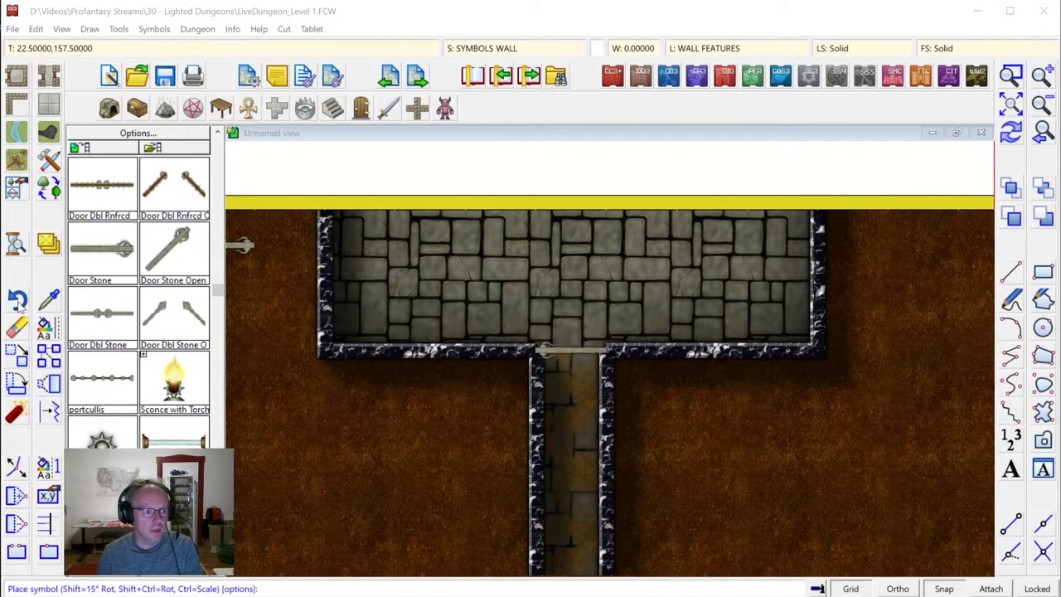
key("Escape")
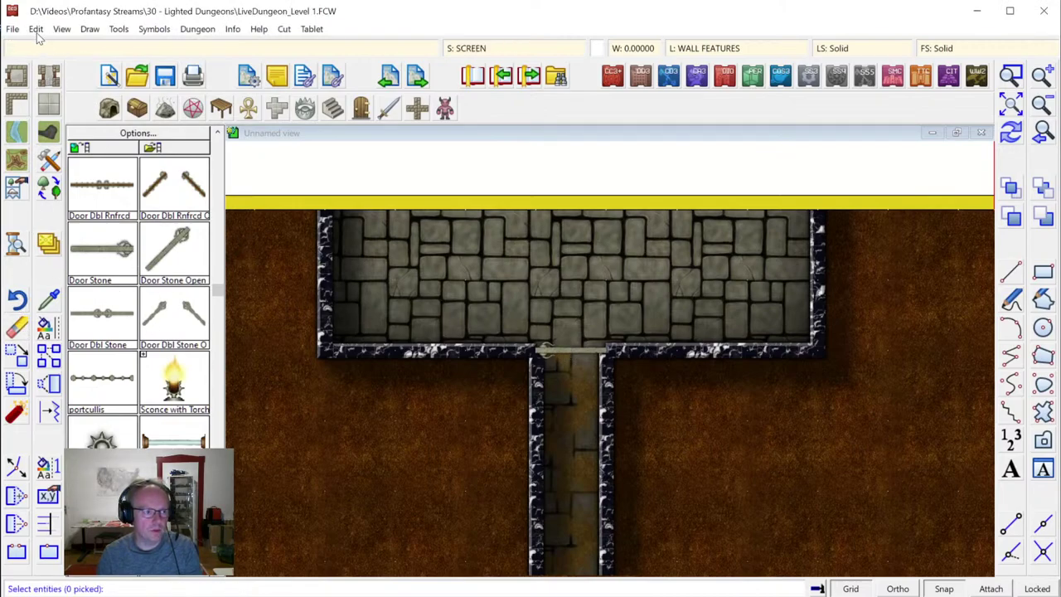
left_click(36, 28)
left_click(58, 133)
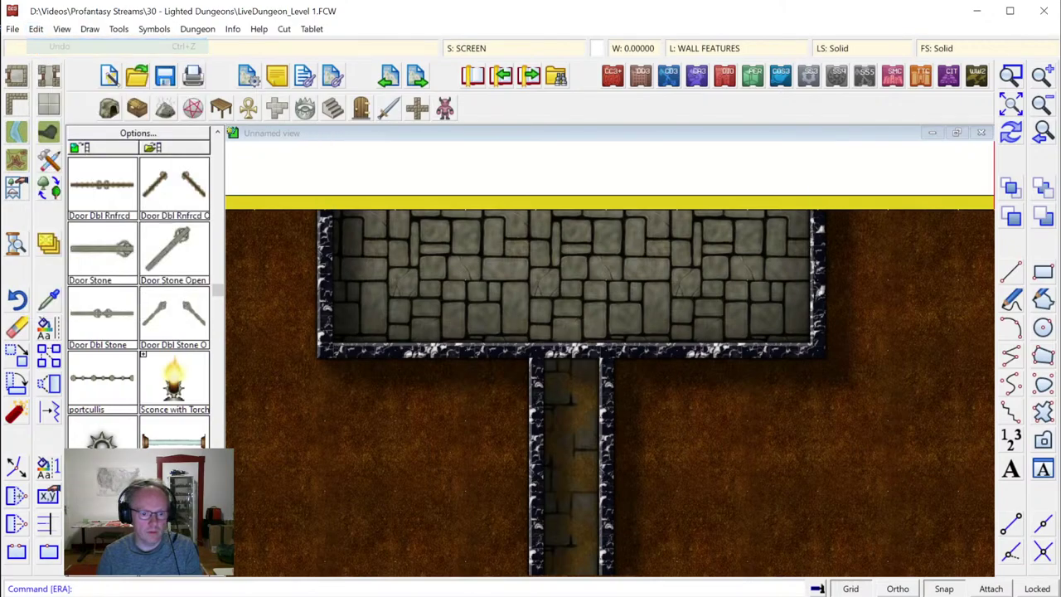
left_click(35, 28)
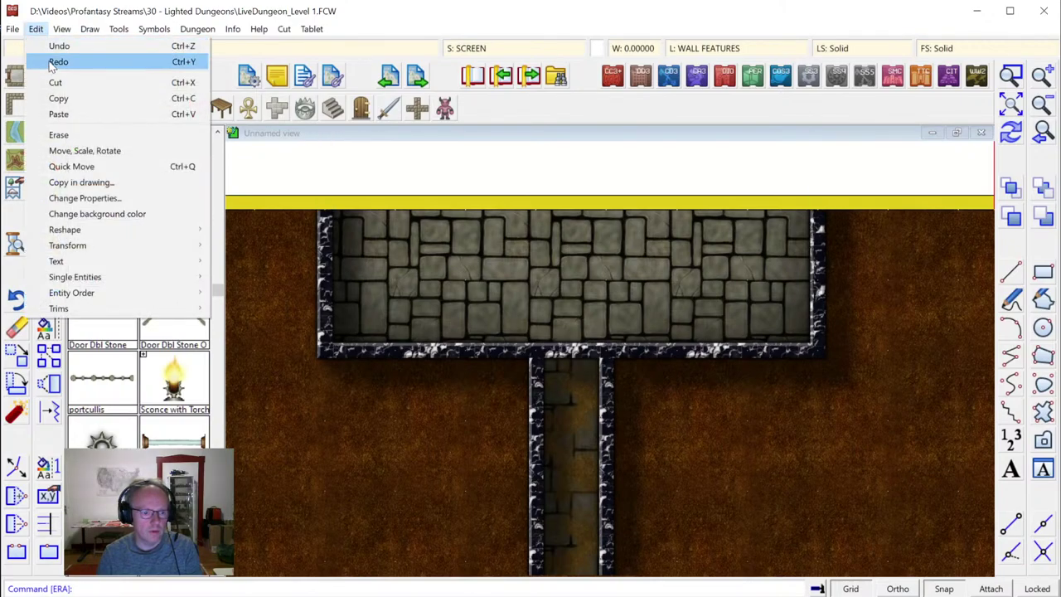
left_click(58, 61)
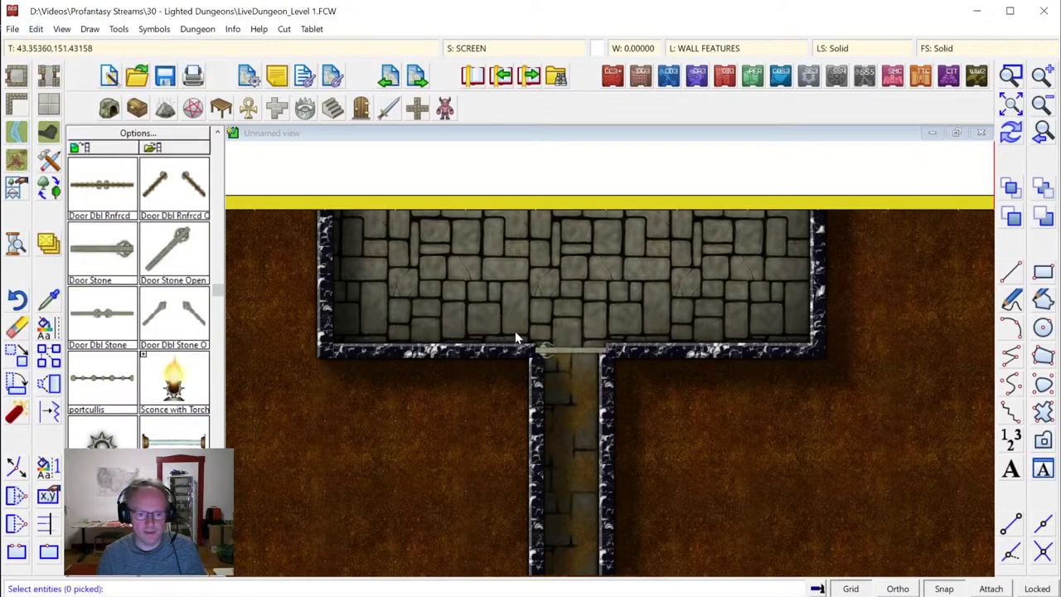
Erase the closed stone door from the opening between the stone room and the corridor
left_click(549, 348)
right_click(537, 267)
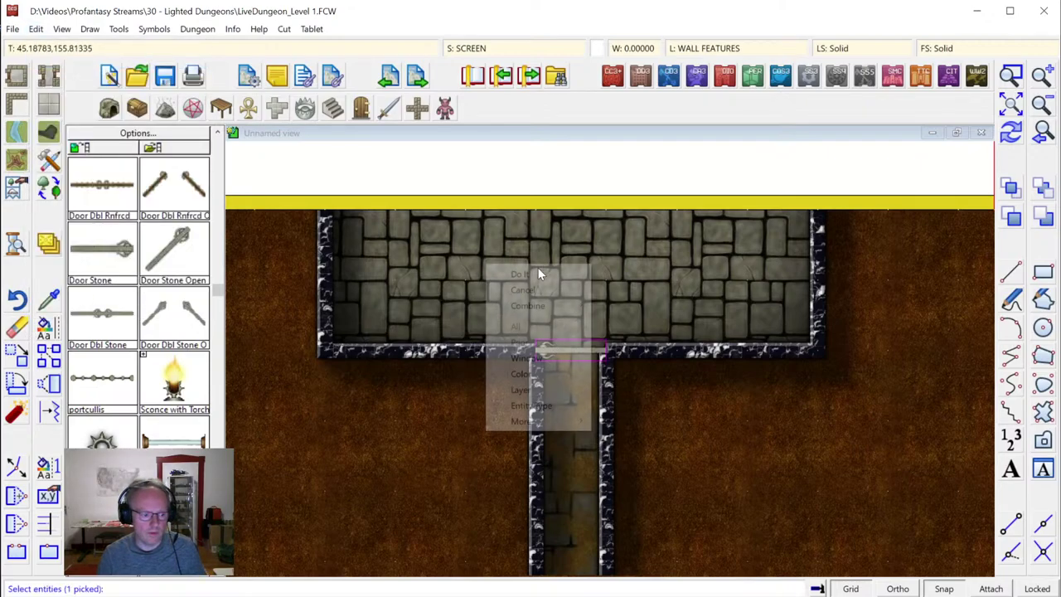
left_click(535, 274)
Place a Door Stone Open symbol in the wall opening, attached at the corridor's right wall and swinging into the stone room
left_click(176, 272)
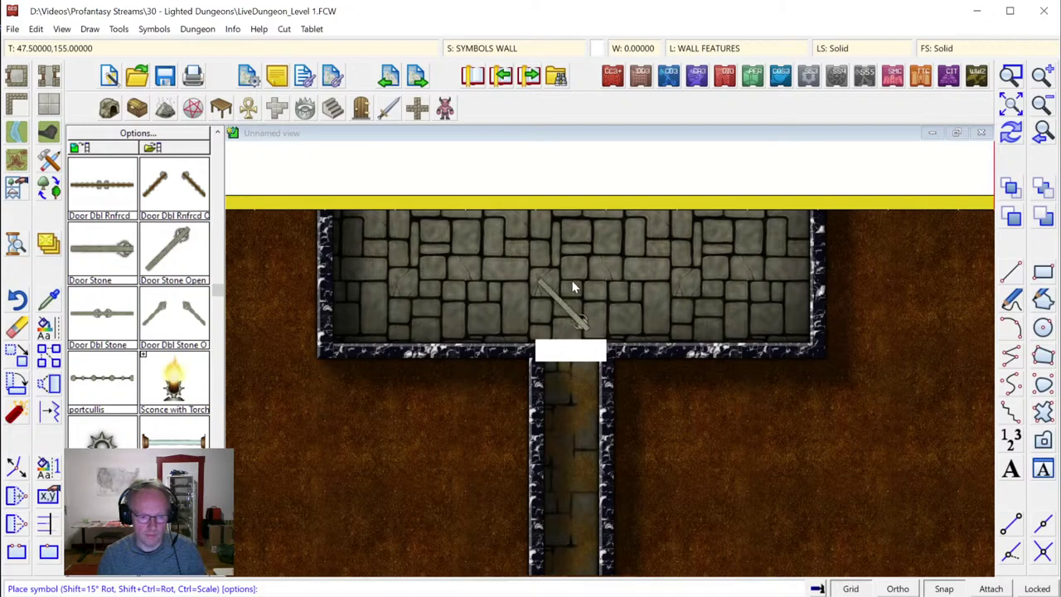
key("shift")
key("shift")
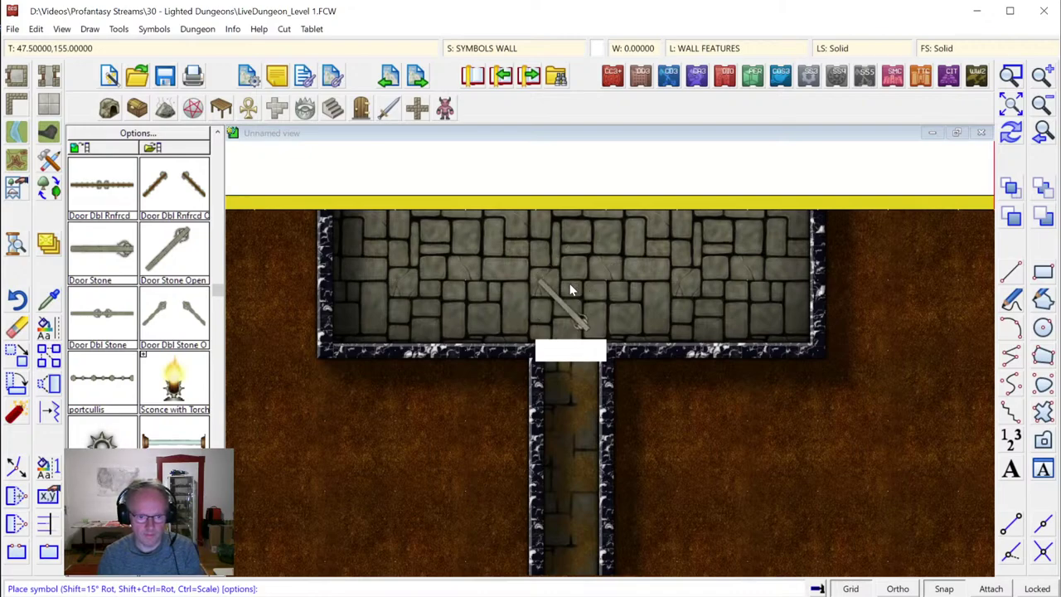
left_click(579, 348)
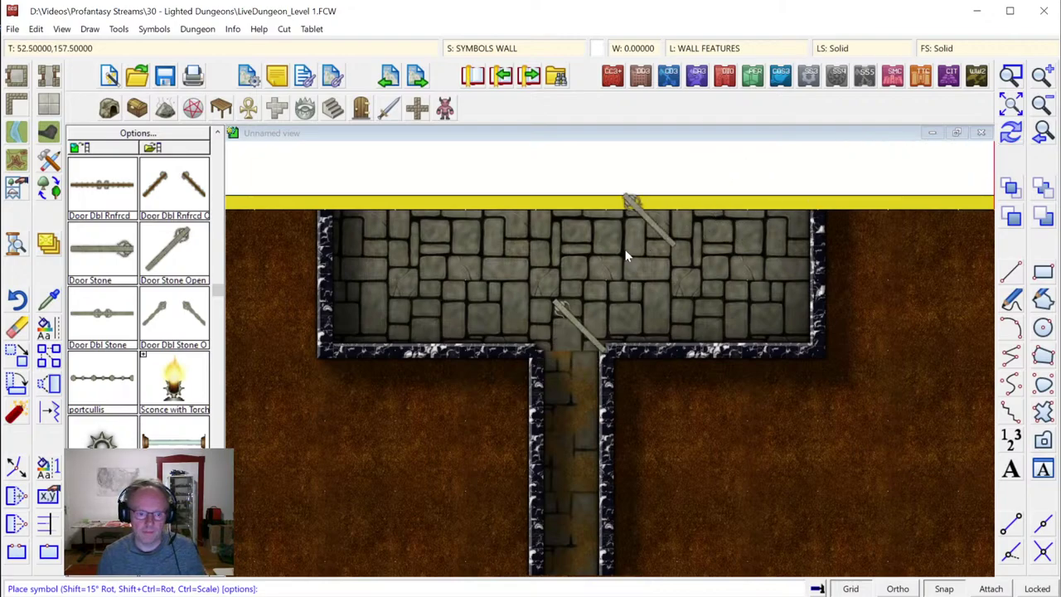
key("Escape")
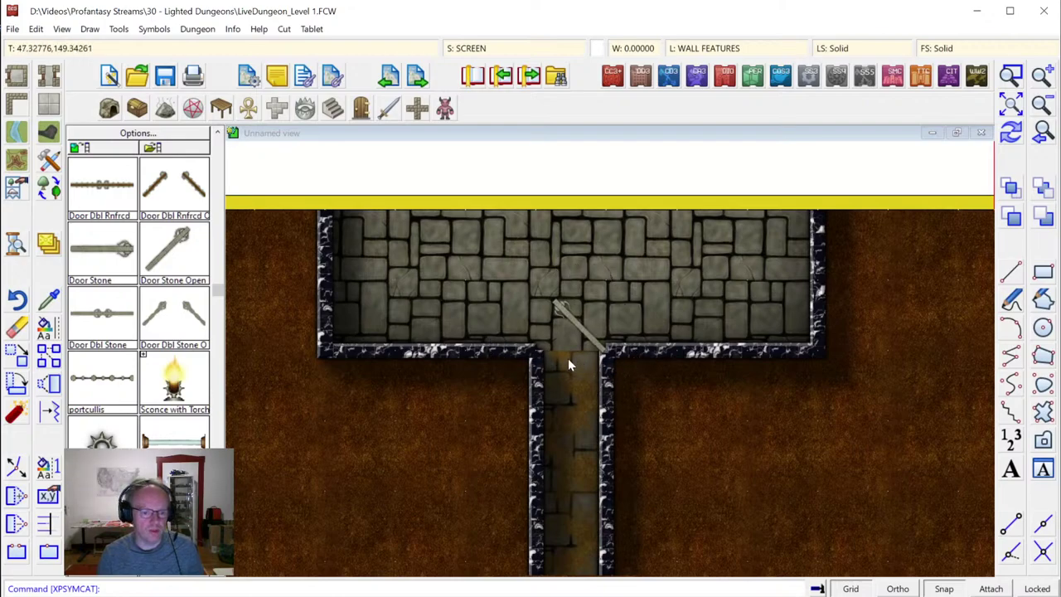
Draw an irregular patch of Floor, Dirt Brown 2 T, Straight in the stone room around the open door, with its base along the lower wall
left_click(50, 109)
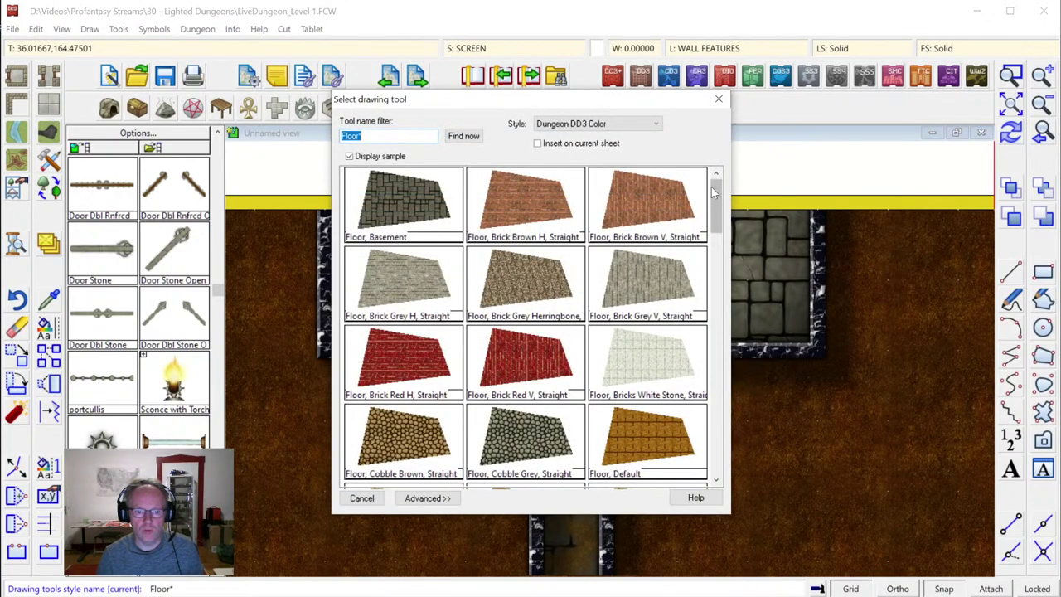
left_click_drag(711, 186, 642, 242)
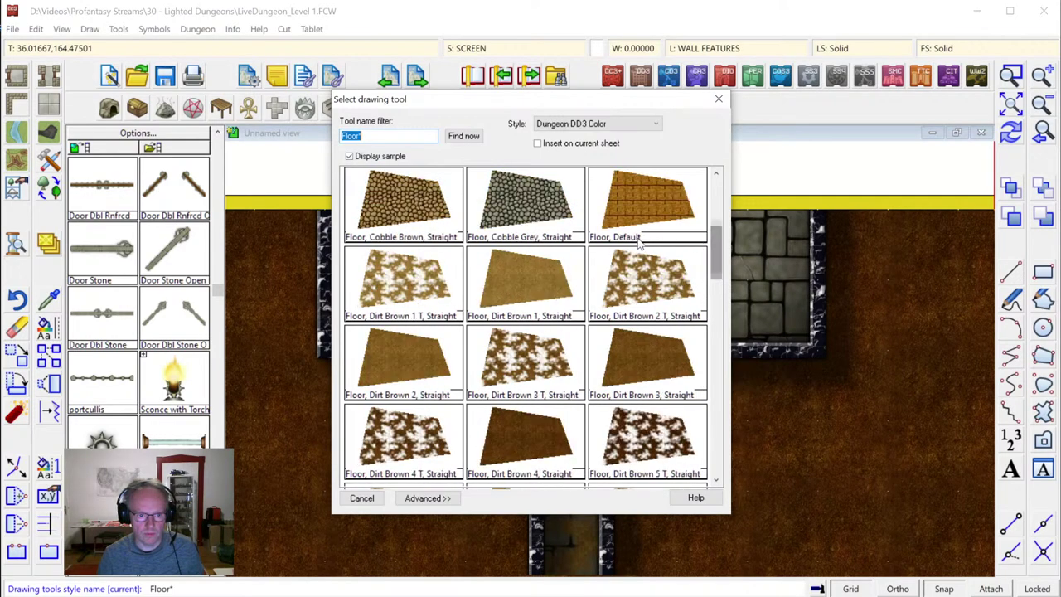
left_click(645, 288)
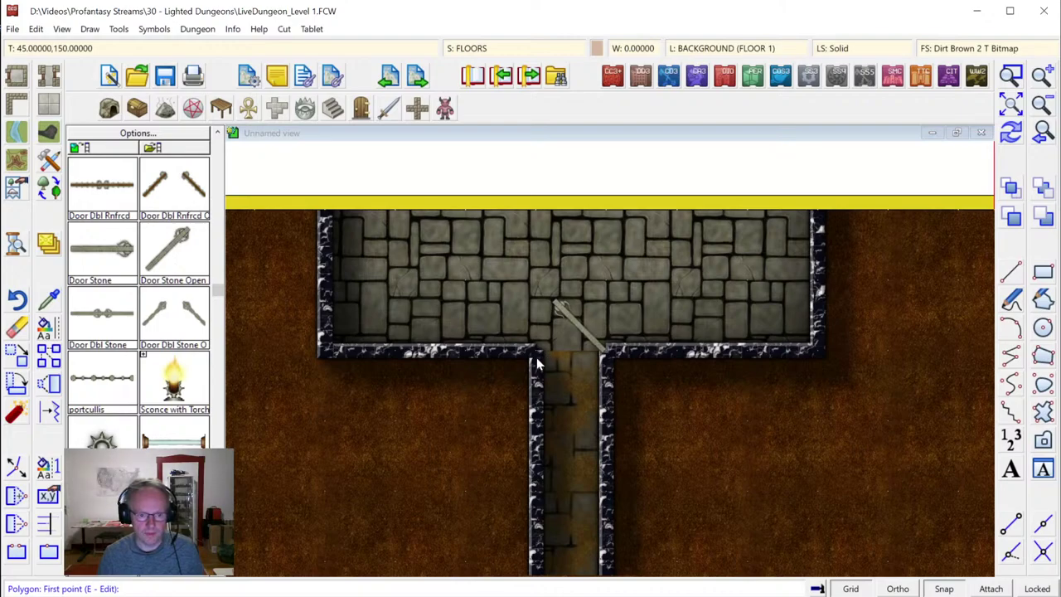
left_click(537, 363)
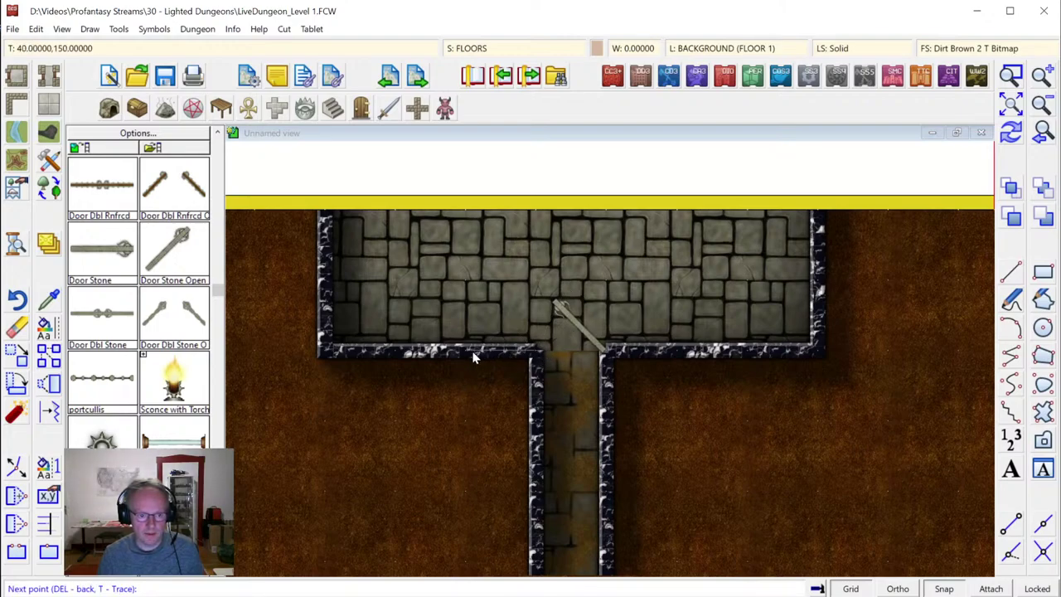
left_click(943, 588)
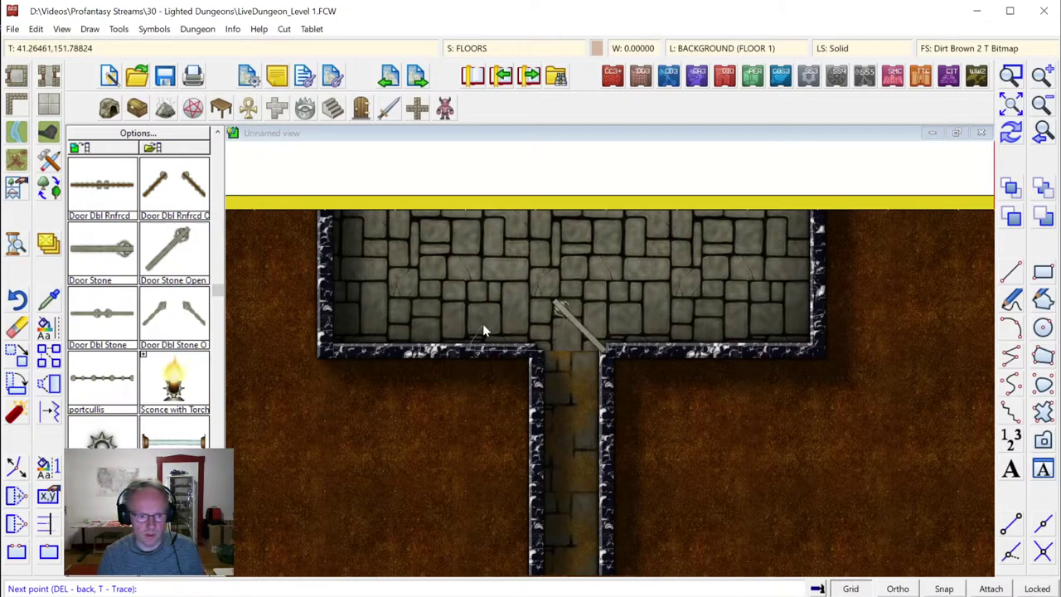
left_click(514, 284)
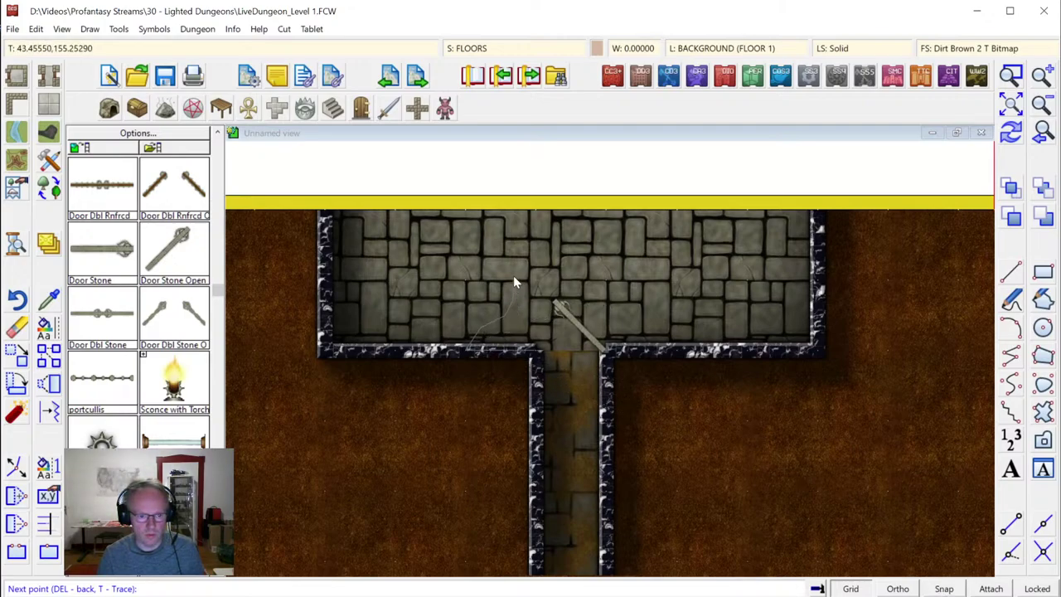
left_click(574, 263)
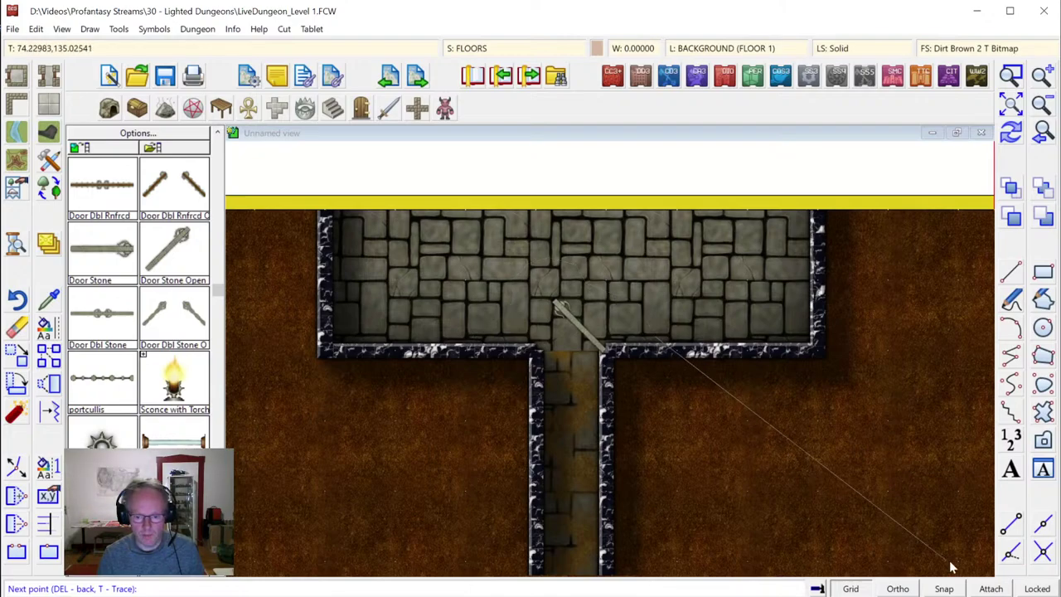
left_click(943, 588)
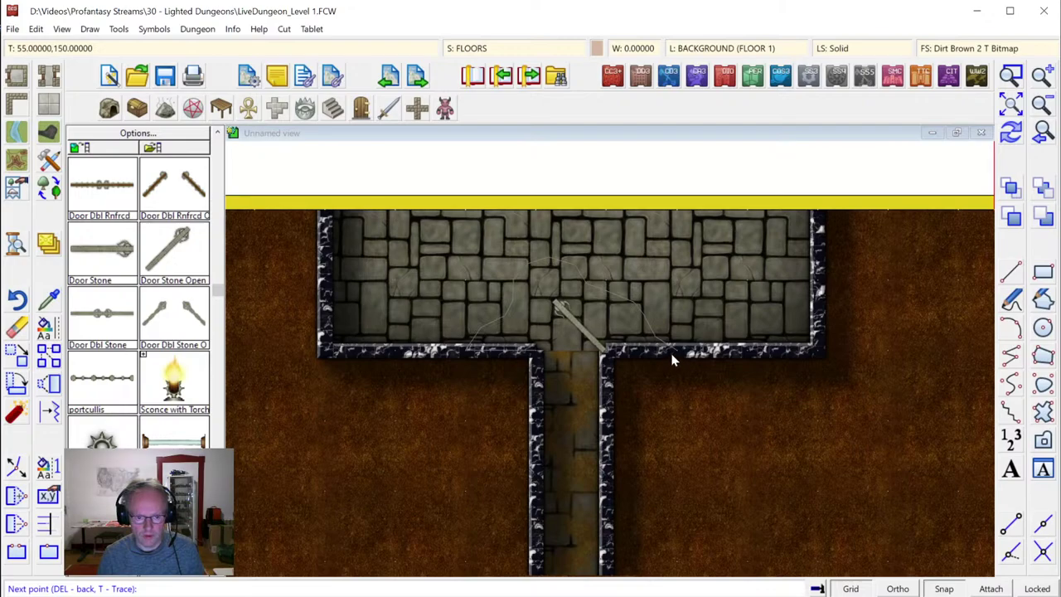
right_click(620, 365)
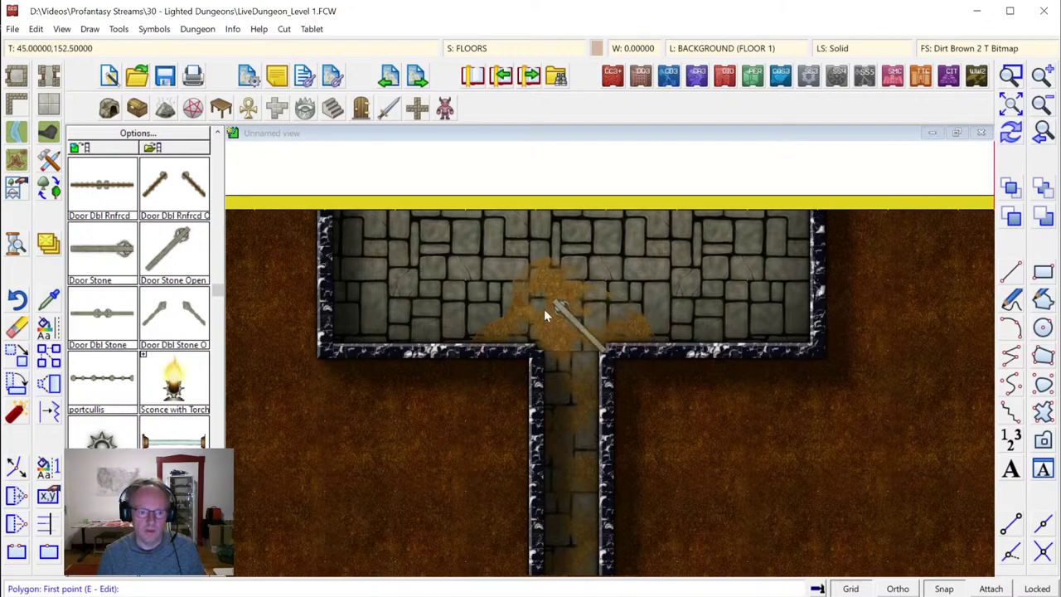
left_click(1012, 107)
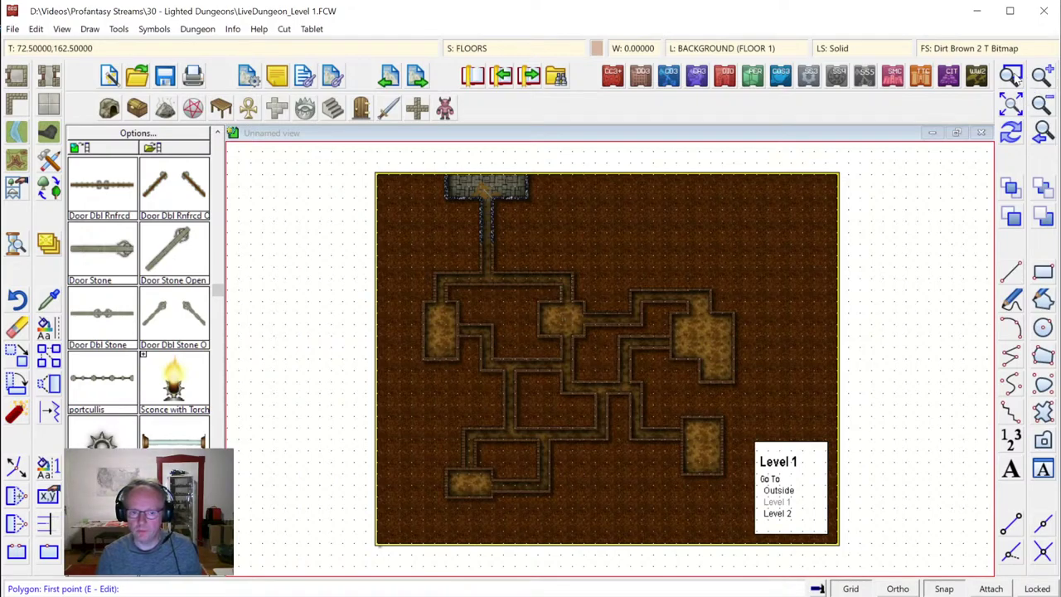
left_click(1011, 76)
left_click(476, 166)
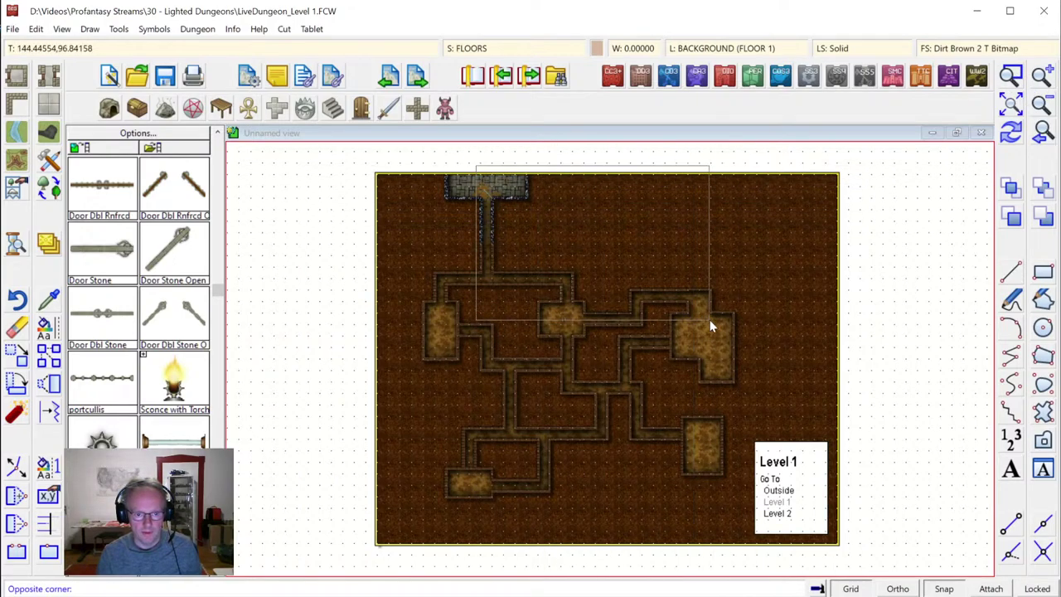
left_click(733, 328)
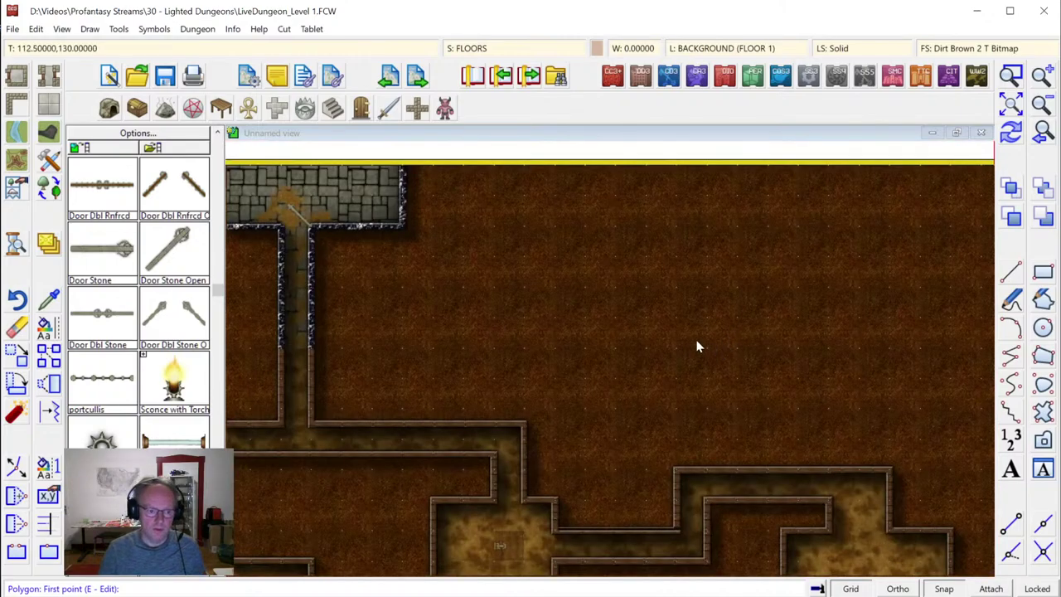
left_click(1012, 104)
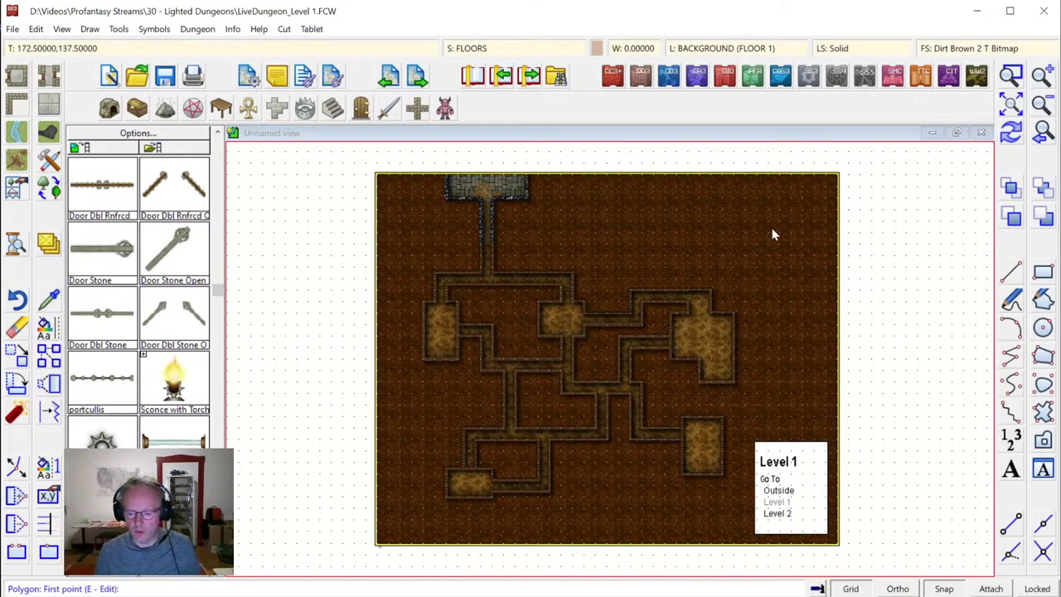
Place a closed Door Wood symbol in the large eastern room's left wall where the corridor meets it, cutting the wall open
left_click(1011, 76)
left_click(591, 280)
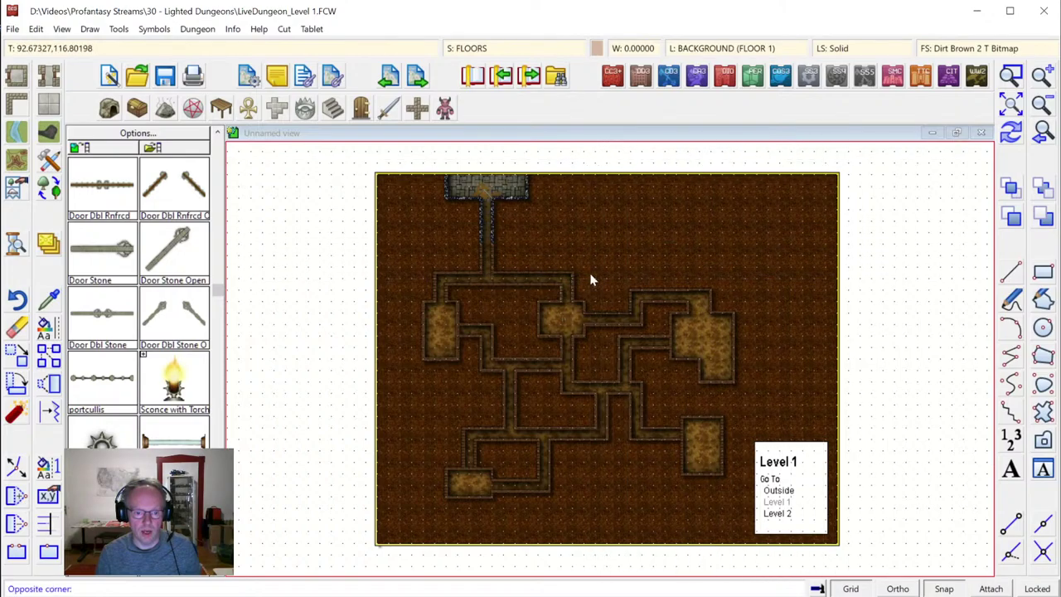
left_click(748, 437)
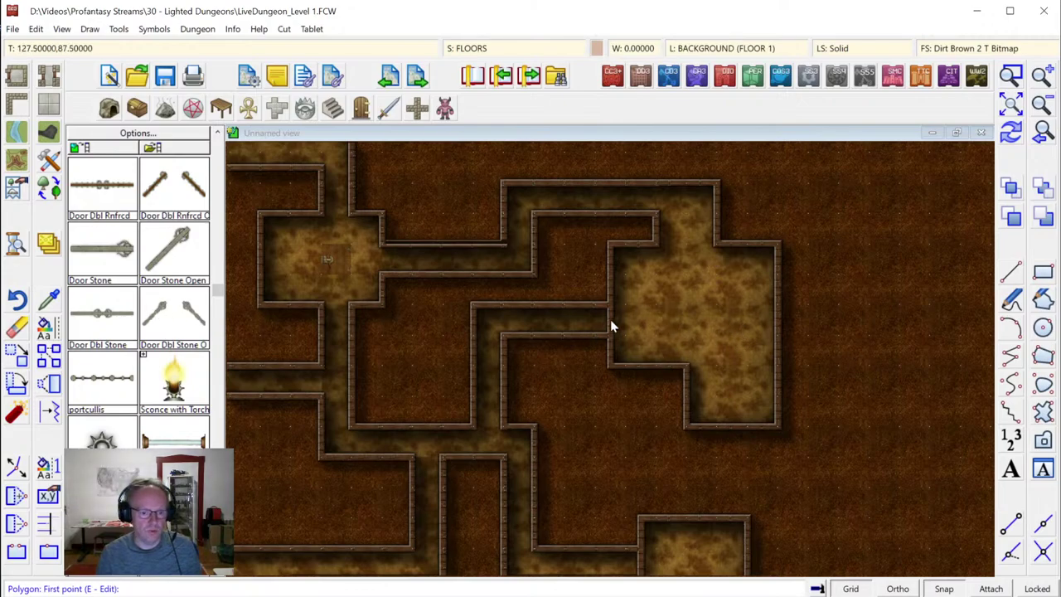
left_click(361, 109)
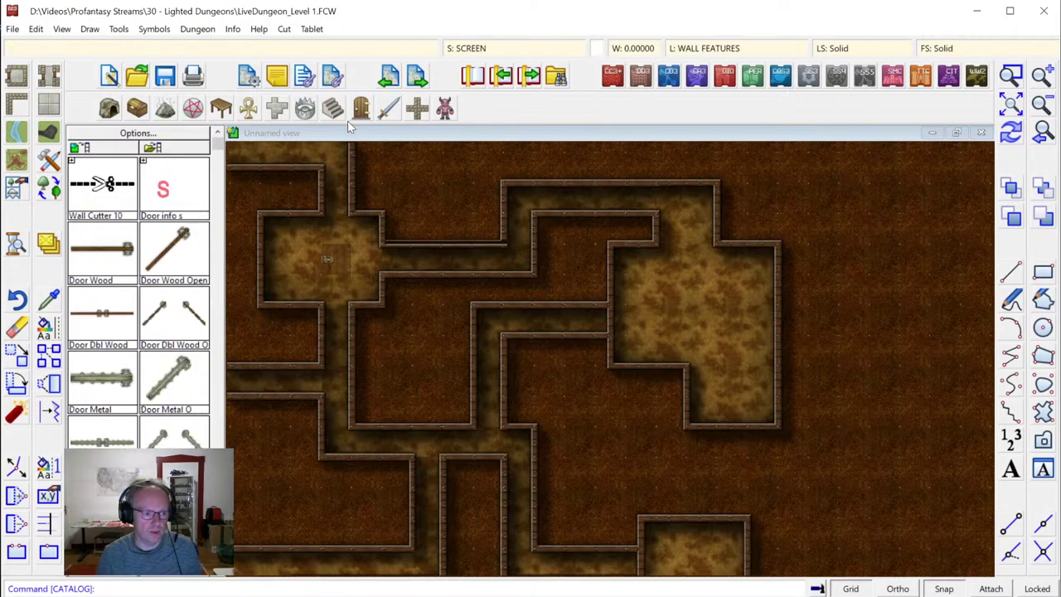
left_click(100, 242)
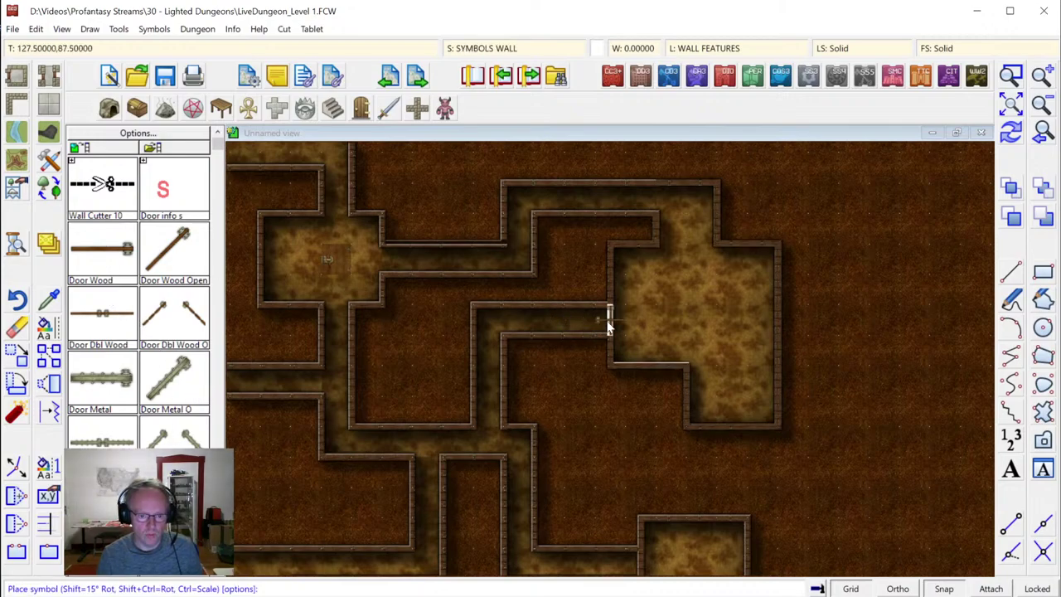
left_click(608, 324)
left_click(1013, 133)
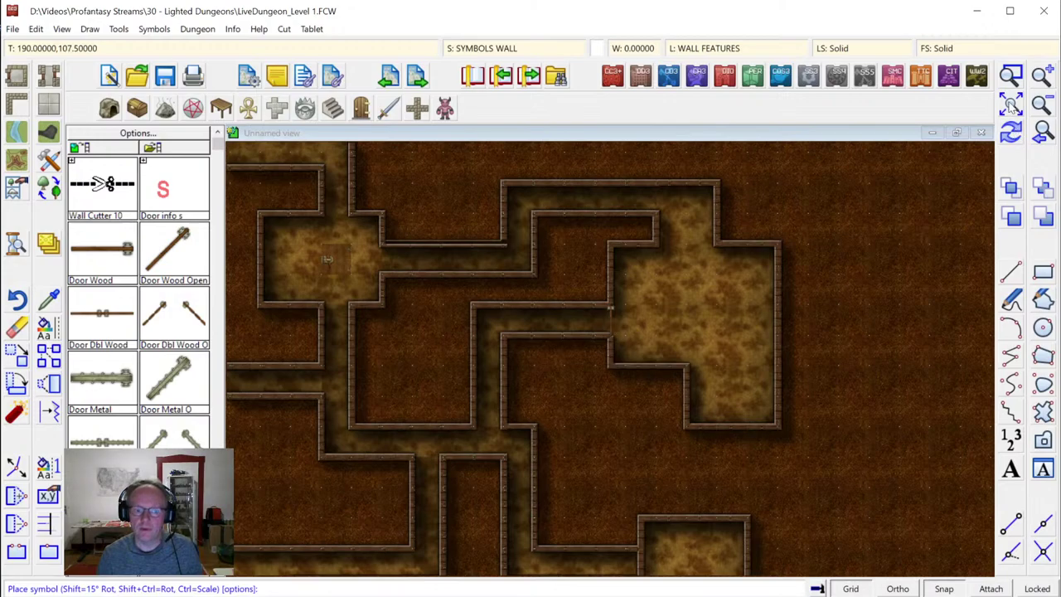
Choose the Pit 10' Open trap symbol for the large eastern room and make SYMBOLS FLAT the current sheet
left_click(1011, 75)
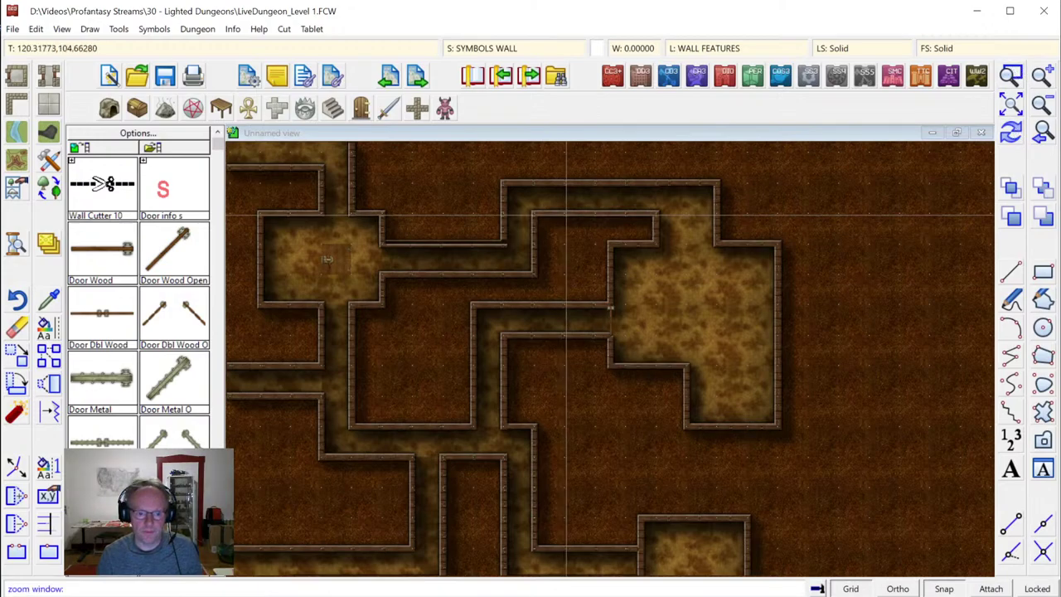
left_click(566, 273)
left_click(807, 460)
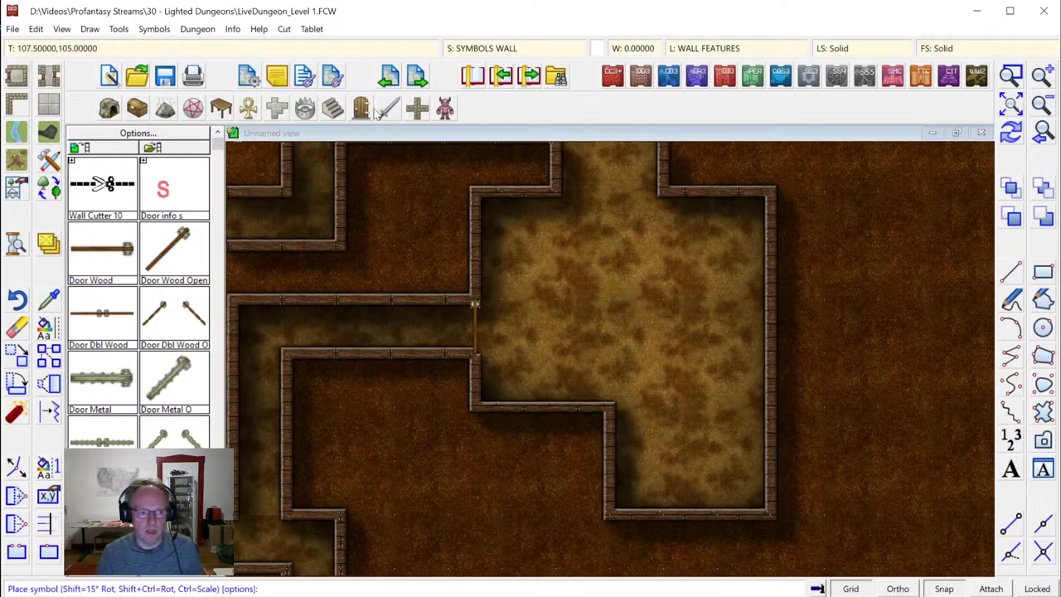
left_click(303, 111)
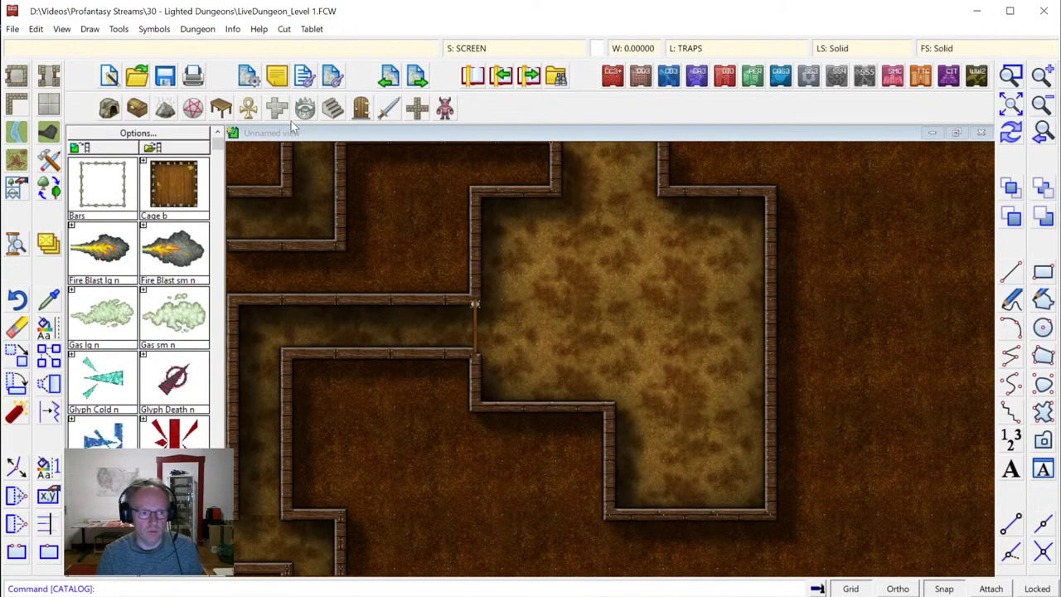
scroll(211, 352, "down", 5)
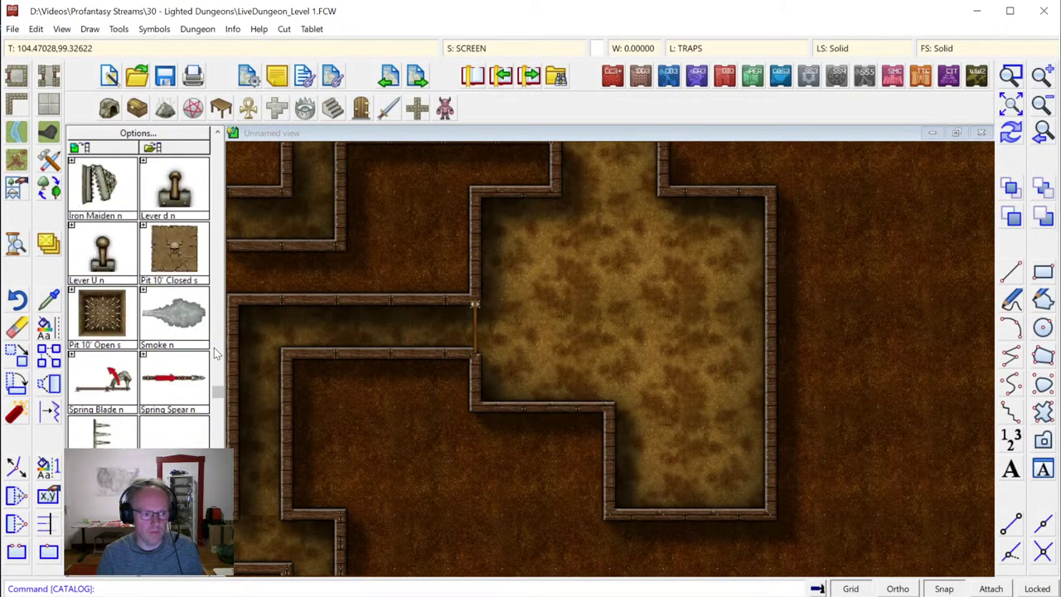
left_click(102, 314)
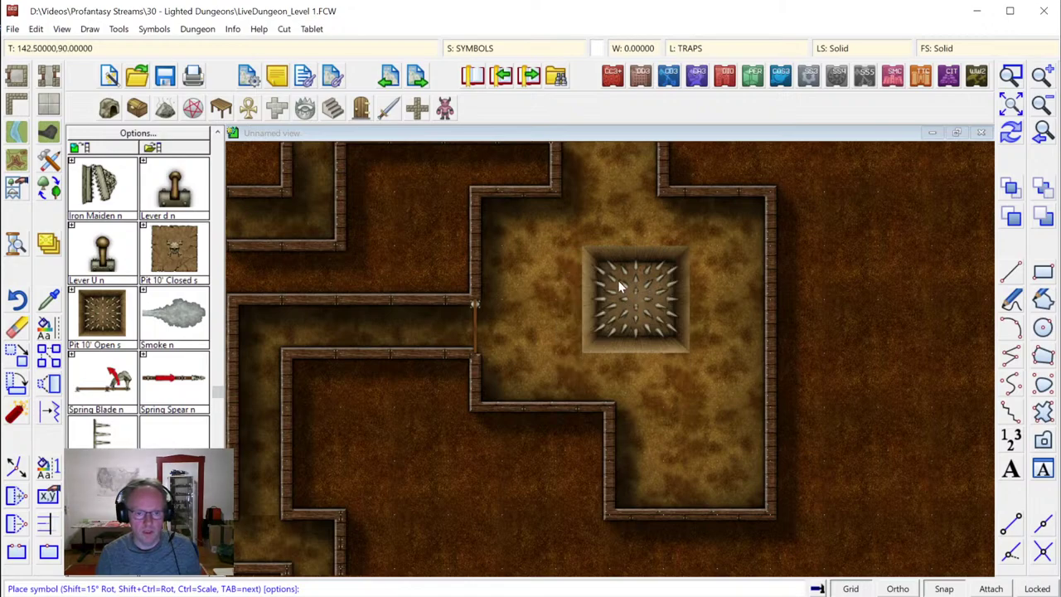
left_click(502, 51)
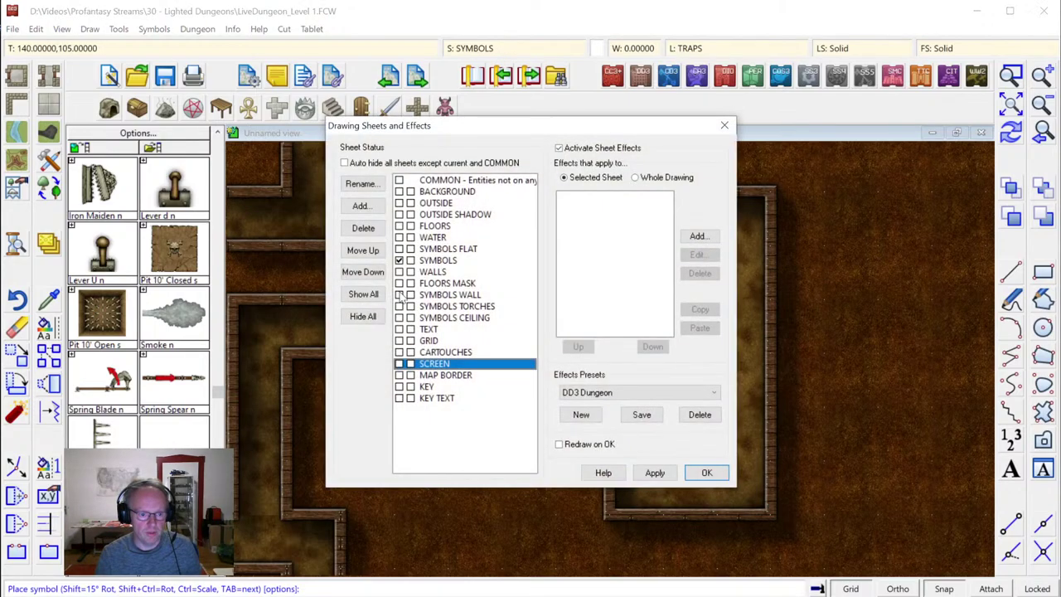
left_click(399, 250)
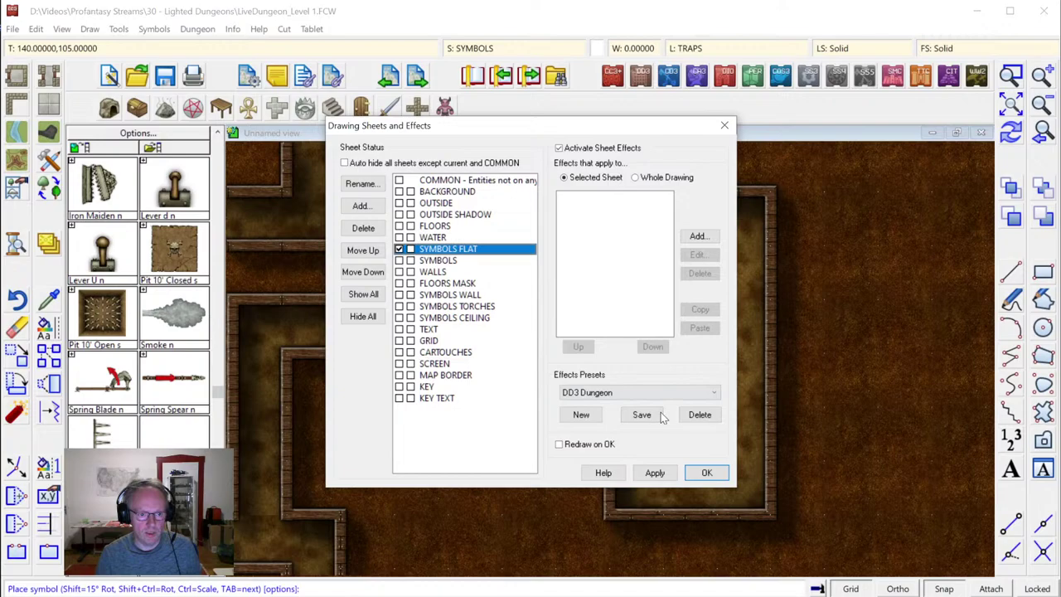
left_click(704, 472)
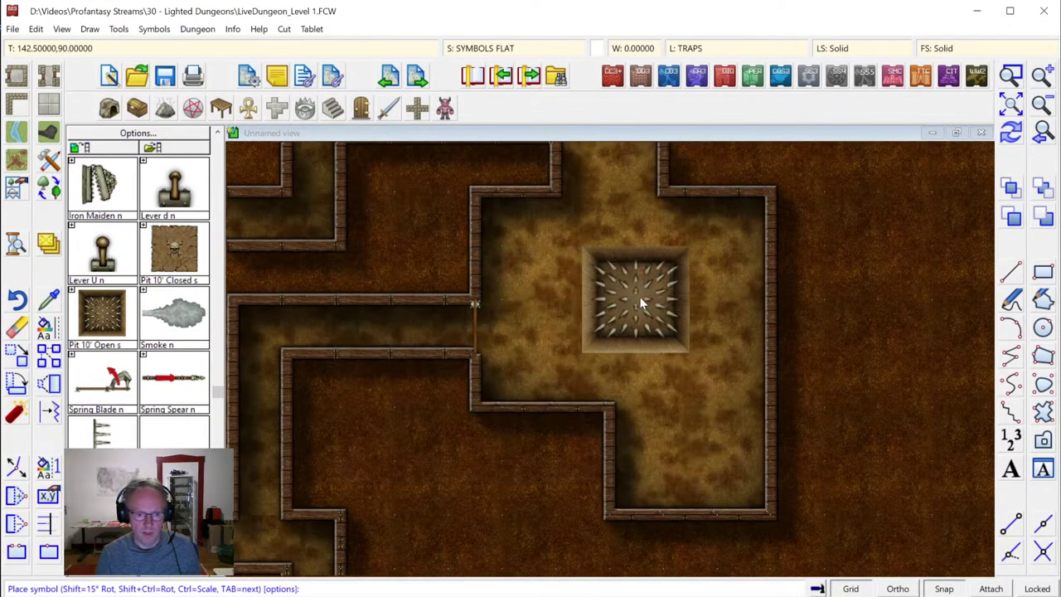
Reset the pit symbol's parameters, scale it to 0.5 and place one open spiked pit in the middle of the large eastern room
right_click(639, 319)
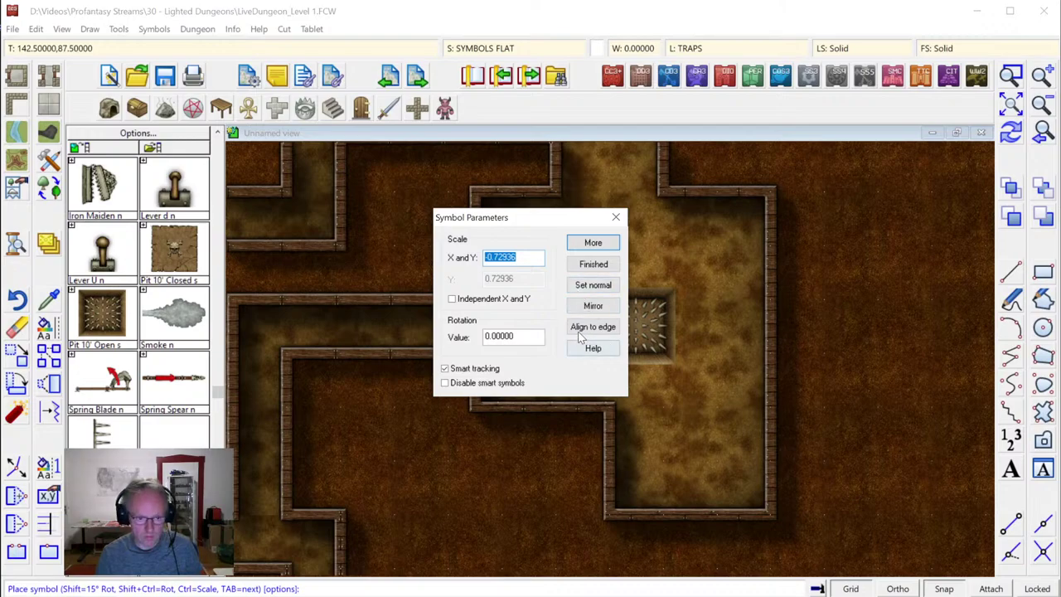
left_click(594, 284)
double_click(498, 257)
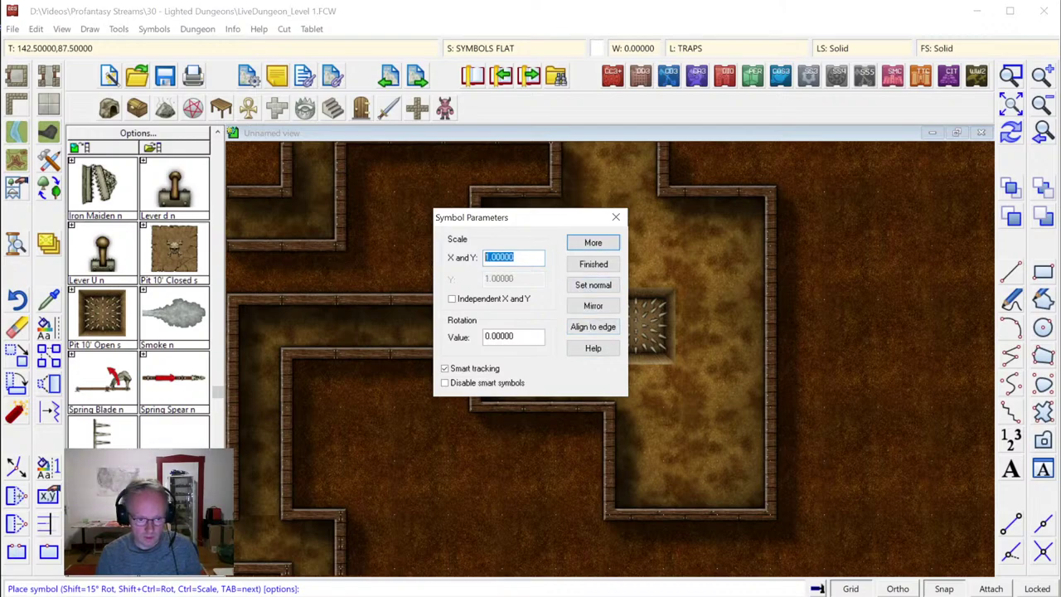
key("BackSpace")
type(".5")
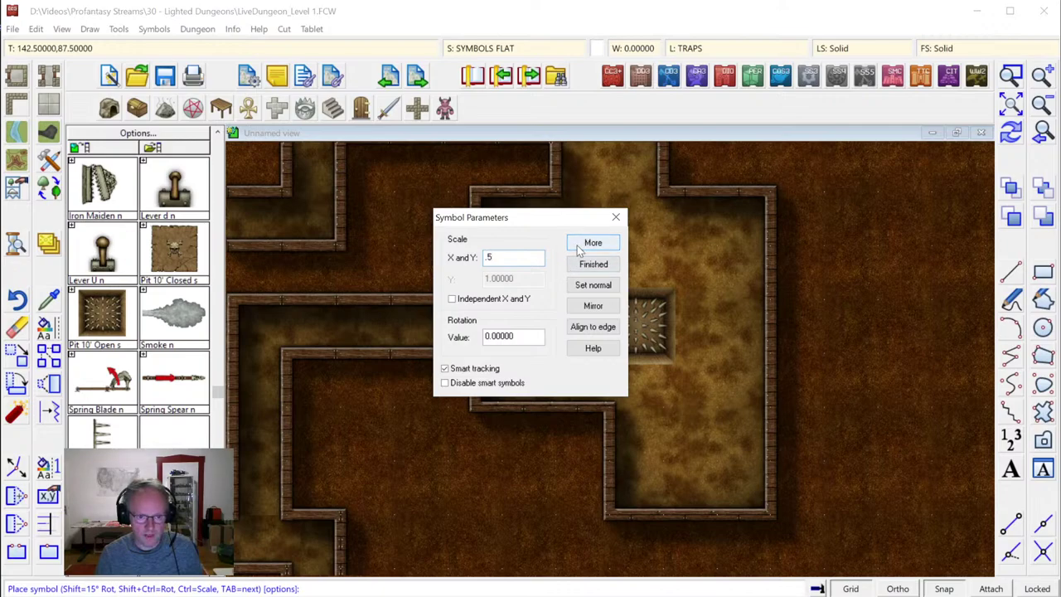
left_click(594, 264)
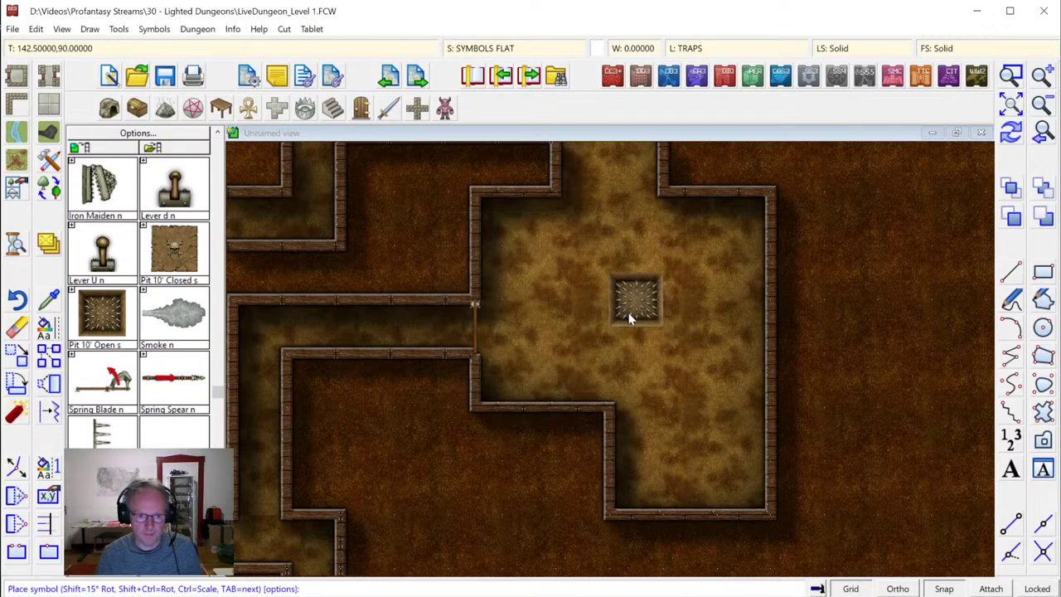
left_click(629, 312)
key("Tab")
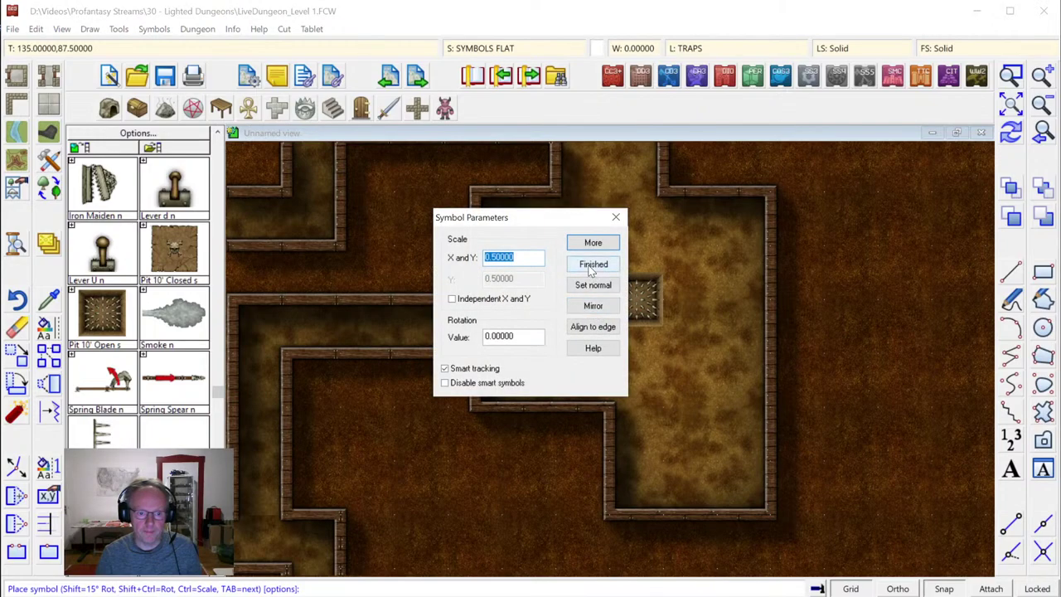
left_click(594, 264)
Add a new sheet named PIT WALLS directly after SYMBOLS FLAT and make it the current sheet
left_click(1011, 75)
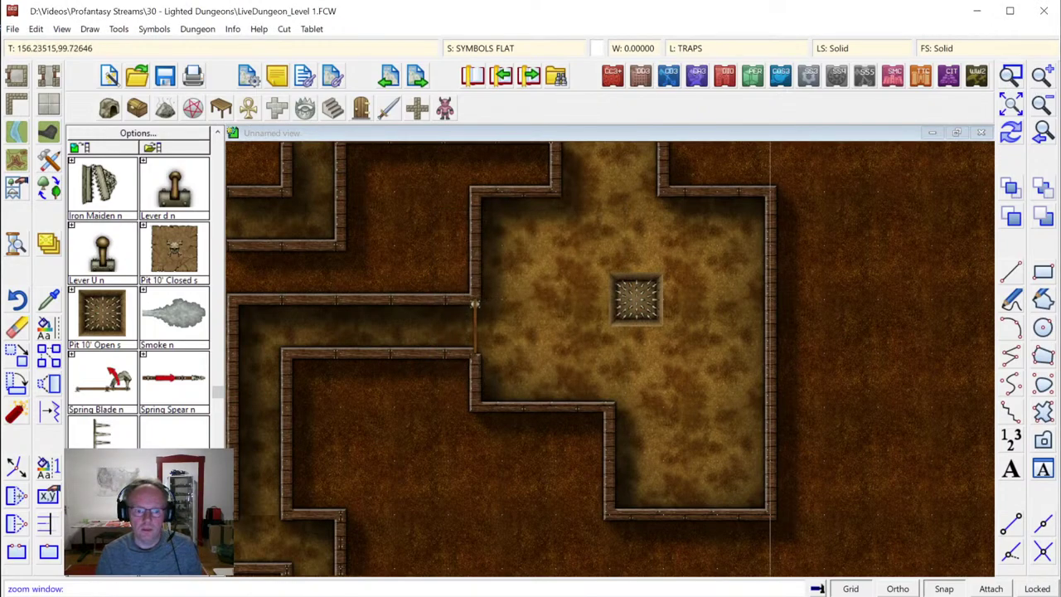
left_click(527, 225)
left_click(753, 404)
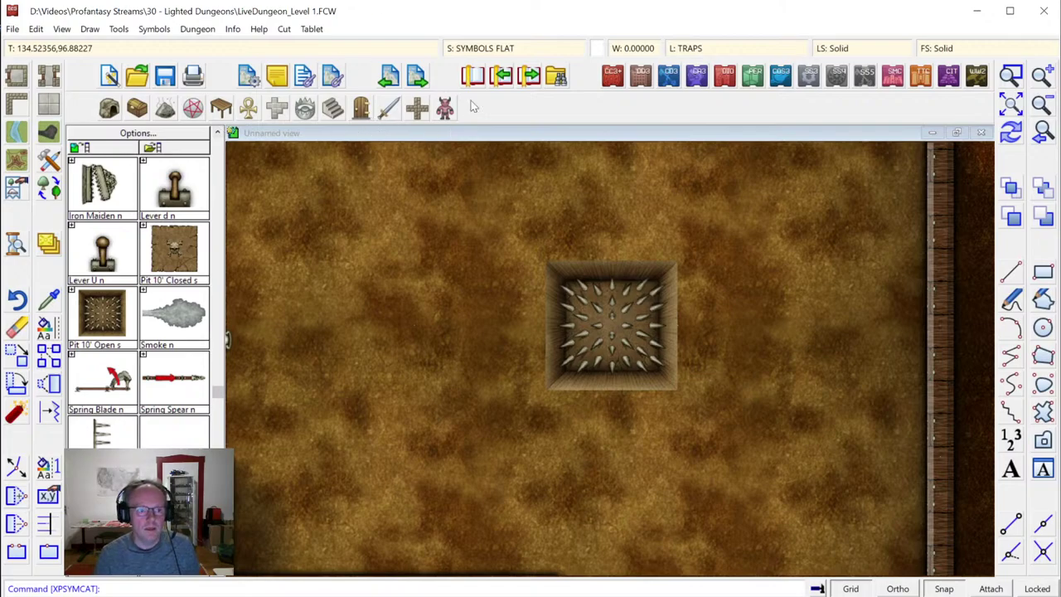
left_click(522, 49)
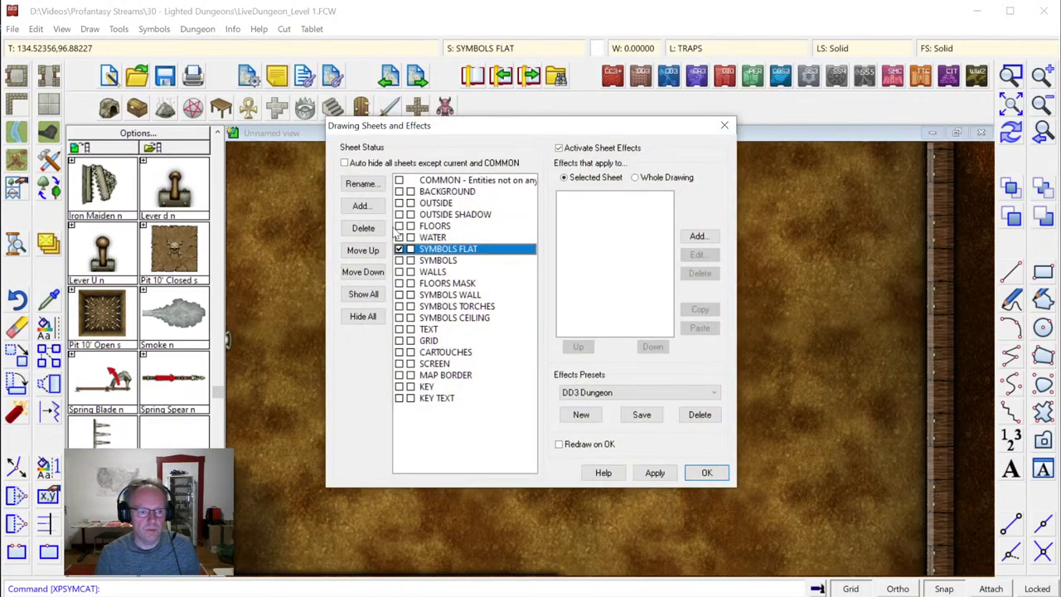
left_click(360, 206)
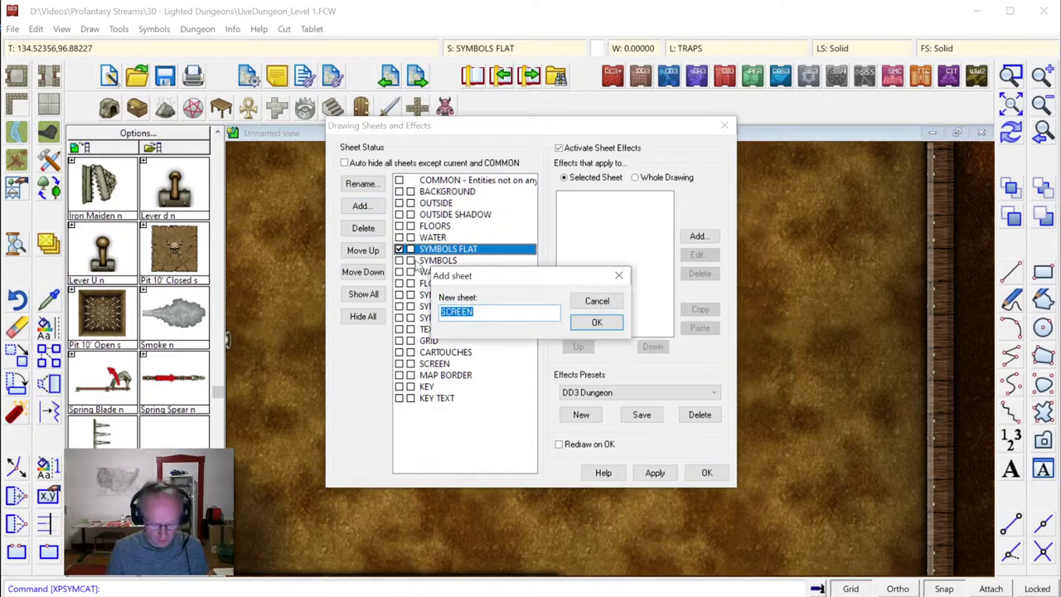
type("PIT W")
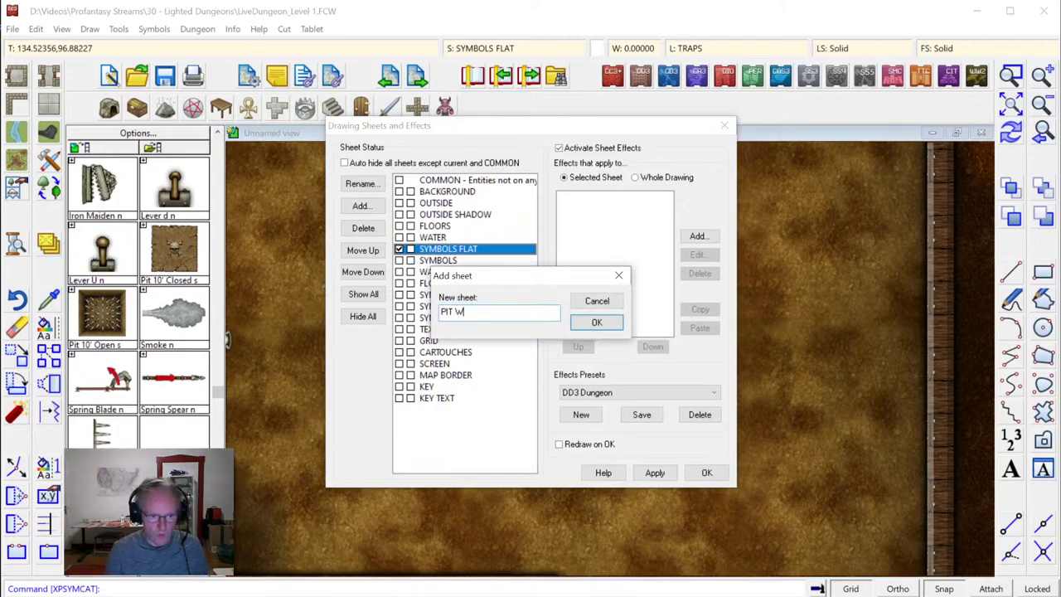
type("ALLS")
key("Return")
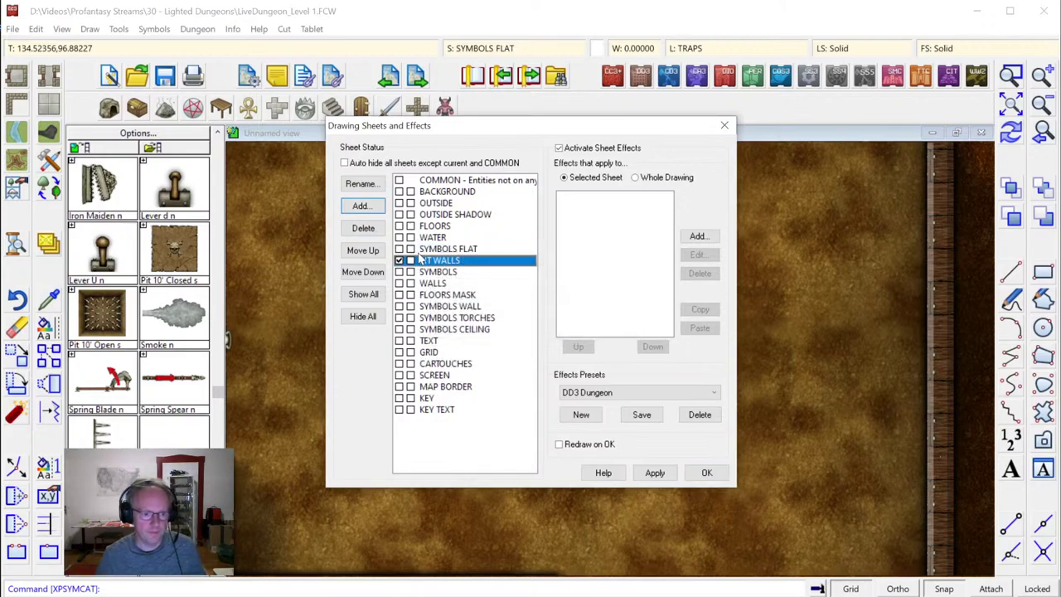
left_click(704, 473)
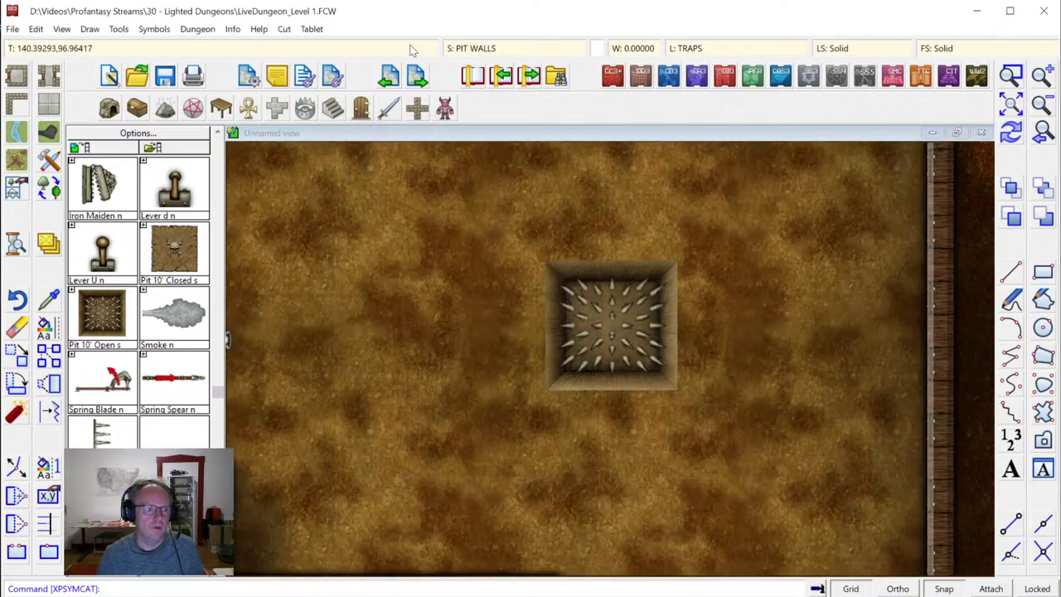
Set the current drawing colour to a medium brown from the palette
left_click(599, 50)
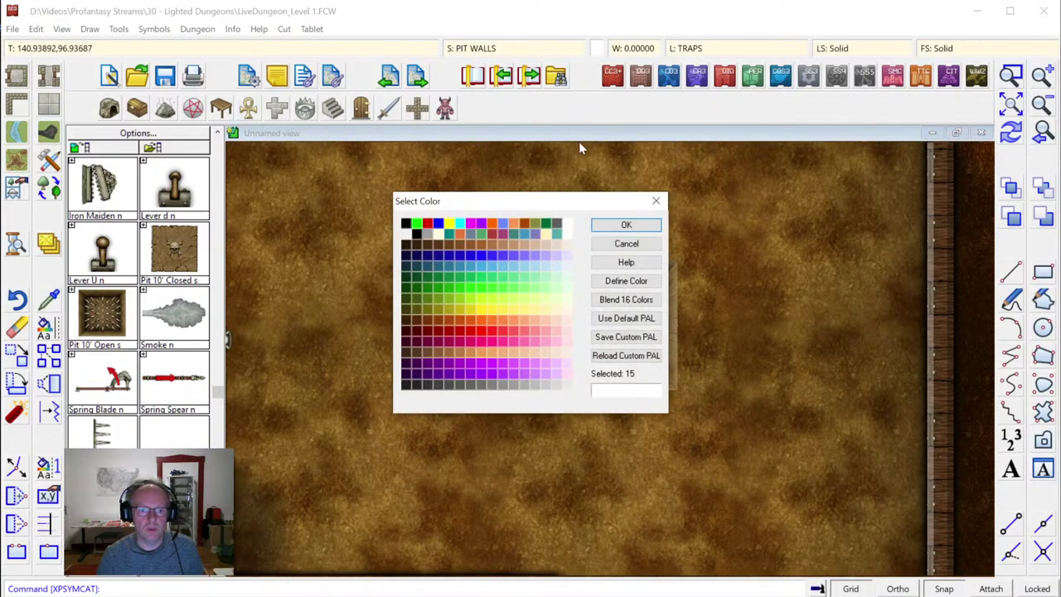
left_click(459, 356)
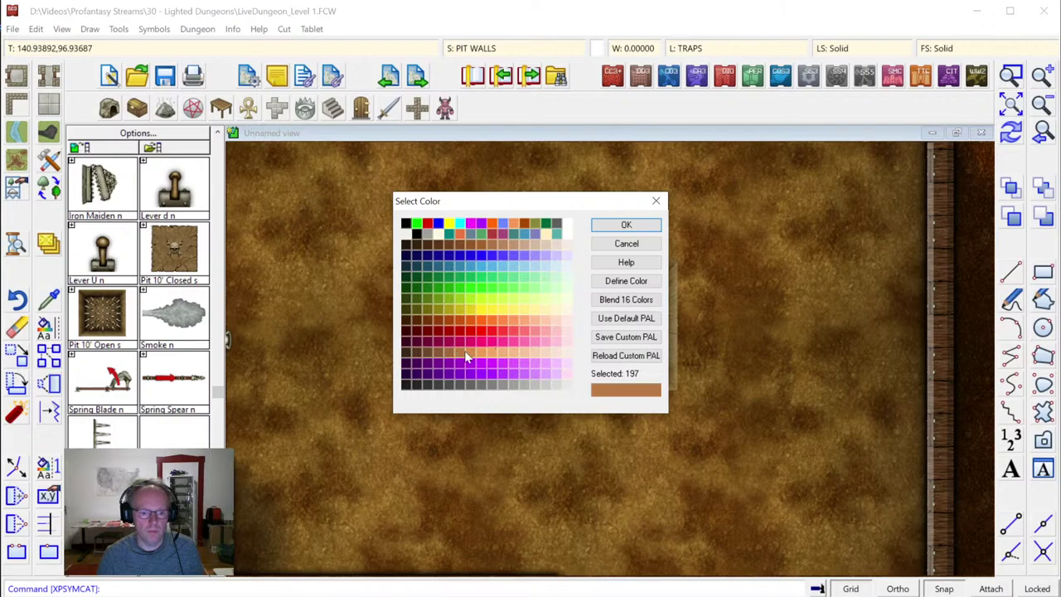
left_click(454, 356)
left_click(623, 223)
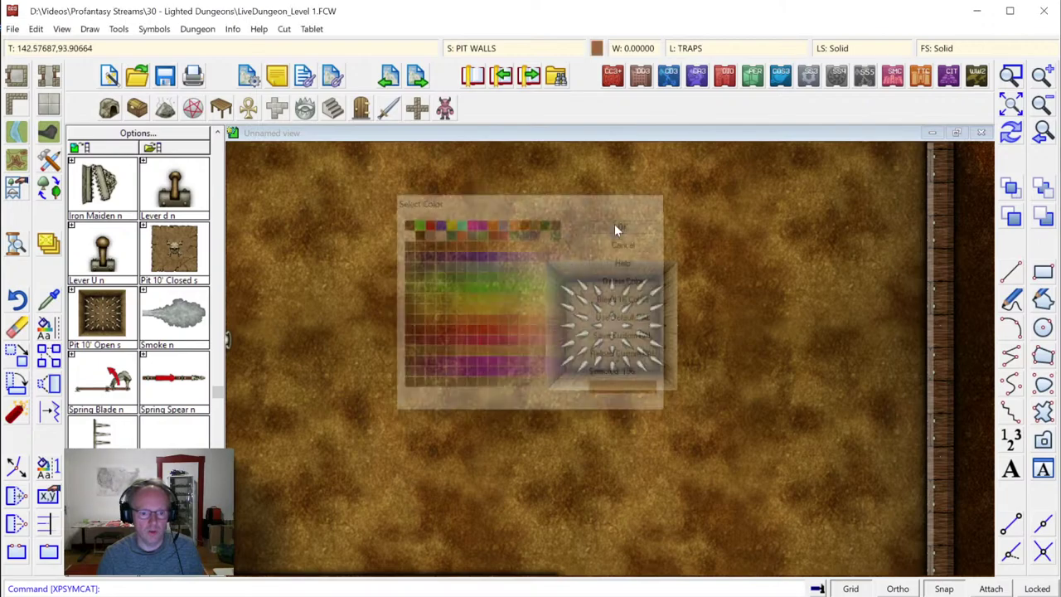
Draw a solid brown polygon frame around the pit, 10 units square outside, with its inner edge following the 5-unit pit
left_click(1043, 357)
left_click(546, 259)
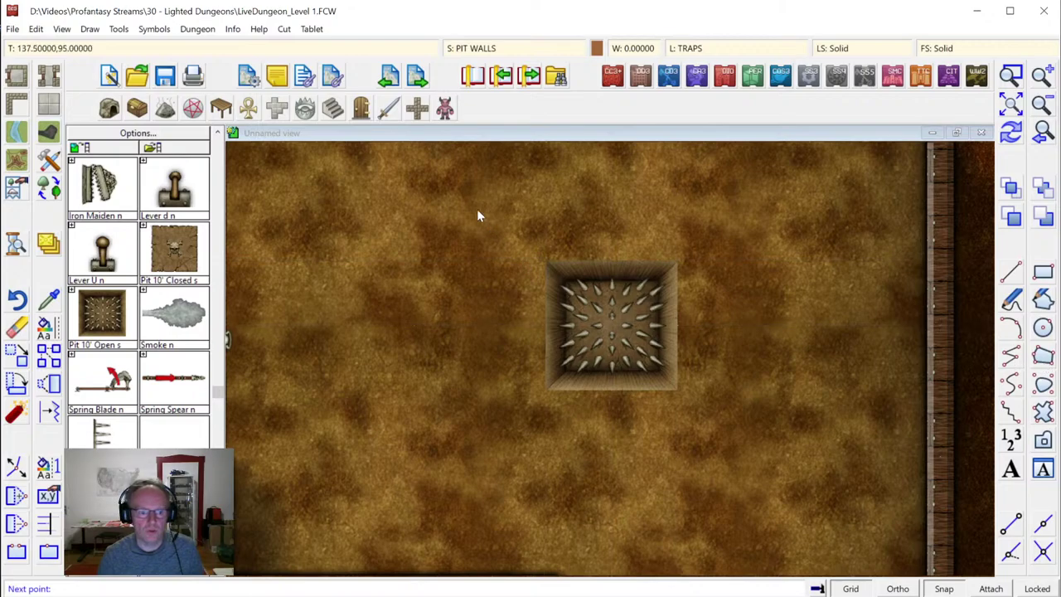
left_click(757, 206)
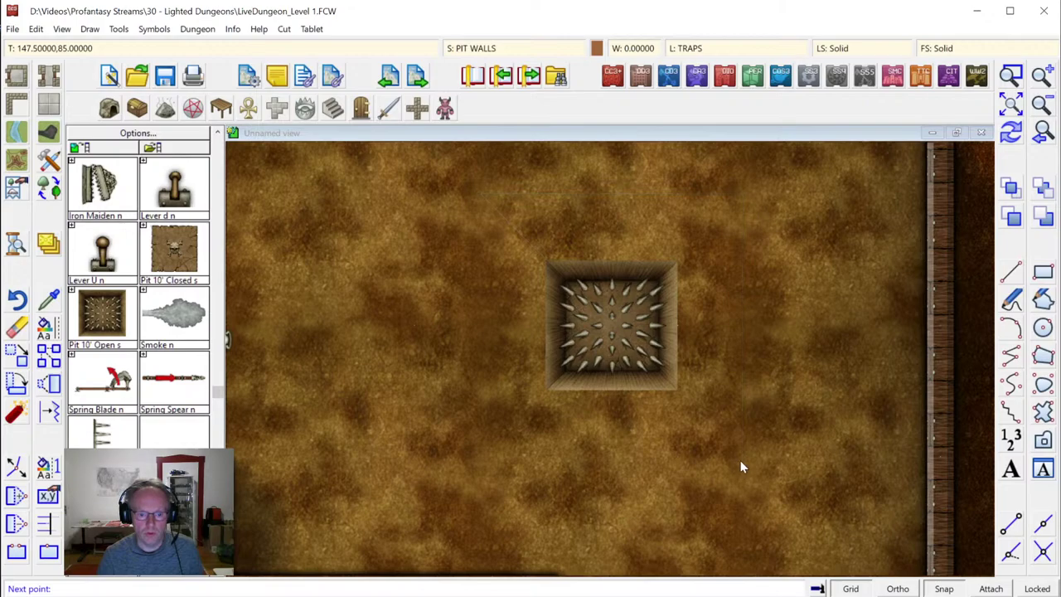
left_click(674, 454)
left_click(483, 464)
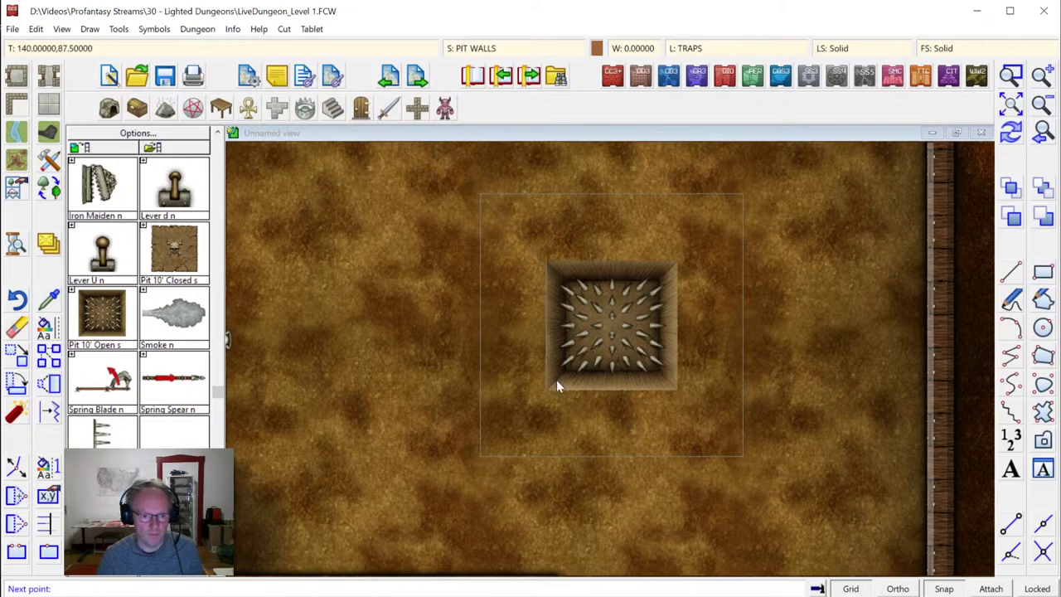
right_click(680, 258)
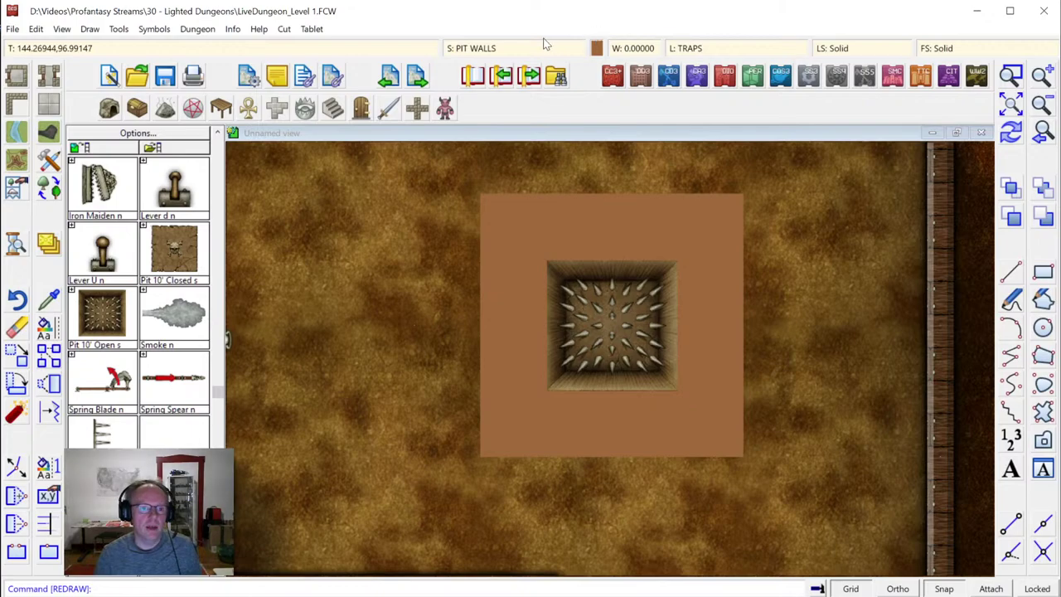
Add a Bevel effect to the PIT WALLS sheet with length 5 in map units and 30% strength, and preview it on the frame
left_click(469, 50)
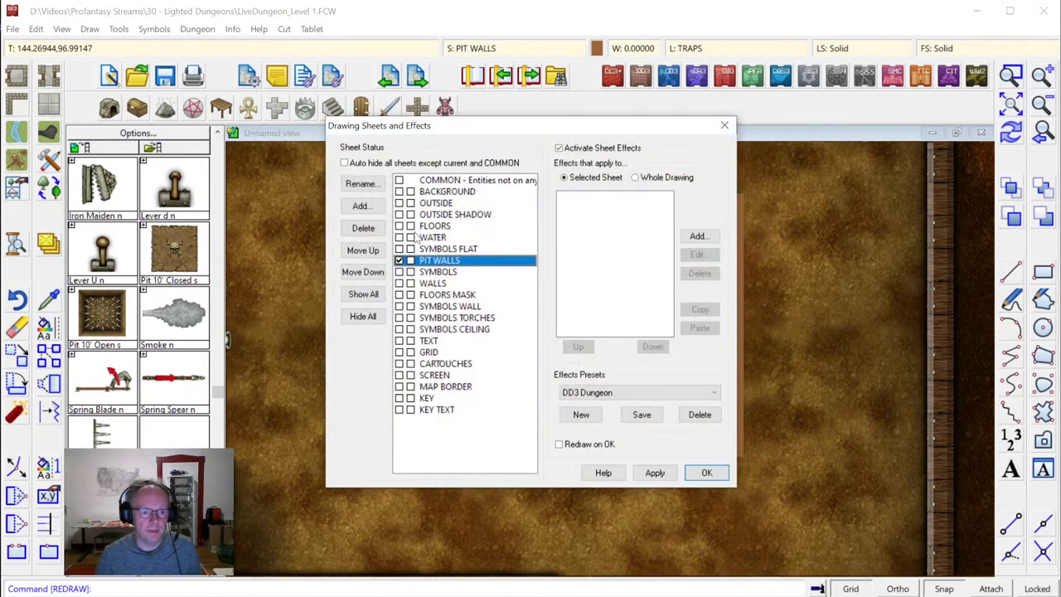
left_click(706, 238)
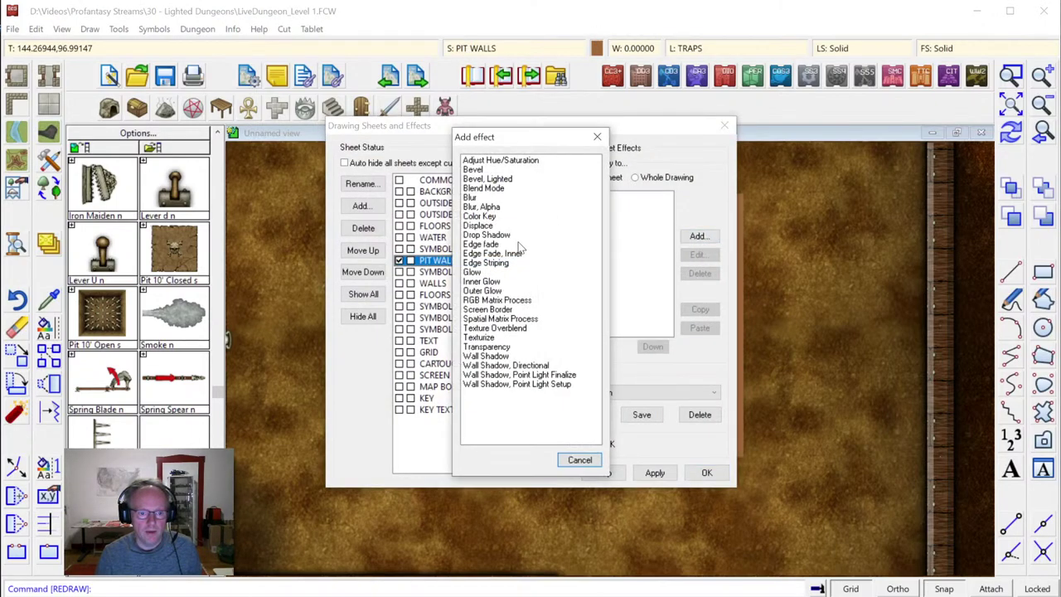
double_click(479, 170)
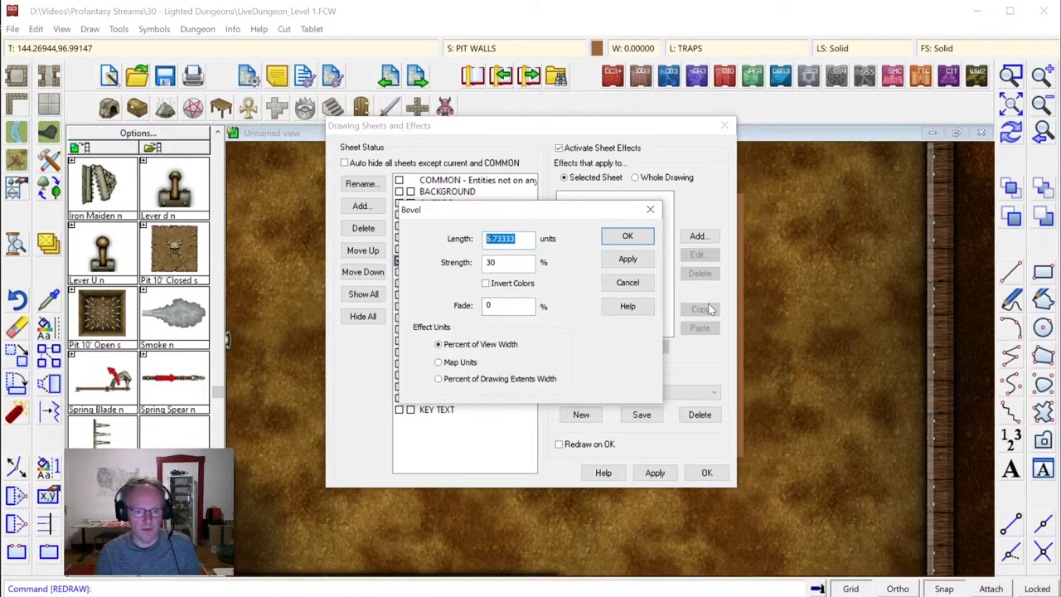
type("5")
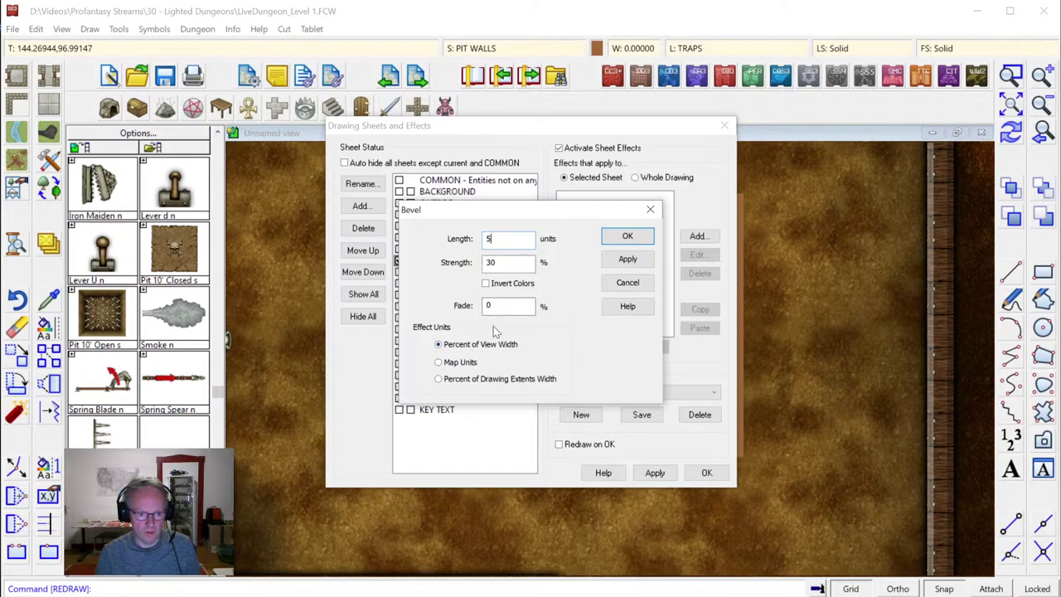
left_click(461, 363)
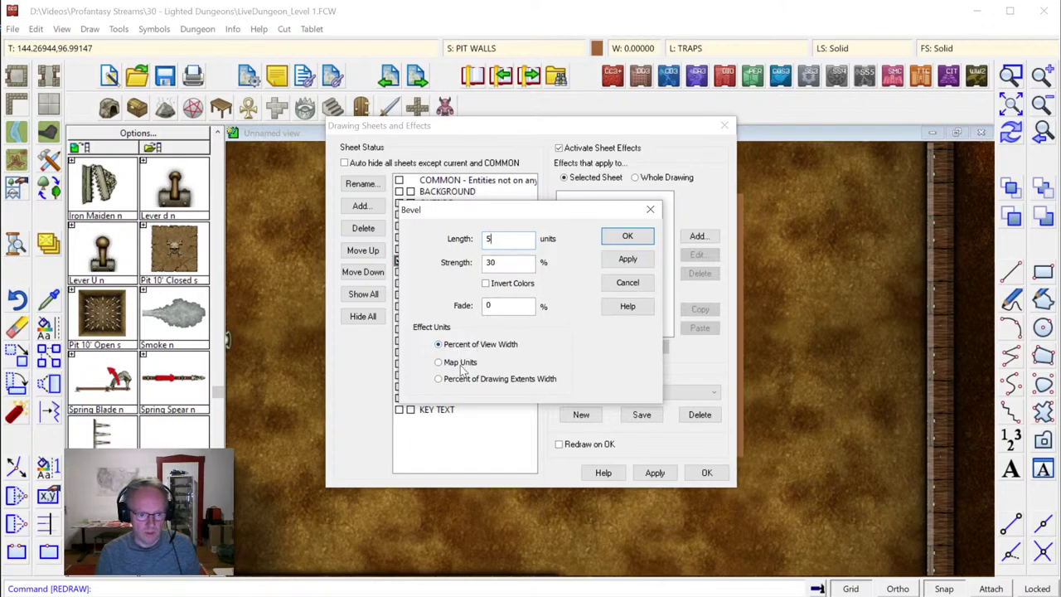
left_click(627, 259)
mouse_move(599, 127)
left_mouse_down()
mouse_move(371, 123)
mouse_move(272, 146)
left_mouse_up()
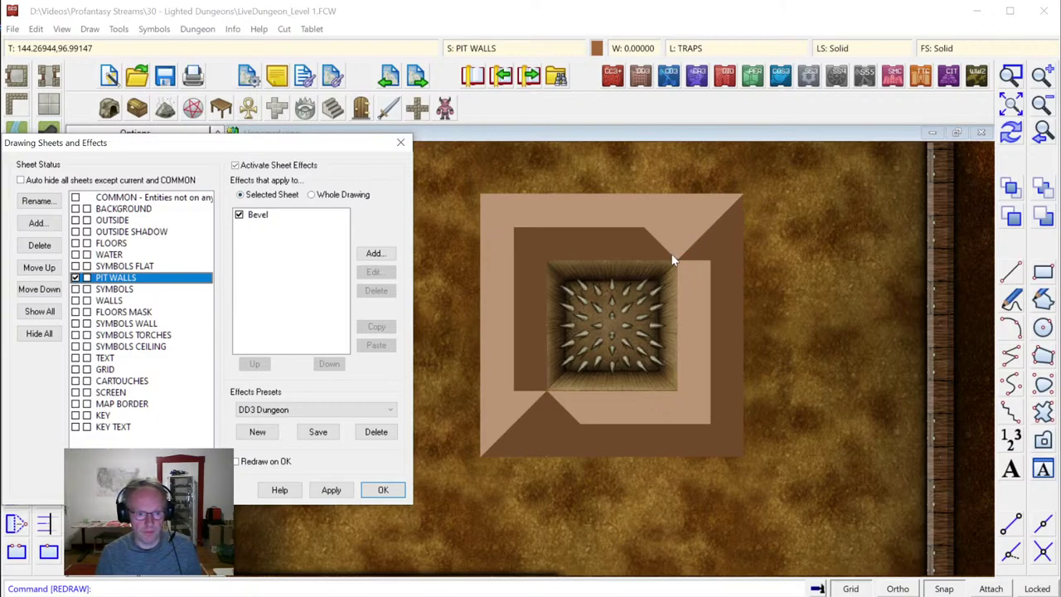
Add a Bevel, Lighted effect of 5 map units to the PIT WALLS sheet, turn off the plain Bevel and apply the change
left_click(258, 215)
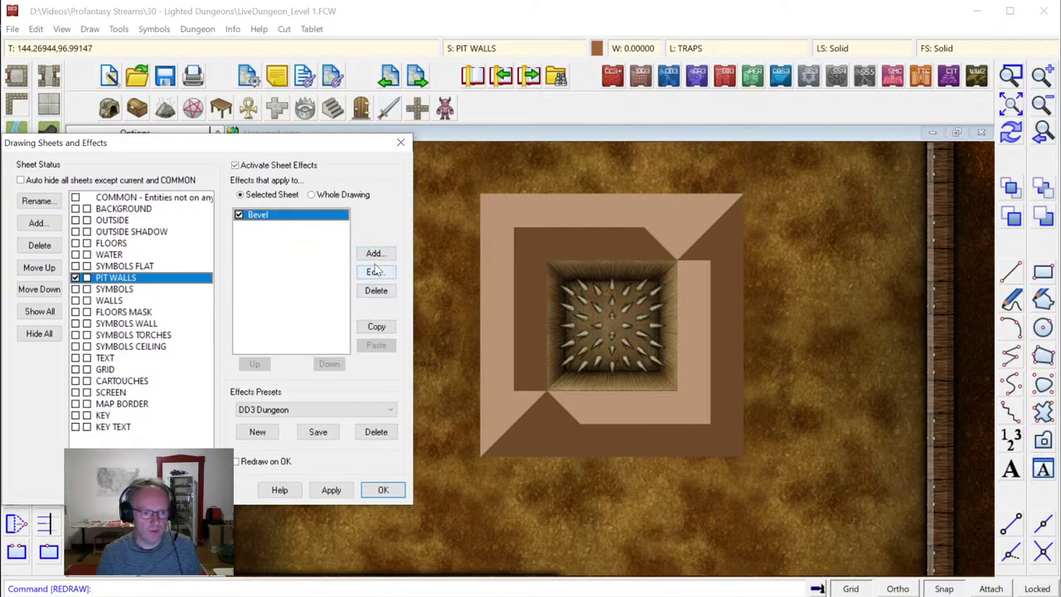
left_click(374, 253)
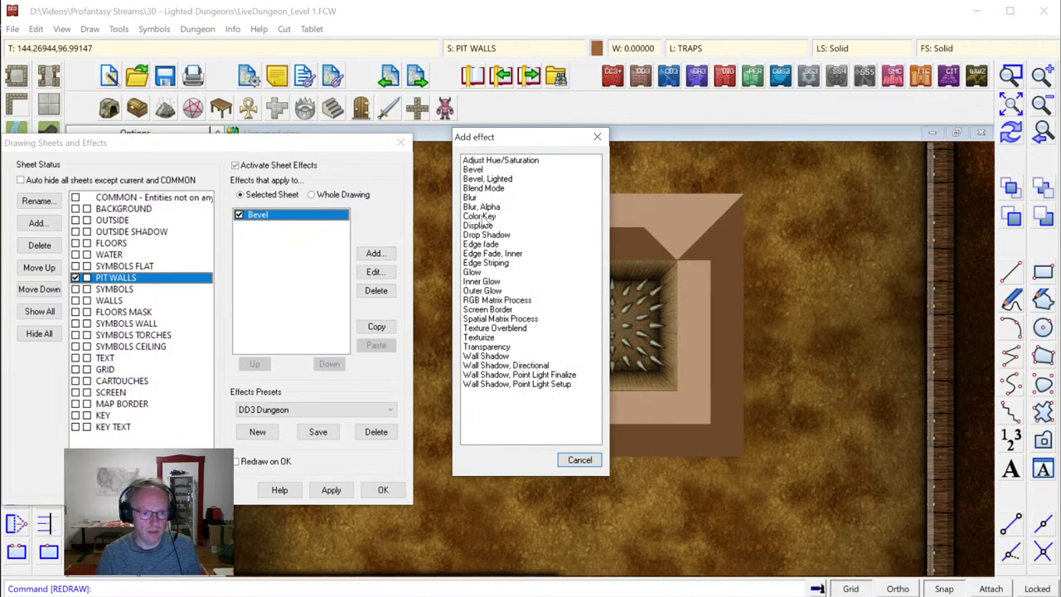
double_click(489, 179)
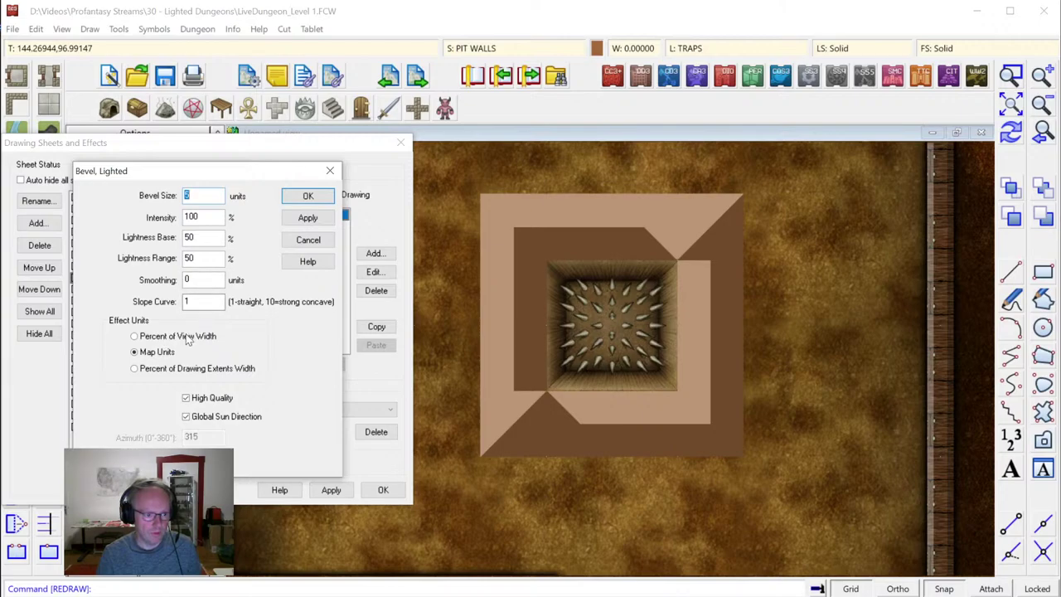
left_click(305, 197)
left_click(238, 215)
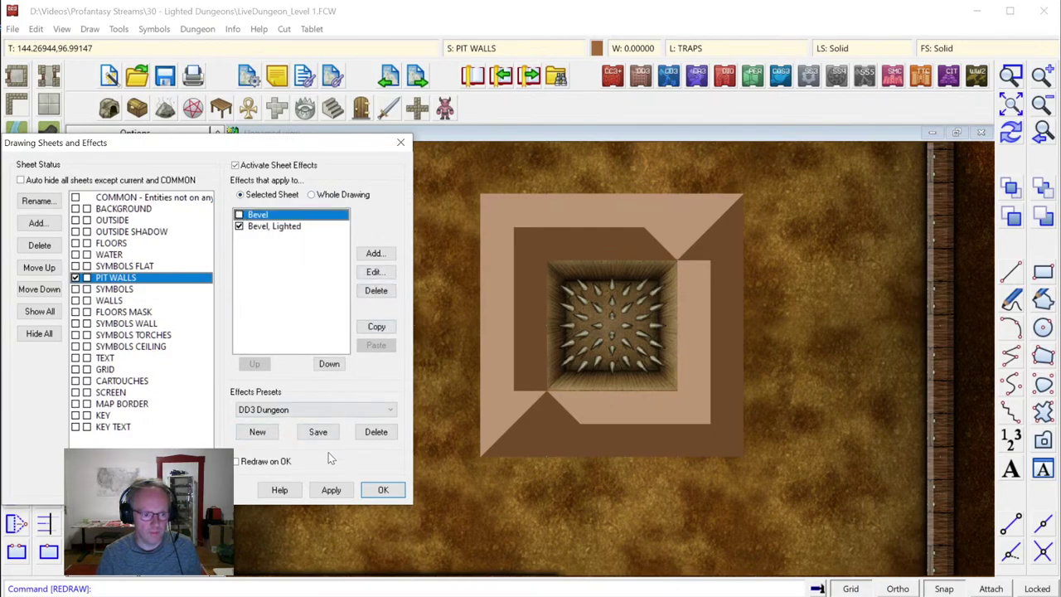
left_click(331, 490)
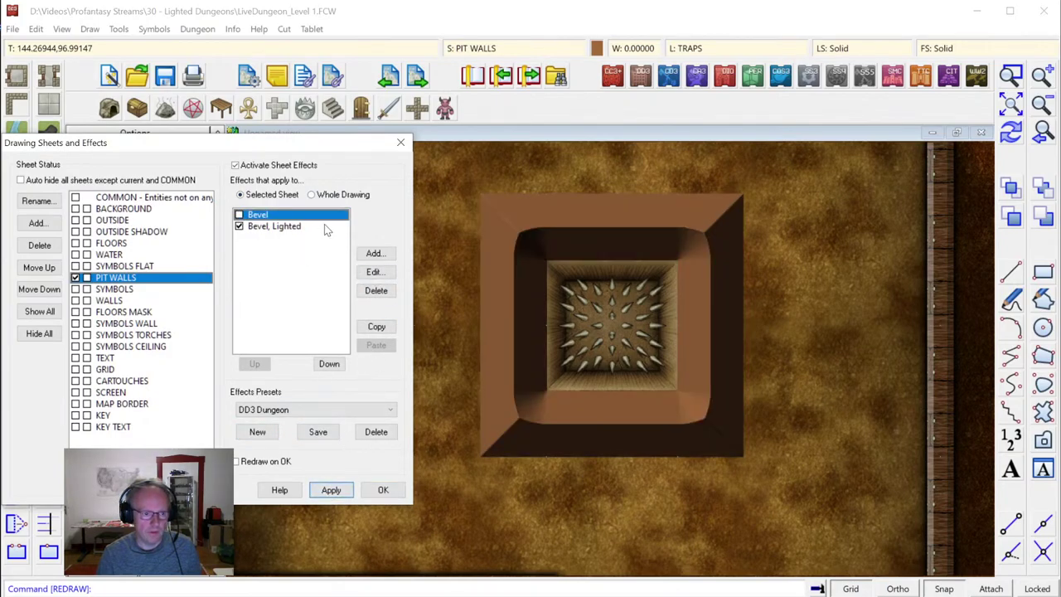
Set the Bevel, Lighted effect's bevel size to 10 map units and accept the sheet effects
left_click(281, 226)
left_click(374, 271)
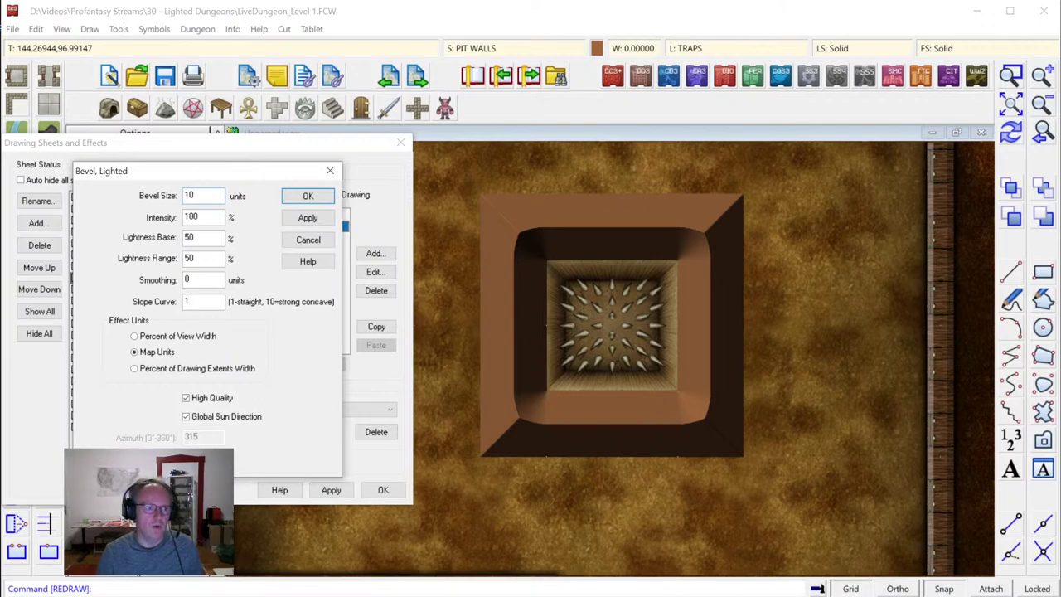
left_click(312, 194)
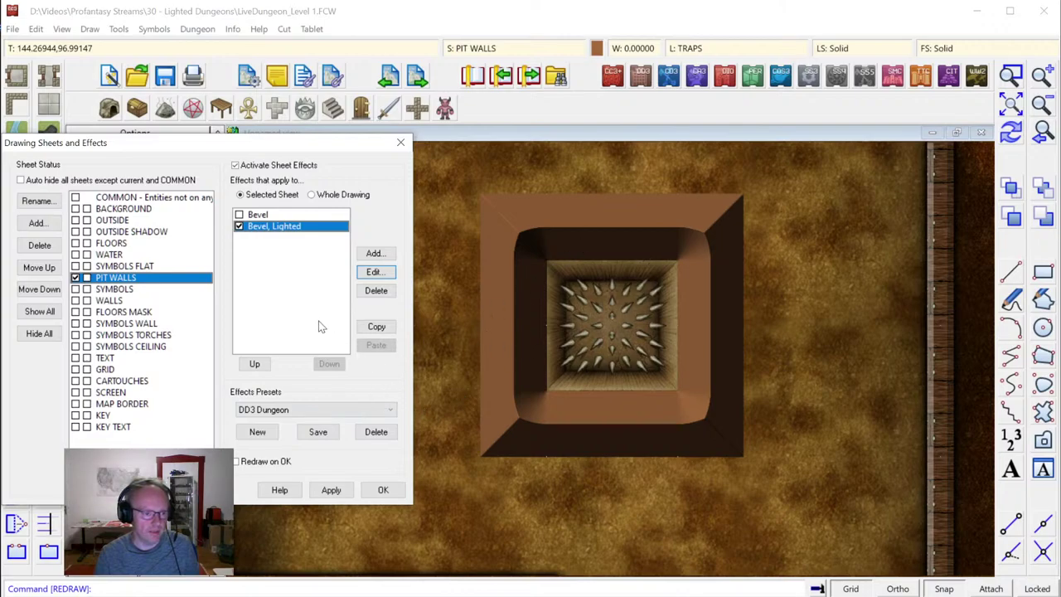
left_click(379, 489)
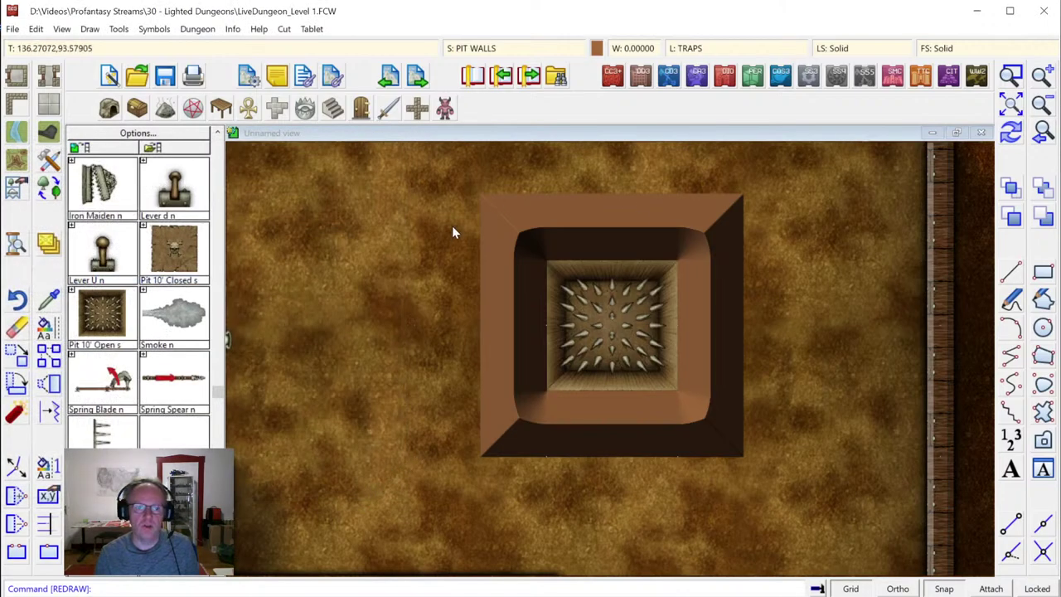
Erase the brown frame polygon around the pit
left_click(20, 329)
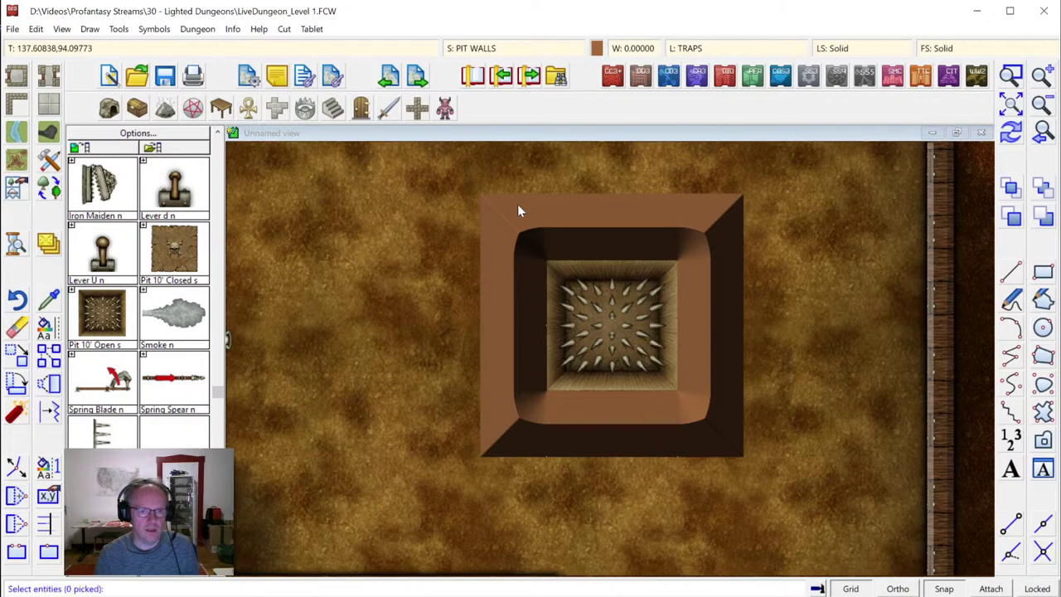
left_click(554, 199)
right_click(567, 172)
left_click(597, 180)
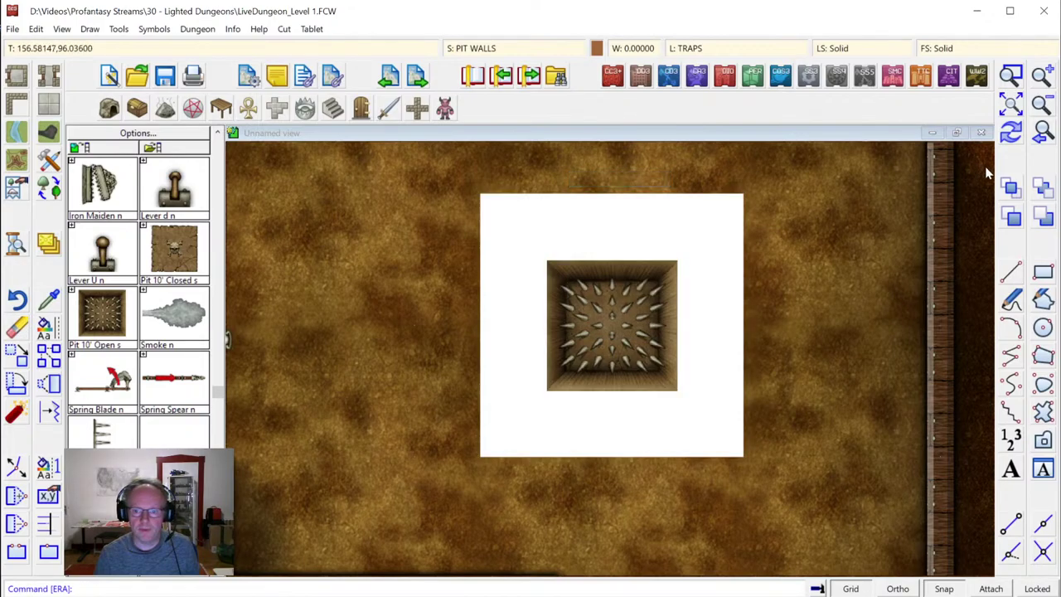
Draw a solid brown box 10 units square centred on the pit, covering the whole pit symbol
left_click(1043, 274)
left_click(488, 198)
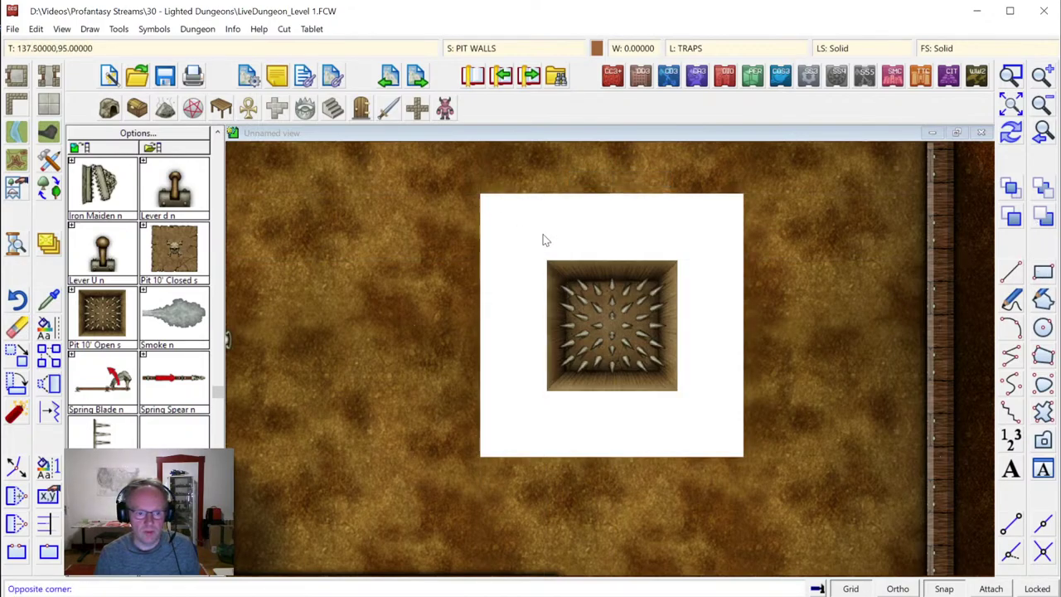
left_click(740, 452)
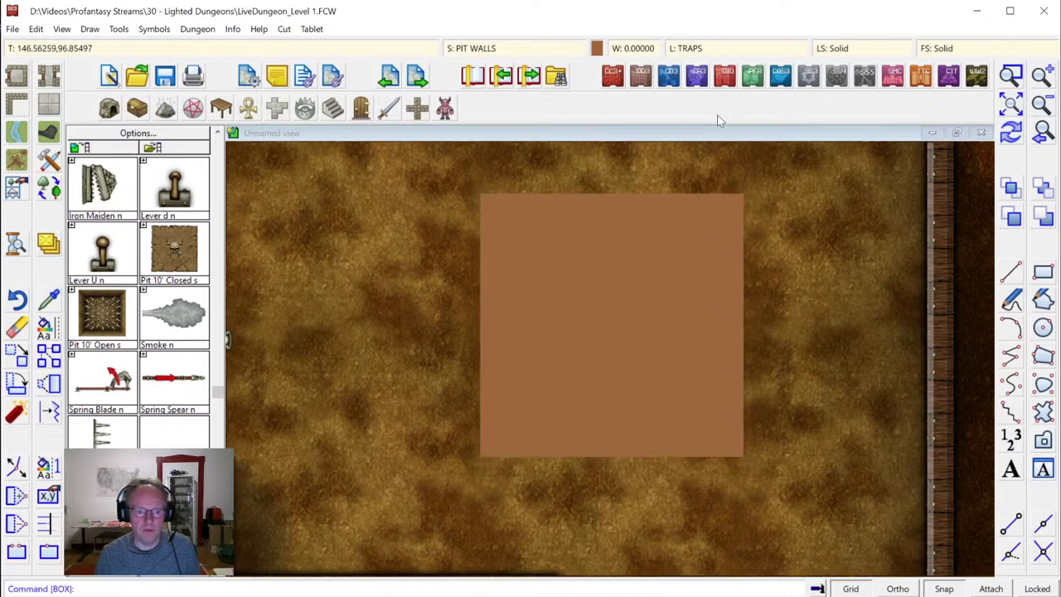
Reorder the sheets so that PIT WALLS comes directly before SYMBOLS FLAT
left_click(511, 52)
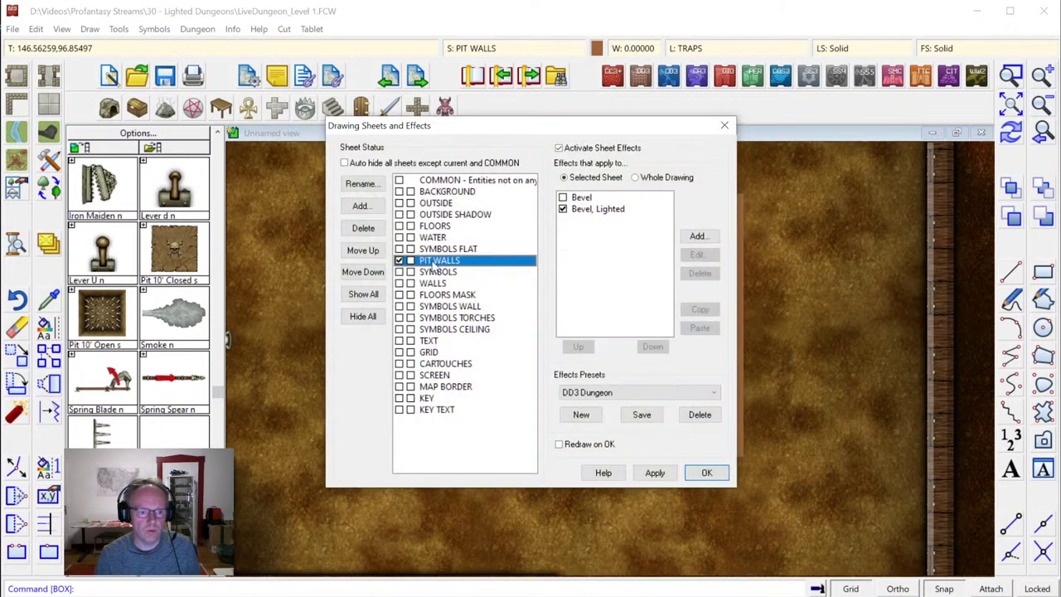
left_click(363, 250)
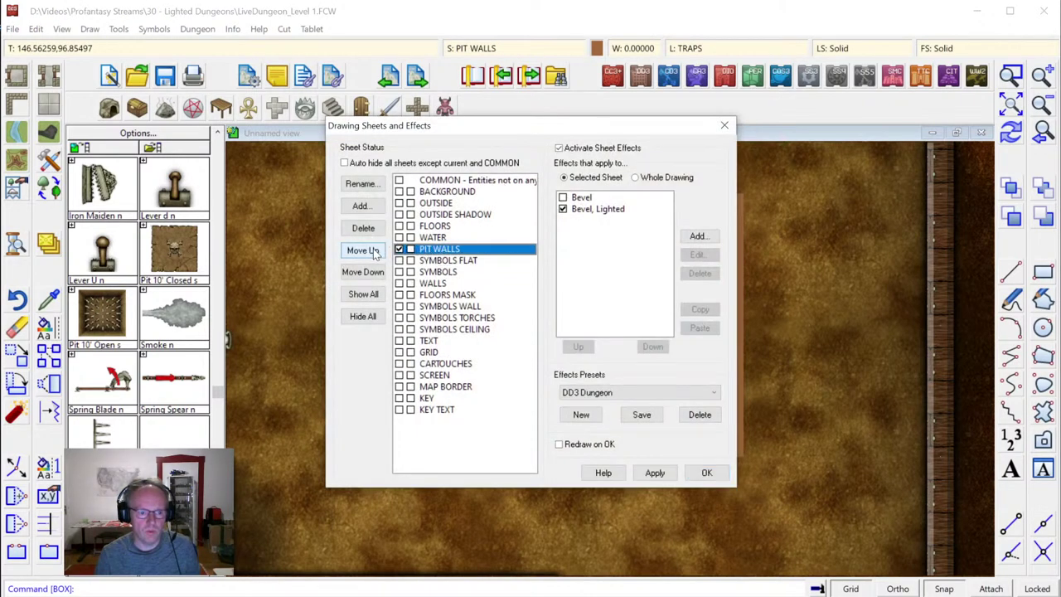
left_click(707, 472)
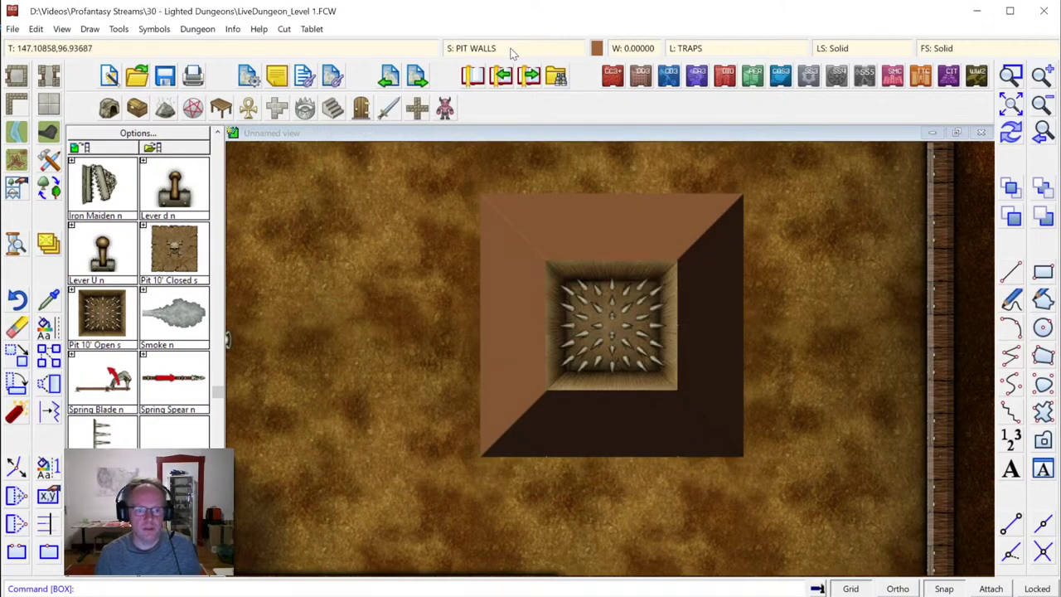
Turn off Global Sun Direction in the PIT WALLS sheet's Bevel, Lighted effect and set its azimuth to 135
left_click(473, 50)
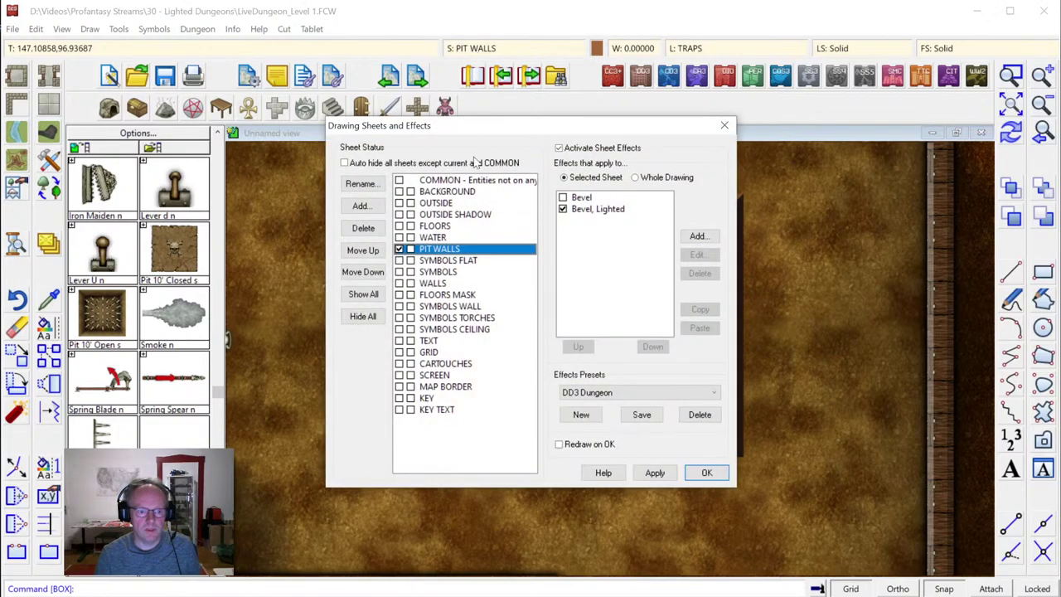
left_click(580, 209)
left_click(697, 254)
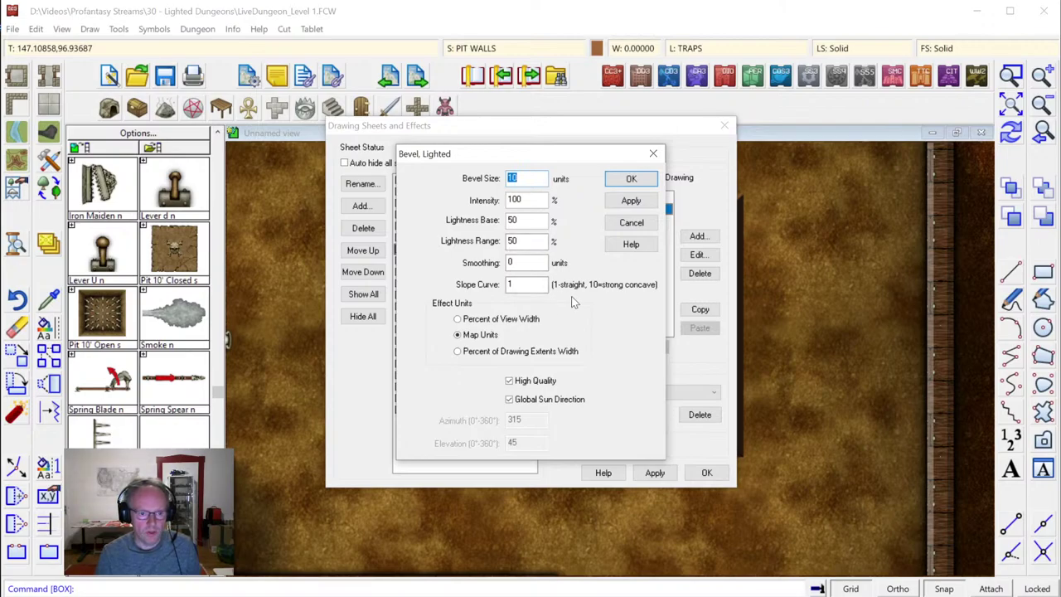
left_click(531, 402)
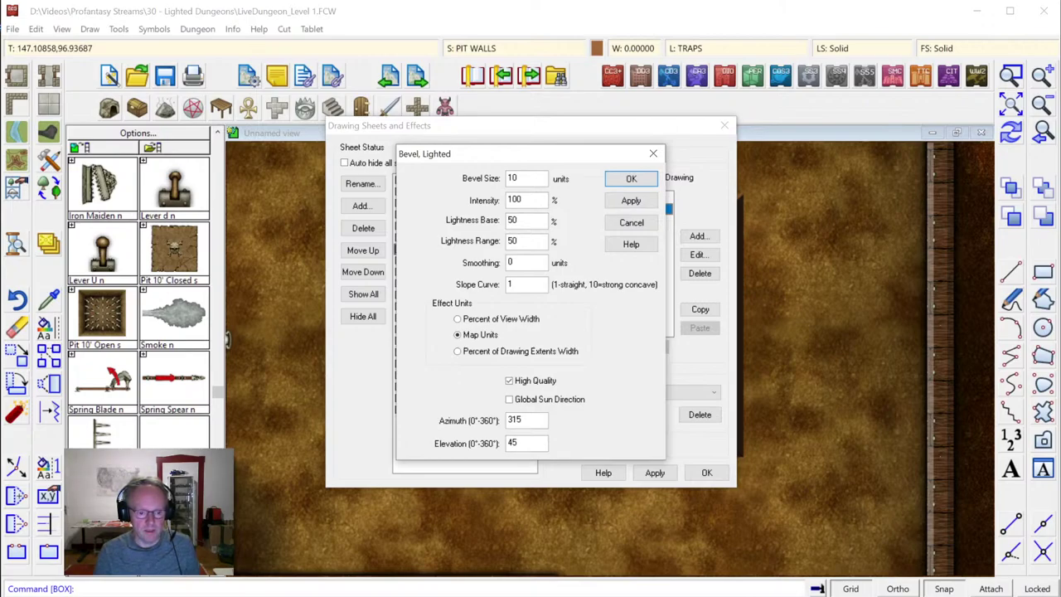
key("Tab")
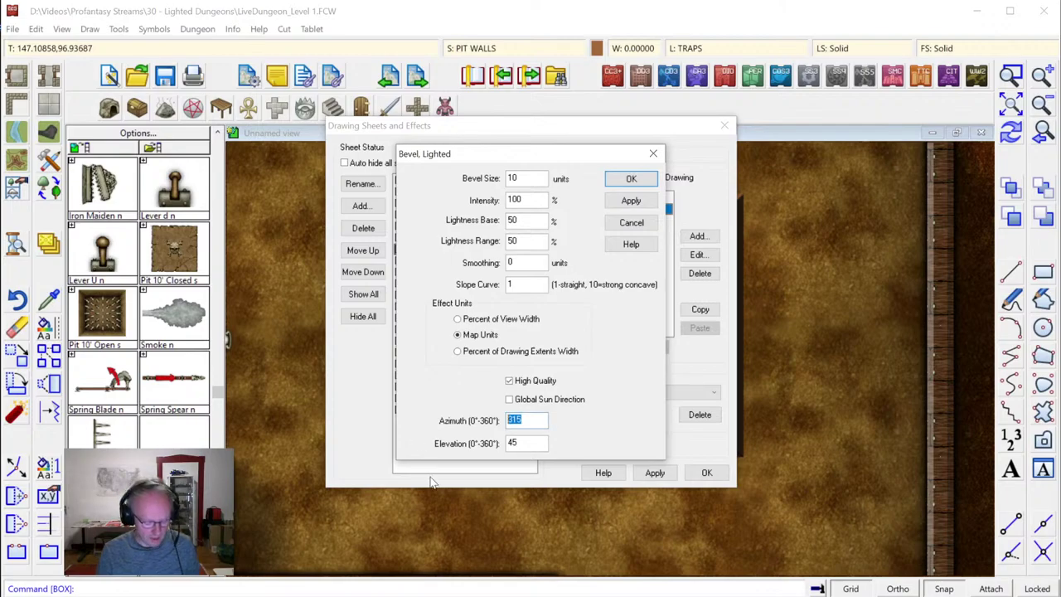
type("13")
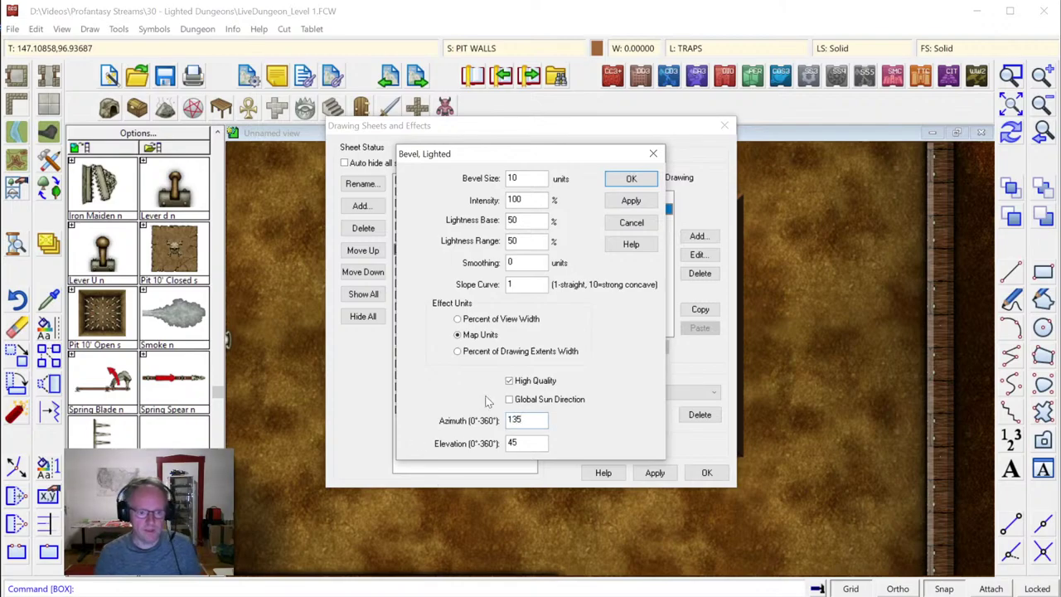
left_click(624, 204)
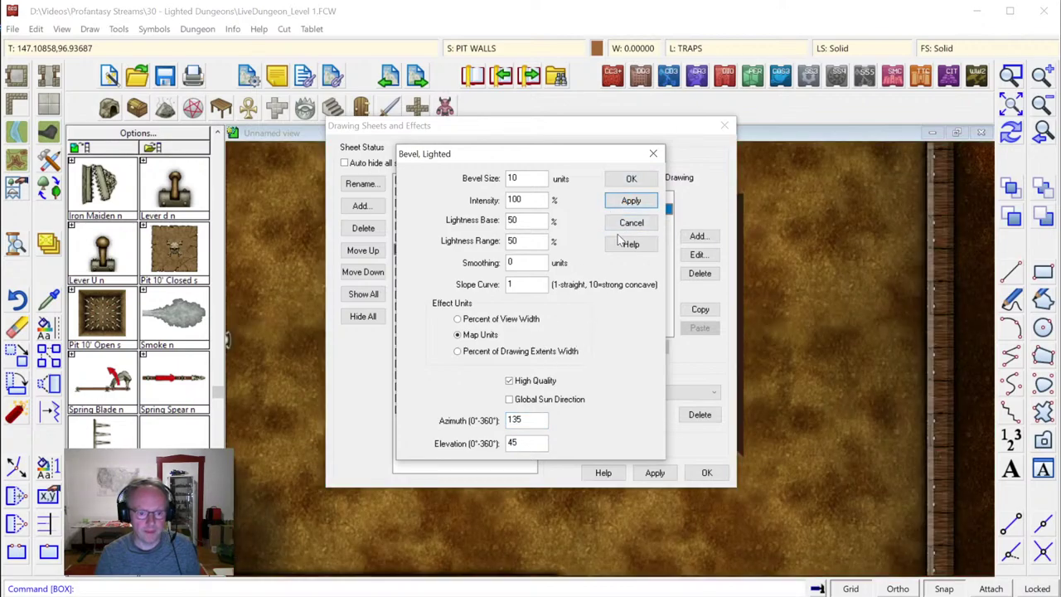
left_click(629, 181)
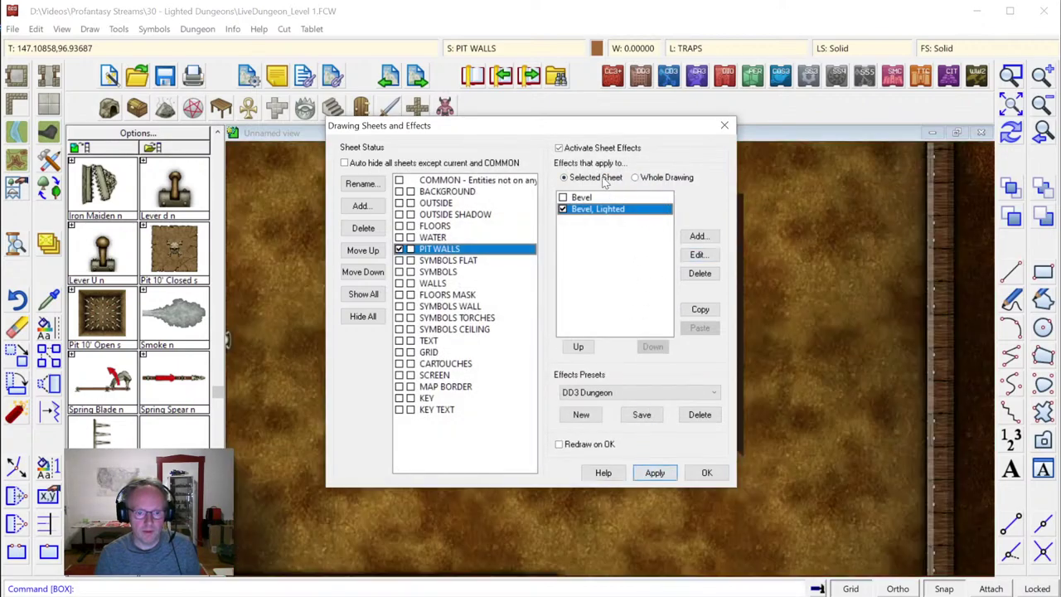
Set the Bevel, Lighted effect's azimuth to 90 and apply it with the pit in view
mouse_move(602, 131)
left_mouse_down()
mouse_move(373, 124)
mouse_move(318, 144)
left_mouse_up()
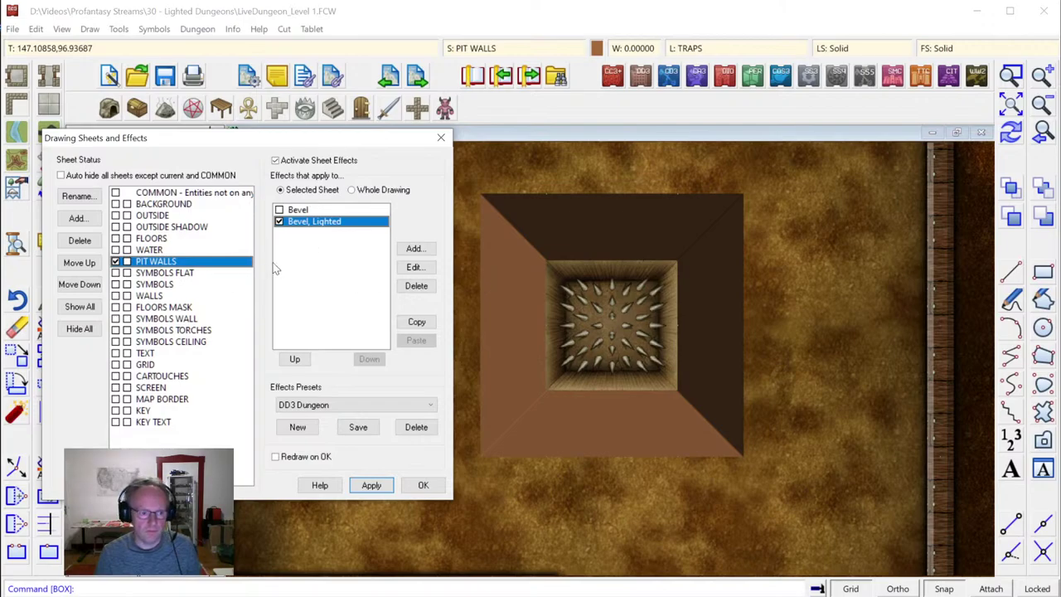
left_click(414, 268)
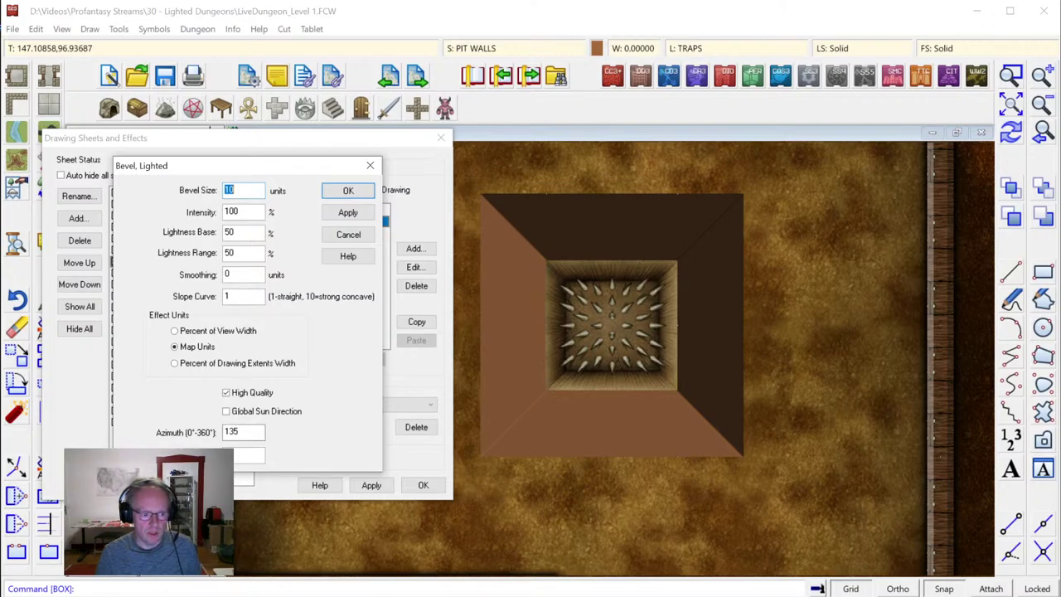
double_click(232, 432)
type("90")
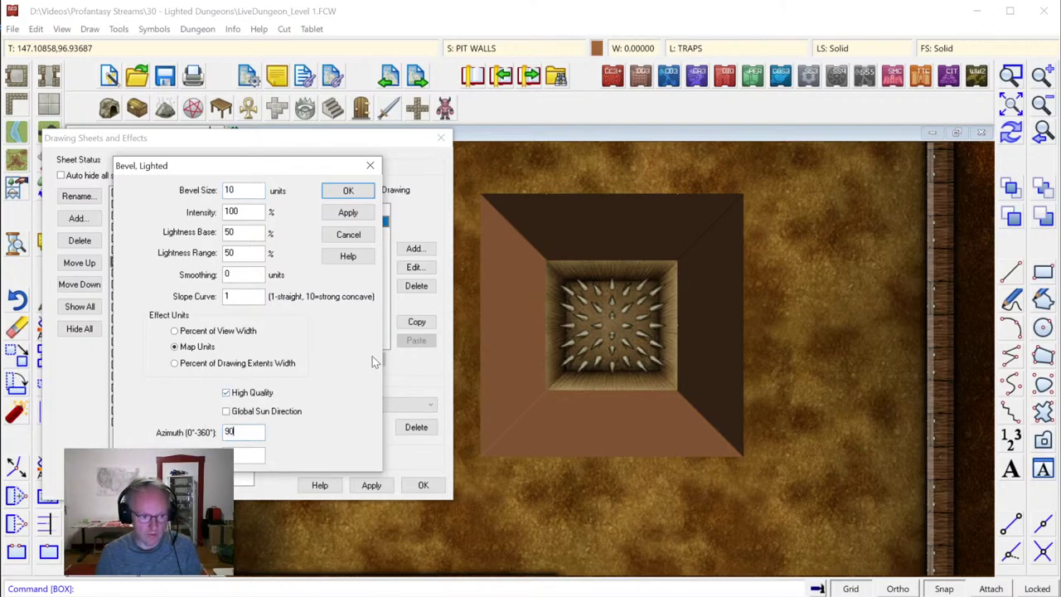
left_click(348, 214)
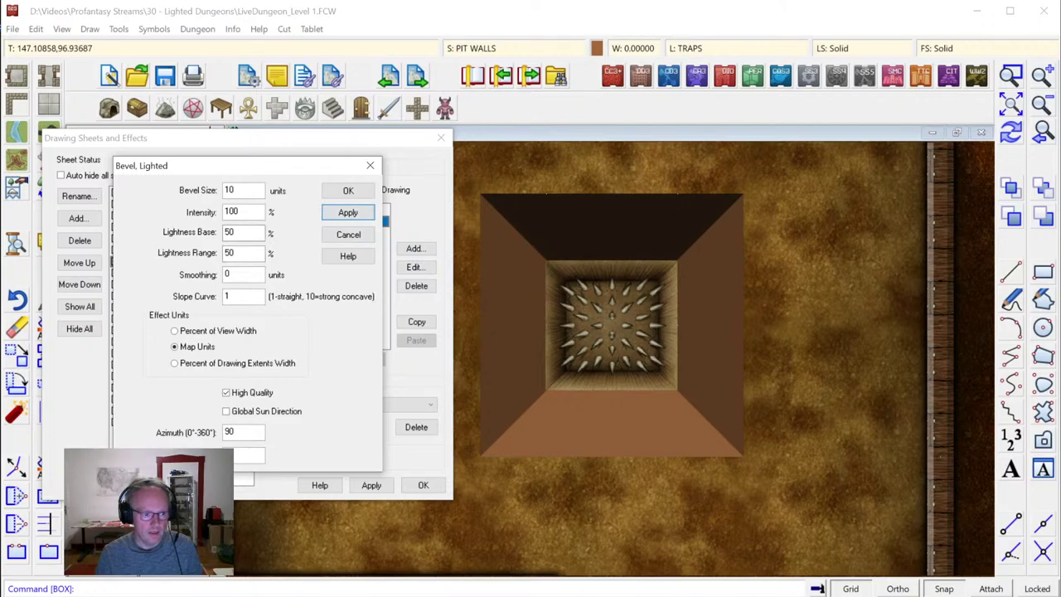
Try an intensity of 50% for the Bevel, Lighted effect on the pit walls
key("Tab")
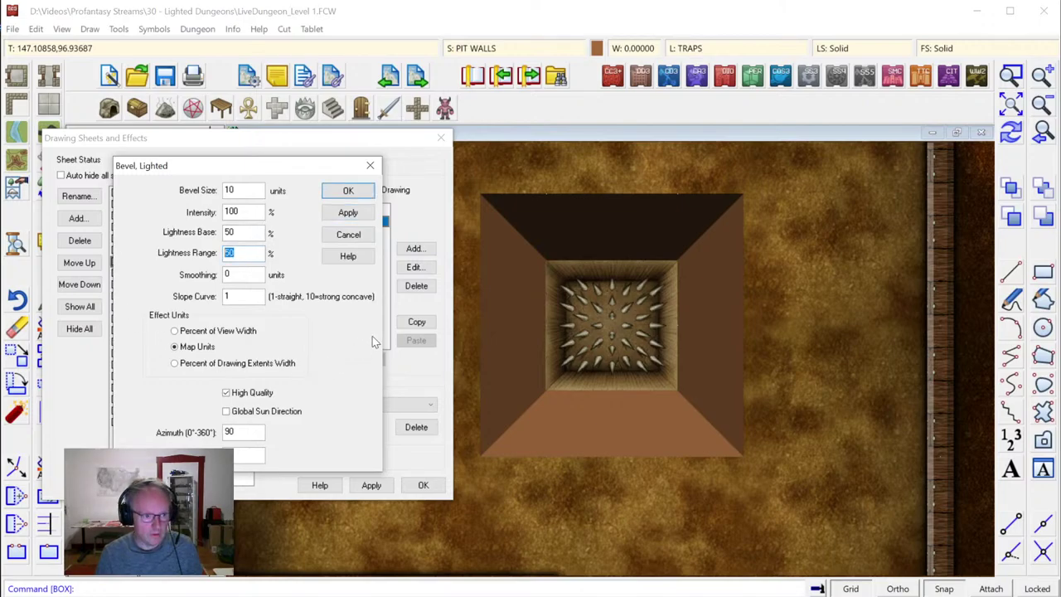
key("shift+Tab")
key("shift+Tab")
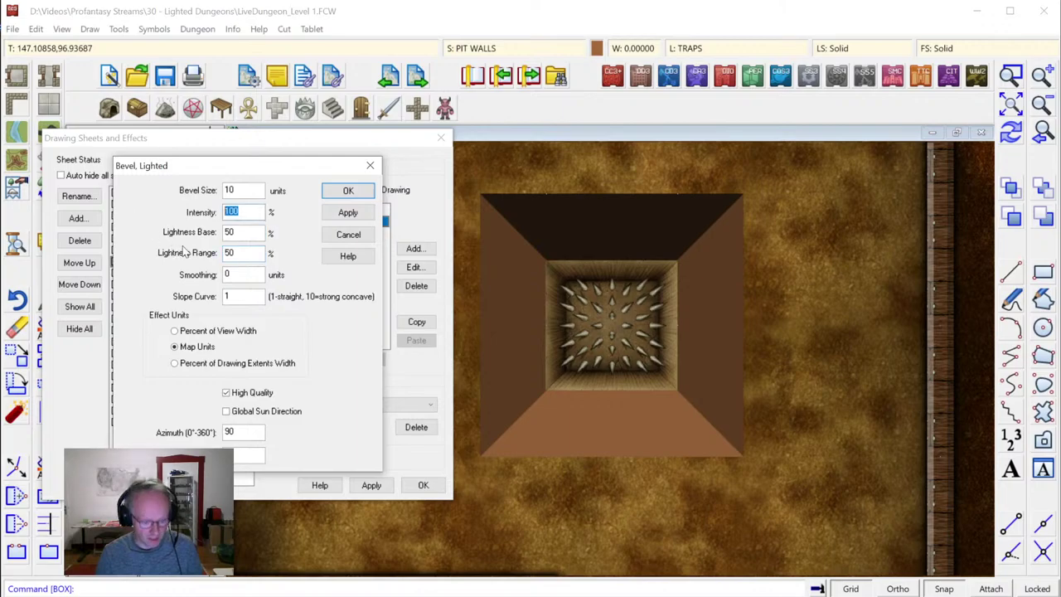
type("50")
left_click(338, 214)
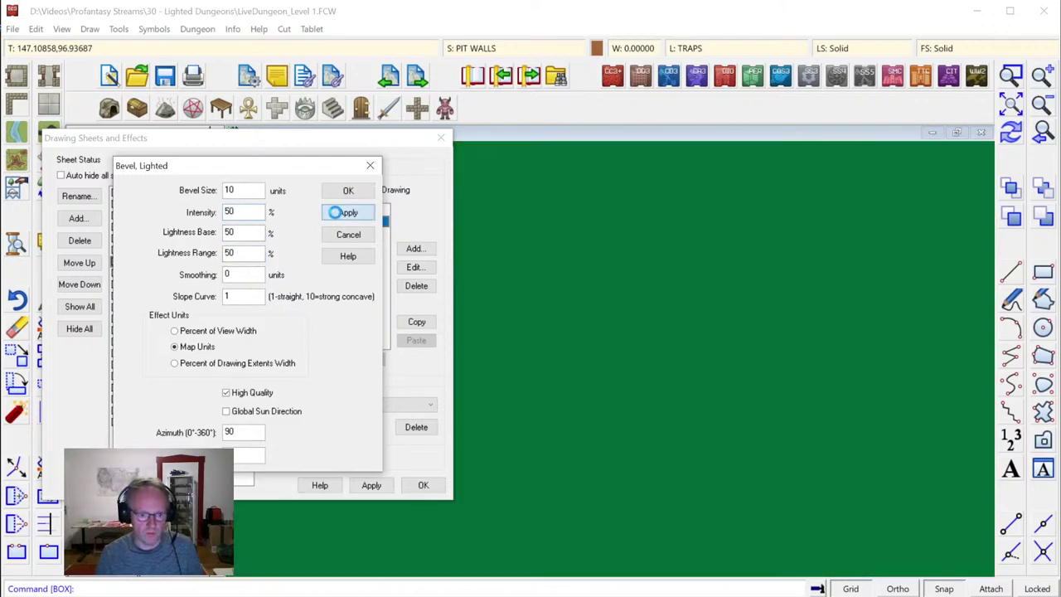
Set the Bevel, Lighted effect's intensity to 25% and accept the effect settings
double_click(262, 212)
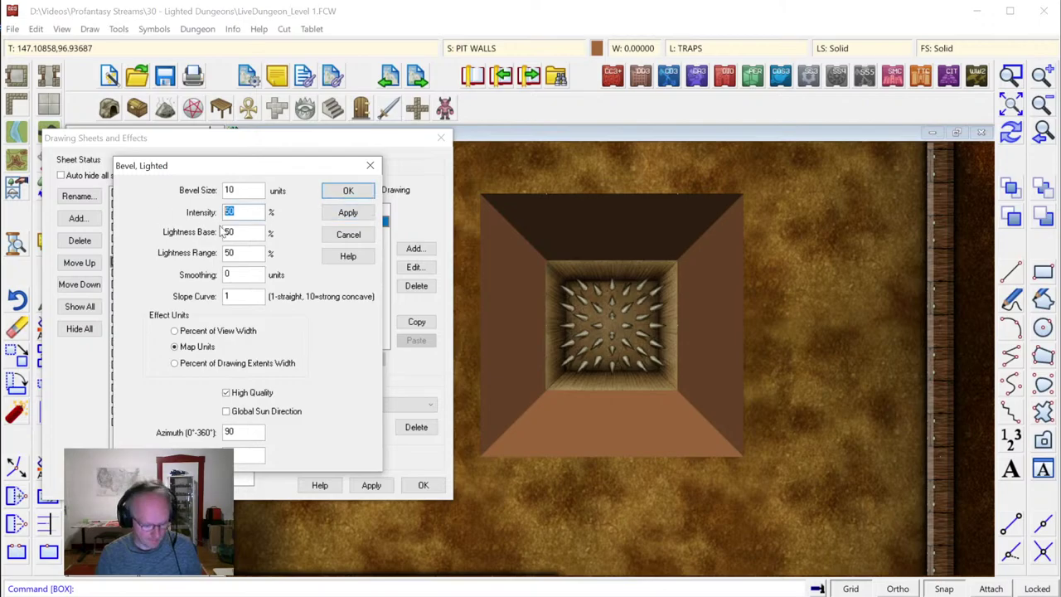
type("25")
left_click(349, 213)
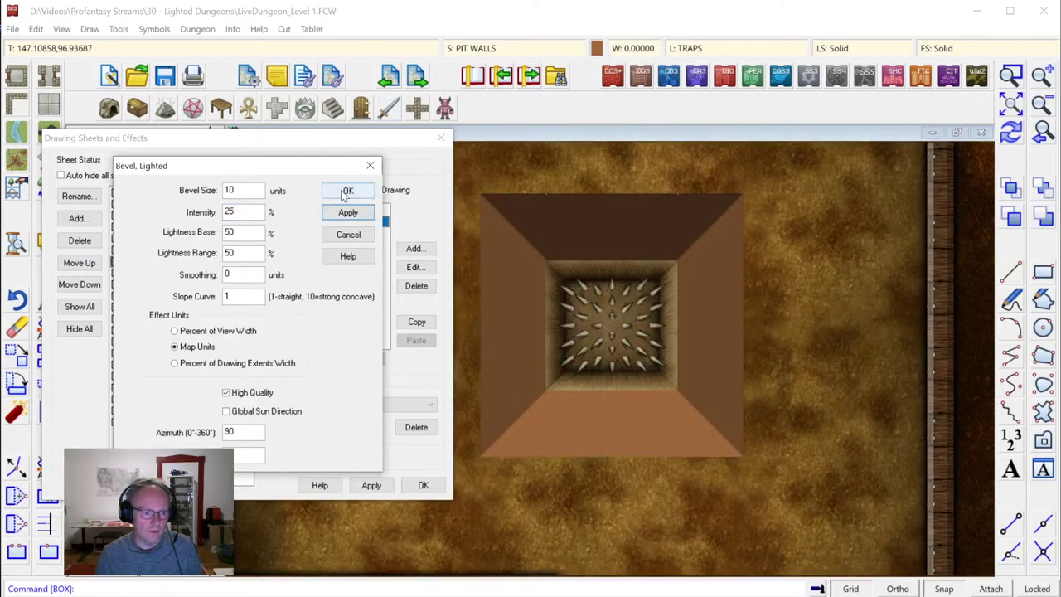
left_click(348, 191)
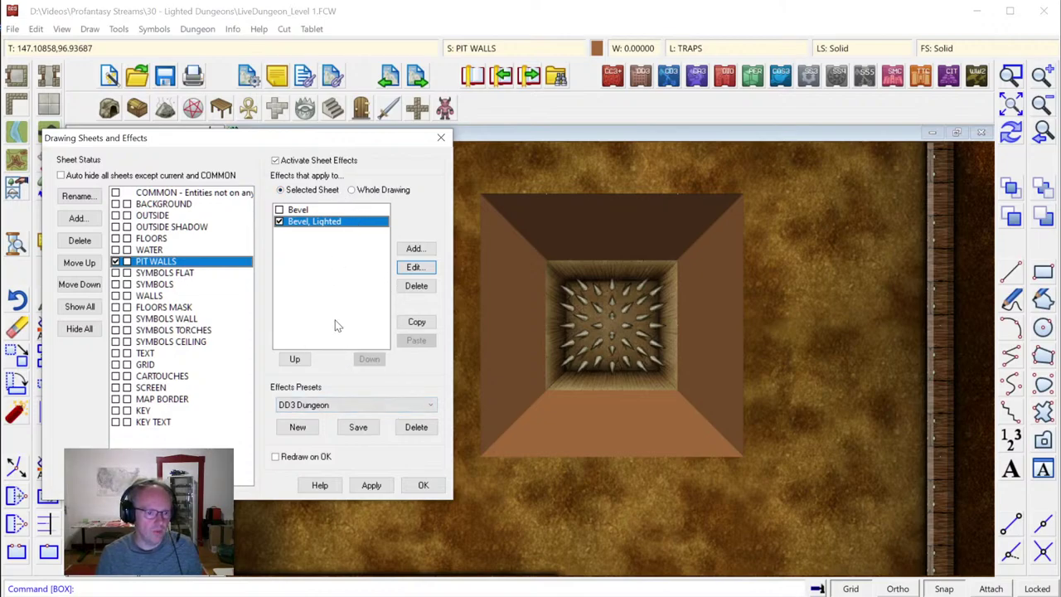
left_click(422, 274)
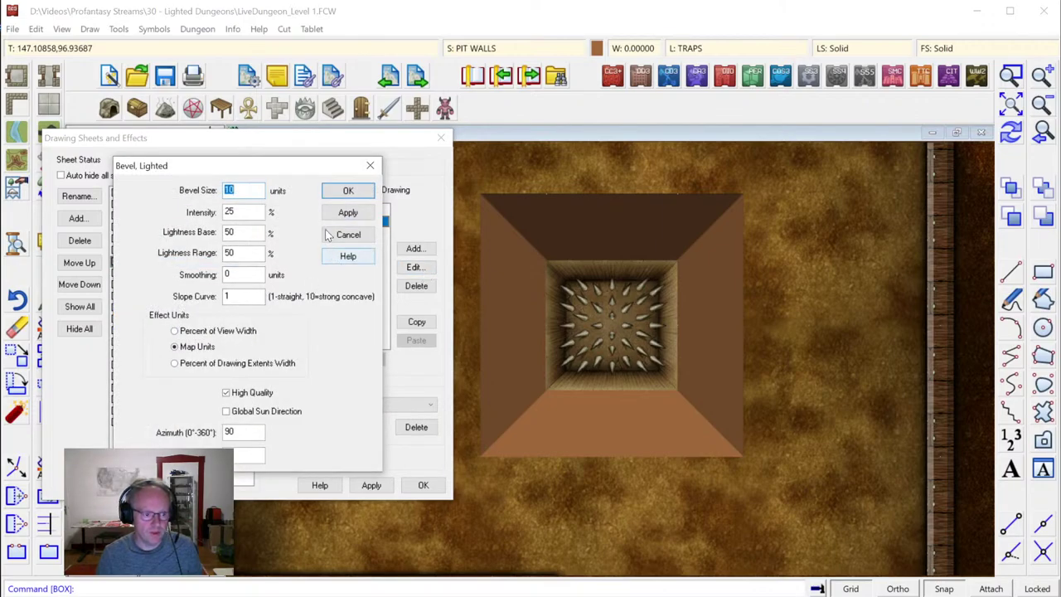
left_click(341, 196)
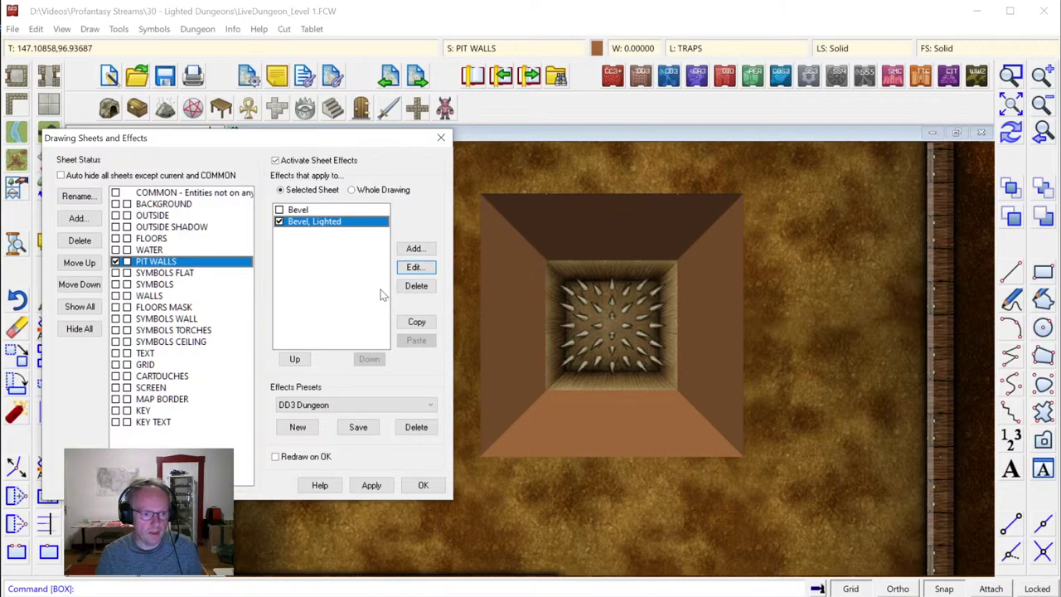
Add a Glow effect to the PIT WALLS sheet and make its glow color black
left_click(417, 250)
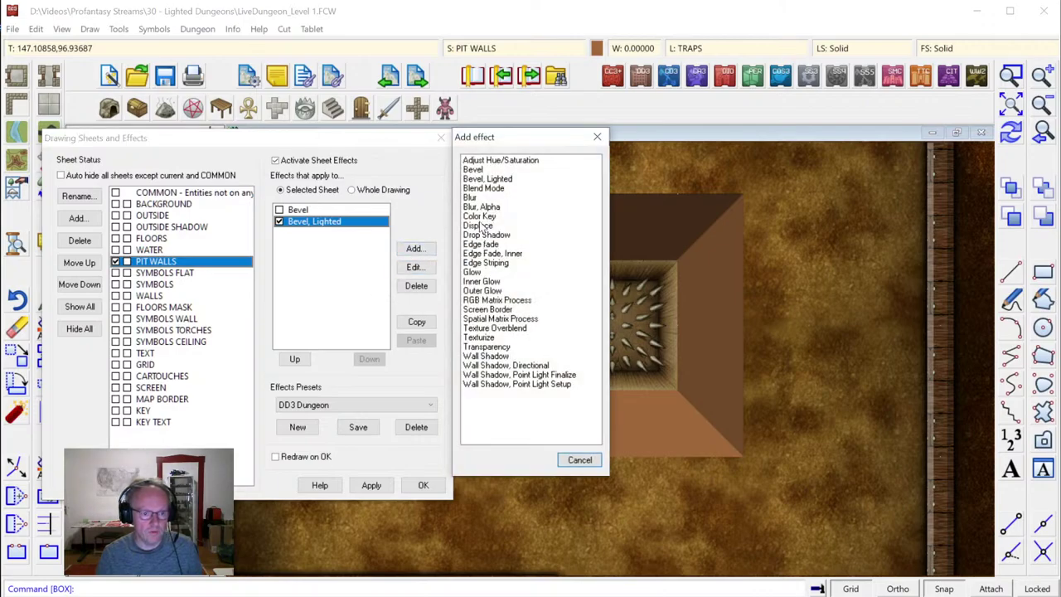
double_click(473, 272)
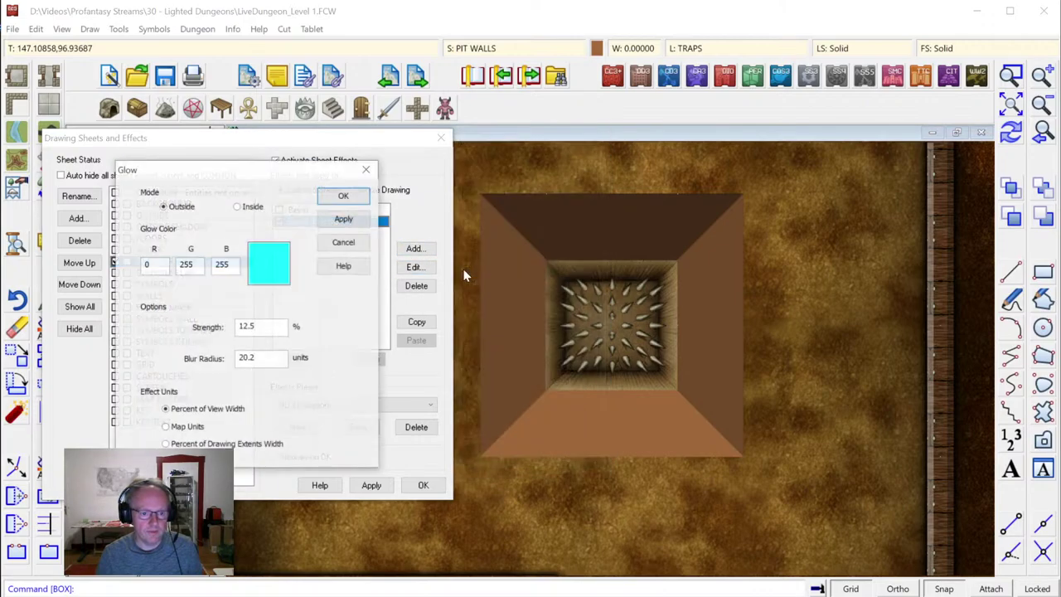
left_click(259, 257)
left_click(406, 224)
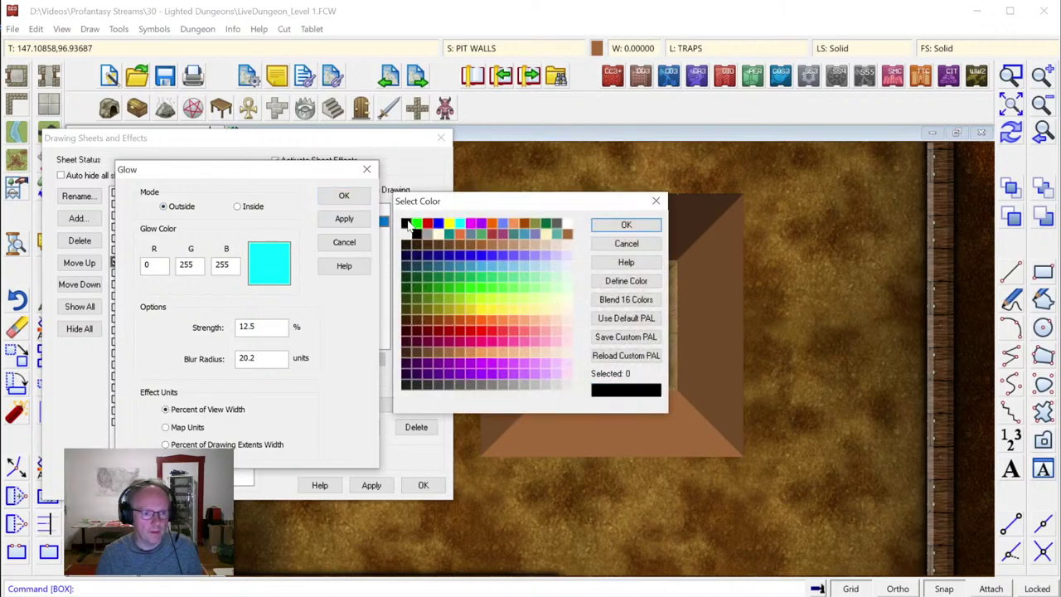
left_click(597, 226)
Set the outside Glow's strength to 0% and its blur radius to 1 in map units, and accept it
left_click(204, 357)
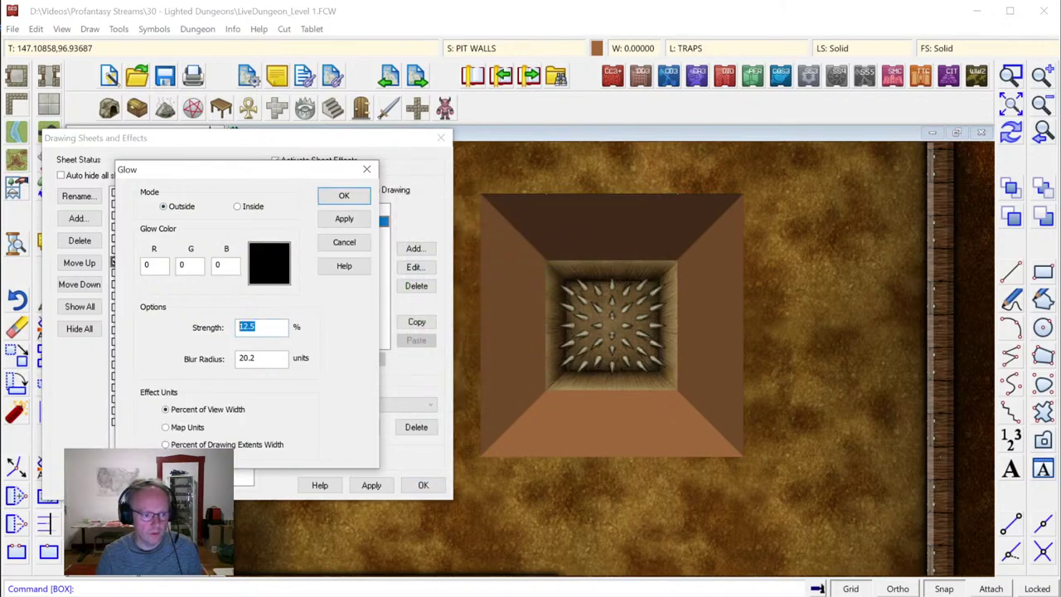
type("0")
key("Tab")
type("1")
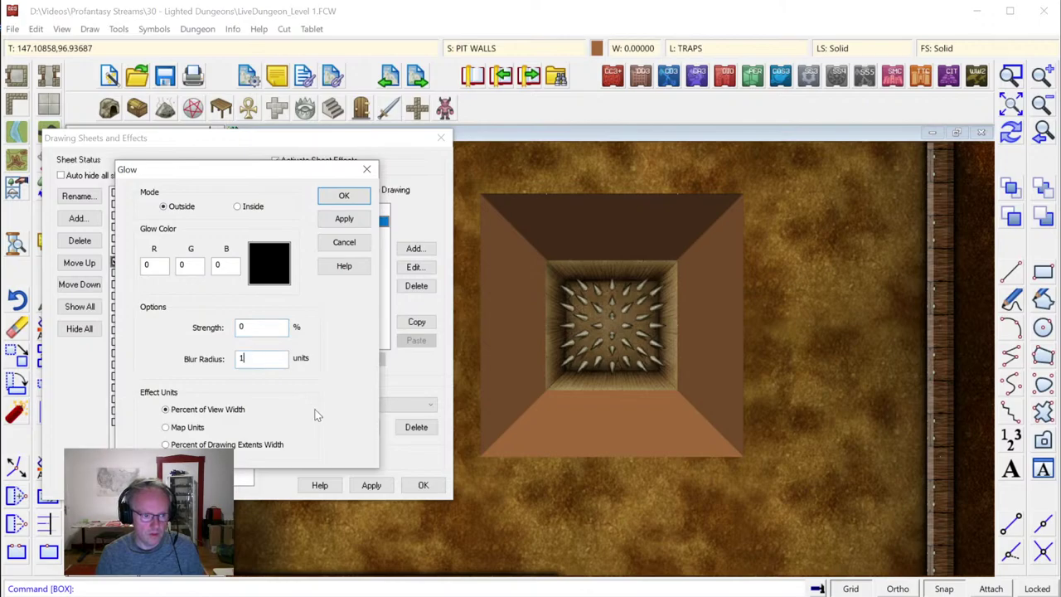
left_click(189, 427)
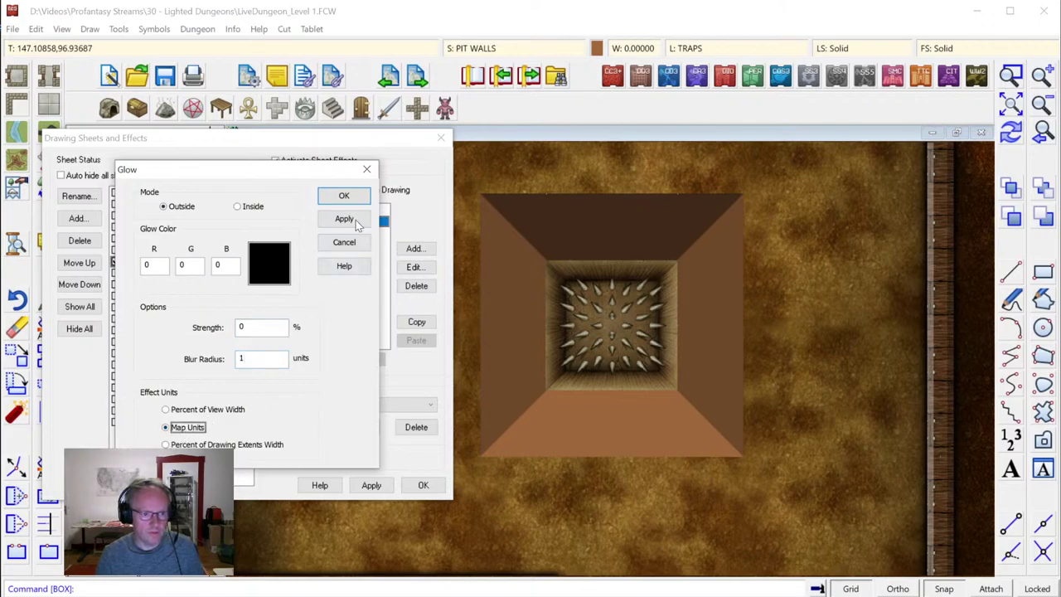
left_click(354, 221)
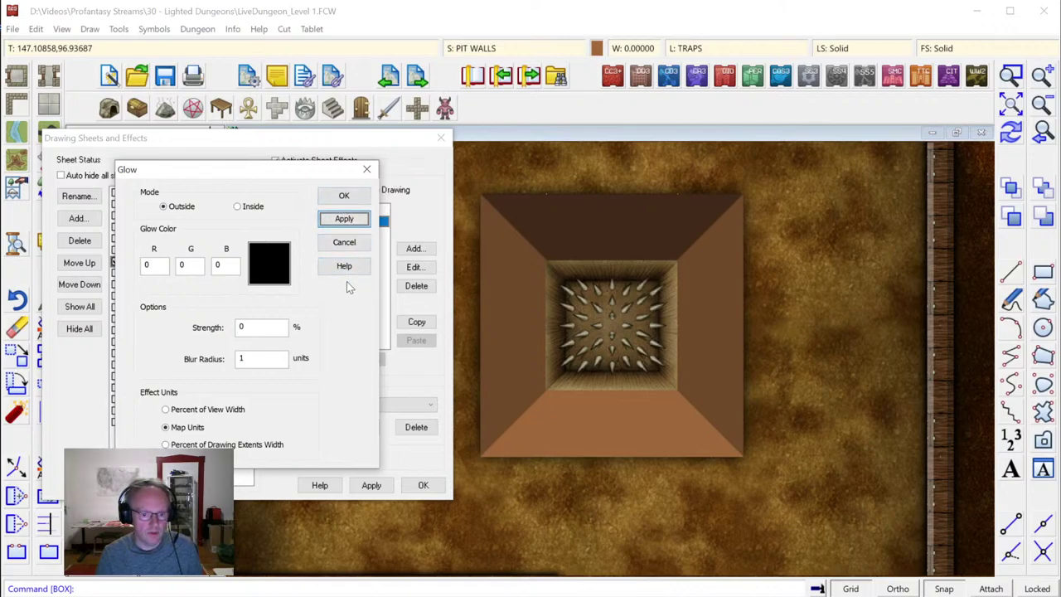
left_click(344, 196)
Duplicate the Glow effect on PIT WALLS, set the copy's mode to Inside and accept the sheet effects
left_click(300, 234)
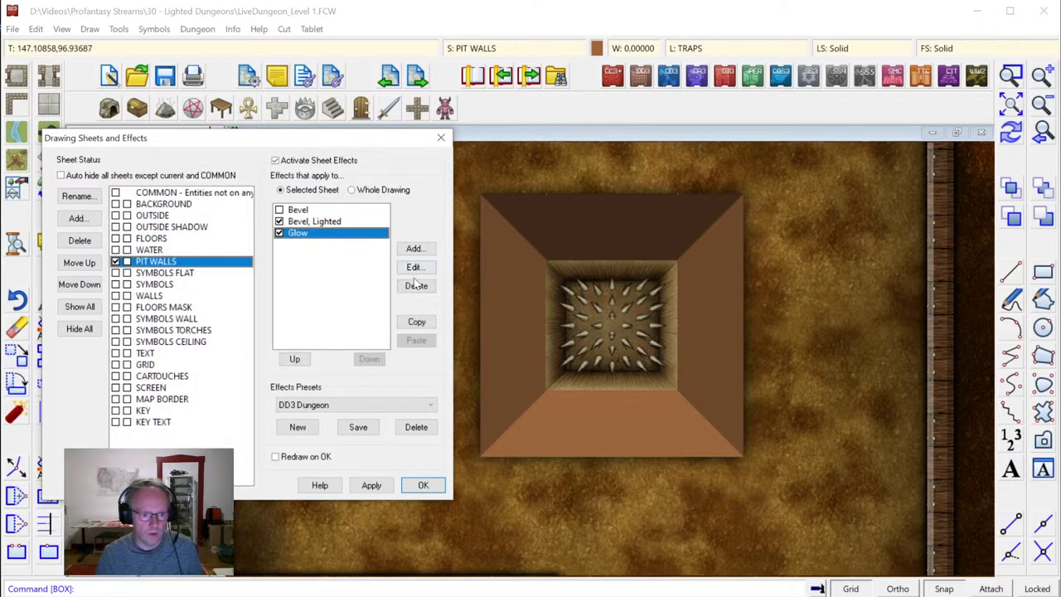
left_click(420, 324)
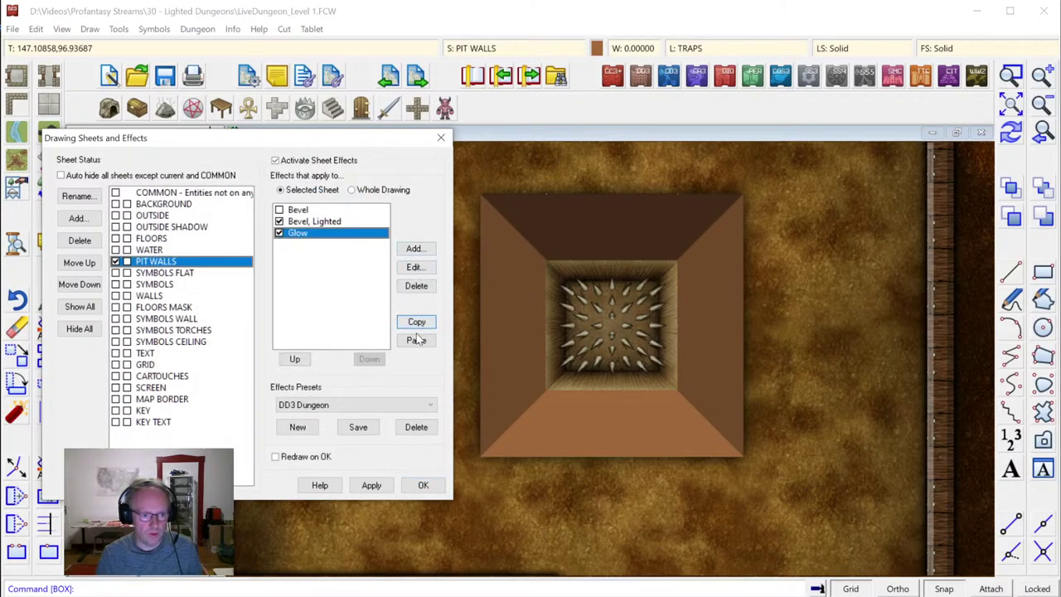
left_click(417, 340)
double_click(310, 244)
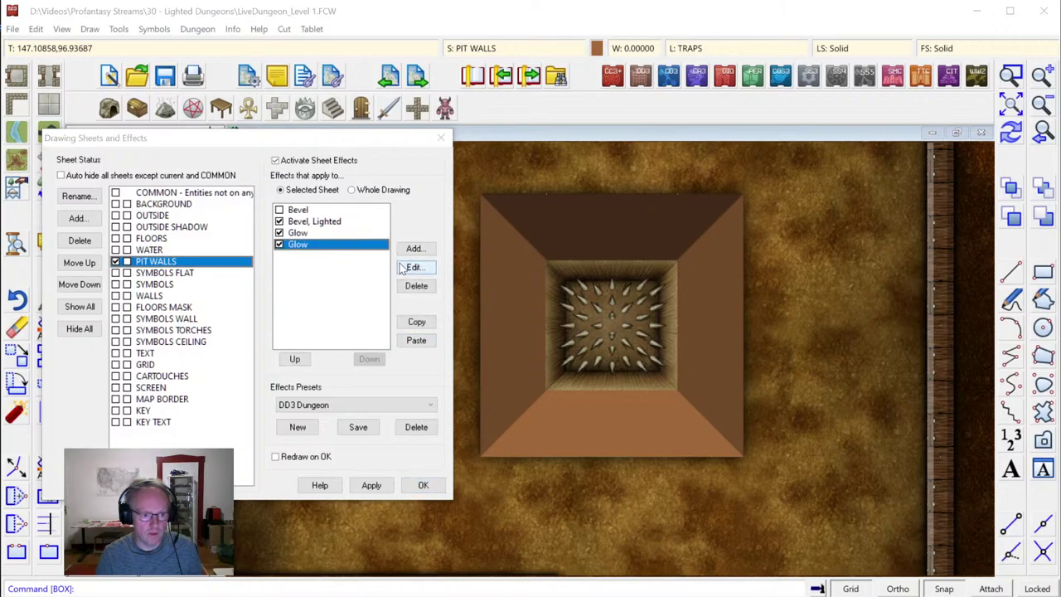
left_click(253, 206)
left_click(343, 195)
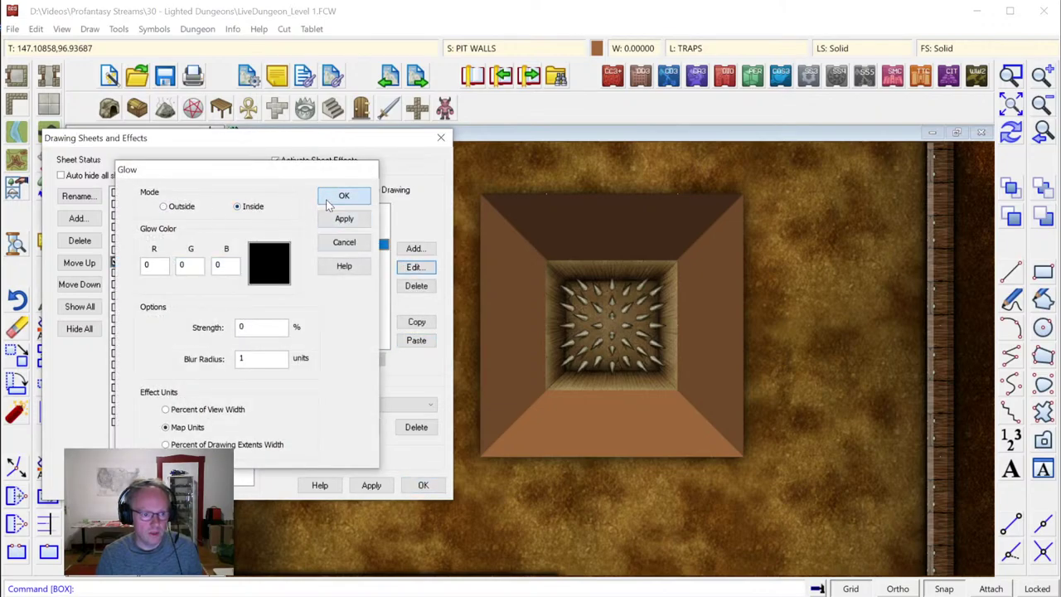
left_click(423, 485)
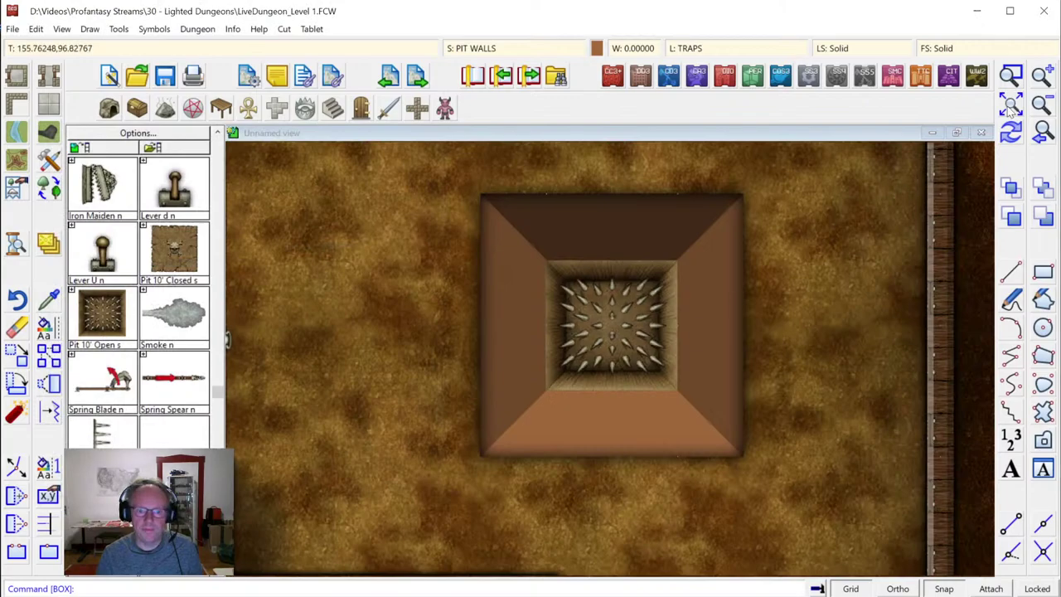
Examine the shaded pit on the whole Level 1 map and up close within its room
left_click(1045, 101)
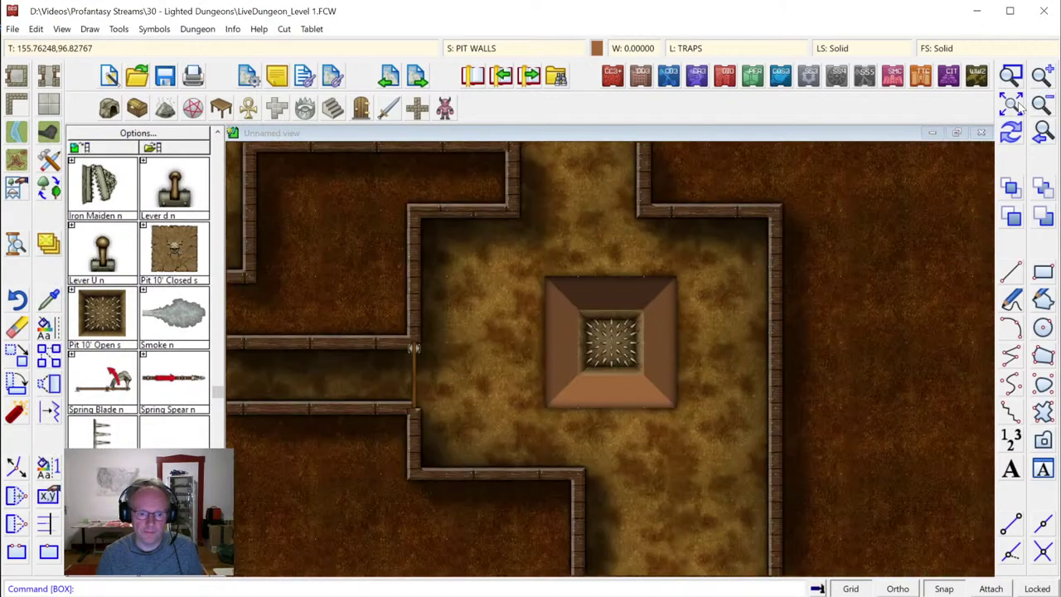
left_click(1019, 103)
left_click(1012, 76)
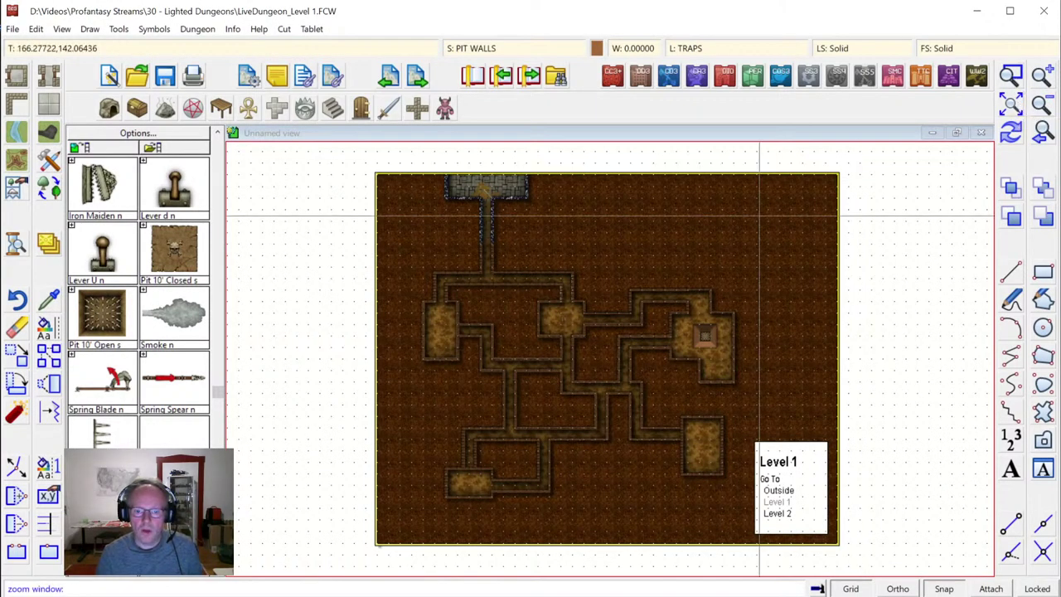
left_click(662, 300)
left_click(753, 386)
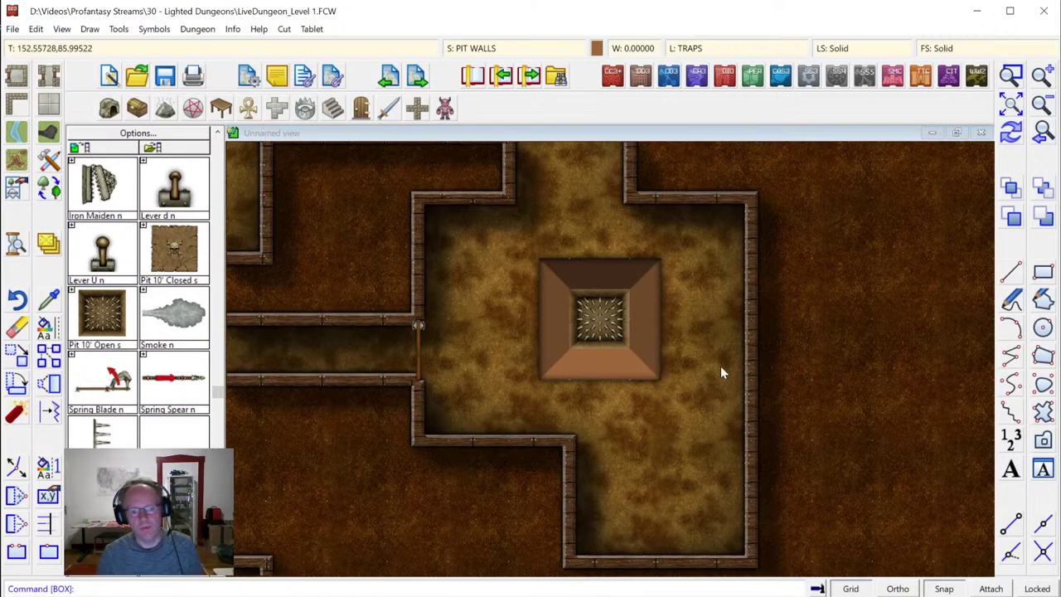
right_click(49, 332)
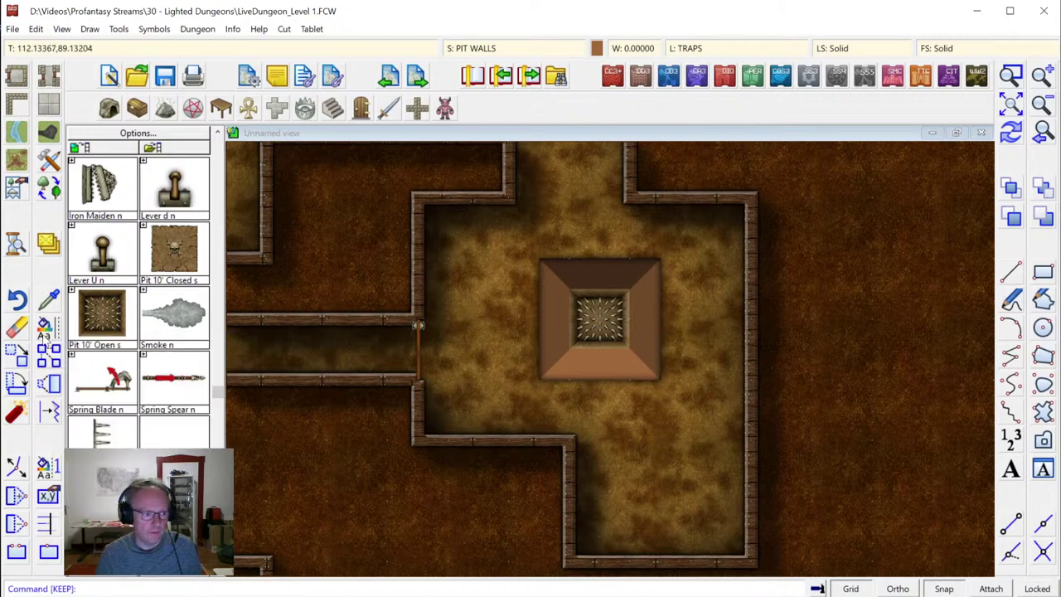
Change the color of the pit's sloping walls to the darker brown, color 194, and redraw the map
right_click(46, 332)
left_click(91, 406)
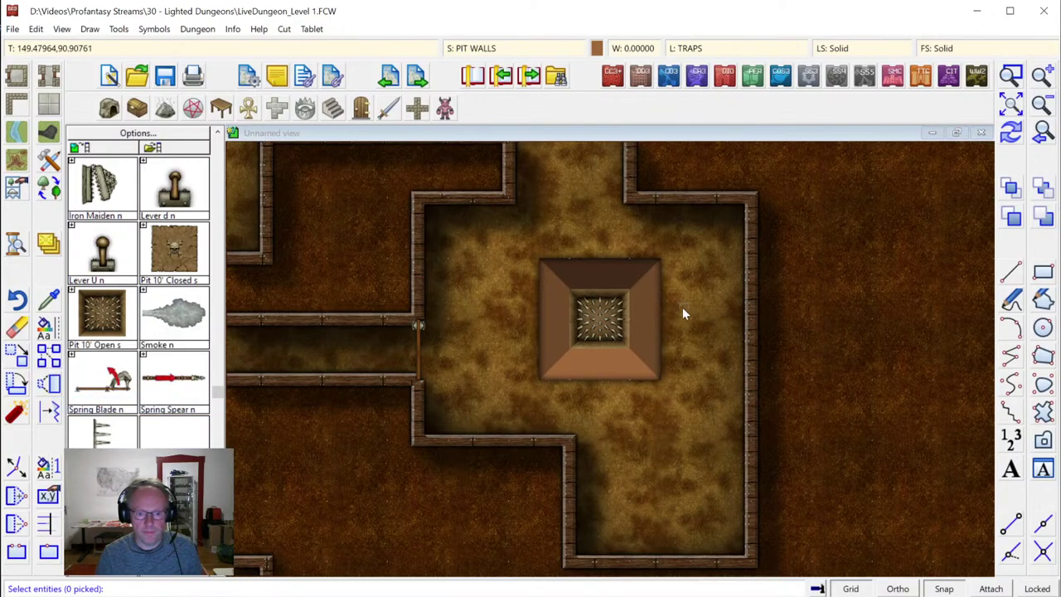
left_click(662, 322)
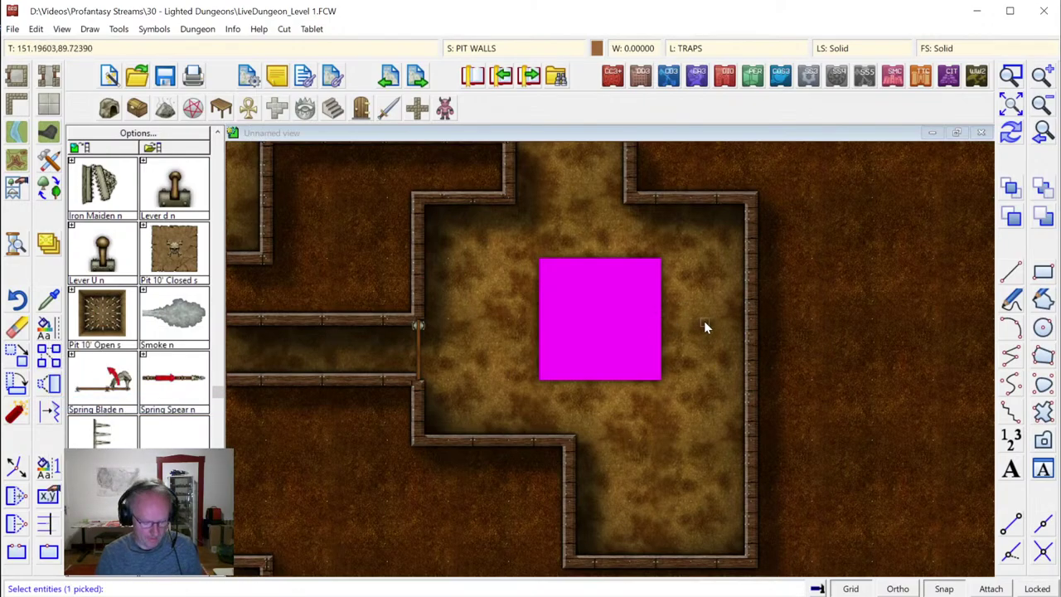
right_click(705, 325)
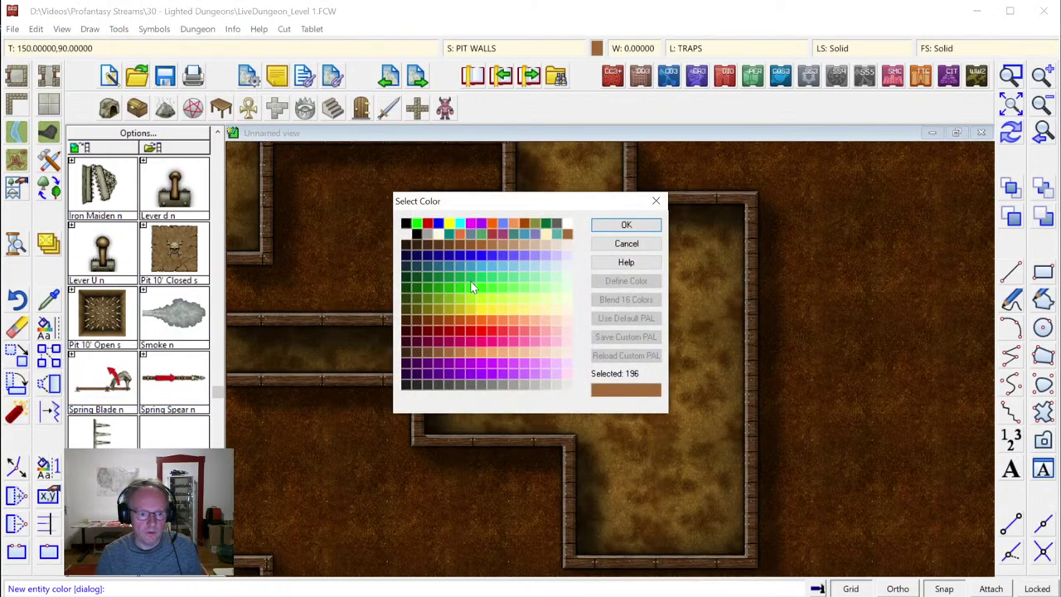
left_click(439, 246)
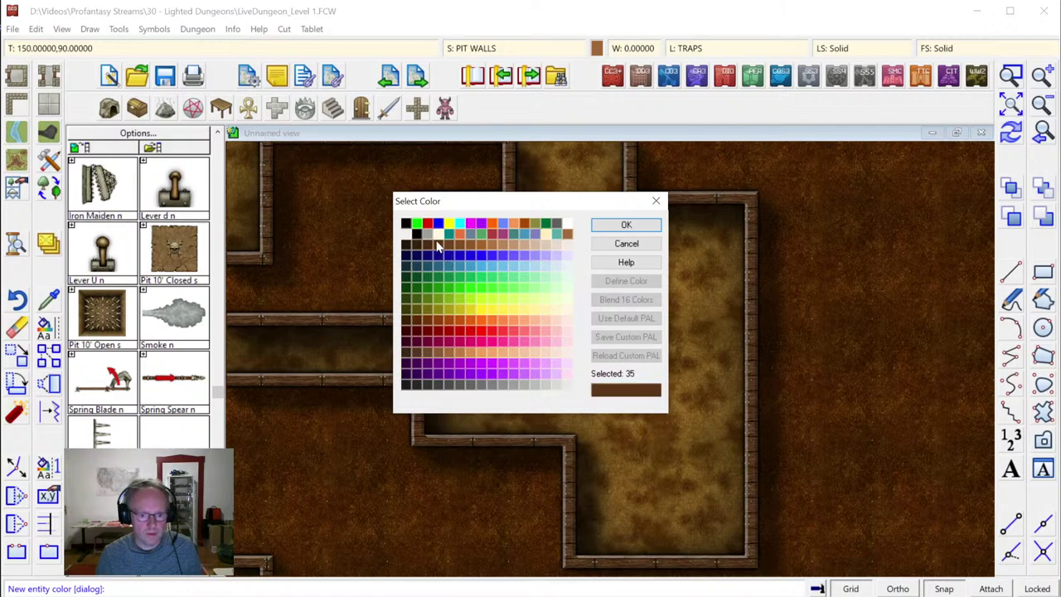
left_click(459, 359)
left_click(428, 359)
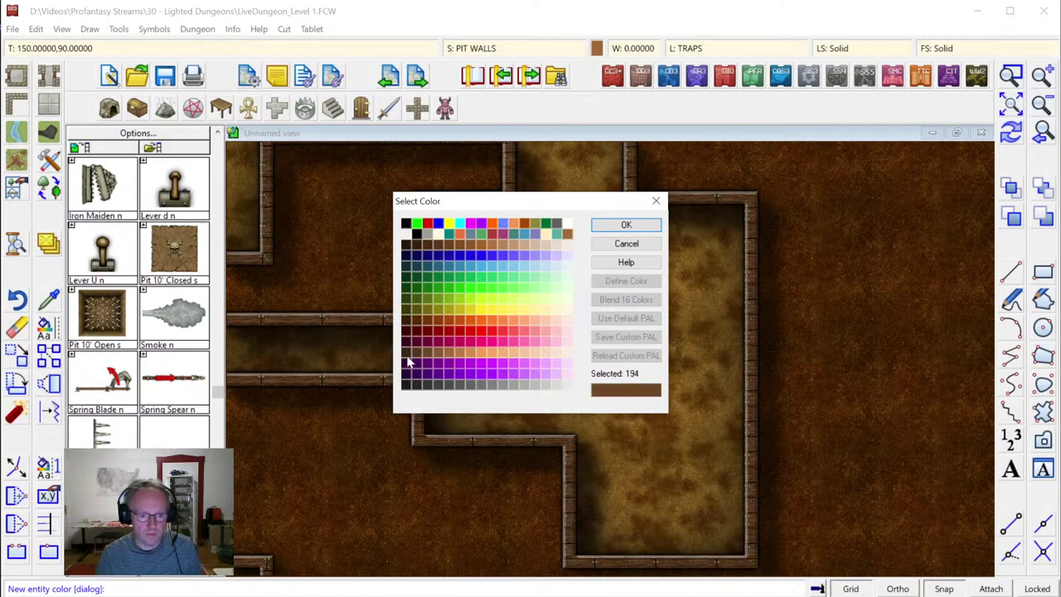
left_click(604, 226)
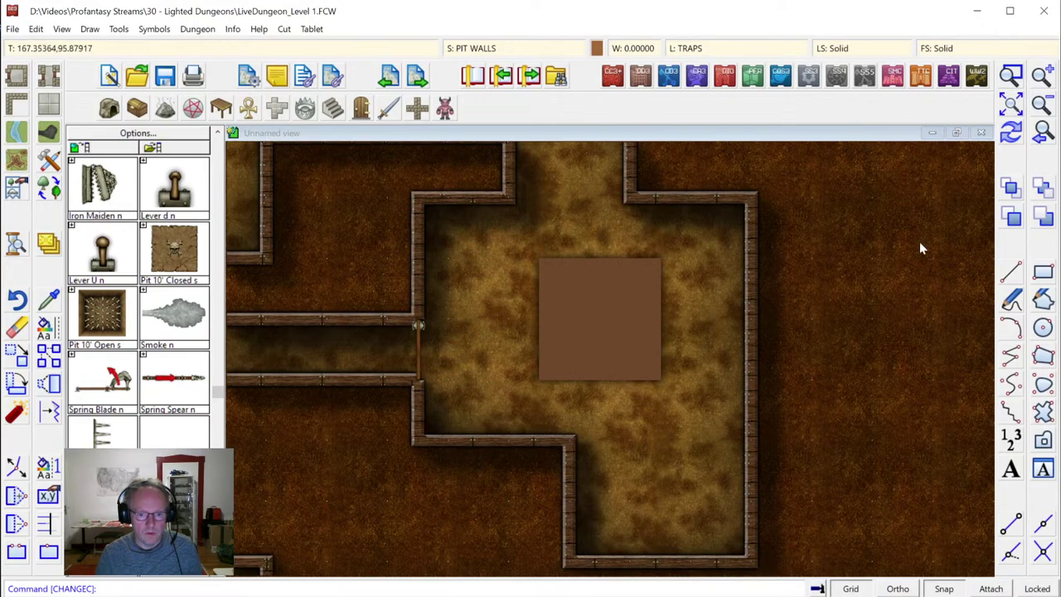
left_click(1012, 131)
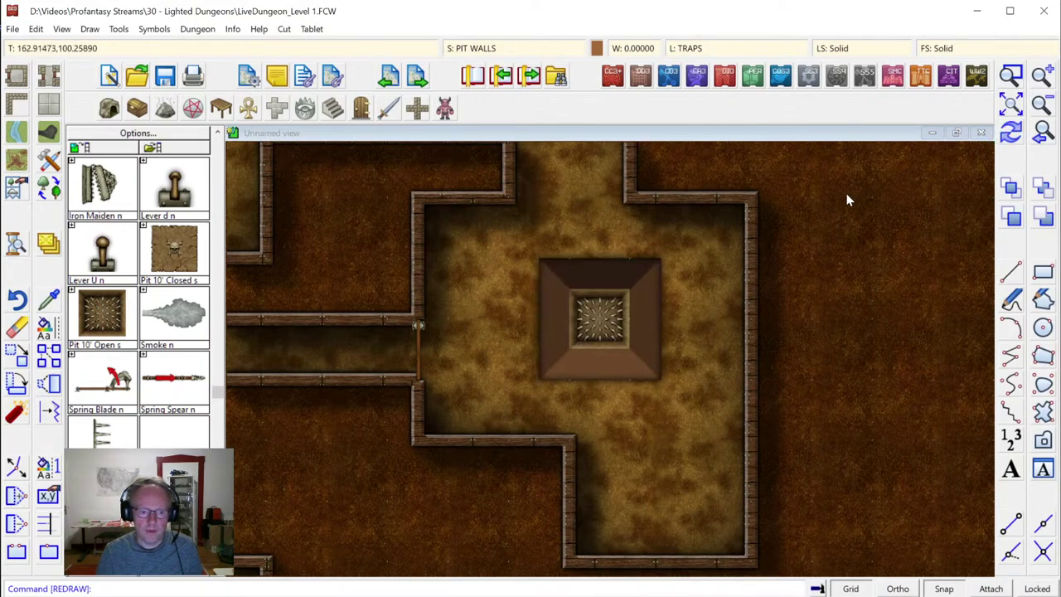
Copy the pit wall shape together with the spiked pit symbol to the clipboard
left_click(1011, 103)
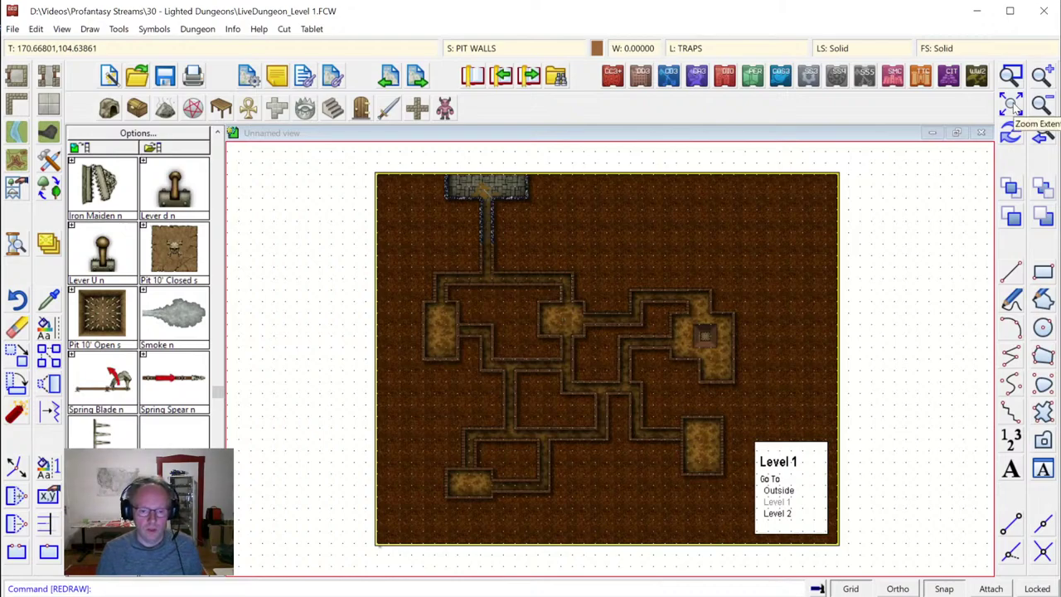
left_click(1011, 75)
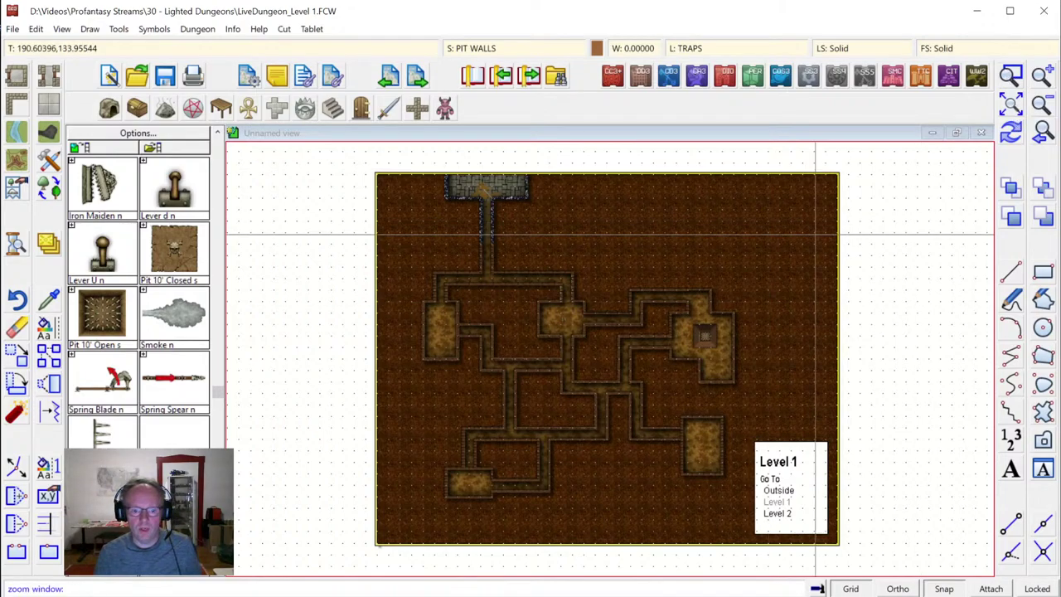
left_click(637, 306)
left_click(760, 377)
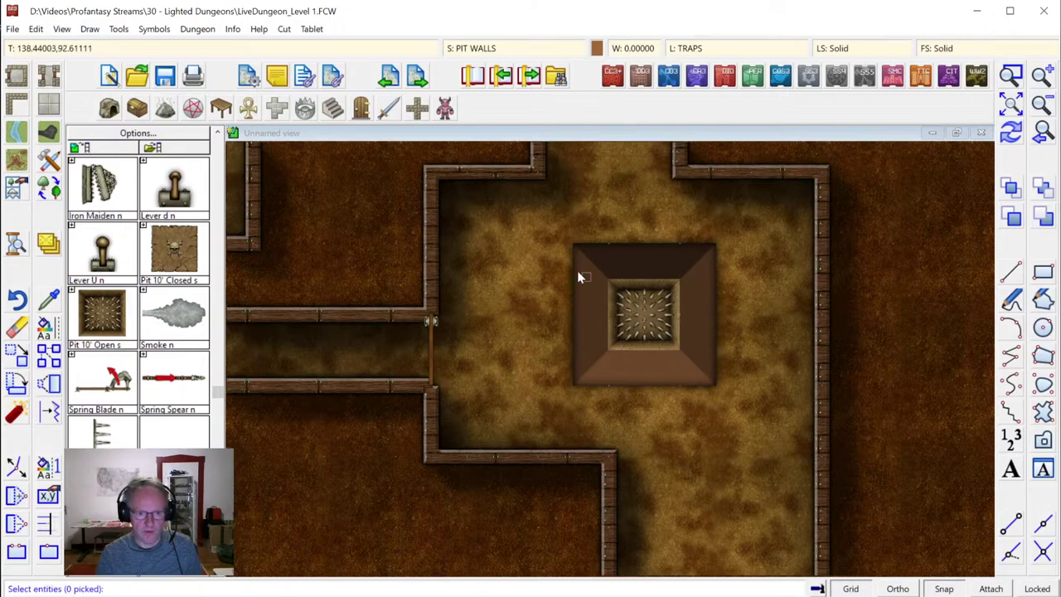
left_click(706, 379)
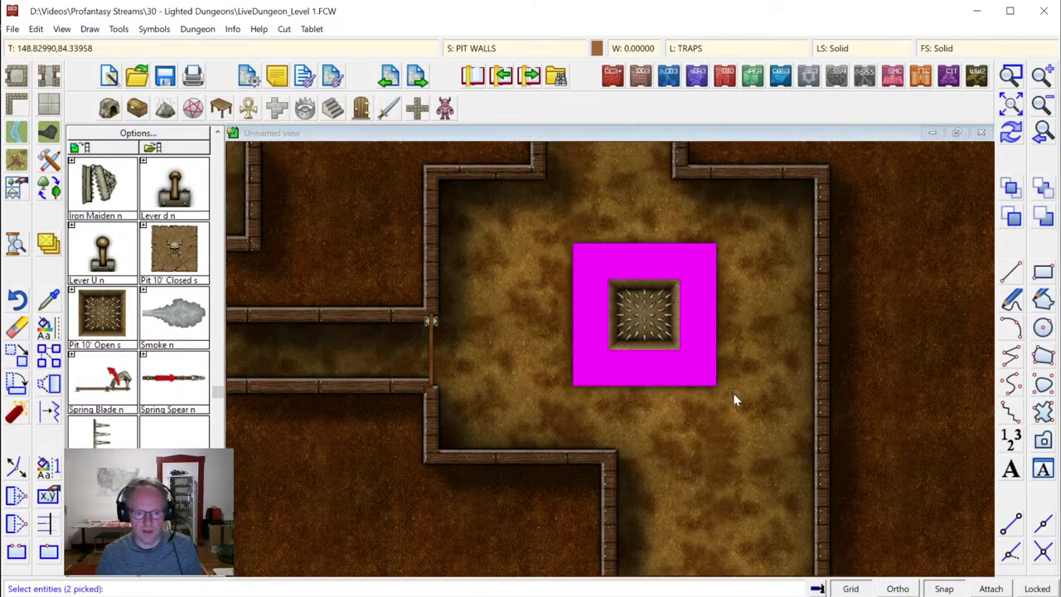
right_click(651, 321)
left_click(640, 319)
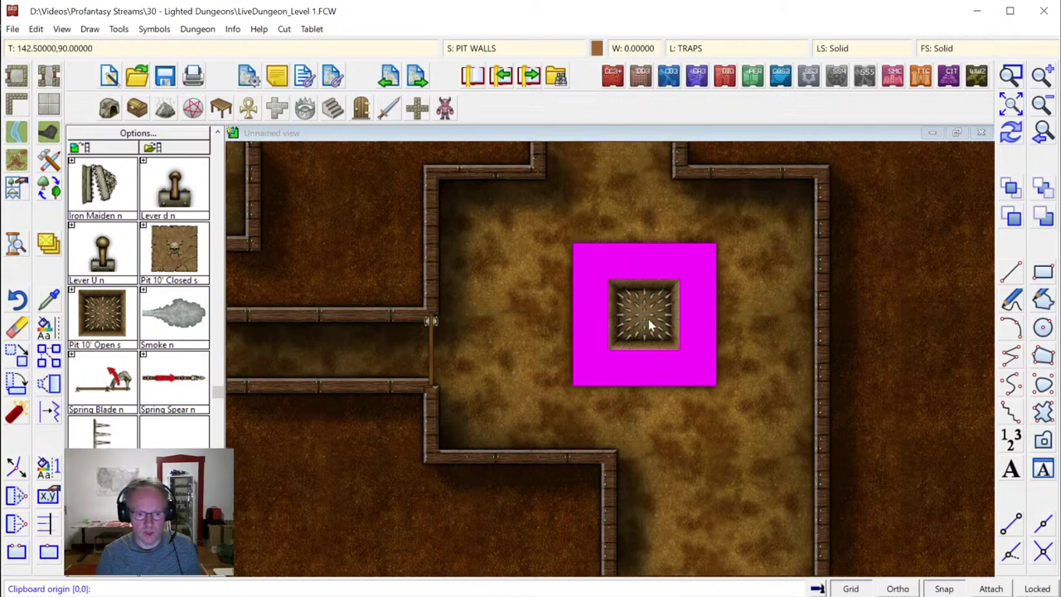
left_click(646, 316)
Switch to the Level 2 map and paste the copied pit at the same map position as on Level 1
left_click(1010, 110)
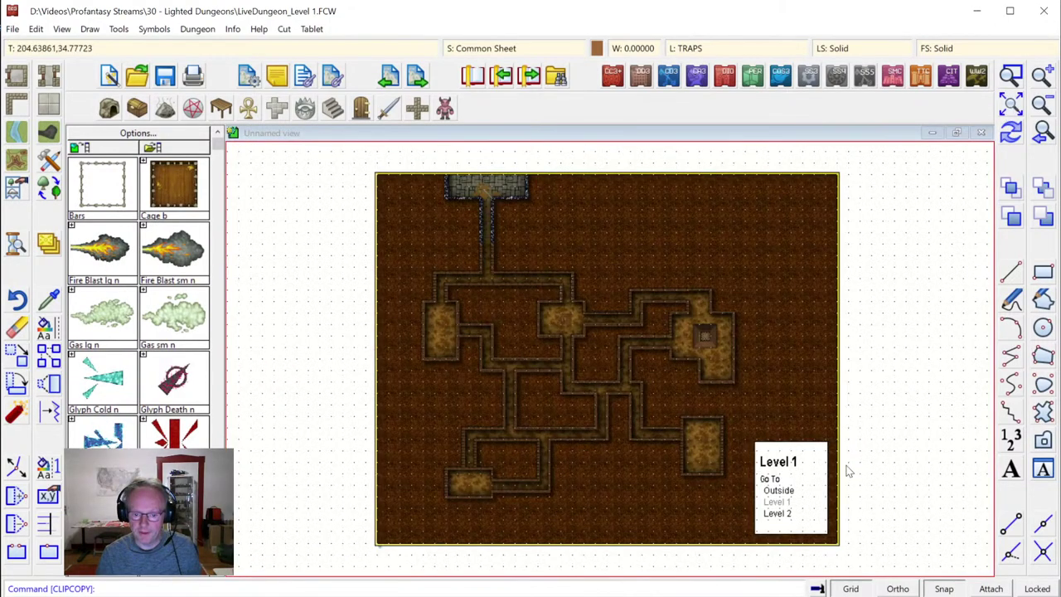
left_click(777, 515)
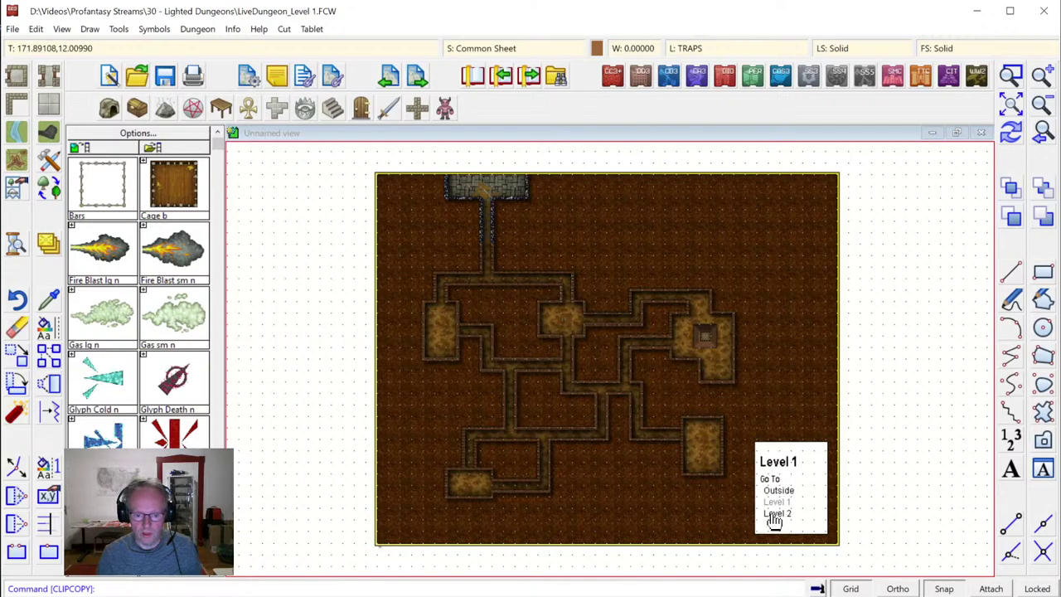
key("Return")
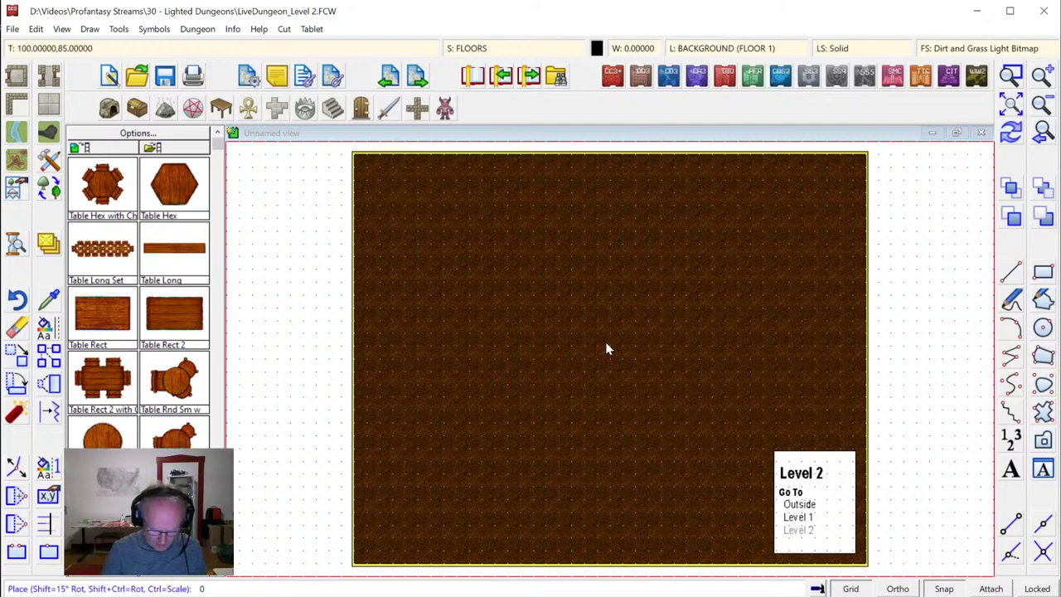
left_click(718, 334)
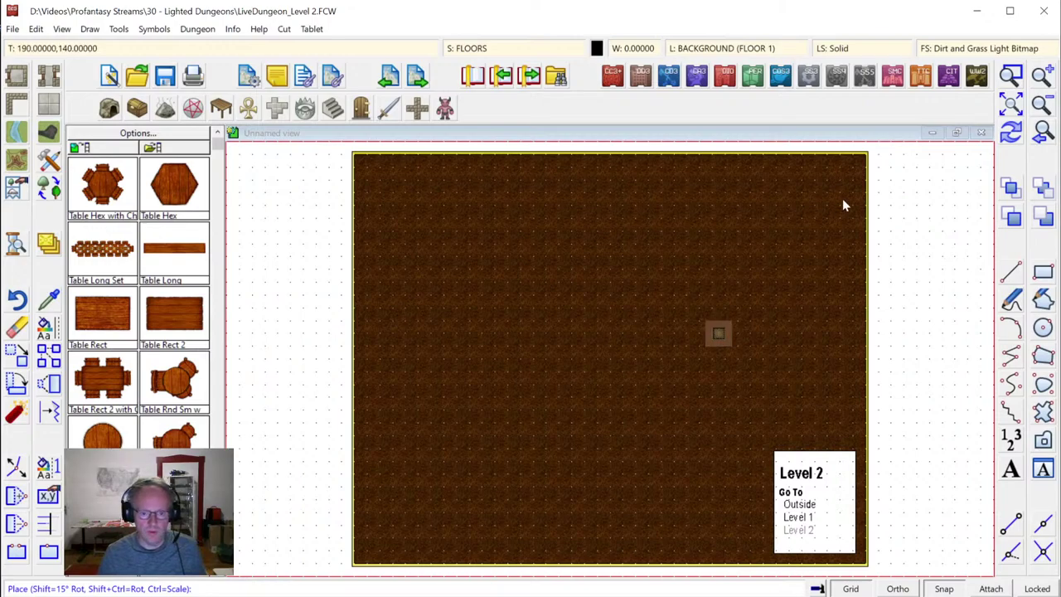
key("Escape")
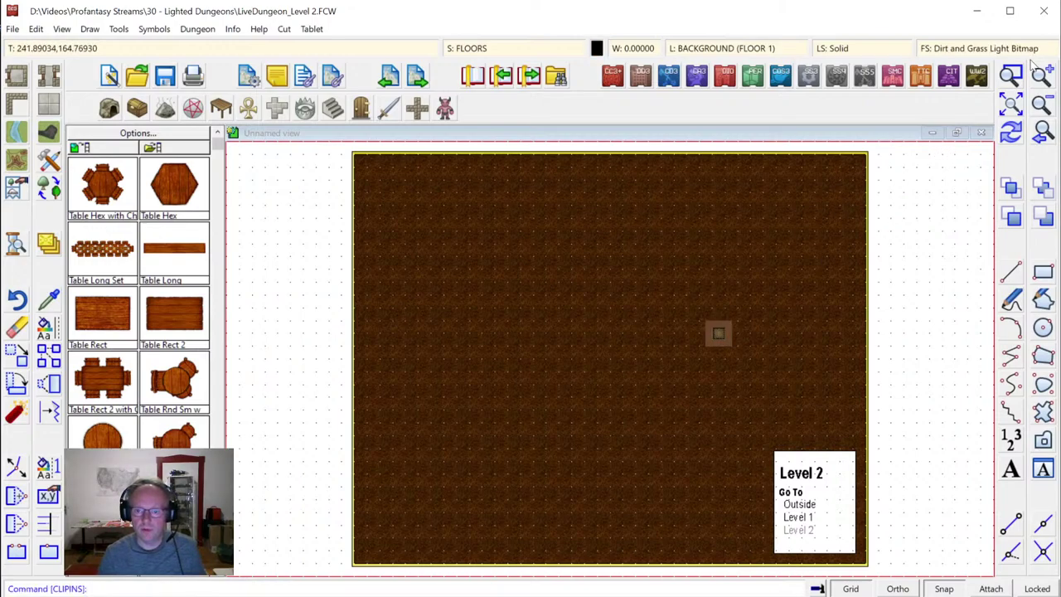
Hide the PIT WALLS sheet on Level 2, leaving the spiked pit bottom shown
left_click(1011, 75)
left_click(672, 298)
left_click(782, 391)
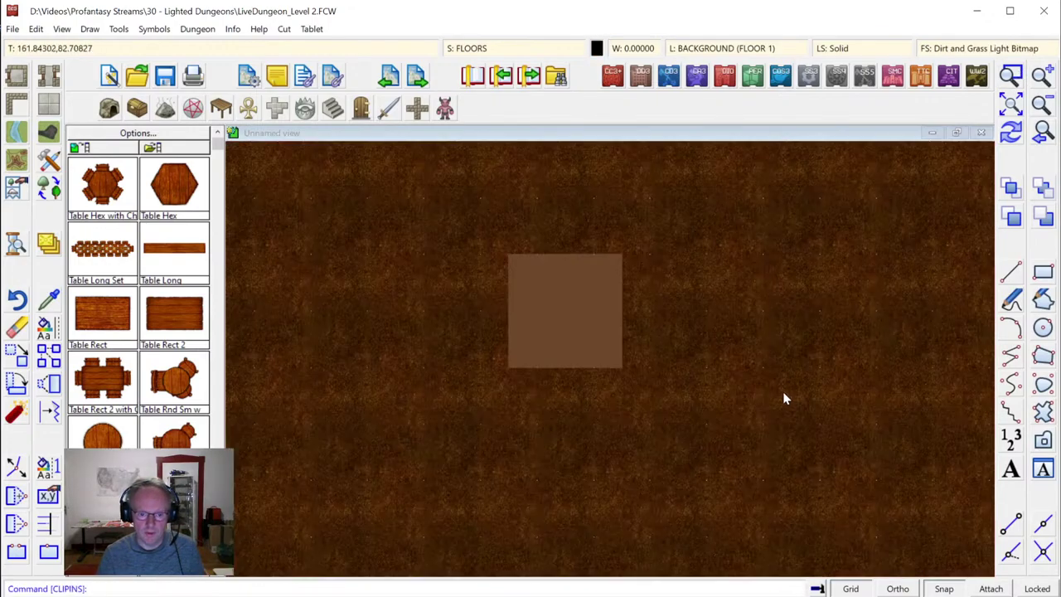
left_click(481, 52)
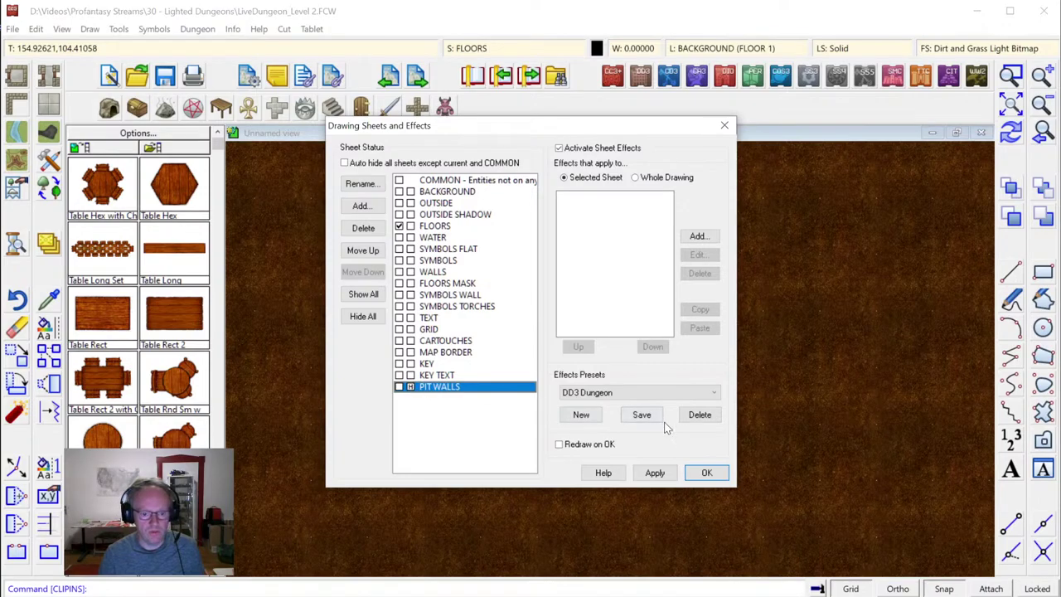
left_click(706, 476)
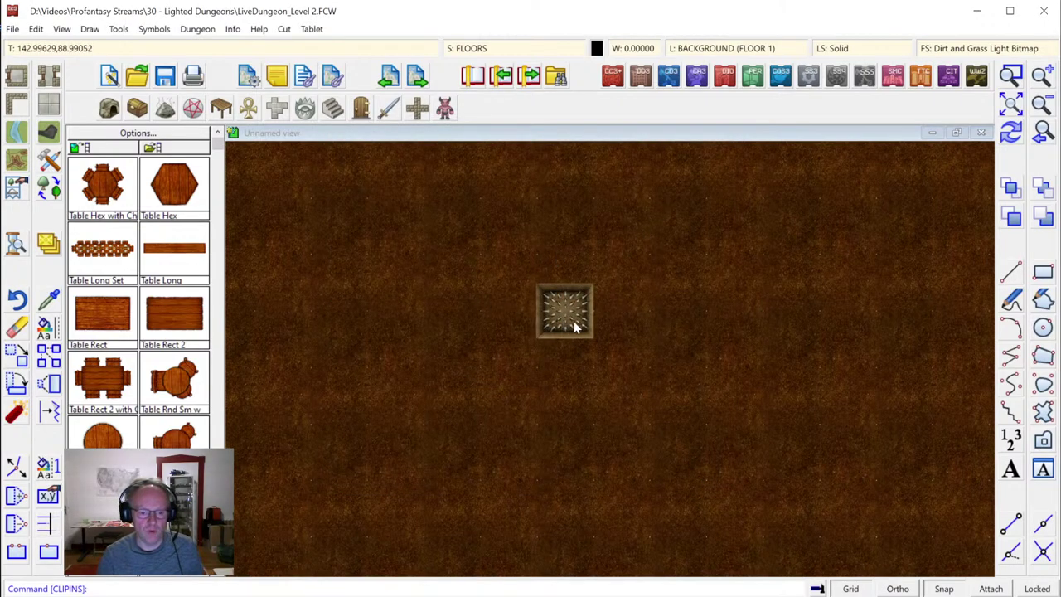
Draw an irregular cave floor around the spiked pit with the Cave, Dirt Brown 1 drawing tool and redraw the map
left_click(1043, 106)
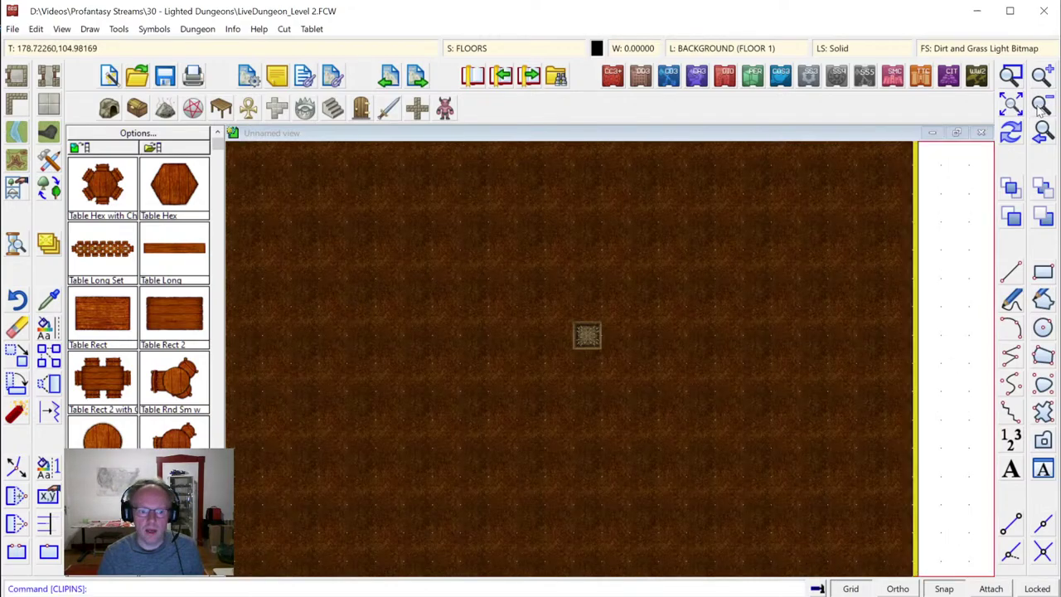
left_click(48, 133)
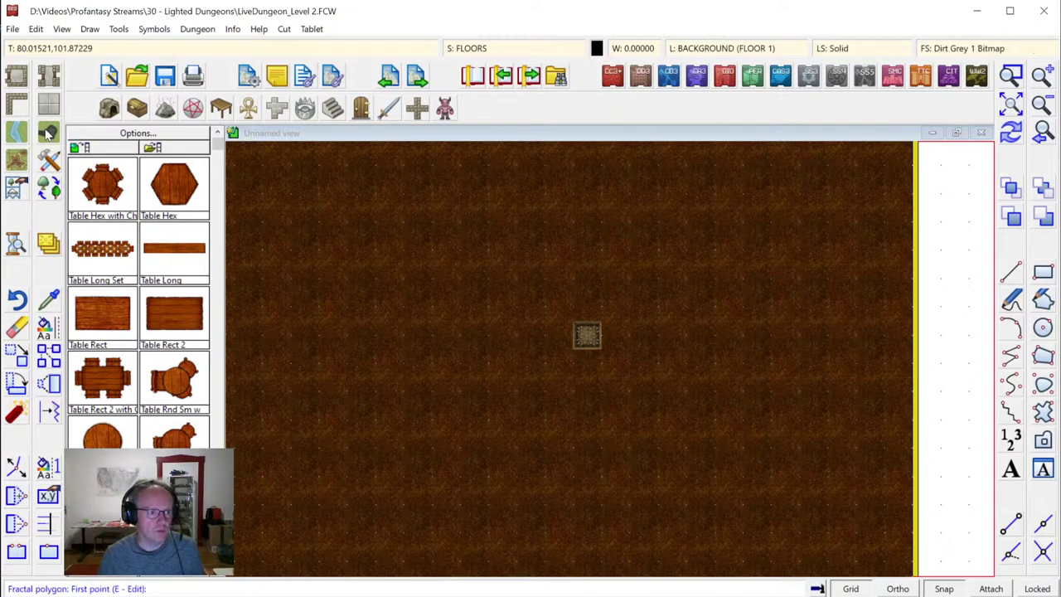
right_click(49, 133)
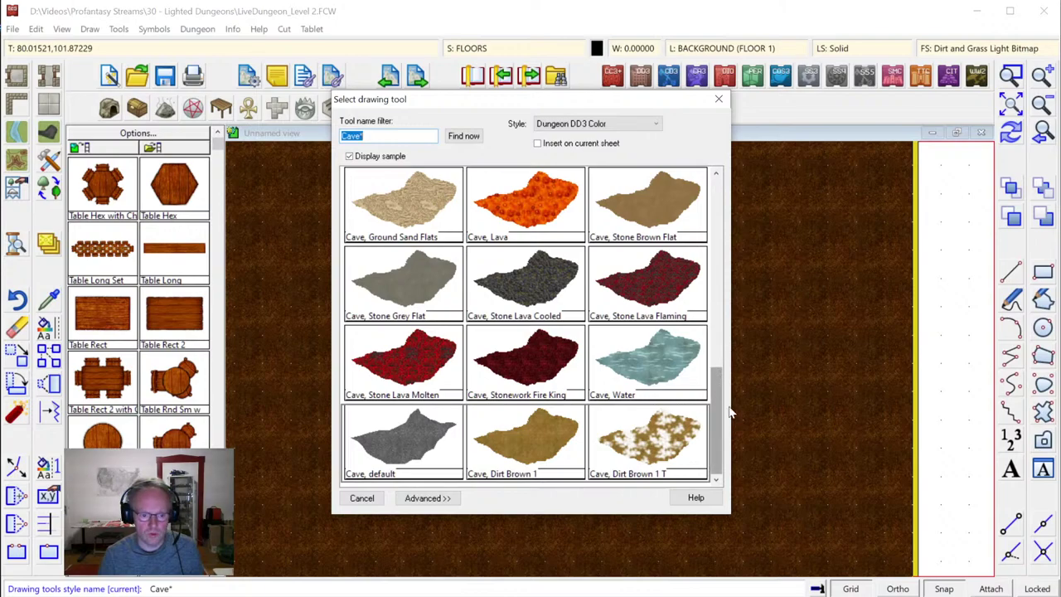
scroll(714, 411, "up", 2)
scroll(714, 412, "down", 2)
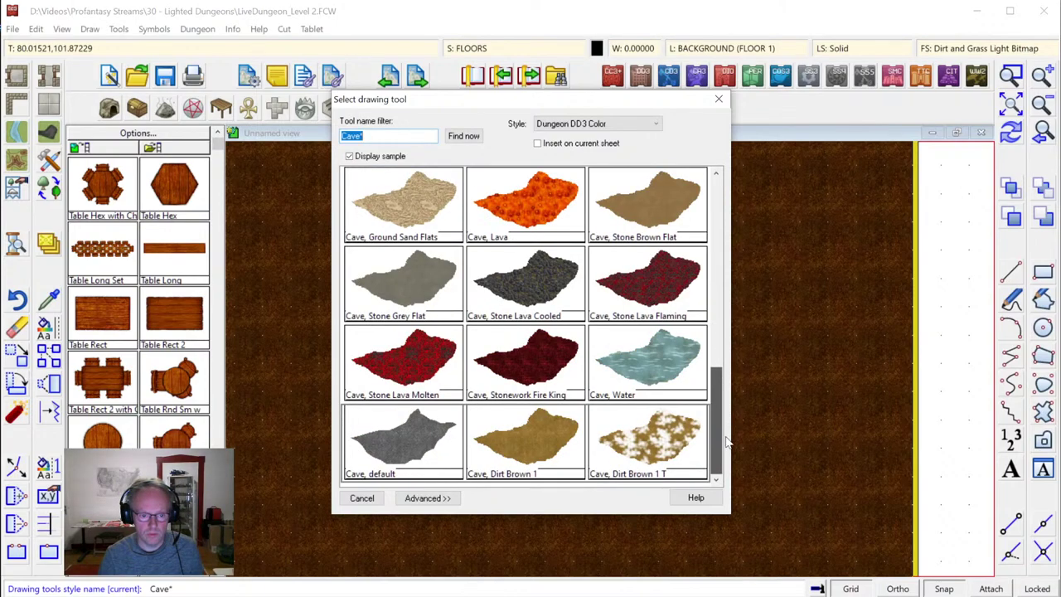
left_click(548, 434)
left_click(569, 285)
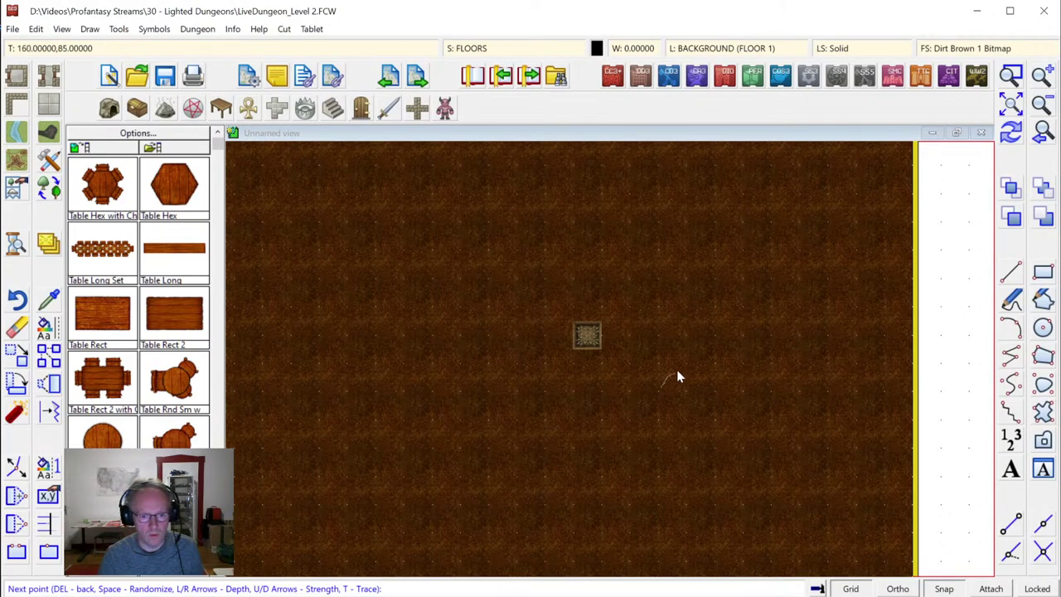
right_click(598, 268)
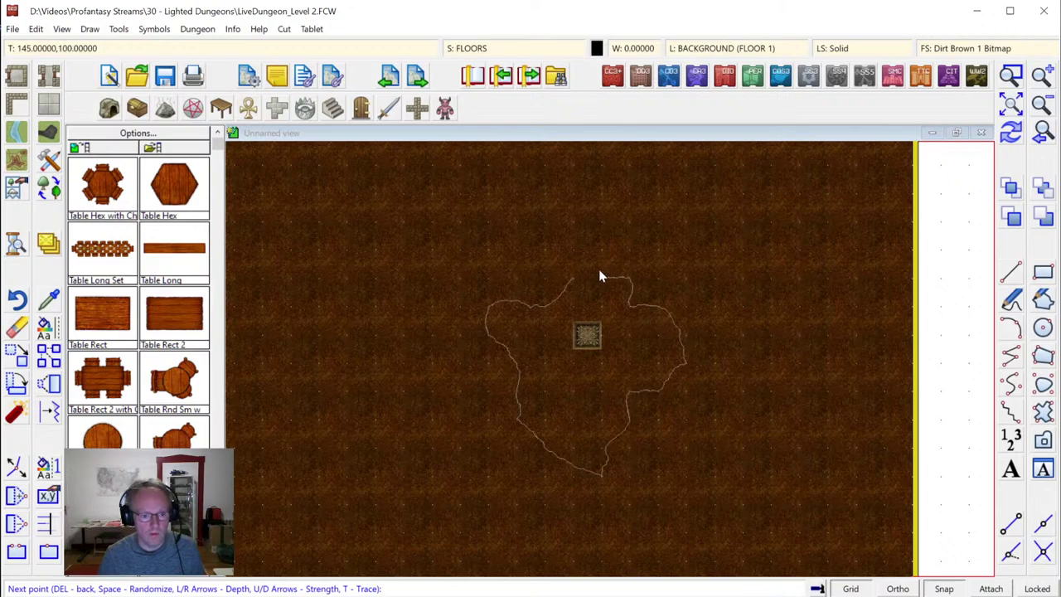
left_click(1011, 131)
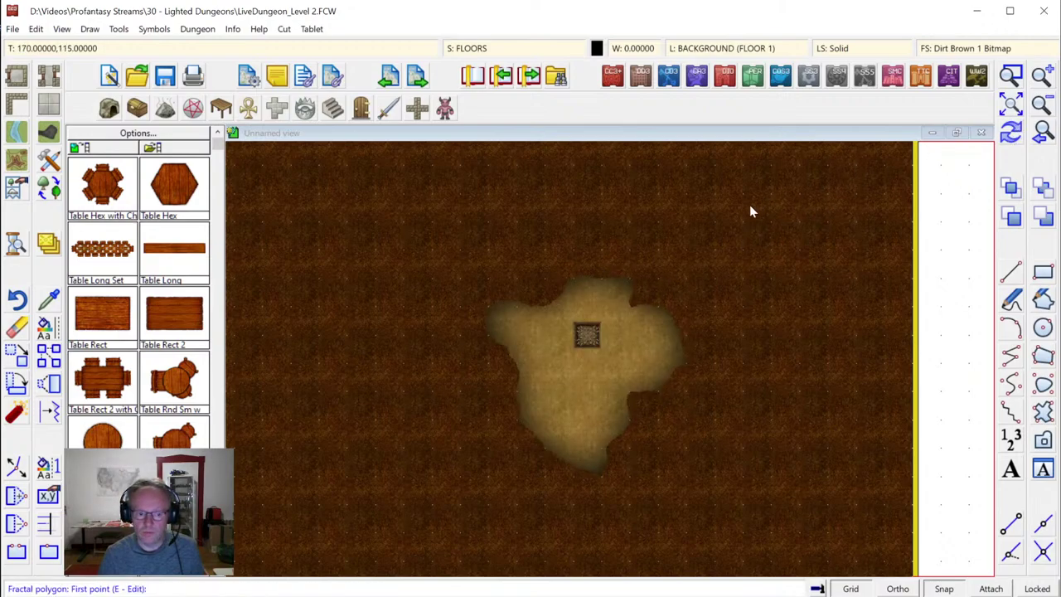
Load the DD3 Color Debris symbol catalog and place a Bones symbol on the cave floor just below the spiked pit
left_click(1011, 76)
left_click(463, 260)
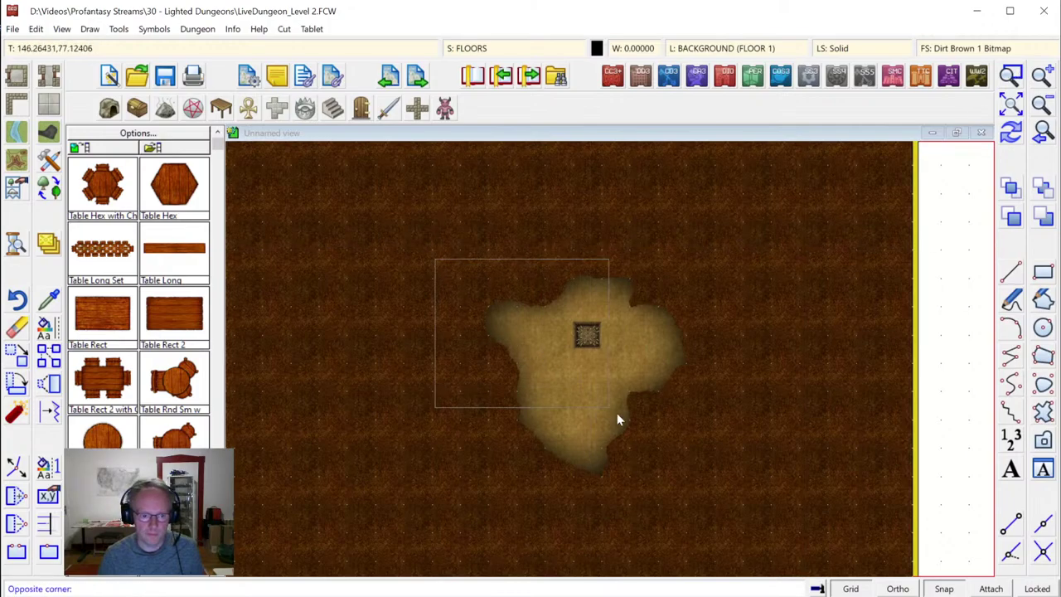
left_click(745, 489)
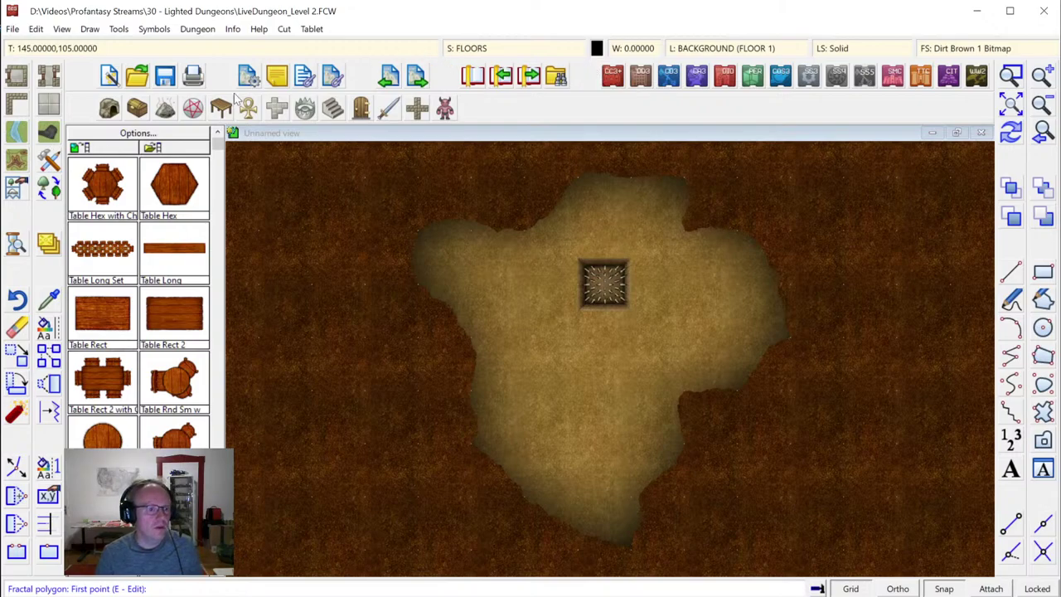
left_click(165, 110)
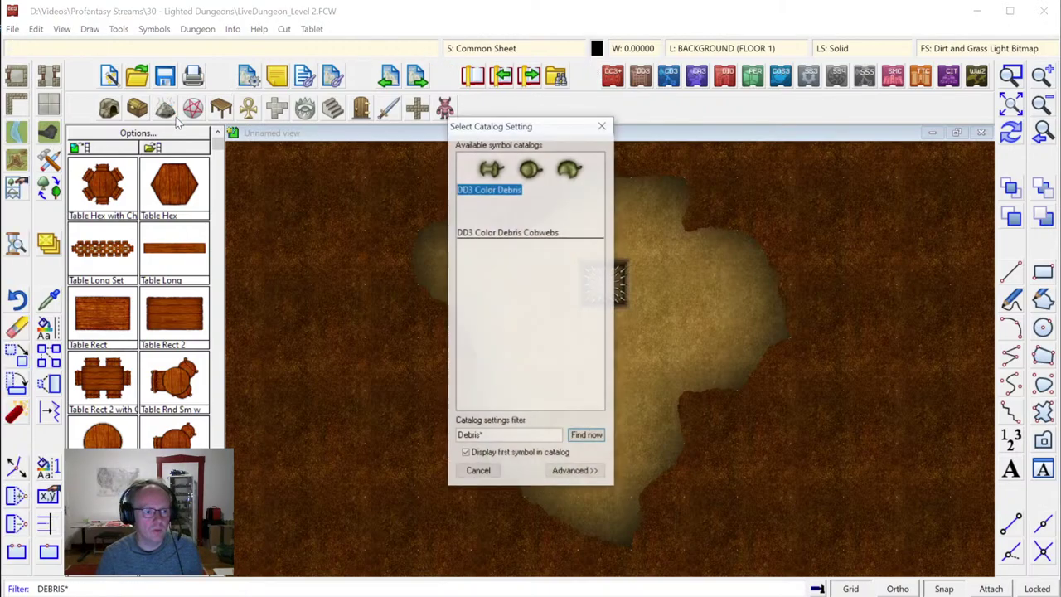
double_click(523, 175)
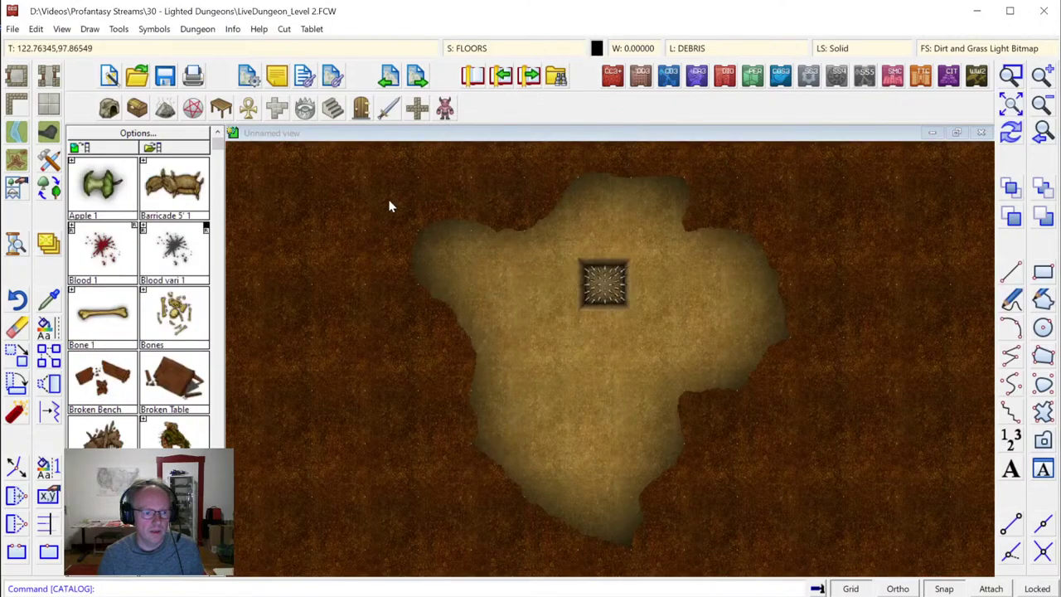
left_click(180, 323)
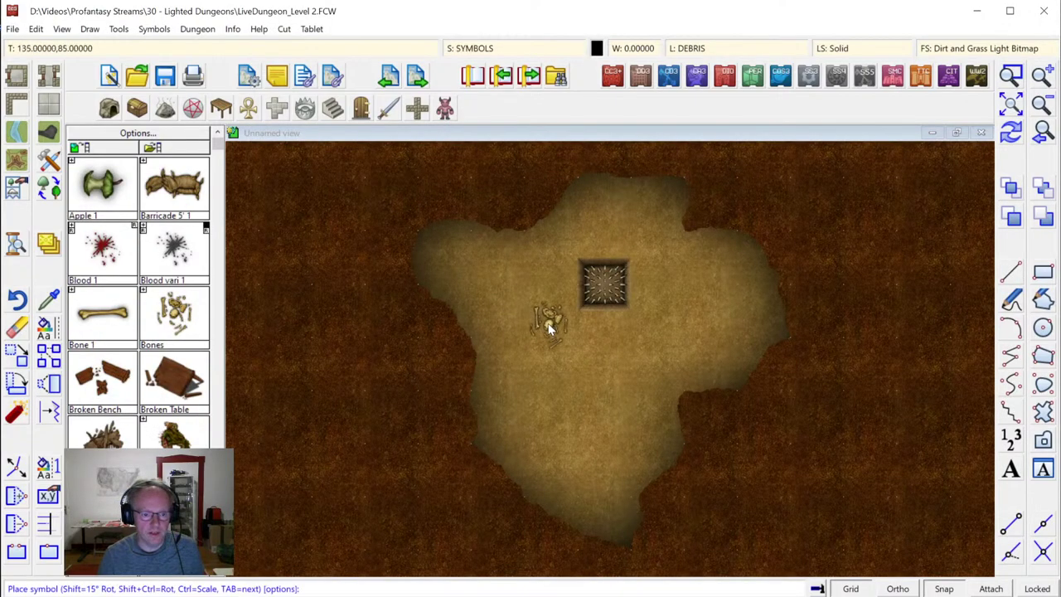
left_click(572, 330)
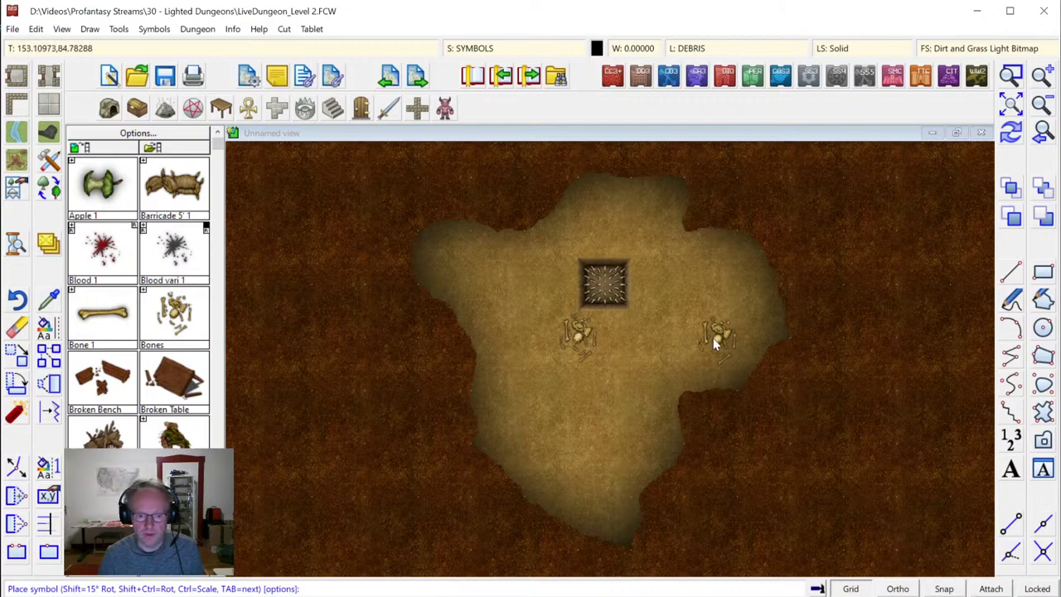
Move the Bones symbol below the pit to the SYMBOLS FLAT sheet and keep that sheet current
right_click(47, 242)
left_click(89, 373)
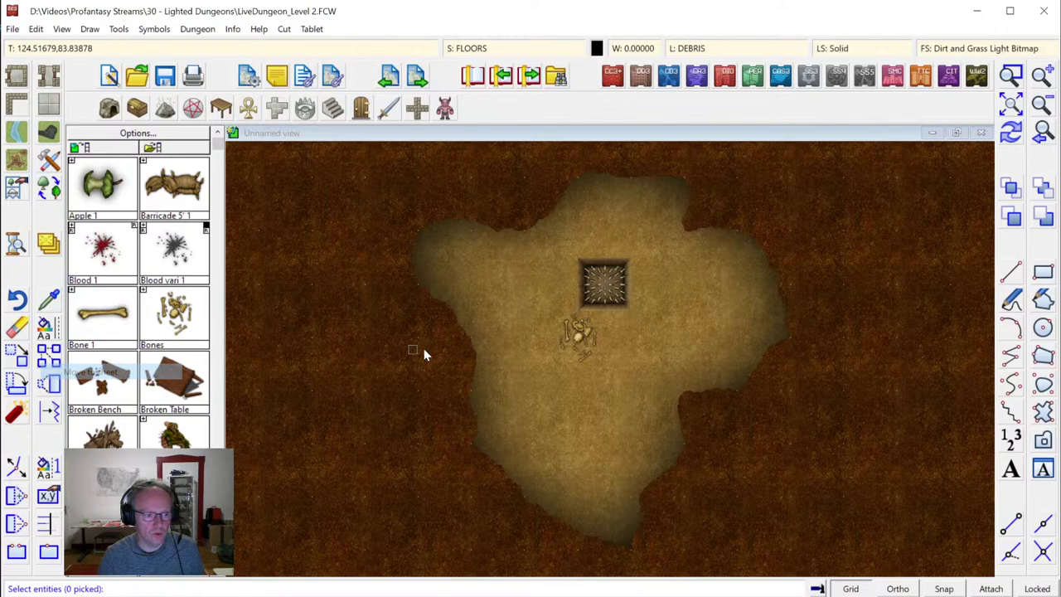
left_click(572, 339)
right_click(530, 323)
left_click(531, 325)
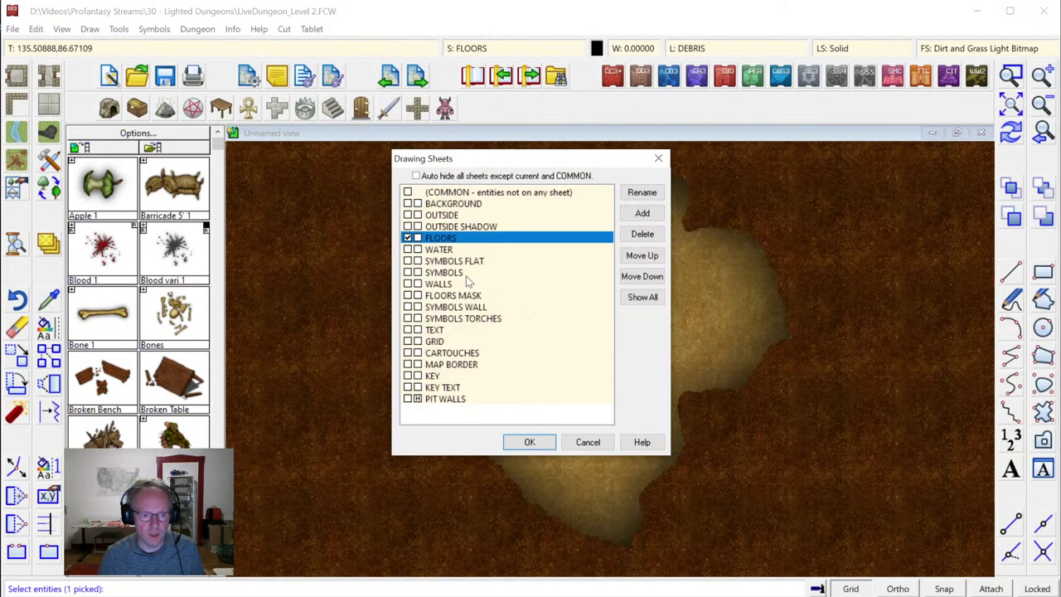
left_click(409, 261)
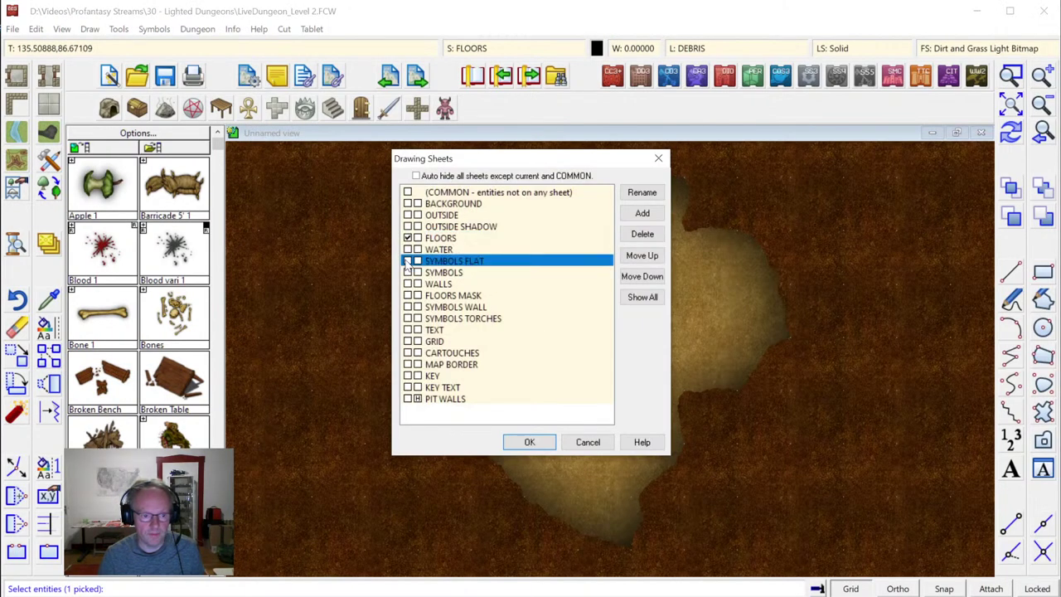
left_click(529, 441)
left_click(489, 51)
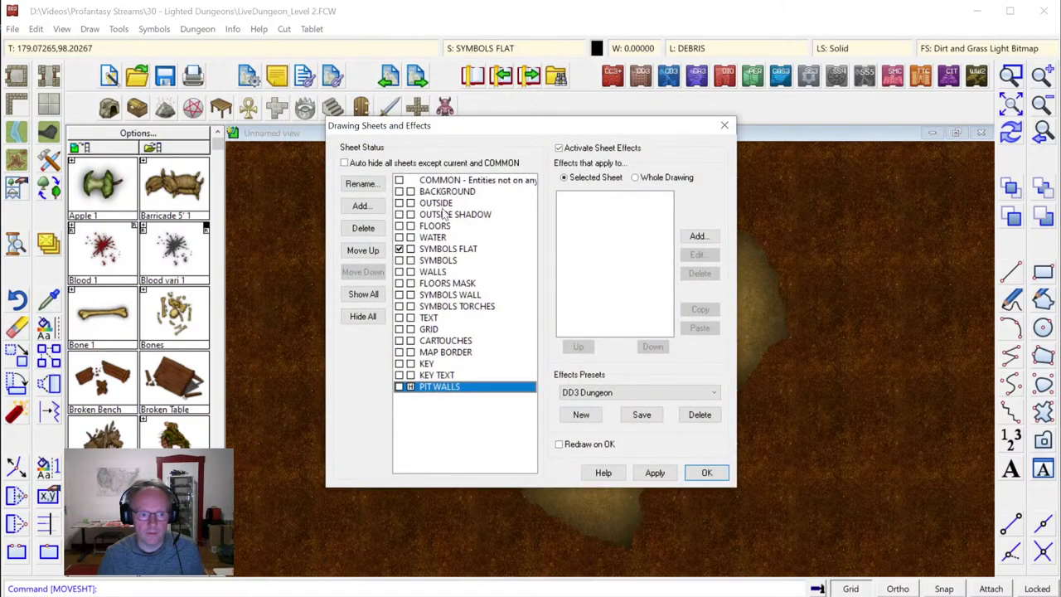
left_click(707, 473)
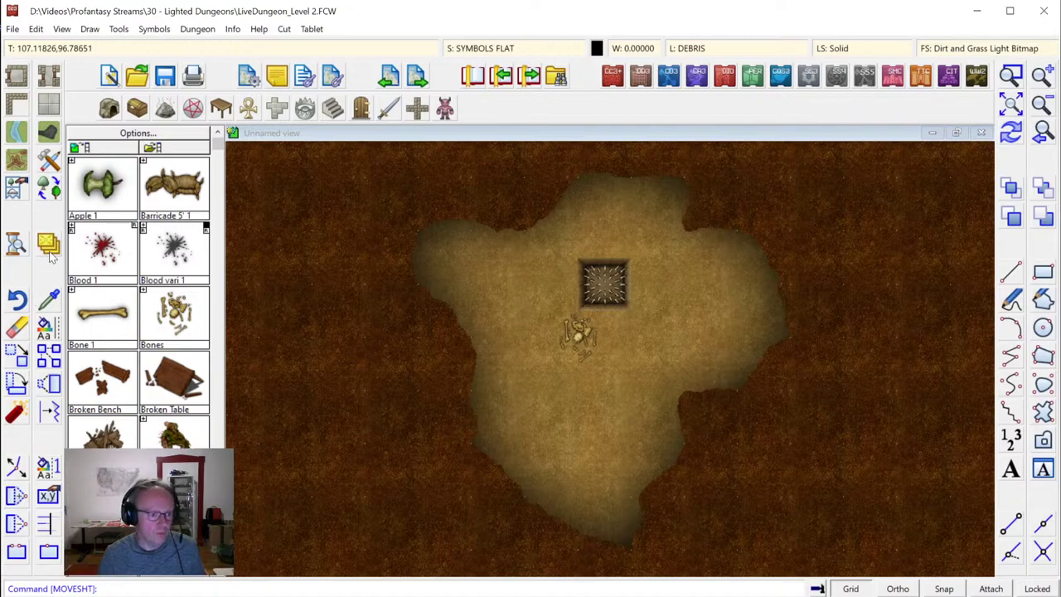
Place a second Bones symbol northeast of the pit and scatter individual Bone 1 symbols around the pit's edges
left_click(163, 311)
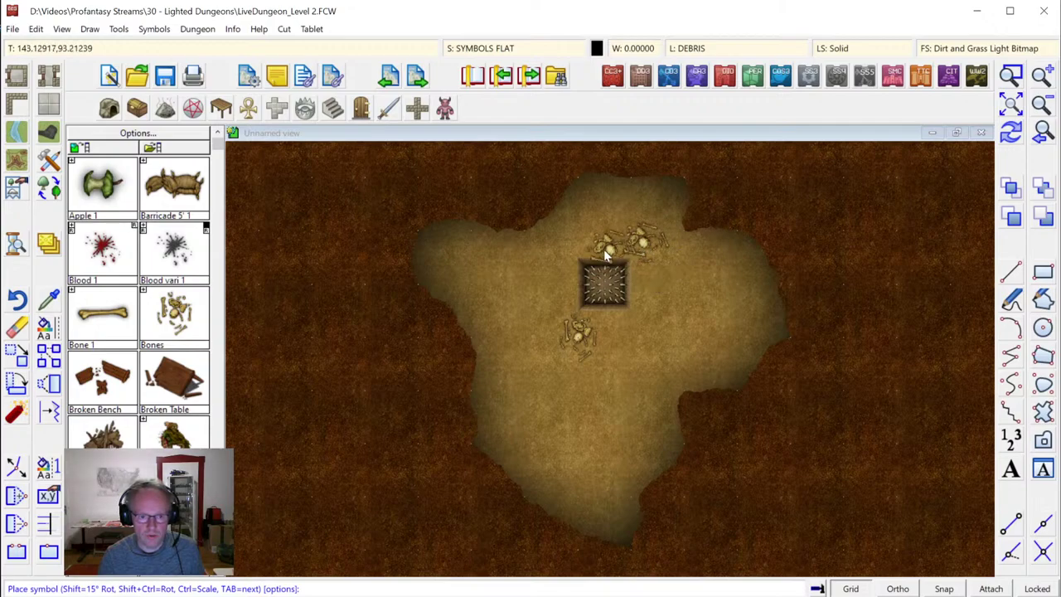
left_click(118, 311)
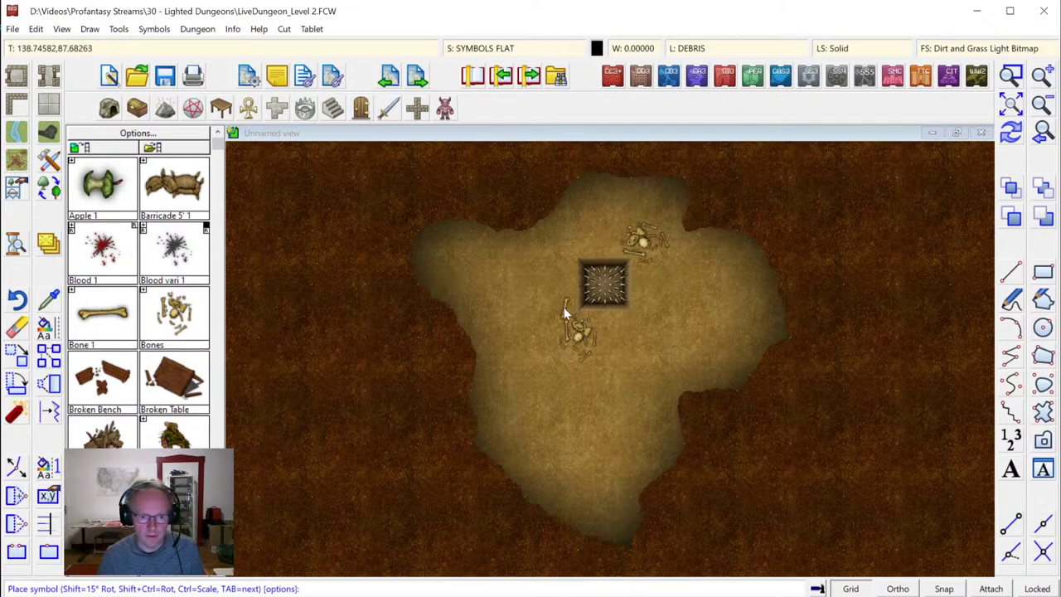
left_click(588, 251)
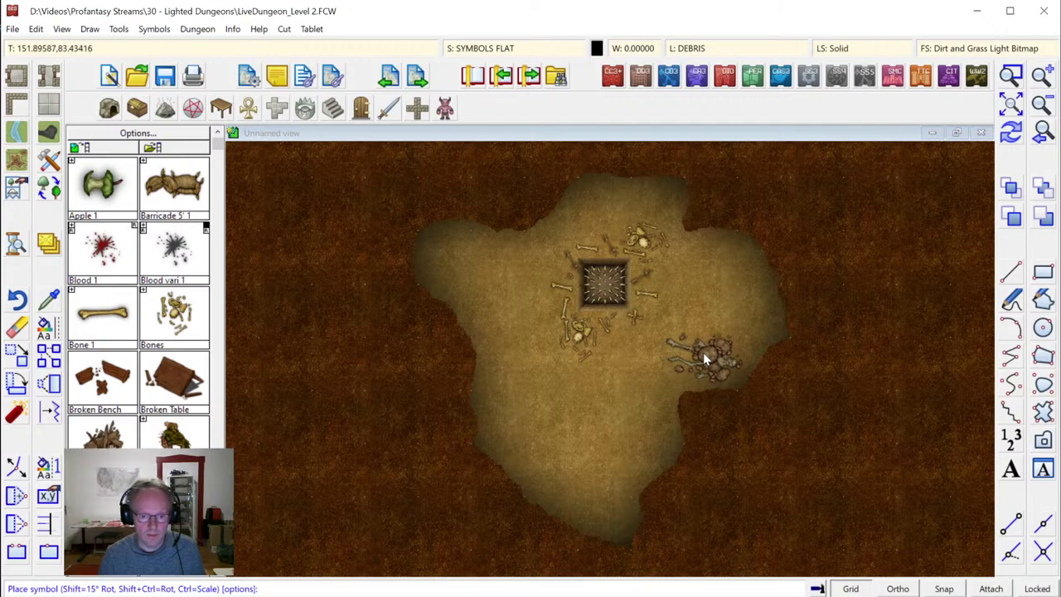
Place the pile of rocks and bones near the cave's east wall and a Monster Skeleton in its southern part
left_click(703, 353)
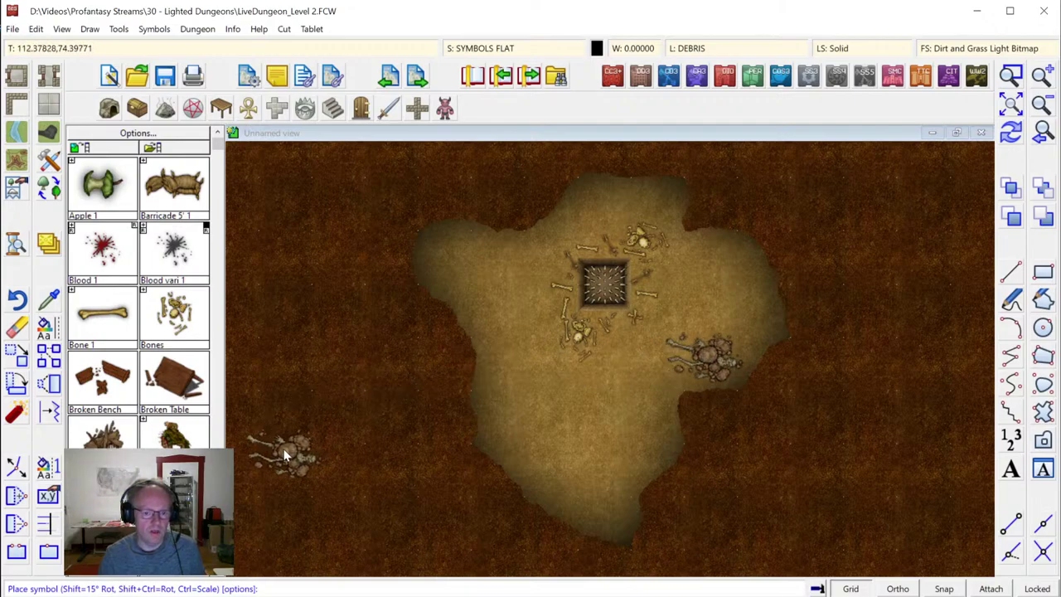
key("Escape")
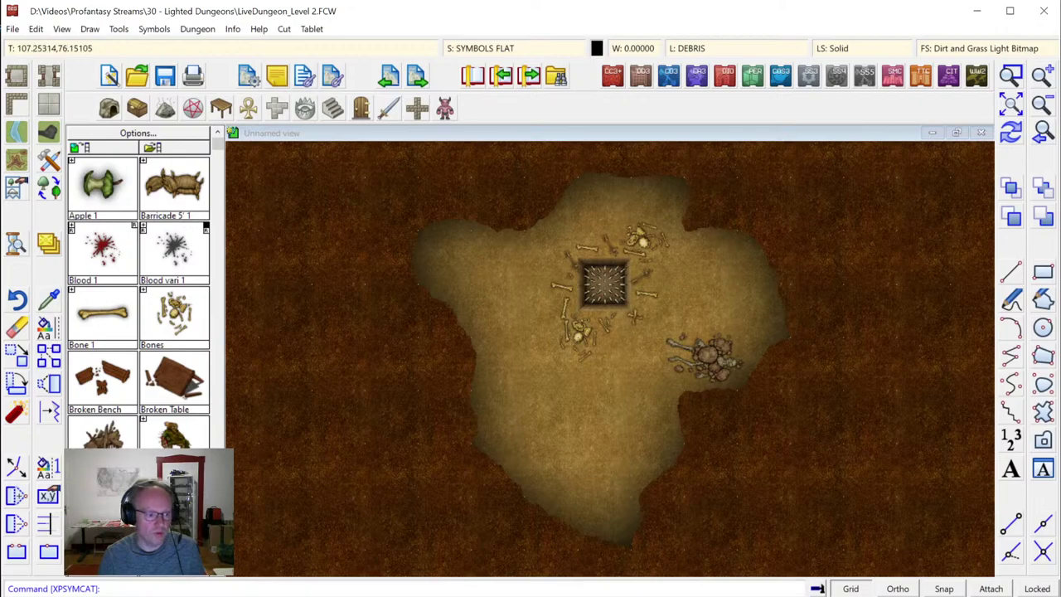
scroll(137, 290, "down", 5)
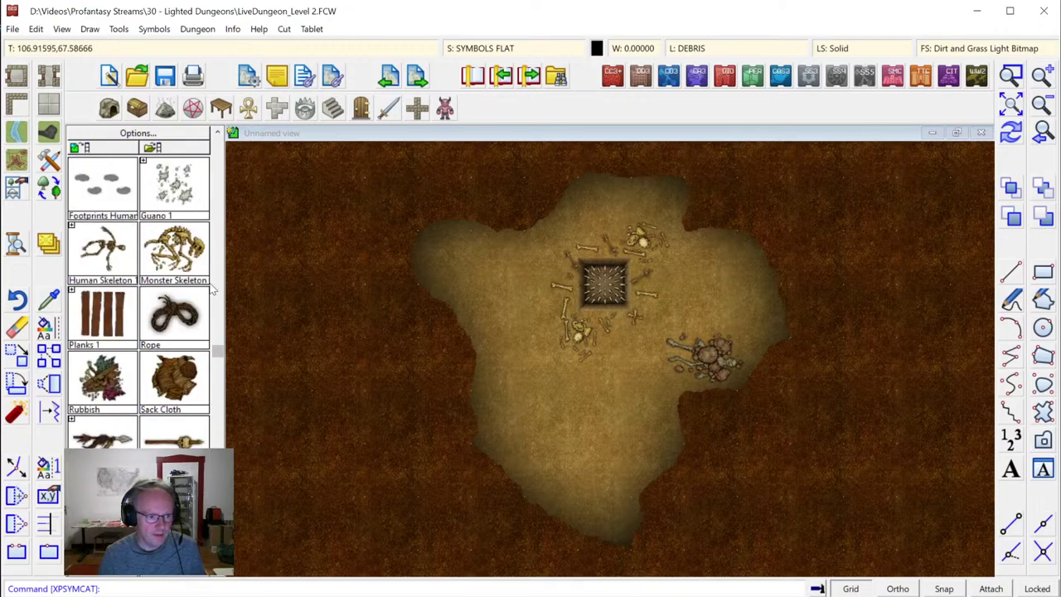
left_click(175, 253)
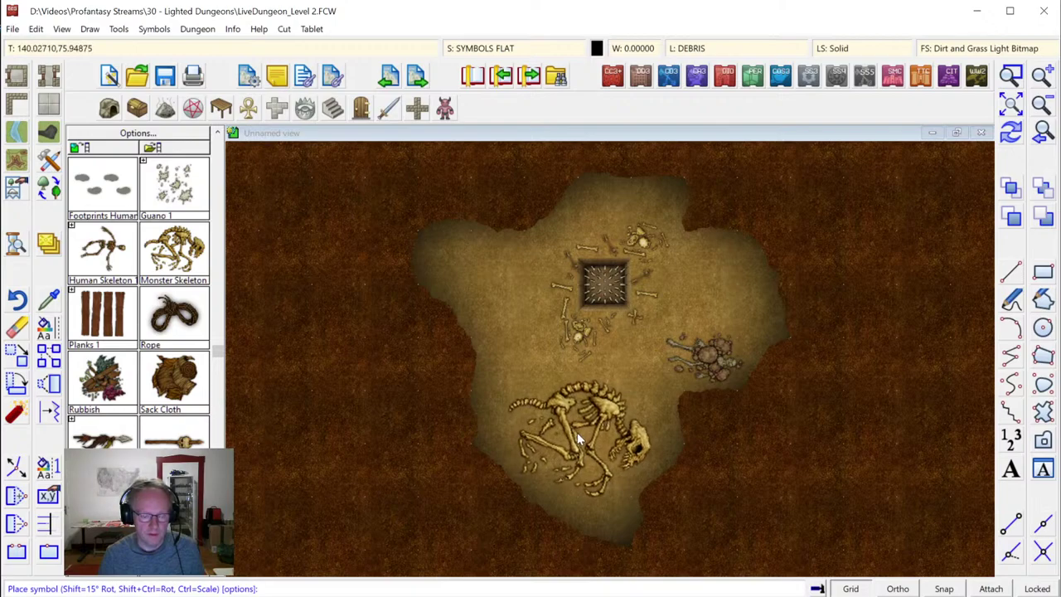
left_click(577, 432)
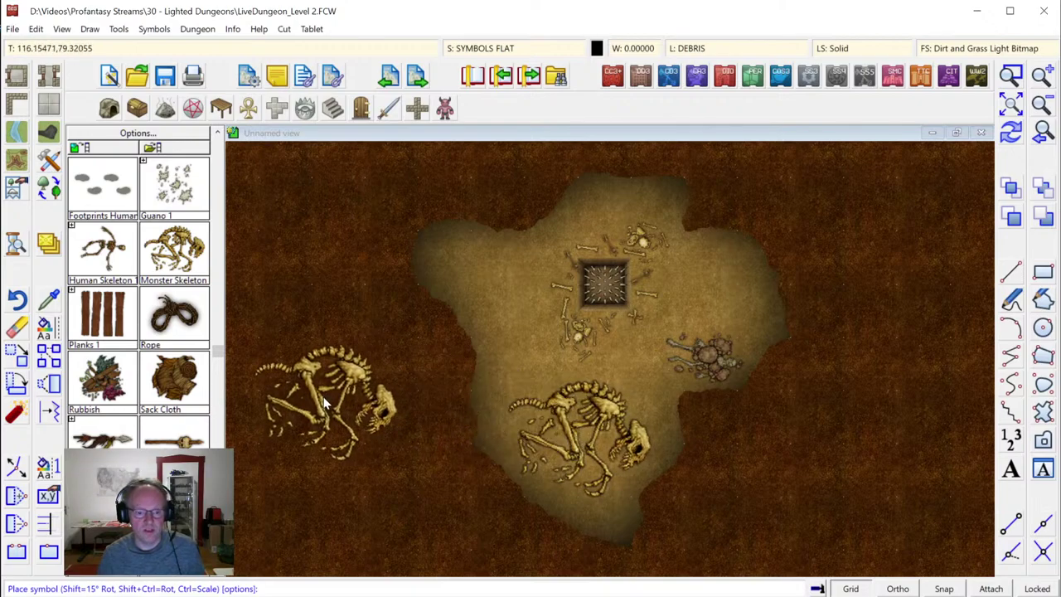
right_click(322, 401)
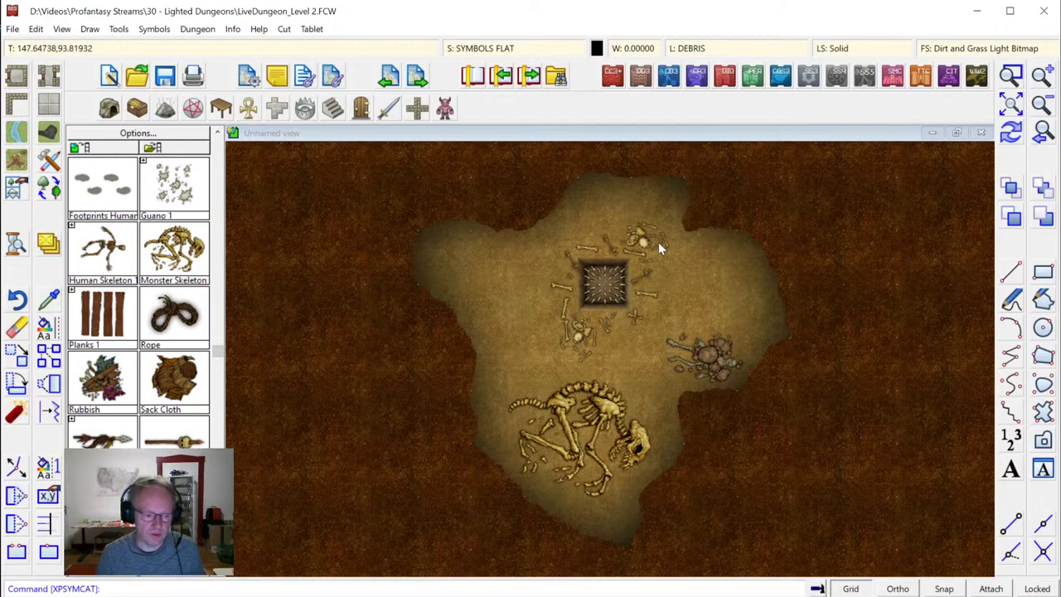
Scatter three skull symbols among the bones west, southeast and north of the spiked pit
left_click(174, 440)
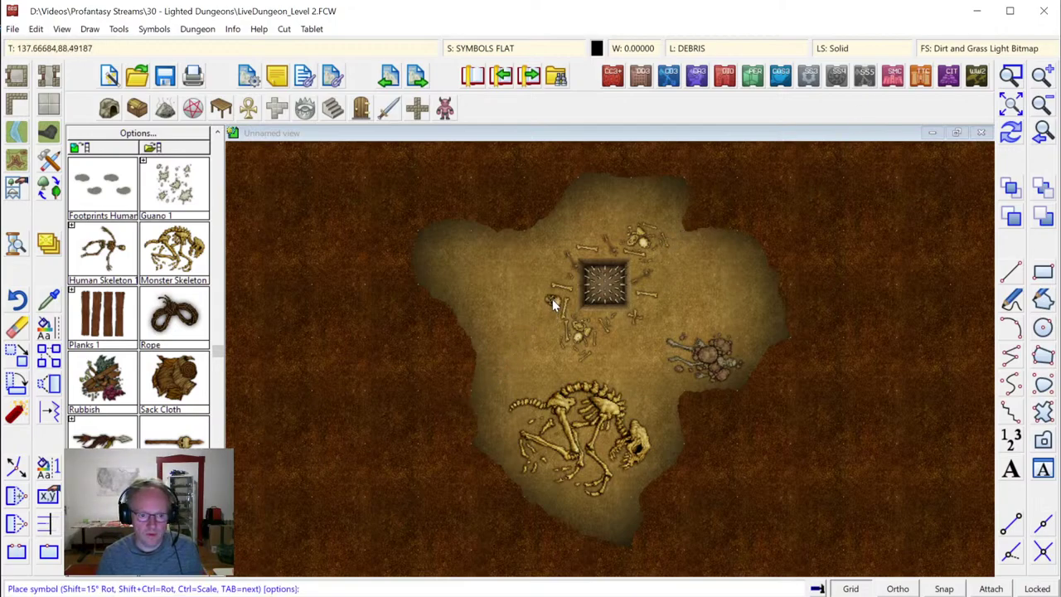
left_click(553, 302)
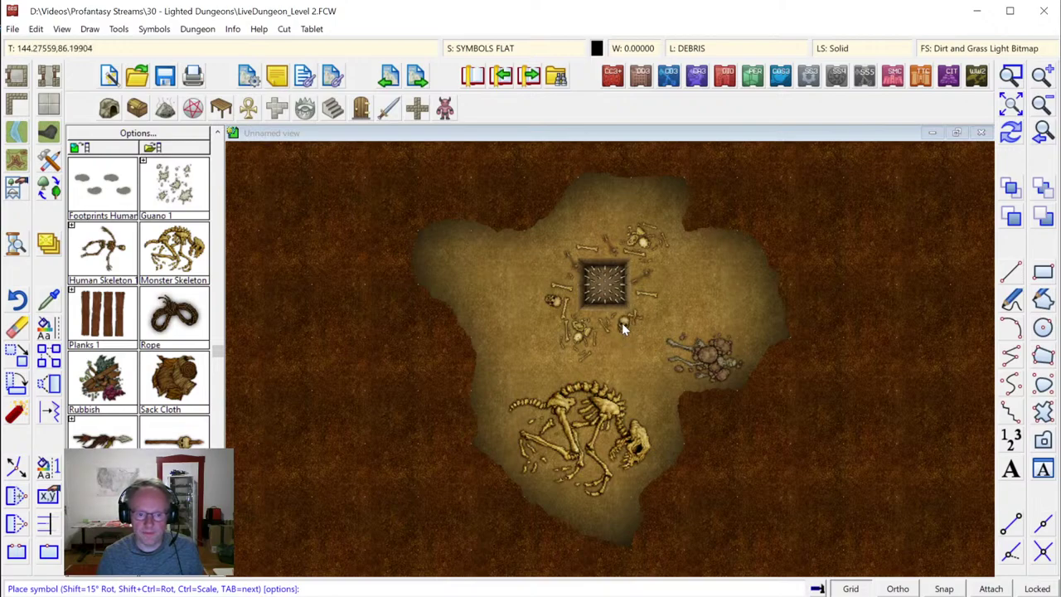
left_click(617, 322)
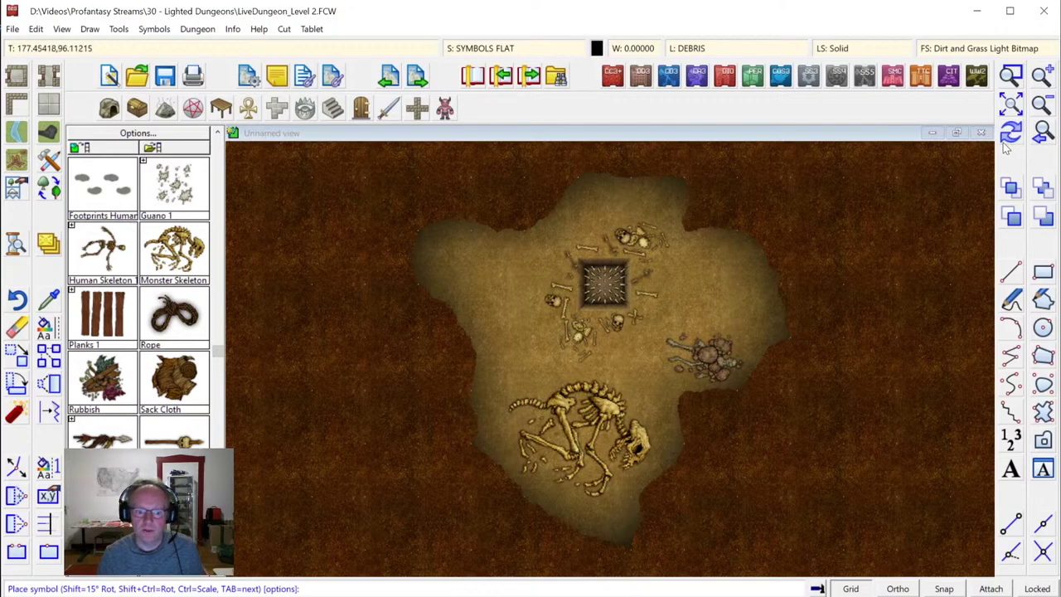
Finish placing symbols and go to the Level 1 map through its map link, saving the changes to Level 2
left_click(1009, 106)
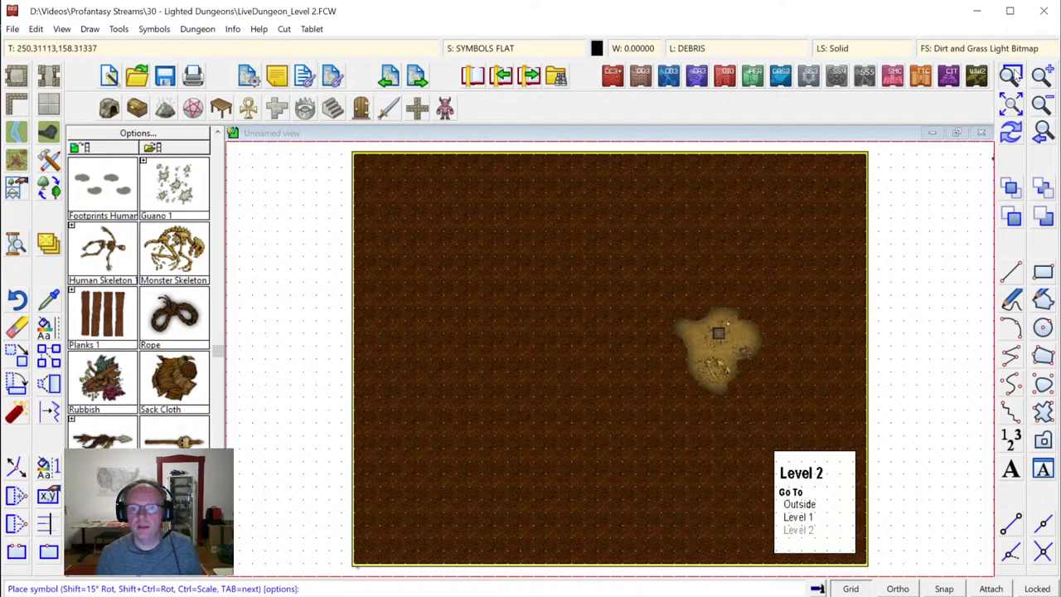
left_click(1010, 75)
left_click(655, 301)
left_click(774, 397)
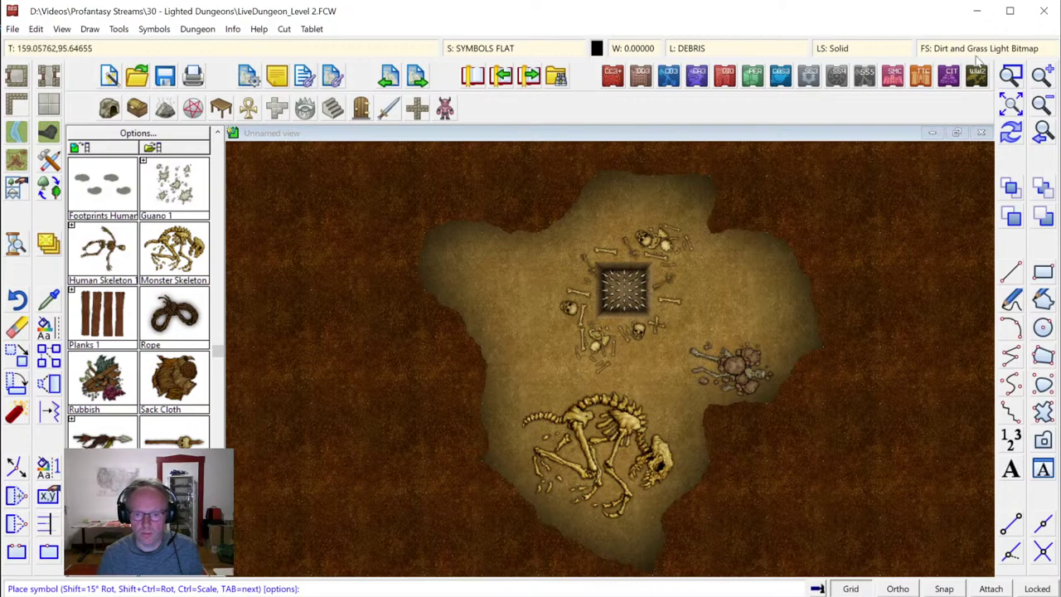
left_click(1010, 105)
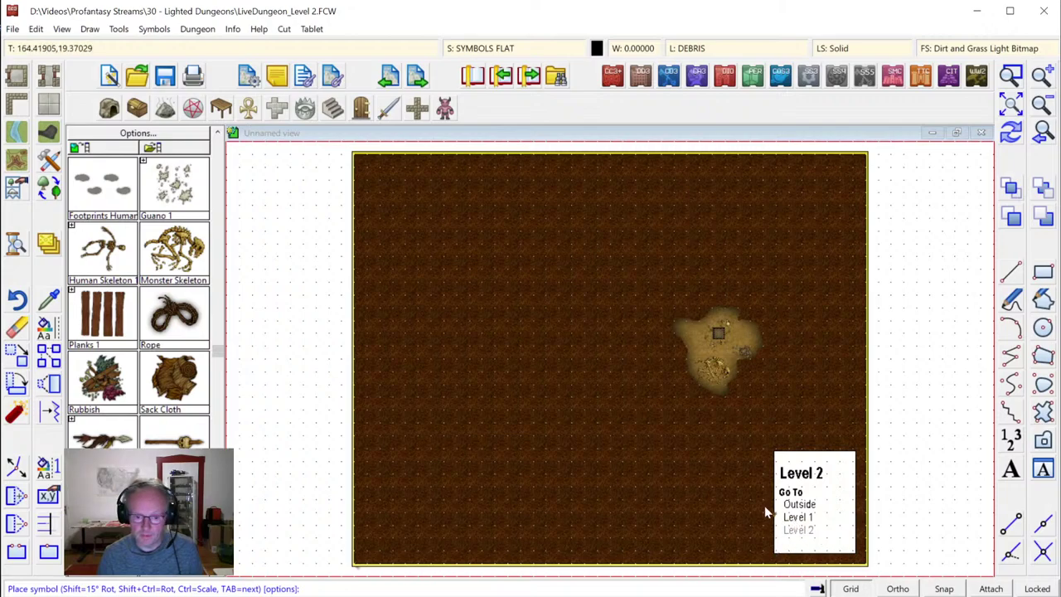
right_click(733, 501)
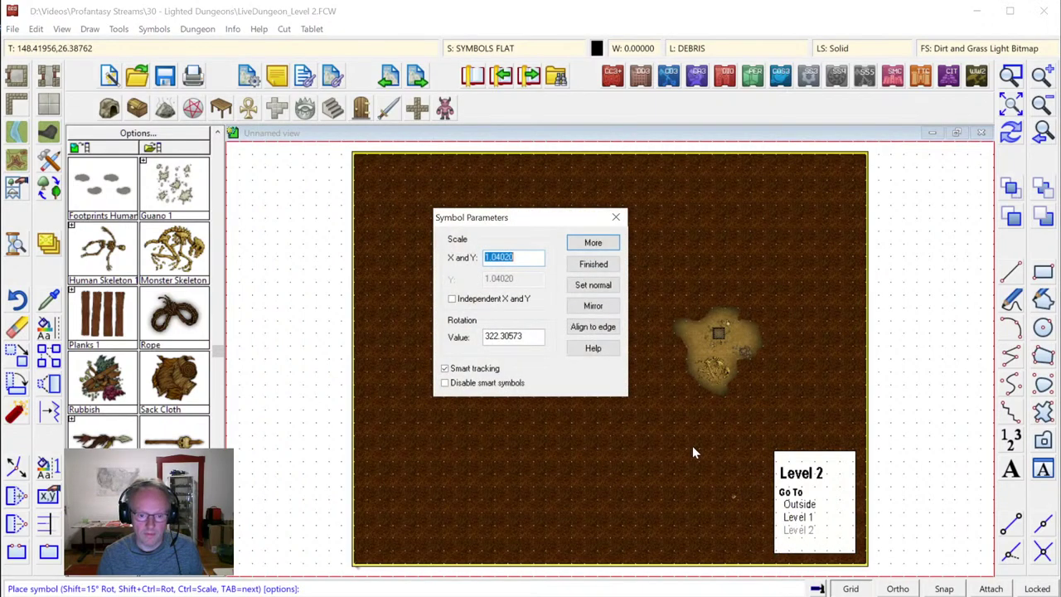
left_click(595, 264)
left_click(797, 517)
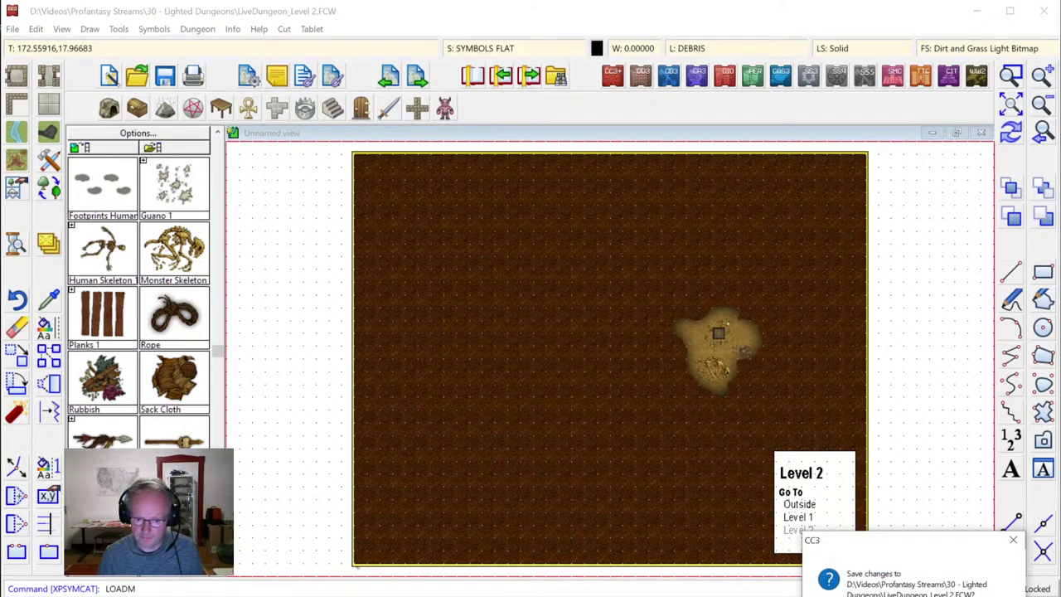
key("Return")
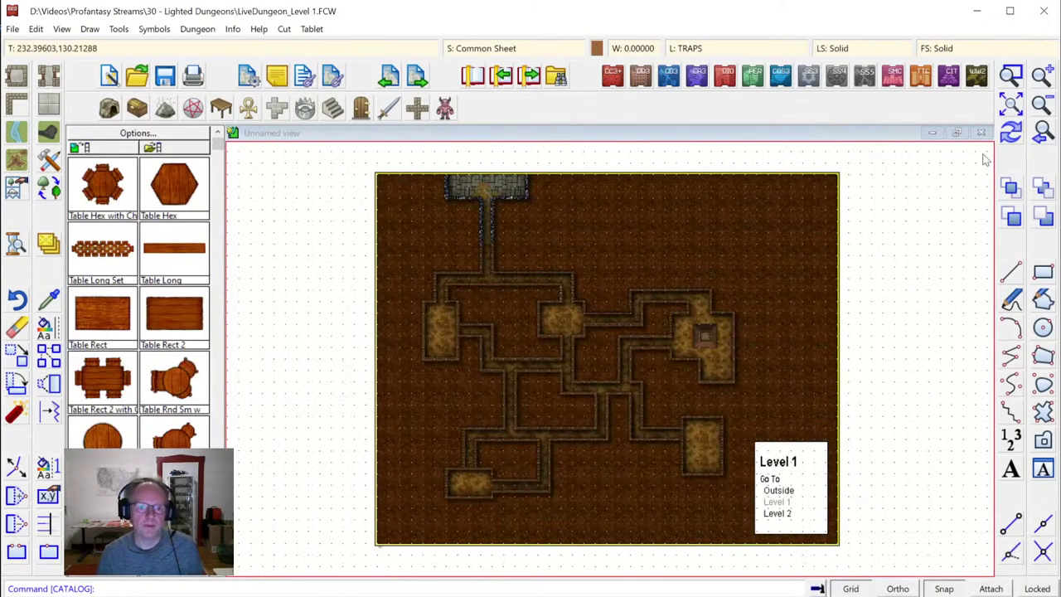
Examine the pit room on Level 1 and the corridors linking it to the stone entrance room
left_click(1012, 76)
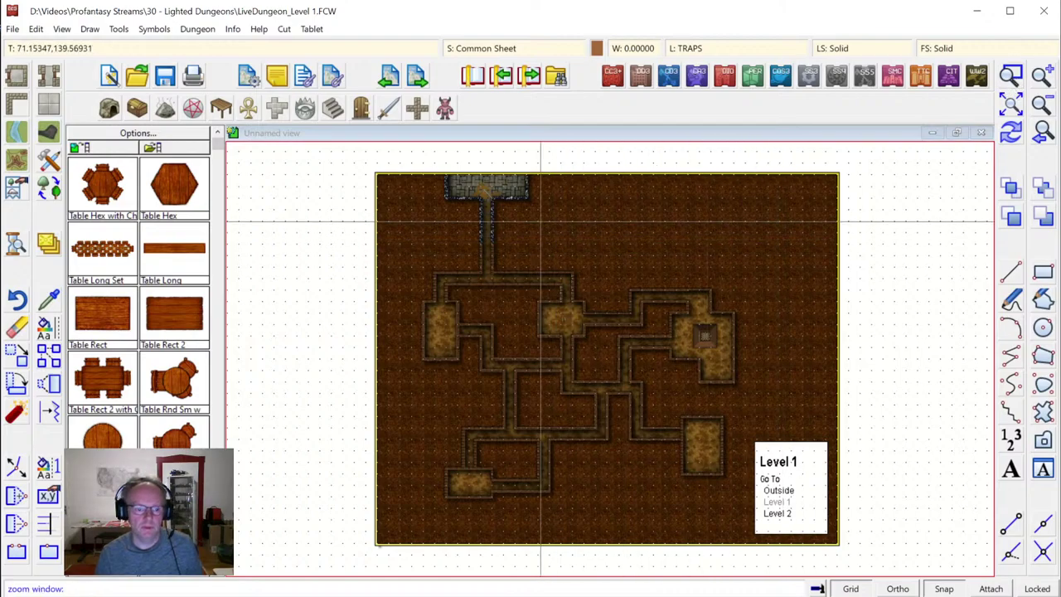
left_click(515, 224)
left_click(778, 405)
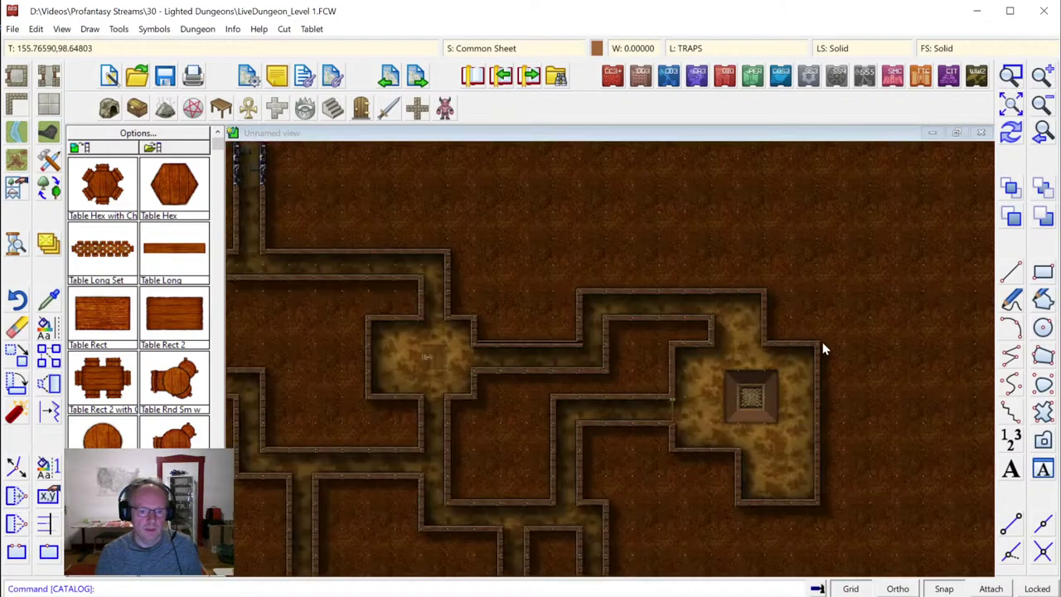
left_click(1010, 104)
left_click(1012, 76)
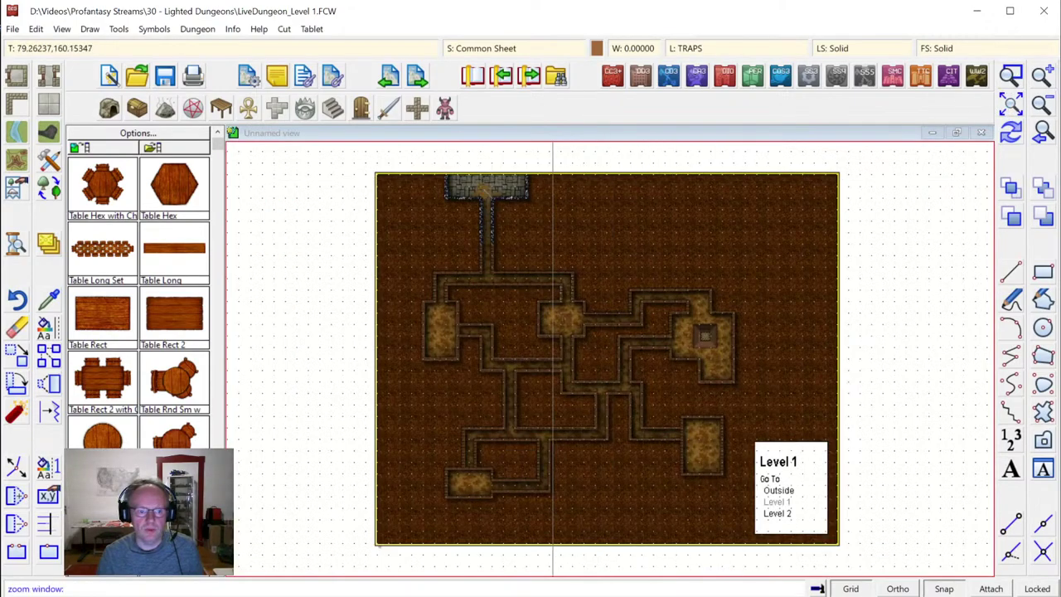
left_click(466, 160)
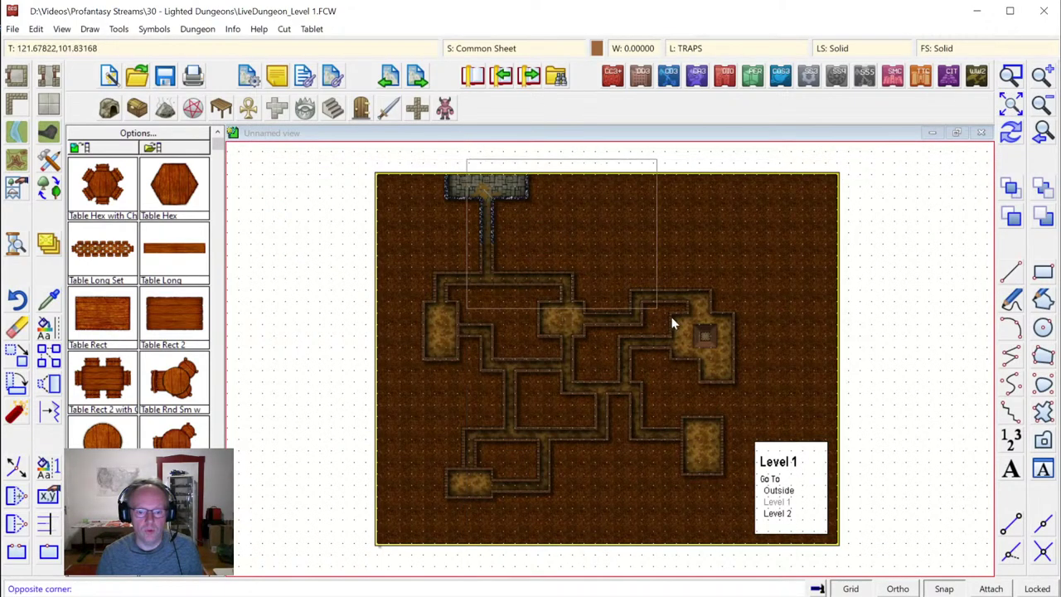
left_click(744, 391)
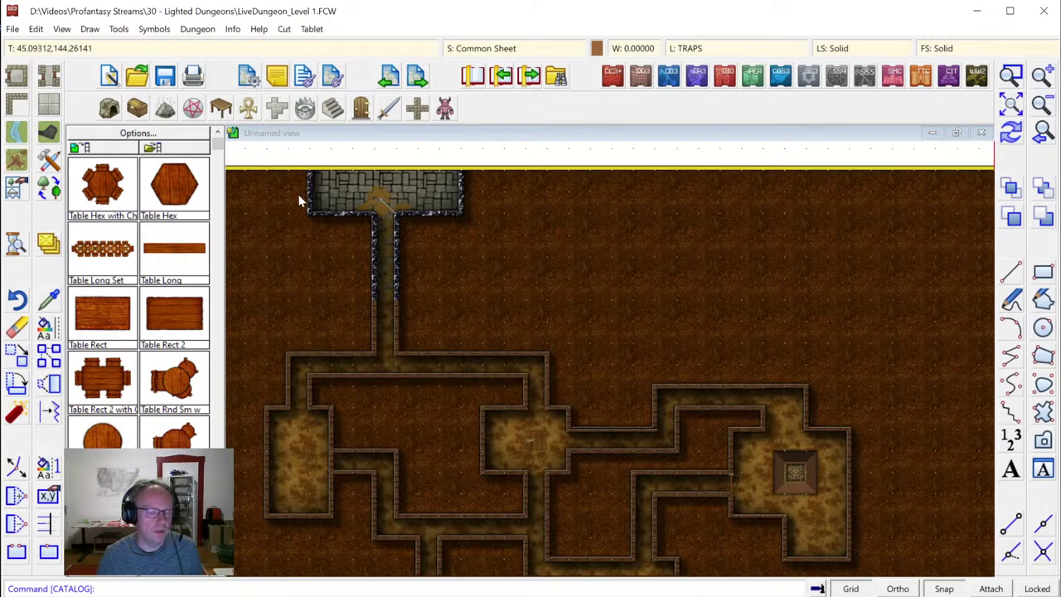
Set the corridor style's floor background to Dirt Brown 4 Bitmap and enable its Dirt Brown 2 T foreground fill
left_click(51, 77)
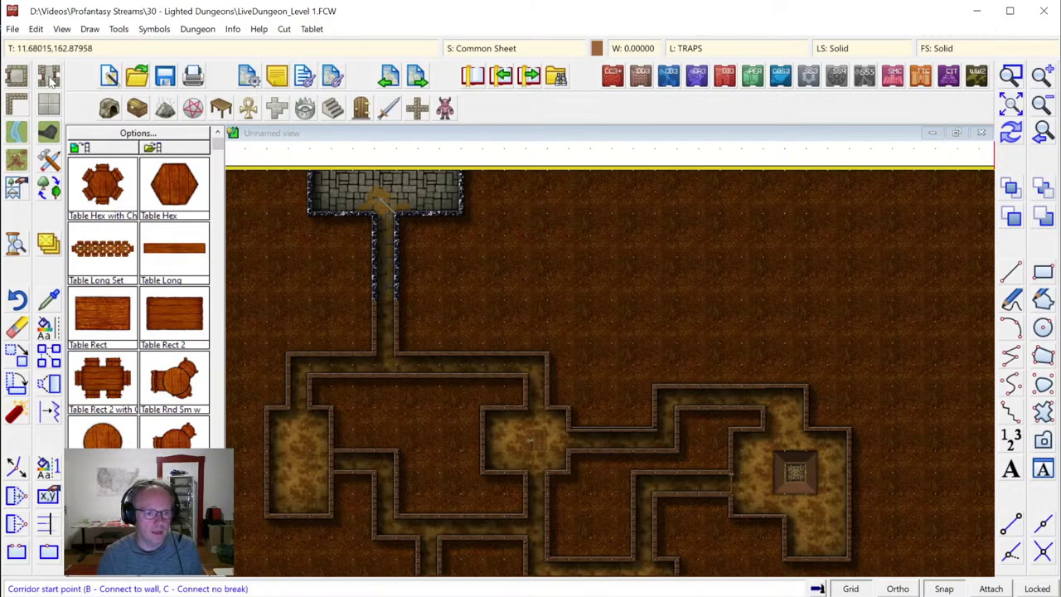
right_click(50, 77)
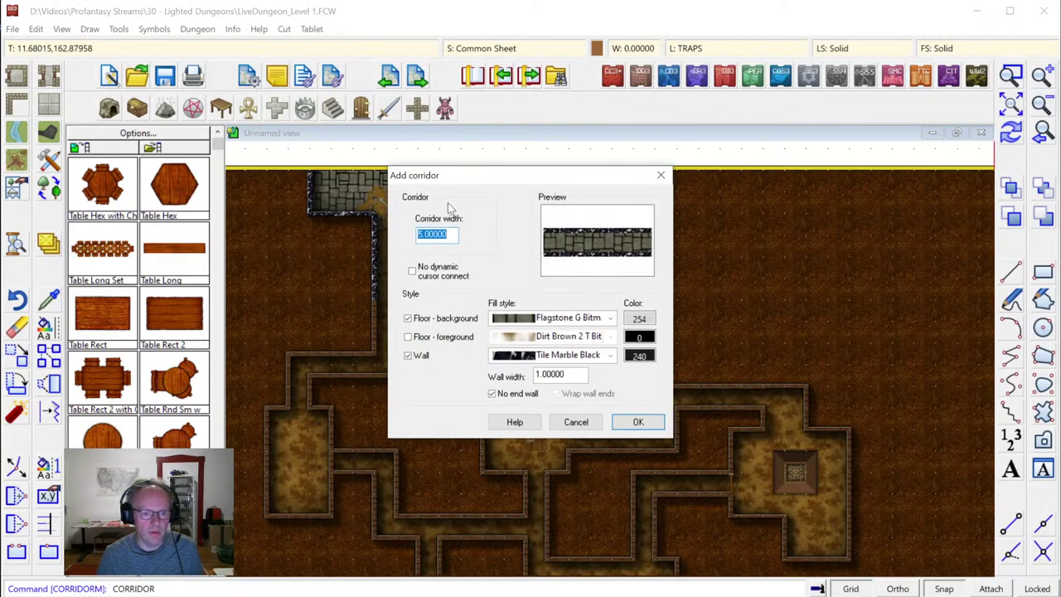
left_click(610, 318)
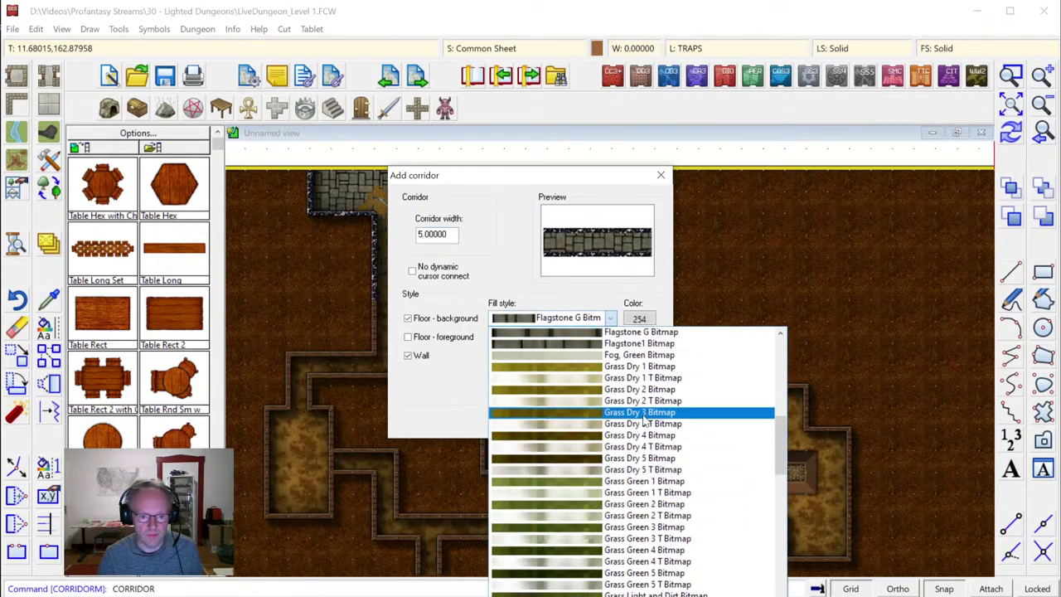
left_click_drag(780, 448, 775, 374)
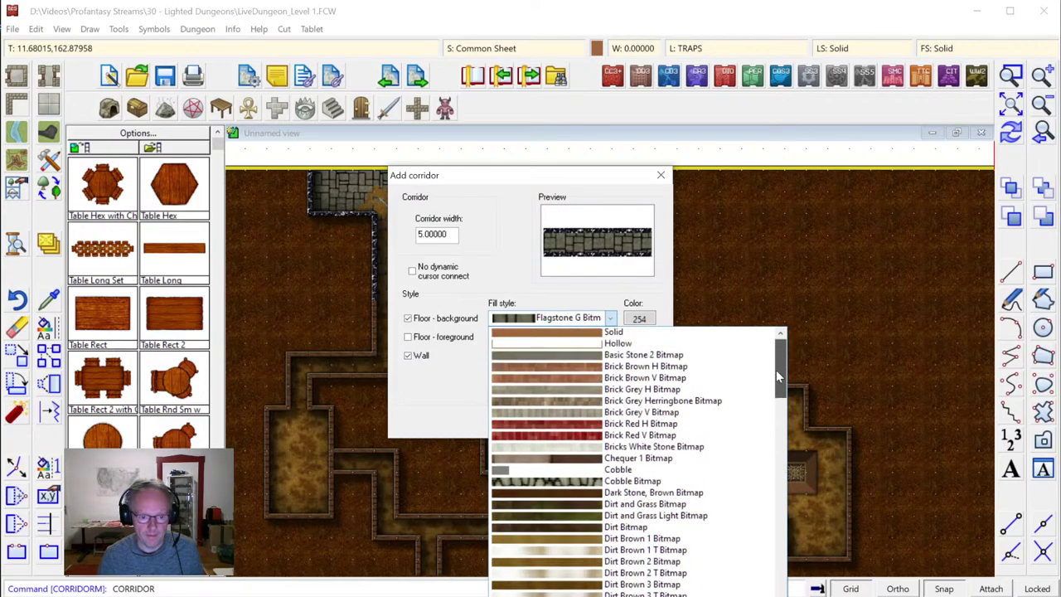
left_click(642, 591)
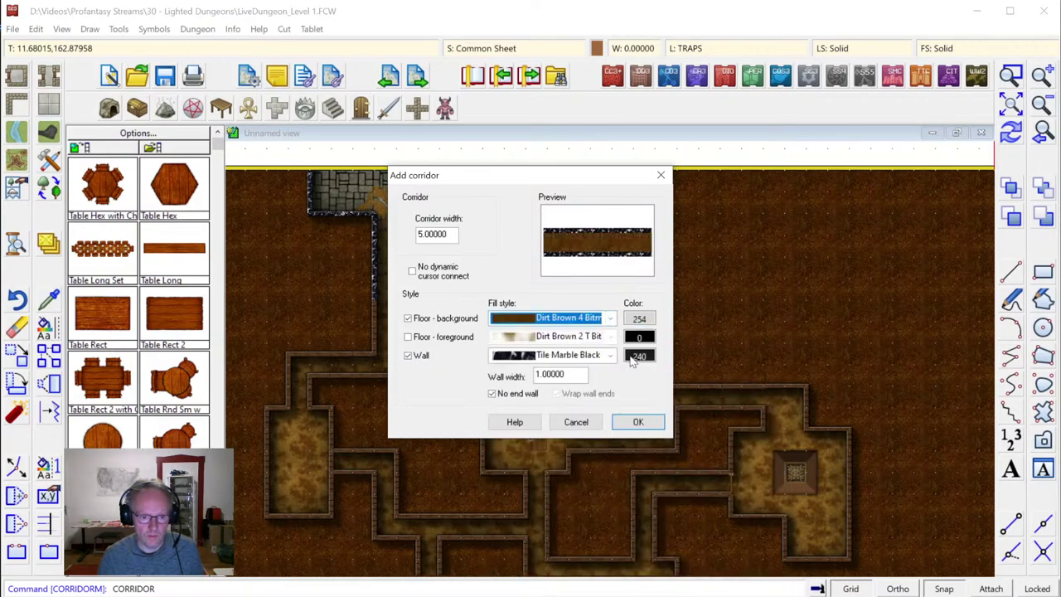
left_click(610, 355)
left_click(433, 337)
left_click(433, 337)
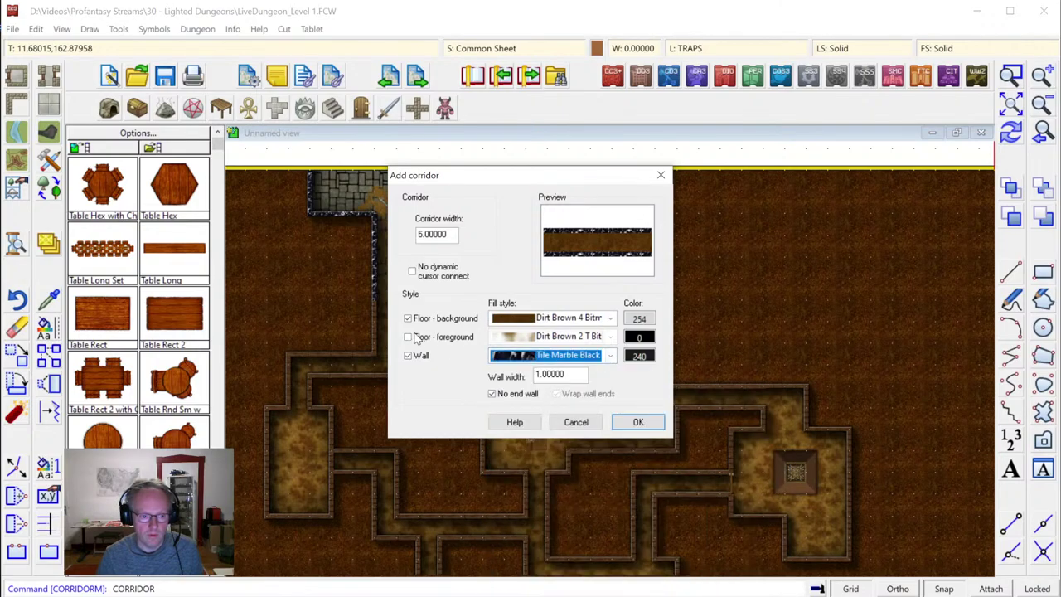
Set the corridor's wall fill to Wood Floor Walnut h Bitmap and accept the corridor settings
left_click(611, 354)
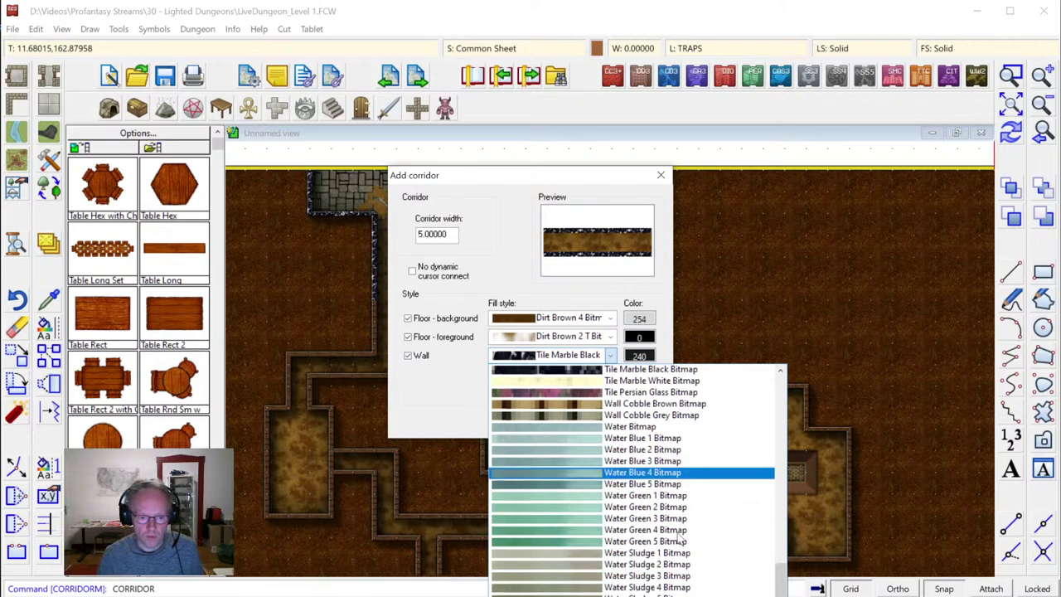
scroll(639, 471, "down", 4)
scroll(630, 477, "down", 2)
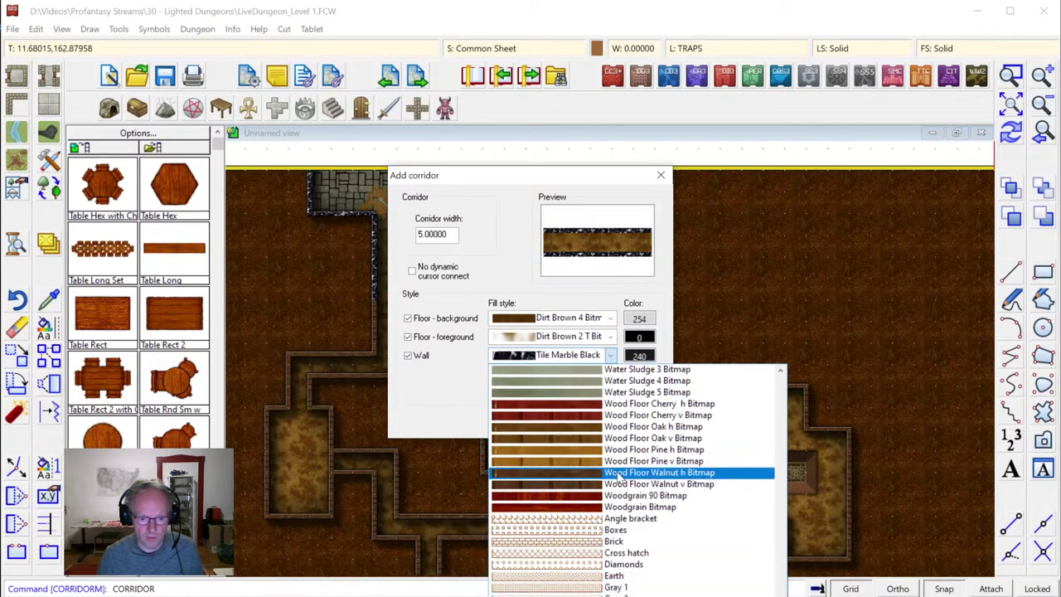
left_click(620, 477)
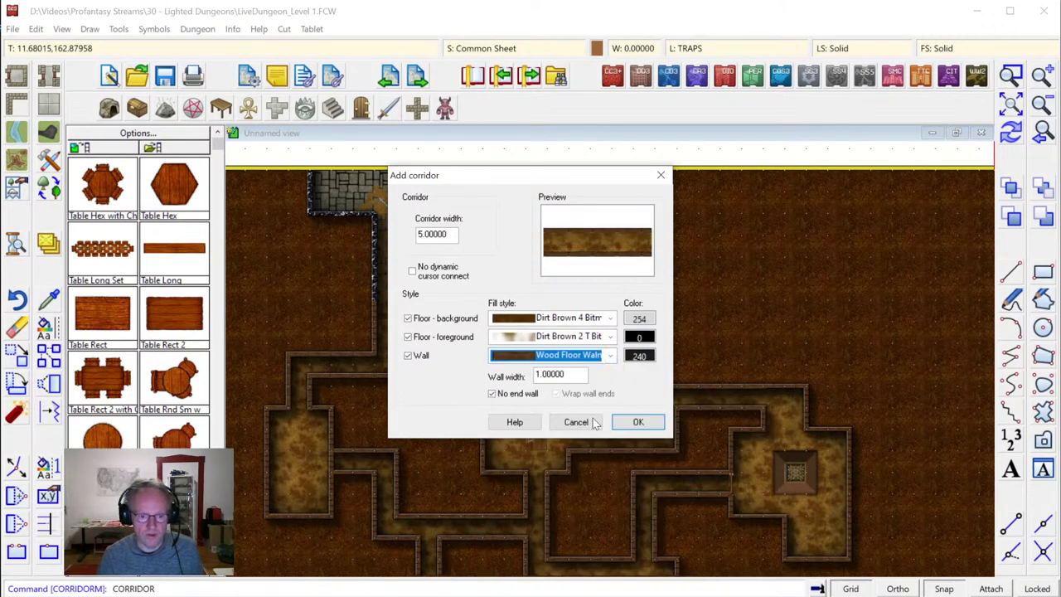
left_click(637, 423)
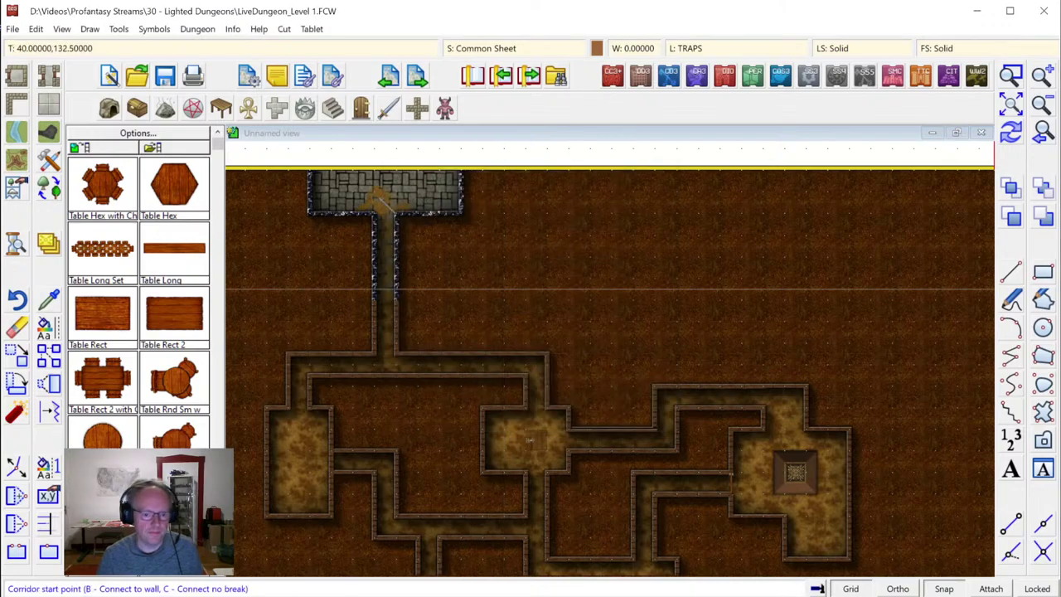
Draw a corridor about 22.5 units long running north from the upper wall of the passage leading into the pit room
left_click(752, 385)
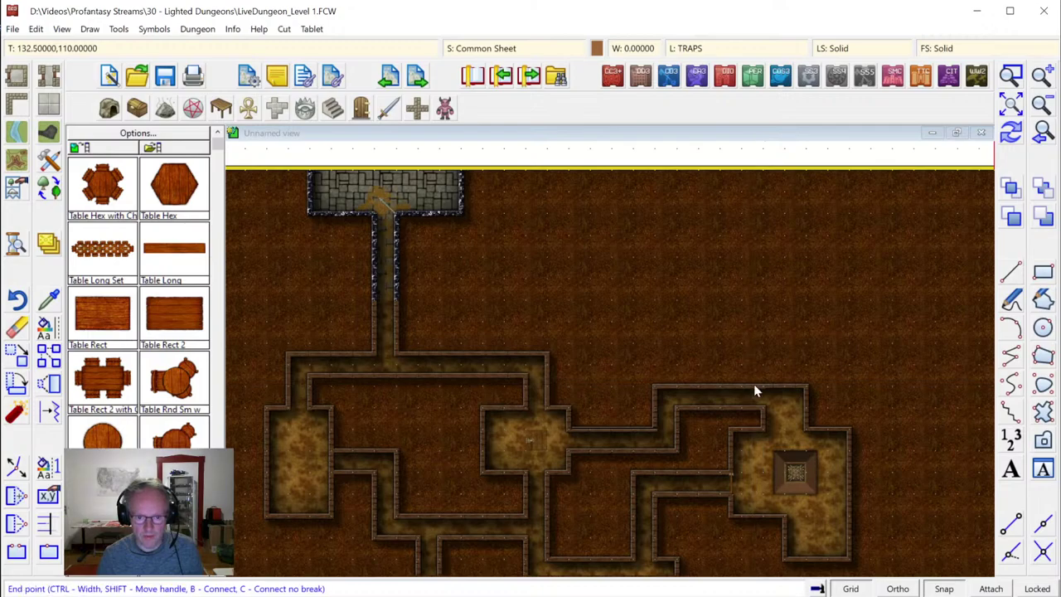
left_click(748, 289)
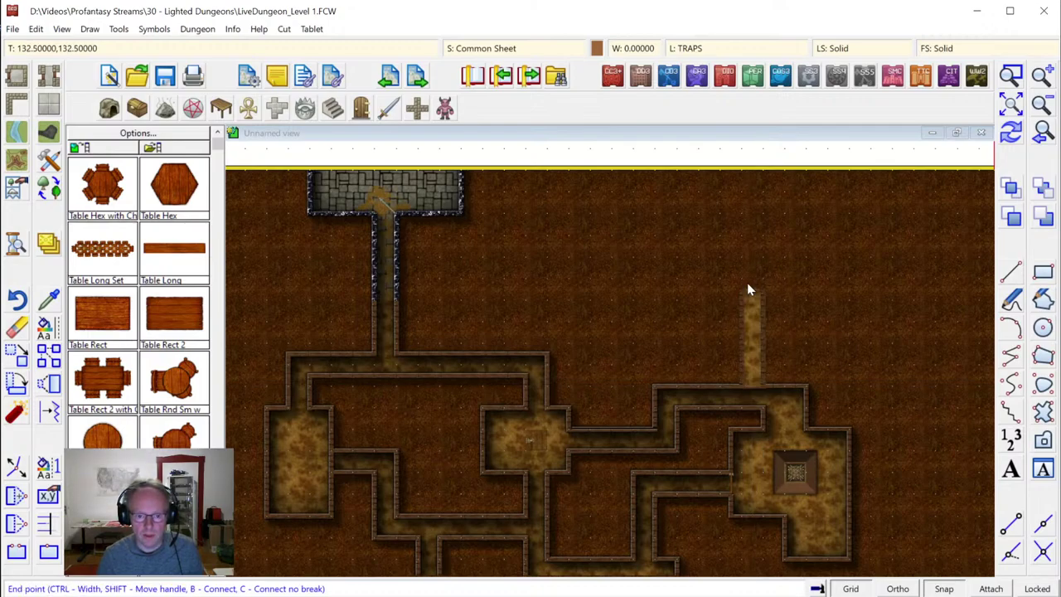
left_click(1012, 75)
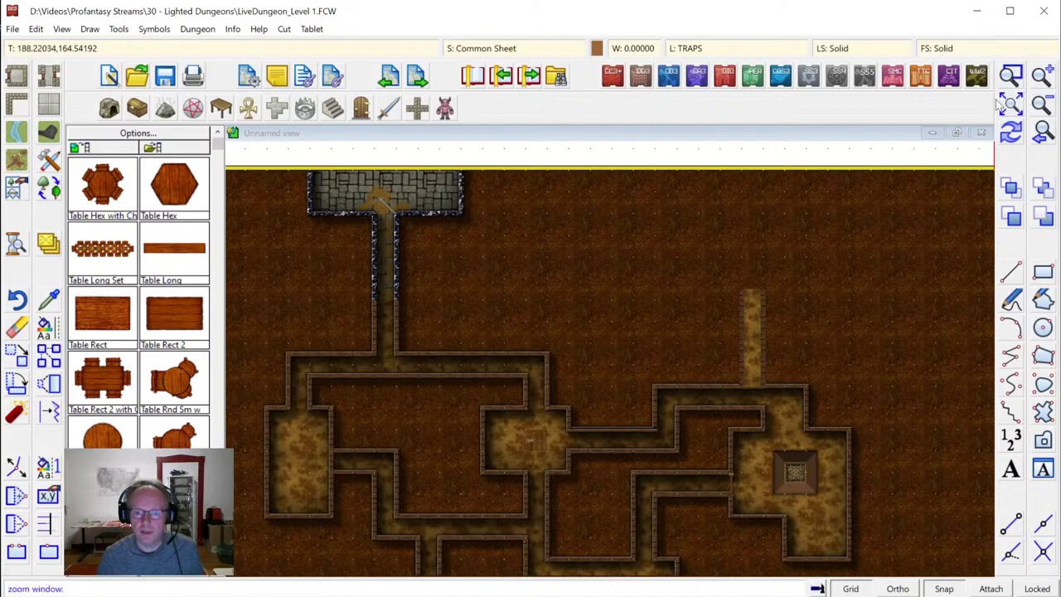
left_click(646, 262)
left_click(829, 420)
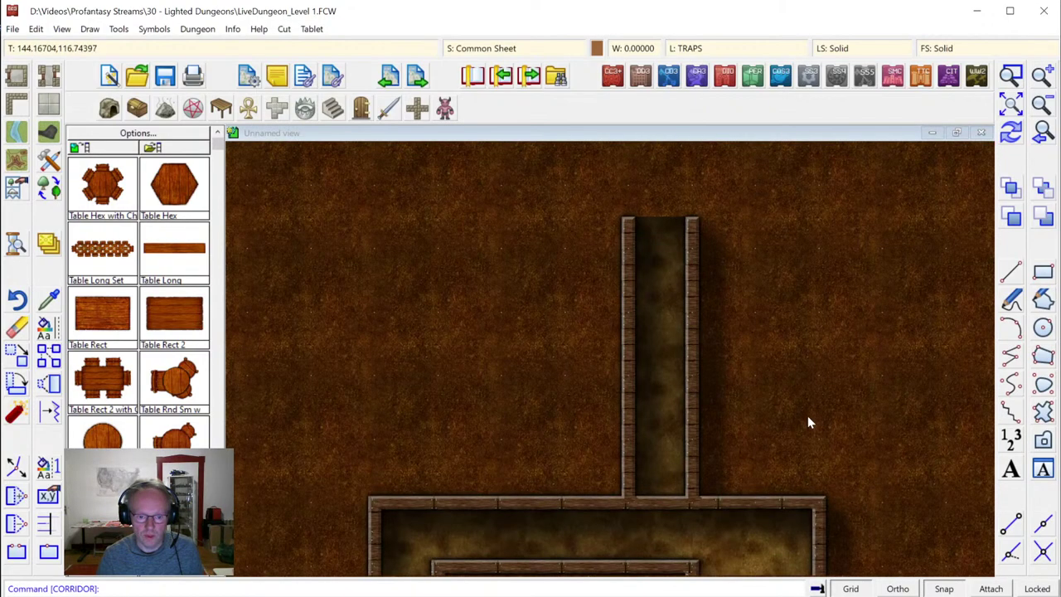
Pick the GAME MASTER ONLY layer and place the Door info s symbol at the south end of the new corridor
left_click(360, 110)
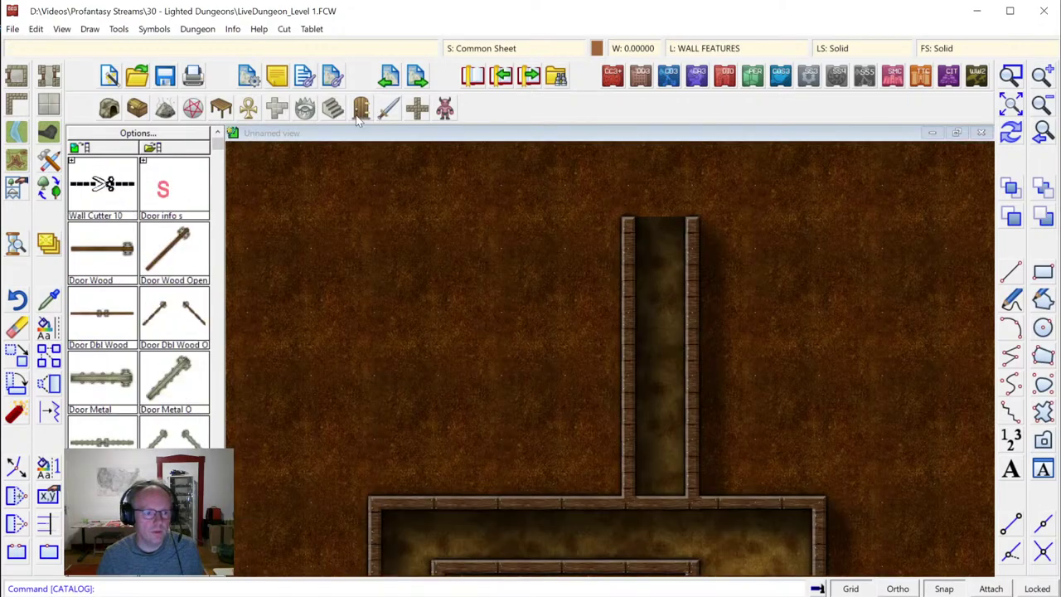
left_click(165, 191)
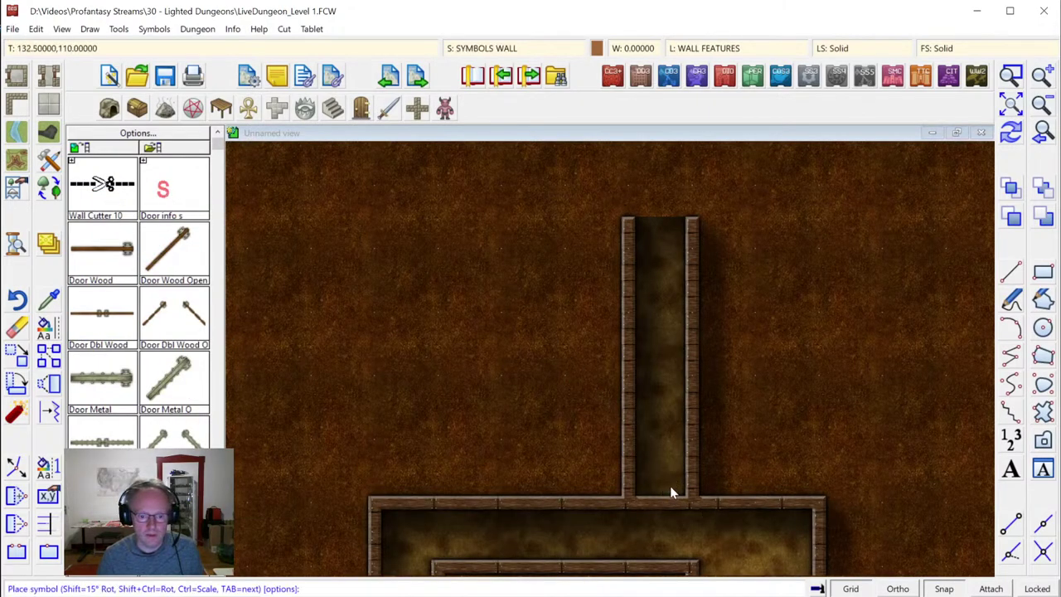
left_click(699, 51)
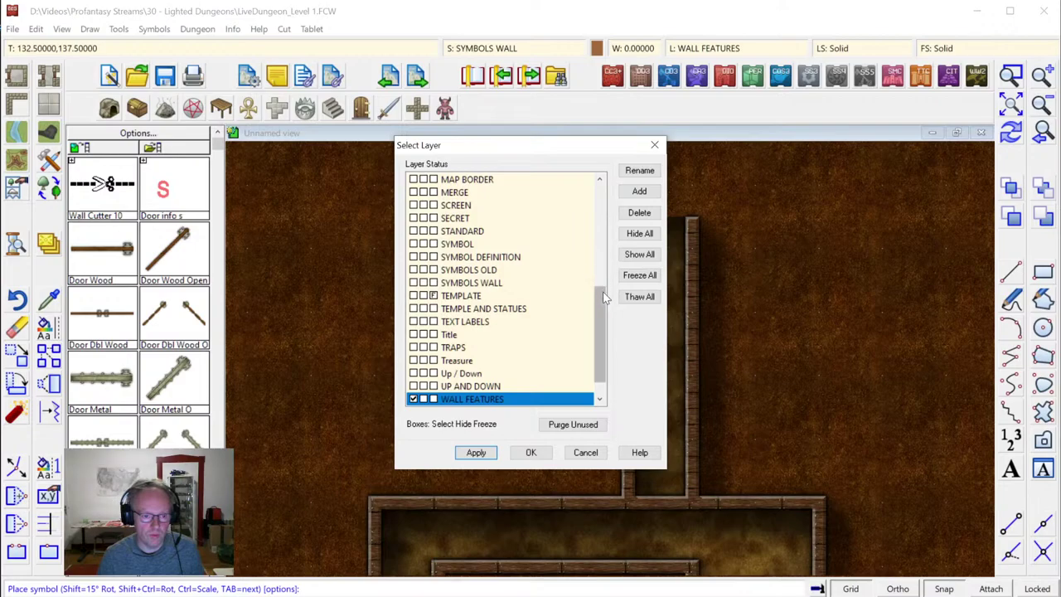
left_click_drag(602, 308, 611, 263)
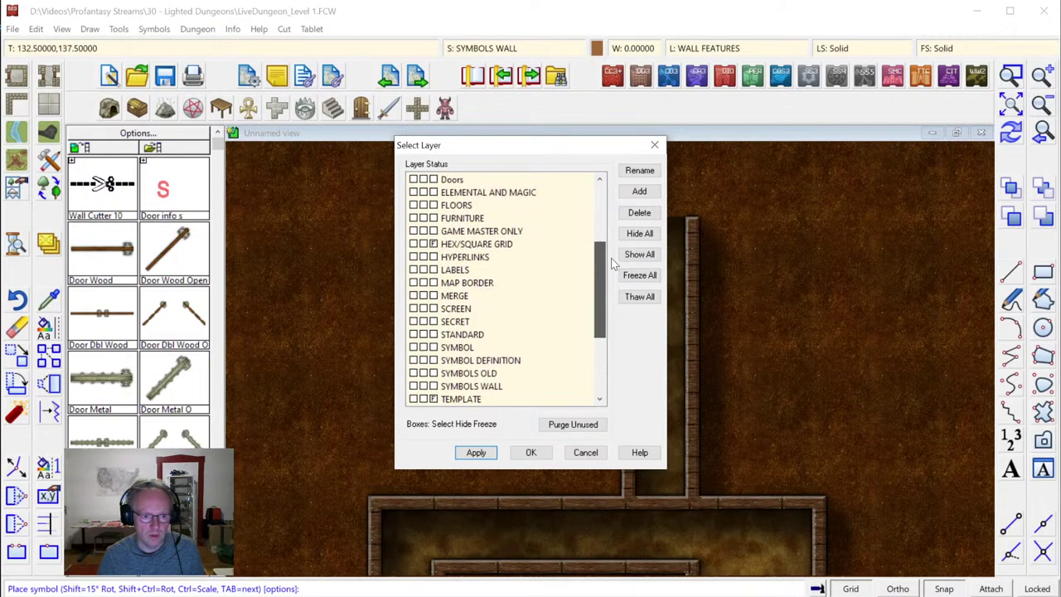
left_click(470, 232)
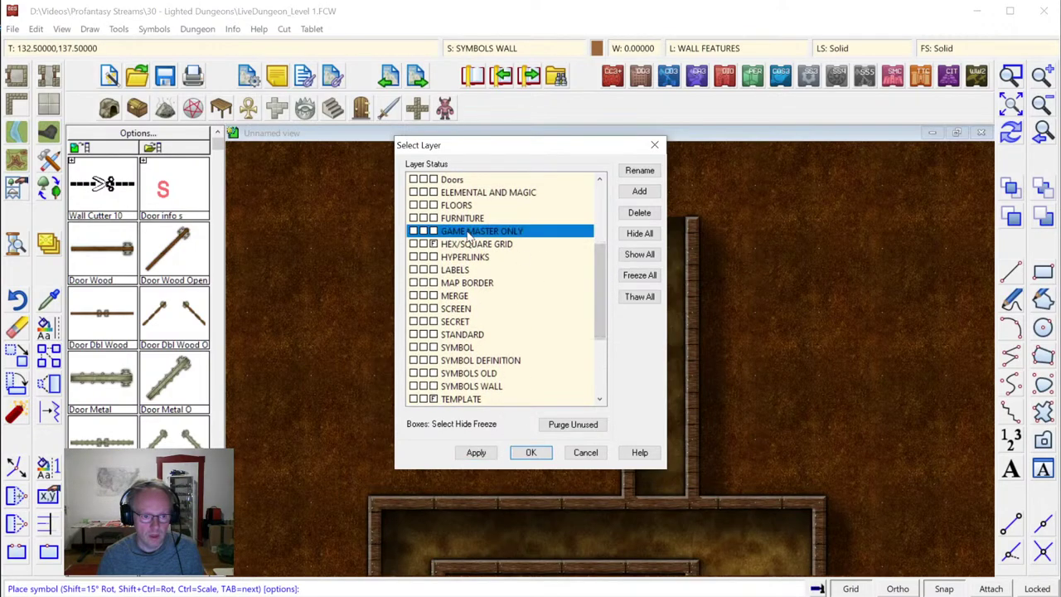
left_click(533, 452)
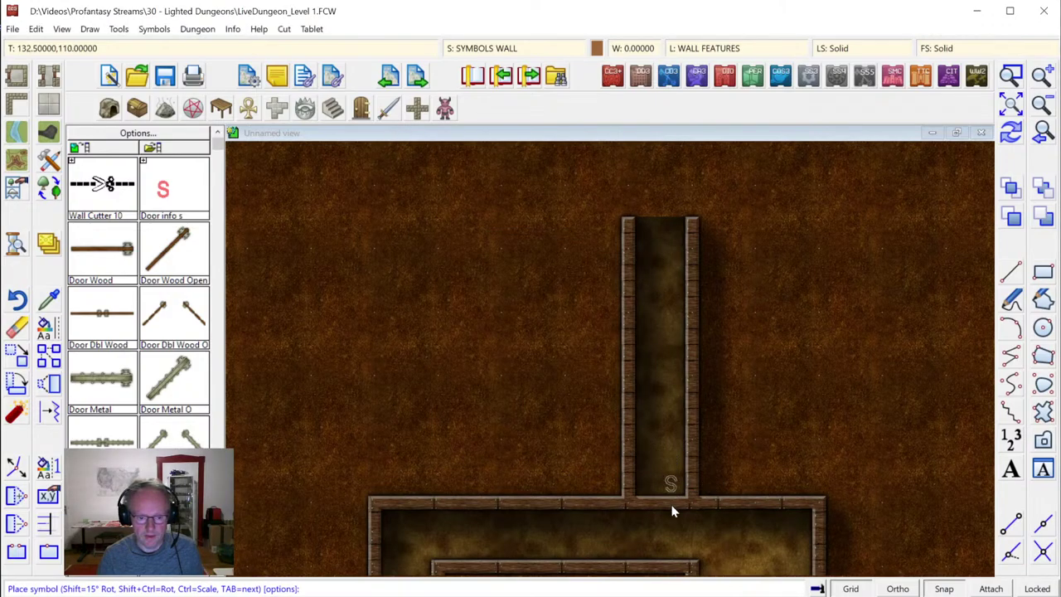
right_click(509, 307)
left_click(591, 264)
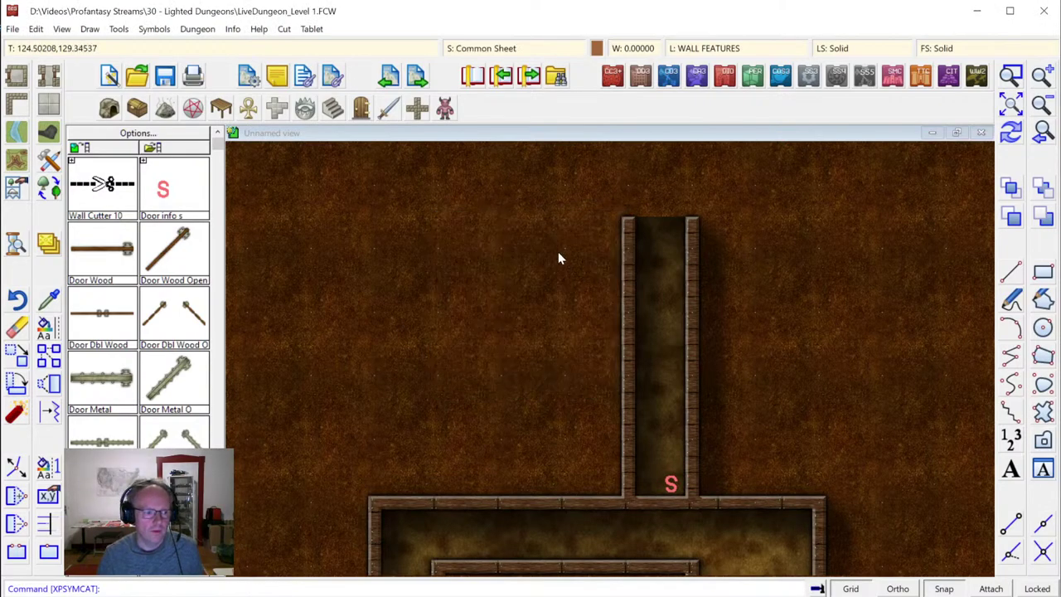
Load the symbol catalog Wall Features non-cutting.fsc from the DD3 Color folder
left_click(361, 111)
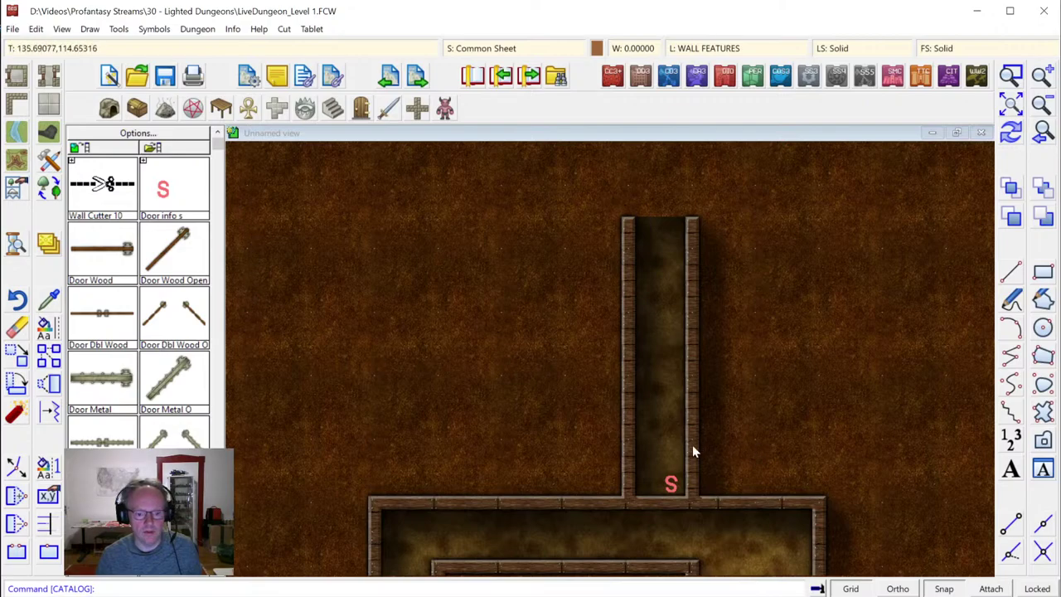
left_click(175, 153)
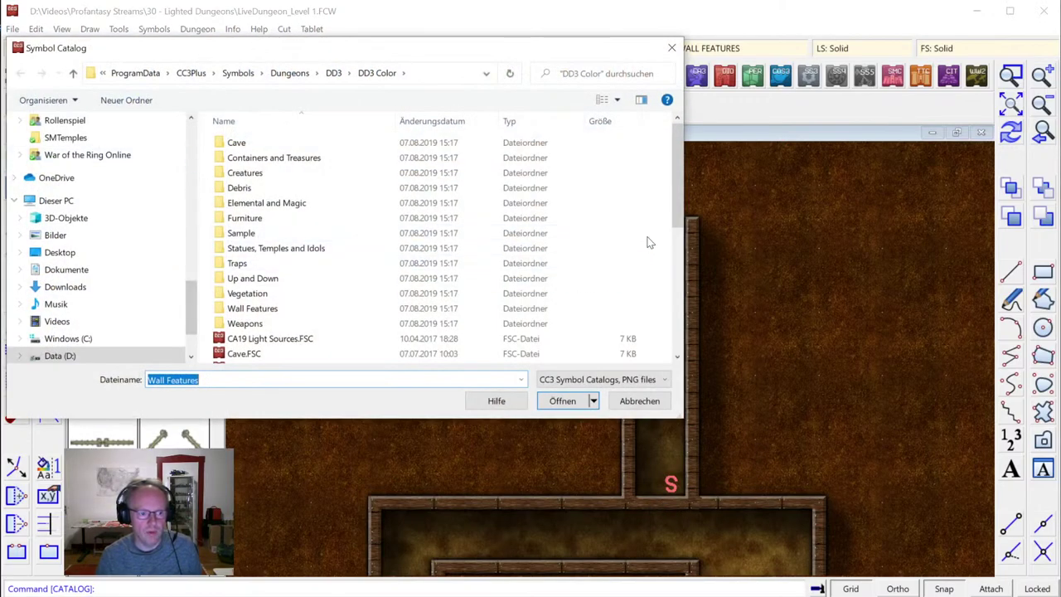
left_click_drag(676, 207, 675, 351)
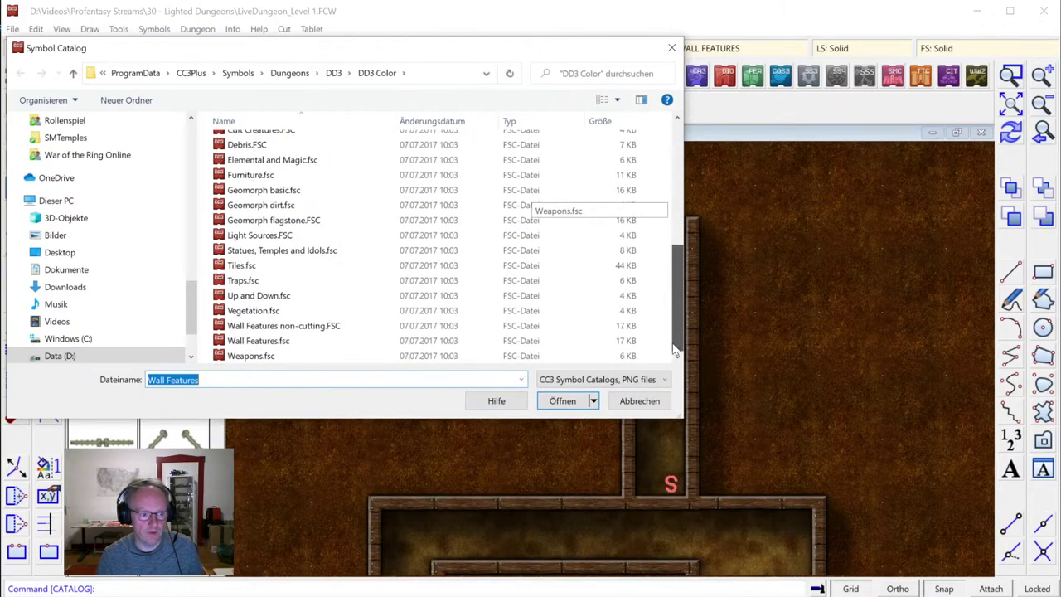
left_click(283, 330)
double_click(286, 328)
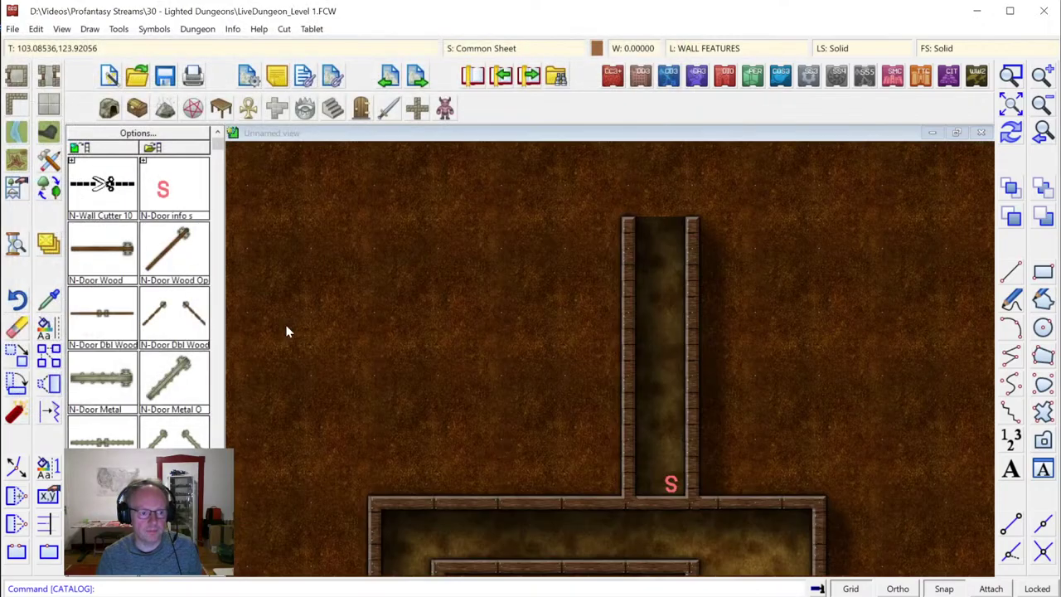
Make GAME MASTER ONLY the current layer
left_click(709, 52)
left_click_drag(597, 316, 626, 217)
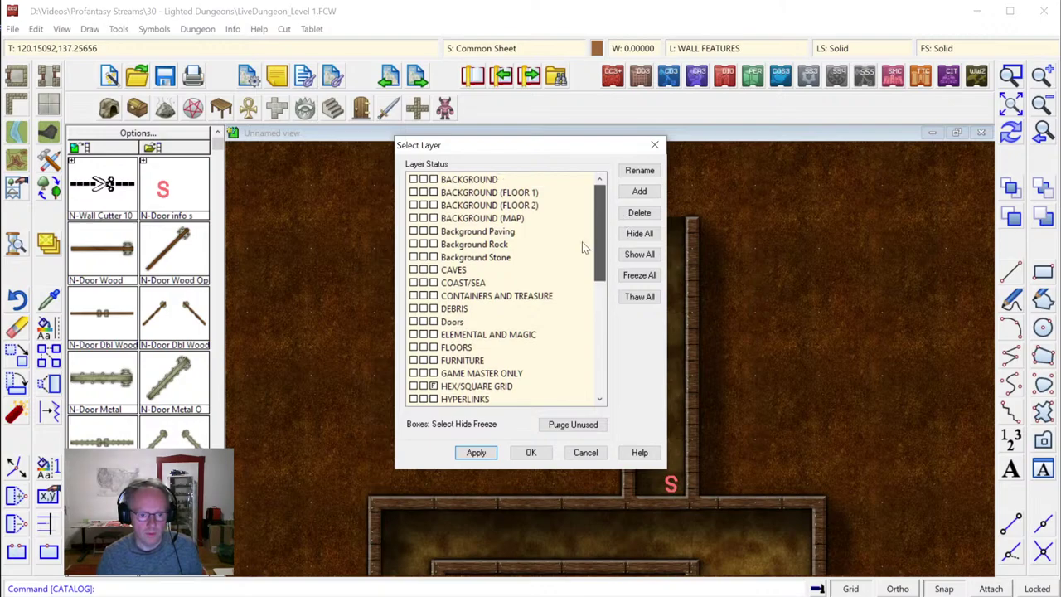
left_click(452, 374)
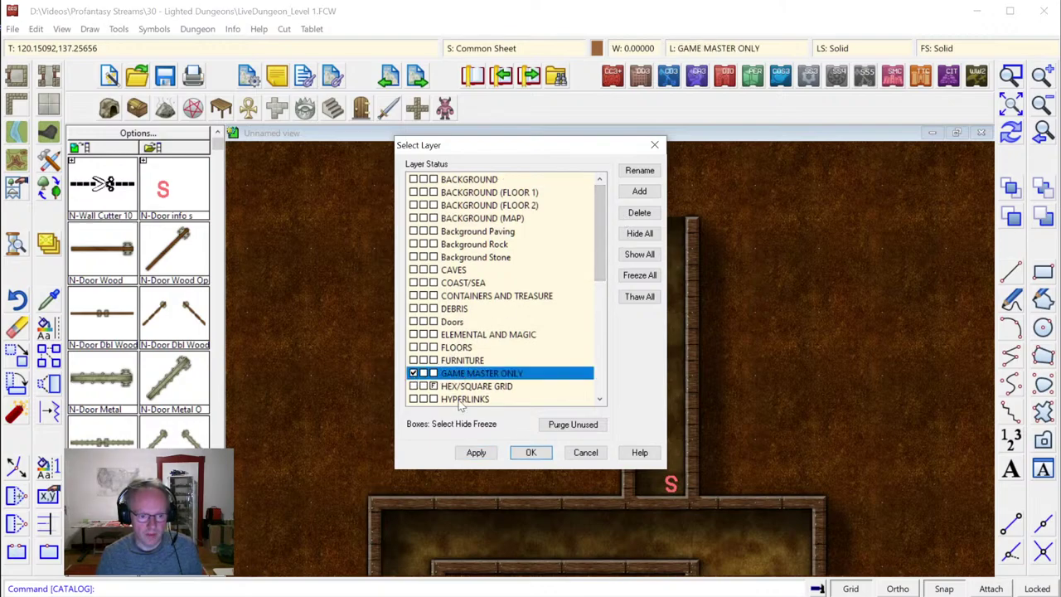
left_click(530, 451)
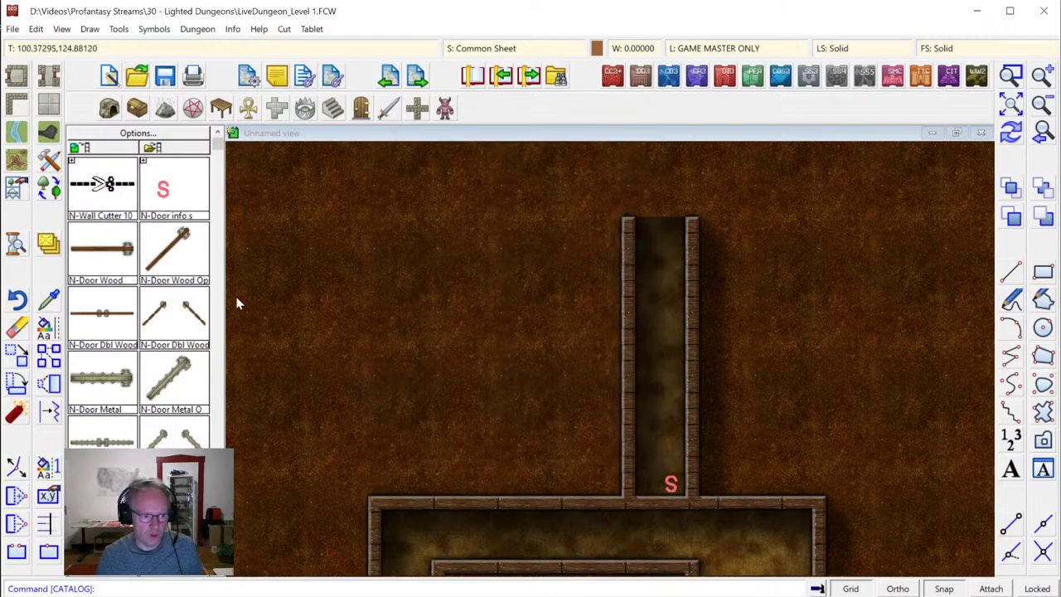
Place a closed non-cutting single door in the wall across the south end of the new corridor
left_click(102, 249)
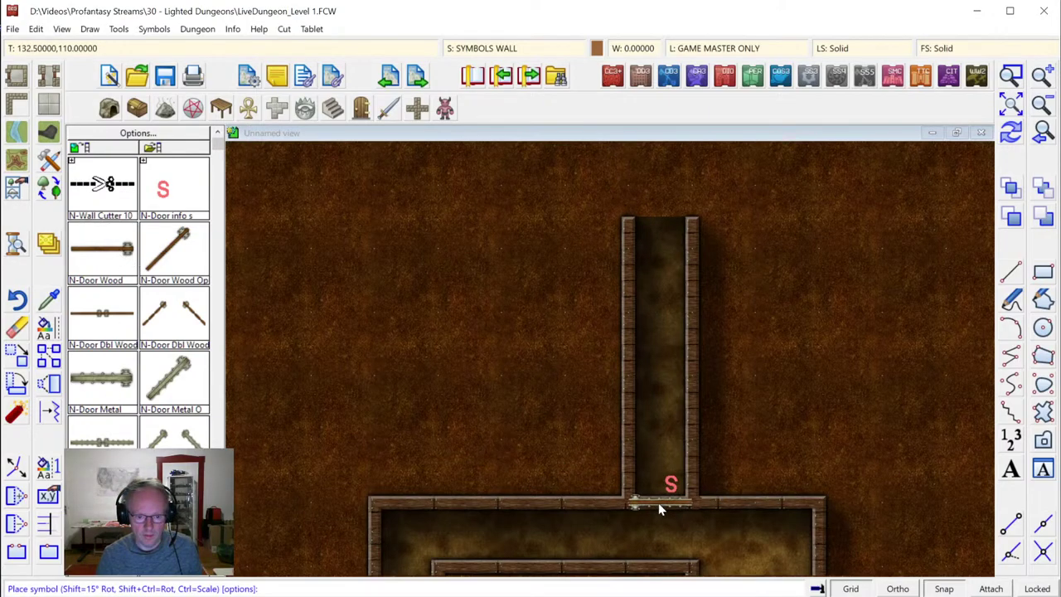
left_click(658, 501)
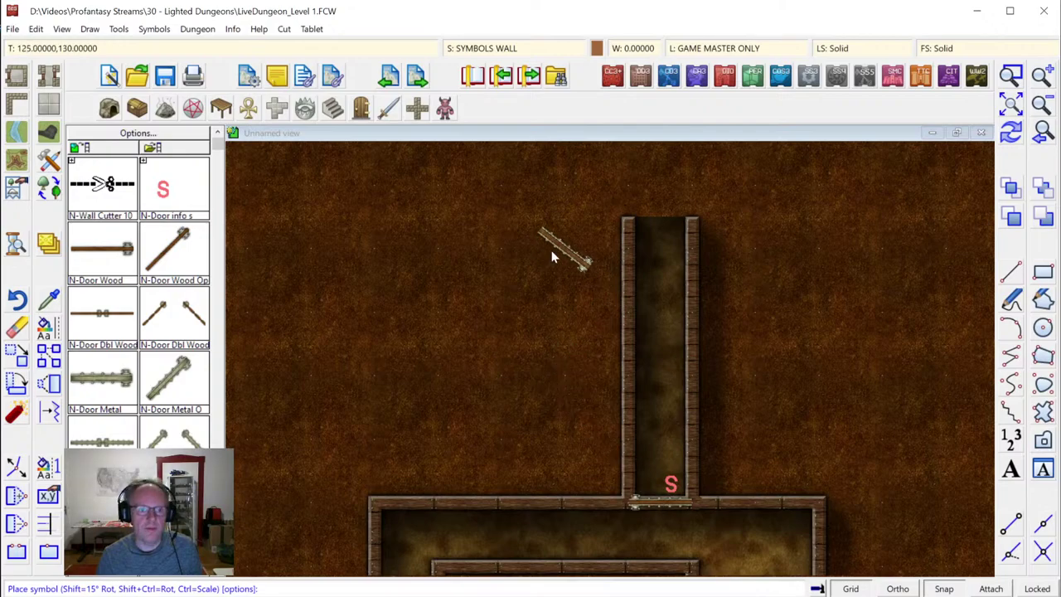
right_click(638, 241)
left_click(595, 269)
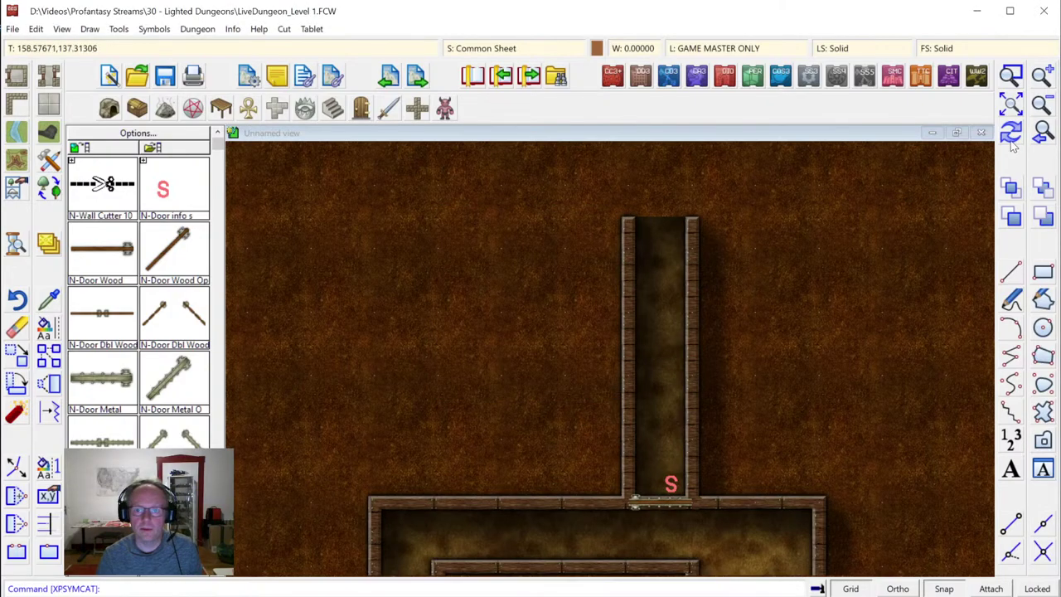
Make SYMBOL the current layer and hide the GAME MASTER ONLY layer
left_click(709, 48)
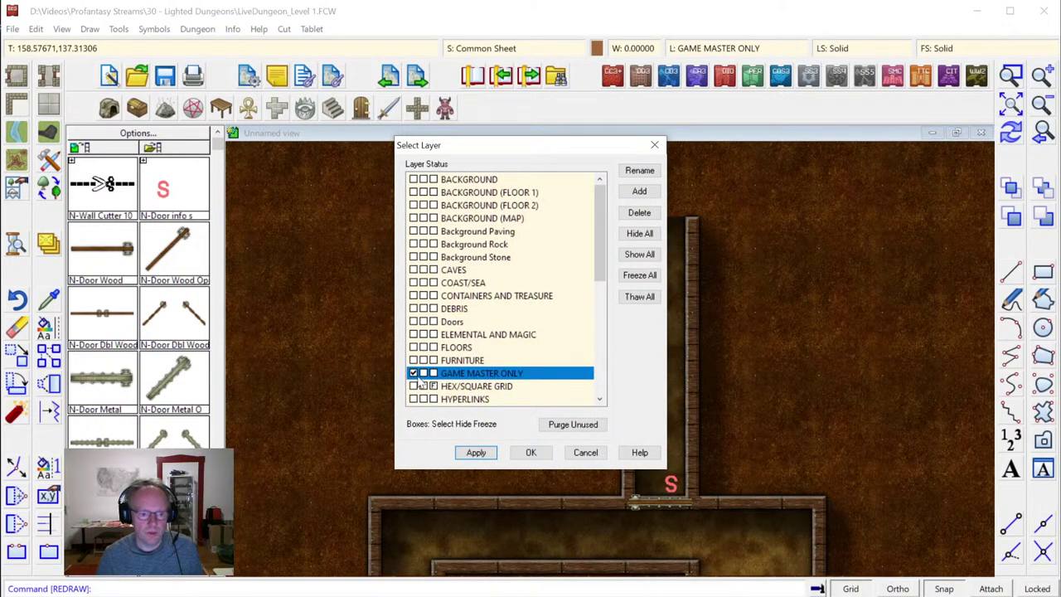
scroll(424, 369, "down", 4)
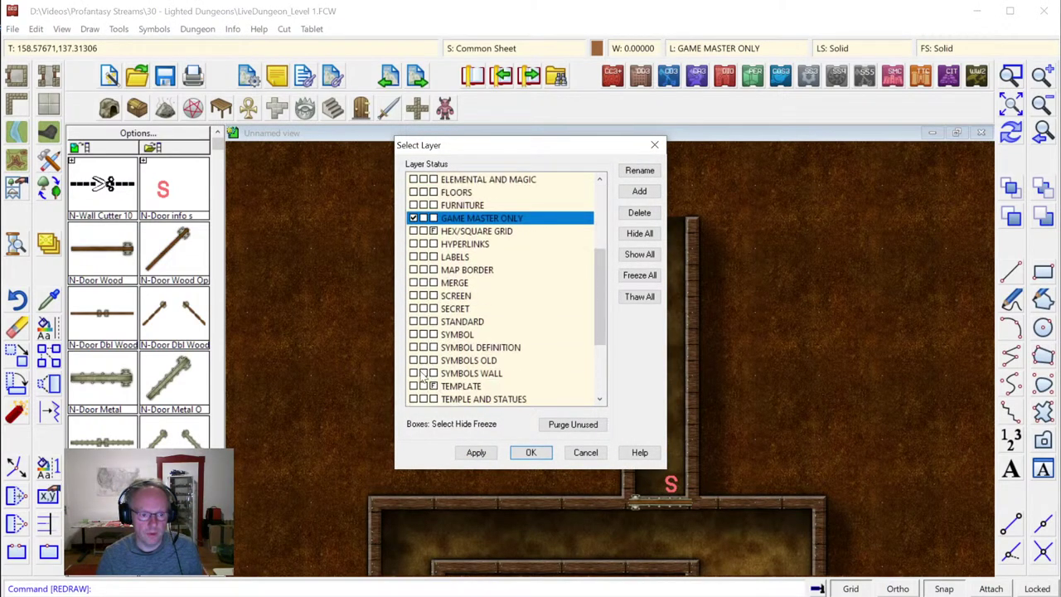
scroll(423, 375, "down", 2)
left_click(409, 258)
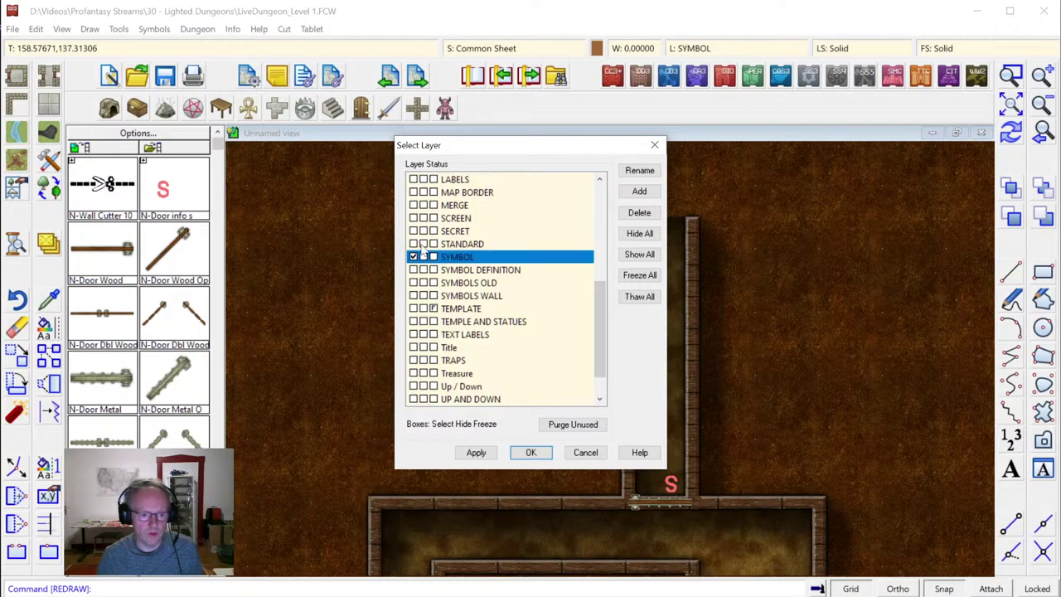
scroll(427, 332, "up", 4)
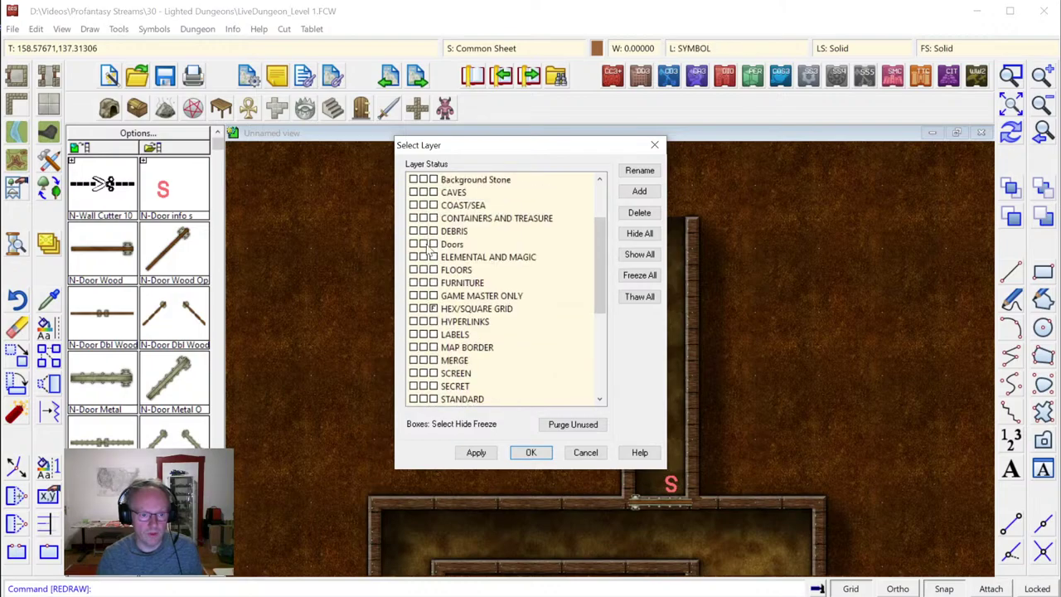
left_click(424, 296)
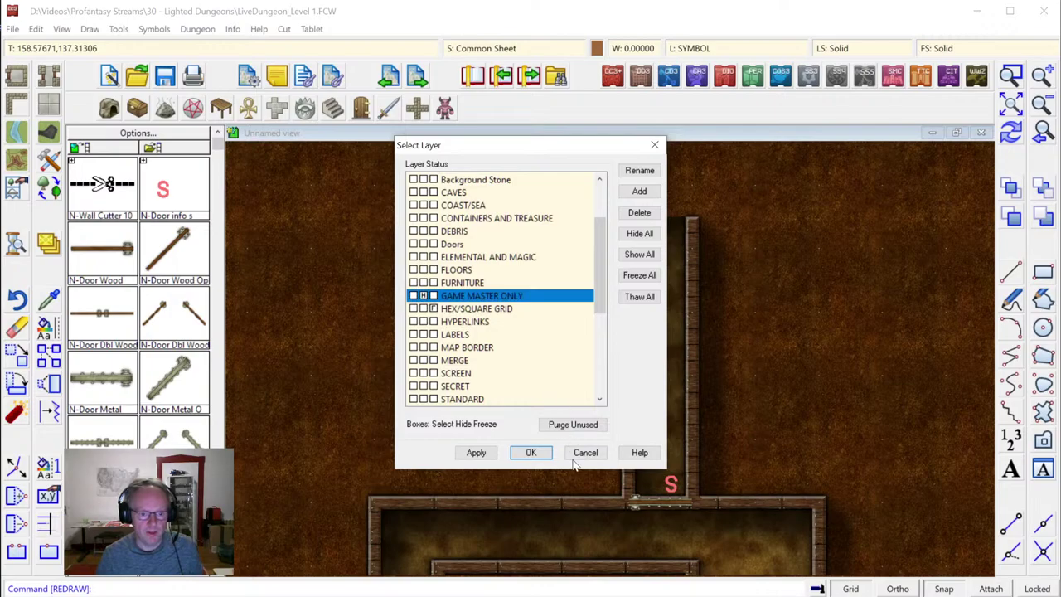
left_click(531, 452)
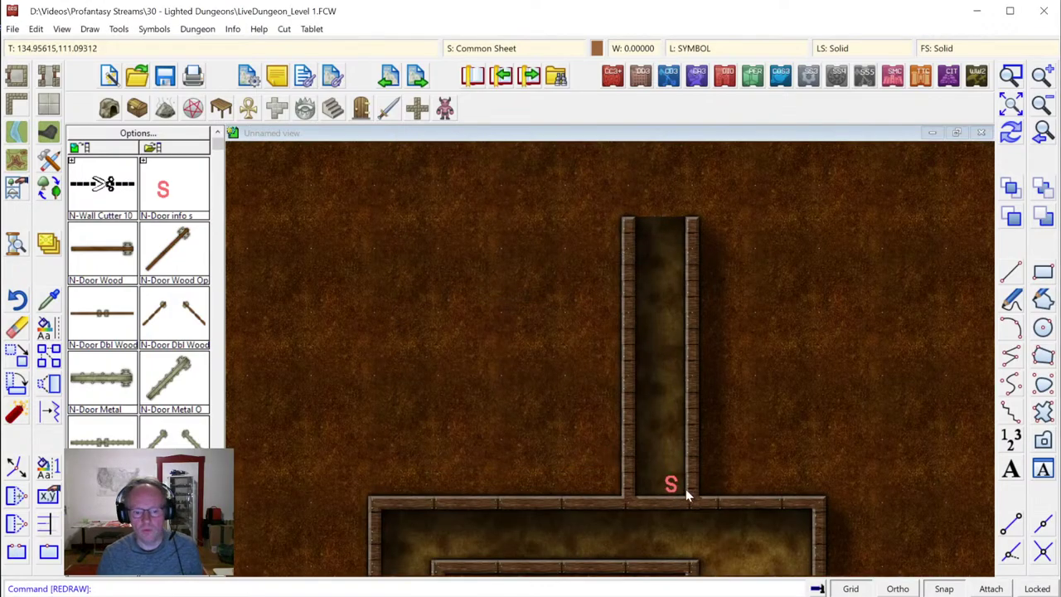
Change the layer of the S secret-door marker in the new corridor to GAME MASTER ONLY and redraw the map
right_click(50, 329)
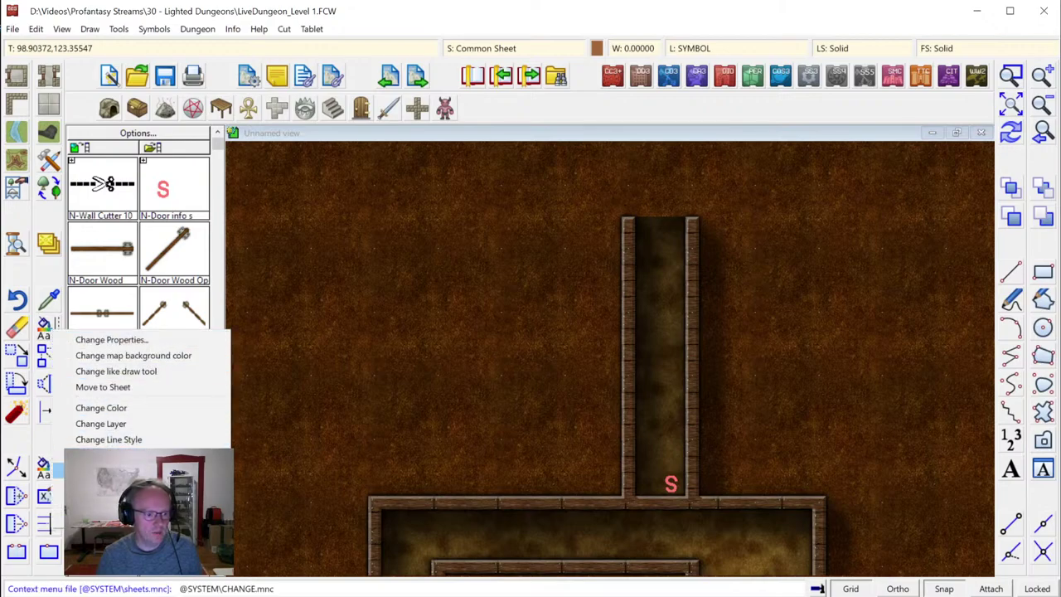
left_click(104, 424)
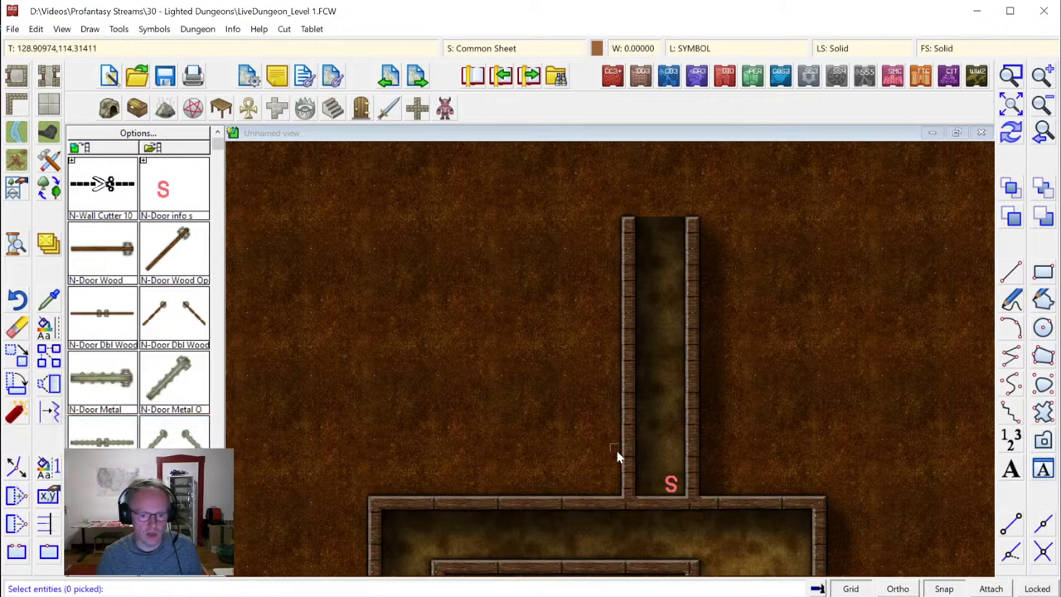
left_click(671, 483)
right_click(677, 375)
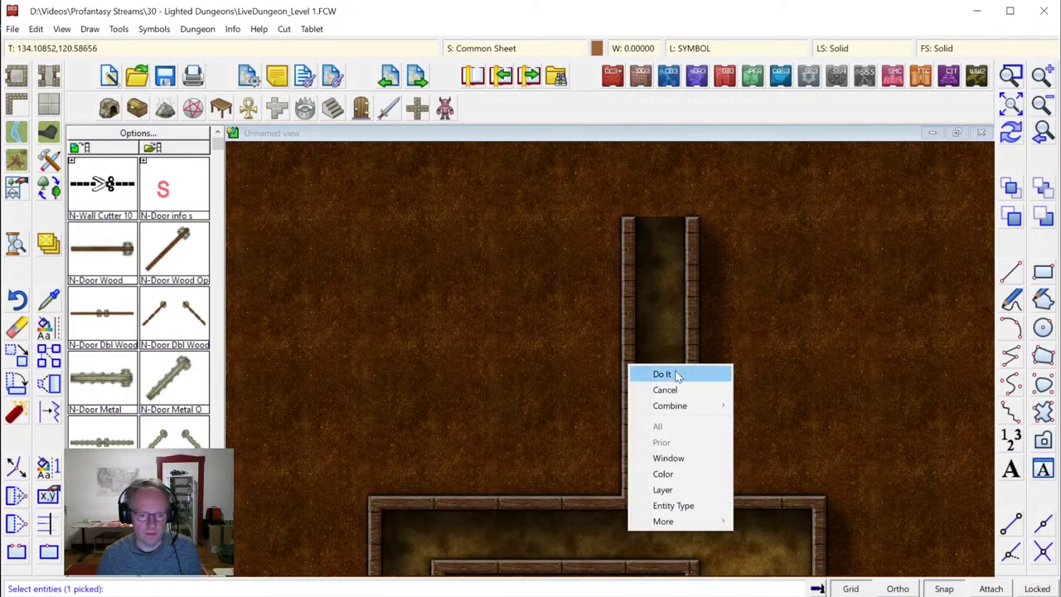
left_click(677, 374)
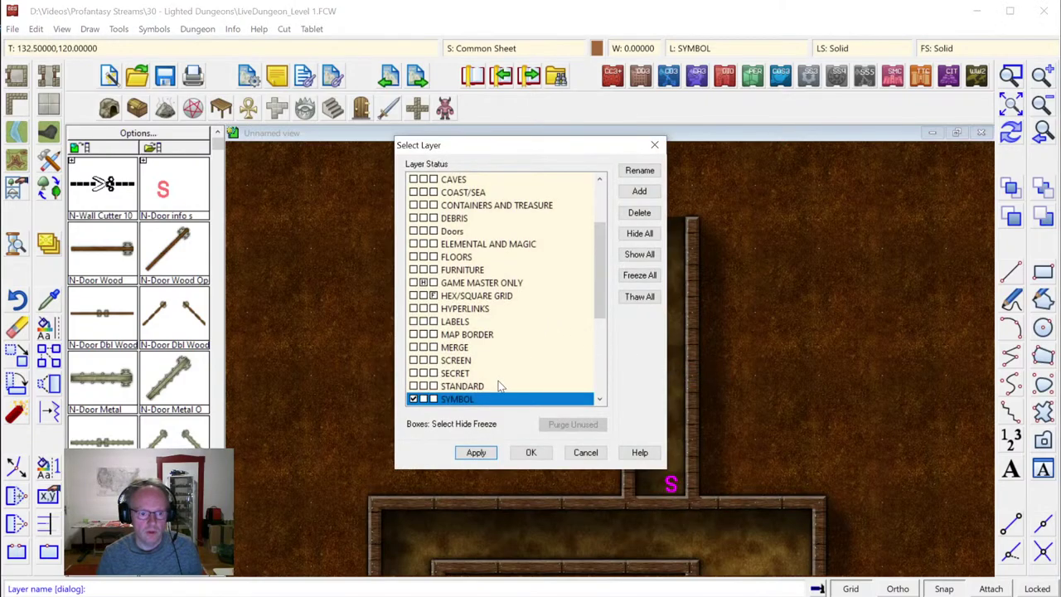
left_click(476, 283)
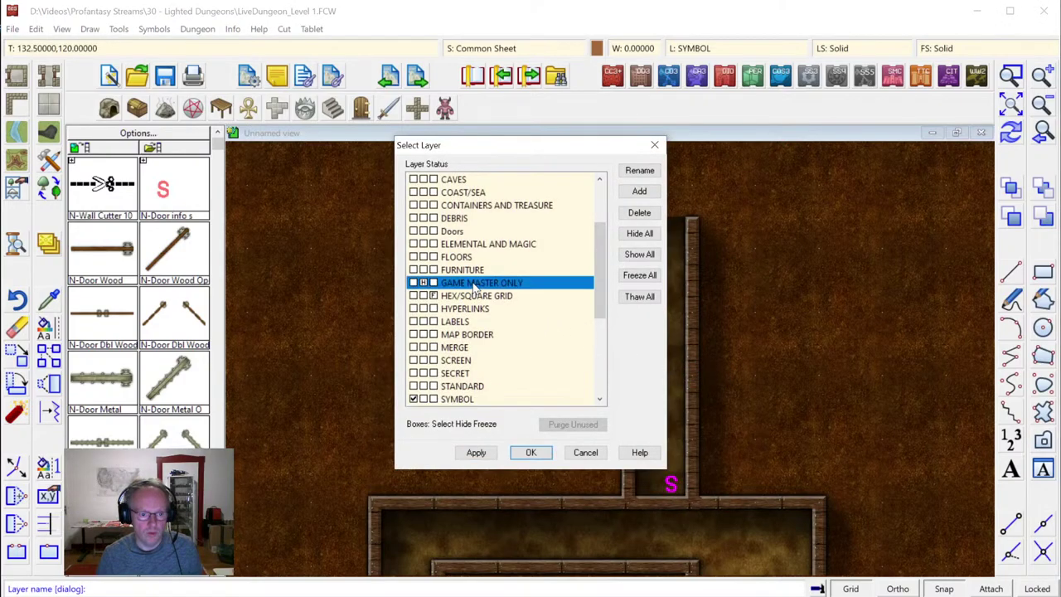
left_click(530, 452)
left_click(1010, 133)
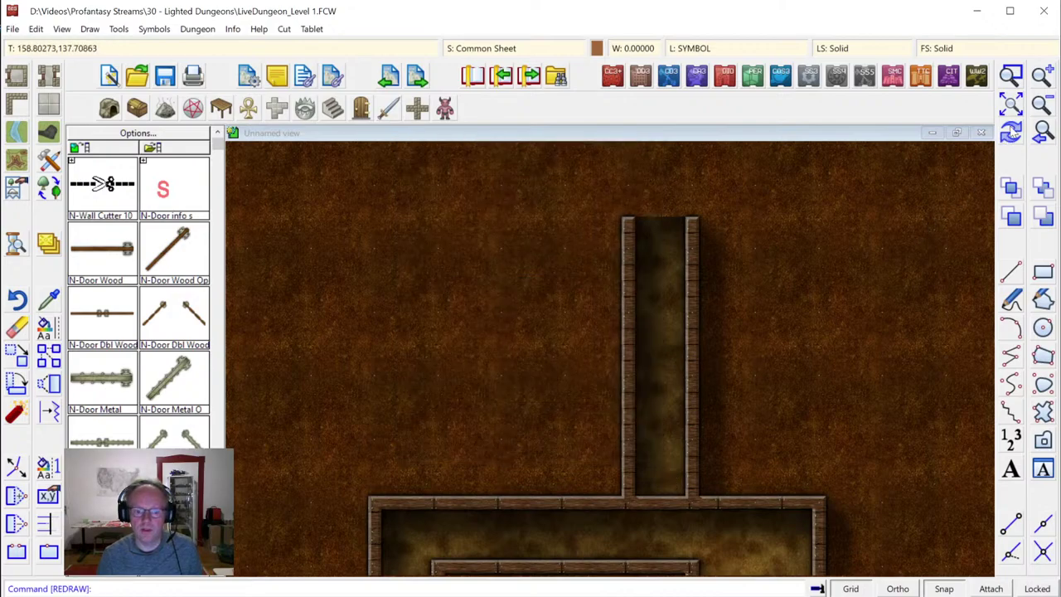
Set up a polygonal room north of the new corridor with a Flagstone G Bitmap floor background and no floor foreground
left_click(1011, 104)
left_click(1015, 75)
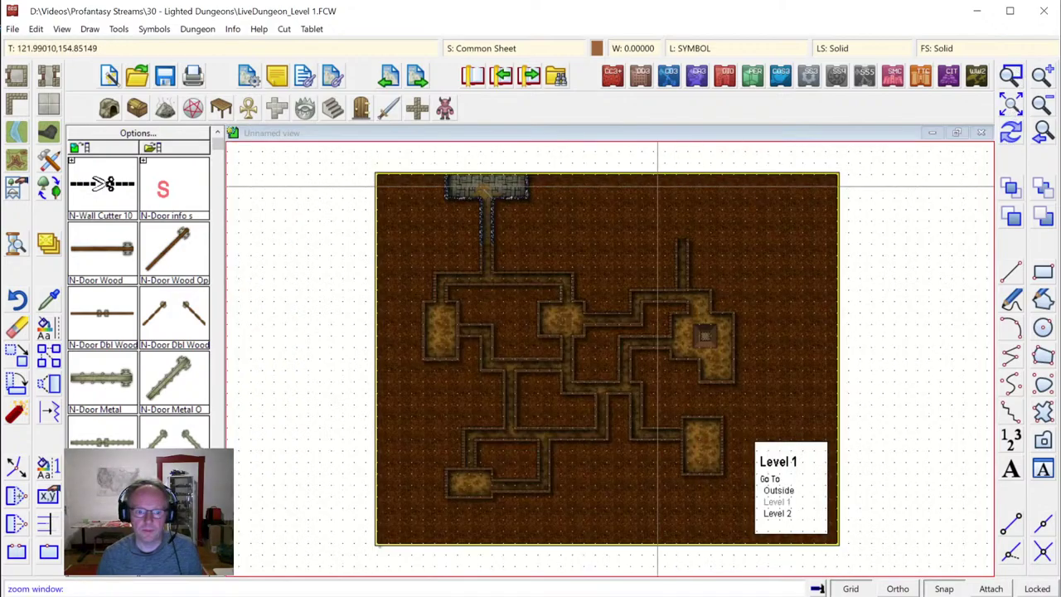
left_click(566, 164)
left_click(772, 330)
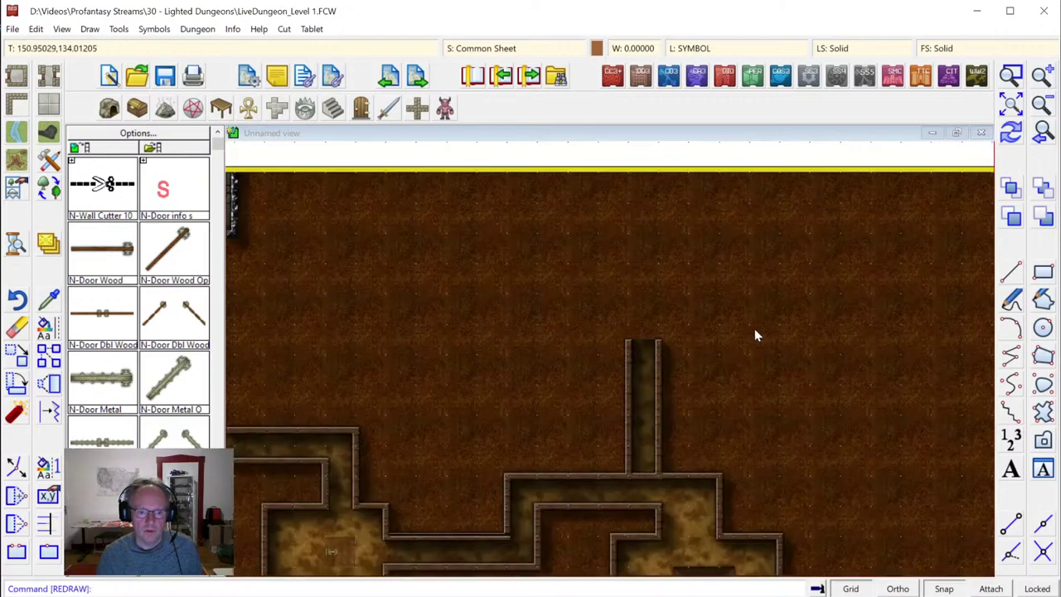
left_click(21, 77)
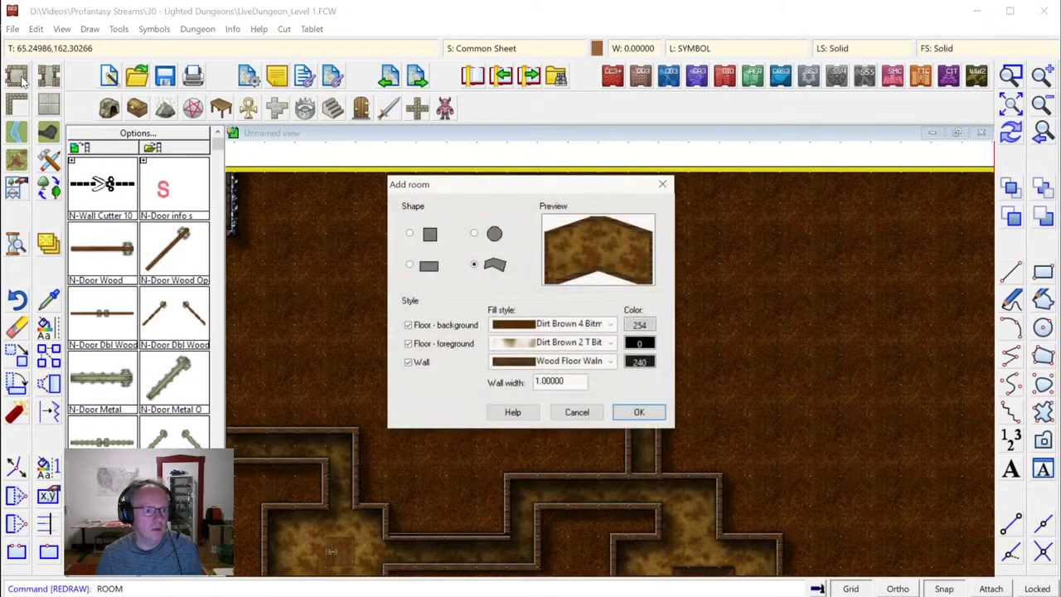
left_click(564, 324)
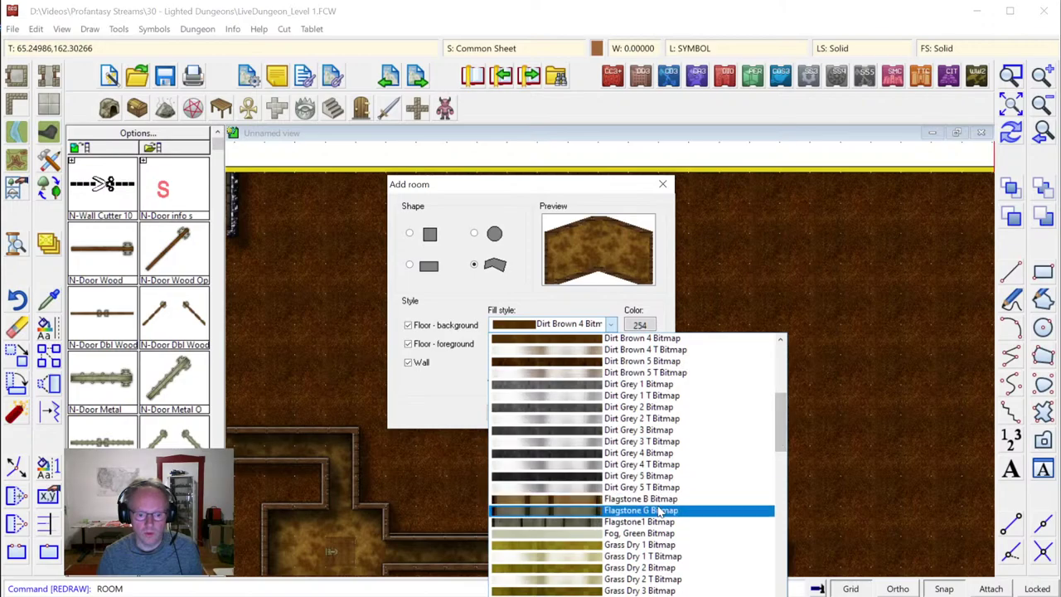
left_click(730, 510)
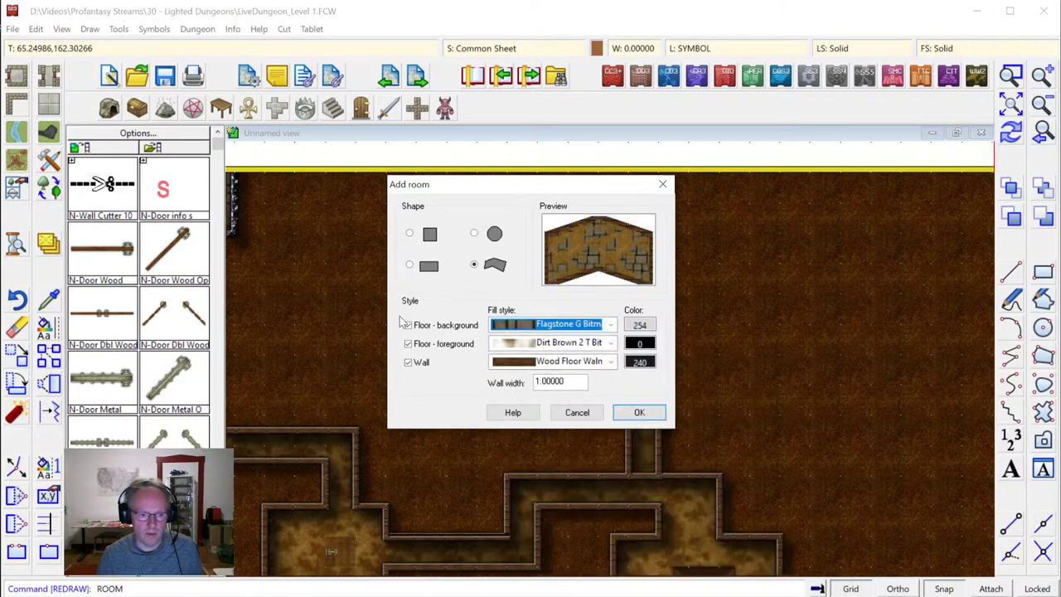
left_click(408, 344)
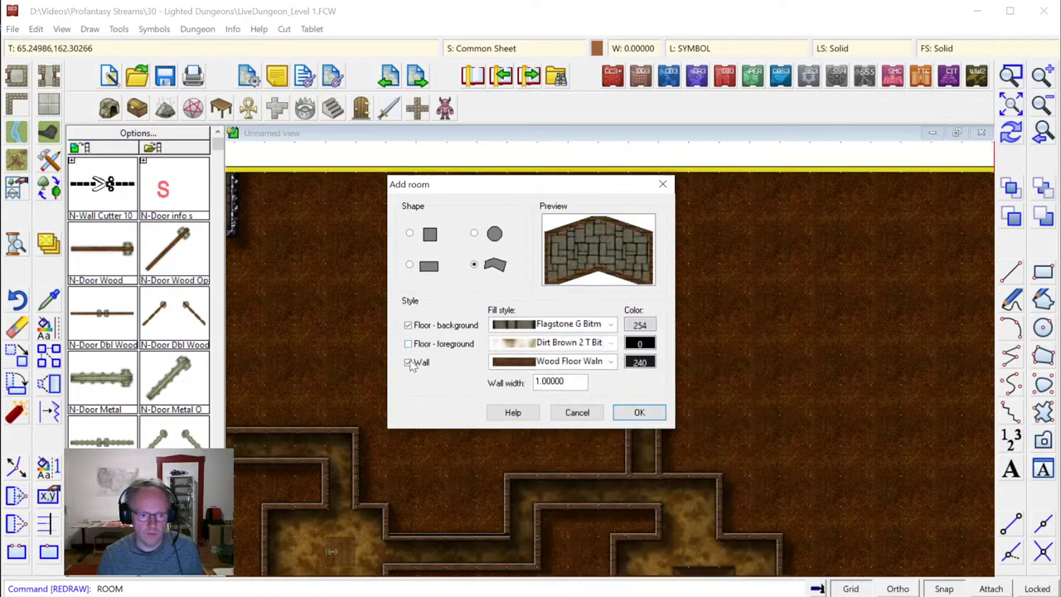
left_click(409, 362)
left_click(409, 362)
Give the room walls the Tile Marble Black Bitmap fill and accept the room settings
left_click(610, 362)
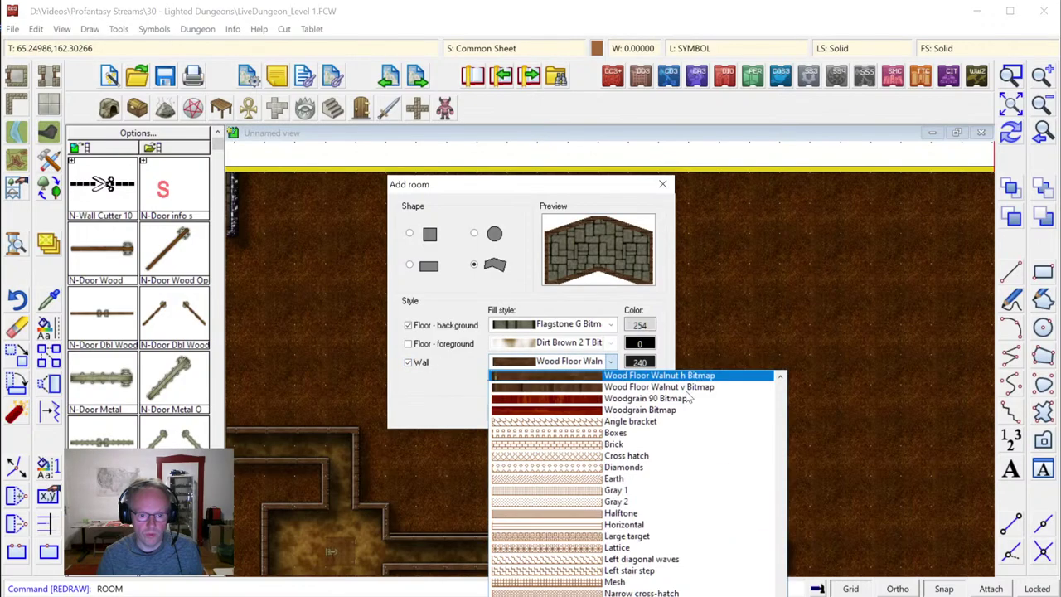
left_click_drag(781, 481, 781, 560)
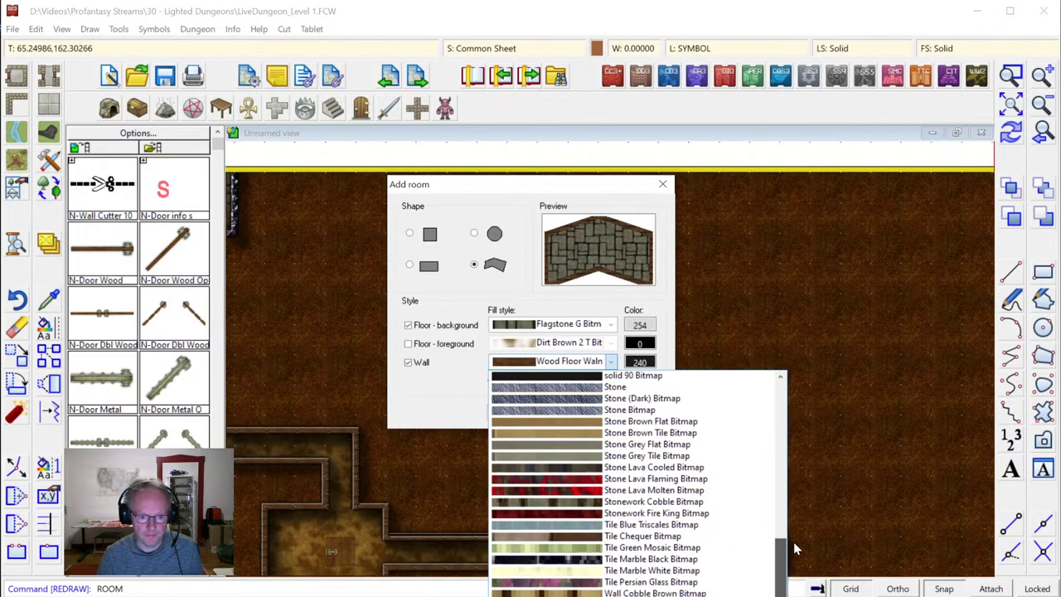
left_click(630, 561)
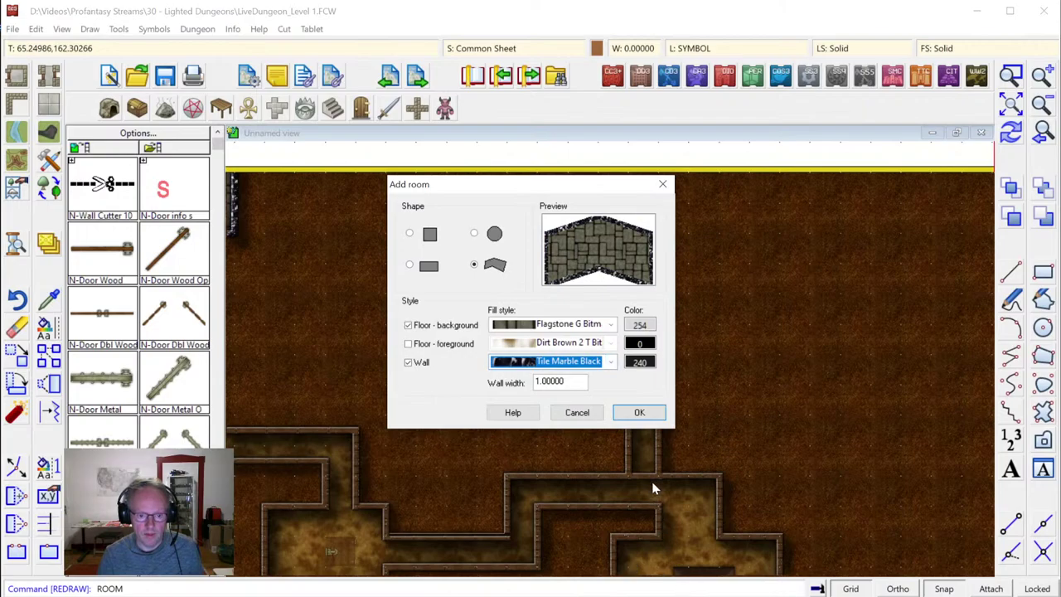
left_click(635, 420)
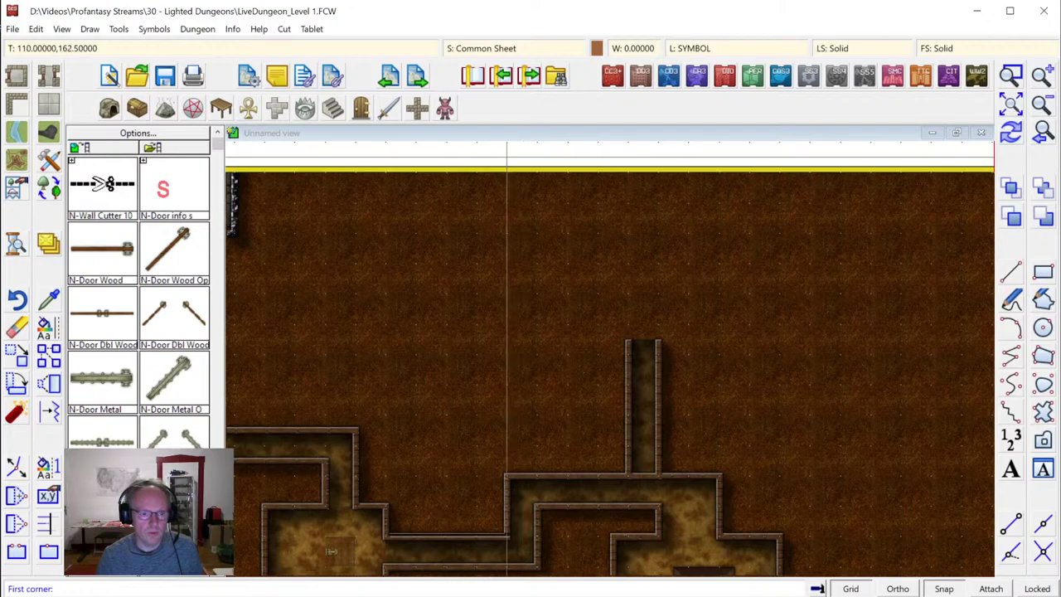
Draw a six-cornered room about 45 units wide across the map's north border above the corridor, with its two southern corners cut off diagonally
left_click(506, 156)
left_click(506, 238)
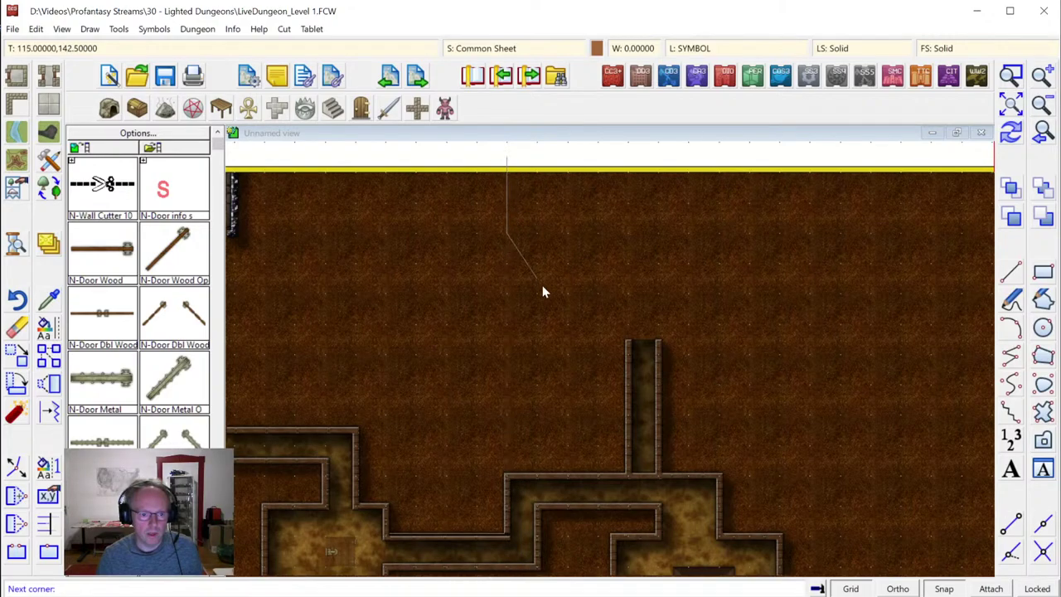
left_click(568, 295)
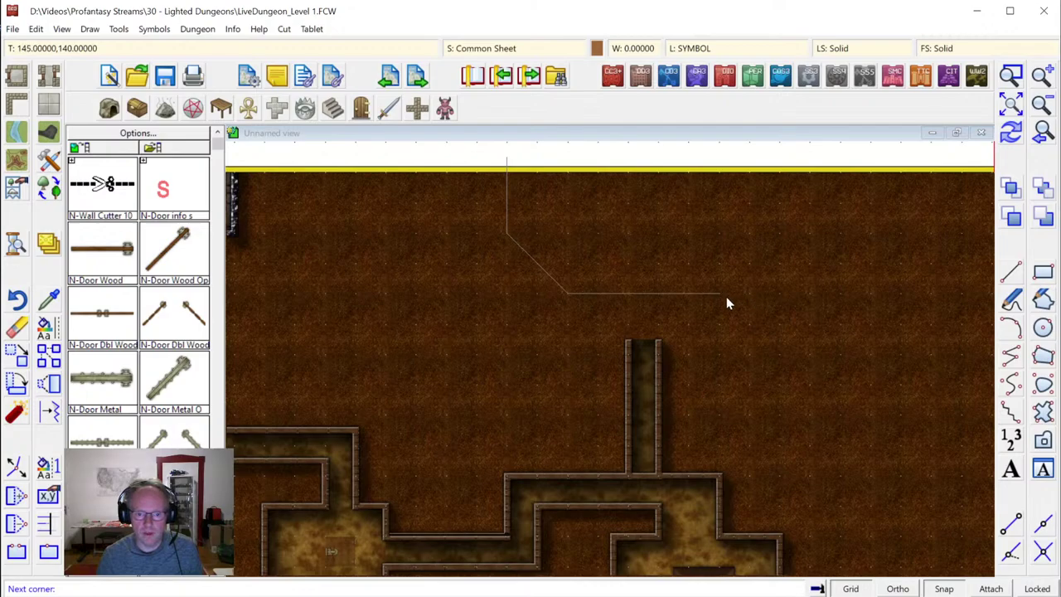
left_click(724, 295)
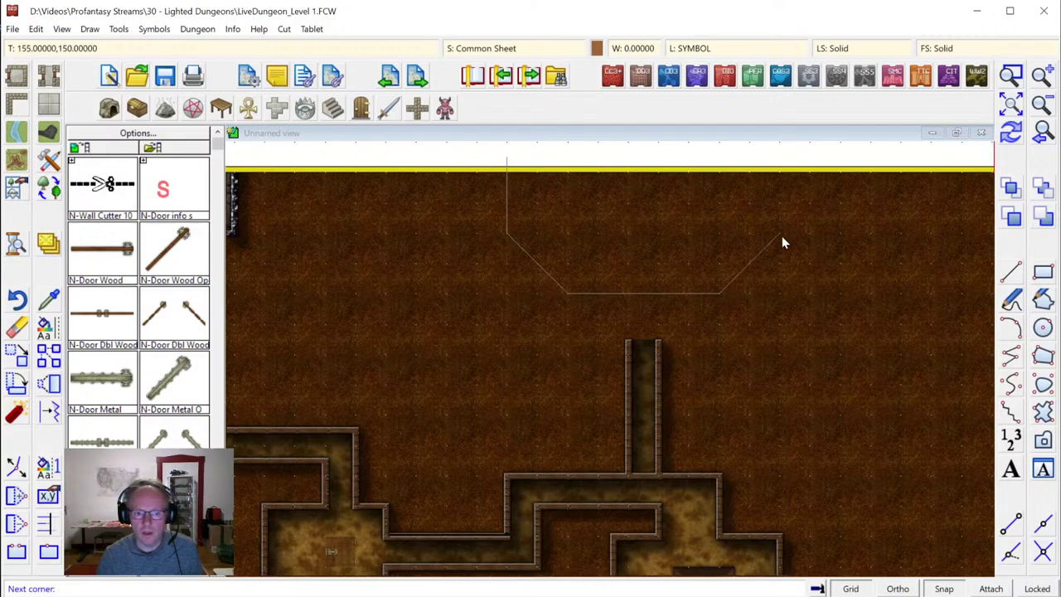
left_click(782, 235)
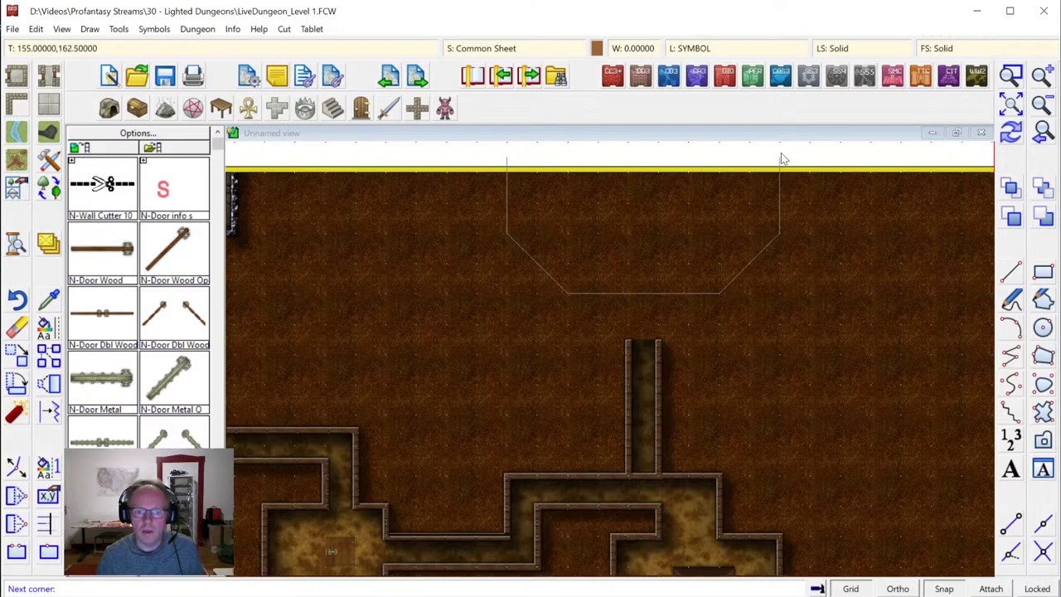
left_click(781, 156)
right_click(781, 156)
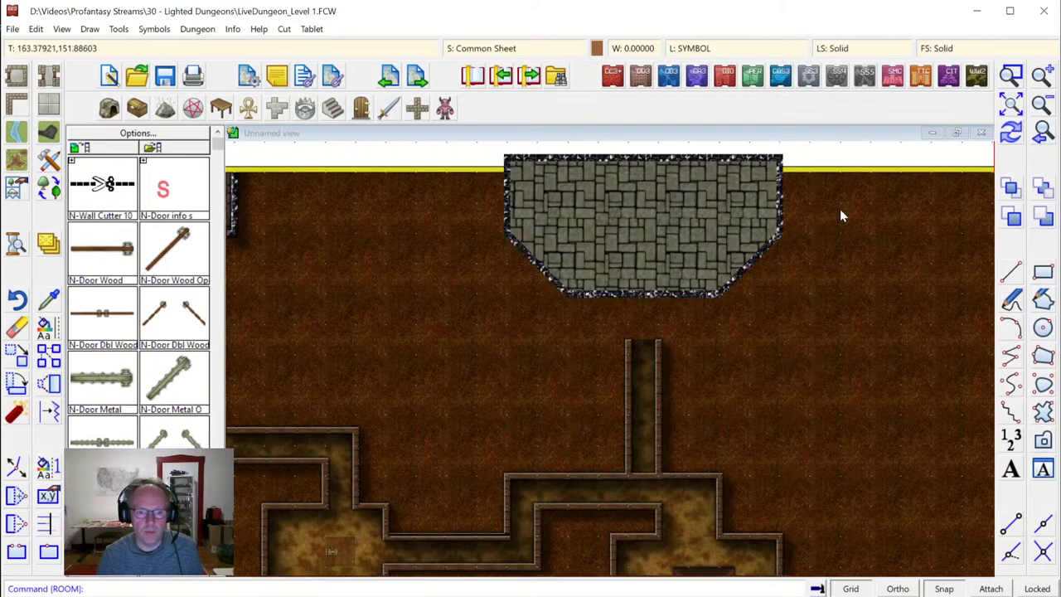
left_click(1012, 133)
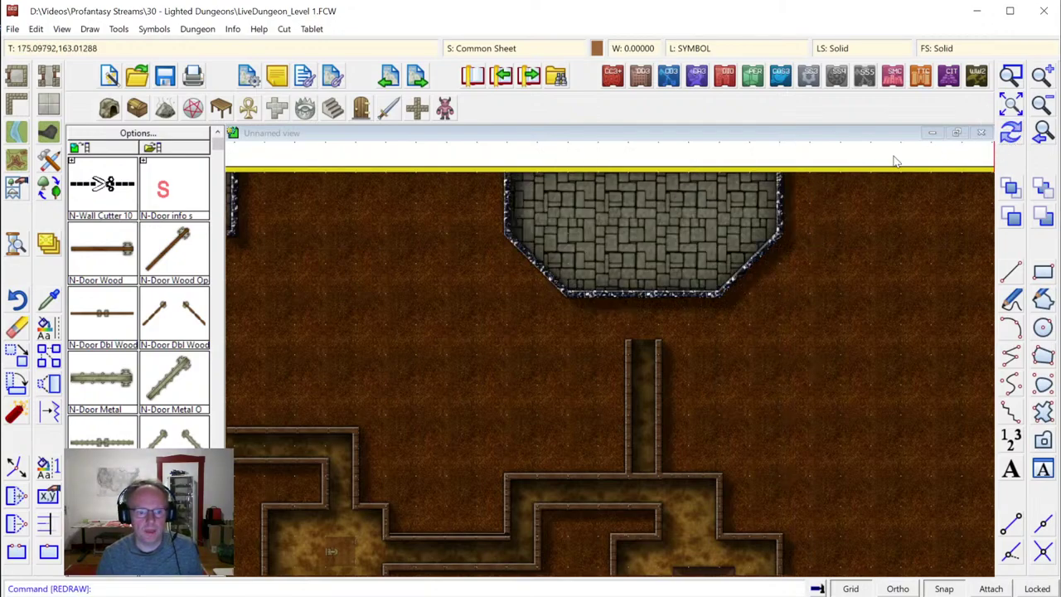
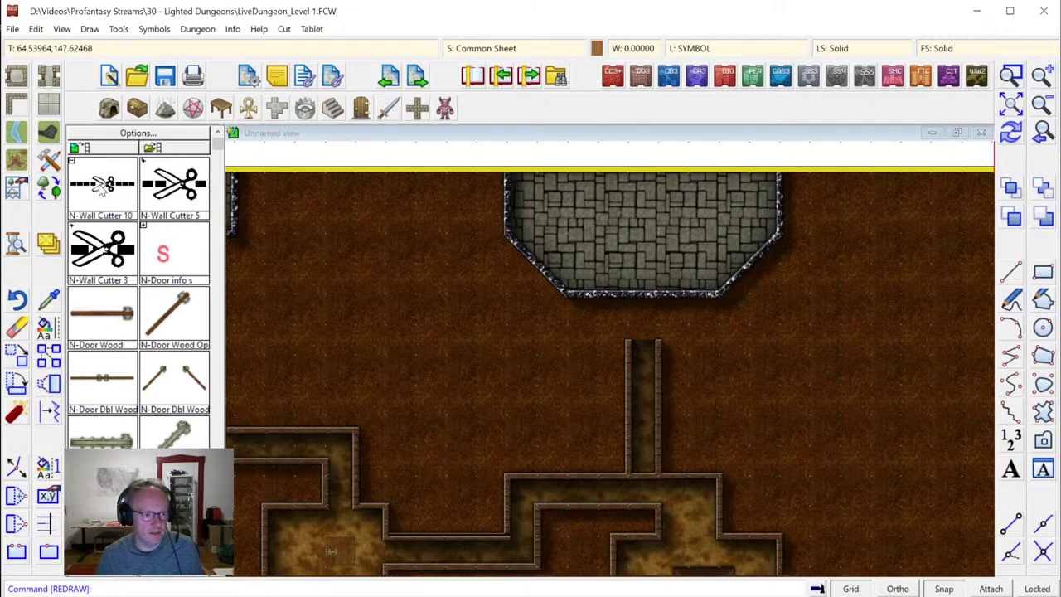
Try to cut an opening in the flagstone room's south wall with the N-Wall Cutter 10 symbol, and undo it
left_click(101, 187)
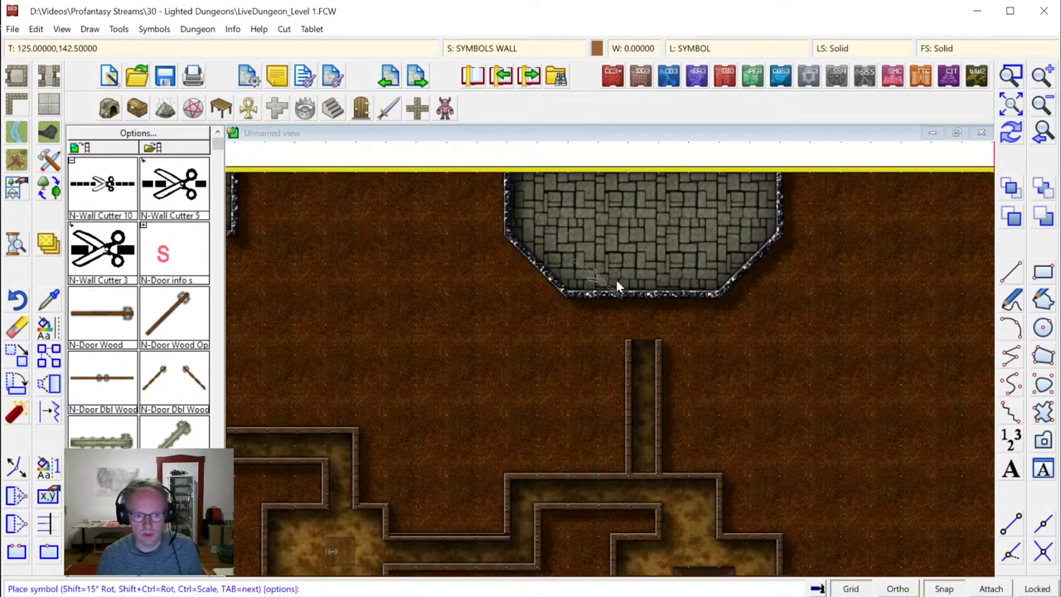
left_click(644, 296)
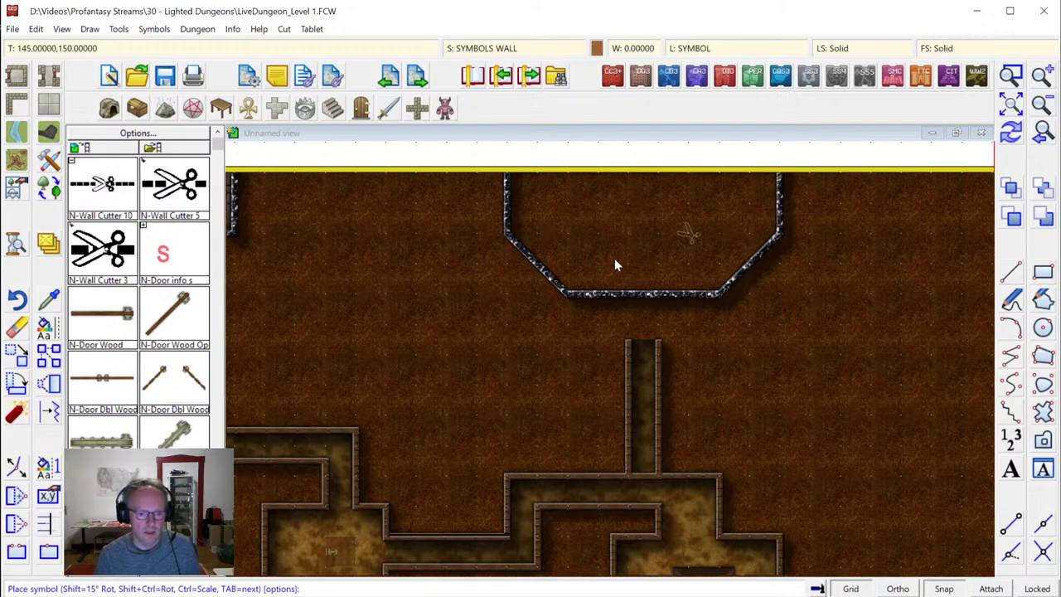
left_click(35, 29)
left_click(41, 46)
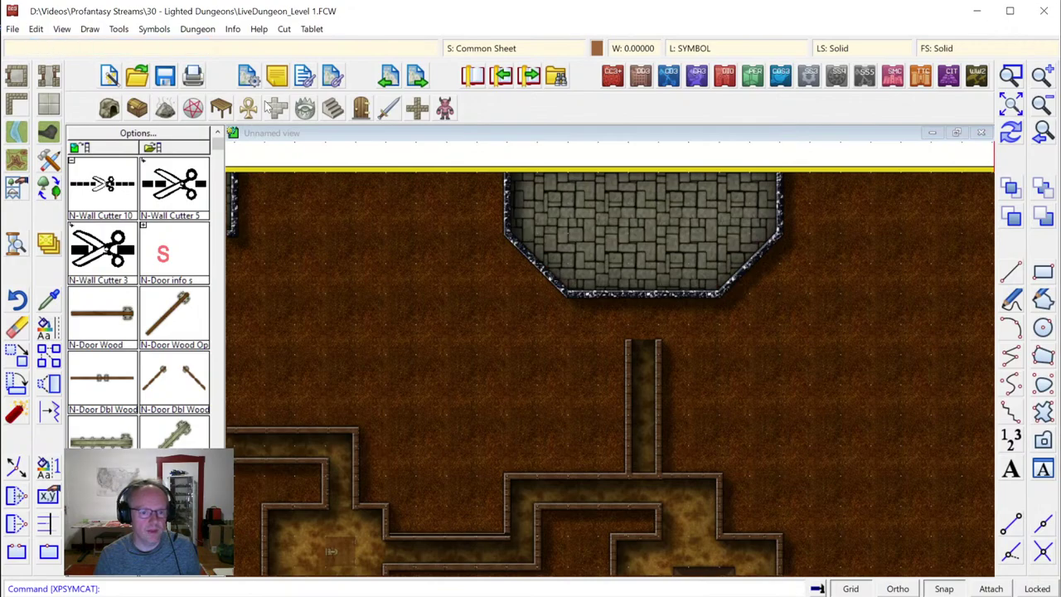
Open the N-Wall Cutter 10 symbol definition for editing from the Symbol Manager in its own window over the map
left_click(154, 29)
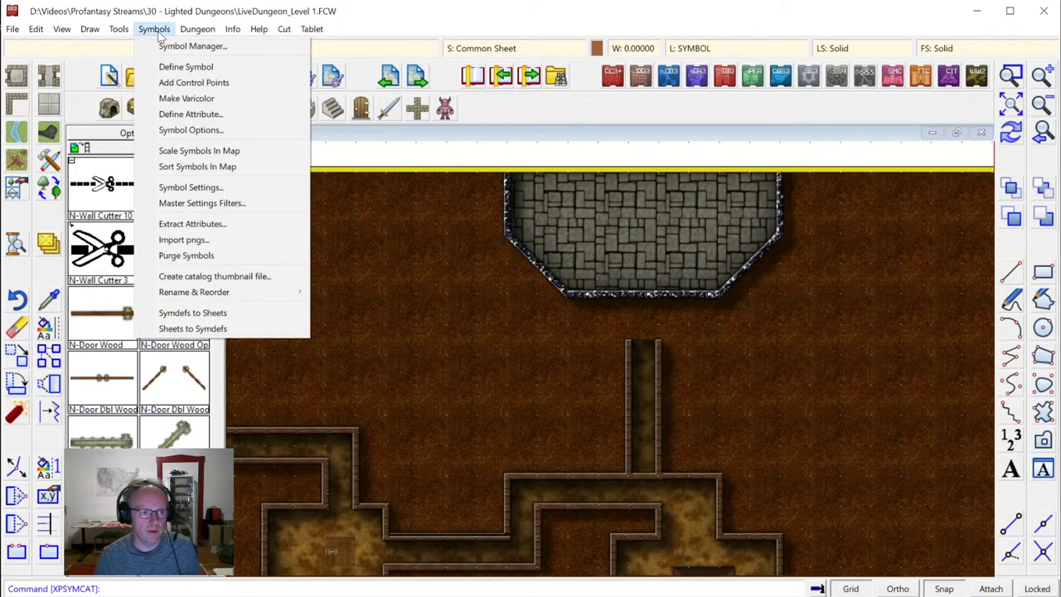
left_click(170, 44)
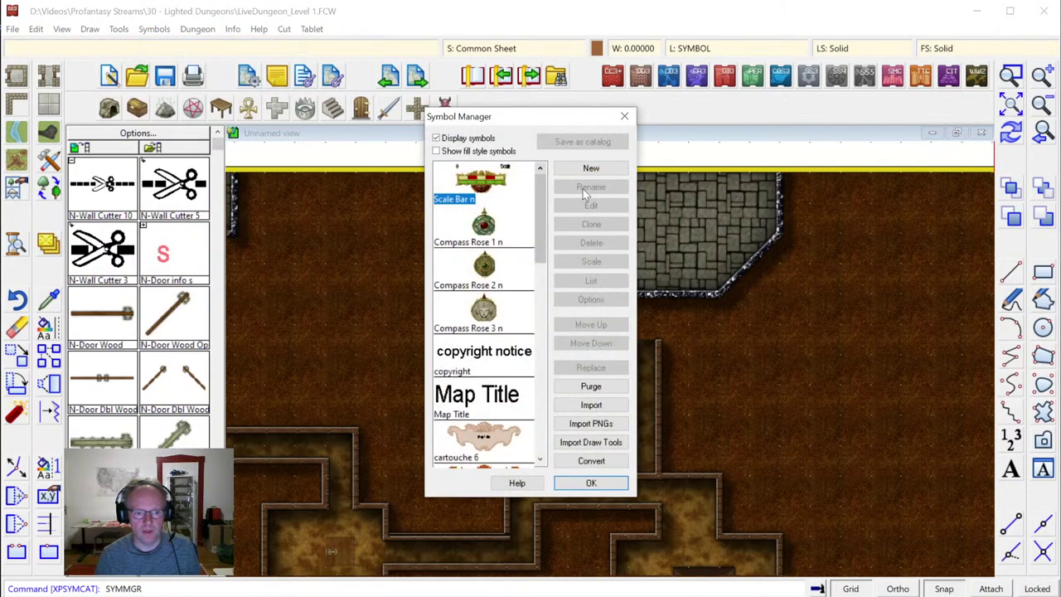
left_click_drag(537, 184, 567, 385)
left_click_drag(565, 427, 565, 429)
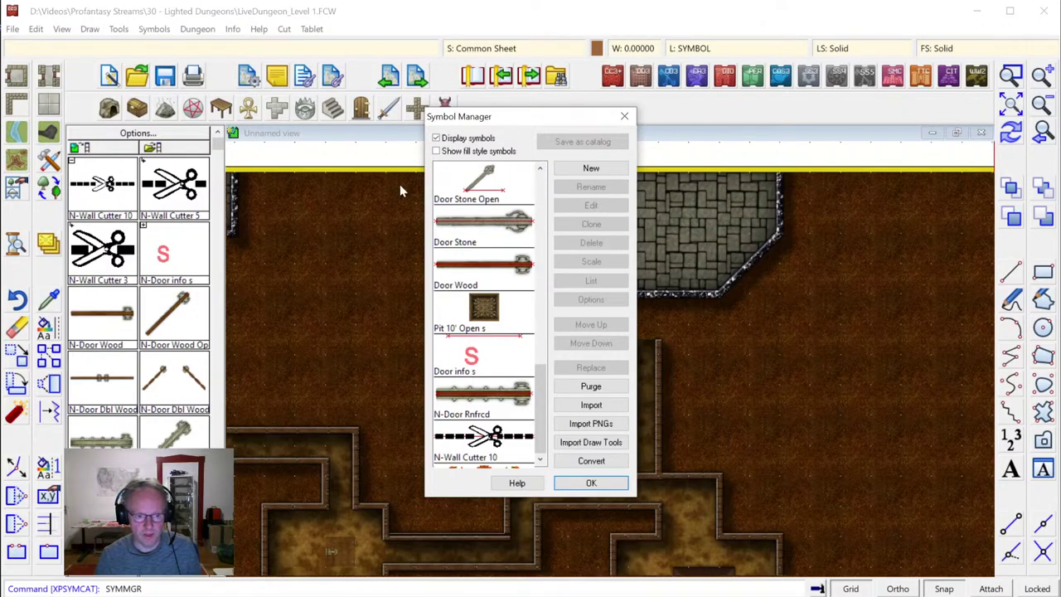
left_click(488, 441)
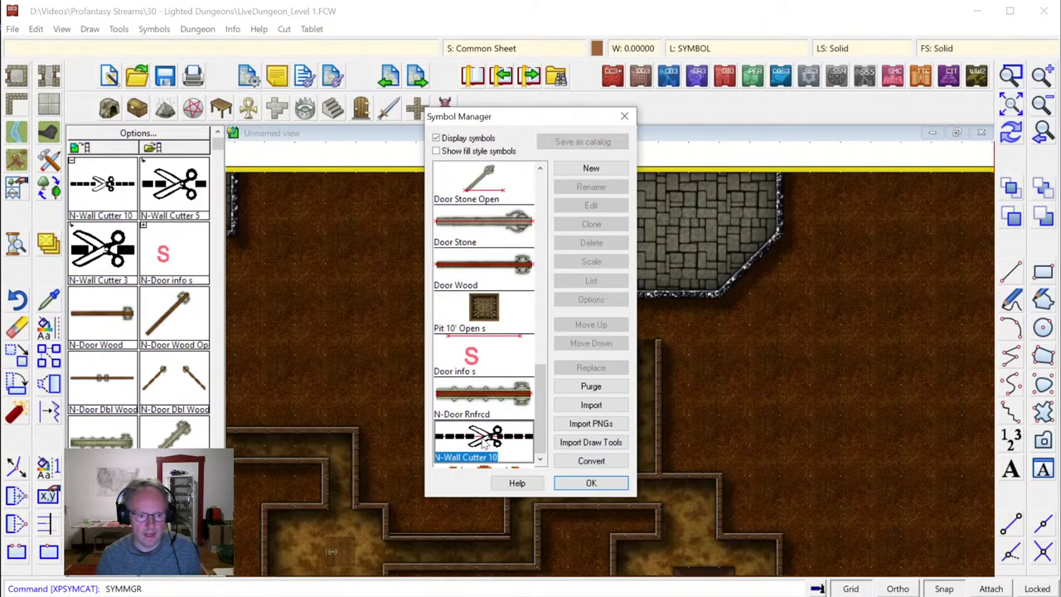
left_click(591, 206)
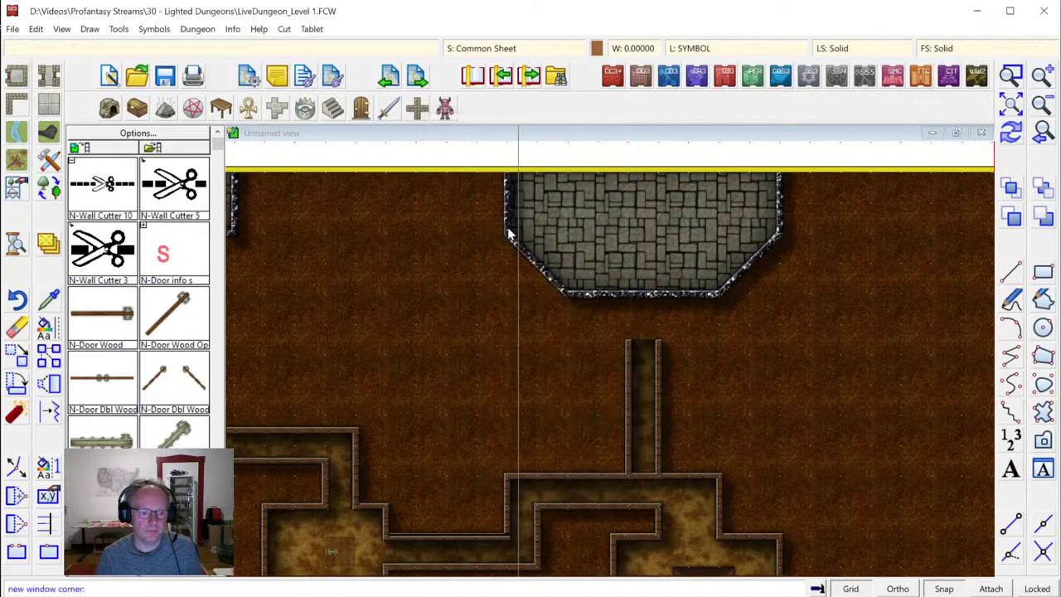
left_click(371, 189)
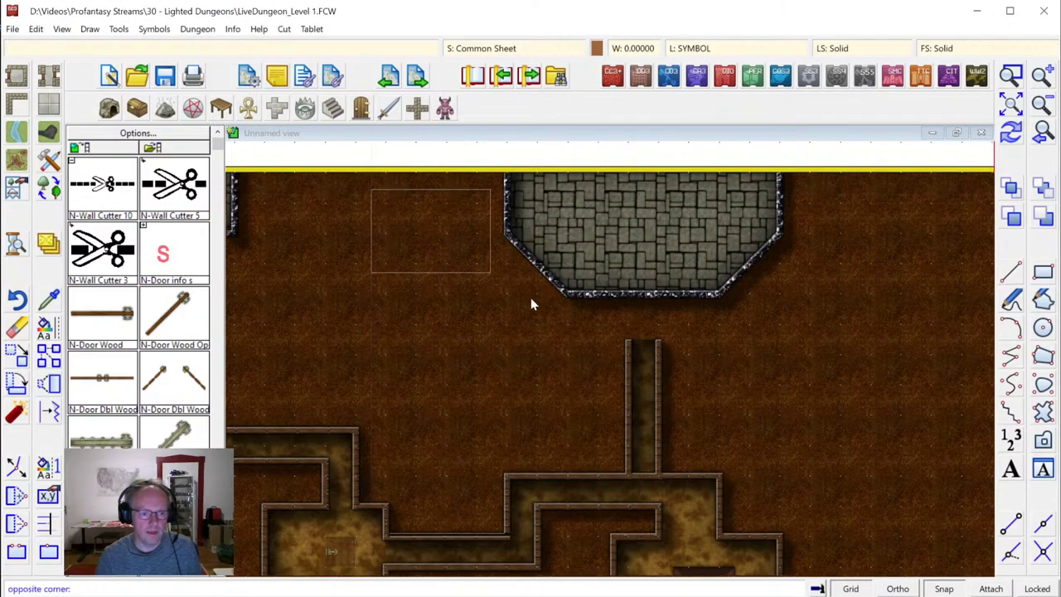
left_click(834, 551)
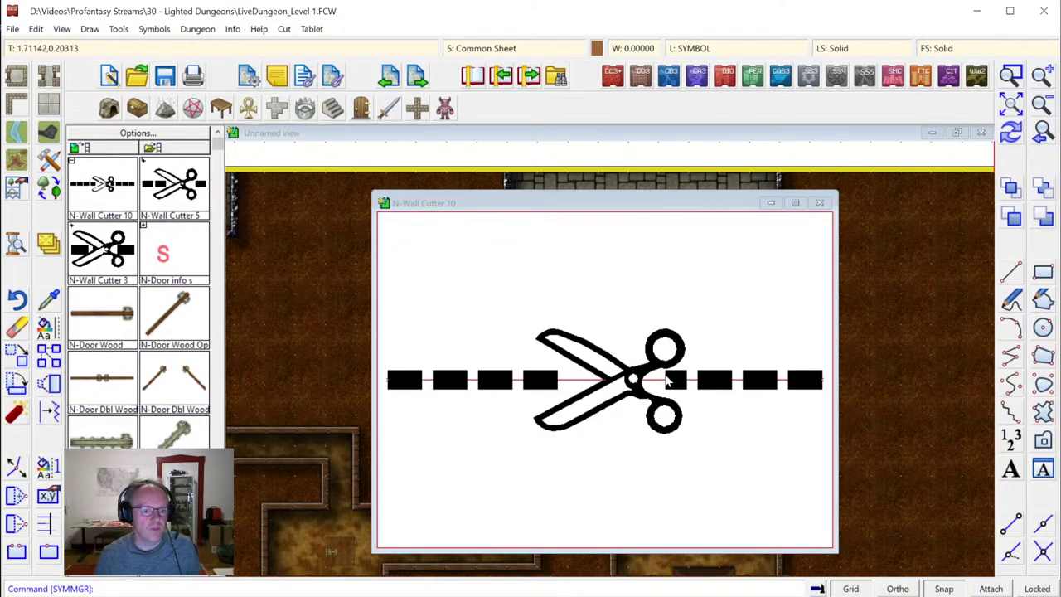
List the entity properties of the control-point line running through the N-Wall Cutter 10 symbol
left_click(233, 32)
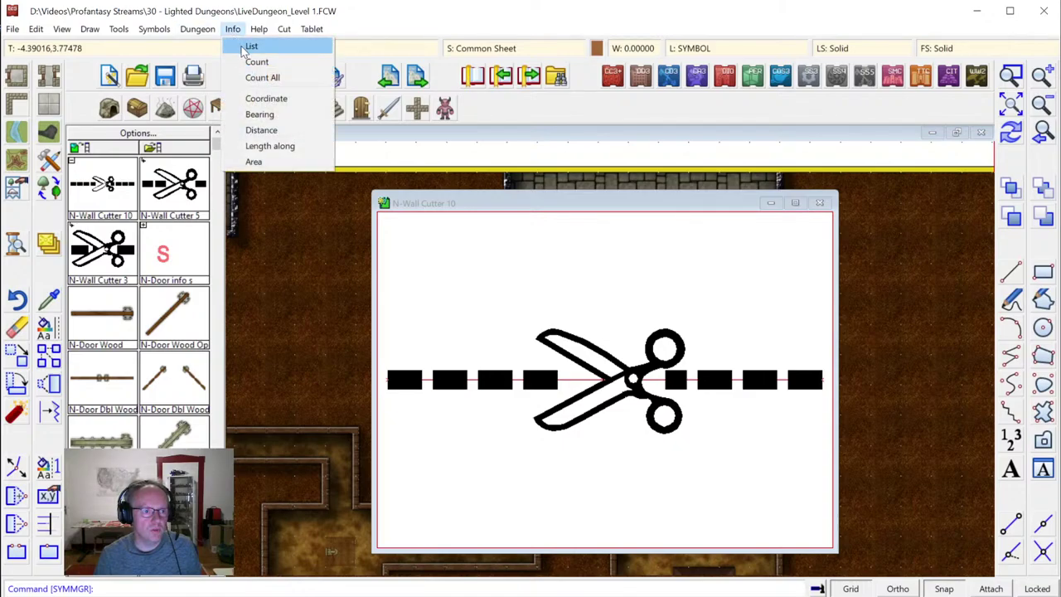
left_click(250, 46)
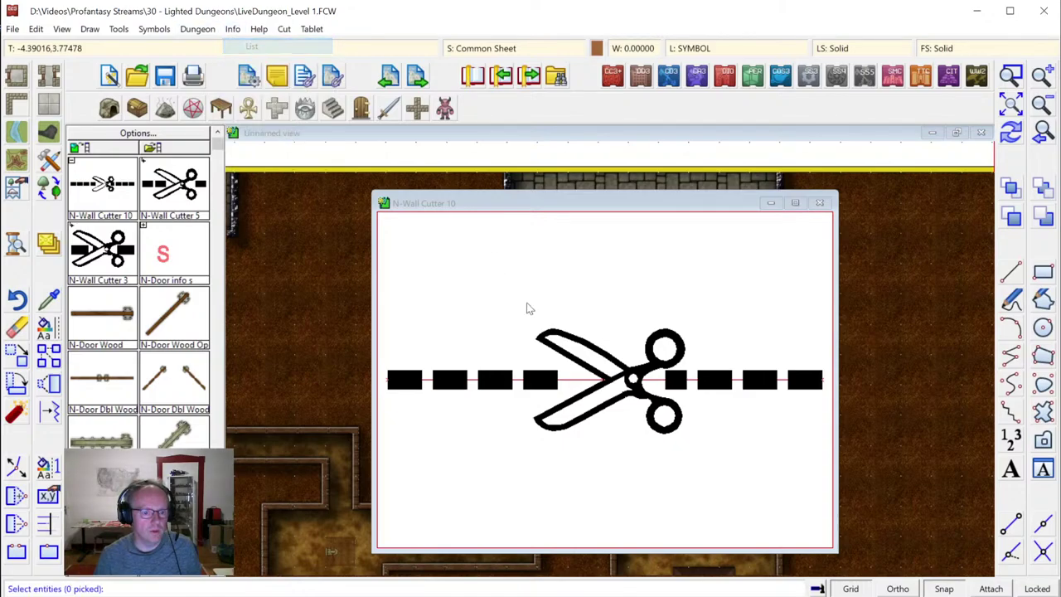
left_click(572, 381)
right_click(625, 285)
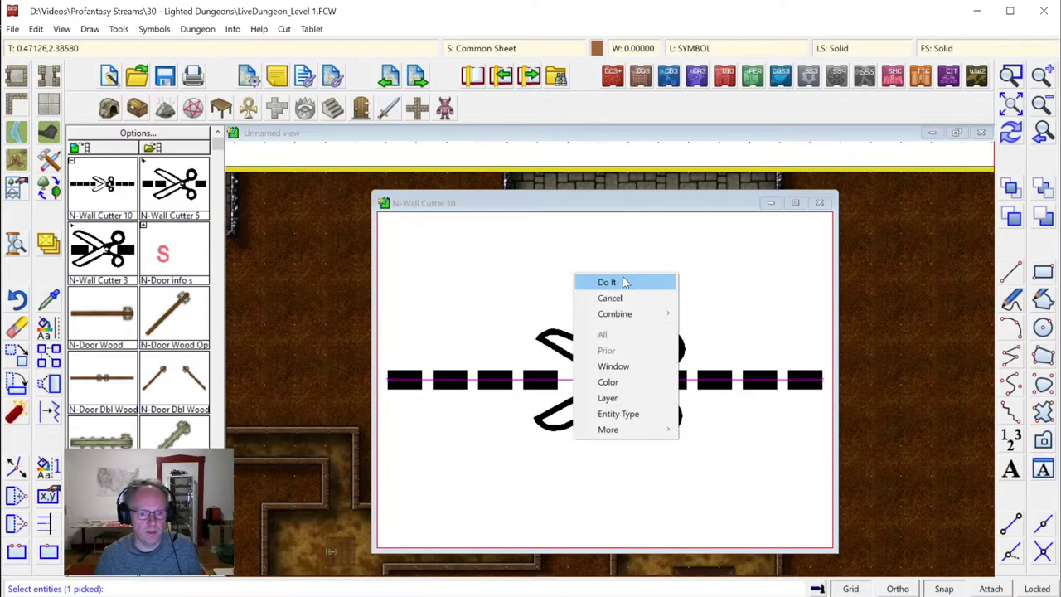
left_click(625, 282)
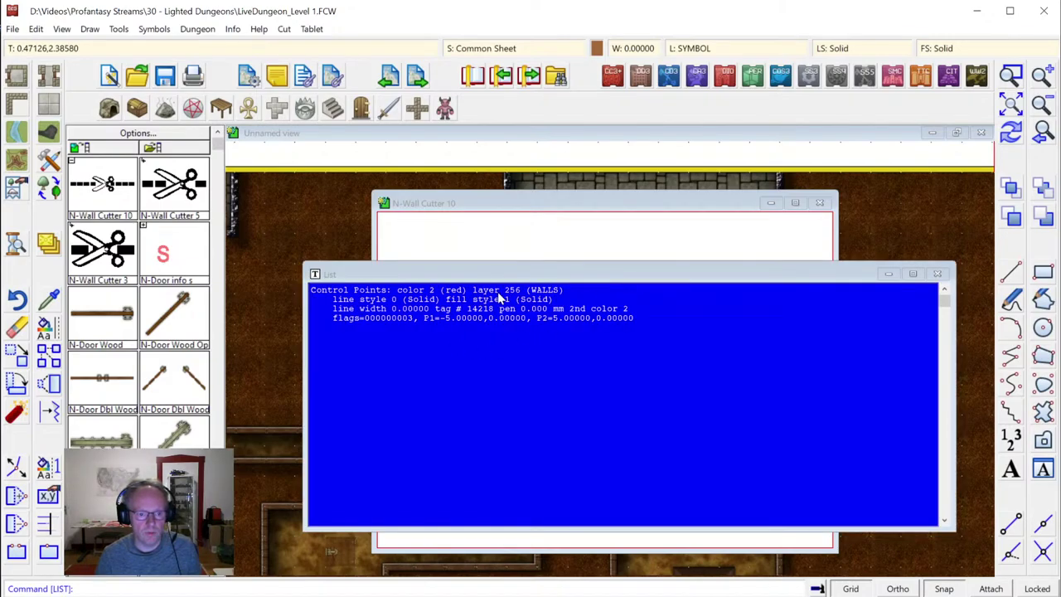
Check the control point effects of the N-Wall Cutter 10 symbol, then close its editor keeping the symbol
left_click(939, 273)
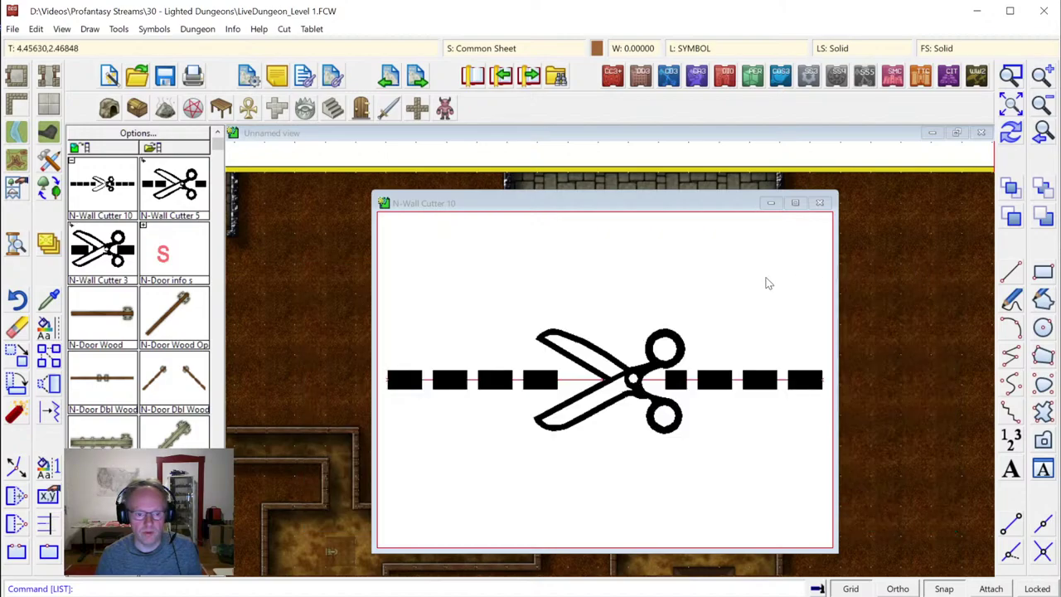
left_click(55, 493)
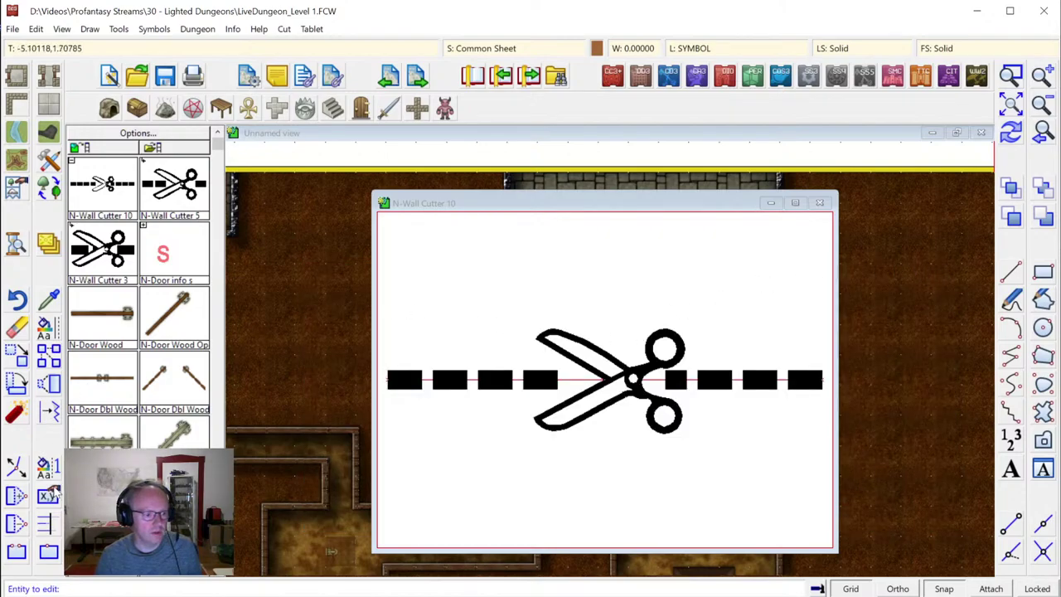
left_click(582, 381)
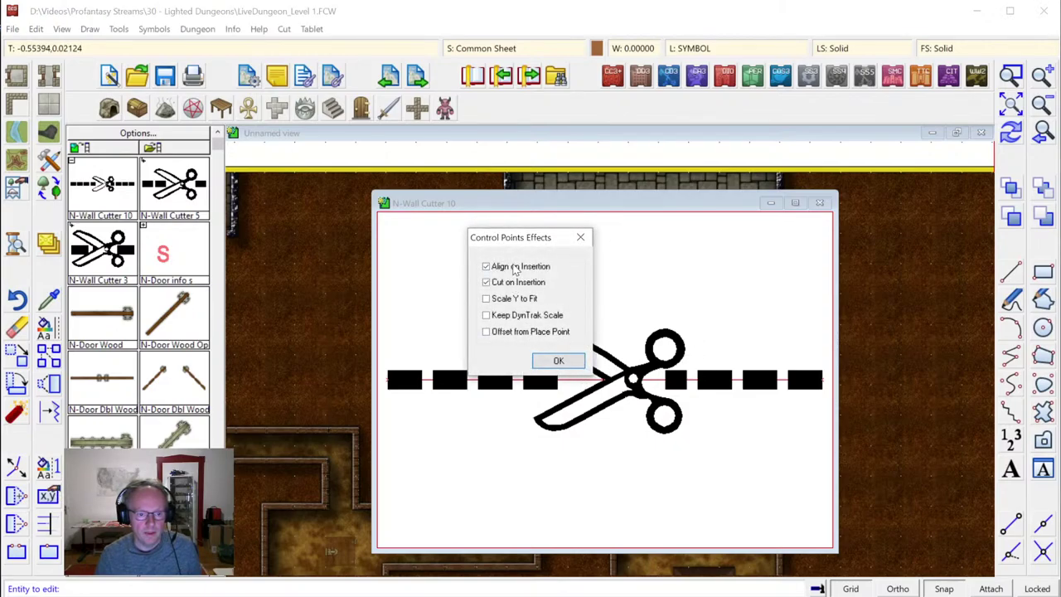
left_click(556, 361)
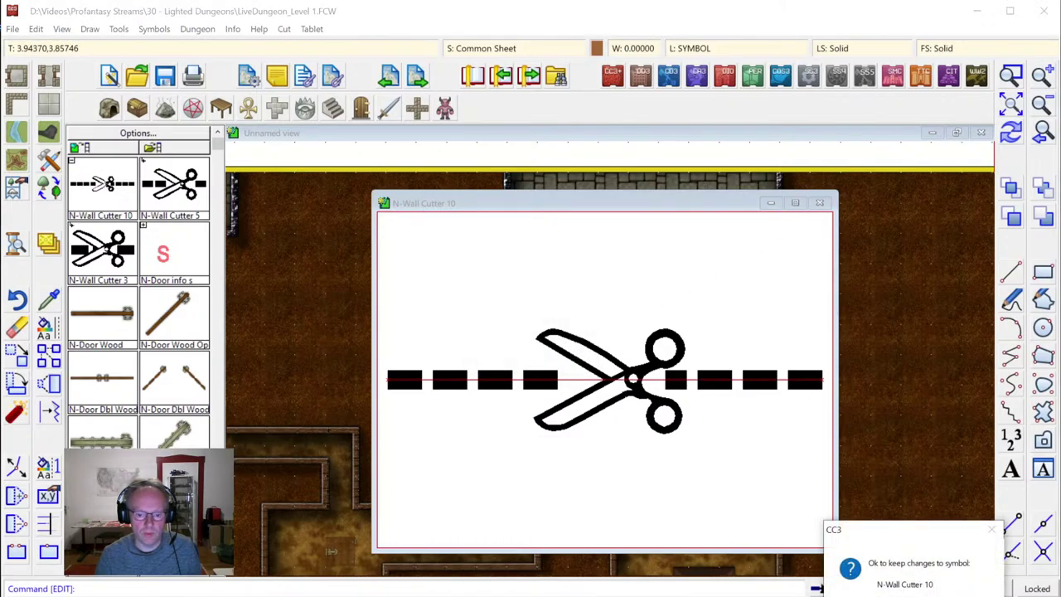
key("Return")
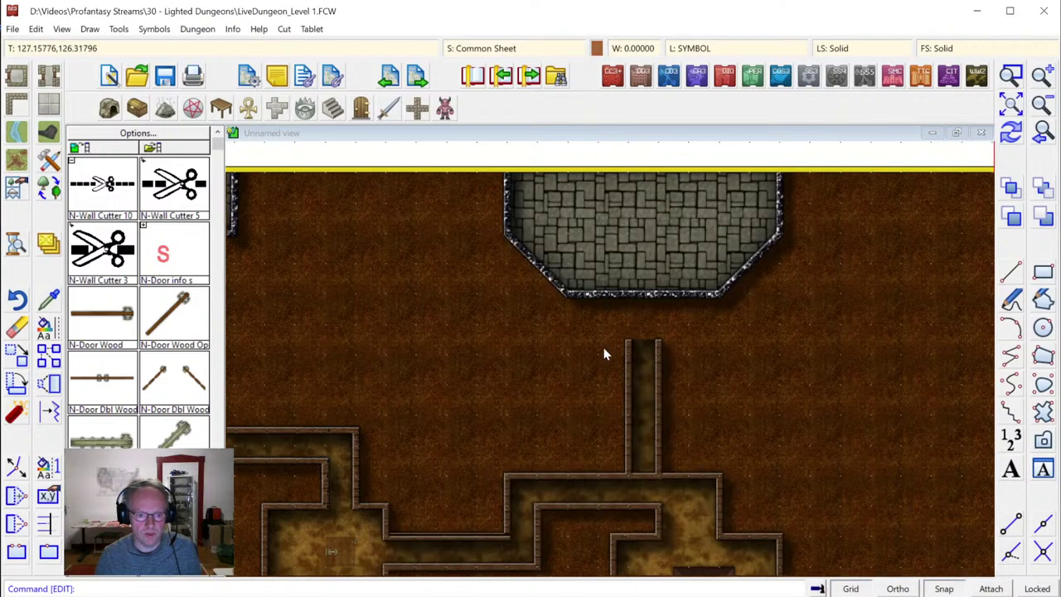
Review the symbol settings of N-Wall Cutter 10 in the Symbol Manager
left_click(154, 29)
left_click(176, 44)
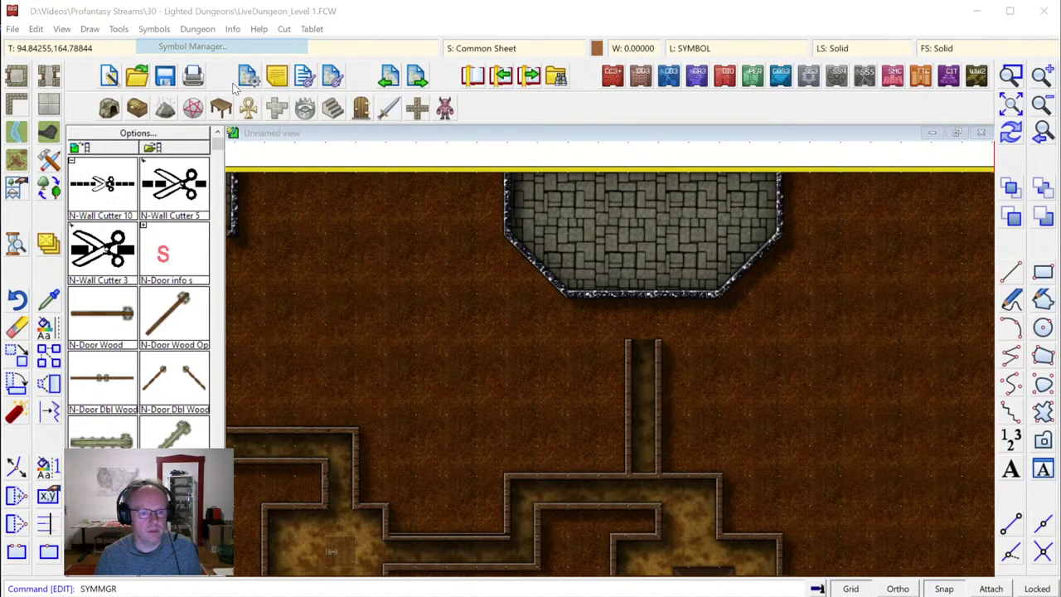
left_click_drag(544, 187, 544, 378)
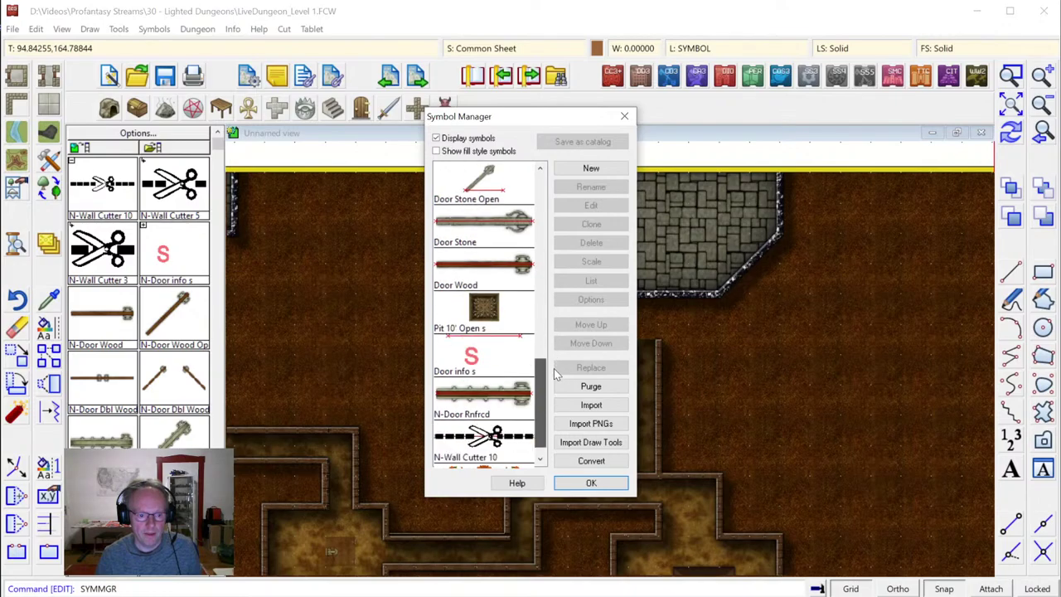
left_click(504, 431)
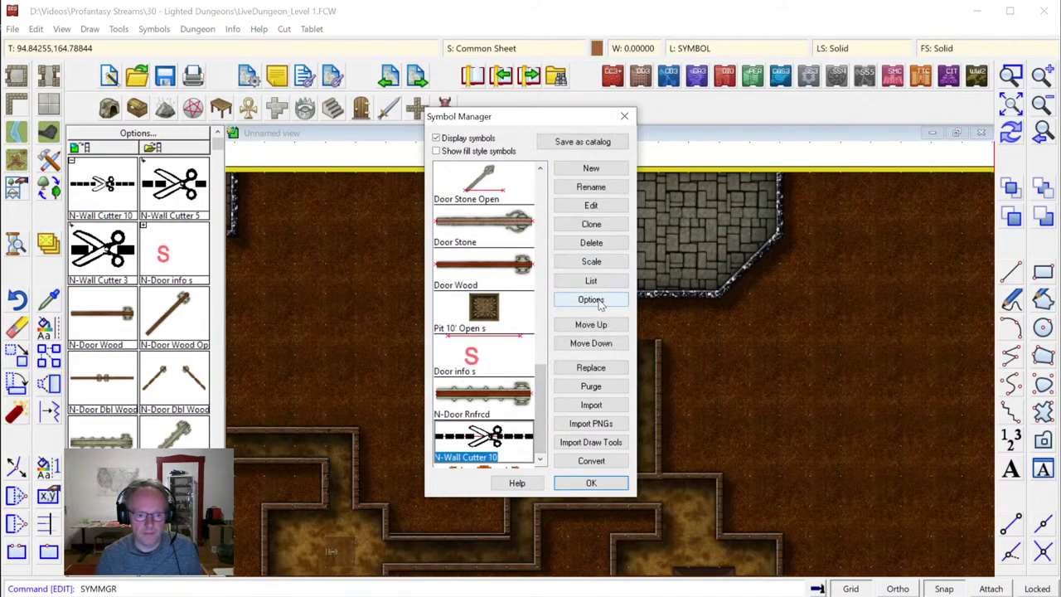
left_click(598, 300)
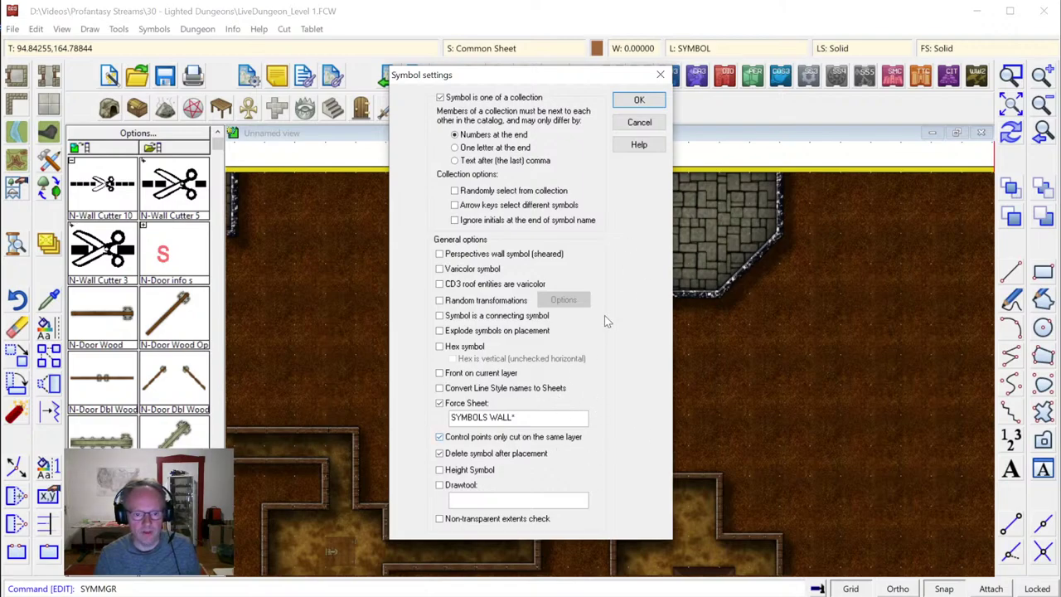
left_click(636, 100)
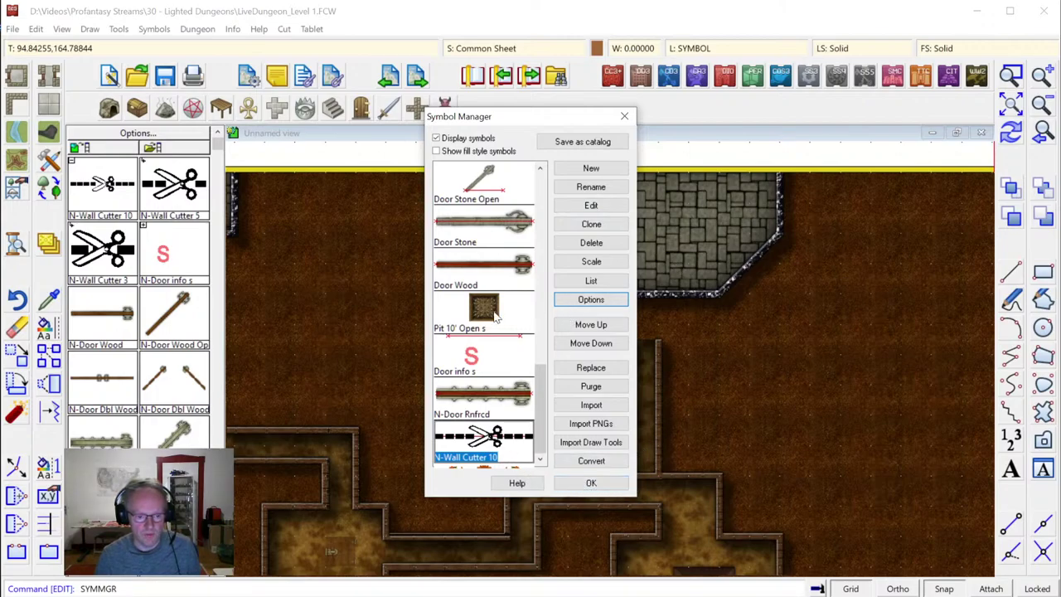
left_click(585, 483)
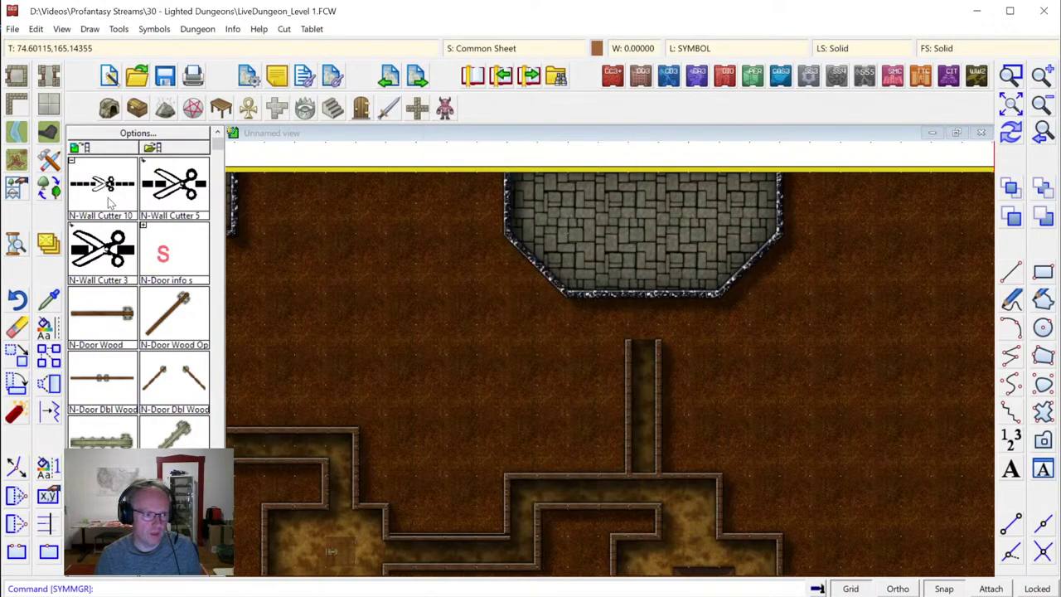
Cut an opening in the stone room's lower wall above the corridor with the N-Wall Cutter 10 symbol
left_click(108, 202)
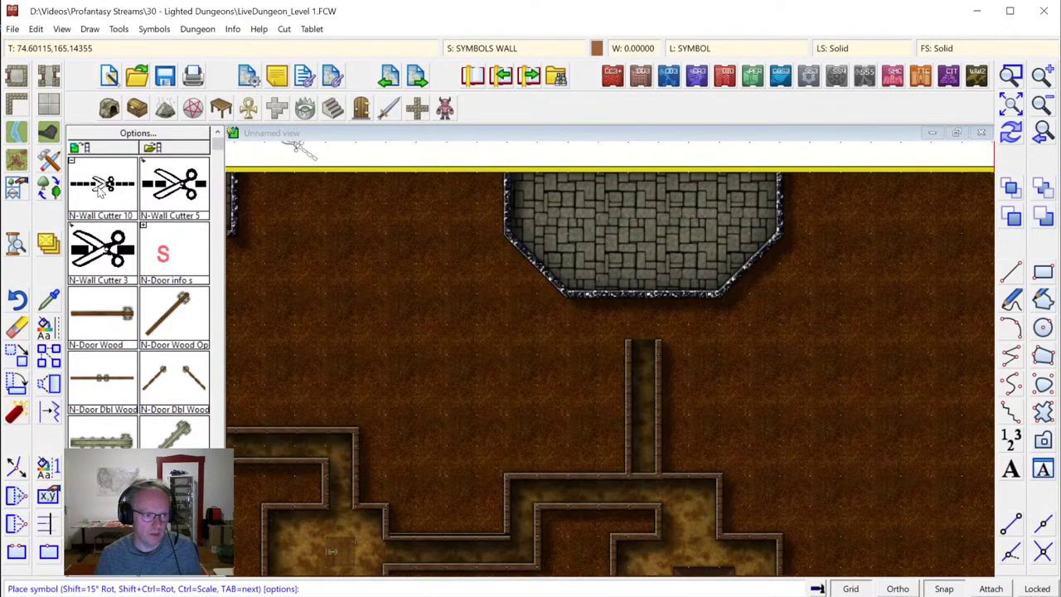
left_click(643, 294)
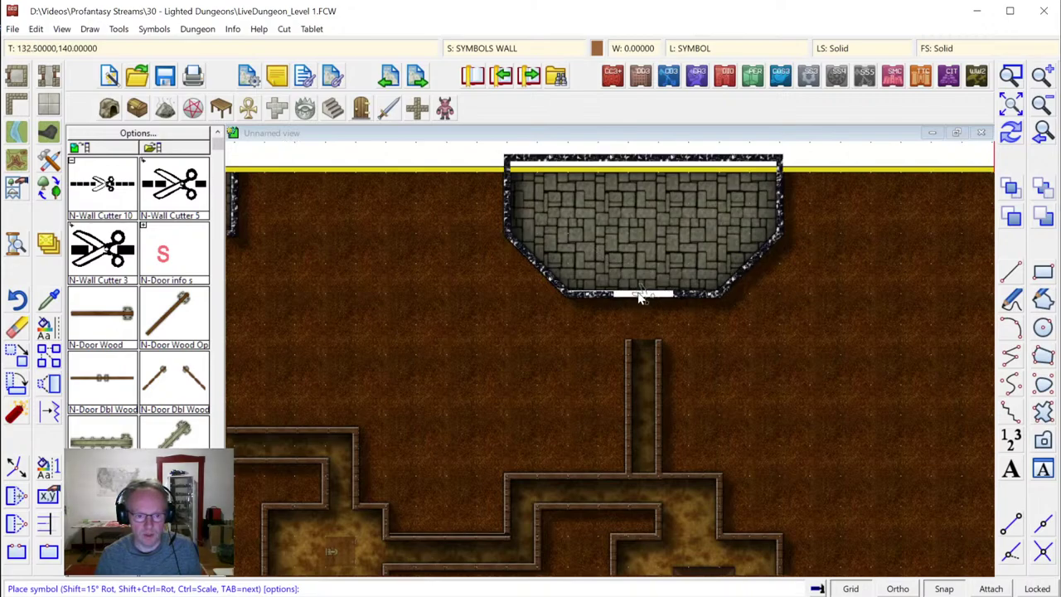
left_click(1009, 131)
right_click(756, 287)
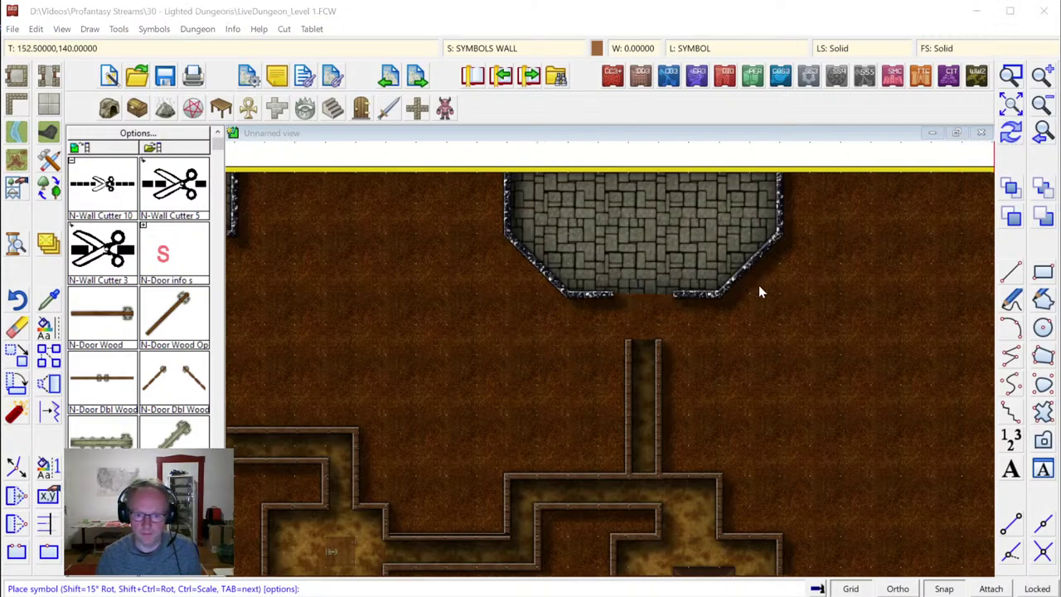
left_click(587, 267)
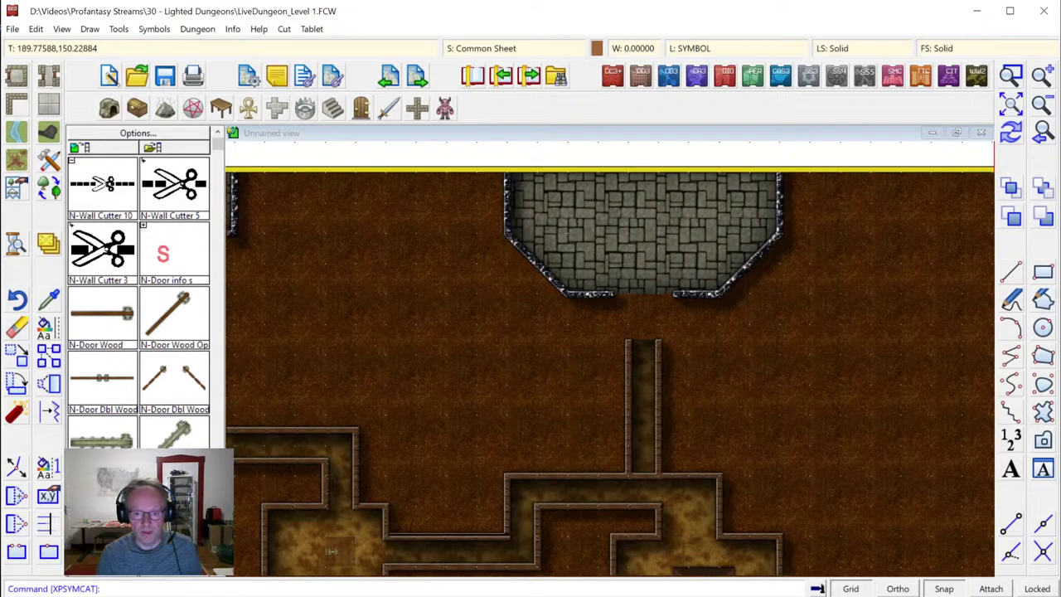
Draw a tapering Dirt Brown 4 floor polygon joining the room's wall opening to the top of the corridor
left_click(1014, 78)
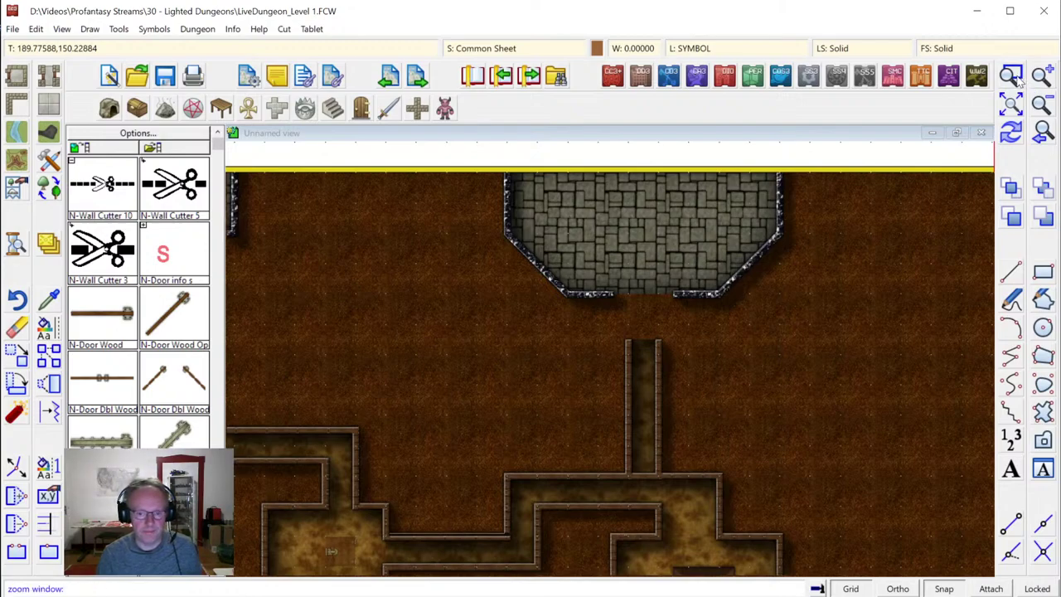
left_click(560, 284)
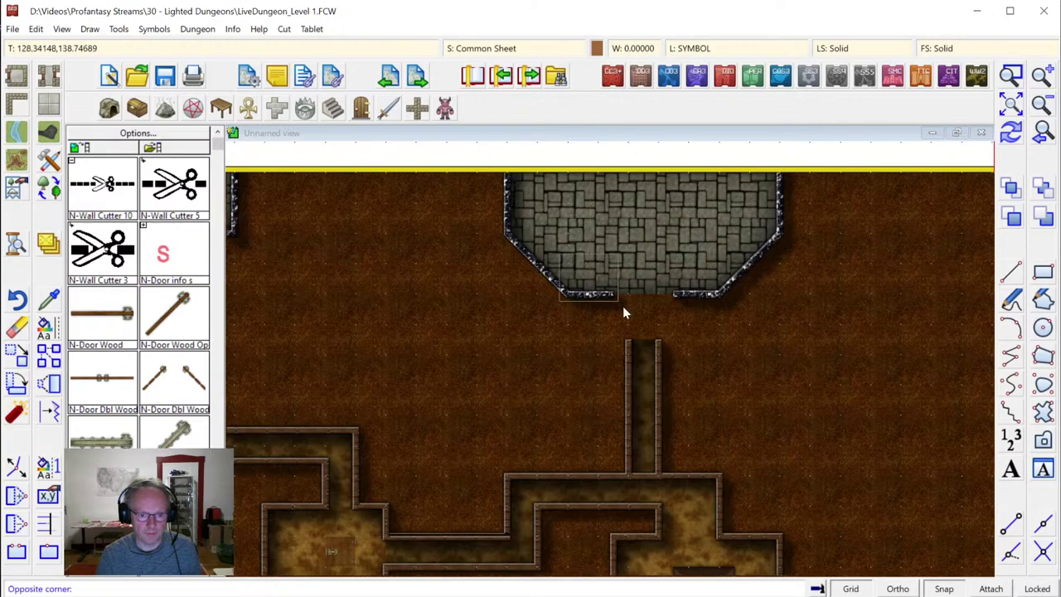
left_click(722, 388)
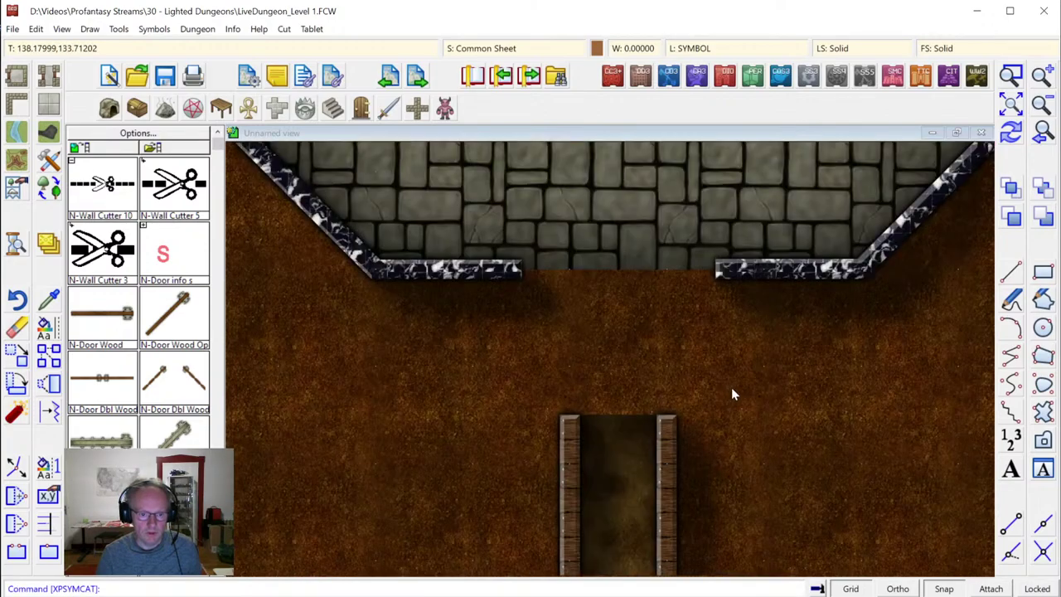
left_click(55, 111)
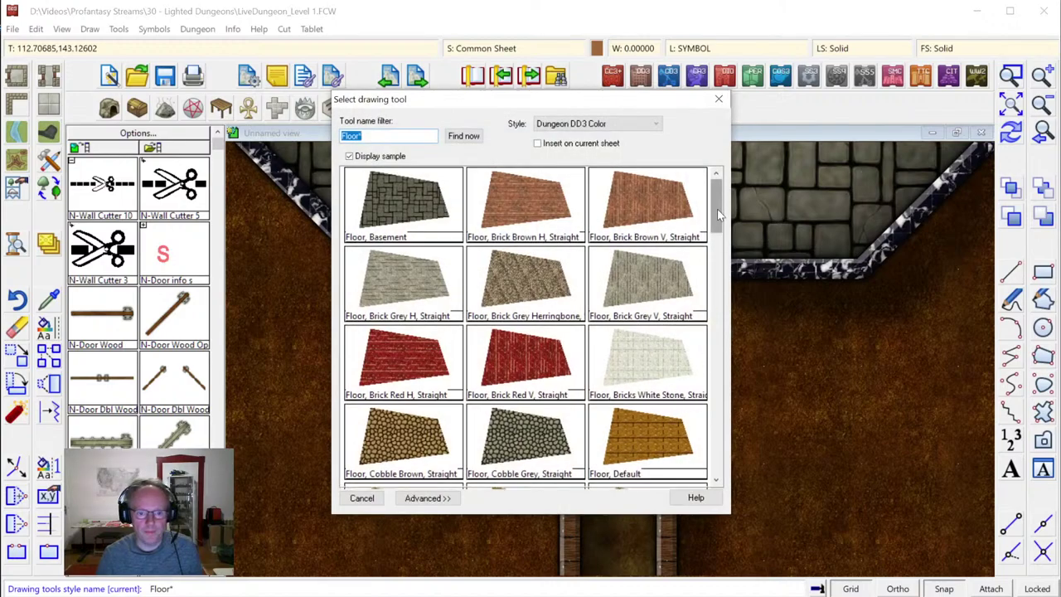
left_click_drag(719, 209, 713, 252)
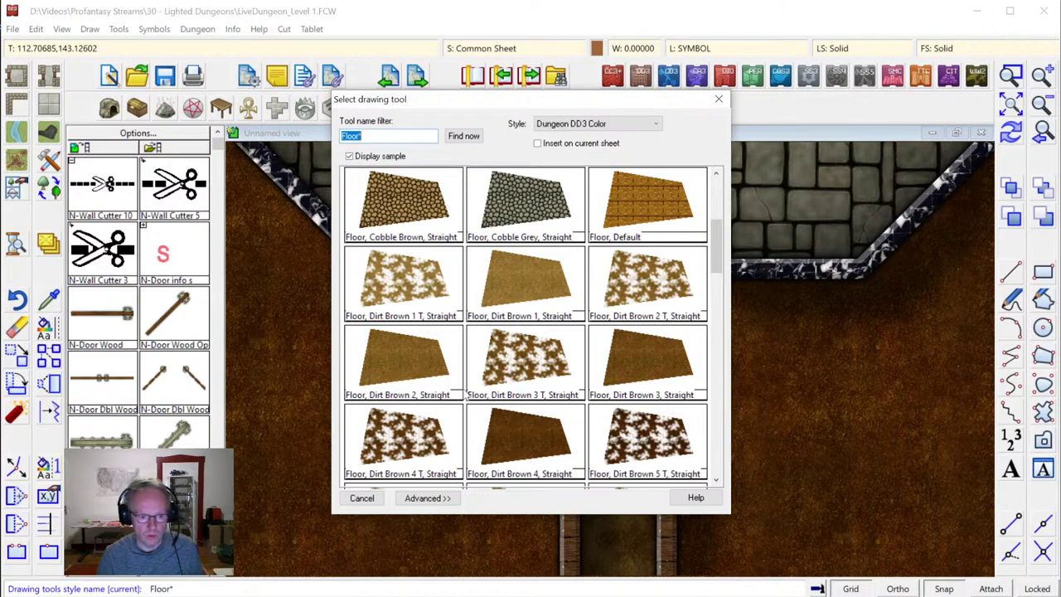
left_click(514, 426)
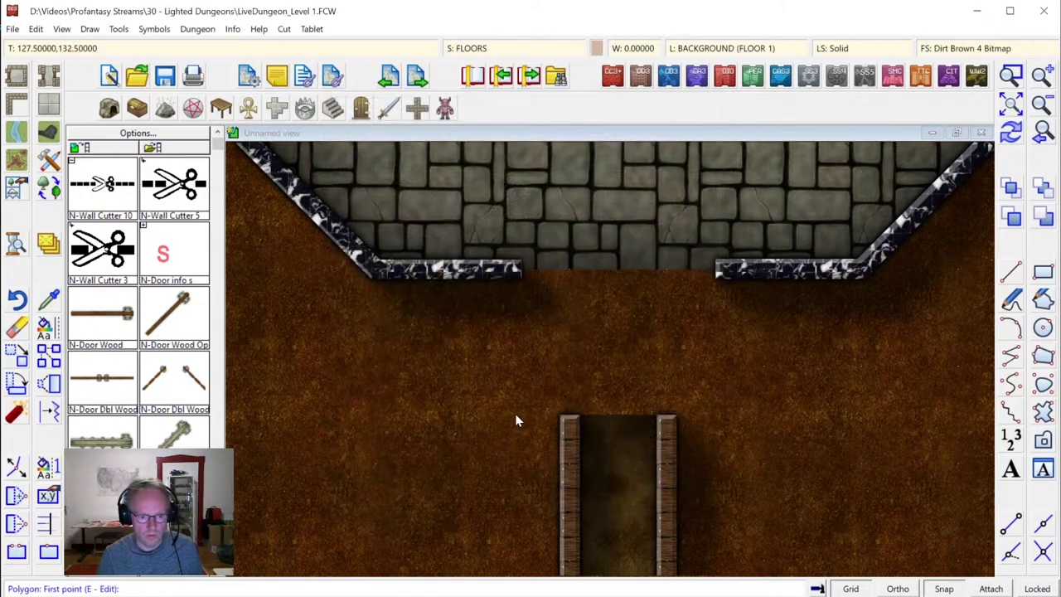
left_click(524, 276)
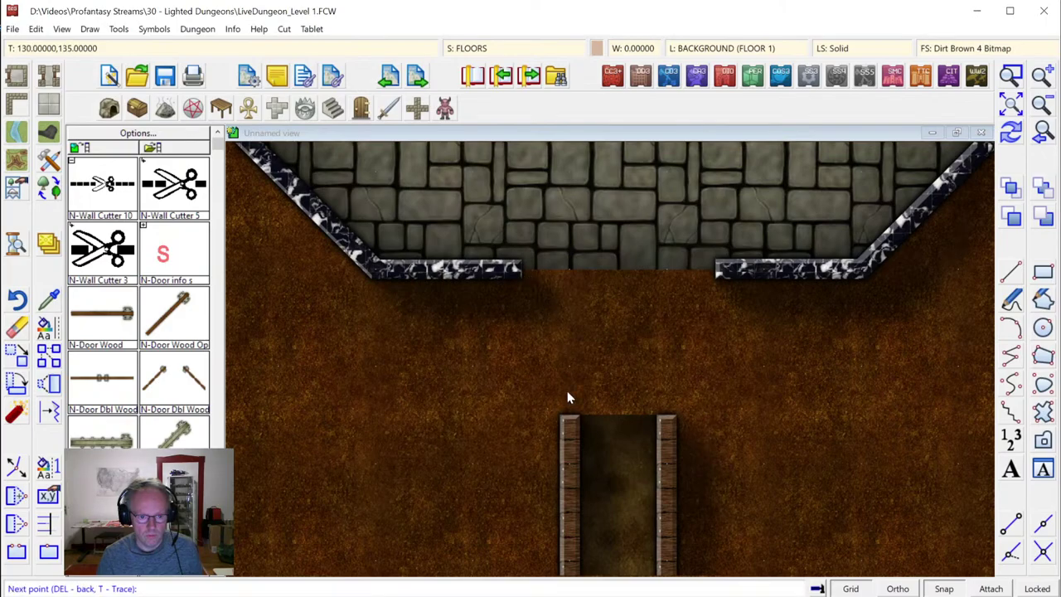
left_click(668, 413)
left_click(728, 273)
right_click(728, 273)
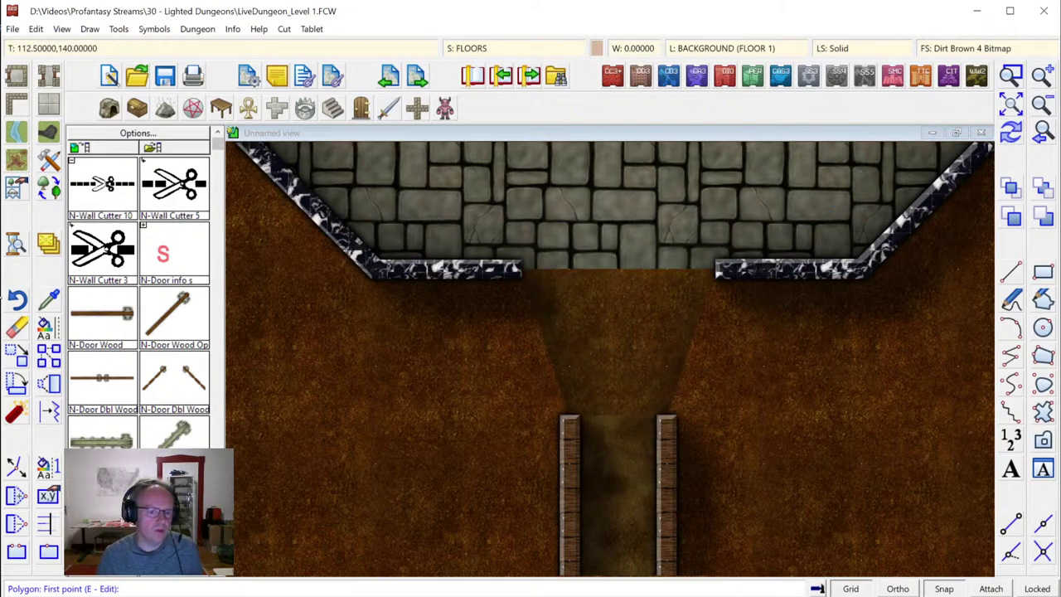
Draw a Dirt Brown 1 T floor polygon over the connecting passage, spilling irregularly through the opening onto the room's stone floor
left_click(49, 103)
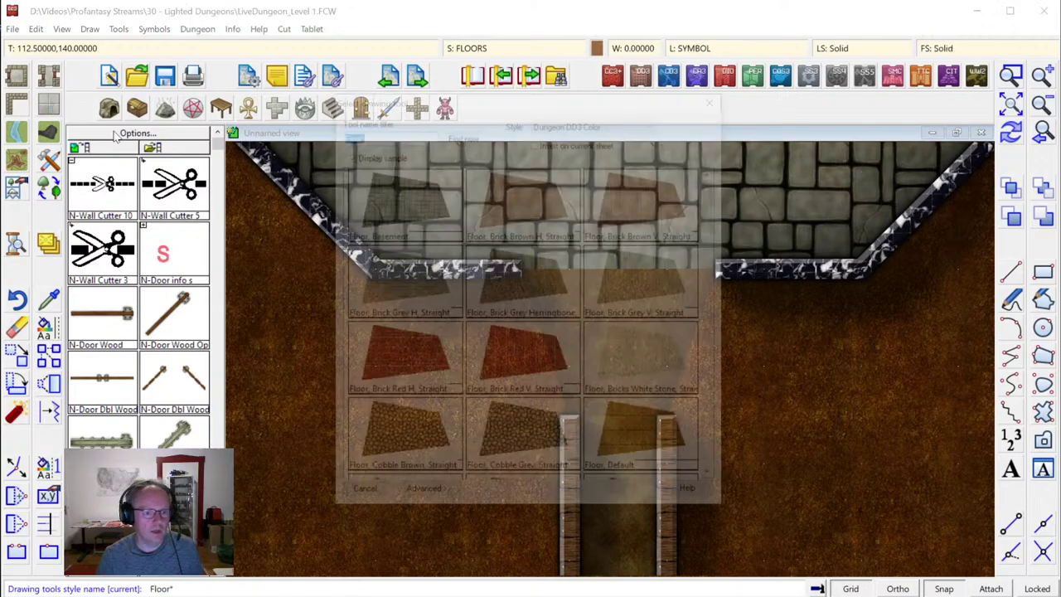
left_click_drag(714, 183, 705, 265)
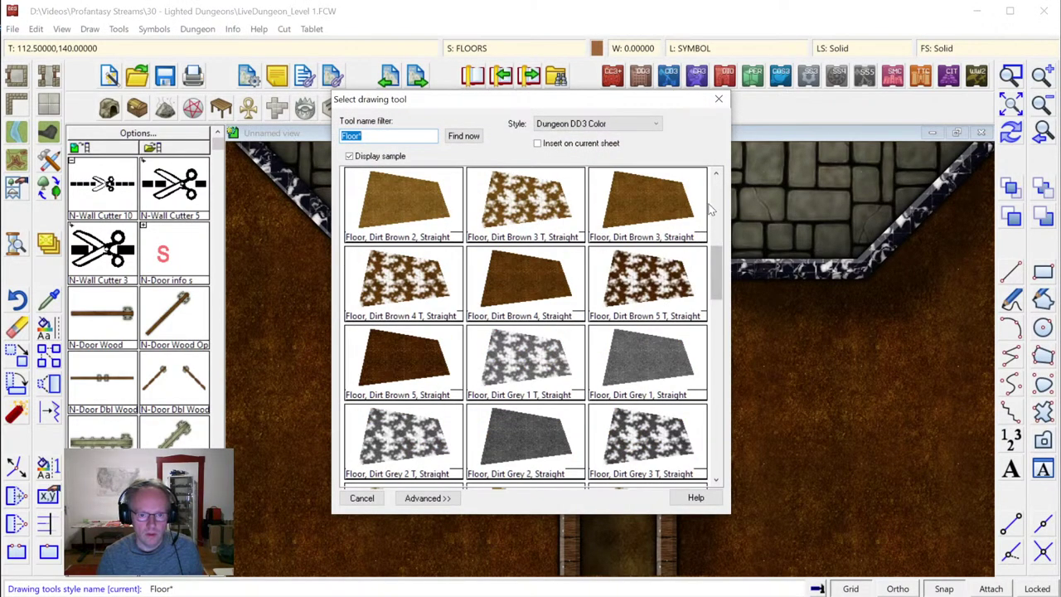
left_click(715, 175)
left_click(716, 175)
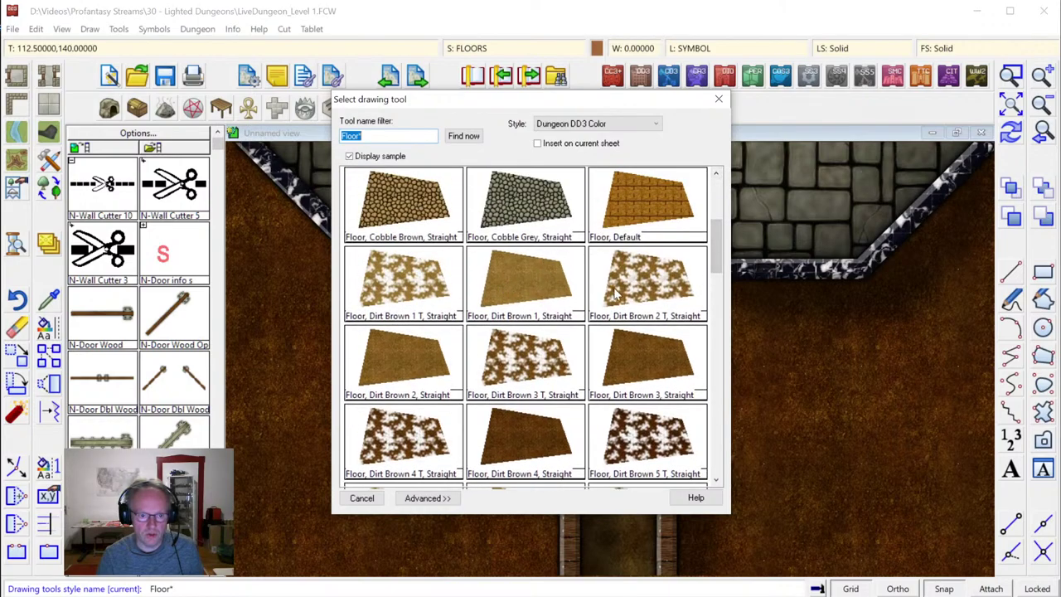
double_click(394, 290)
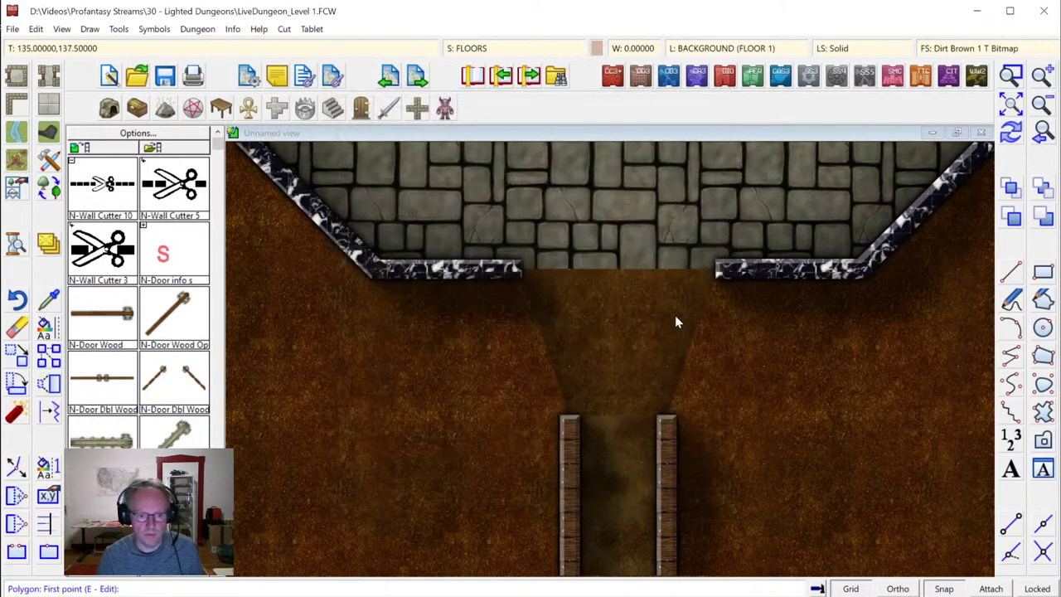
left_click(564, 421)
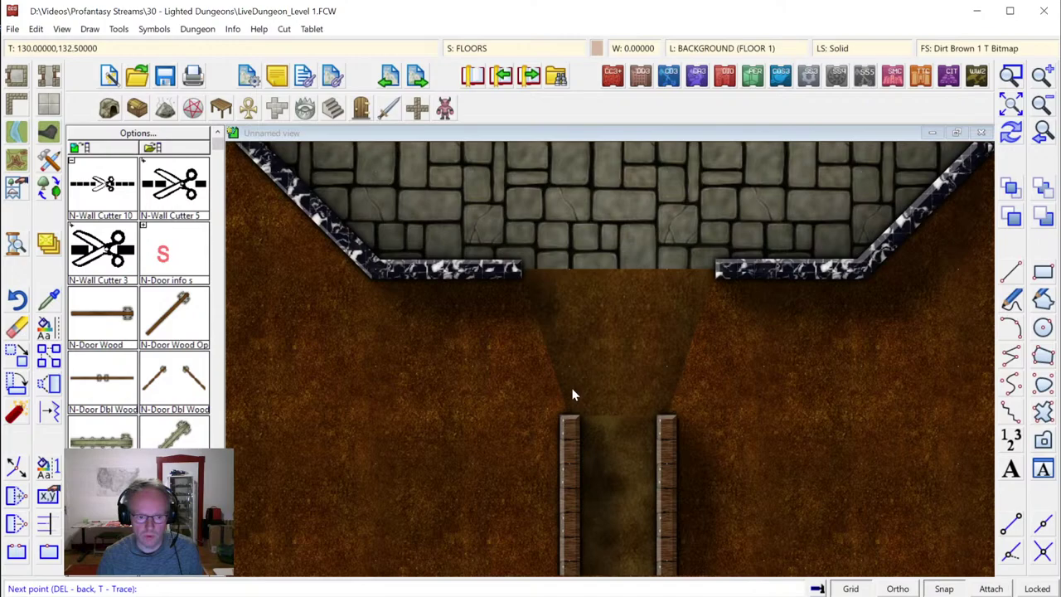
left_click(521, 271)
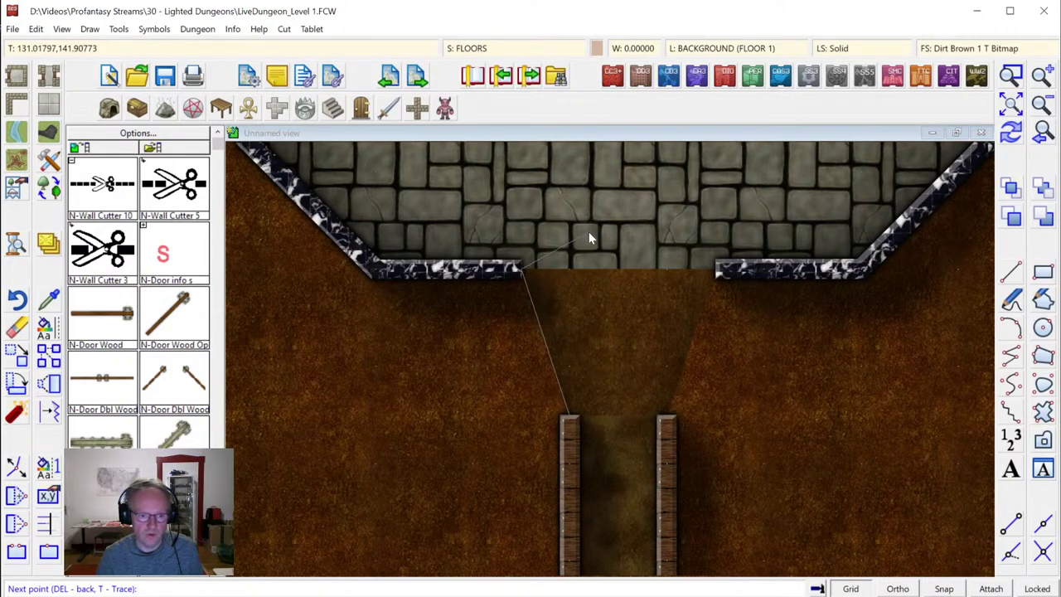
left_click(507, 214)
left_click(571, 175)
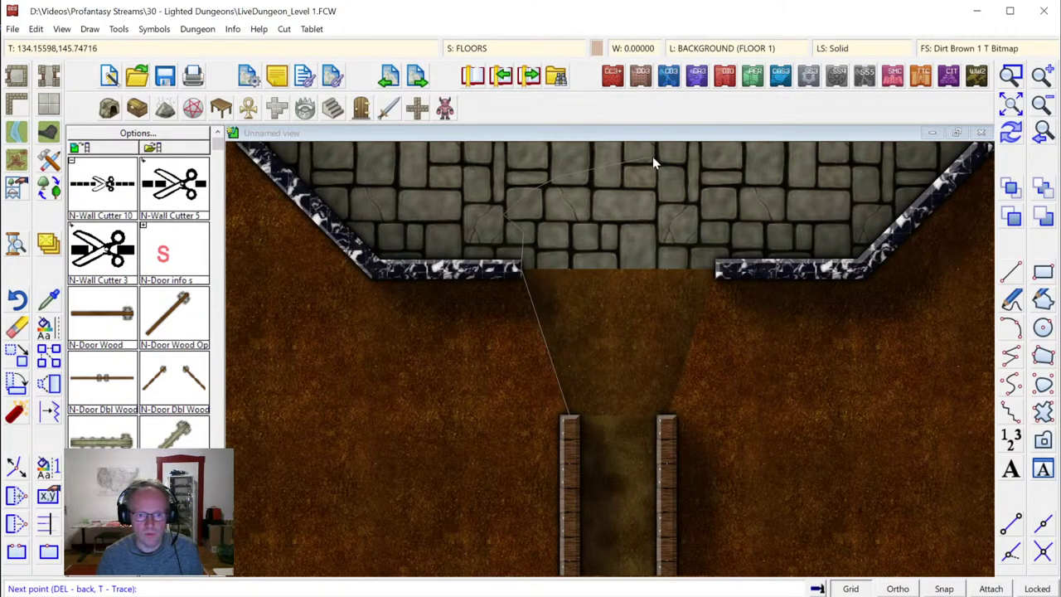
left_click(684, 165)
left_click(702, 220)
left_click(728, 272)
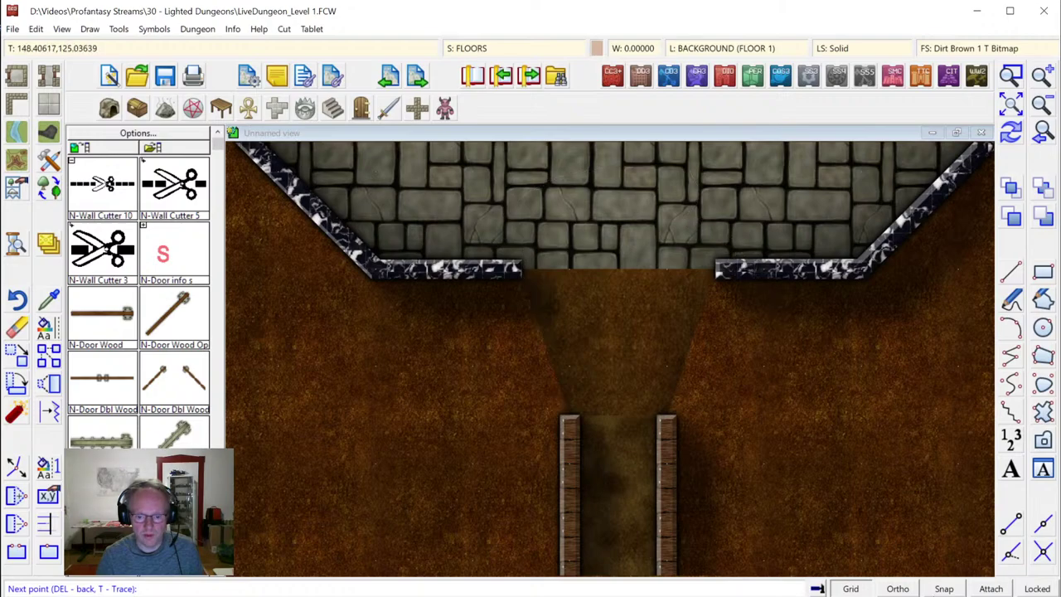
left_click(722, 276)
left_click(670, 422)
right_click(671, 422)
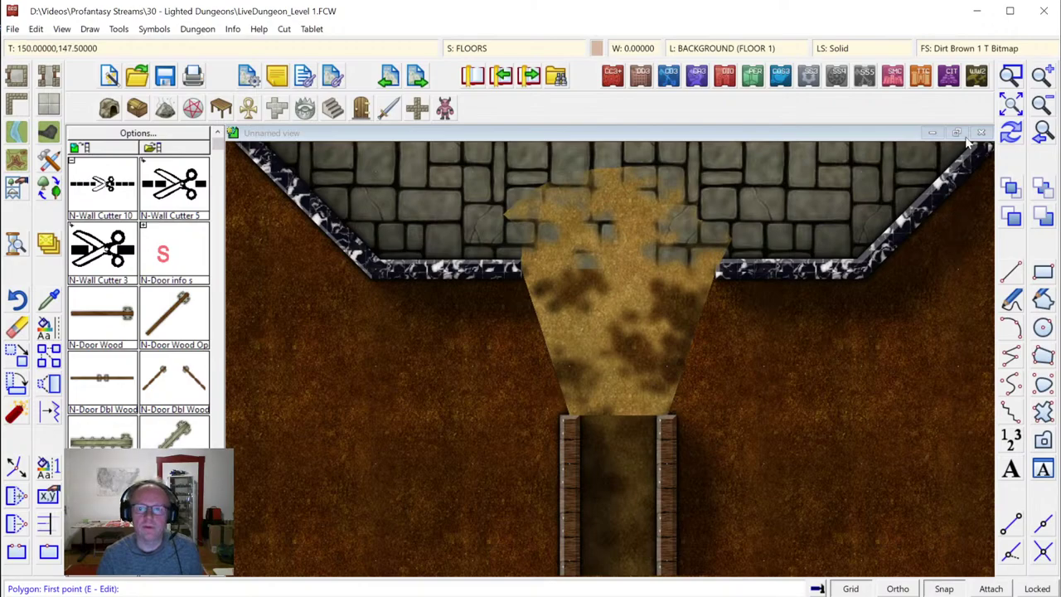
left_click(1019, 135)
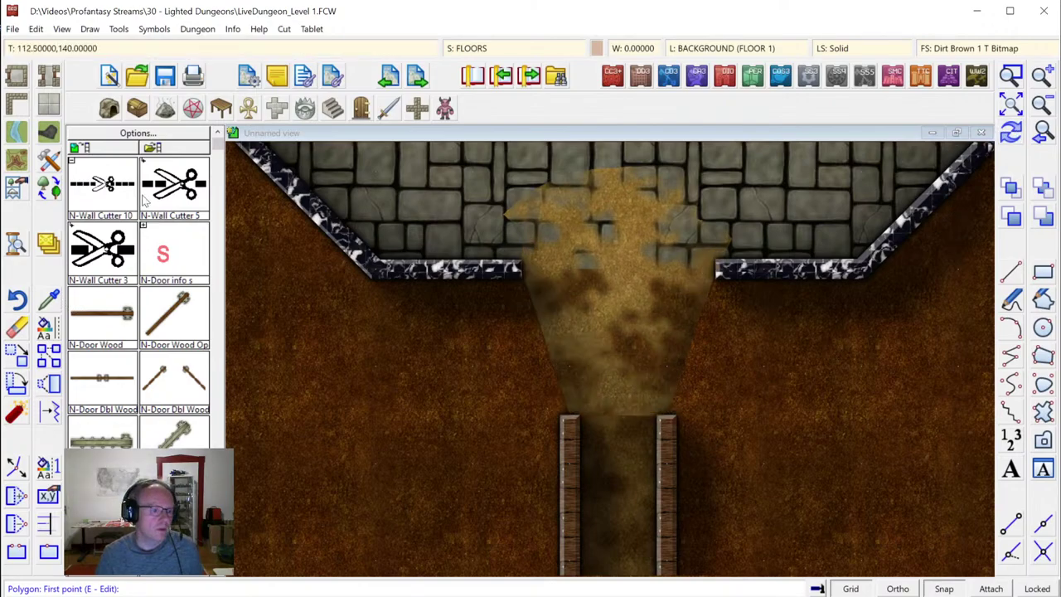
Place large brown rocks and two collapsed rock piles around the dirt passage between the stone room's wall opening and the corridor
left_click(109, 110)
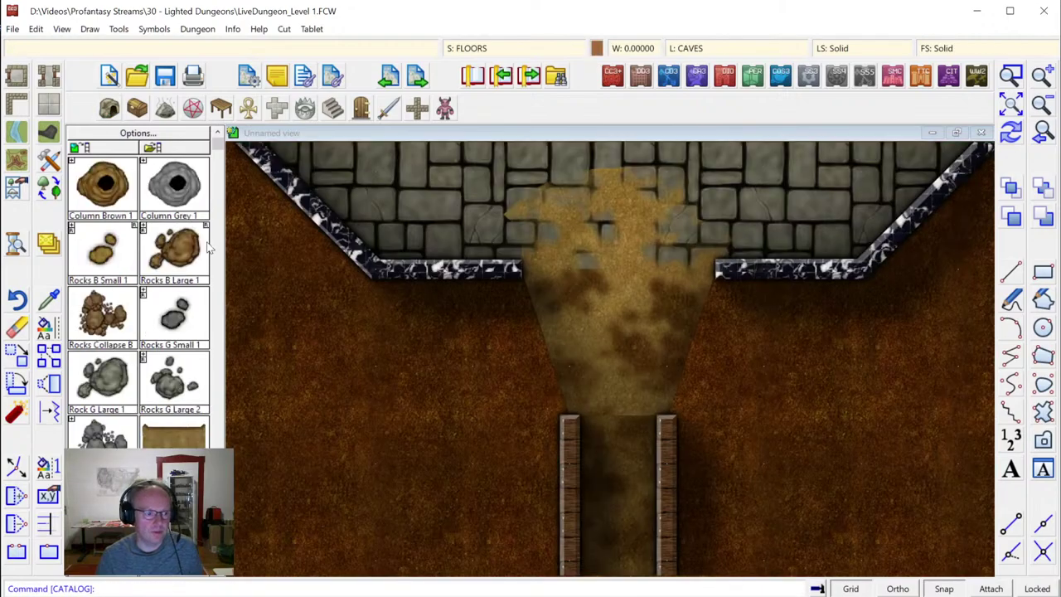
left_click(188, 250)
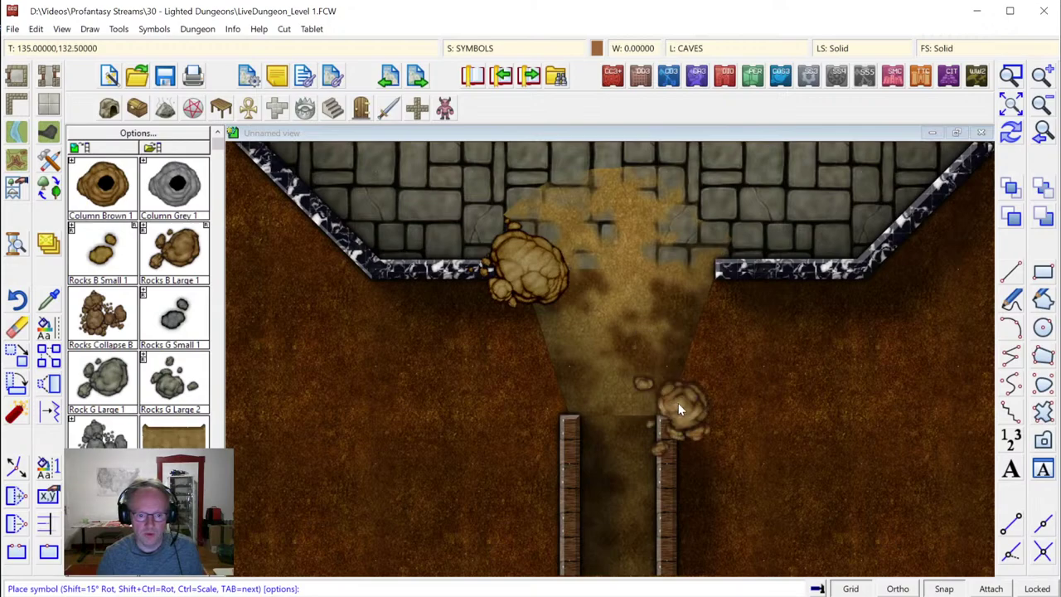
left_click(678, 403)
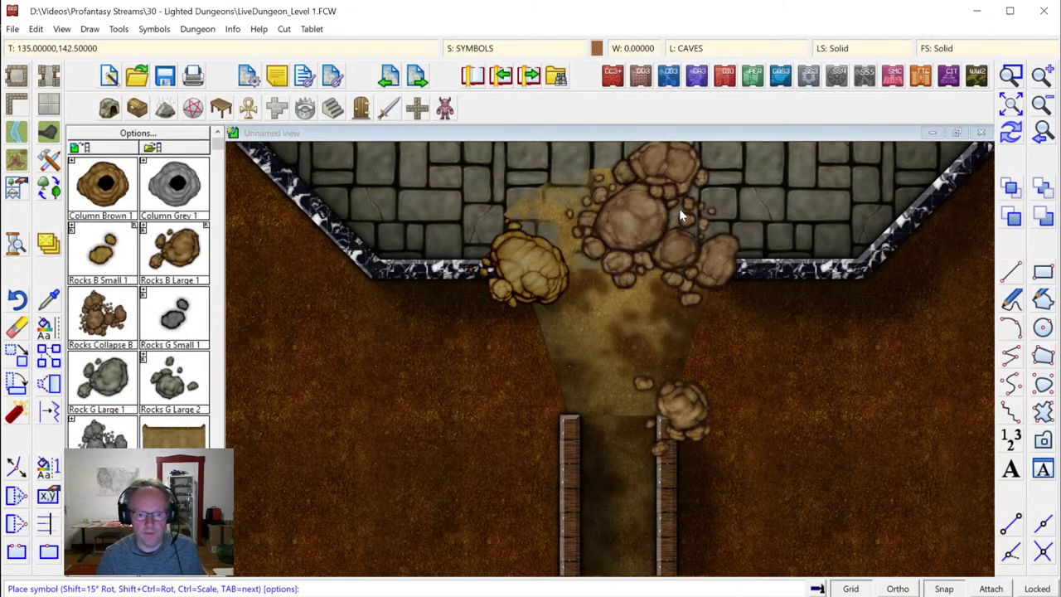
left_click(679, 208)
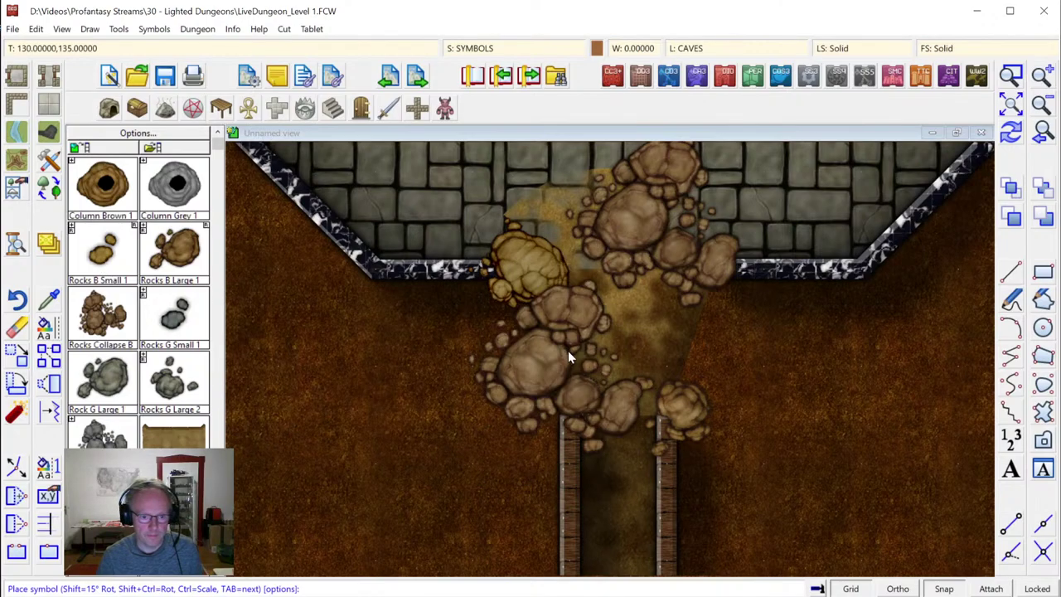
left_click(568, 351)
Scatter Rocks B Small 1 symbols along the passage's right edge, at the corridor mouth and around the wall opening
left_click(103, 253)
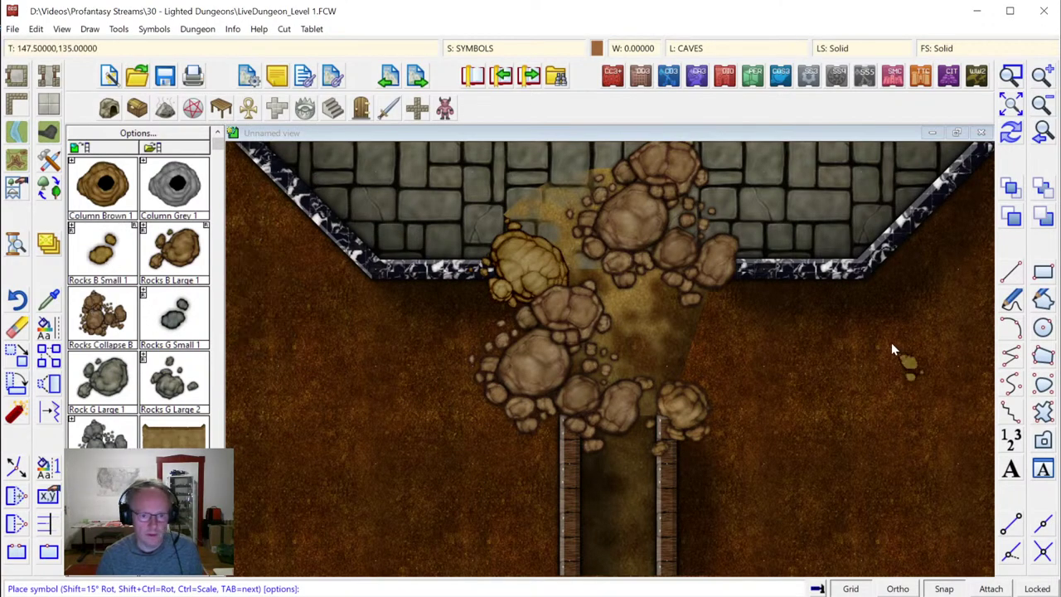
left_click(706, 308)
left_click(704, 340)
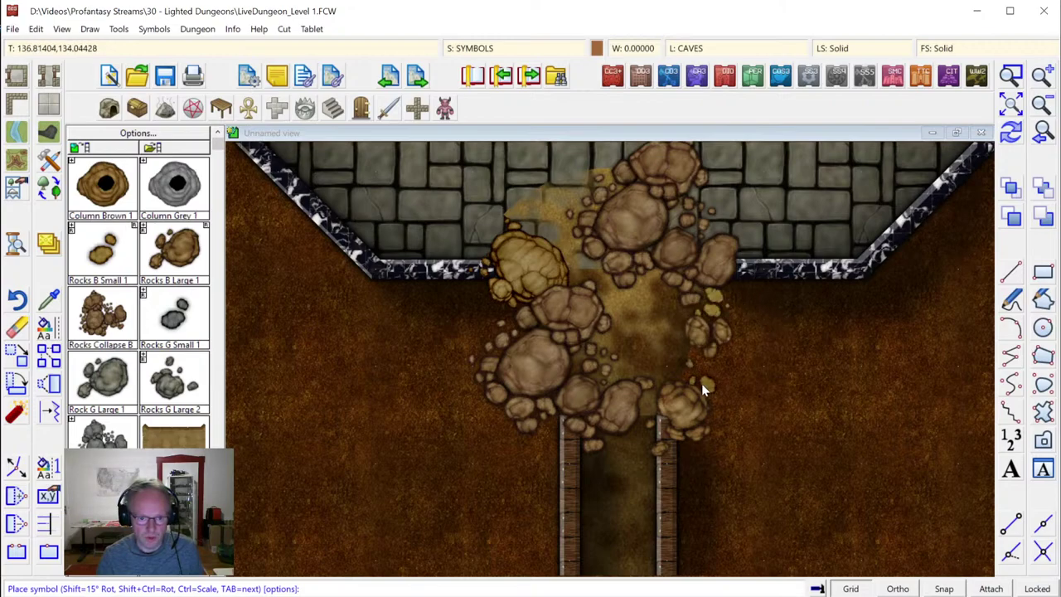
left_click(701, 377)
left_click(718, 393)
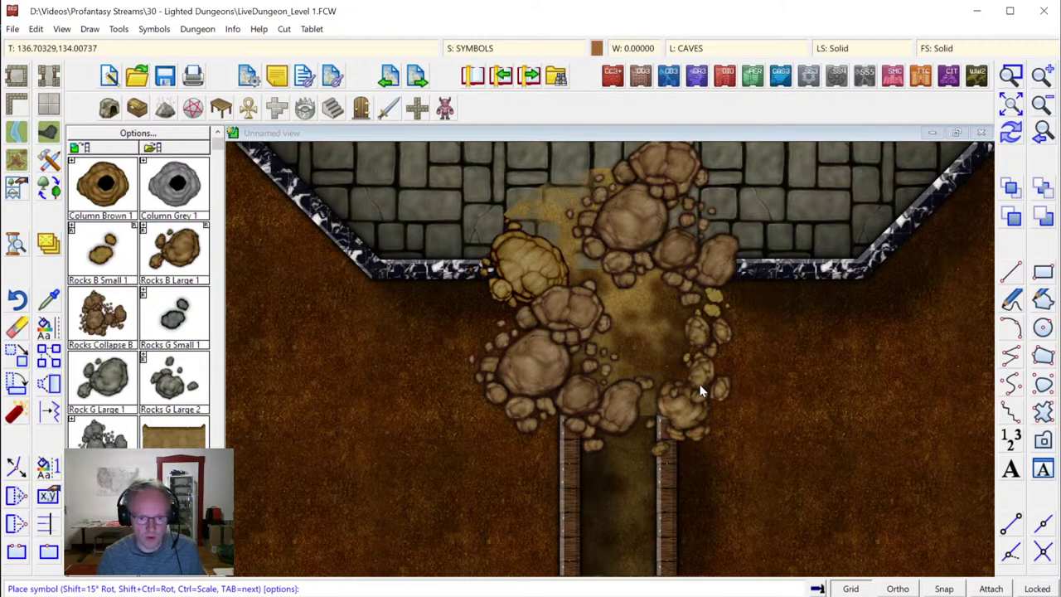
left_click(671, 432)
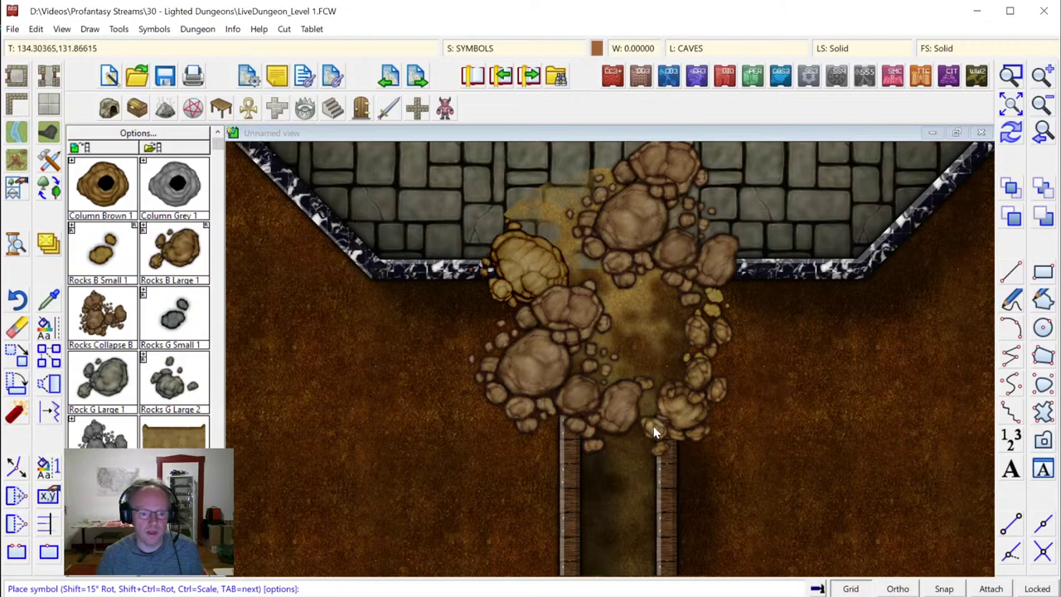
left_click(763, 290)
right_click(655, 288)
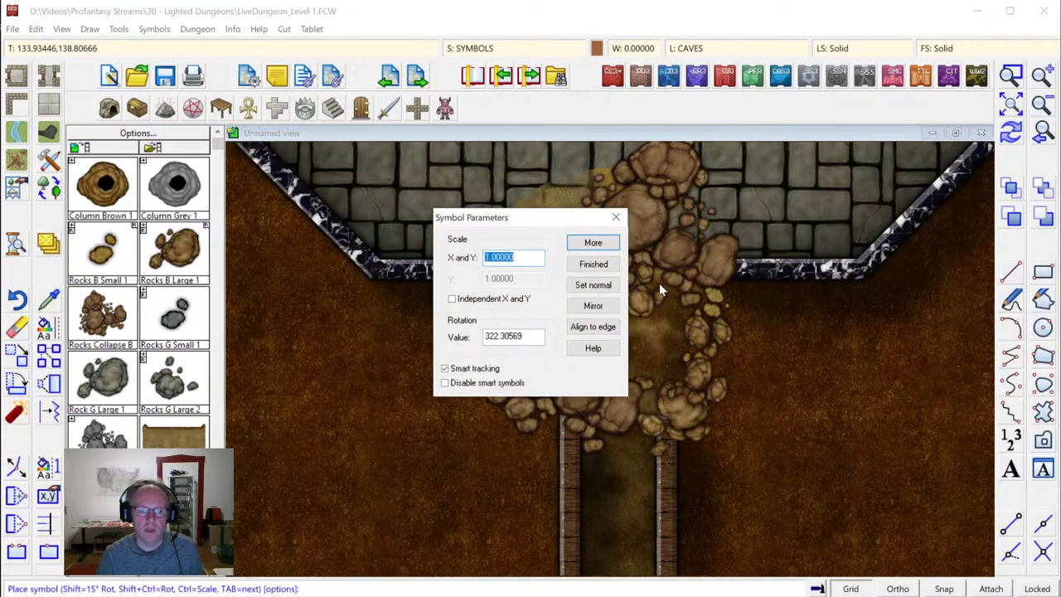
left_click(593, 264)
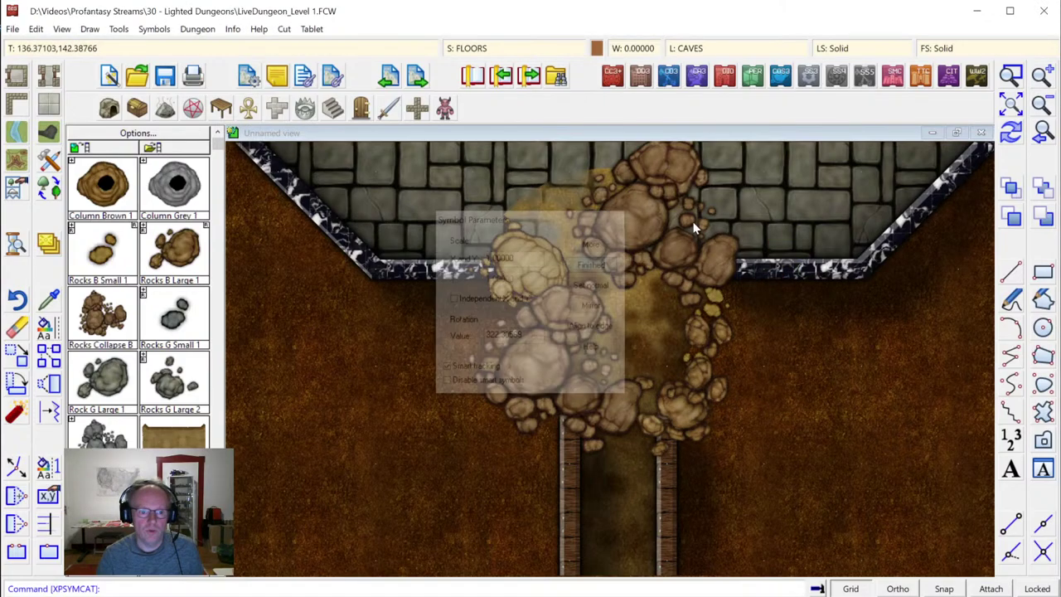
Set up a corridor 10 wide with Flagstone G floor, Tile Marble Black walls 1.0 wide and no end wall
left_click(1042, 135)
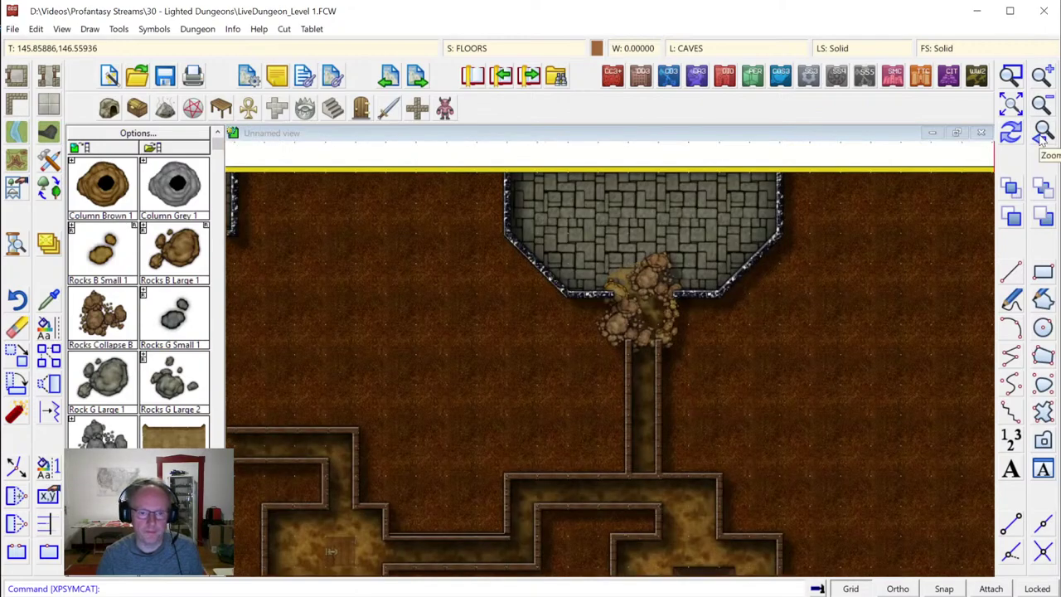
left_click(1013, 103)
left_click(1014, 76)
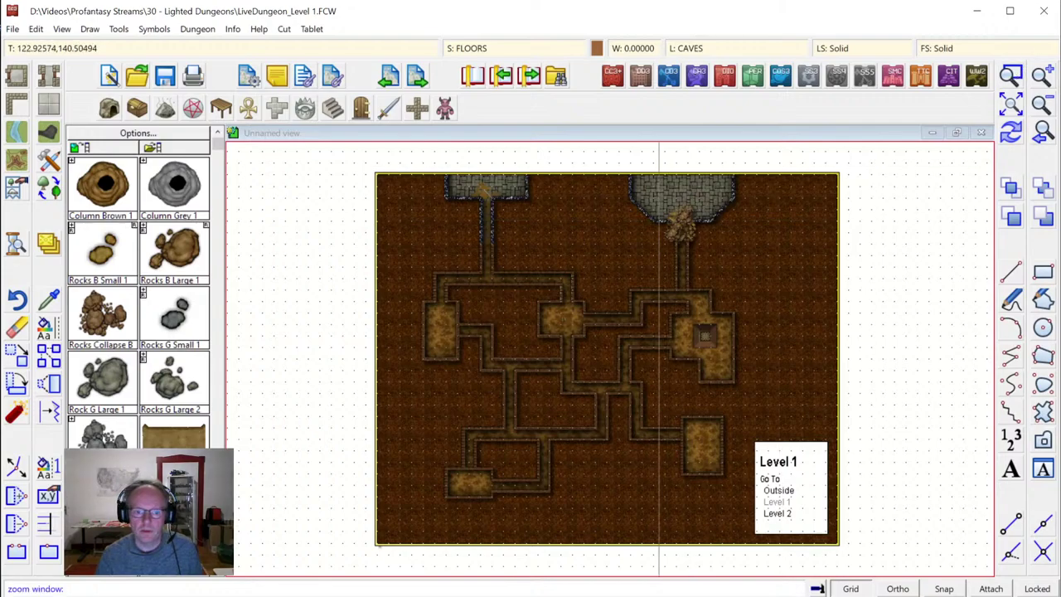
left_click(618, 150)
left_click(854, 353)
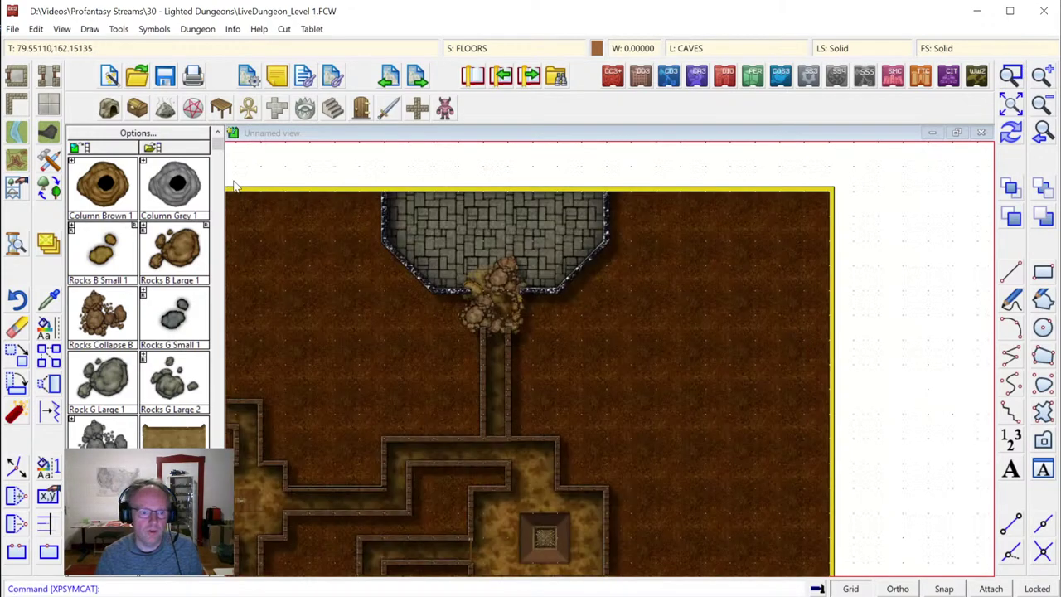
left_click(50, 78)
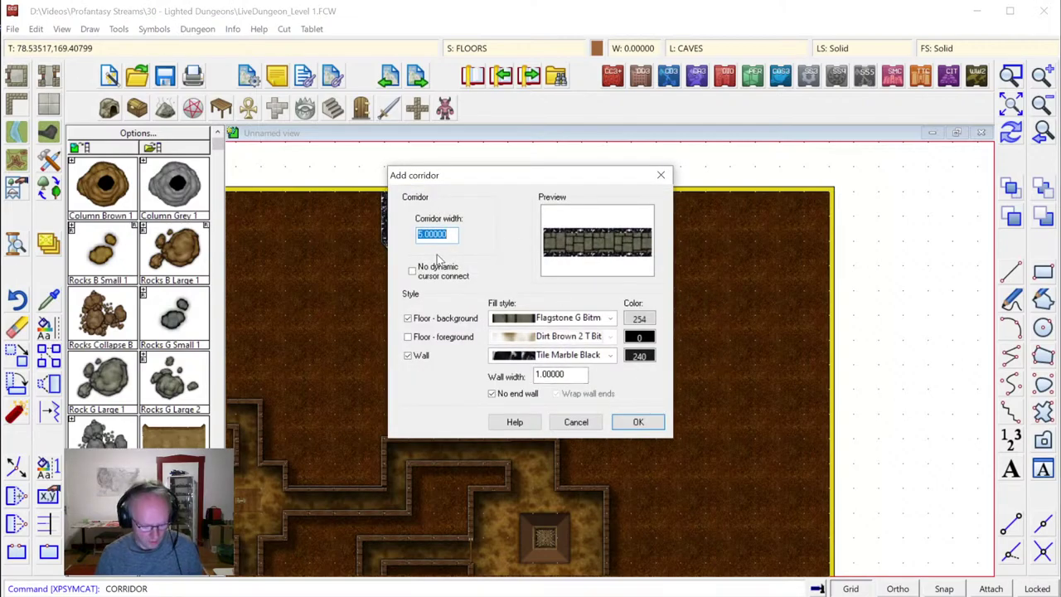
type("10")
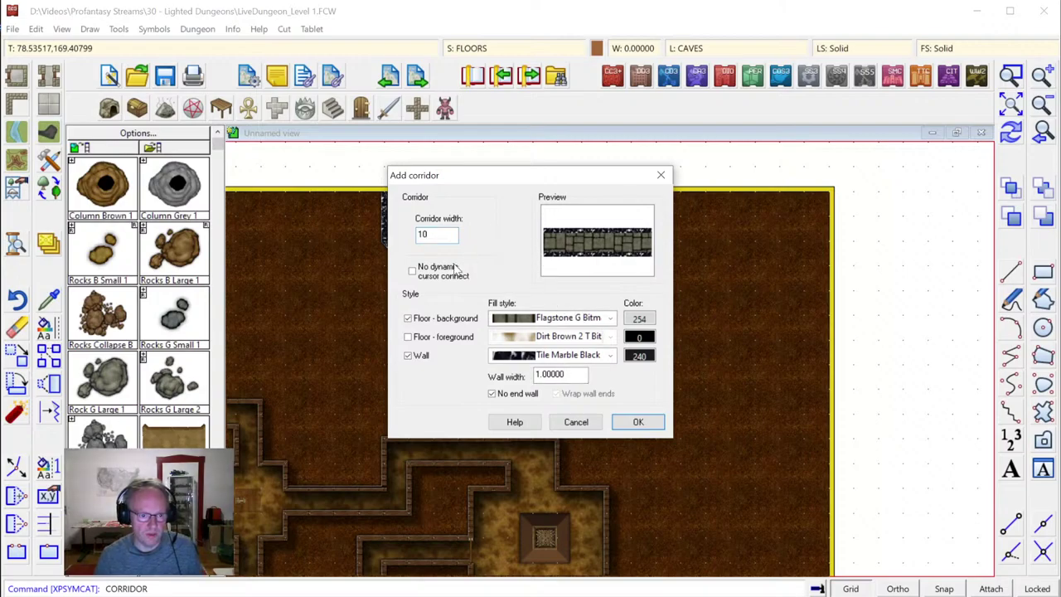
left_click(639, 421)
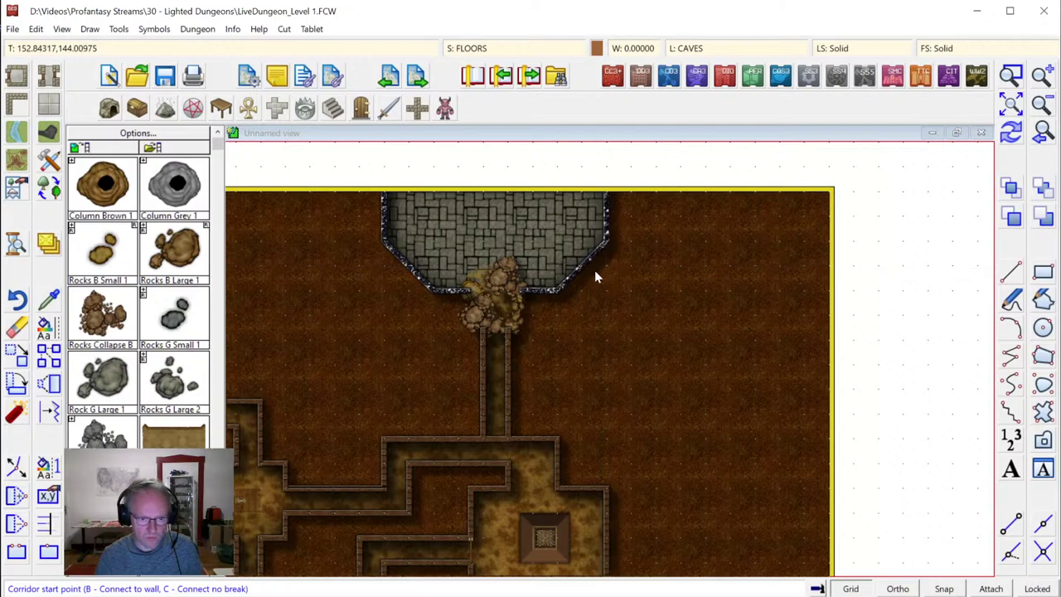
Draw the corridor with snap on, from the stone room's lower-right slanted wall diagonally down toward the map's right edge, then straight down
left_click(597, 273)
left_click(941, 591)
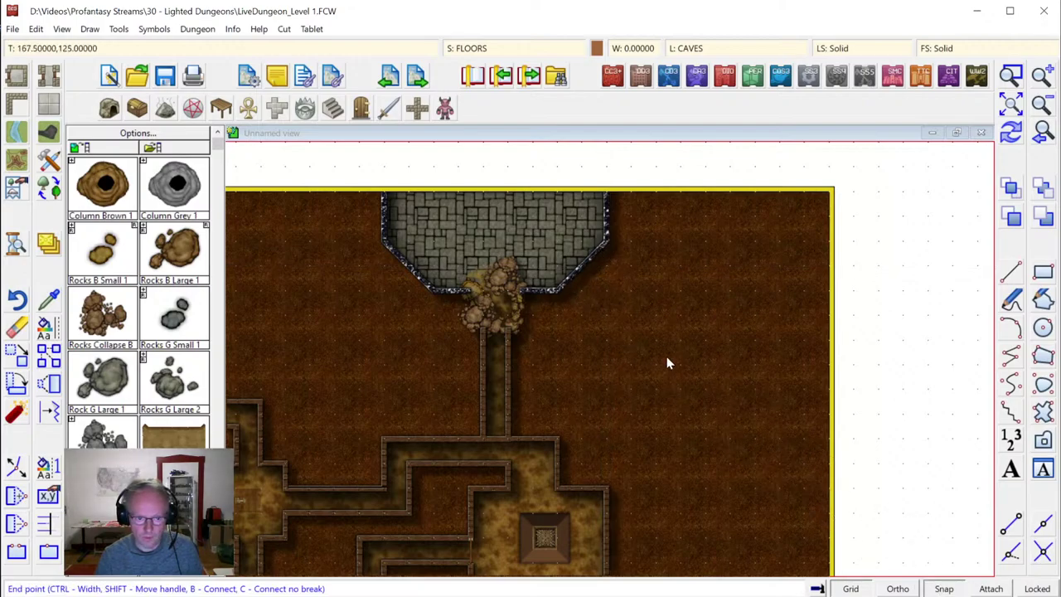
left_click(727, 342)
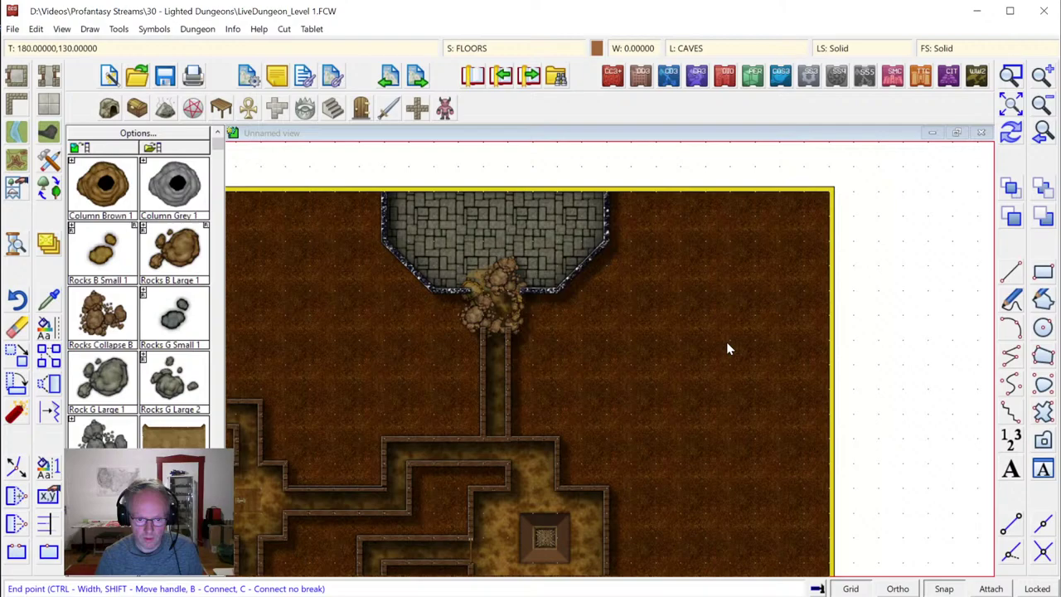
left_click(729, 512)
right_click(754, 477)
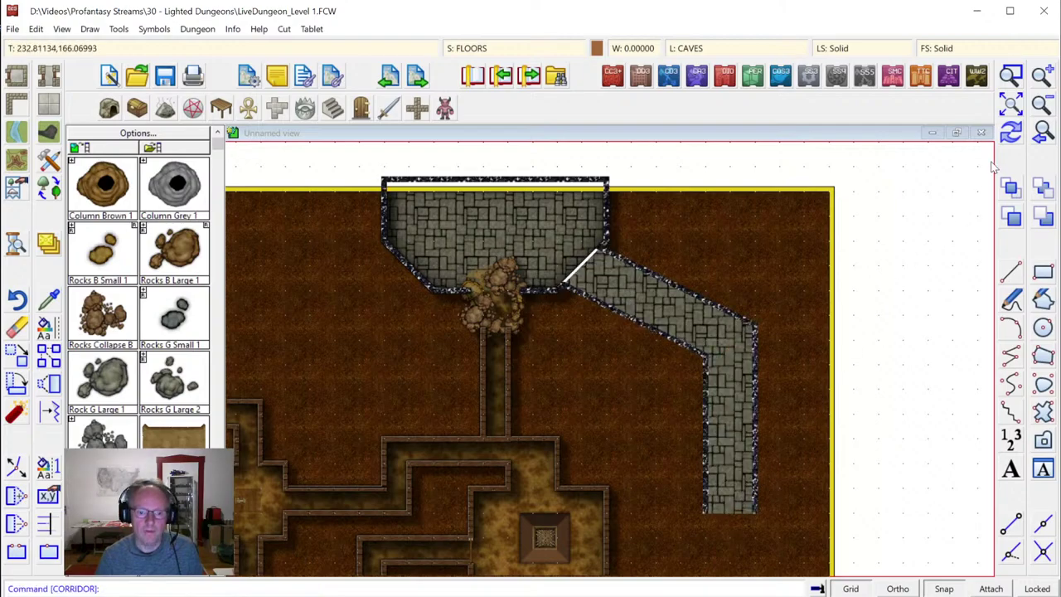
left_click(1012, 133)
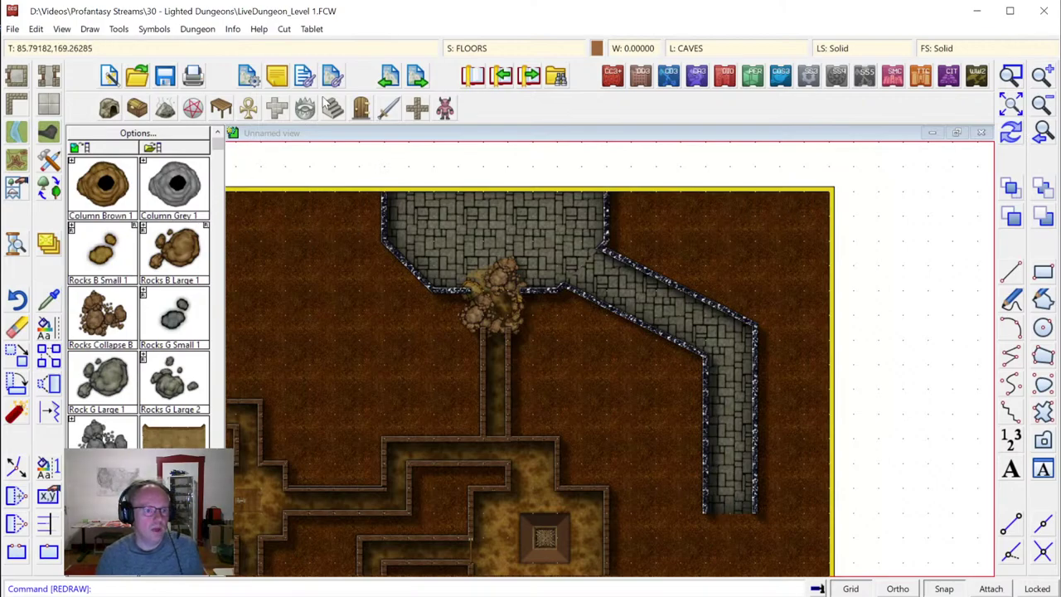
Choose the Stairs 10' Down w symbol and set its color to dark red 161
left_click(332, 107)
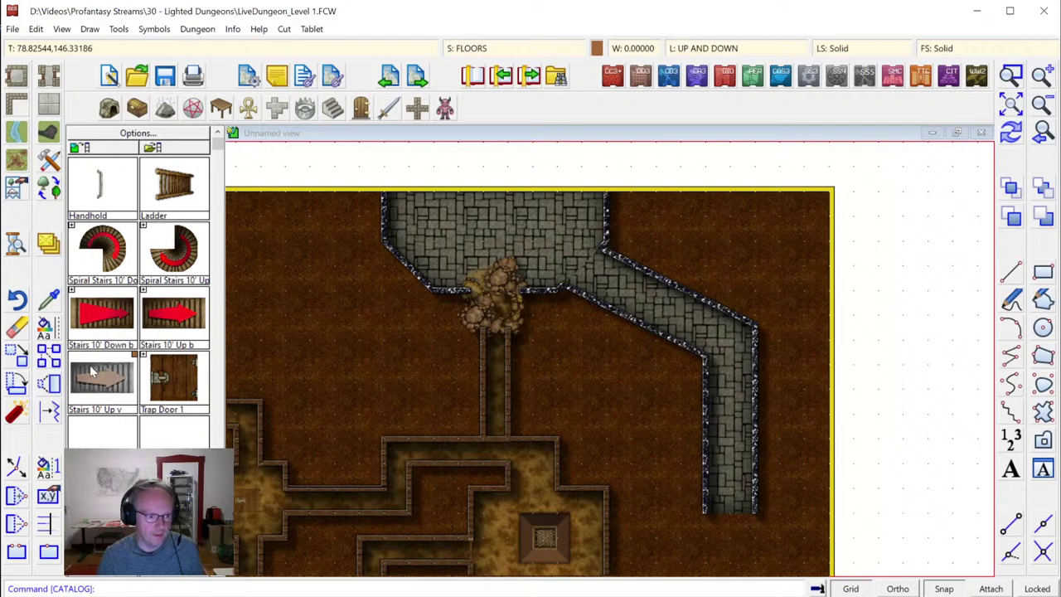
left_click(72, 291)
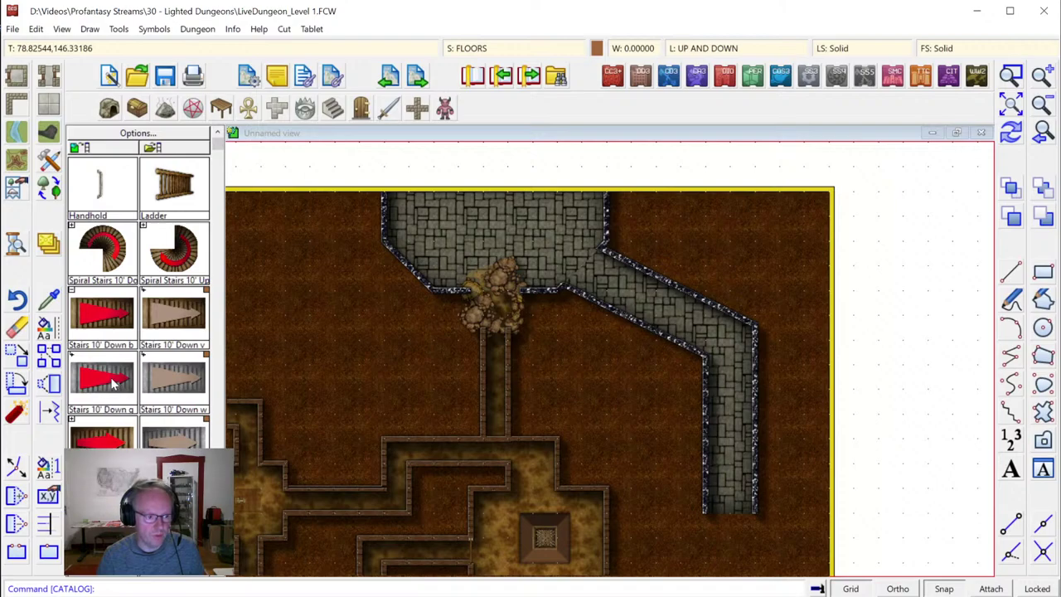
left_click(174, 376)
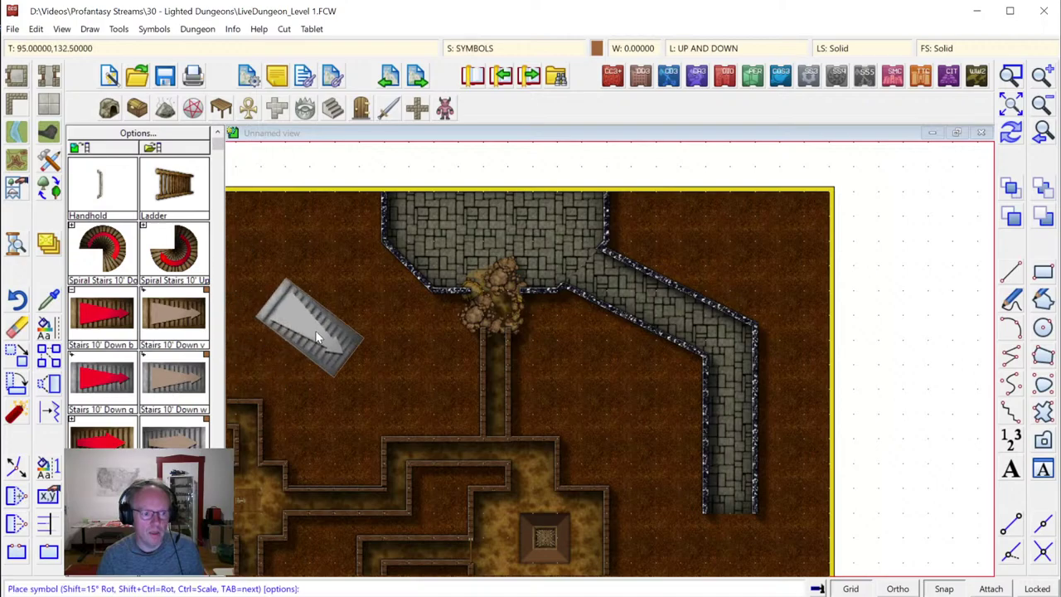
left_click(597, 48)
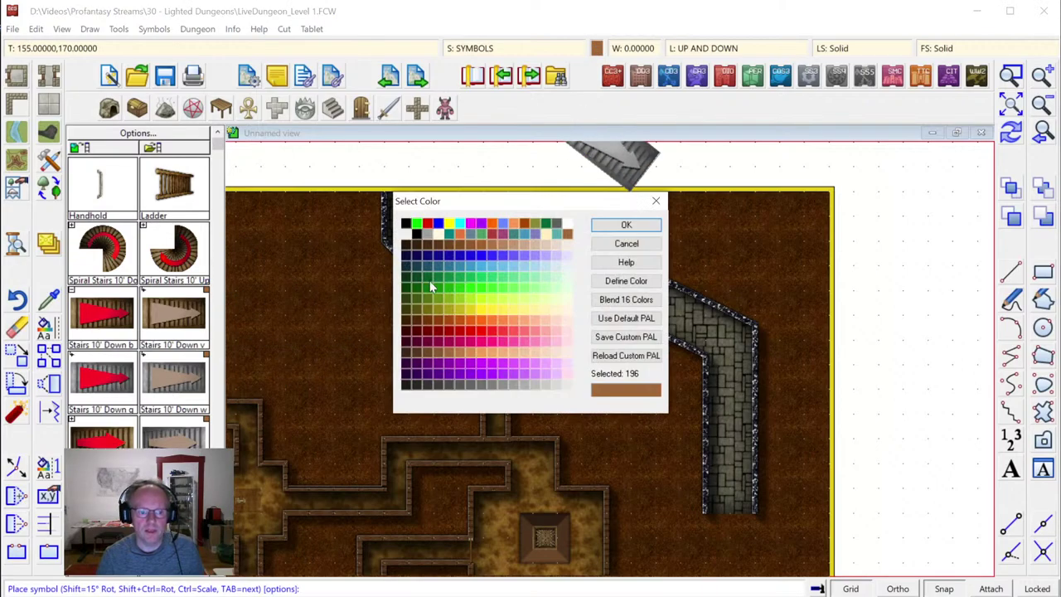
left_click(416, 328)
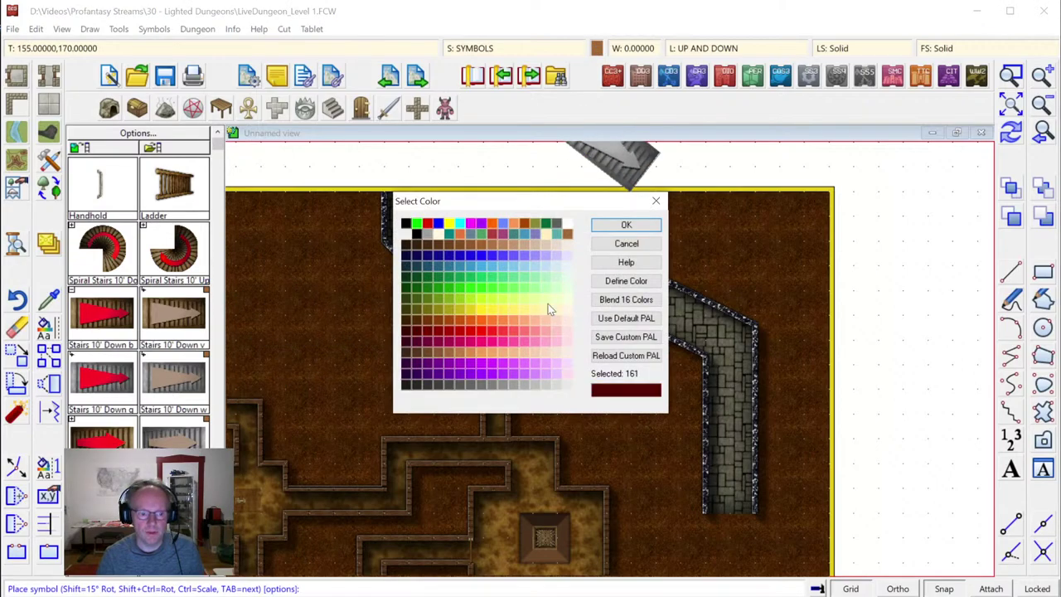
left_click(626, 225)
Place the stairs on the SYMBOLS FLAT sheet at the lower end of the new stone corridor, rotated 270 degrees to point down
key("shift")
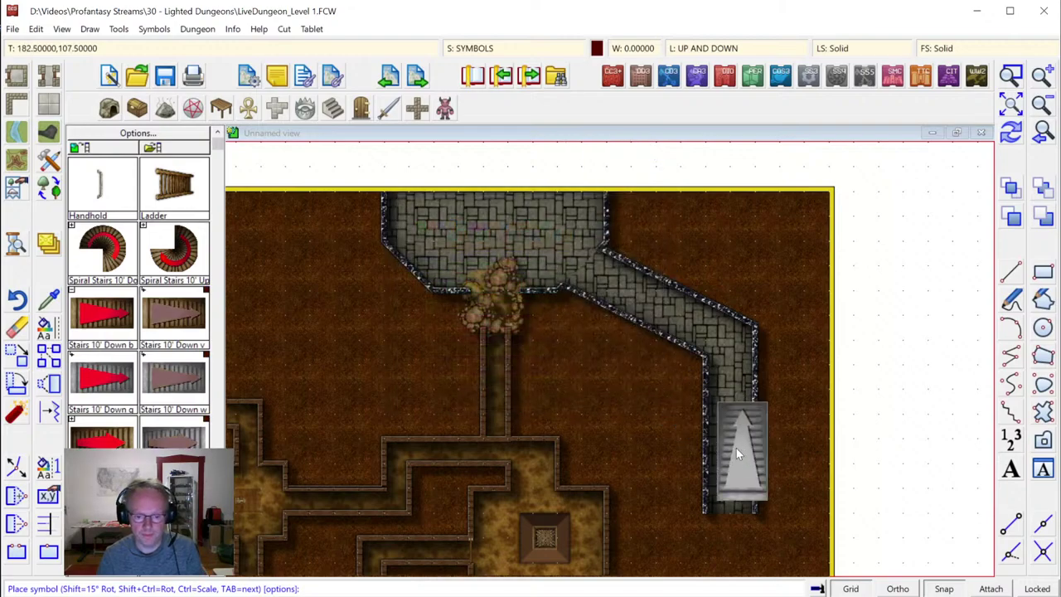
key("Tab")
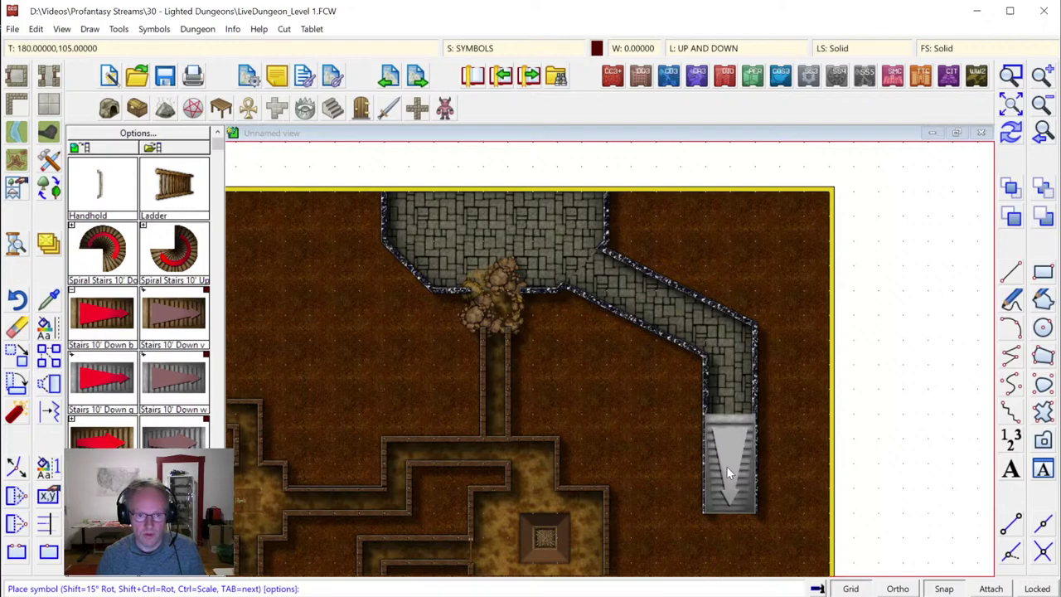
left_click(476, 48)
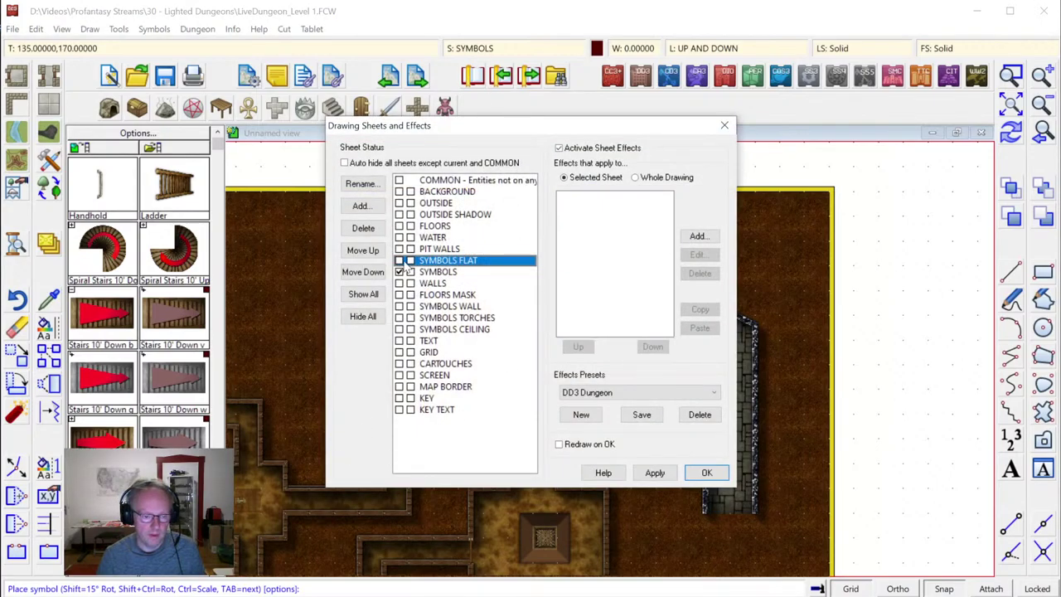
left_click(692, 472)
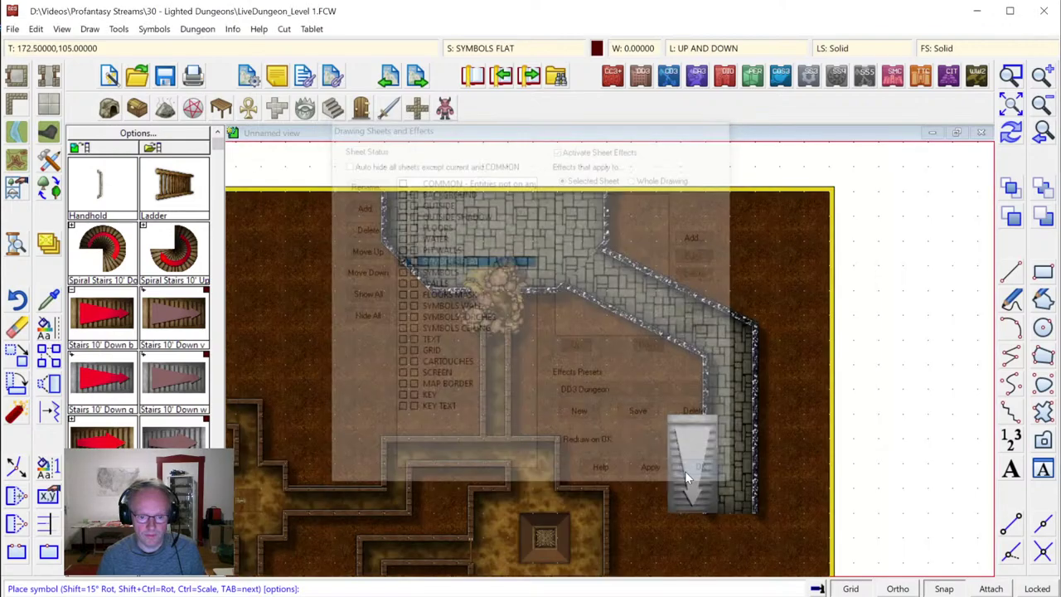
left_click(731, 463)
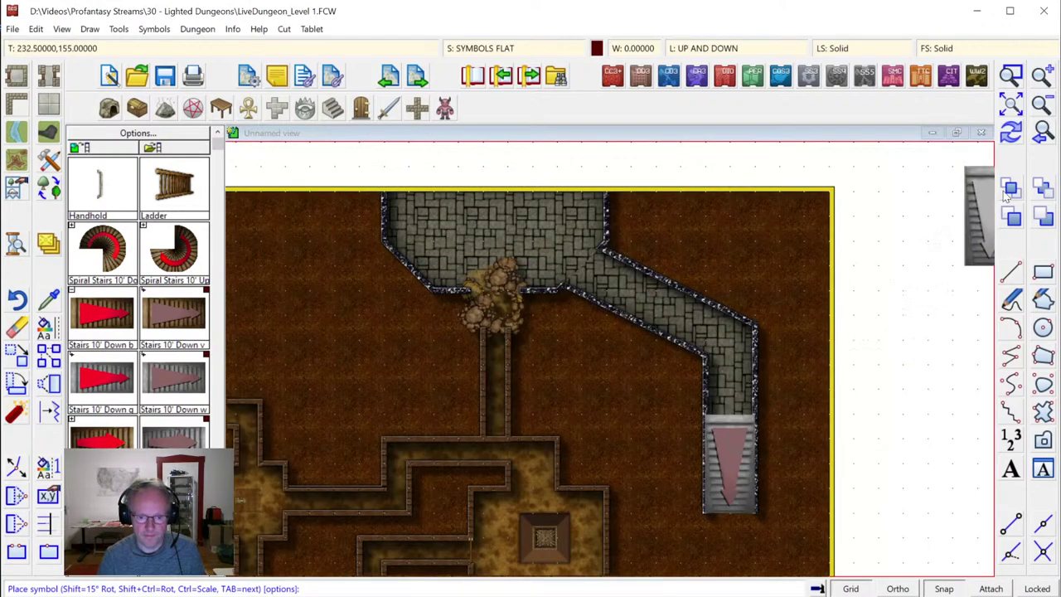
right_click(525, 341)
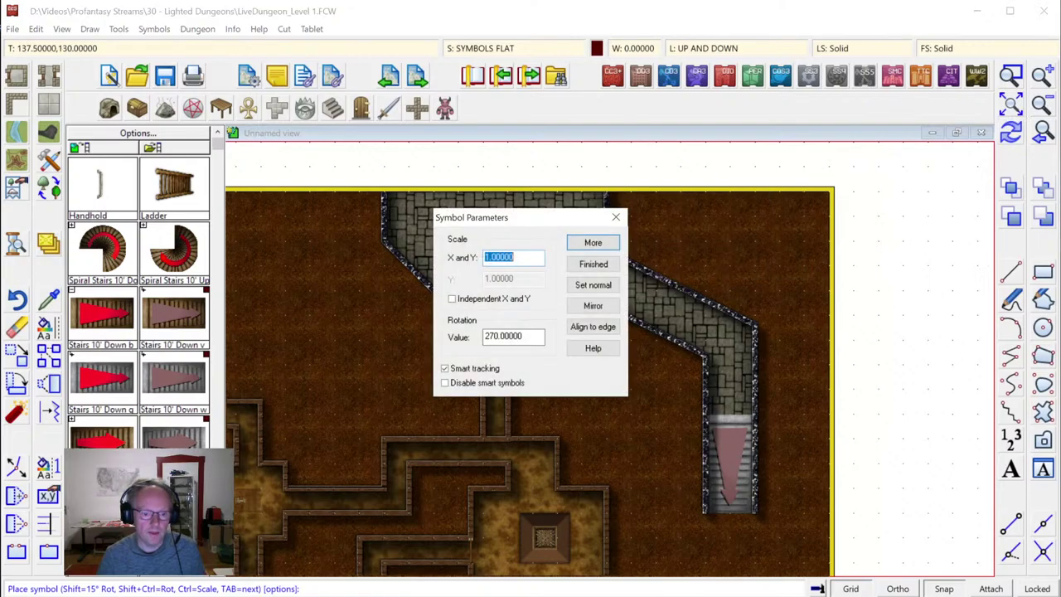
left_click(583, 264)
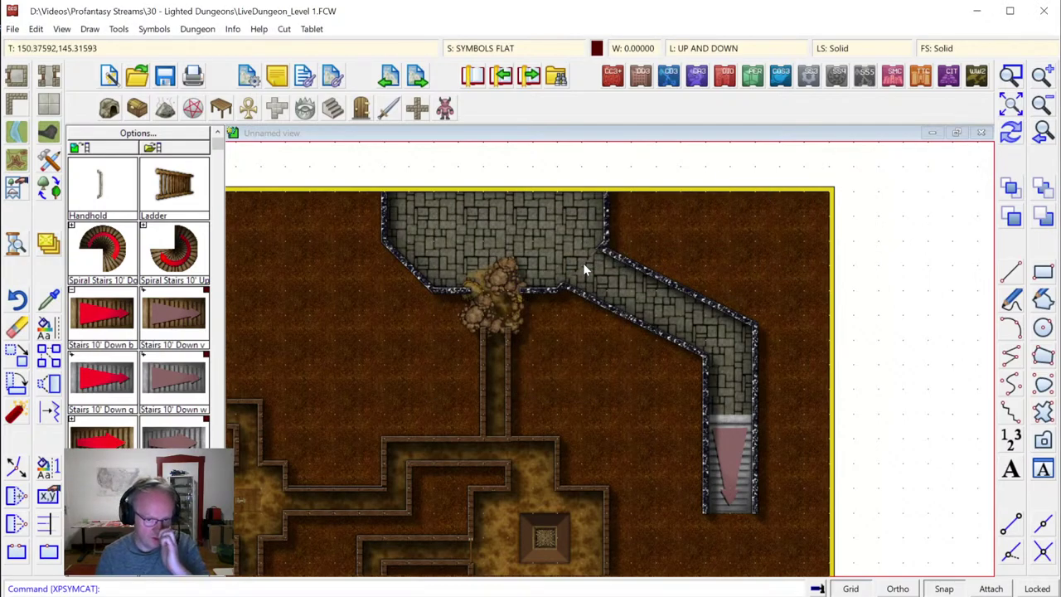
Scatter grey large rocks at both corners of the stone corridor's entrance, at its lower bend and at the head of the stairs
left_click(1011, 102)
left_click(1010, 77)
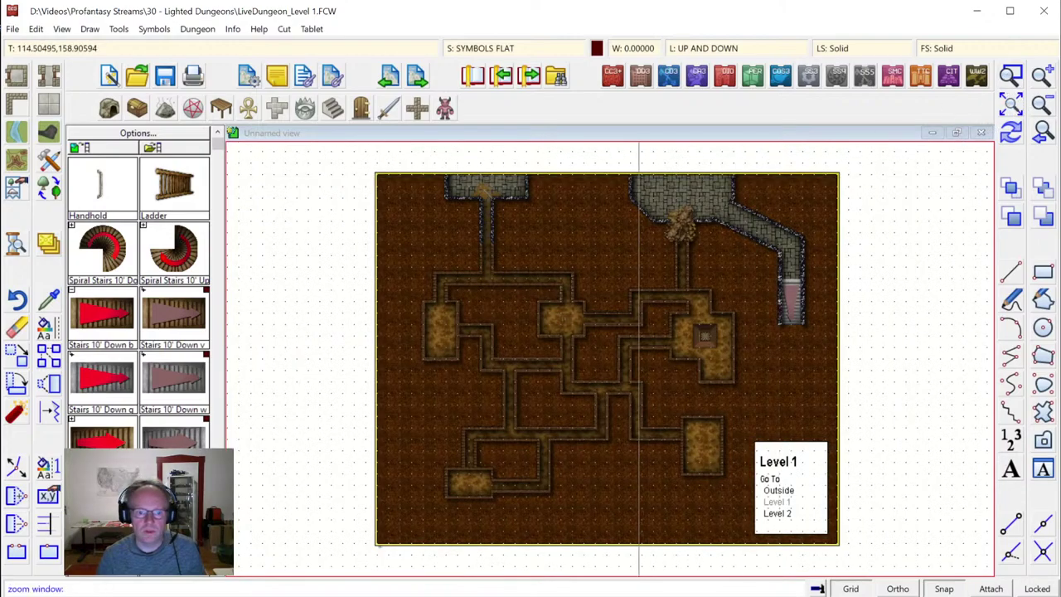
left_click(608, 163)
left_click(821, 343)
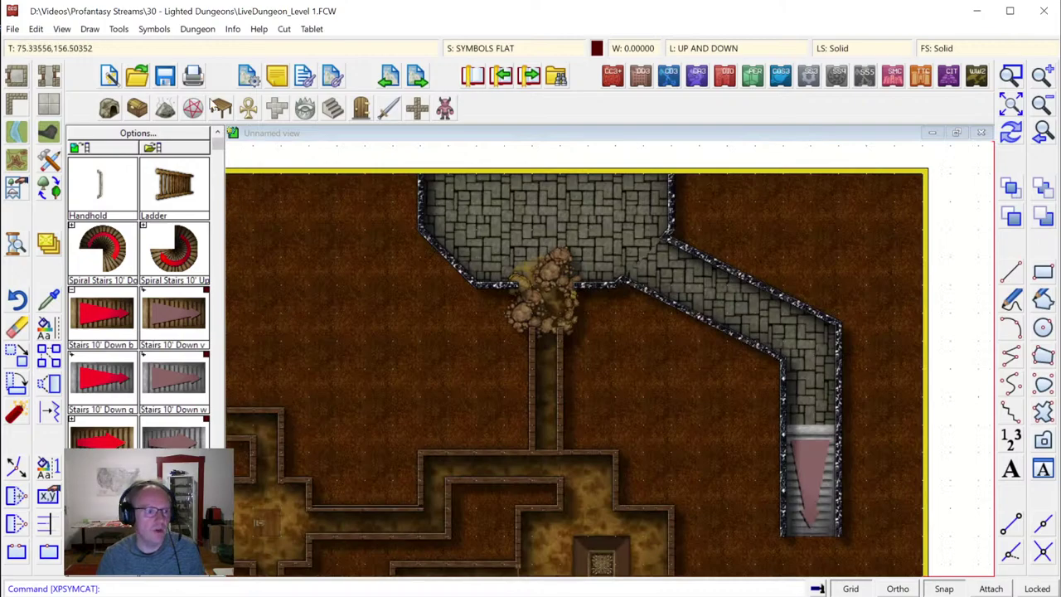
left_click(110, 110)
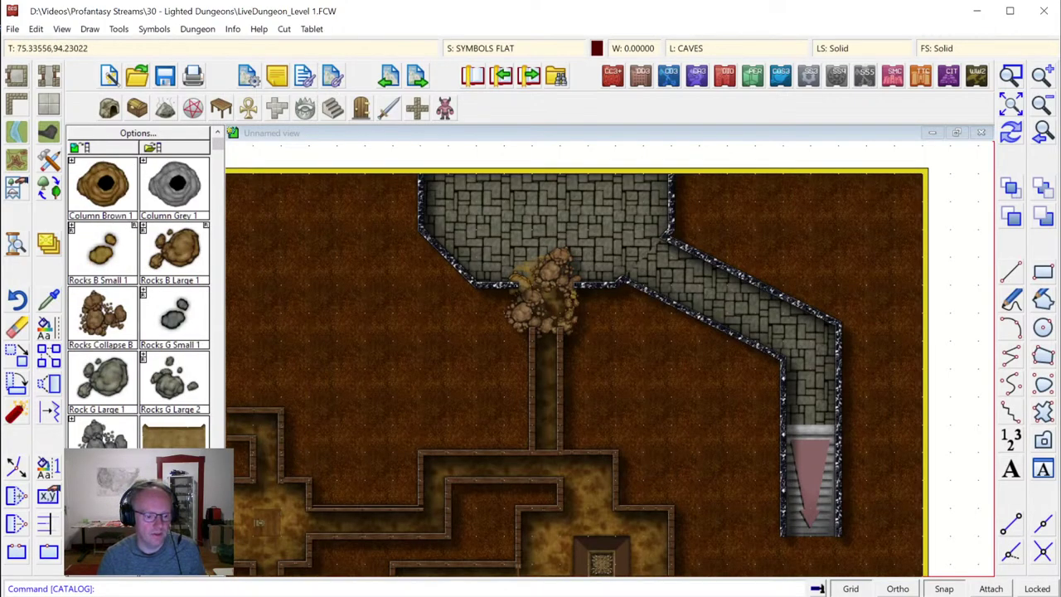
left_click(123, 396)
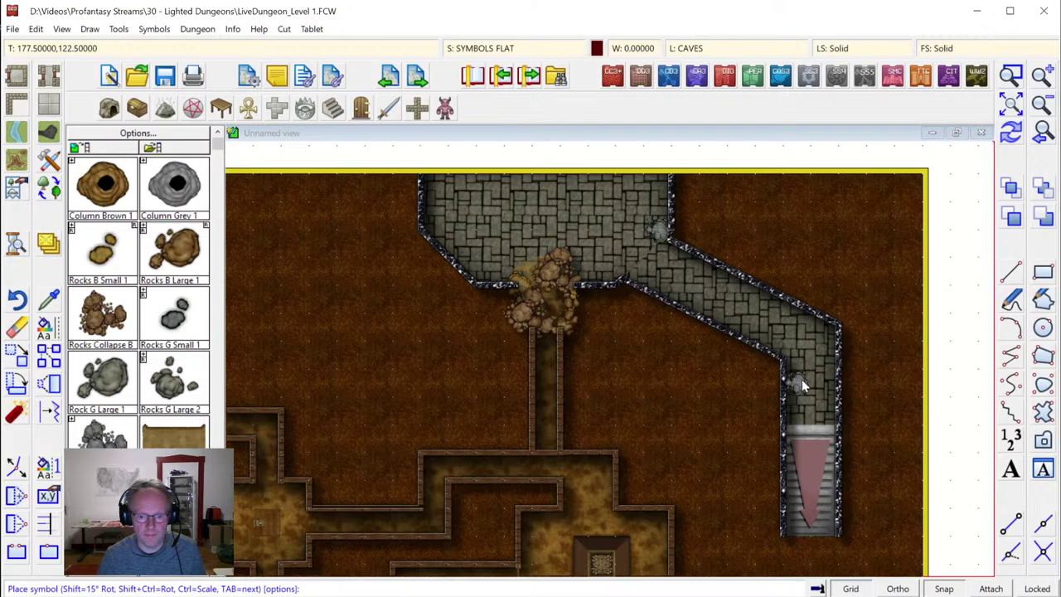
left_click(802, 379)
left_click(826, 427)
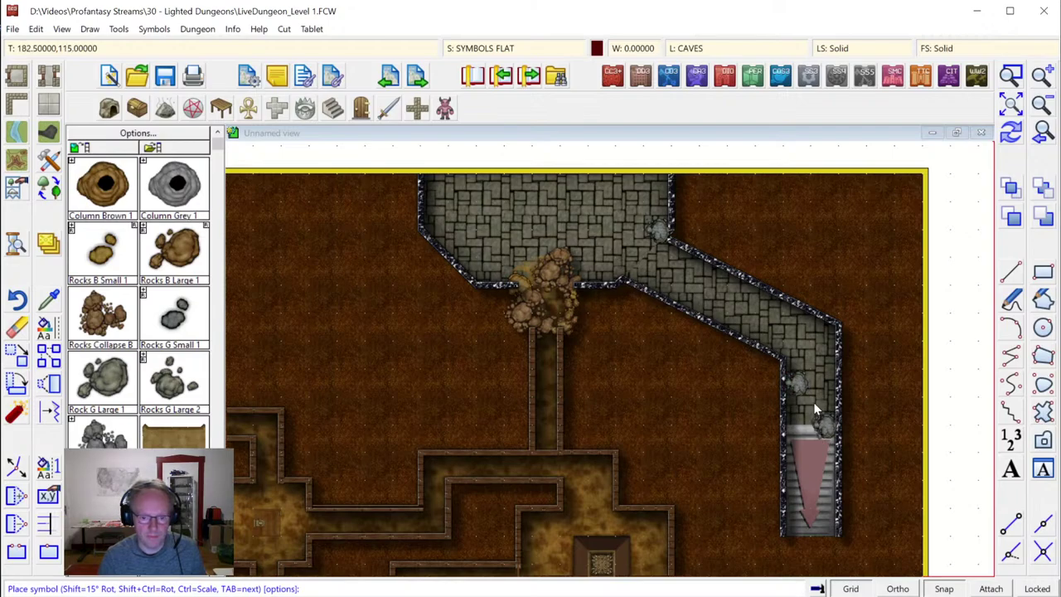
left_click(635, 268)
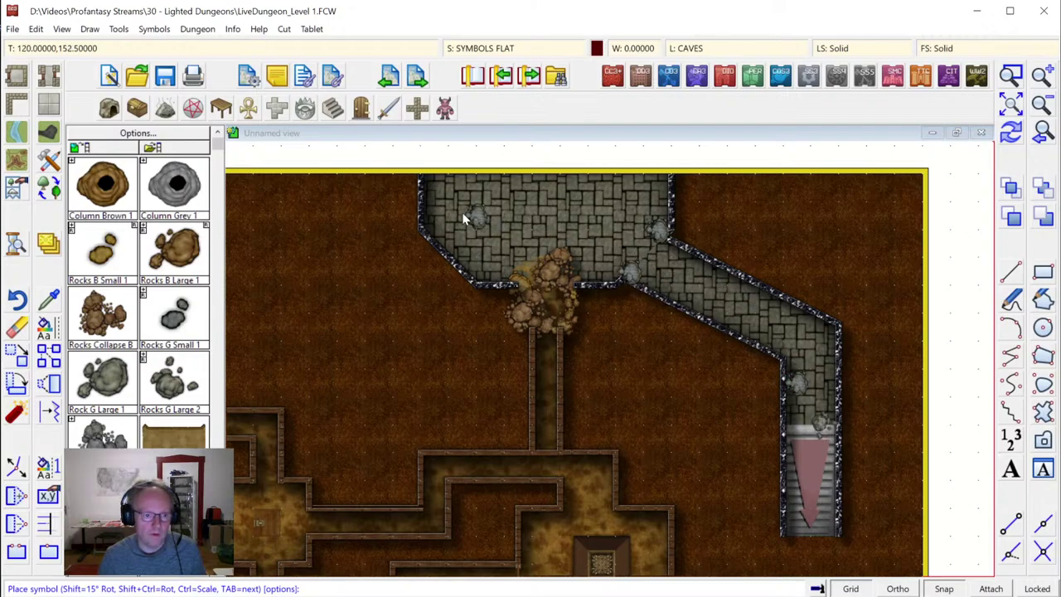
Heap more grey rocks into a pile near the west wall of the stone room
left_click(470, 231)
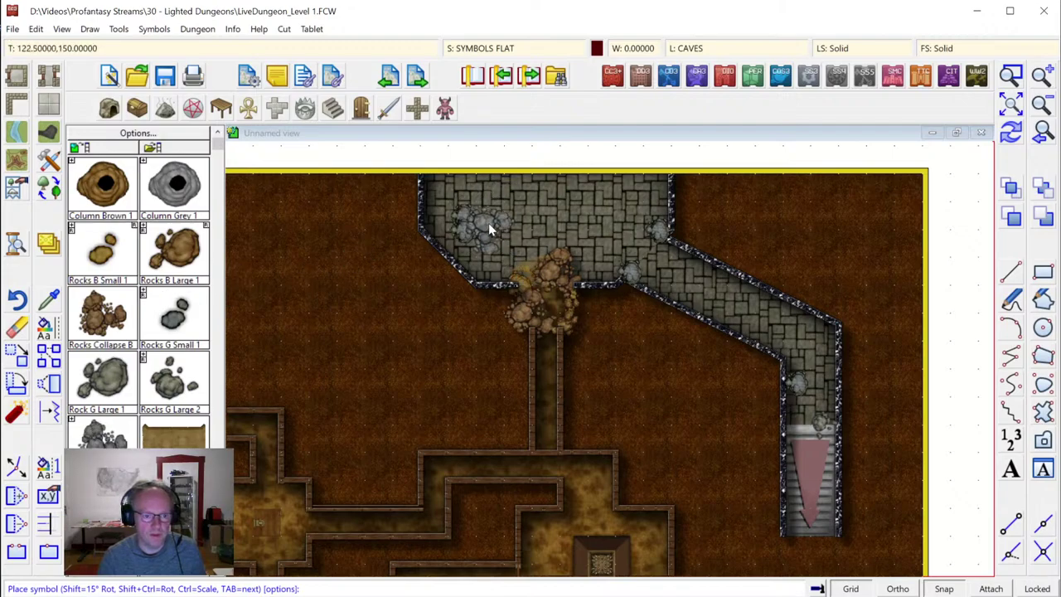
left_click(488, 223)
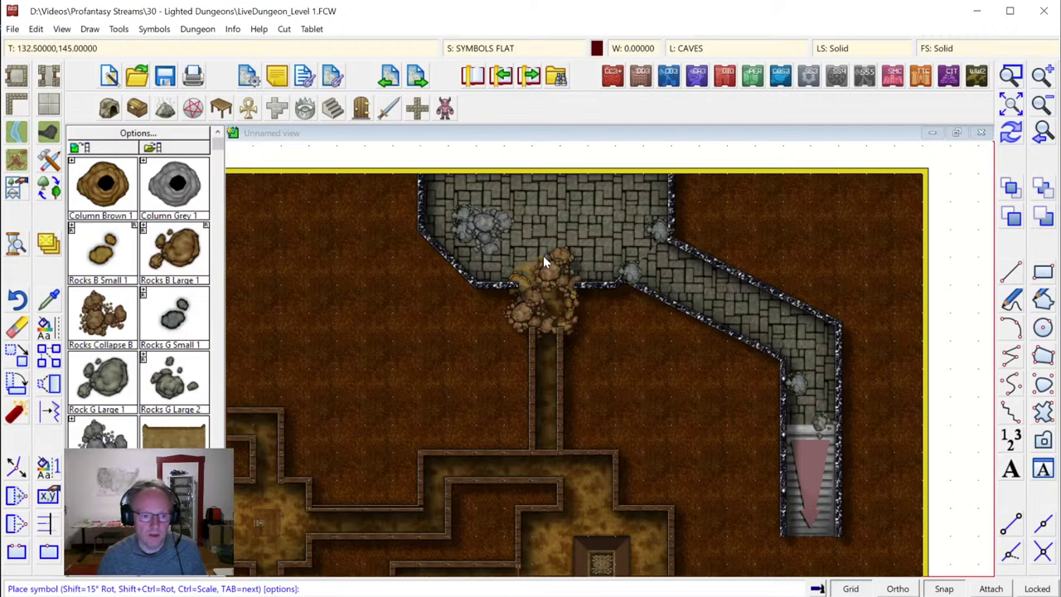
right_click(382, 237)
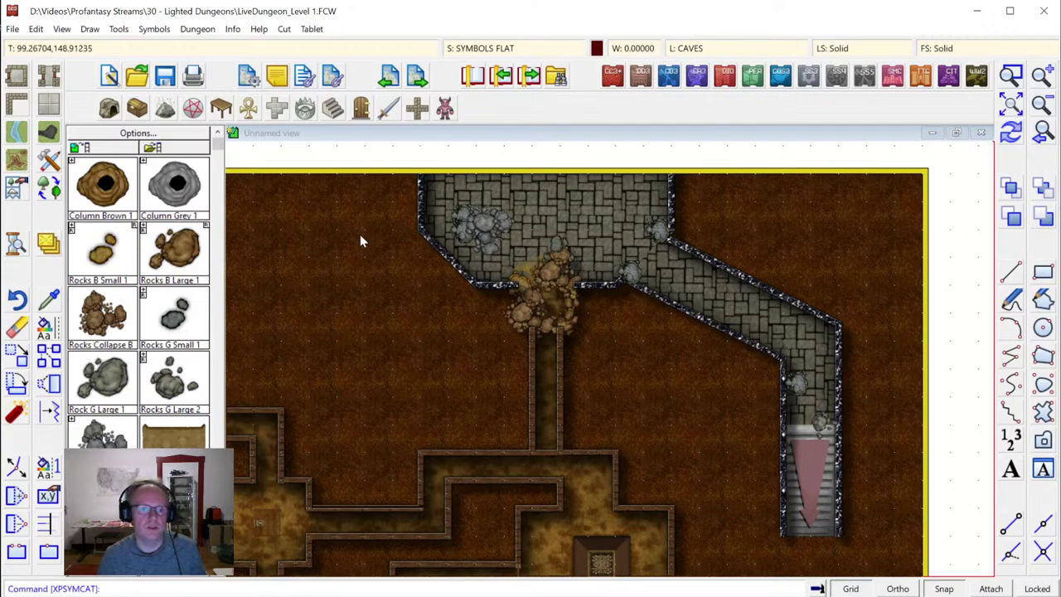
Cover the stone room and its corridor with a Floor, Dirt Grey 1 T, Straight polygon, tracing the existing corridor for its outline
left_click(50, 106)
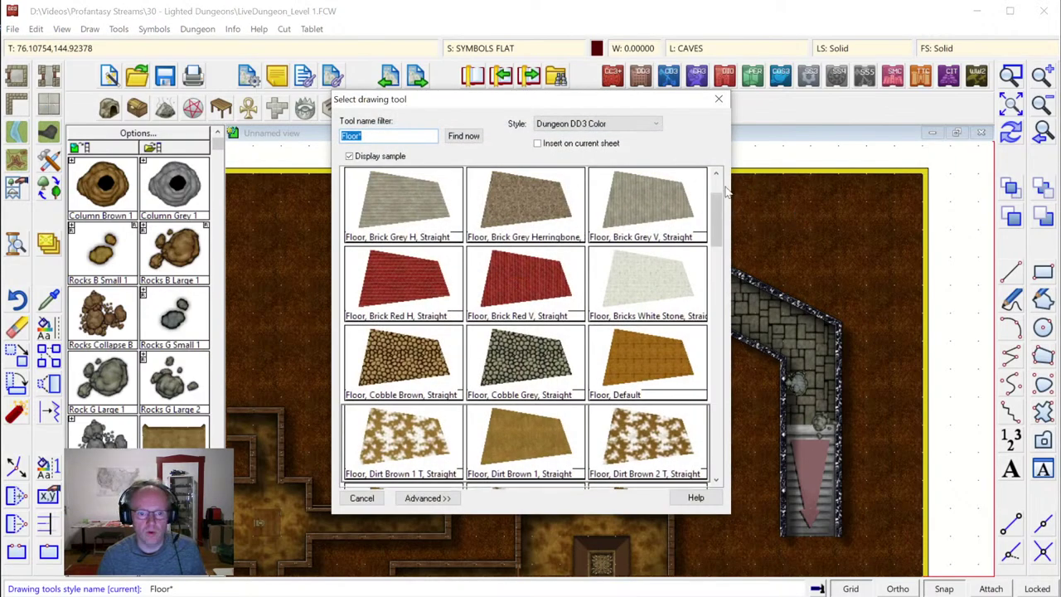
left_click_drag(715, 211, 722, 249)
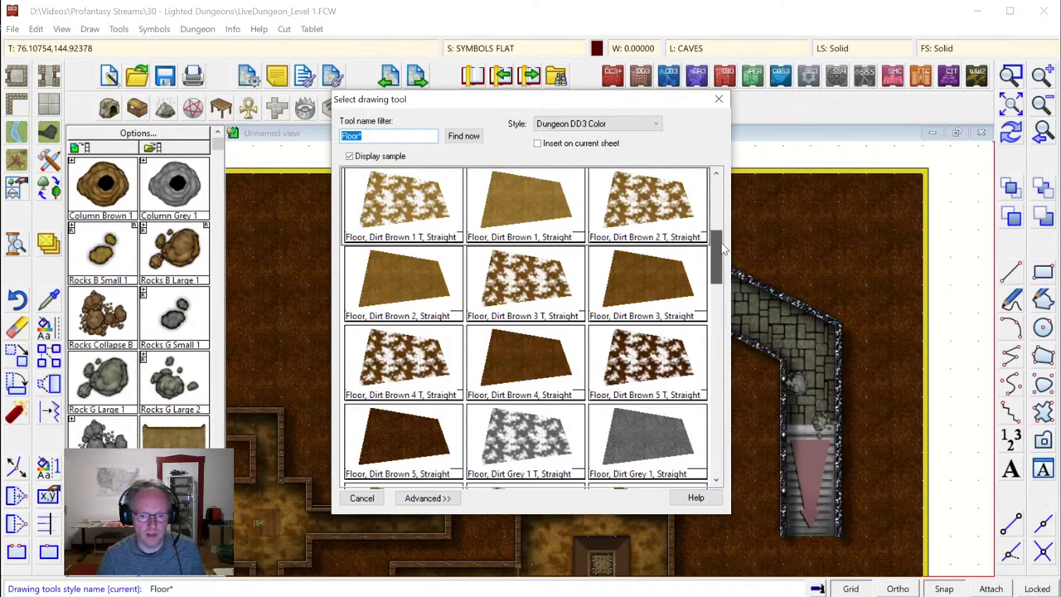
double_click(541, 443)
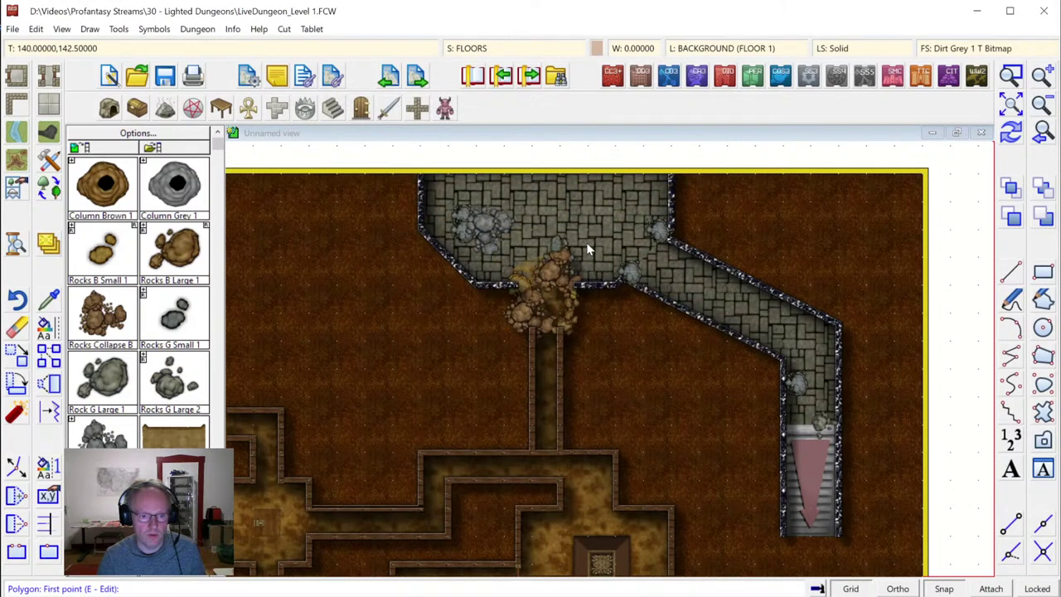
left_click(421, 175)
left_click(424, 233)
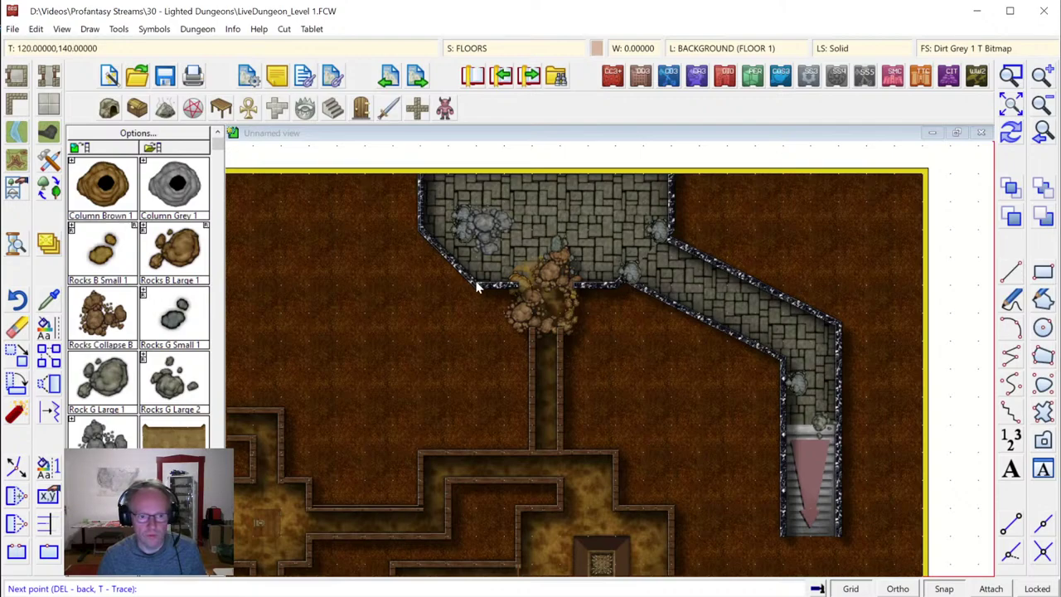
left_click(476, 286)
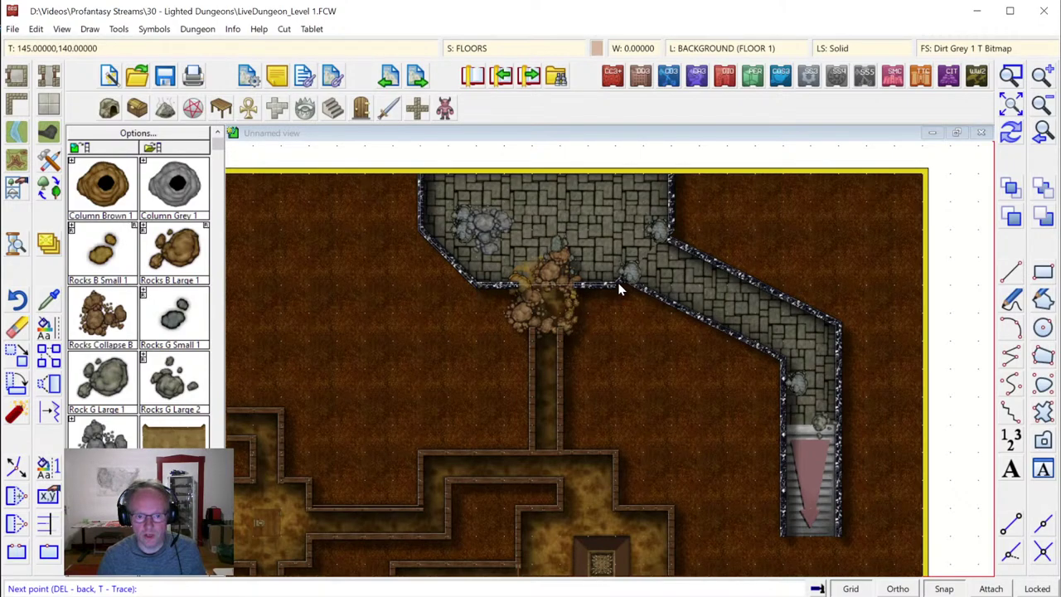
key("t")
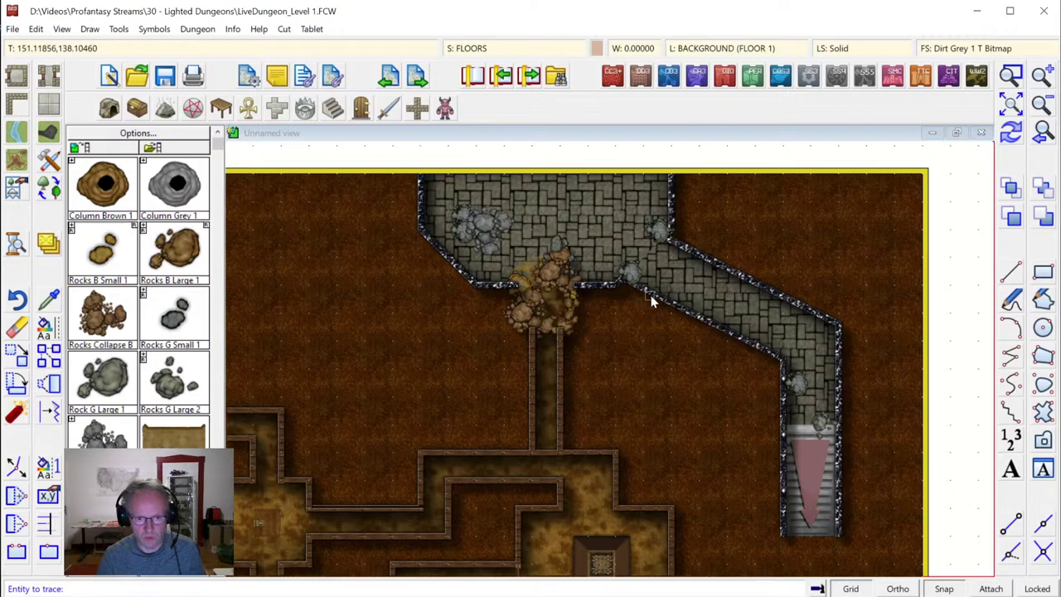
left_click(651, 294)
left_click(614, 275)
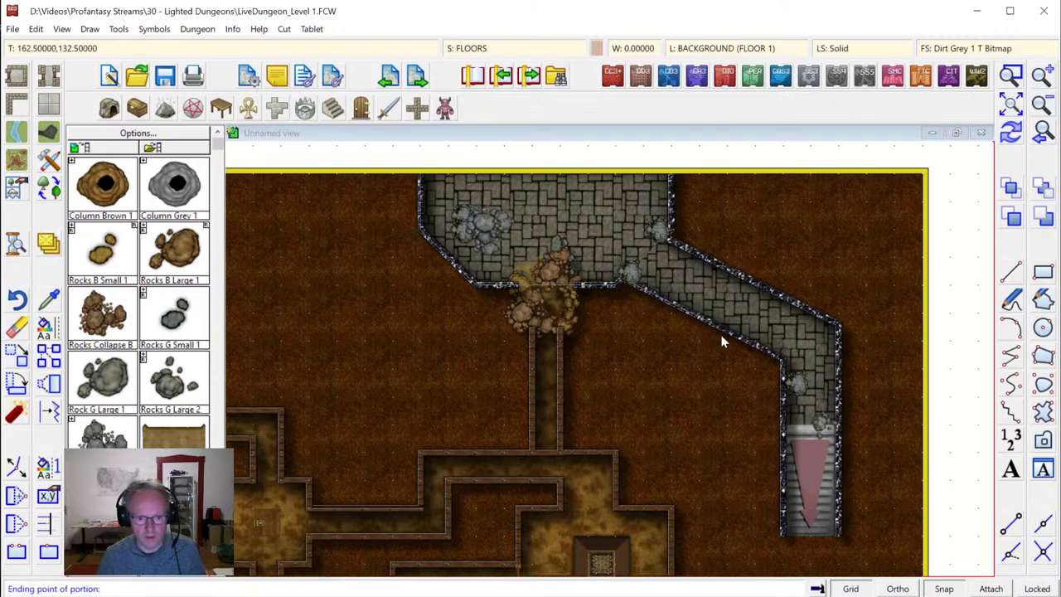
left_click(669, 233)
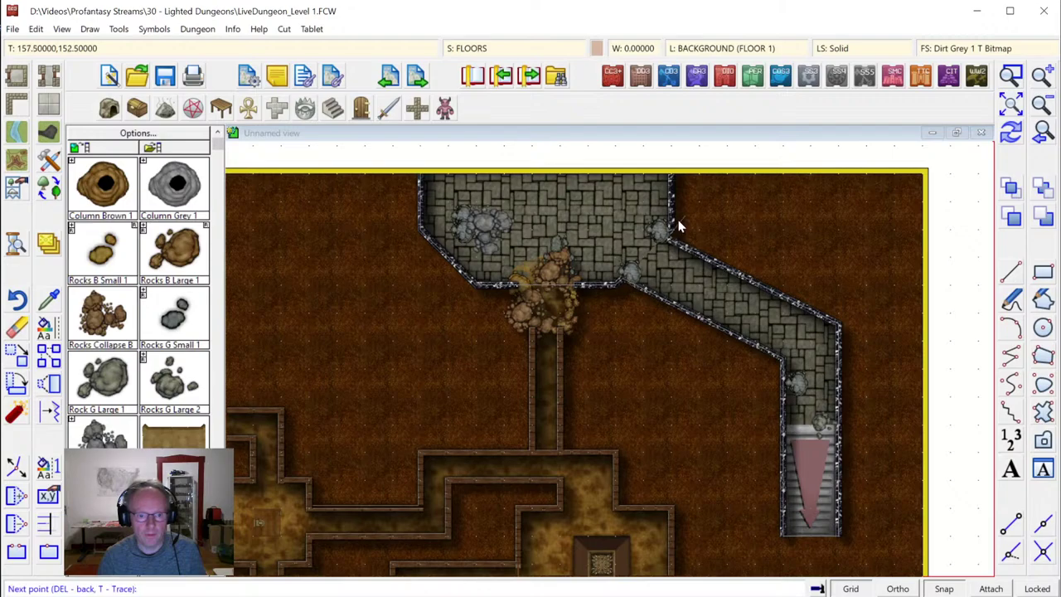
right_click(673, 172)
right_click(854, 203)
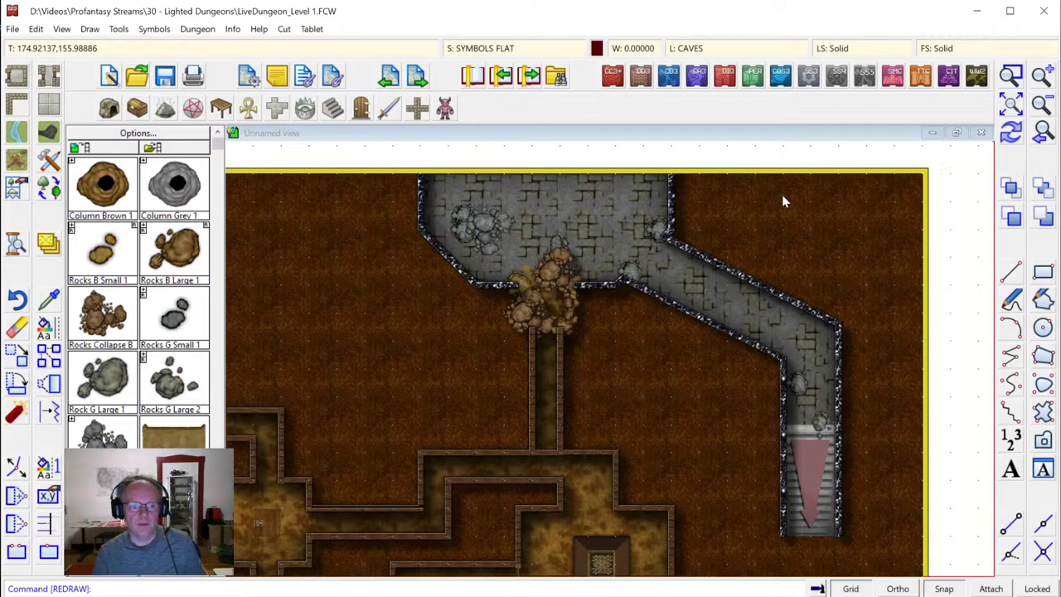
Copy the stairs at the end of the stone corridor to the clipboard with origin 0,0
left_click(1012, 105)
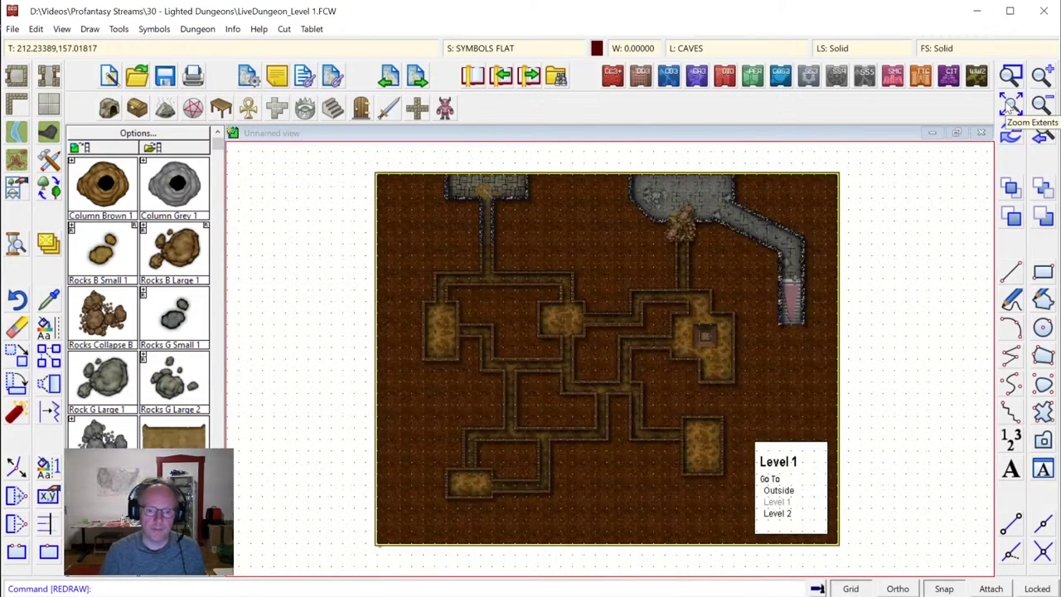
left_click(1012, 76)
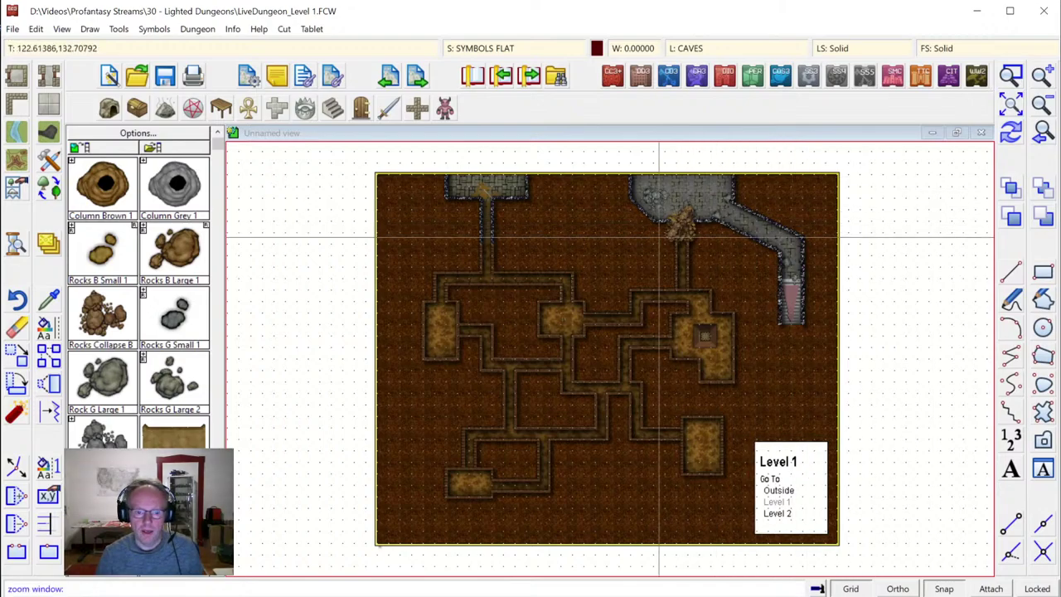
left_click(613, 245)
left_click(870, 429)
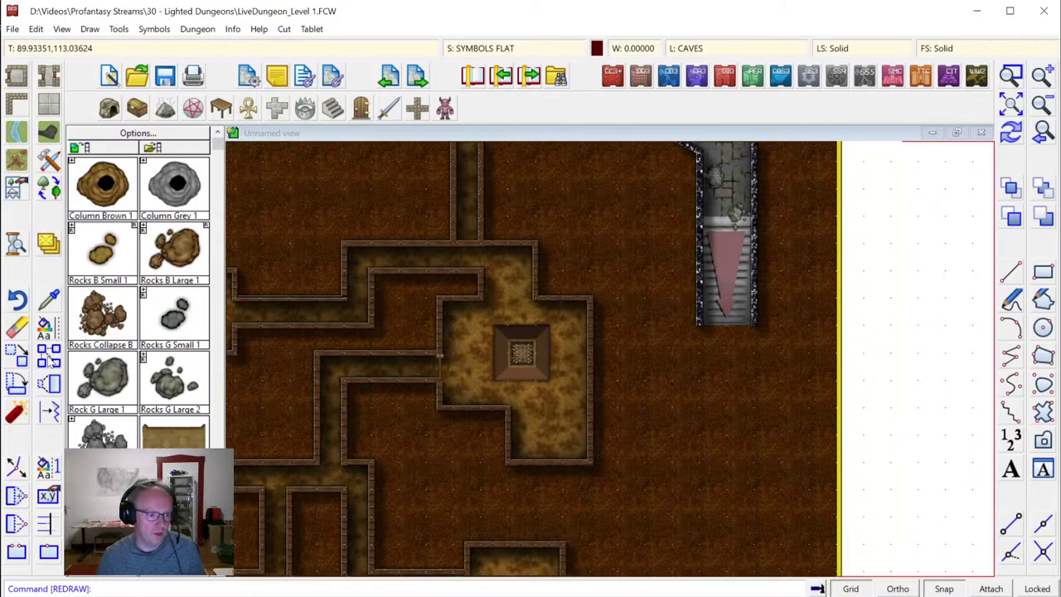
left_click(39, 30)
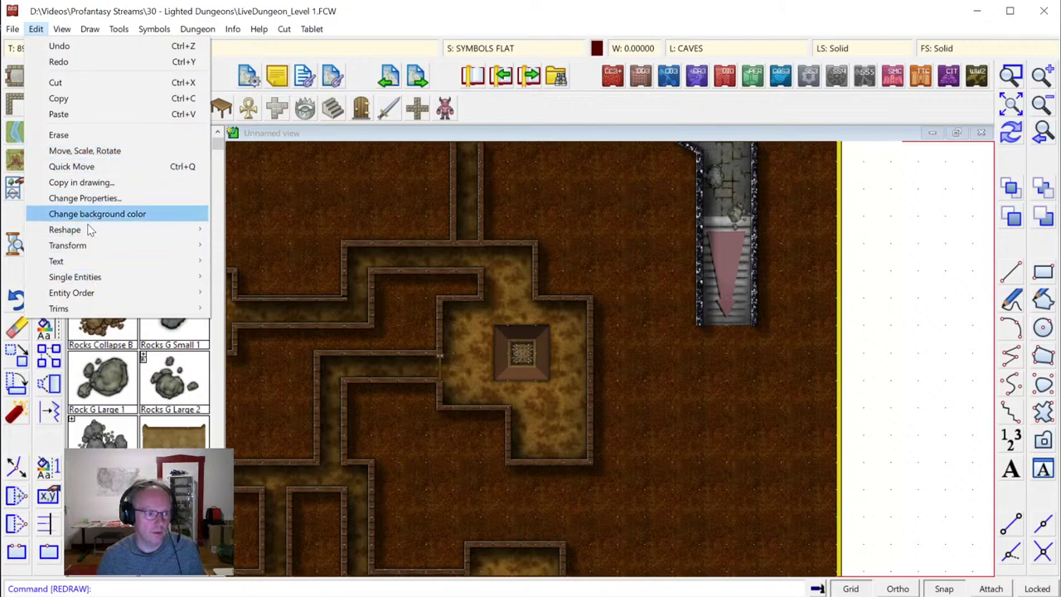
left_click(83, 99)
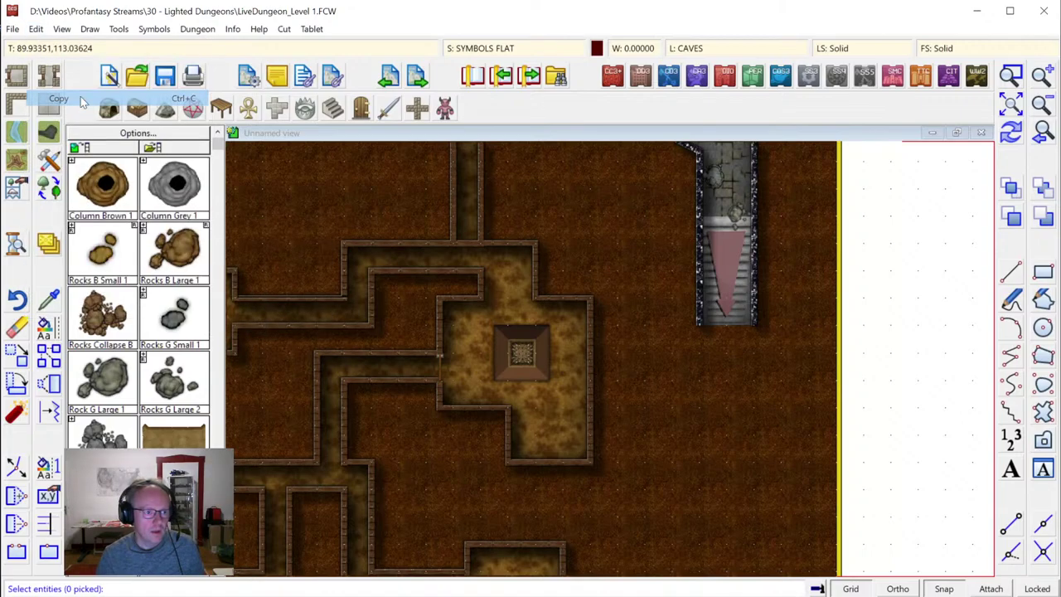
left_click(711, 212)
left_click(716, 236)
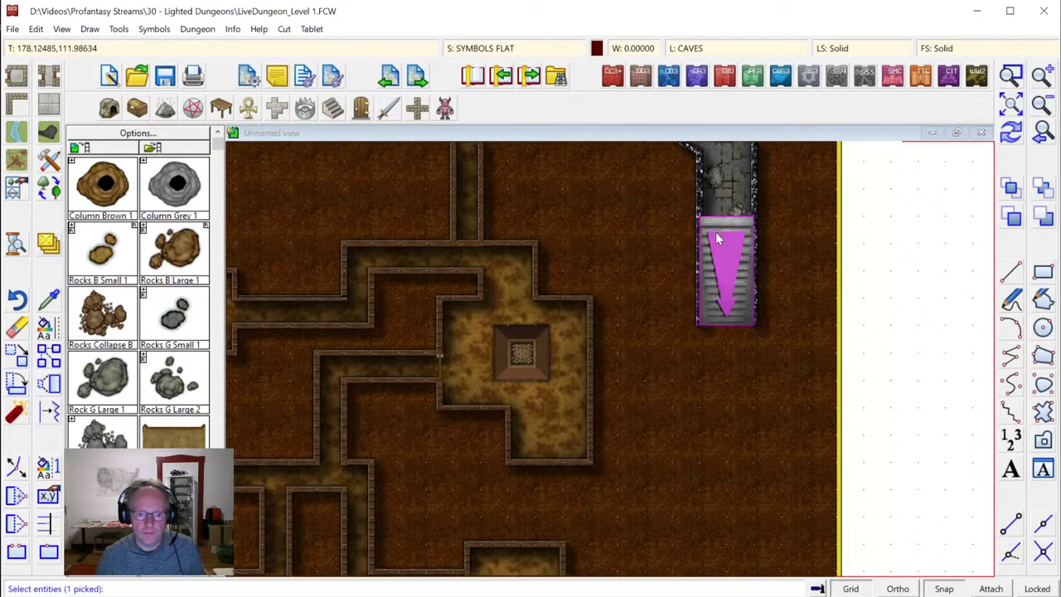
right_click(679, 276)
left_click(678, 278)
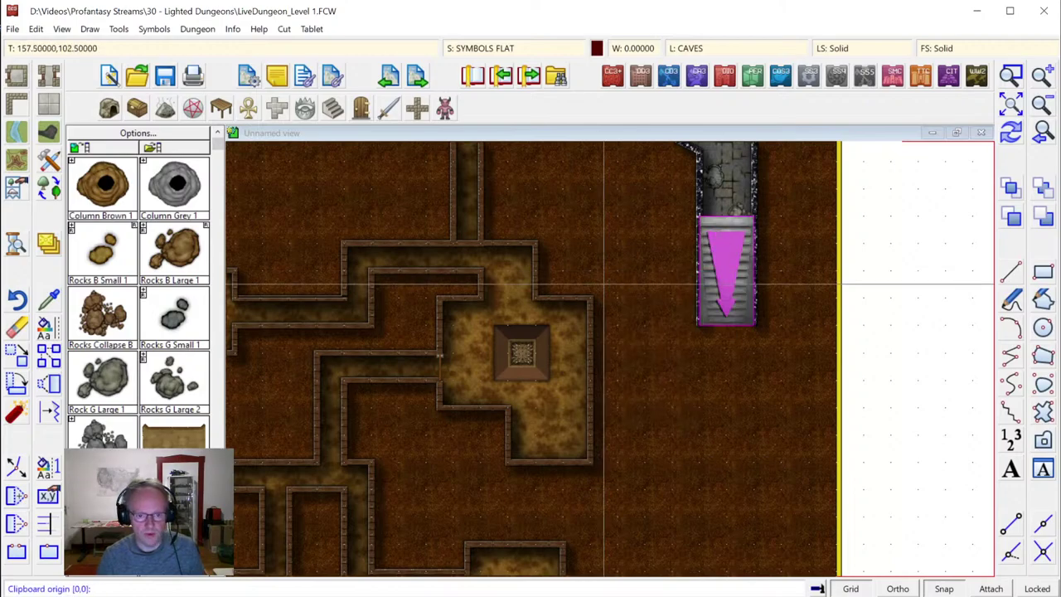
left_click(608, 280)
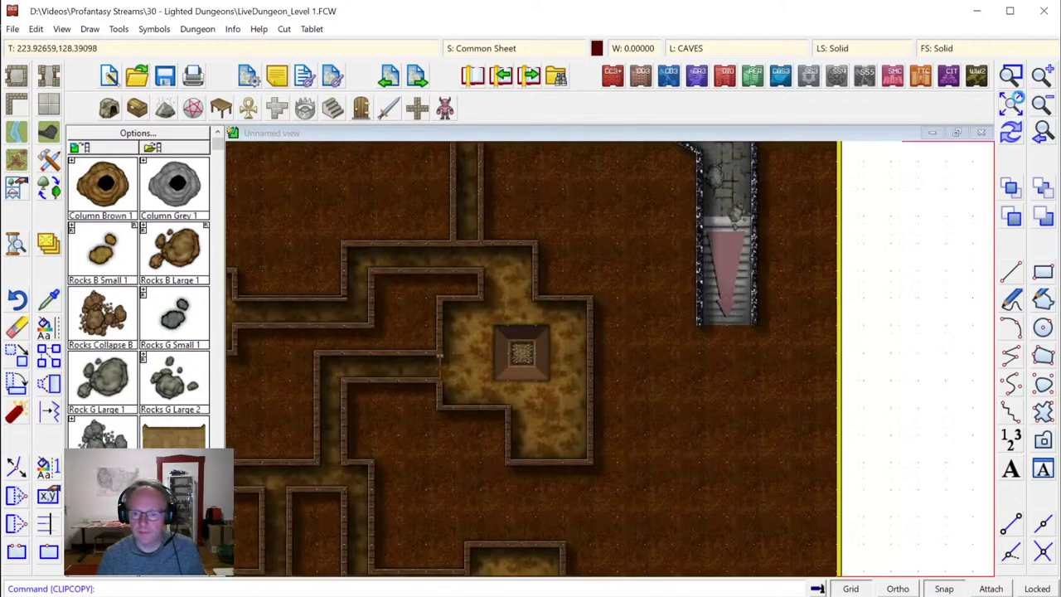
Save Level 1, follow its map link to Level 2, and paste the copied stairs there at 0,0
left_click(1011, 103)
left_click(779, 514)
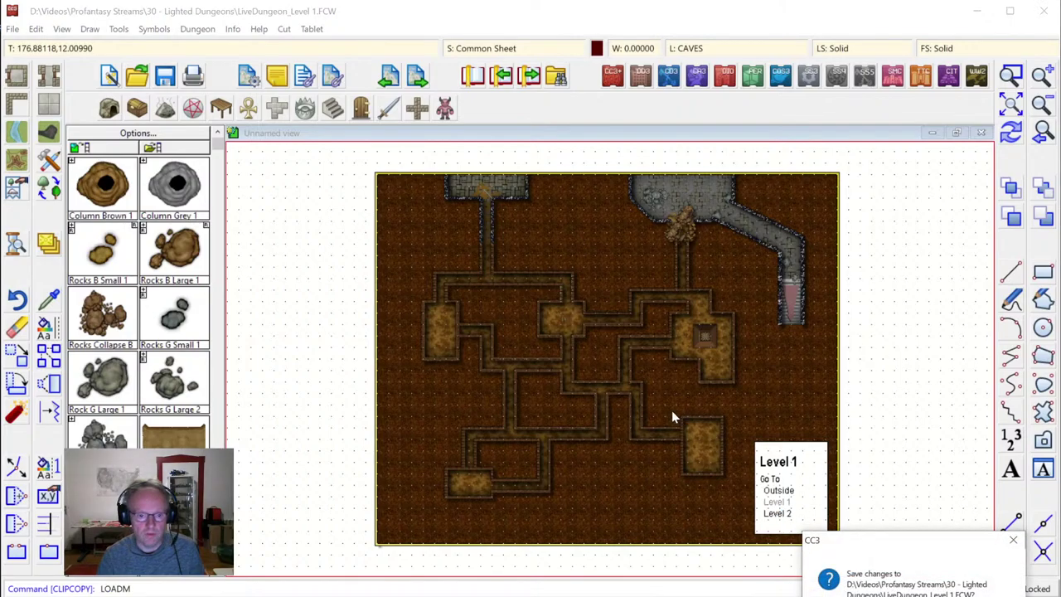
key("Return")
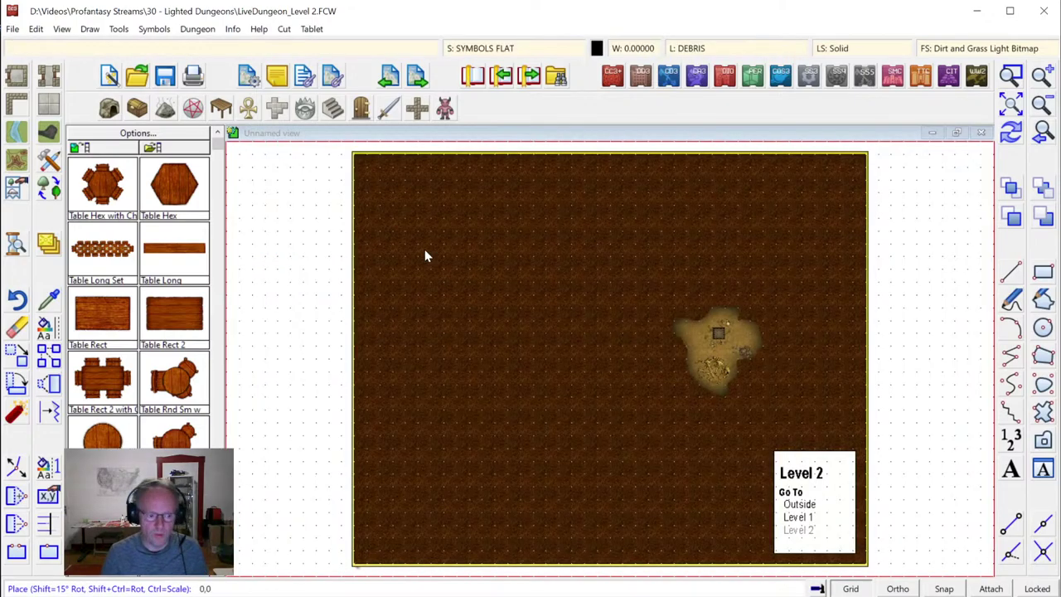
left_click(1012, 77)
left_click(613, 253)
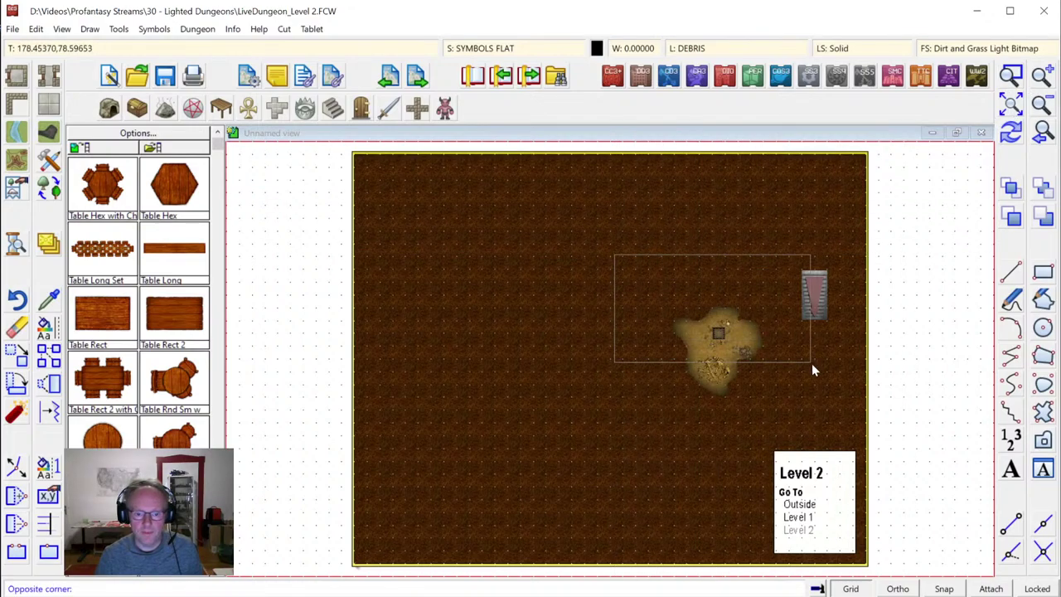
left_click(844, 396)
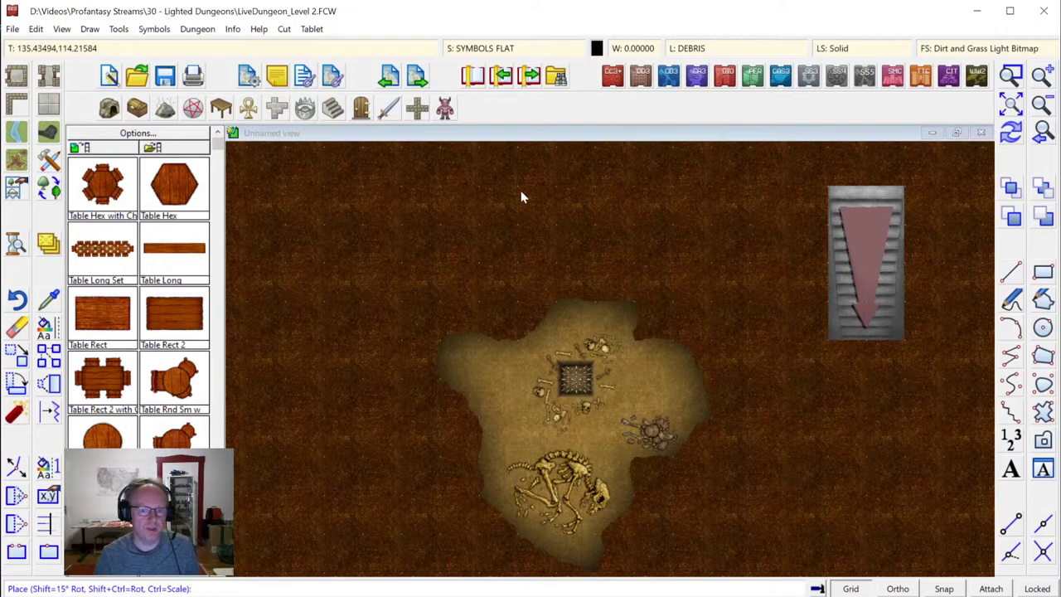
Match the drawing properties to the pasted stairs and load the varicolor grey Stairs 10' Up symbol into the map without placing it
left_click(51, 300)
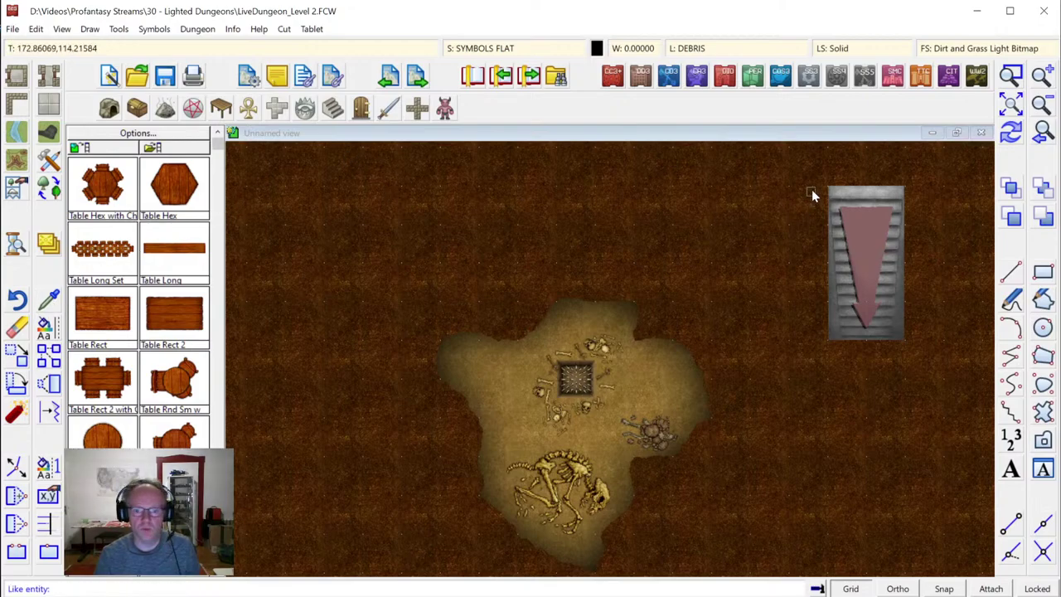
left_click(852, 187)
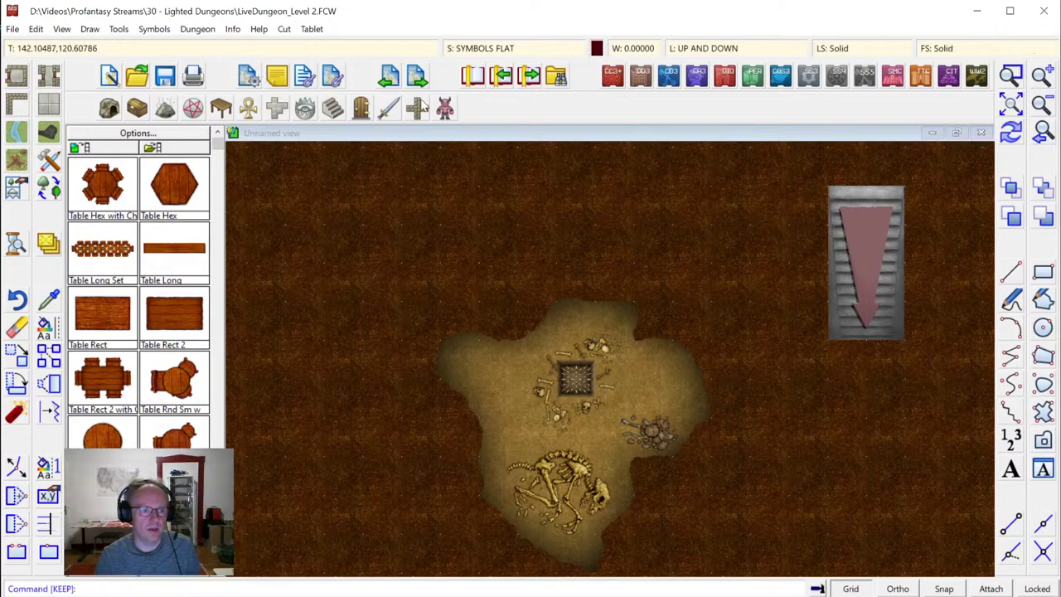
left_click(333, 110)
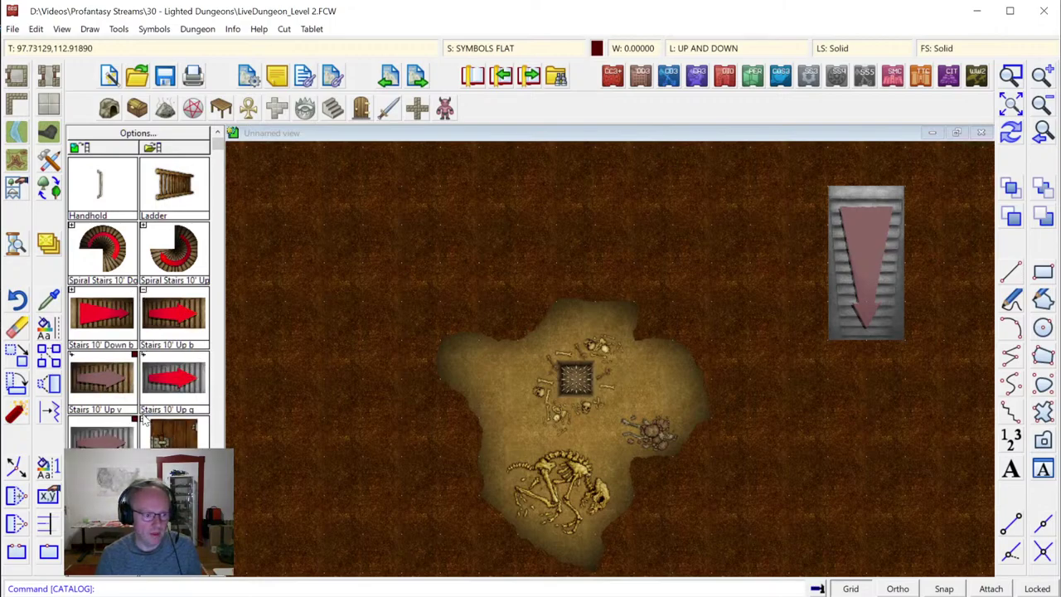
left_click(111, 444)
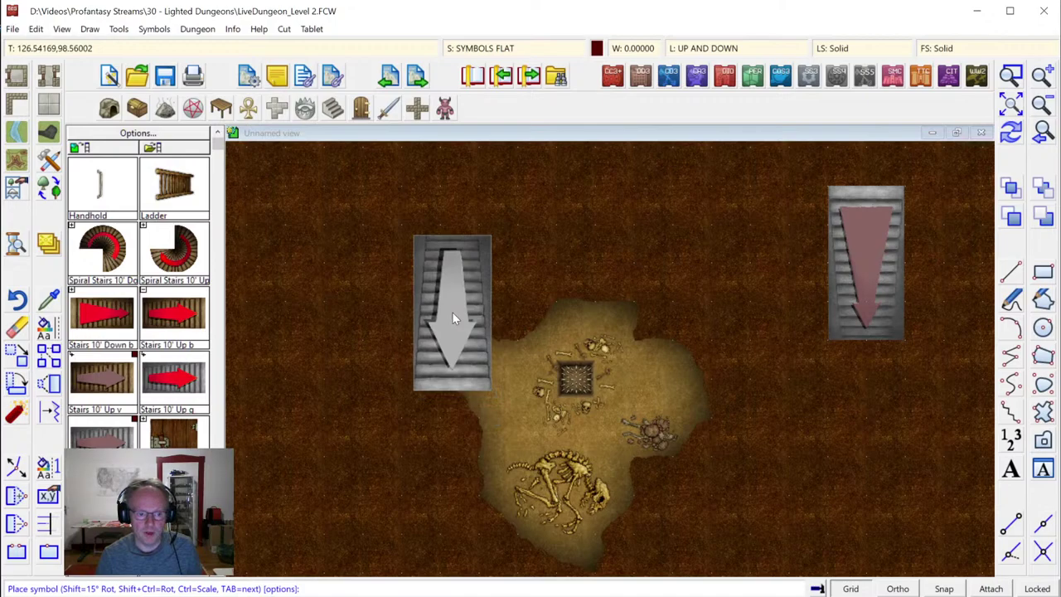
right_click(452, 312)
left_click(586, 264)
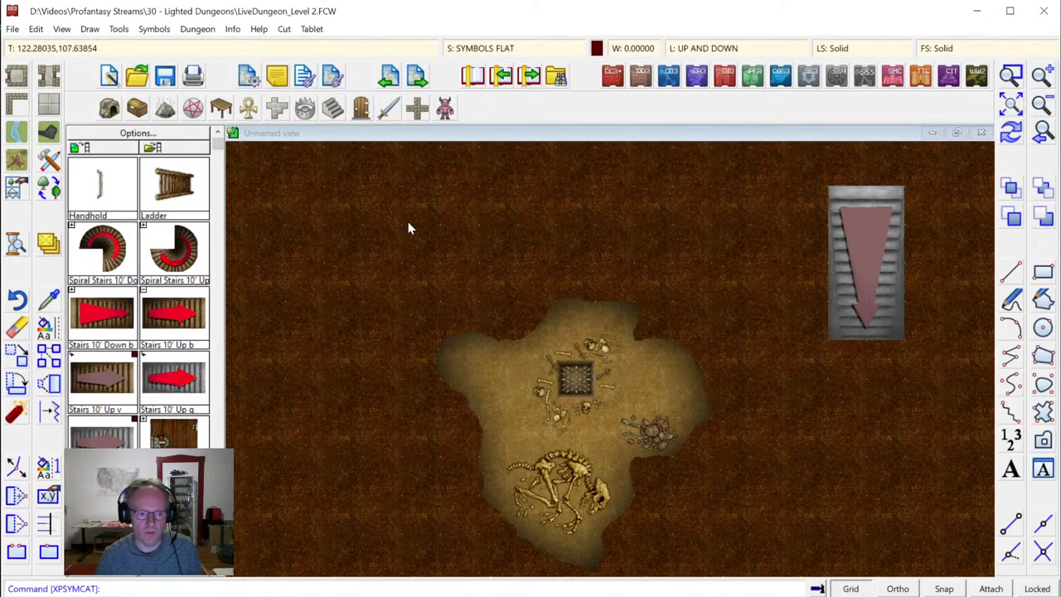
Replace all references to the symbol Stairs 10' Down w with Stairs 10' Up v in the Symbol Manager
left_click(155, 30)
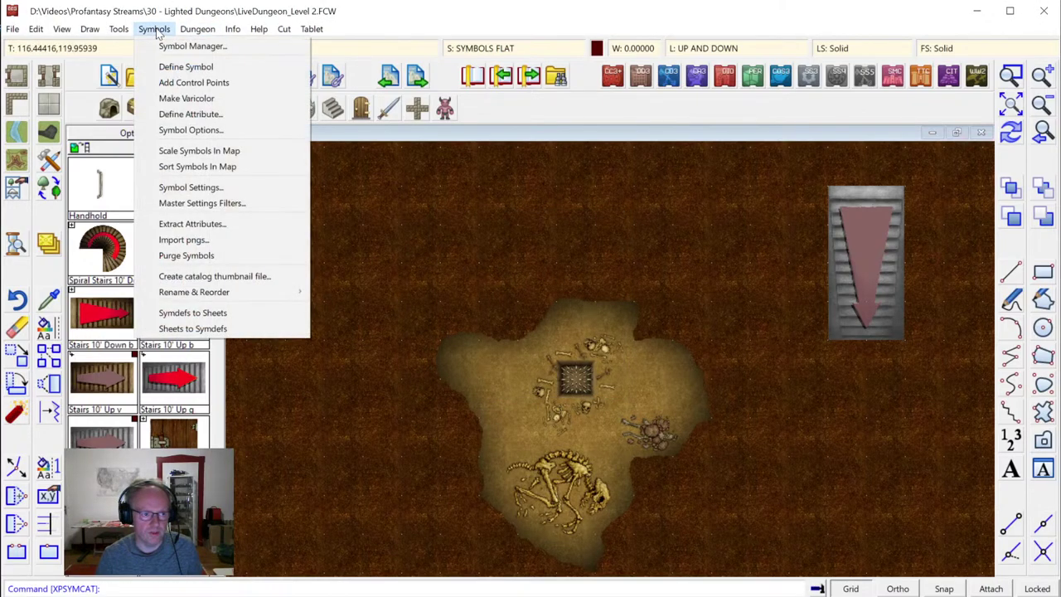
left_click(186, 47)
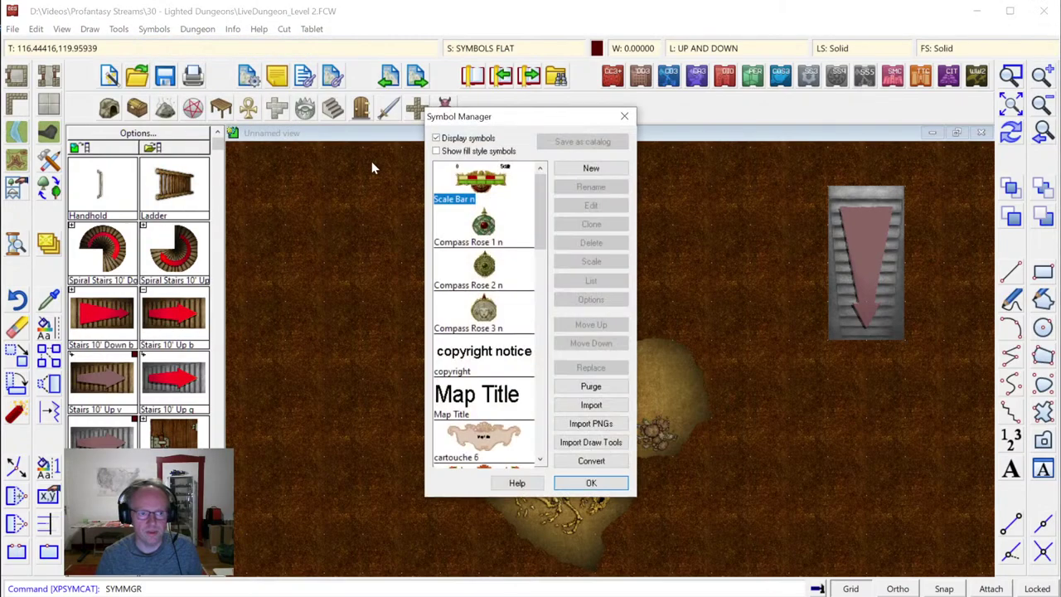
left_click_drag(538, 189, 514, 464)
left_click_drag(540, 211, 509, 423)
left_click(489, 398)
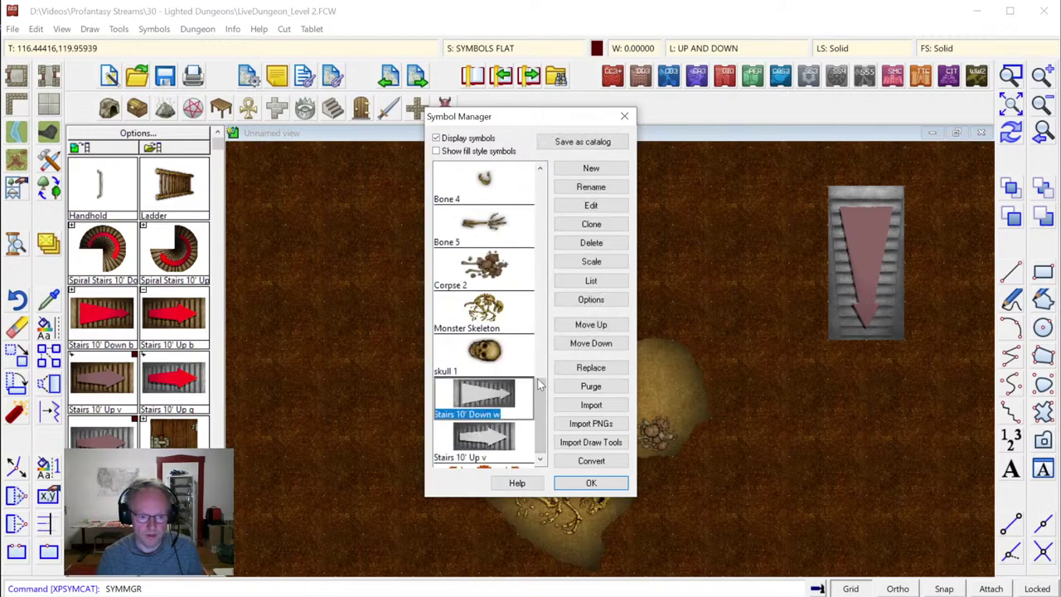
left_click(592, 367)
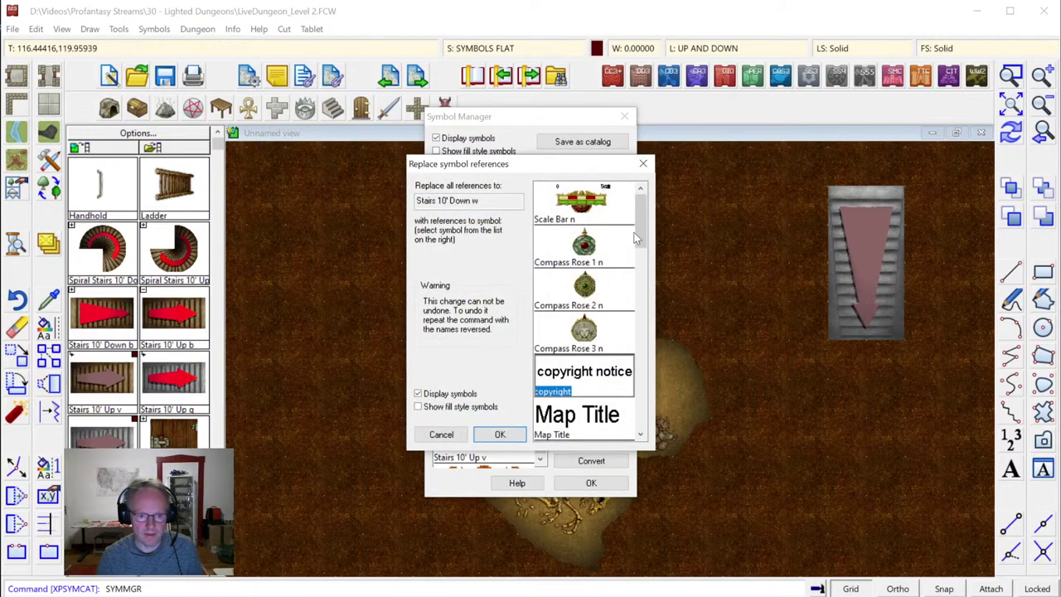
left_click_drag(637, 239, 634, 423)
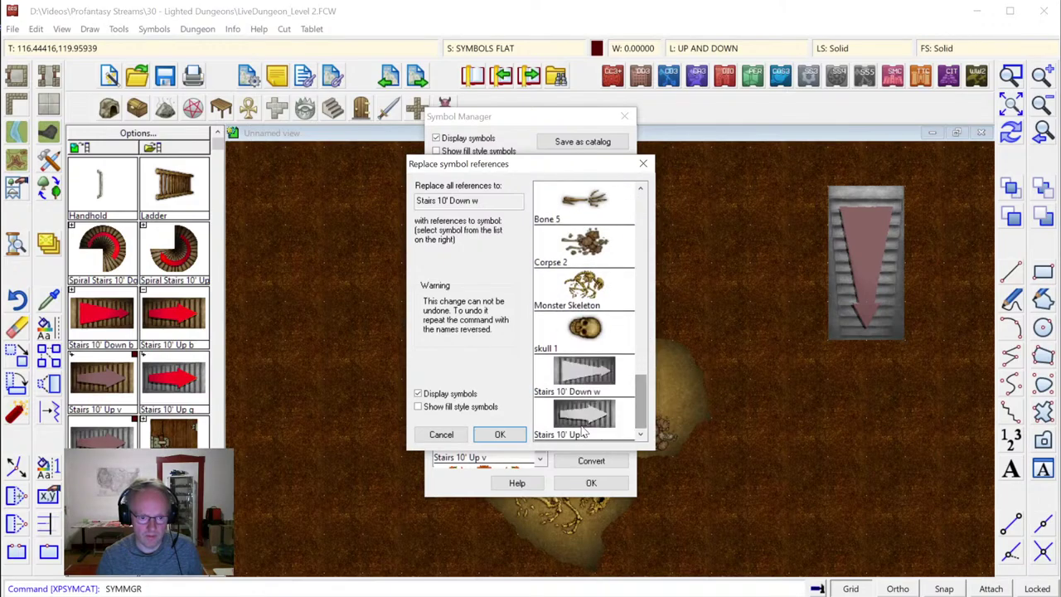
left_click(584, 429)
left_click(498, 435)
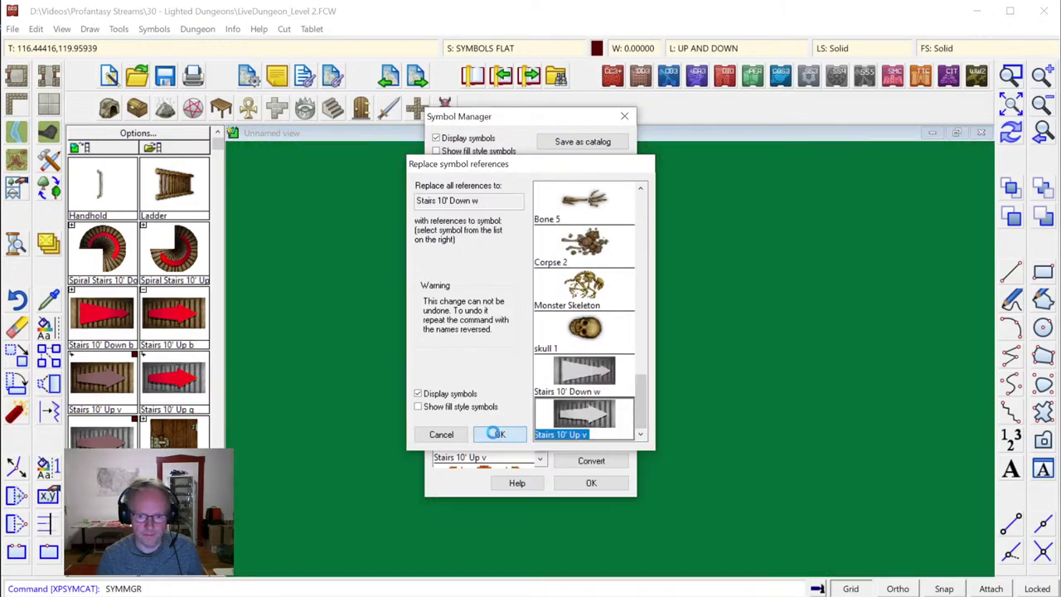
left_click(624, 117)
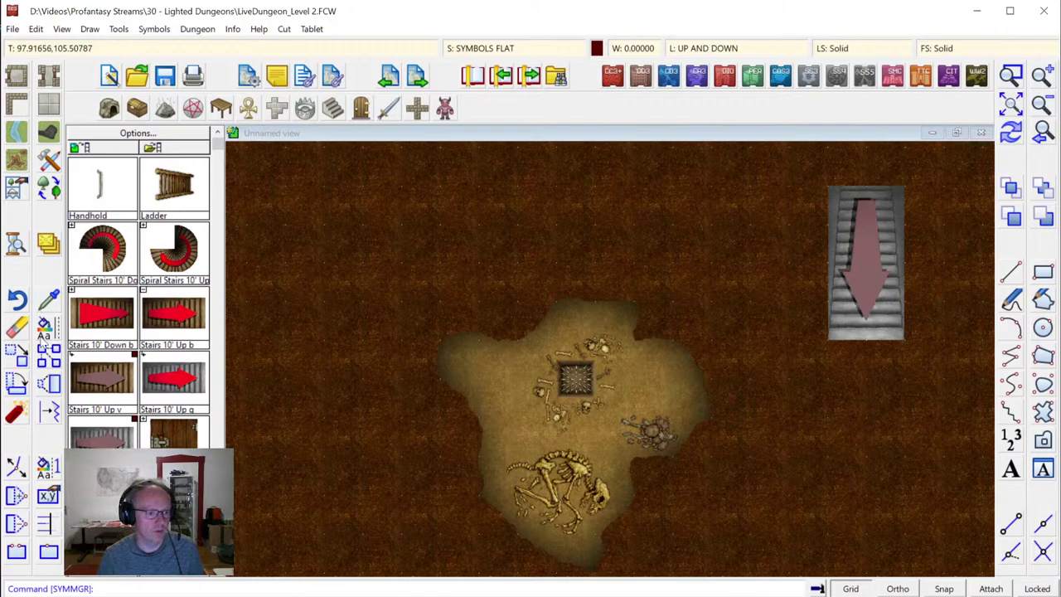
Rotate the stairs by 180° around their centre at 180,105 with grid snap turned on
right_click(55, 355)
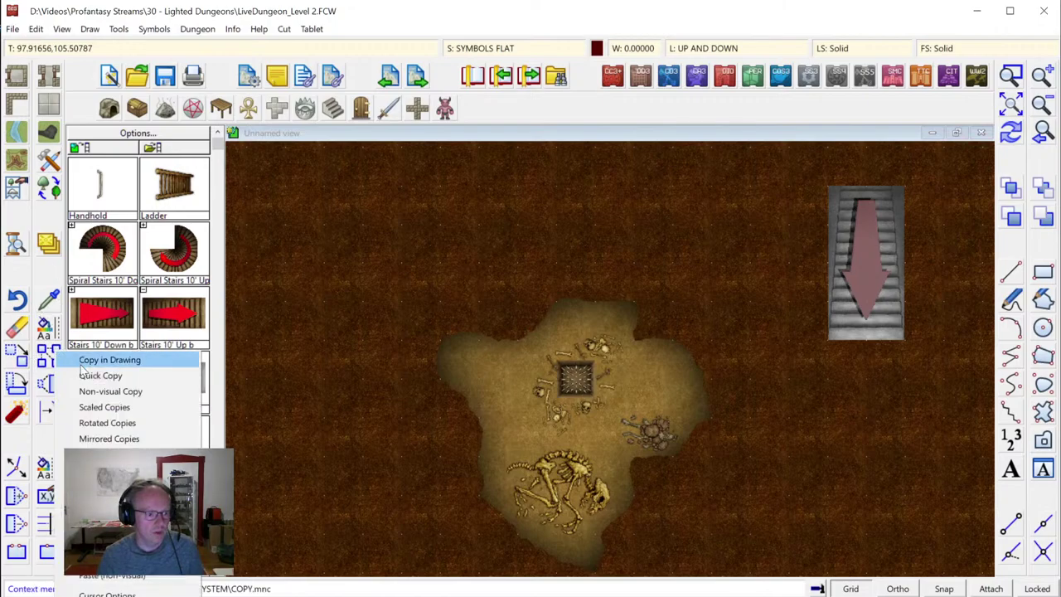
right_click(20, 383)
left_click(79, 408)
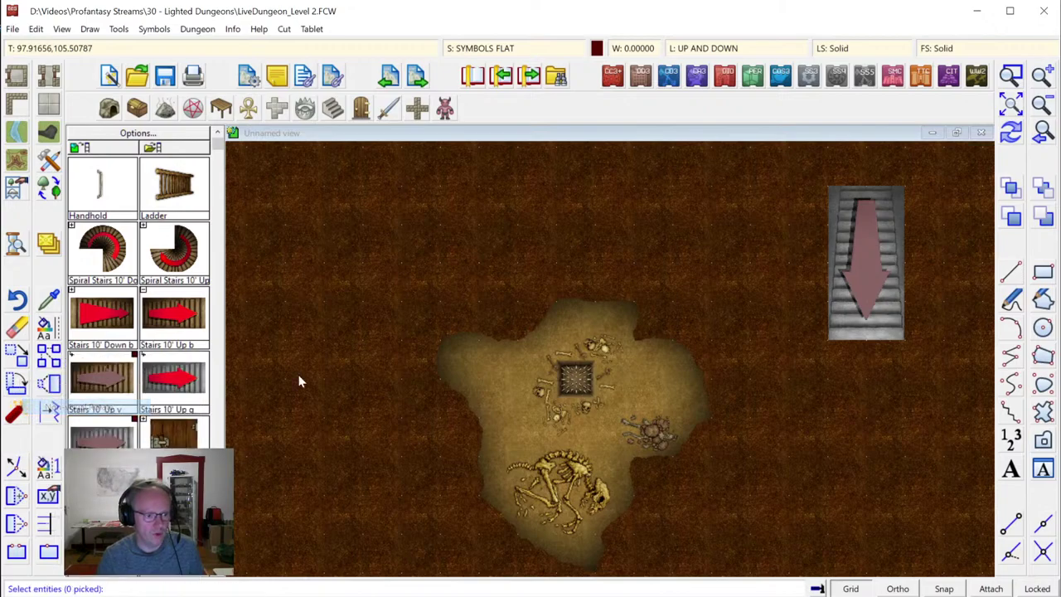
left_click(854, 189)
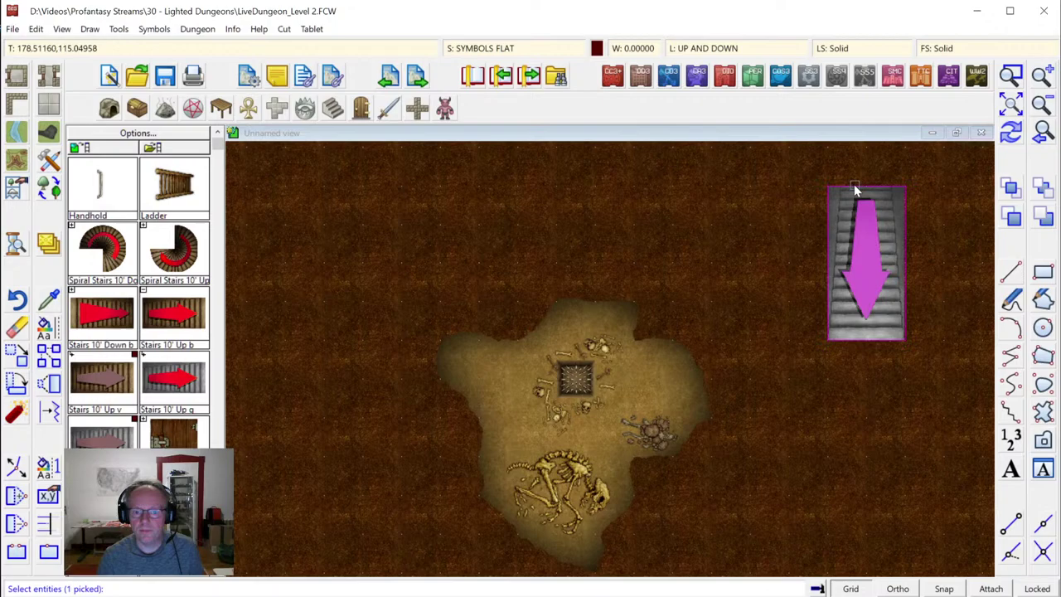
right_click(731, 239)
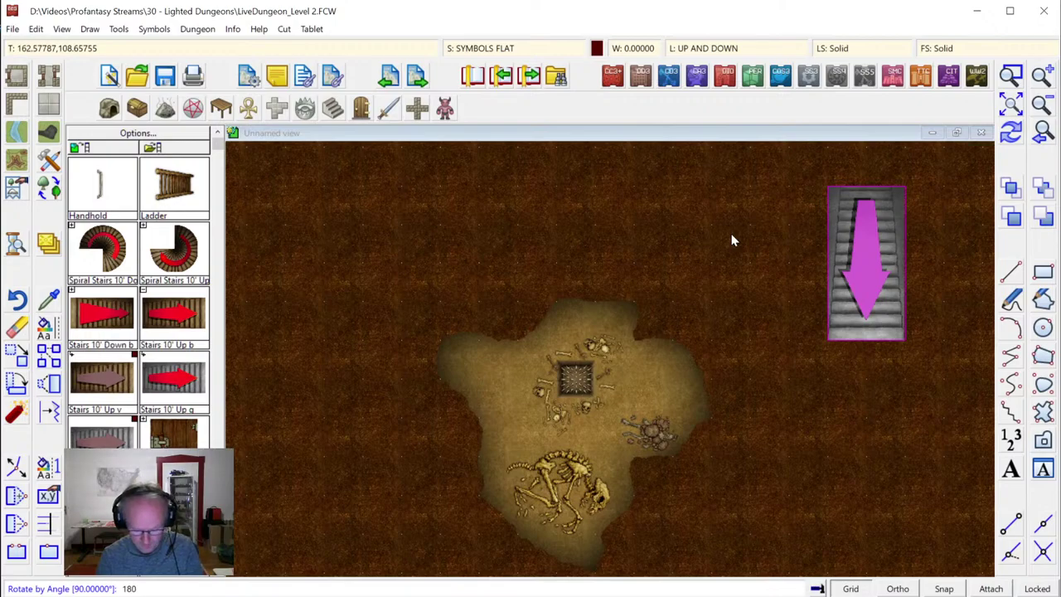
key("Return")
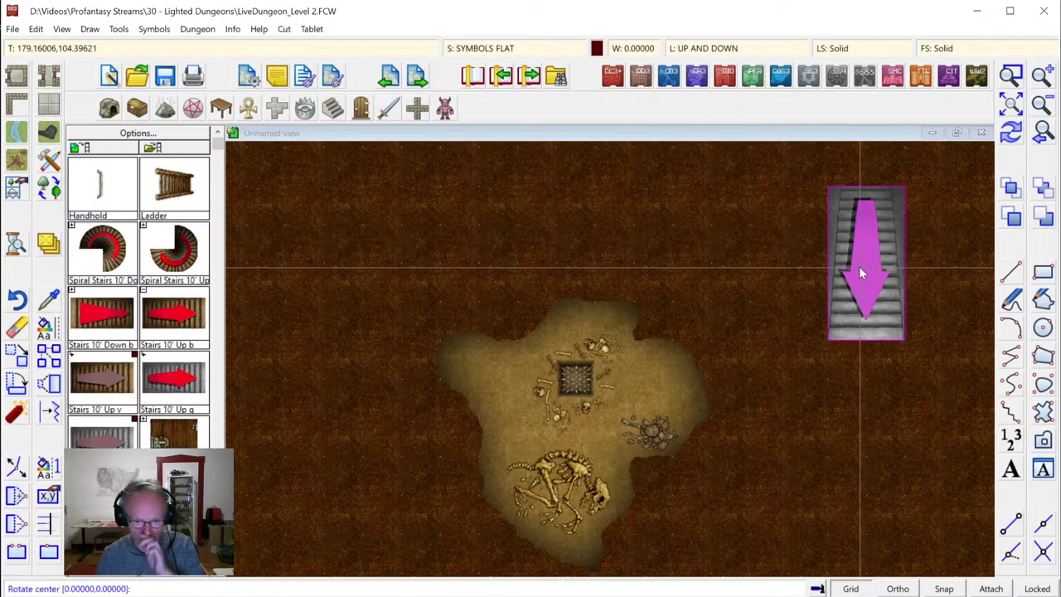
left_click(944, 588)
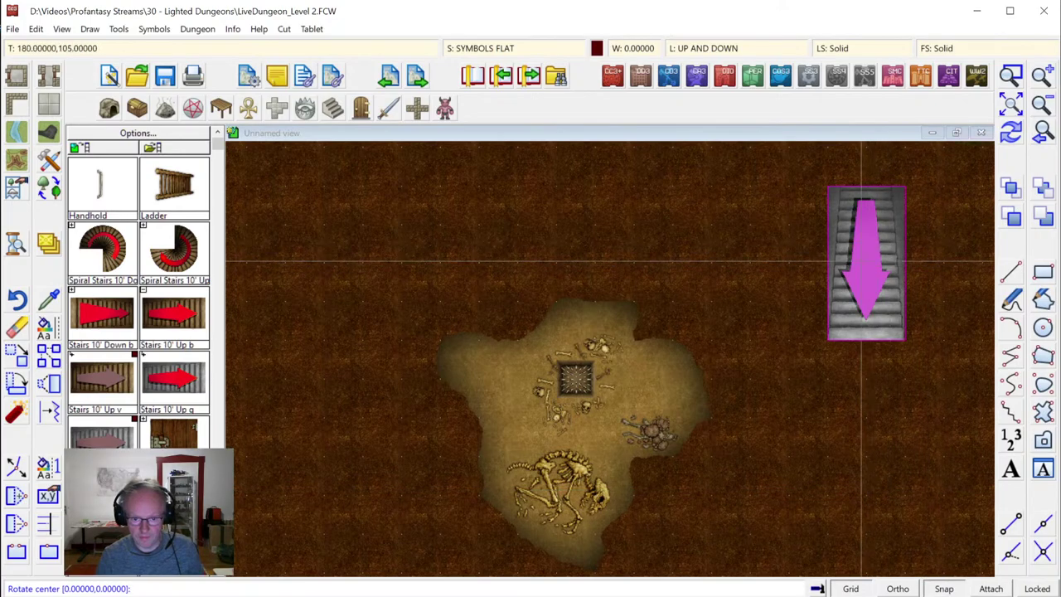
right_click(850, 588)
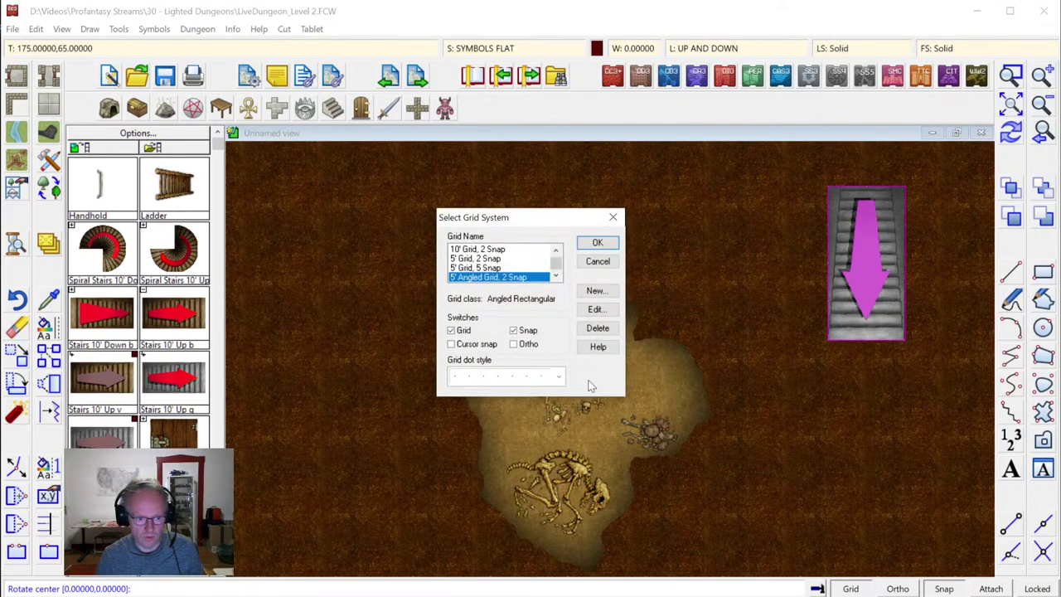
left_click(597, 243)
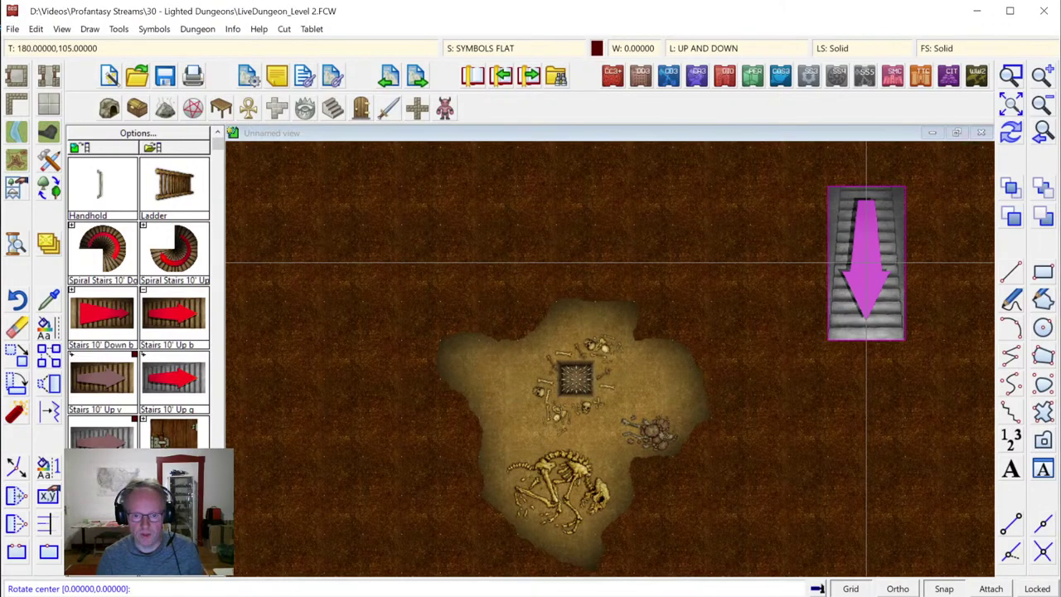
left_click(867, 263)
left_click(1011, 131)
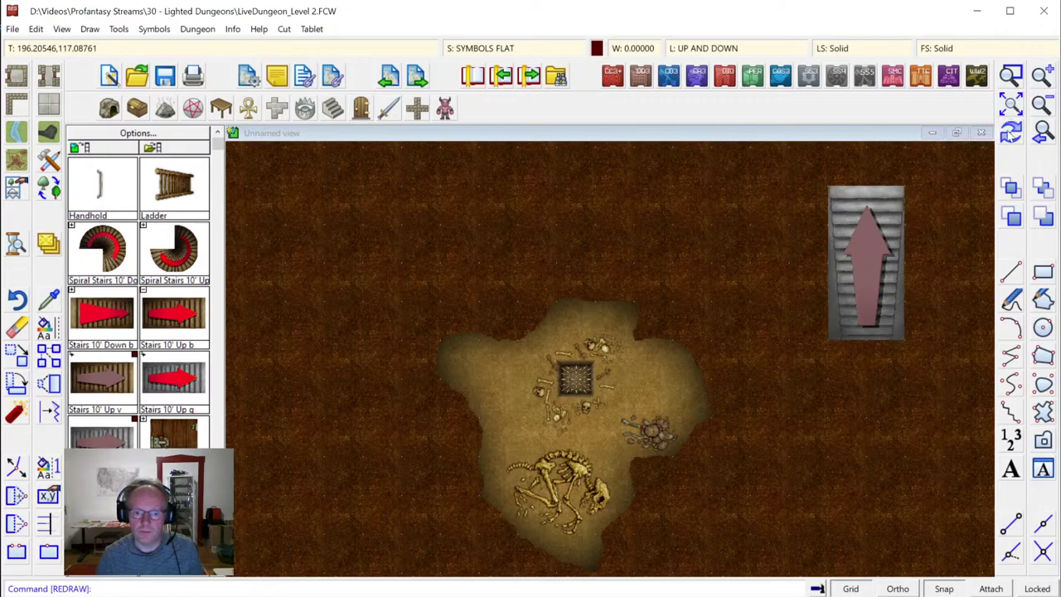
Add a 10-wide Flagstone G corridor with 1-wide Tile Marble Black walls from the foot of the stairs through 180,75 to the cave at 150,75
left_click(1010, 101)
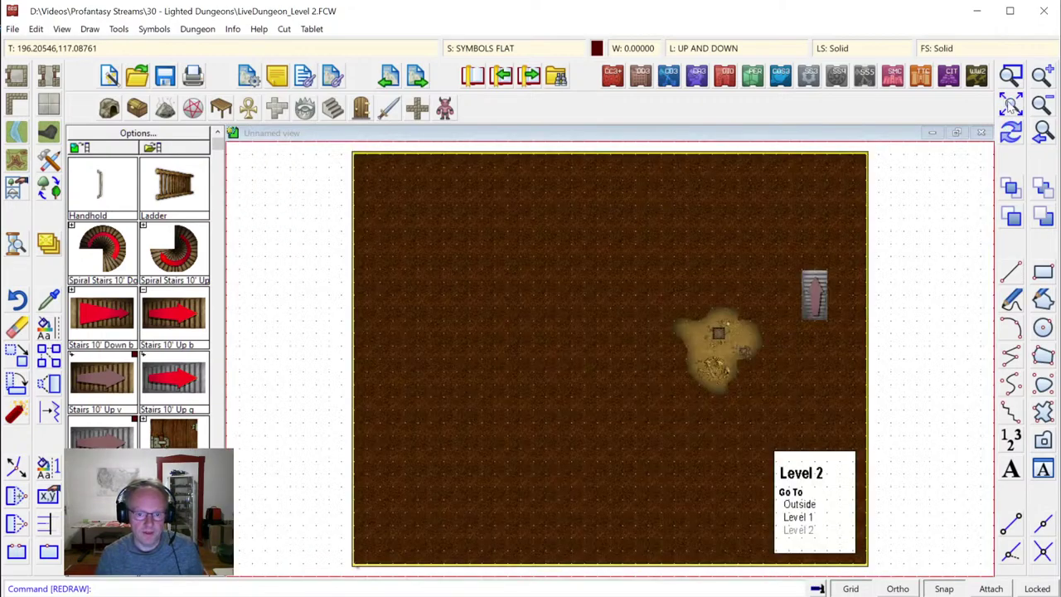
left_click(1012, 76)
left_click(630, 220)
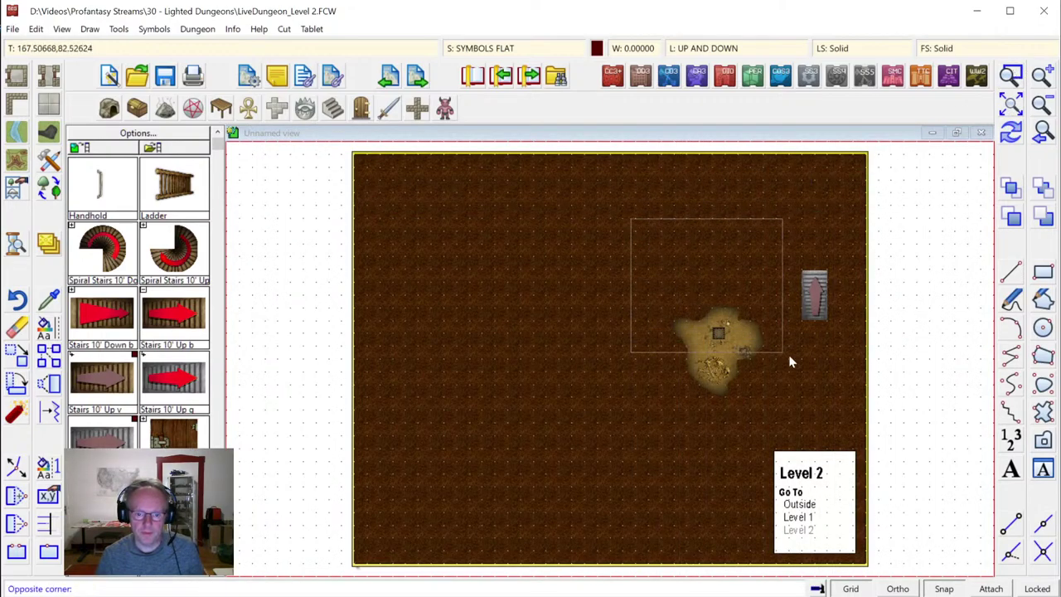
left_click(857, 415)
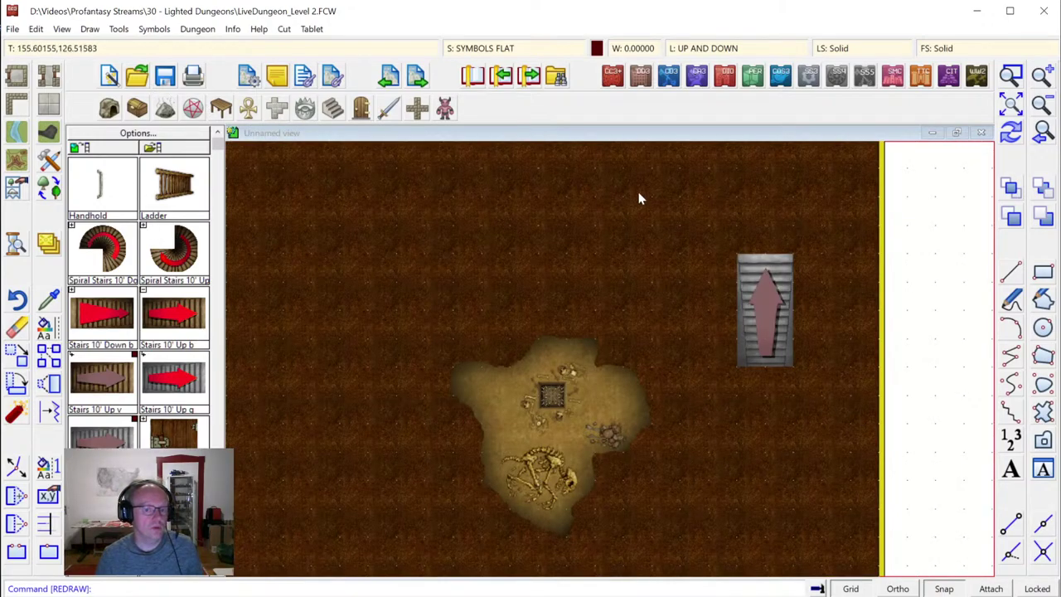
left_click(50, 77)
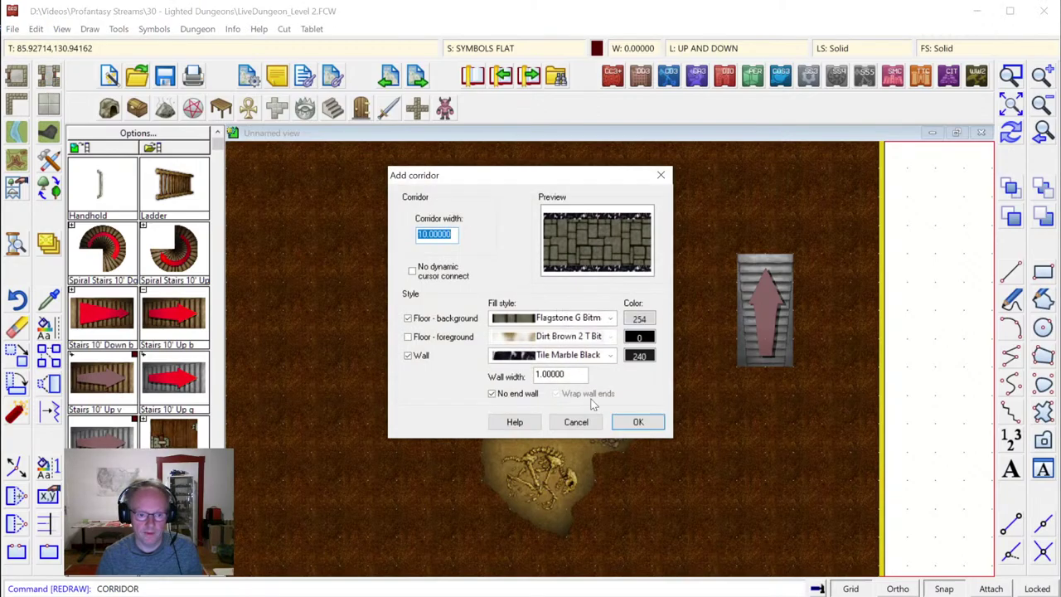
left_click(638, 422)
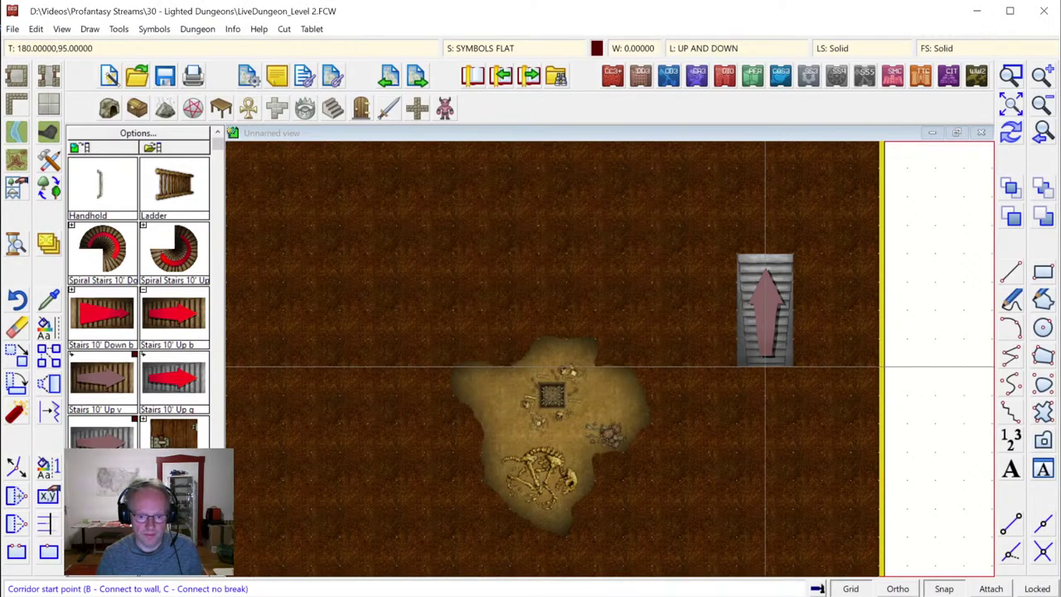
left_click(765, 367)
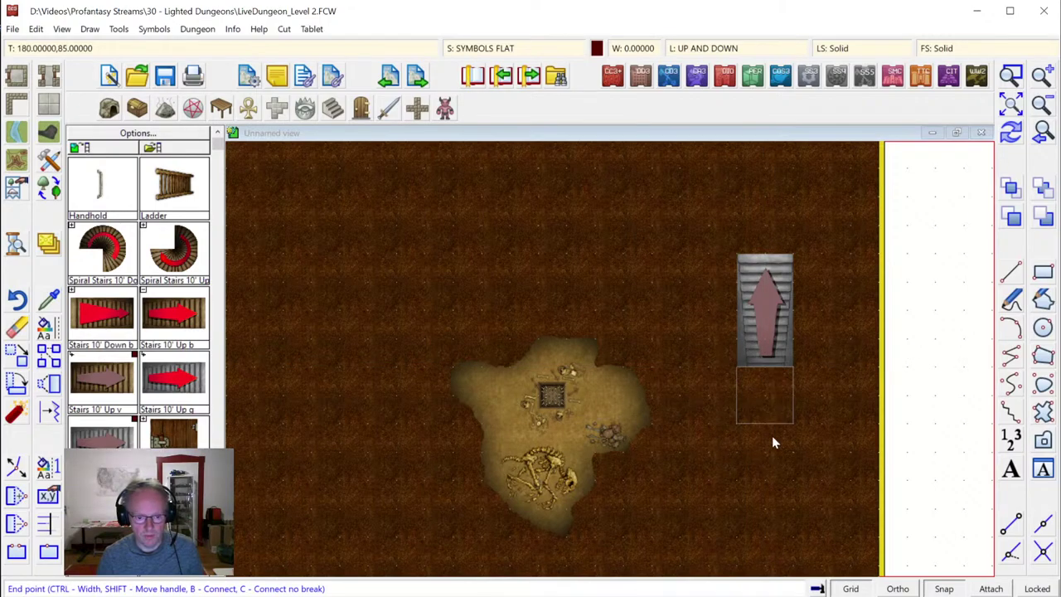
left_click(767, 491)
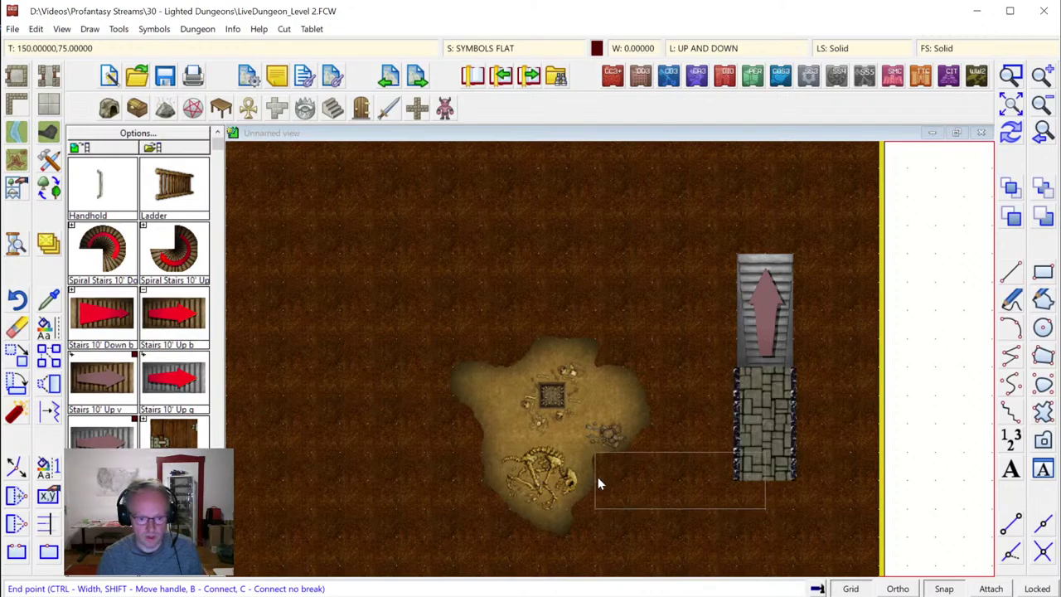
left_click(597, 484)
right_click(693, 491)
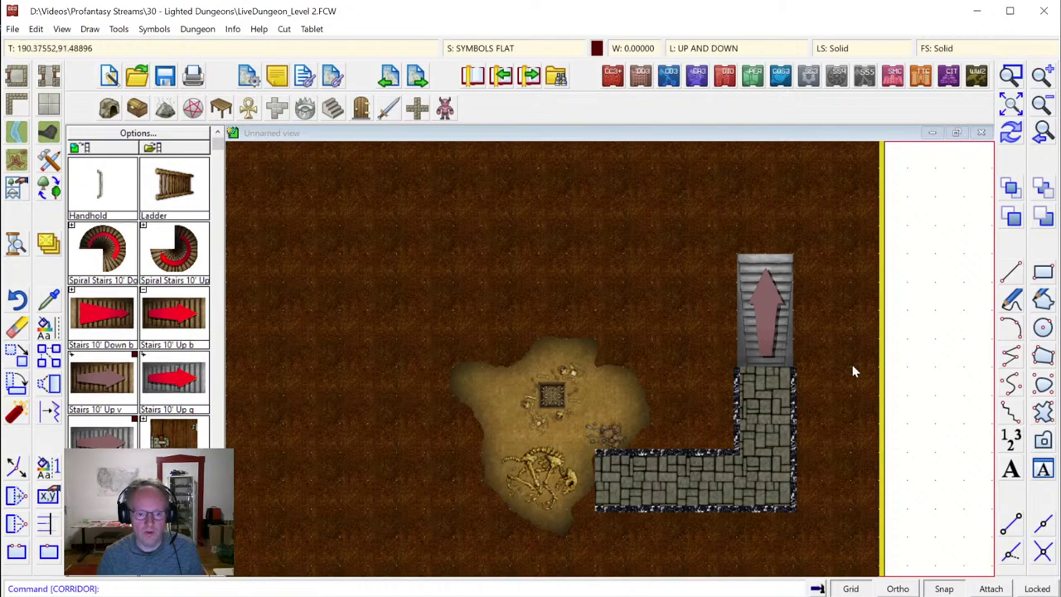
left_click(1011, 131)
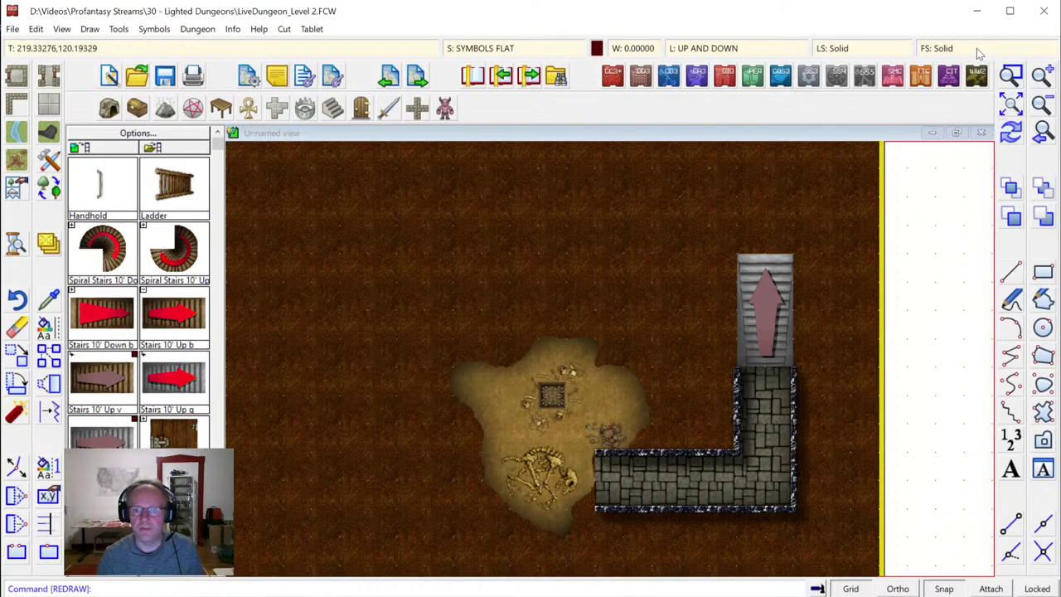
Move the southwest corner of the corridor's flagstone floor to 145,70 so the floor reaches into the cave
left_click(1011, 76)
left_click(433, 392)
left_click(673, 553)
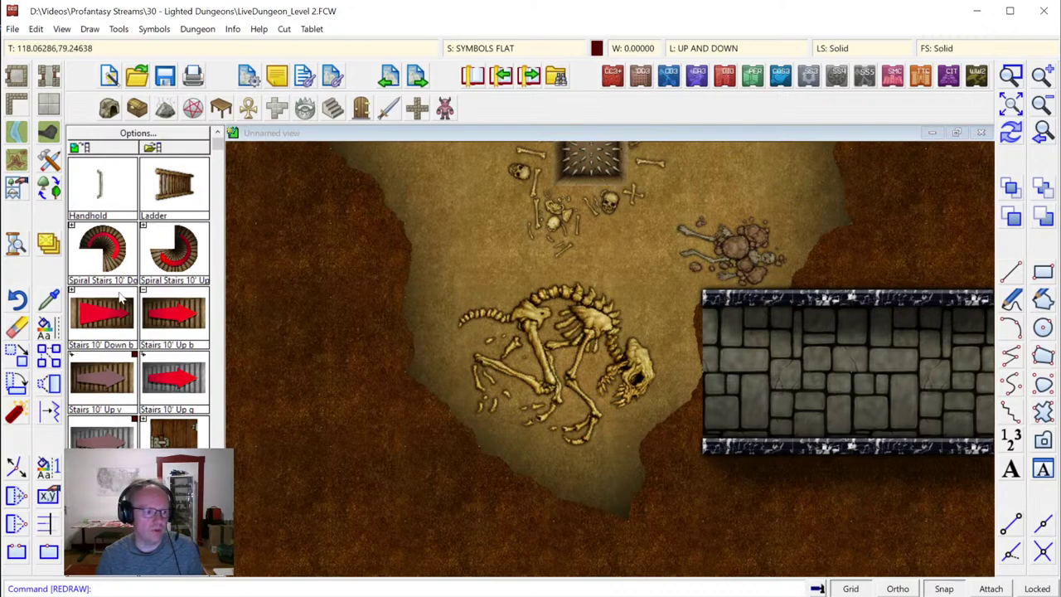
left_click(15, 468)
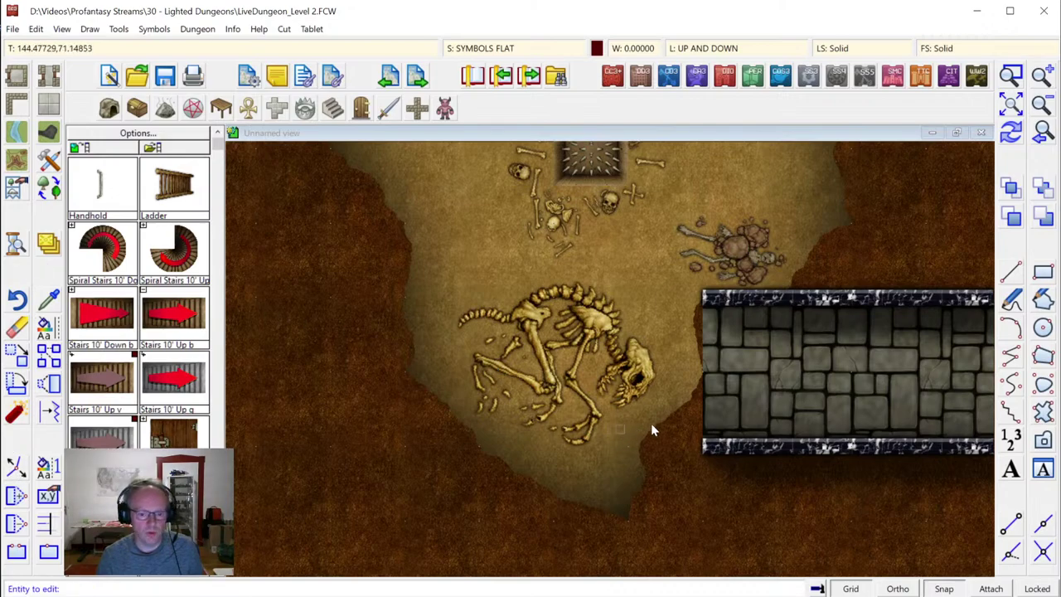
left_click(708, 447)
left_click(703, 448)
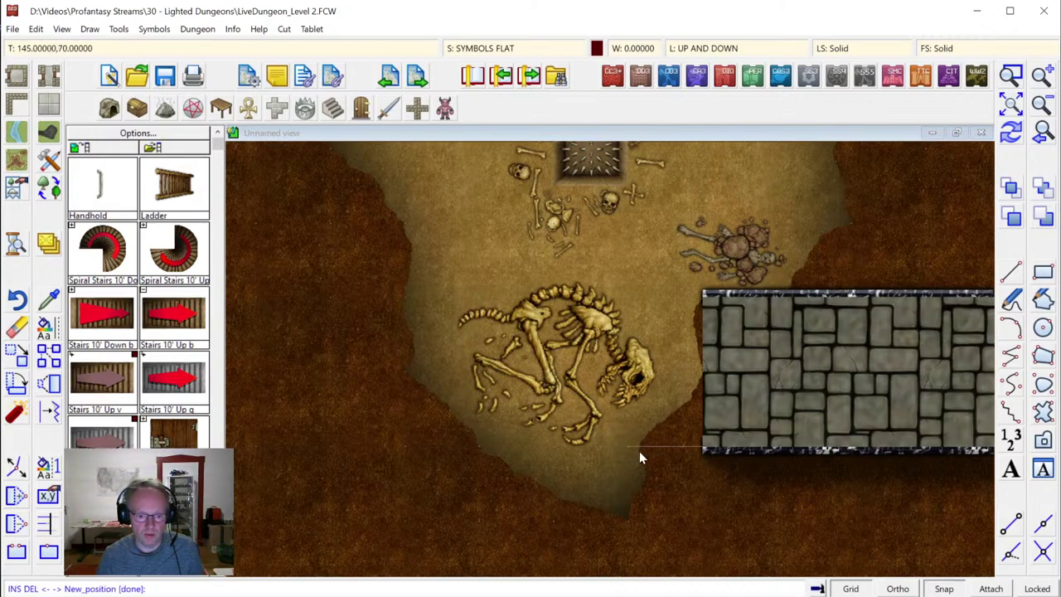
left_click(628, 450)
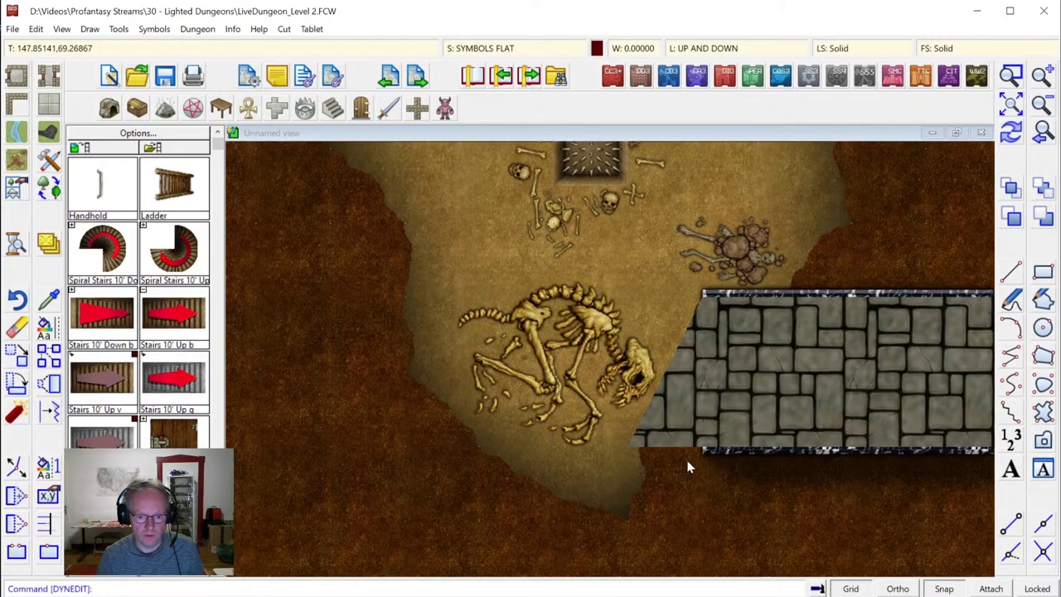
left_click(1013, 134)
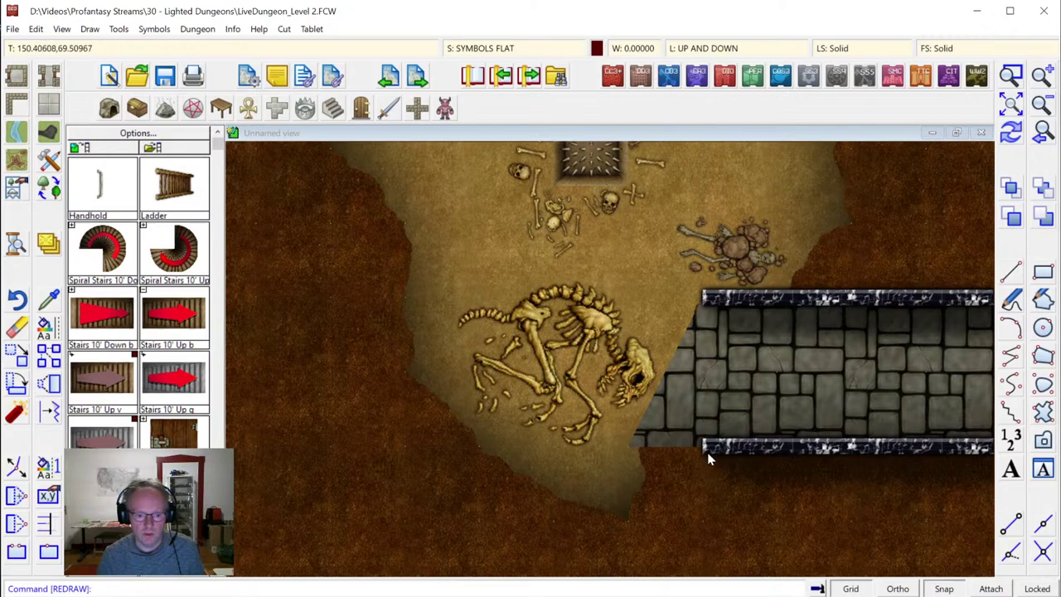
Try to move the west end node of the corridor's south wall to 145,70 by editing the wall
key("Return")
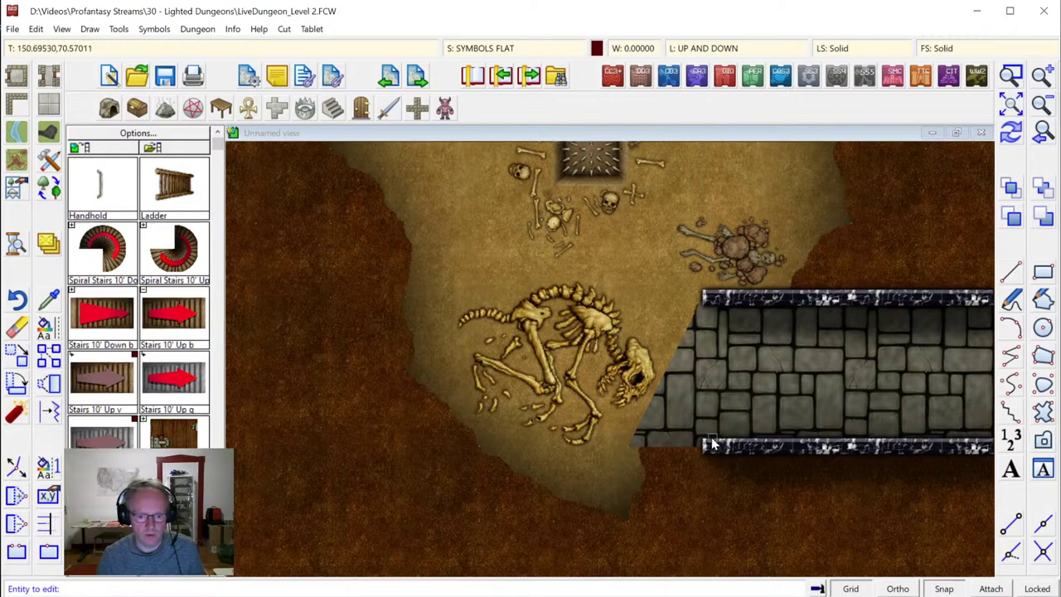
left_click(711, 445)
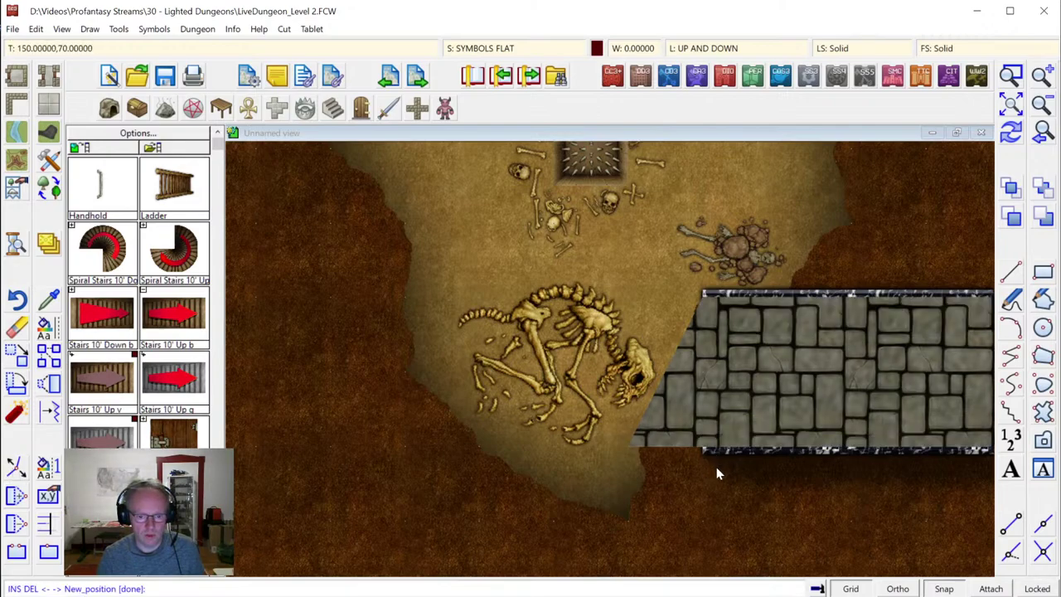
left_click(639, 447)
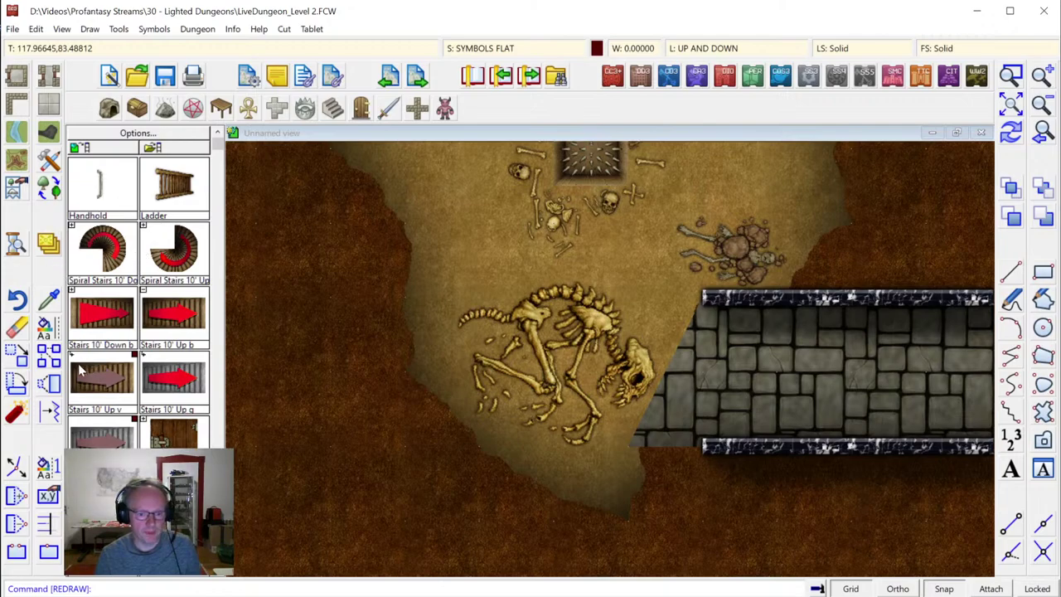
Stretch the west end of the corridor's south marble wall from 150,70 to 145,70 so it reaches the floor's corner
left_click(35, 29)
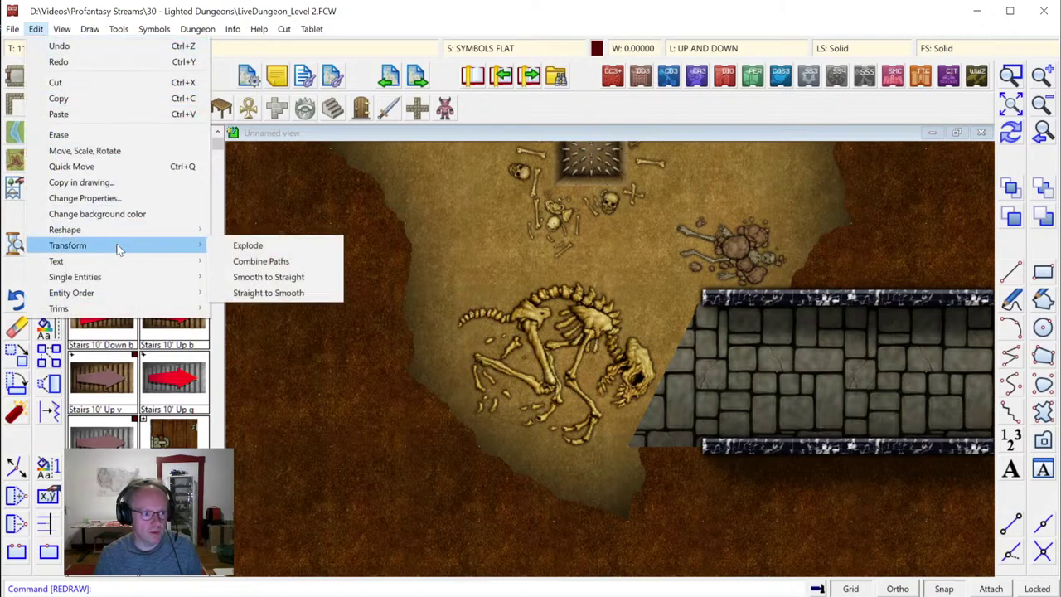
mouse_move(110, 232)
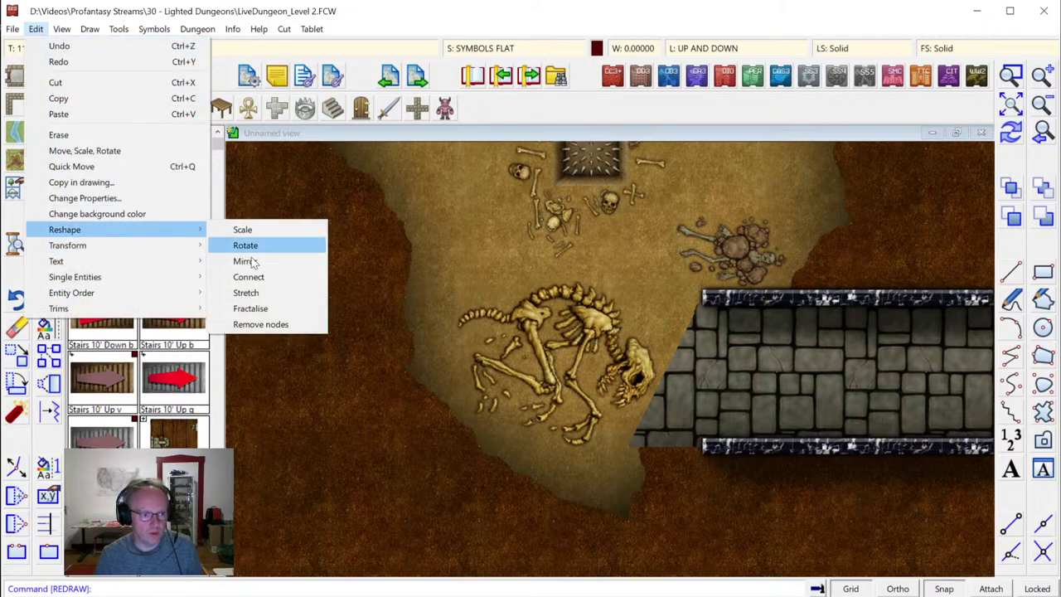
left_click(247, 293)
left_click(710, 445)
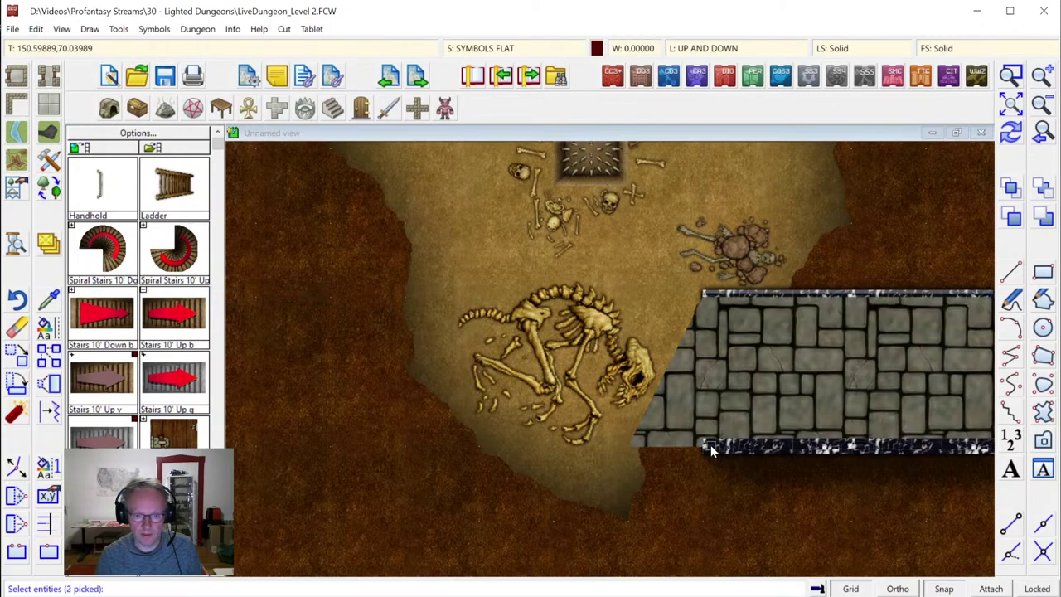
right_click(714, 405)
left_click(723, 401)
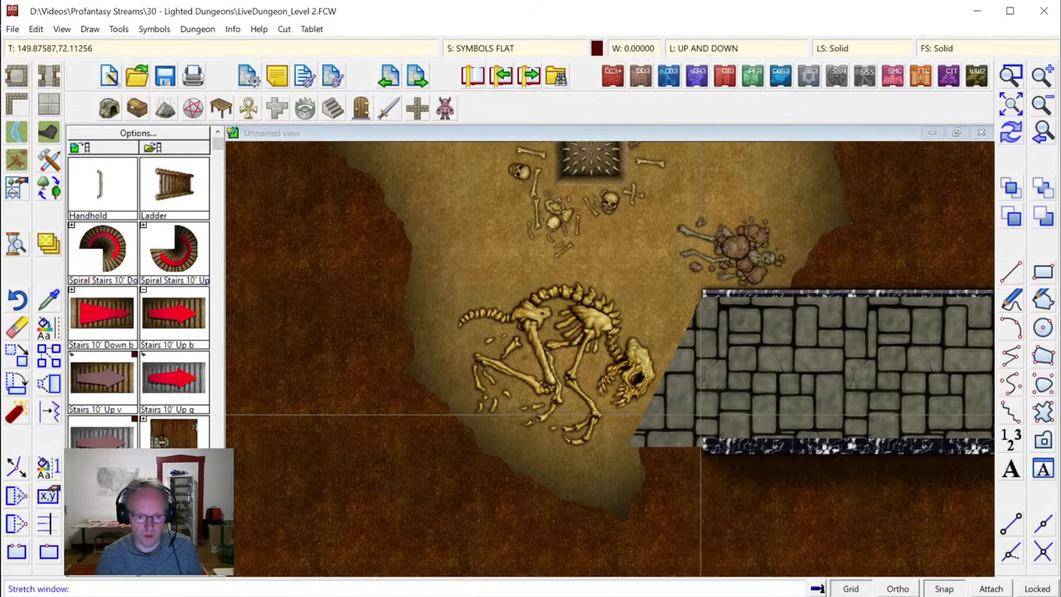
left_click(684, 407)
left_click(735, 498)
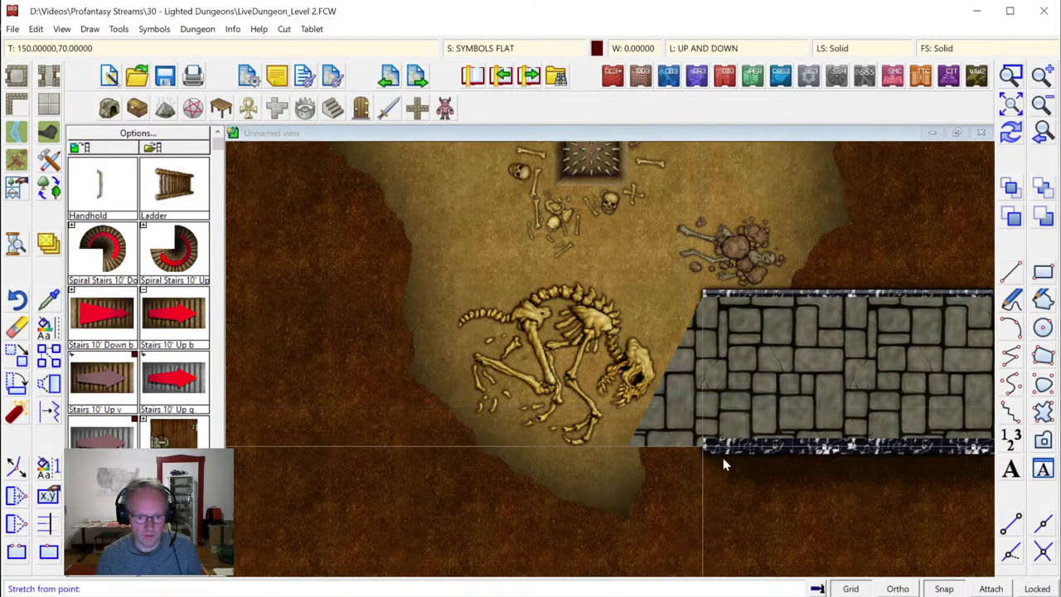
left_click(706, 447)
left_click(632, 449)
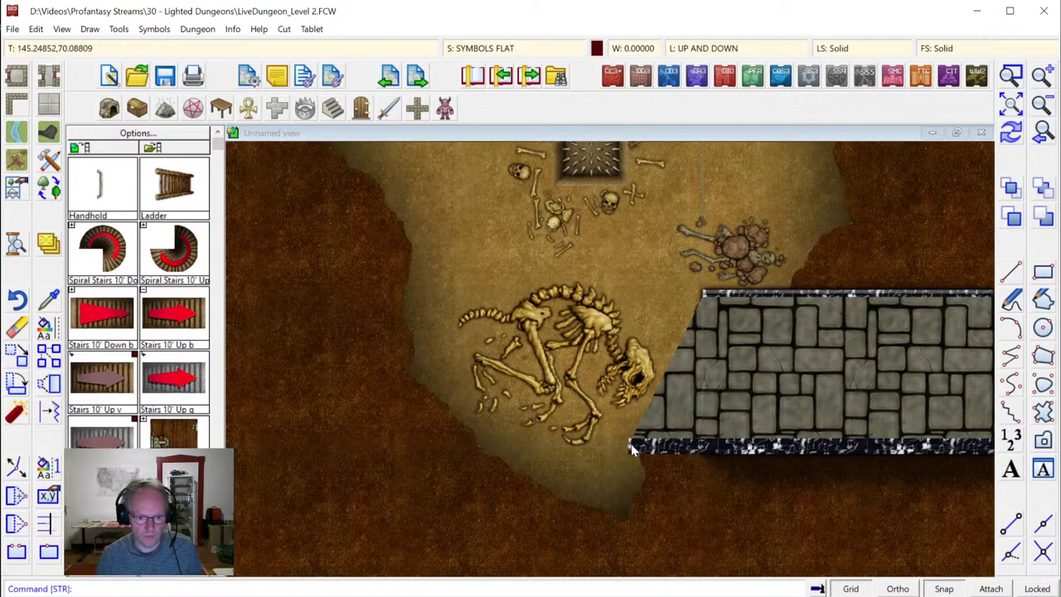
left_click(1012, 133)
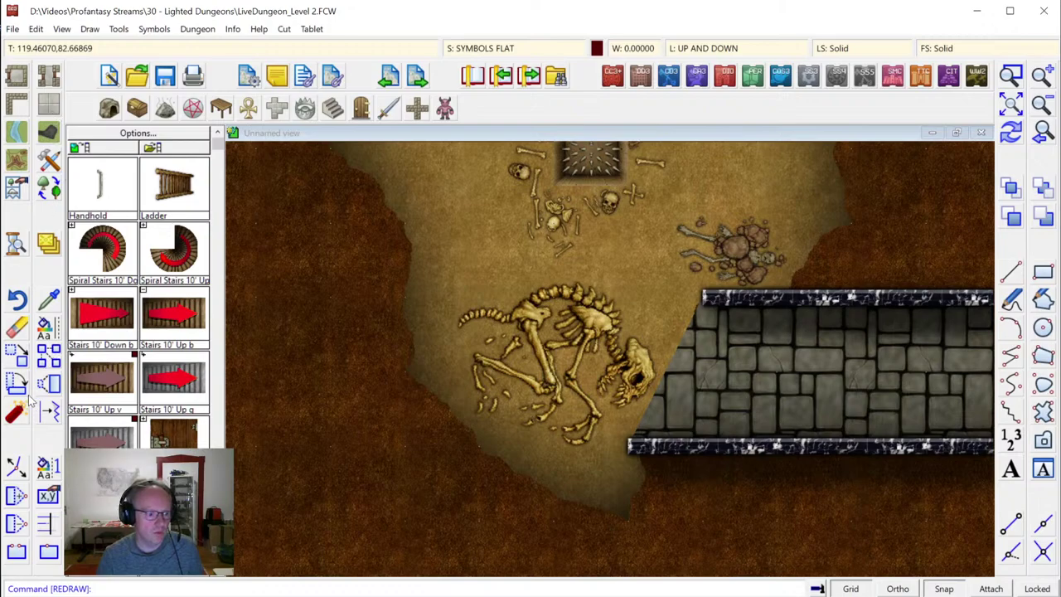
Insert three nodes in the flagstone floor's slanted west edge, bending it inward into a curve where the corridor meets the cave
left_click(20, 497)
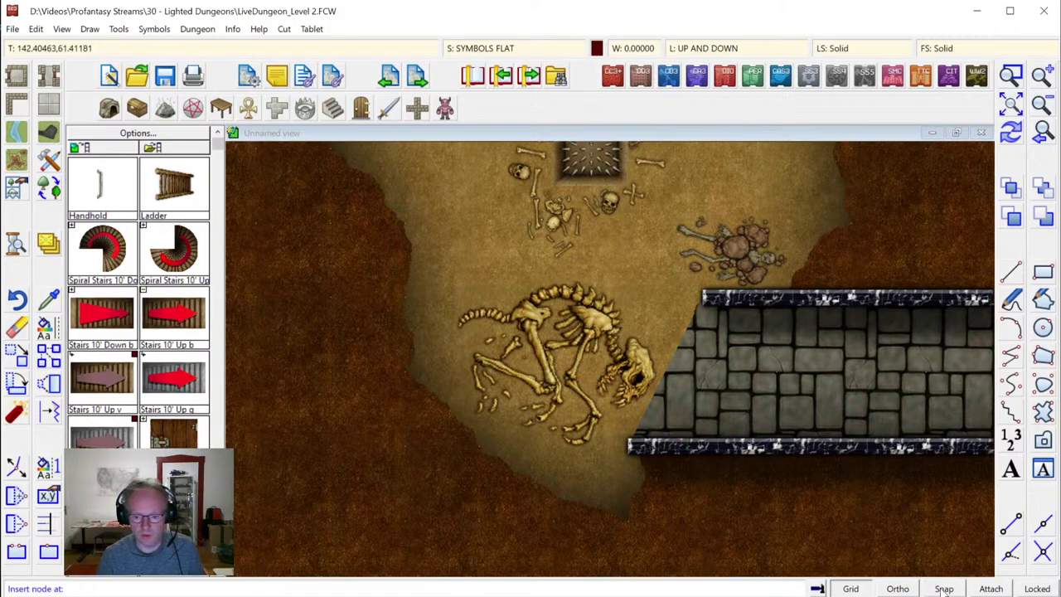
left_click(644, 421)
left_click(664, 419)
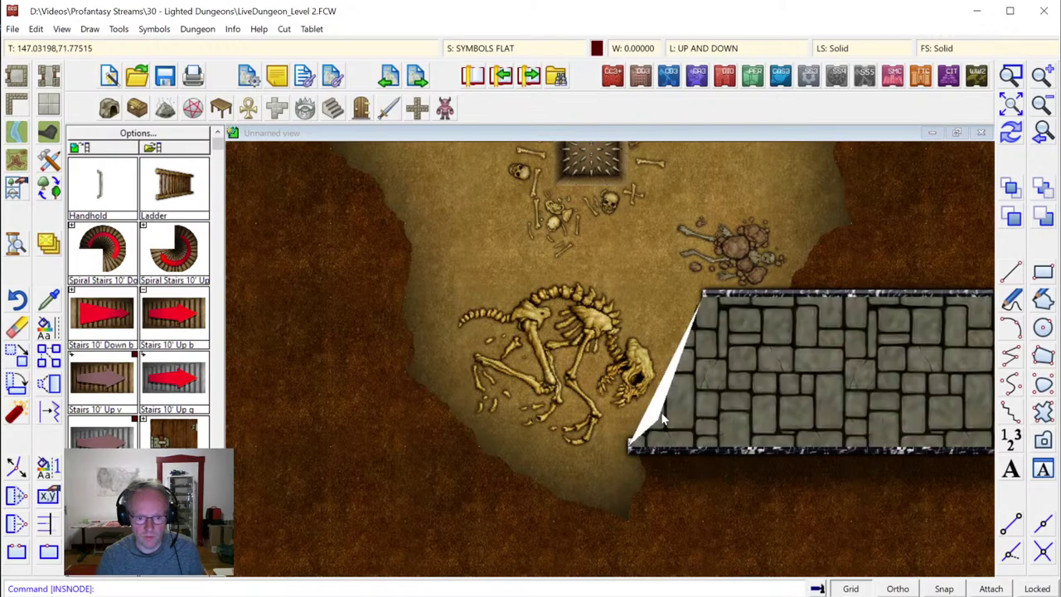
right_click(665, 414)
left_click(683, 356)
left_click(702, 349)
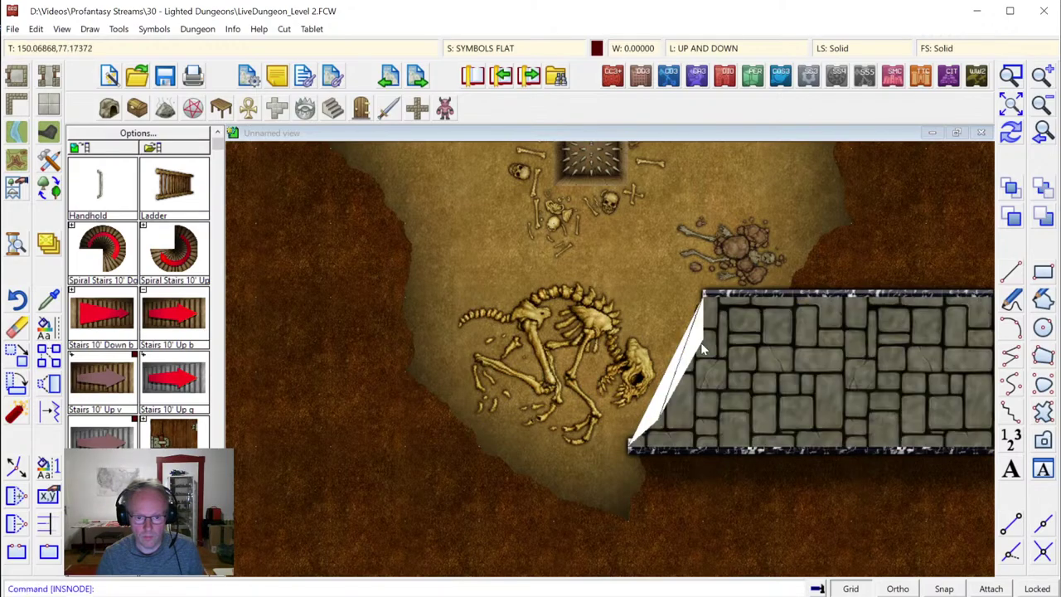
right_click(702, 348)
left_click(690, 362)
left_click(687, 369)
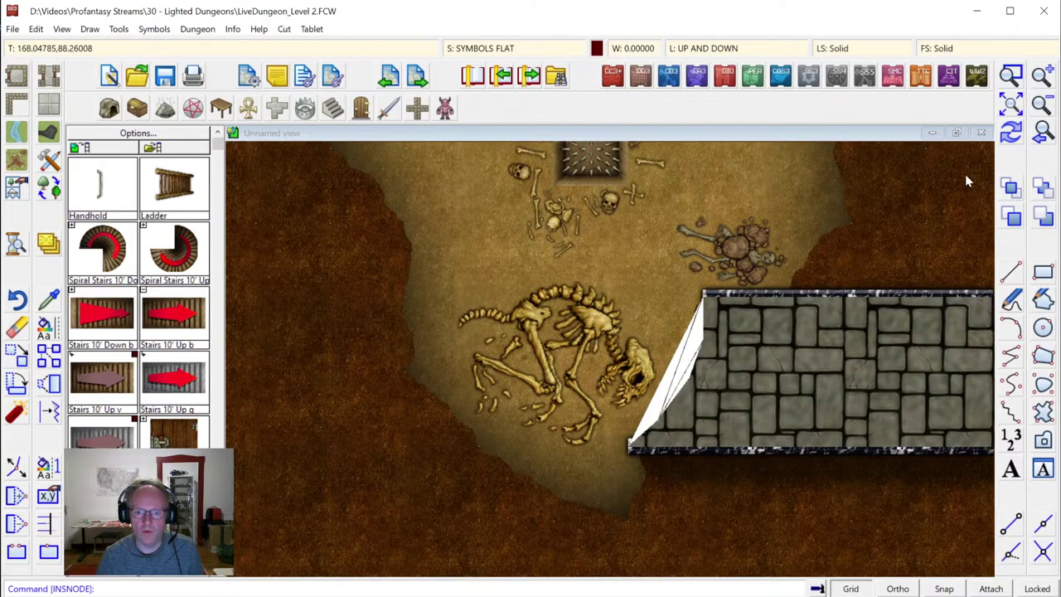
left_click(1010, 133)
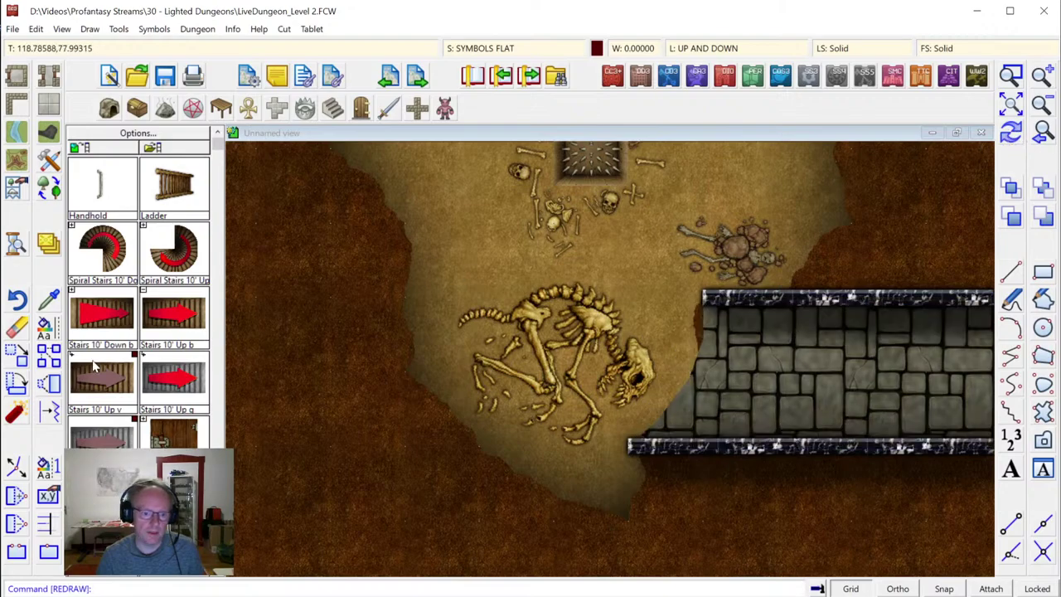
Draw a Floor, Dirt Brown 3 T, Straight polygon across the junction of the cave and corridor to blend the two floors
left_click(53, 101)
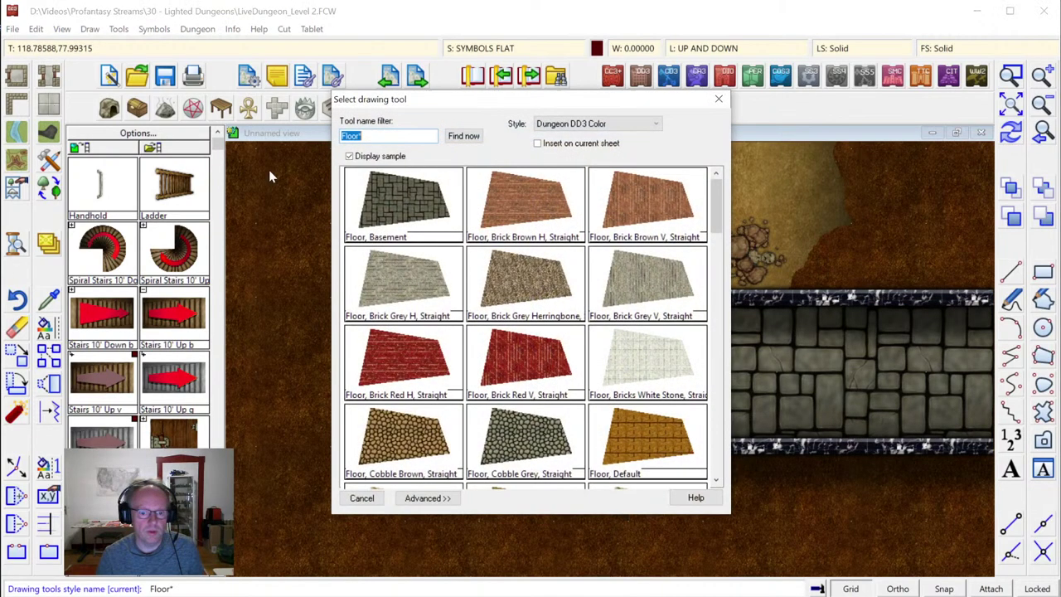
scroll(681, 412, "down", 15)
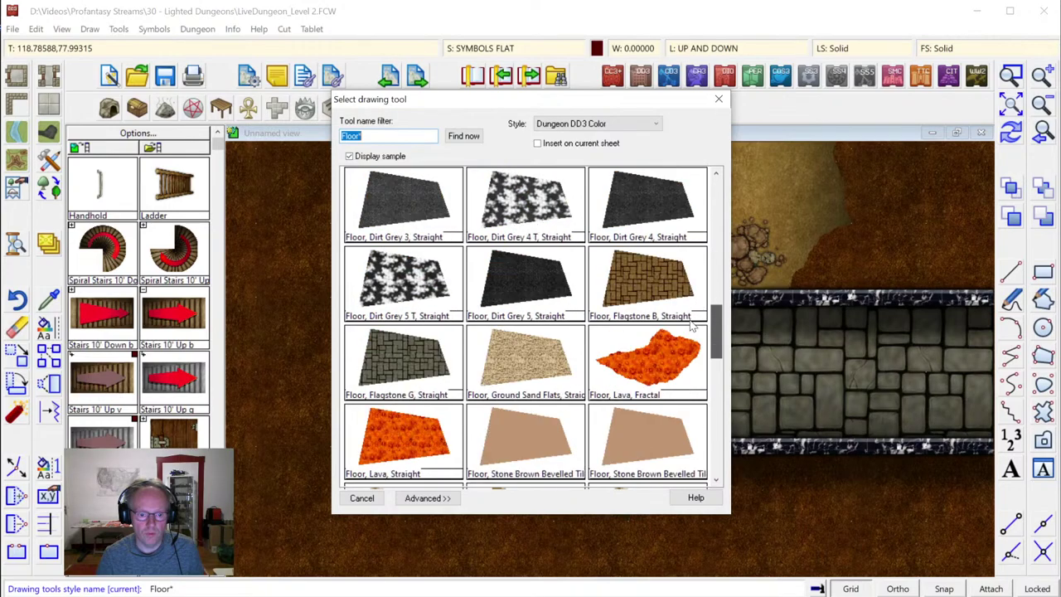
scroll(682, 413, "down", 2)
left_click_drag(717, 448, 723, 228)
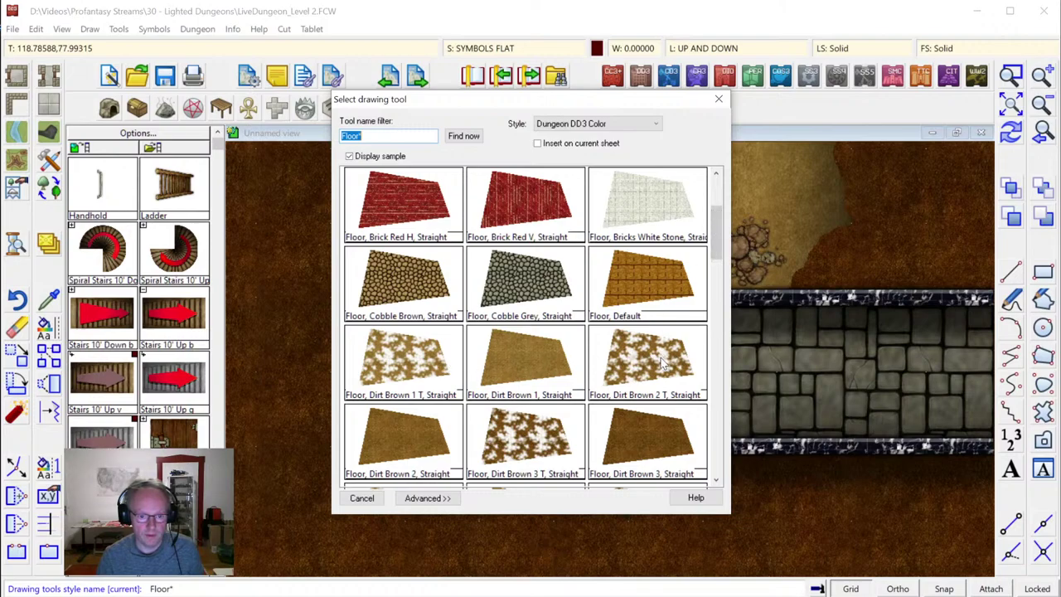
double_click(531, 448)
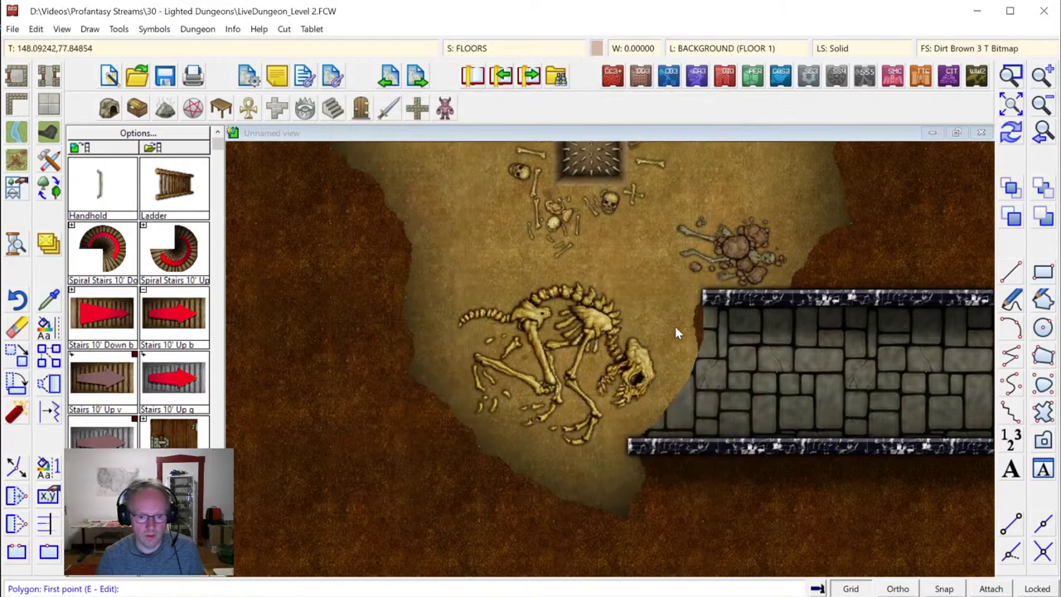
left_click(681, 301)
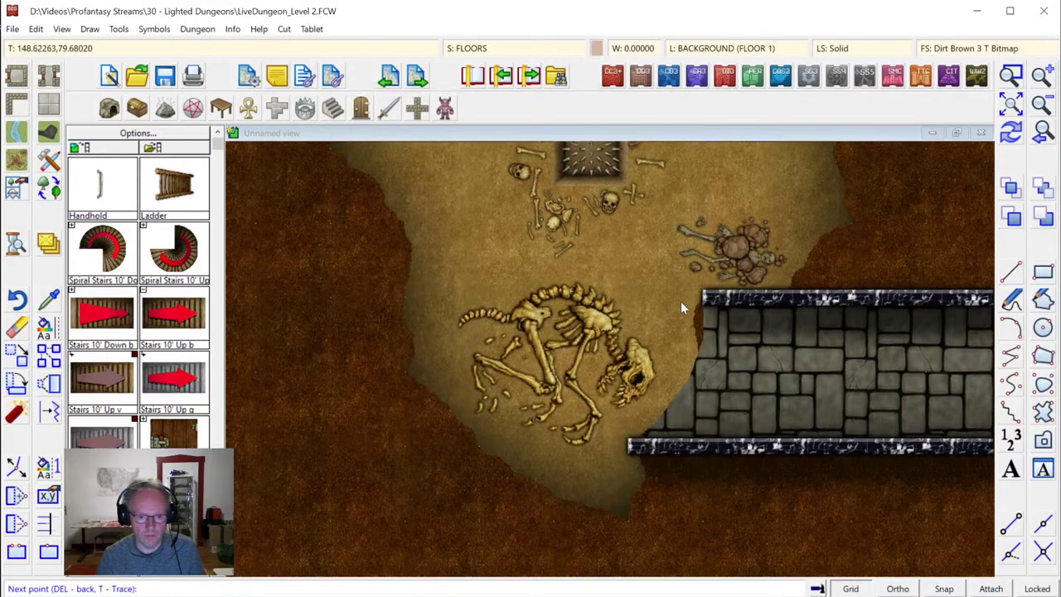
left_click(628, 439)
left_click(757, 437)
left_click(803, 344)
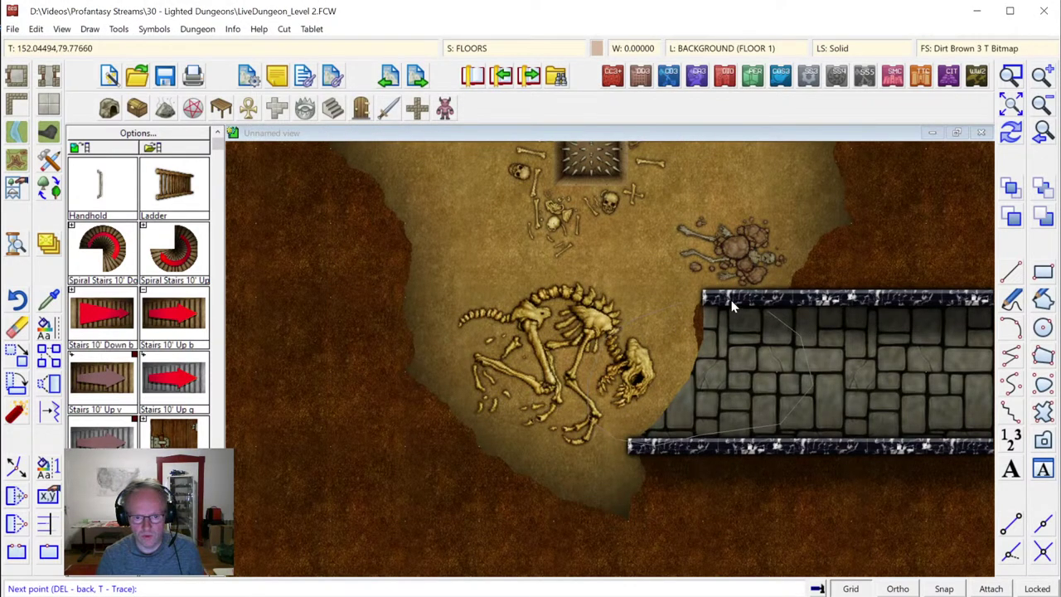
left_click(721, 299)
right_click(721, 298)
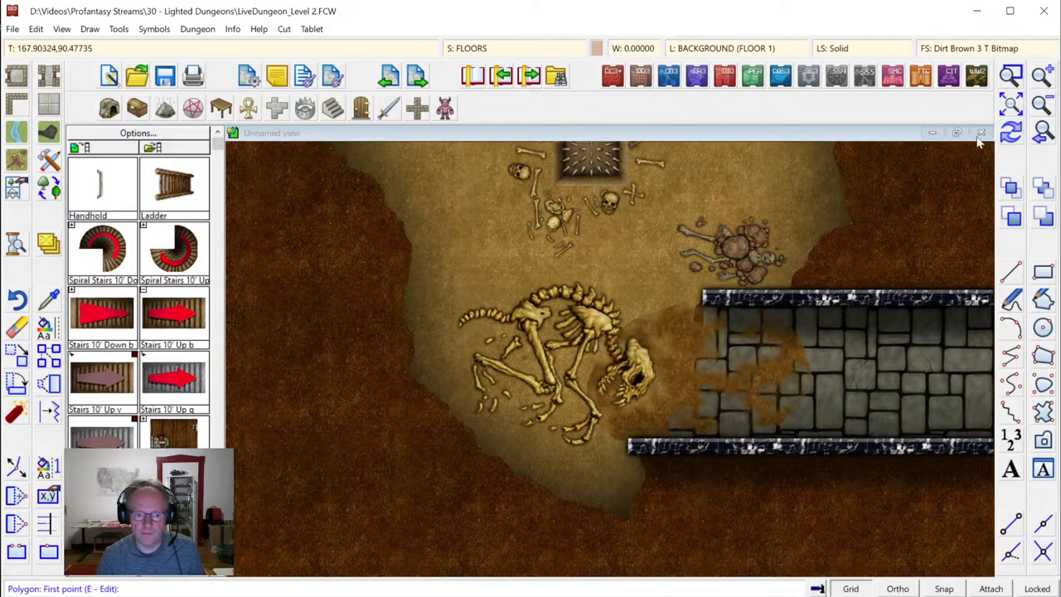
End the floor drawing and follow the Go To links from Level 2 through Level 1 to the Outside map
left_click(1042, 134)
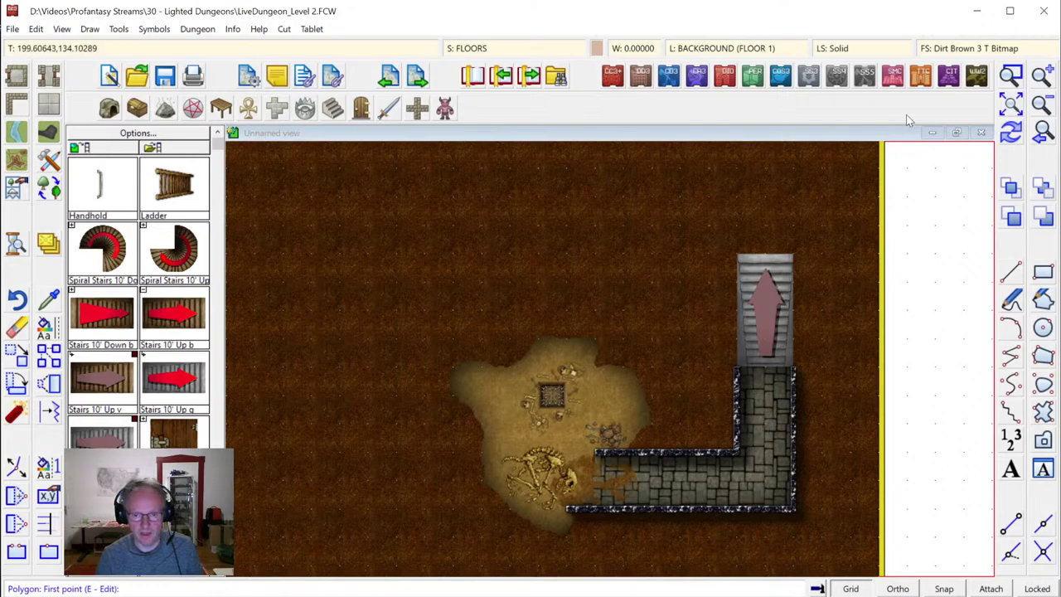
left_click(1012, 102)
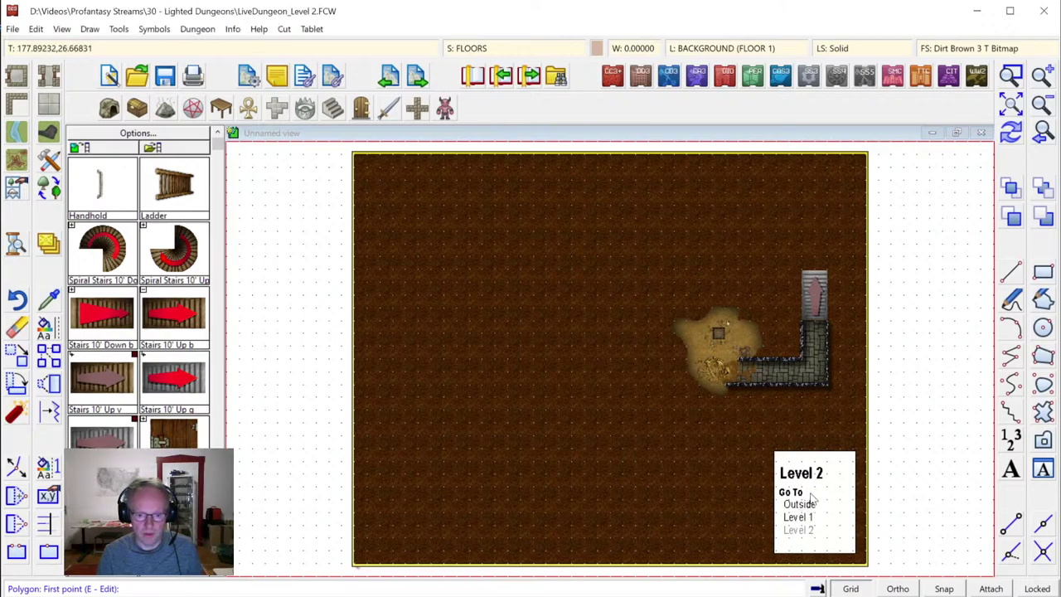
left_click(842, 420)
right_click(826, 489)
left_click(797, 506)
right_click(797, 504)
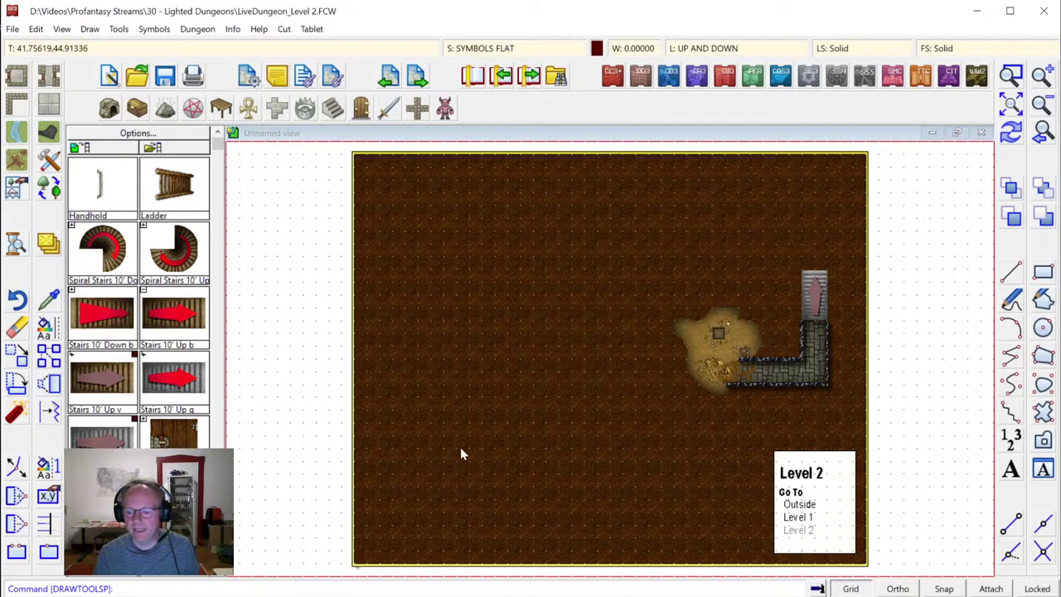
left_click(800, 519)
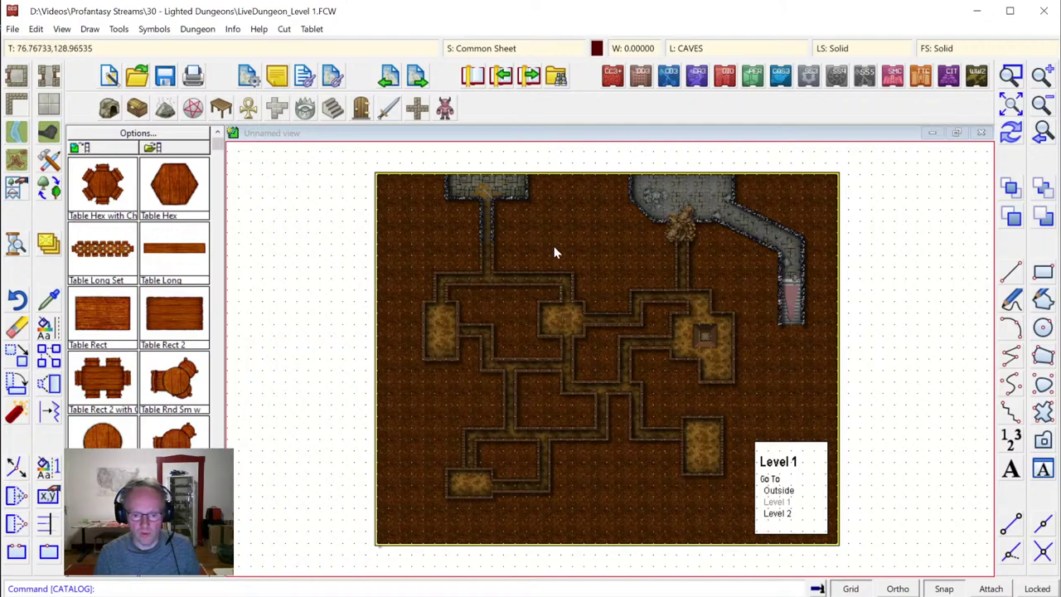
left_click(778, 491)
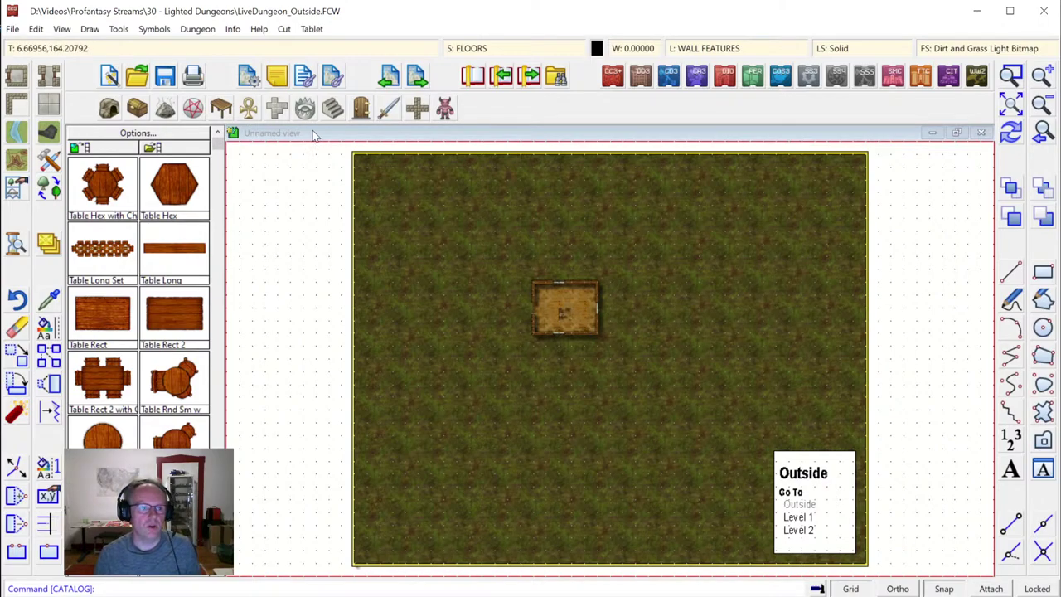
Load the DD3 Color Skirmish Vegetation symbol catalog and choose the Tree 1 symbol for placement
left_click(444, 107)
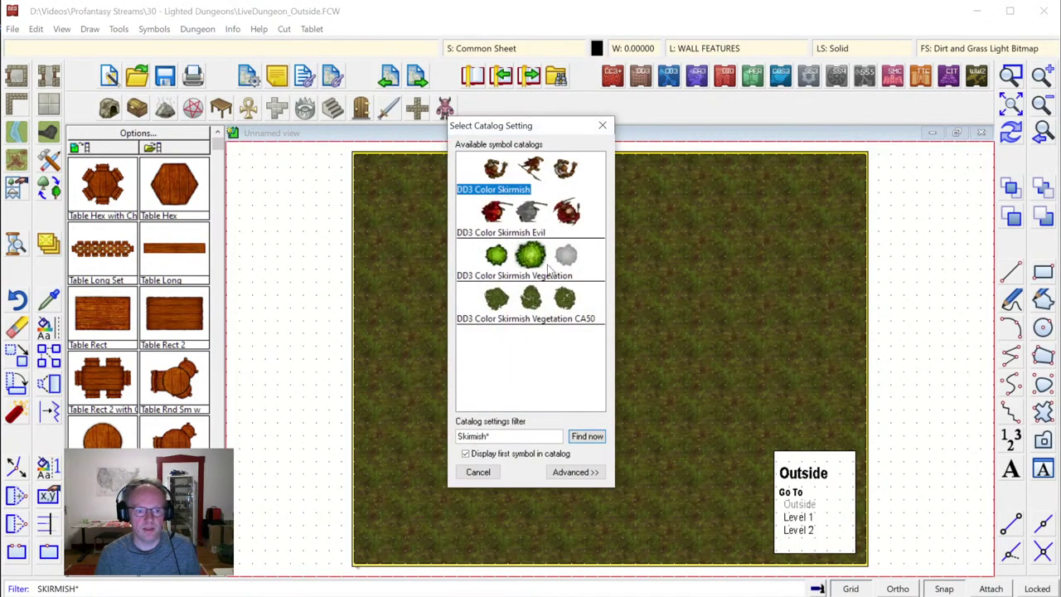
double_click(535, 276)
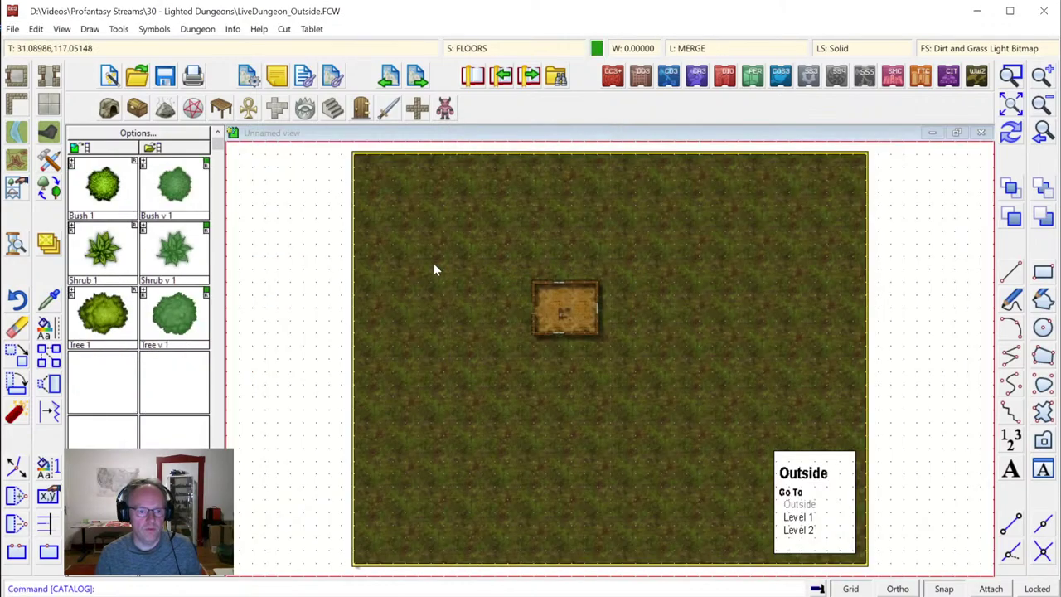
left_click(103, 320)
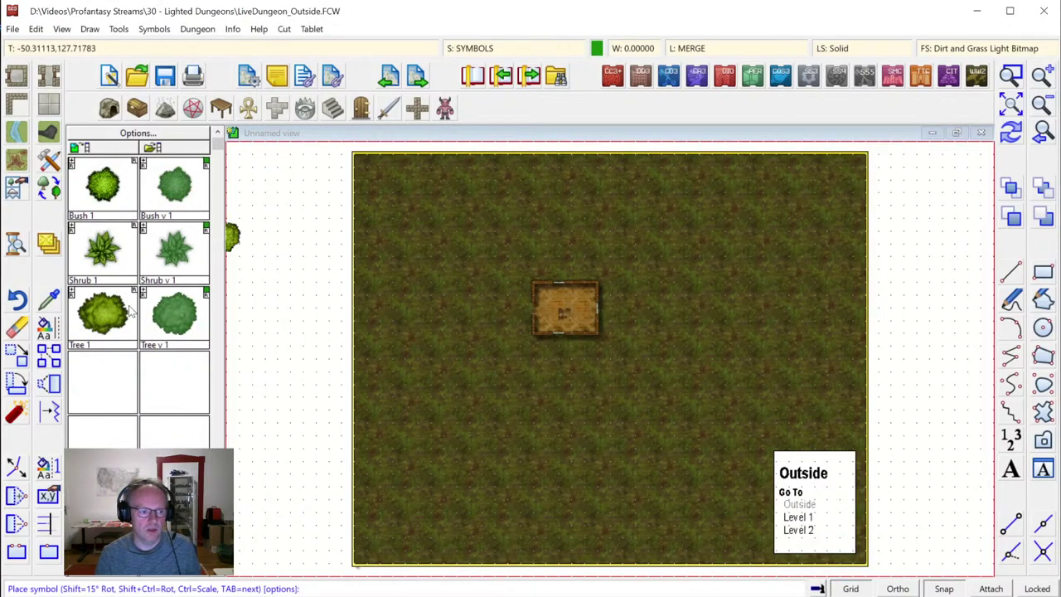
Place a loose ring of trees around the cabin, from its northwest corner past the south and east sides to the north
left_click(519, 270)
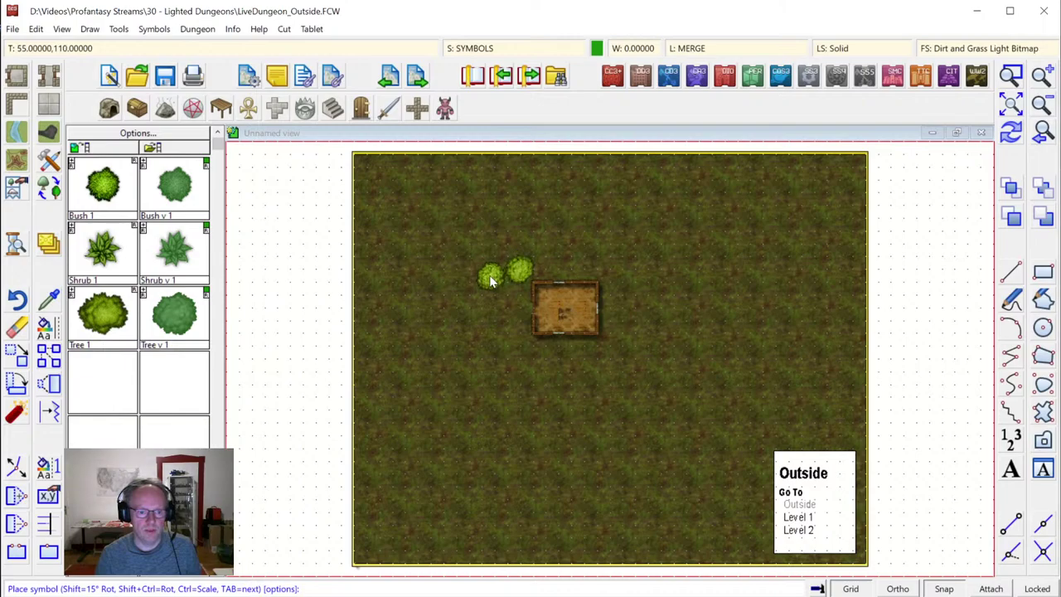
left_click(493, 280)
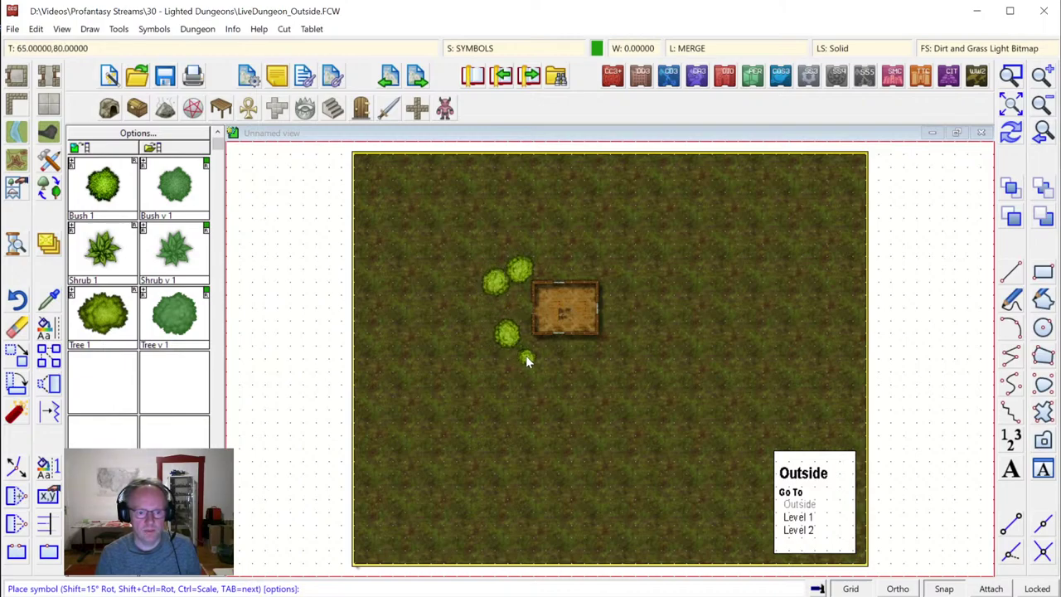
left_click(523, 358)
left_click(611, 357)
left_click(634, 333)
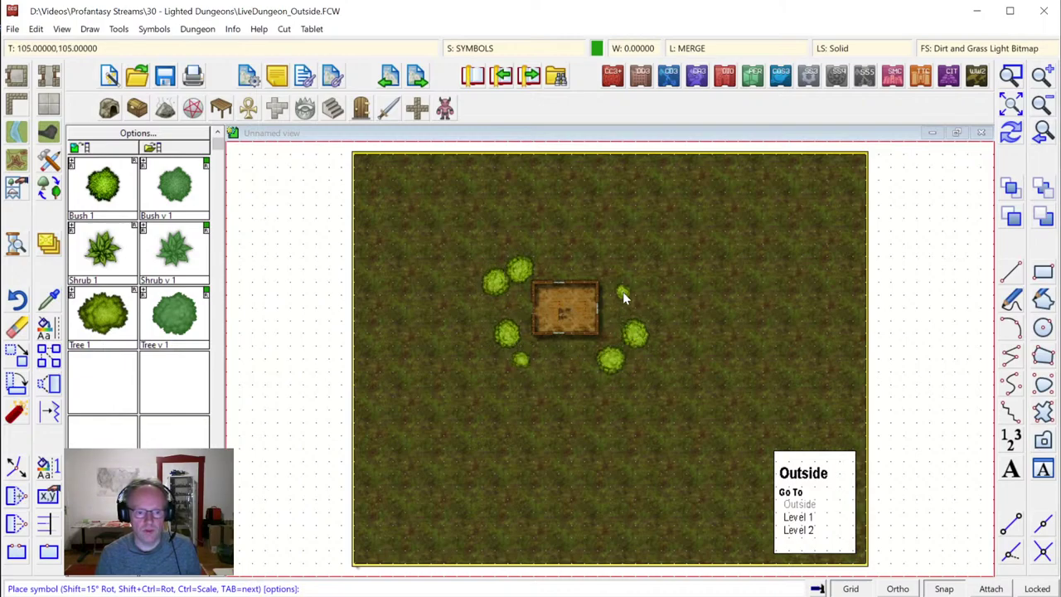
left_click(623, 294)
left_click(611, 255)
left_click(585, 255)
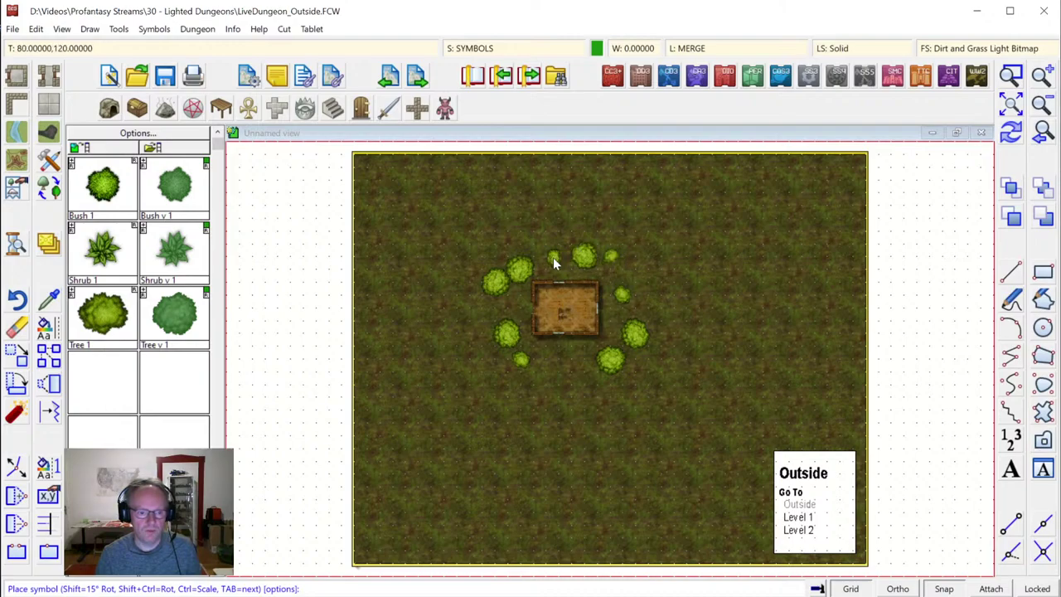
Thicken the tree ring with more trees north, west, southwest, southeast and east of the cabin
left_click(561, 246)
left_click(534, 242)
left_click(508, 293)
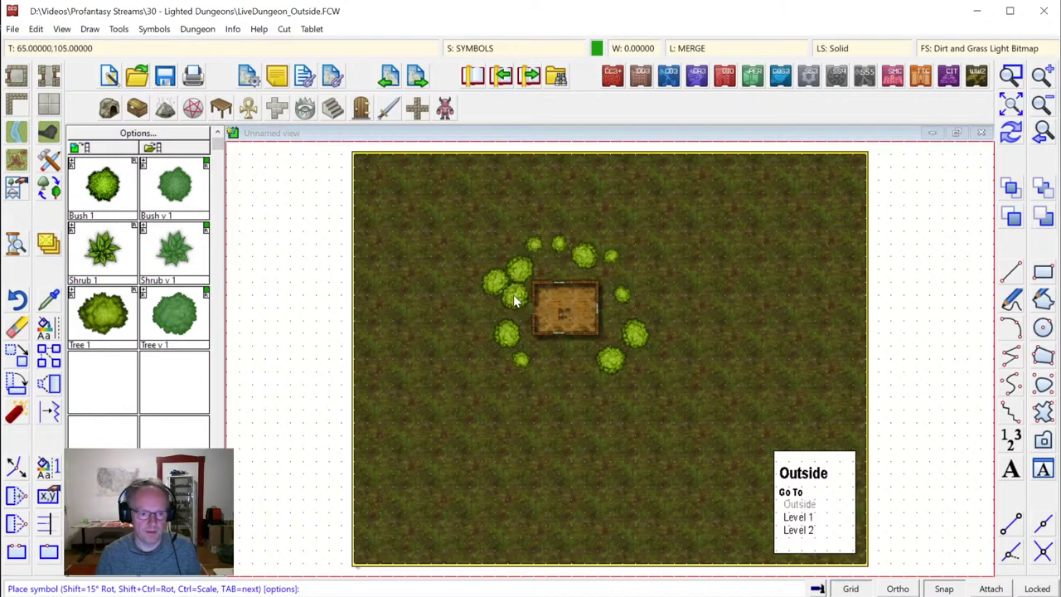
left_click(484, 336)
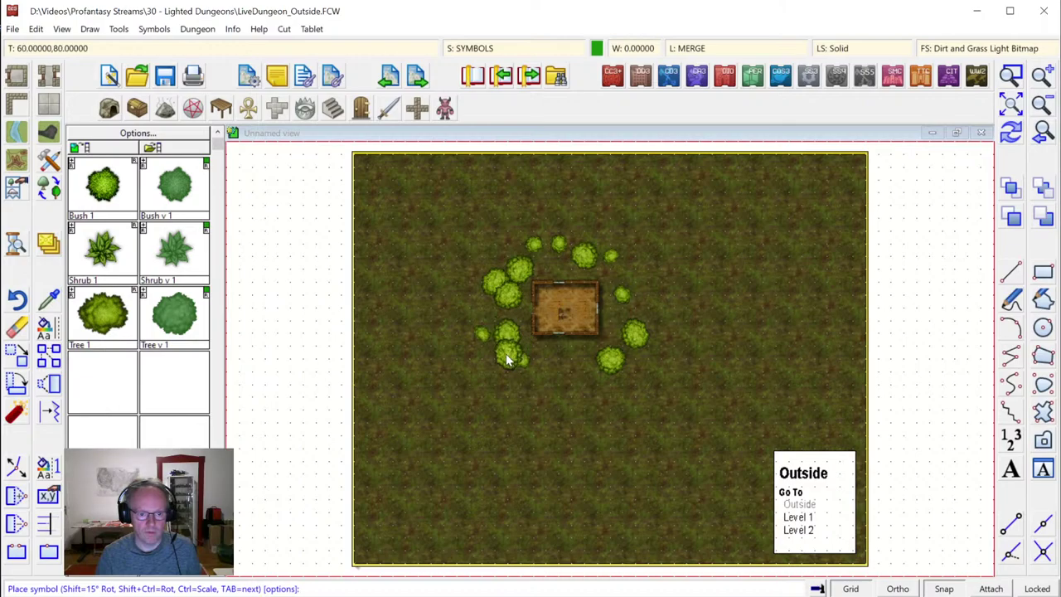
left_click(508, 358)
left_click(635, 363)
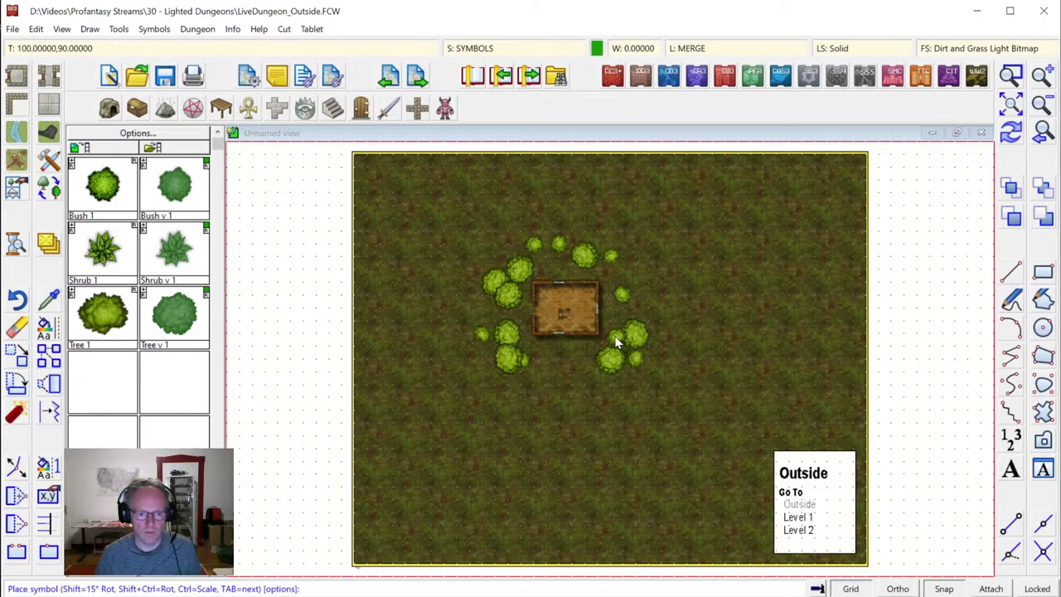
left_click(637, 296)
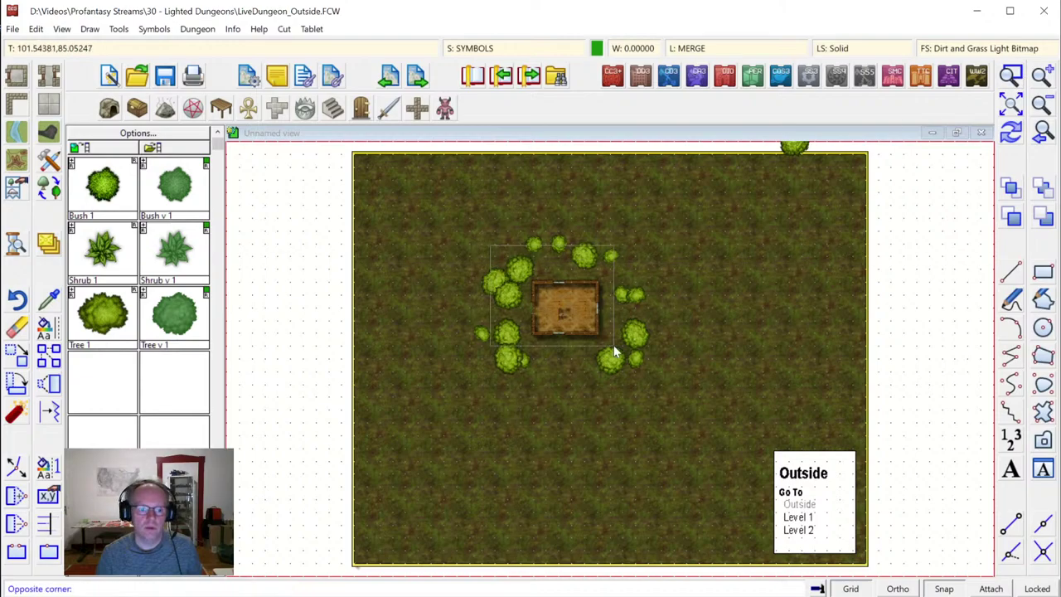
Draw a Terrain, Dirt smooth polygon around the cabin just outside its walls, with snapping turned off, and redraw the map
scroll(554, 307, "up", 5)
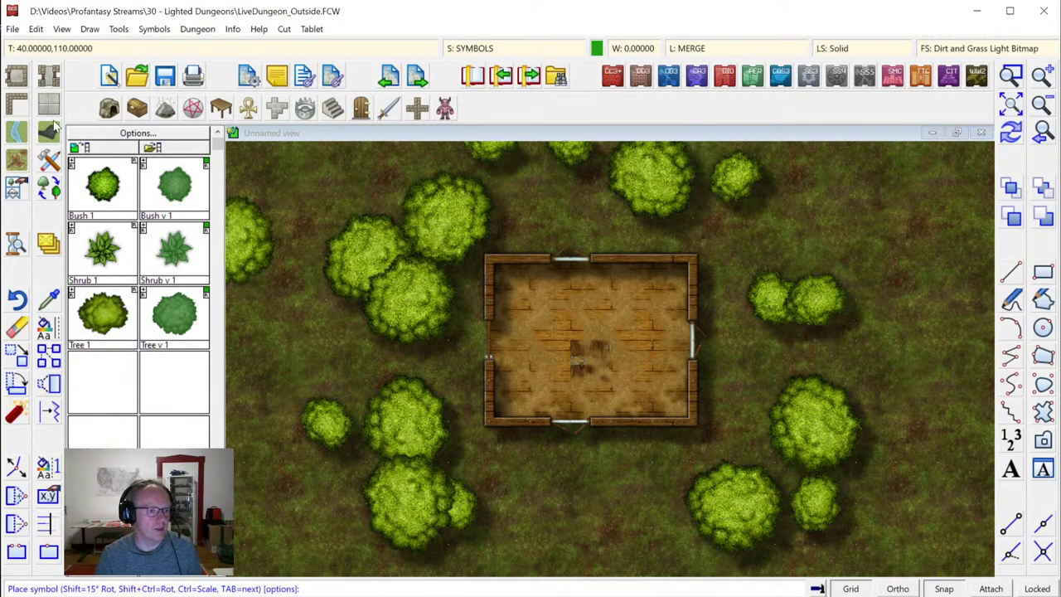
left_click(16, 162)
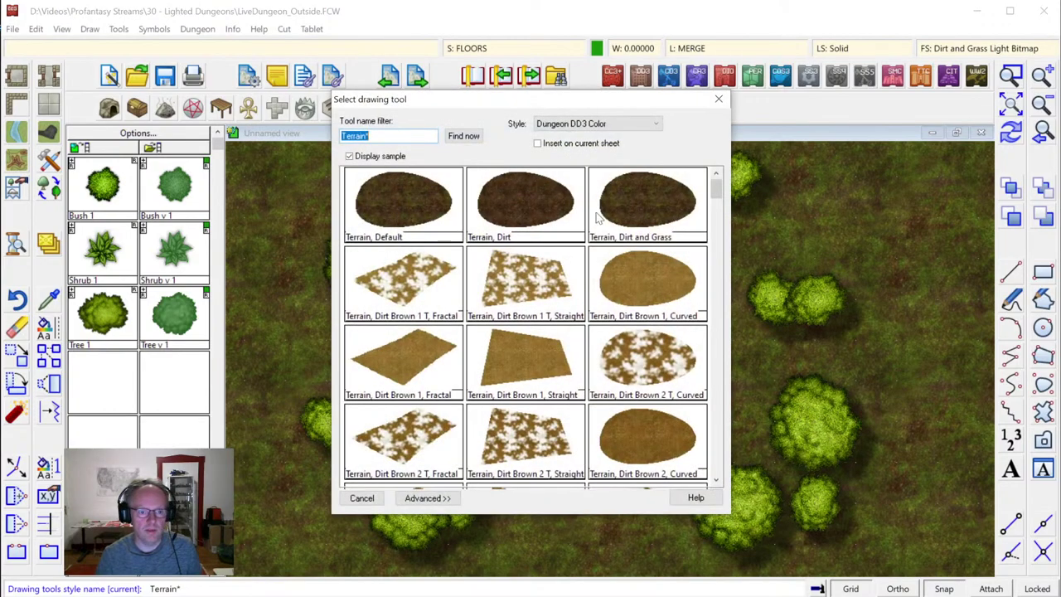
double_click(527, 214)
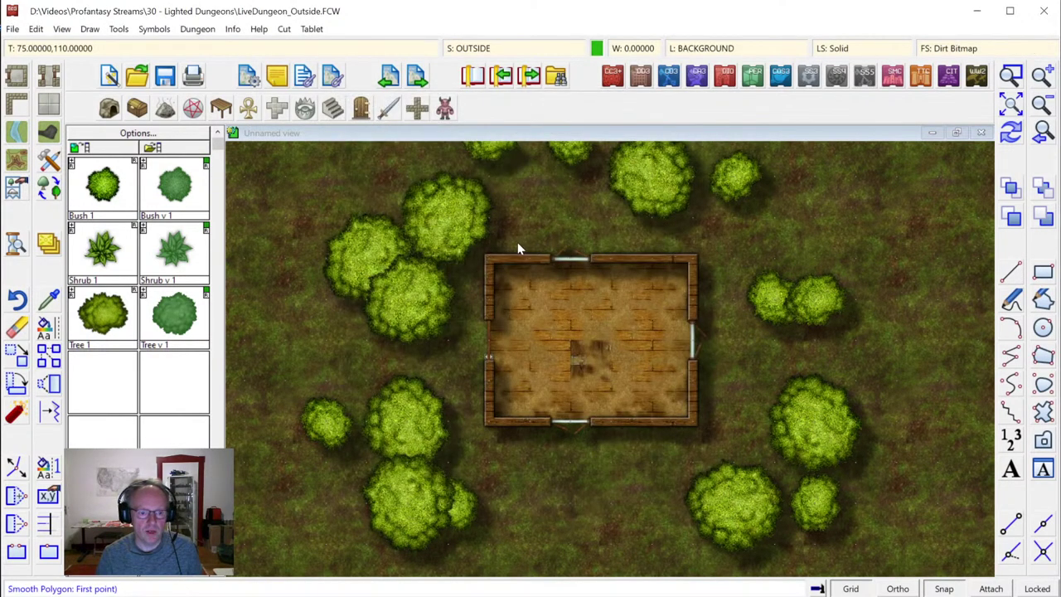
left_click(527, 220)
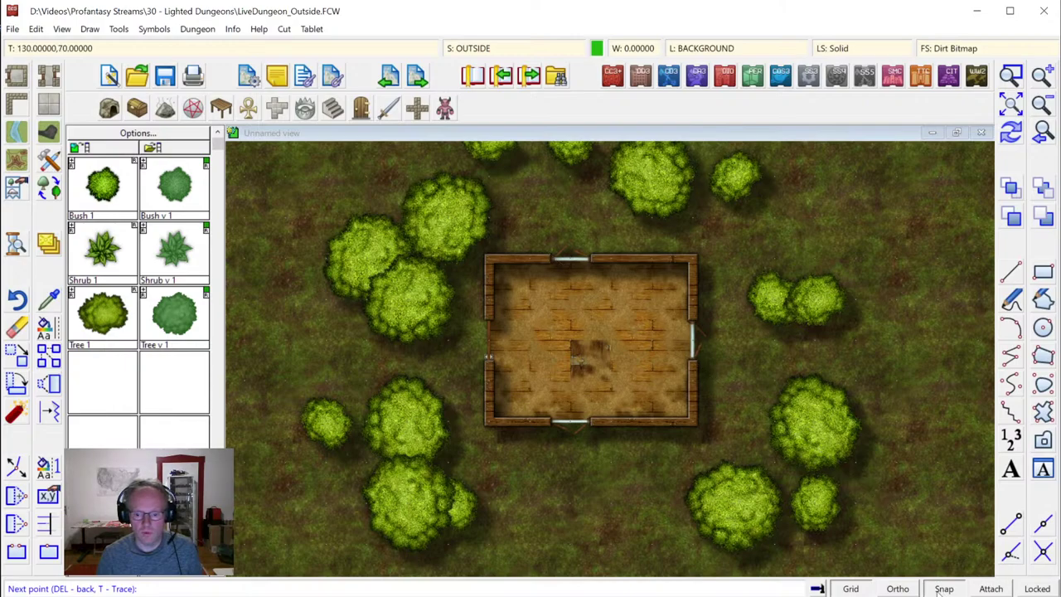
left_click(450, 253)
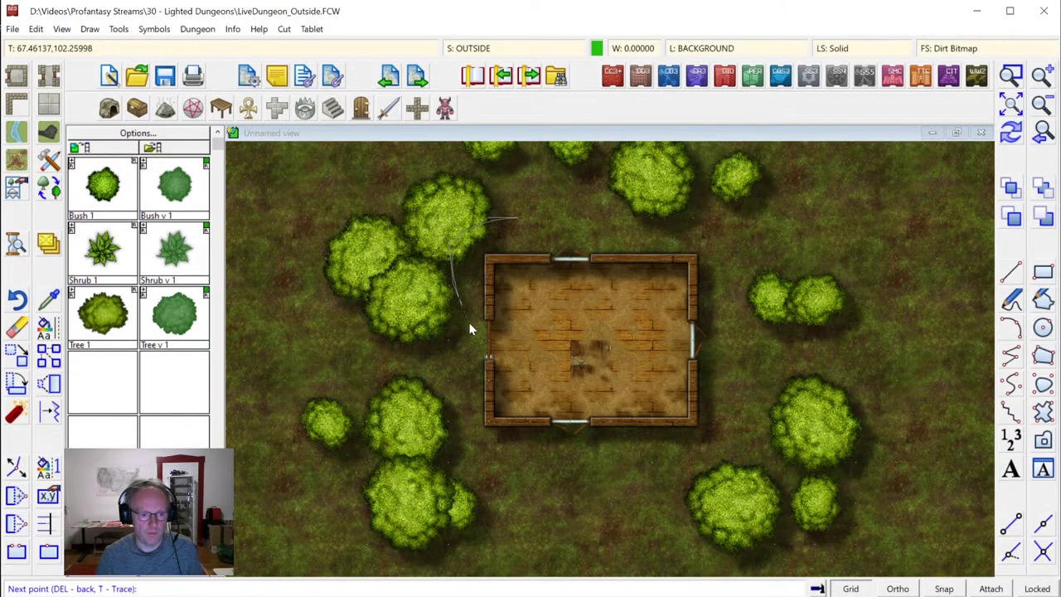
left_click(472, 352)
left_click(463, 421)
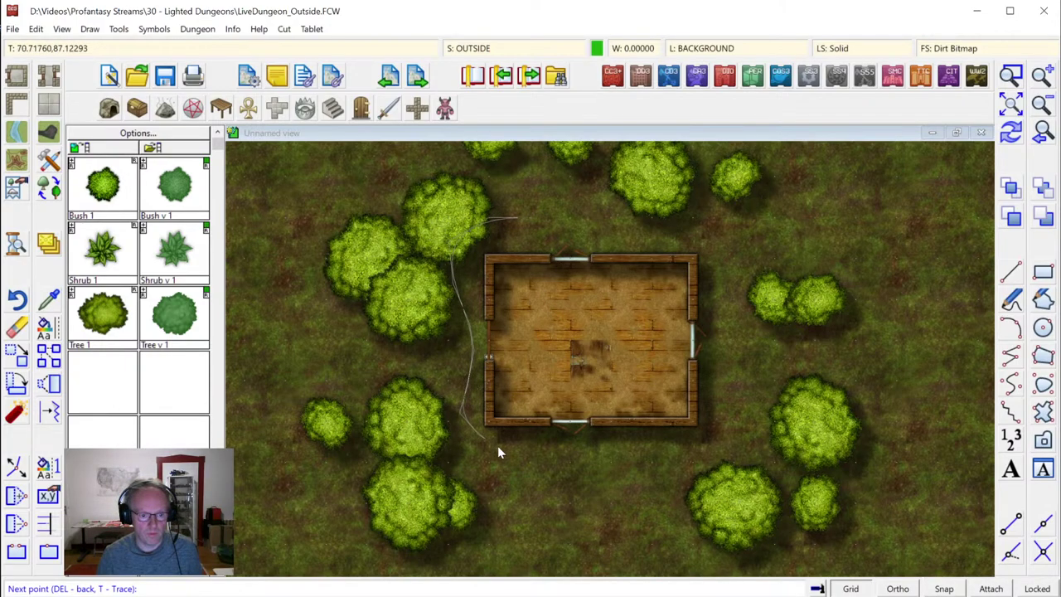
left_click(560, 454)
left_click(683, 449)
left_click(733, 422)
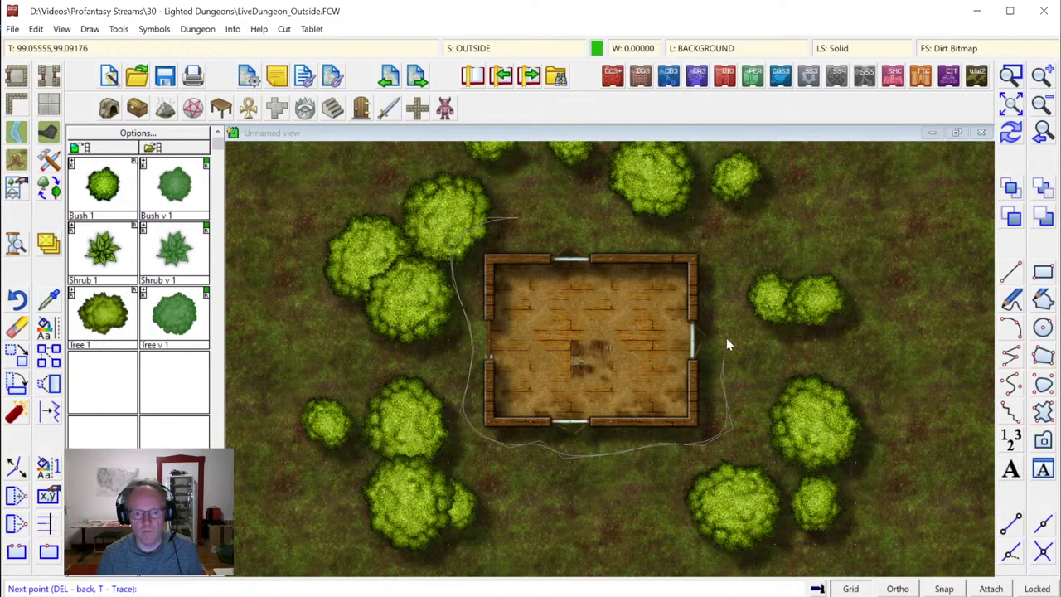
left_click(723, 251)
left_click(543, 221)
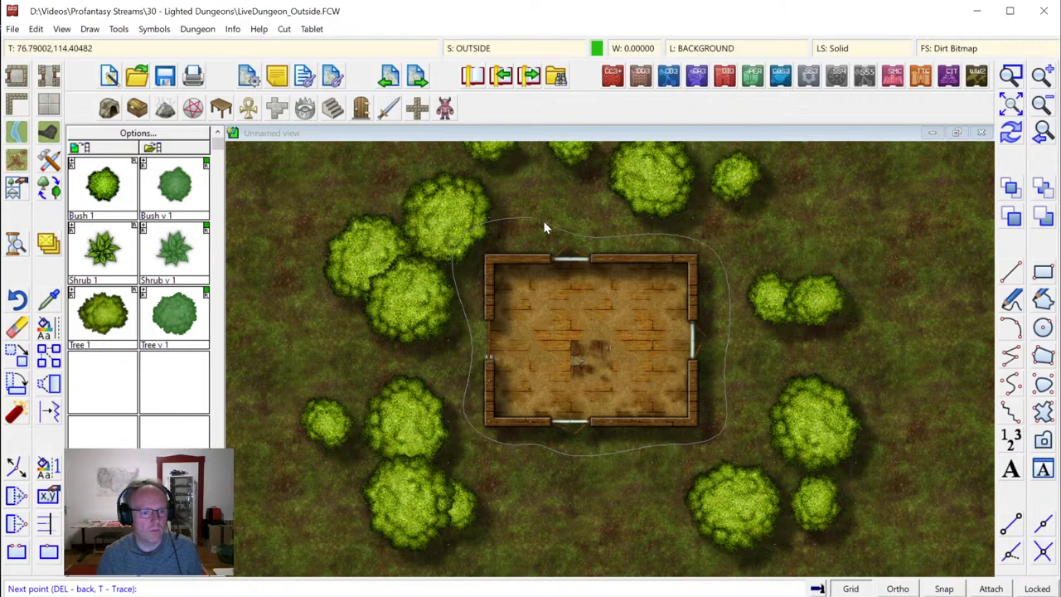
right_click(543, 221)
left_click(1010, 132)
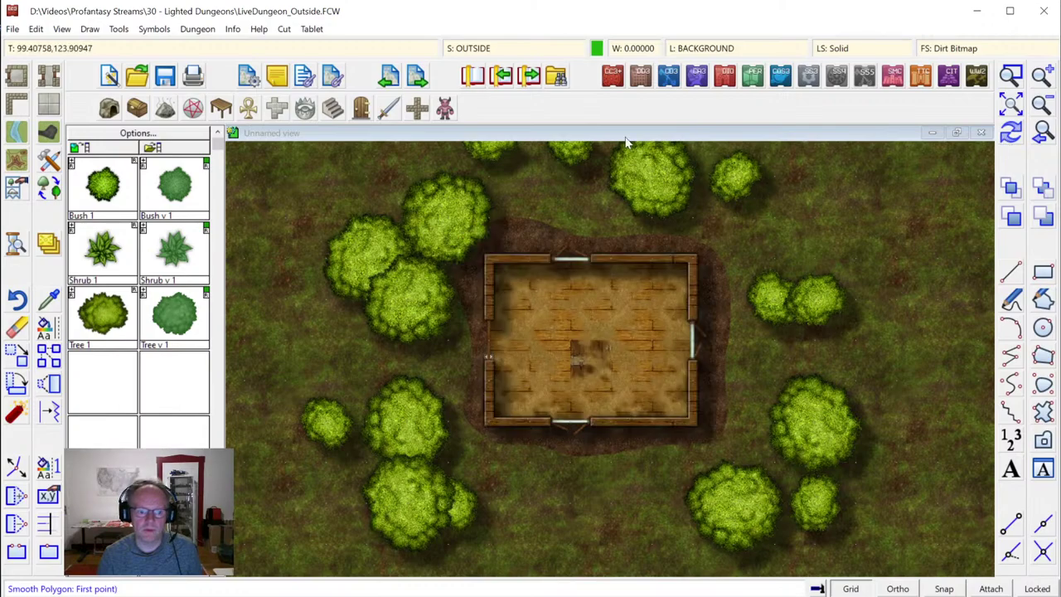
Set the current drawing color to white
left_click(1012, 106)
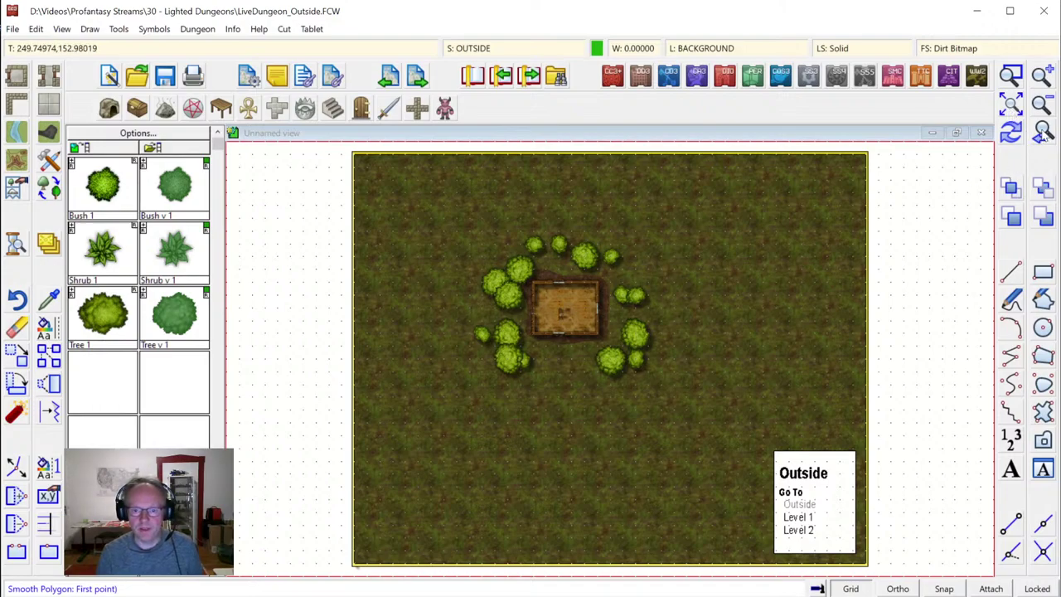
left_click(1042, 133)
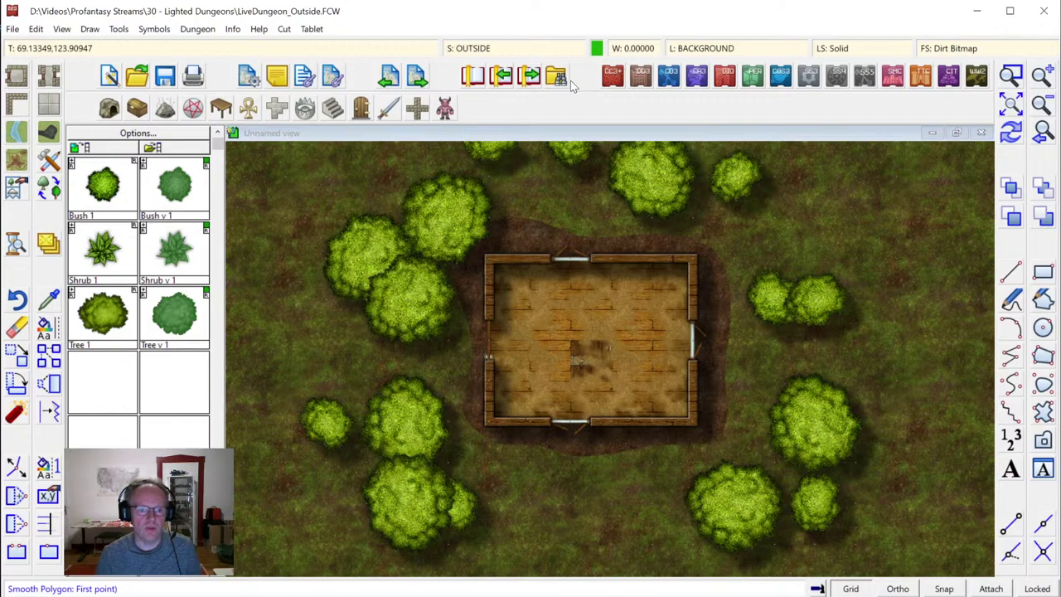
left_click(597, 49)
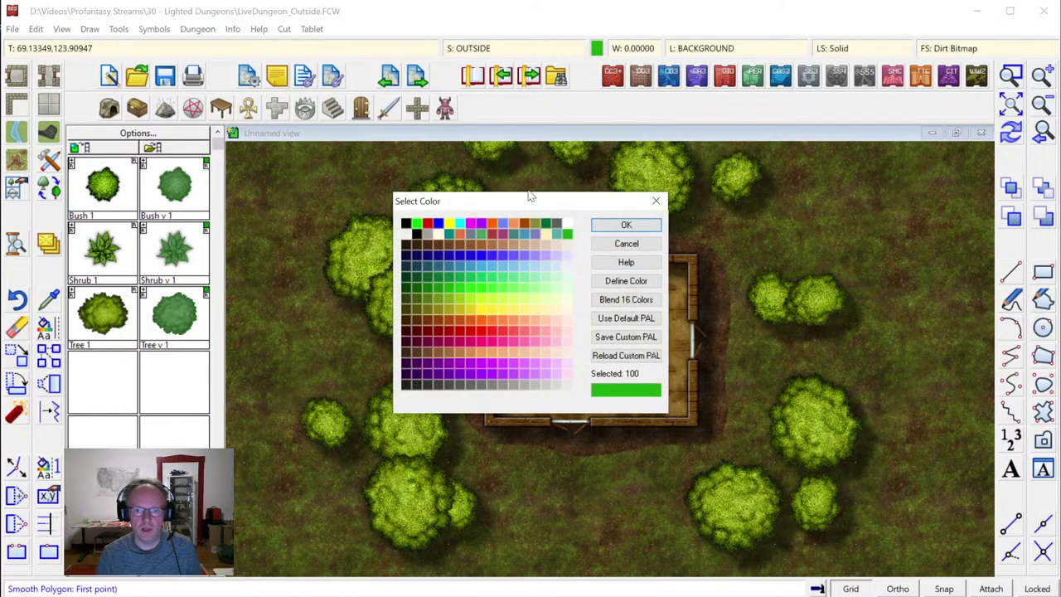
left_click(567, 223)
left_click(626, 225)
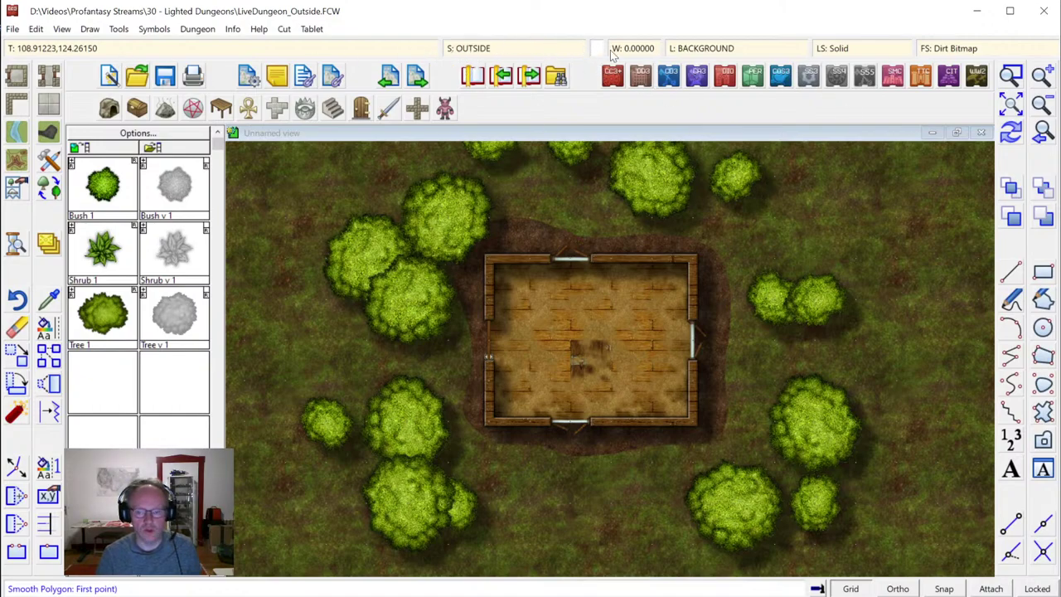
Overlay a square grid with 5-unit spacing and no labelling on the map
left_click(90, 30)
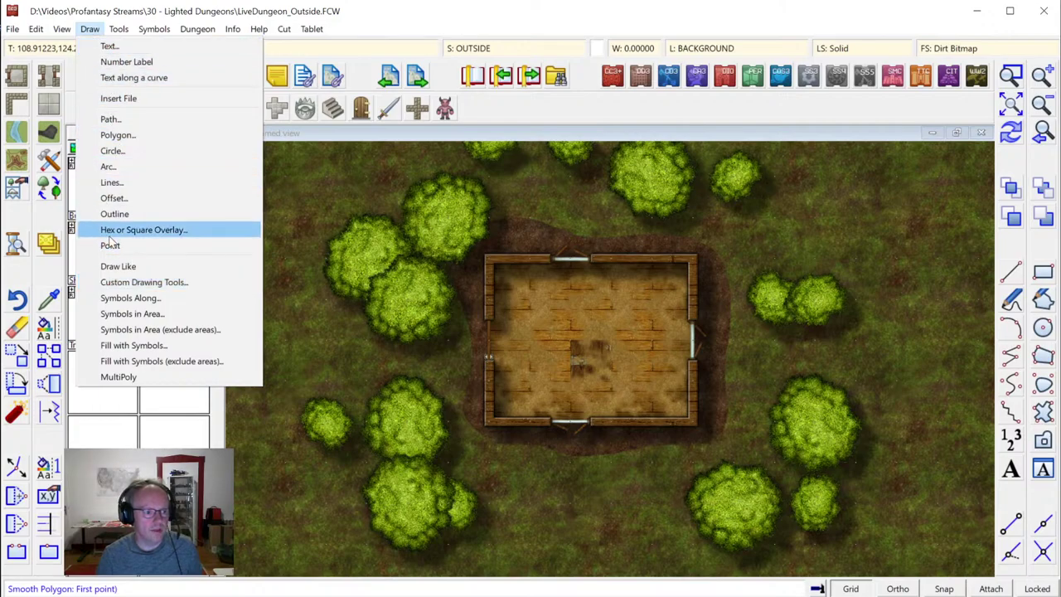
left_click(132, 230)
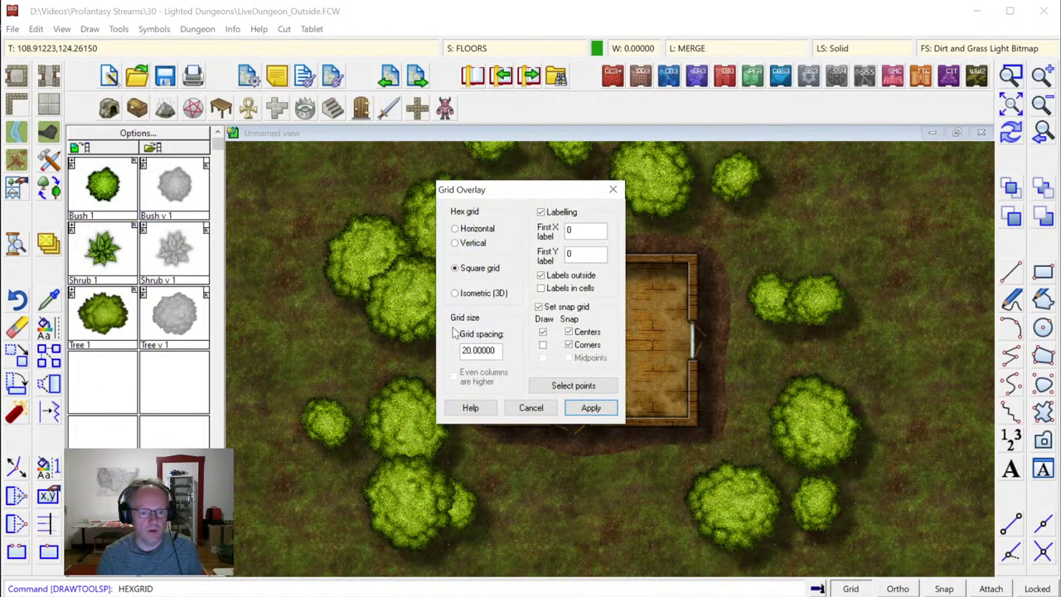
left_click(541, 275)
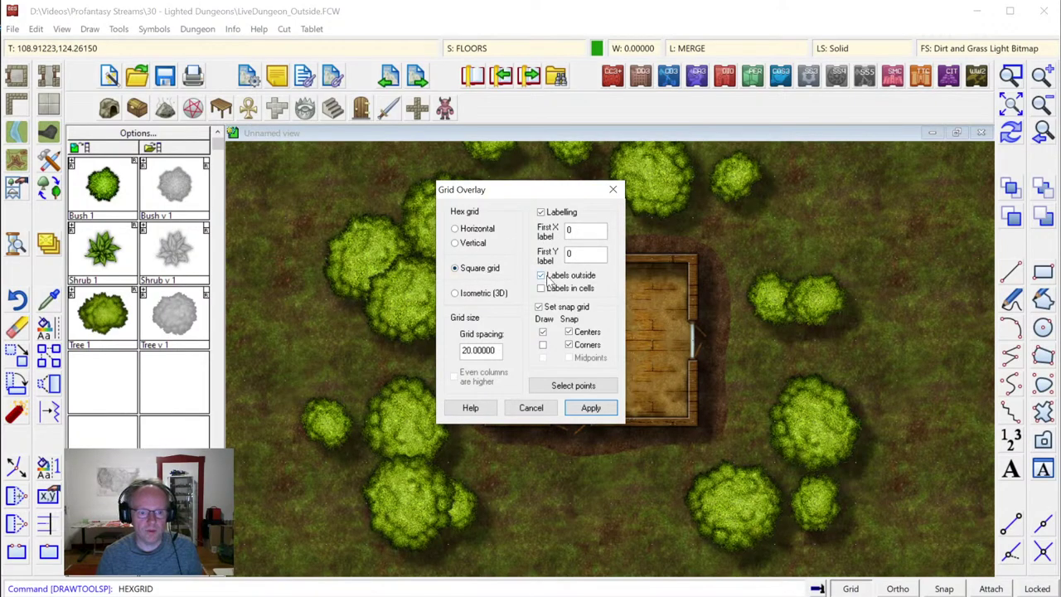
left_click(558, 213)
double_click(481, 350)
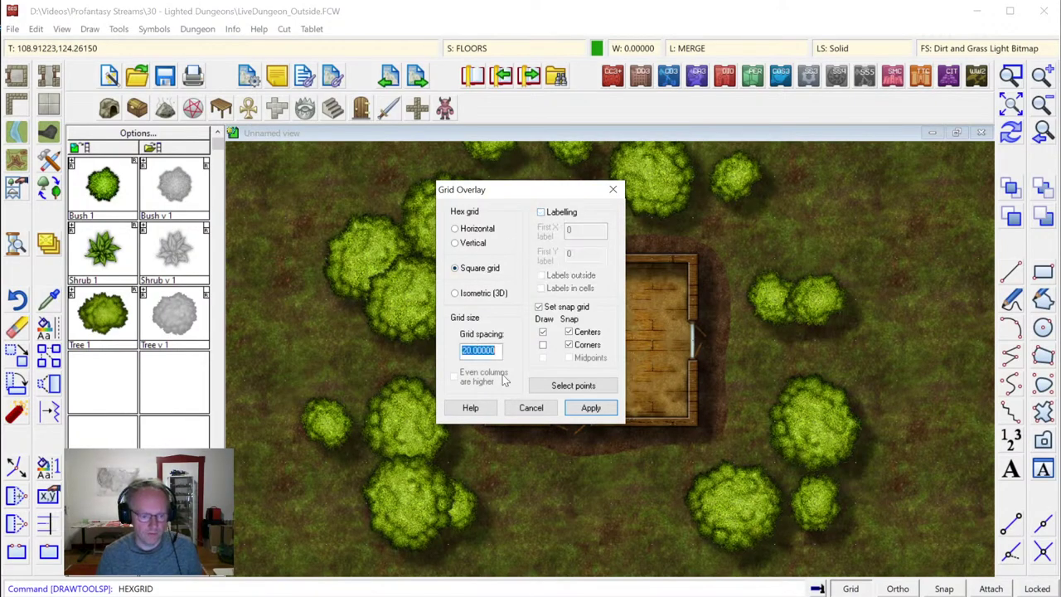
type("5")
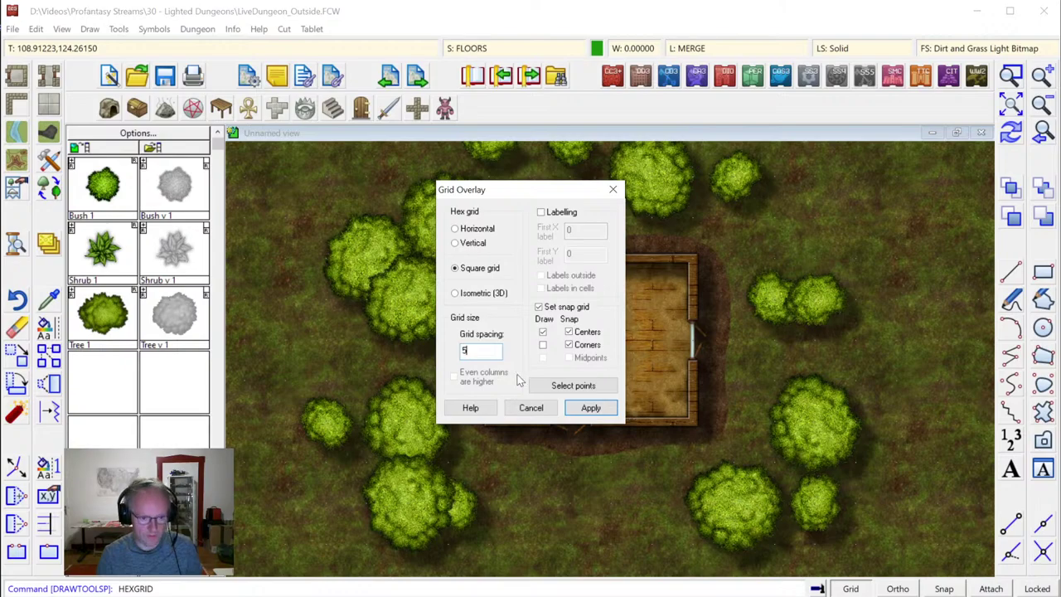
left_click(581, 406)
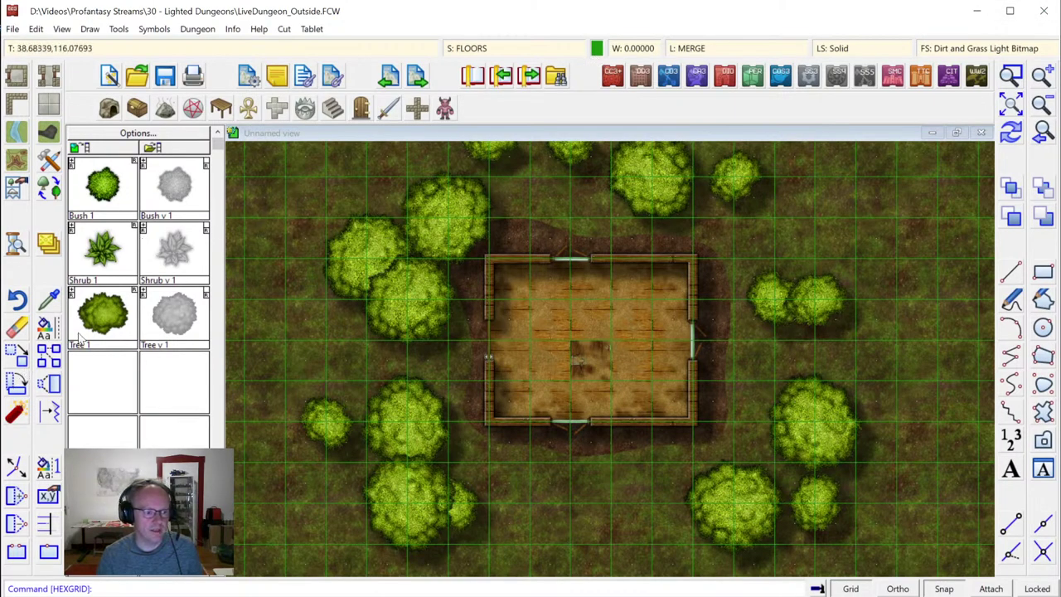
Try to select the grid lines for a property change, and undo the grid overlay
left_click(47, 325)
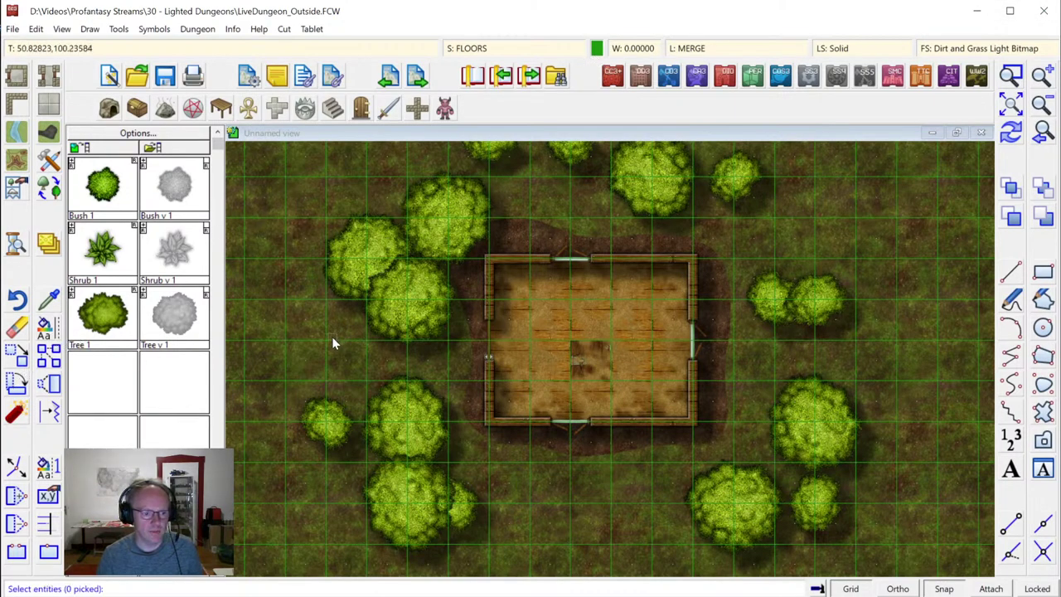
left_click(332, 339)
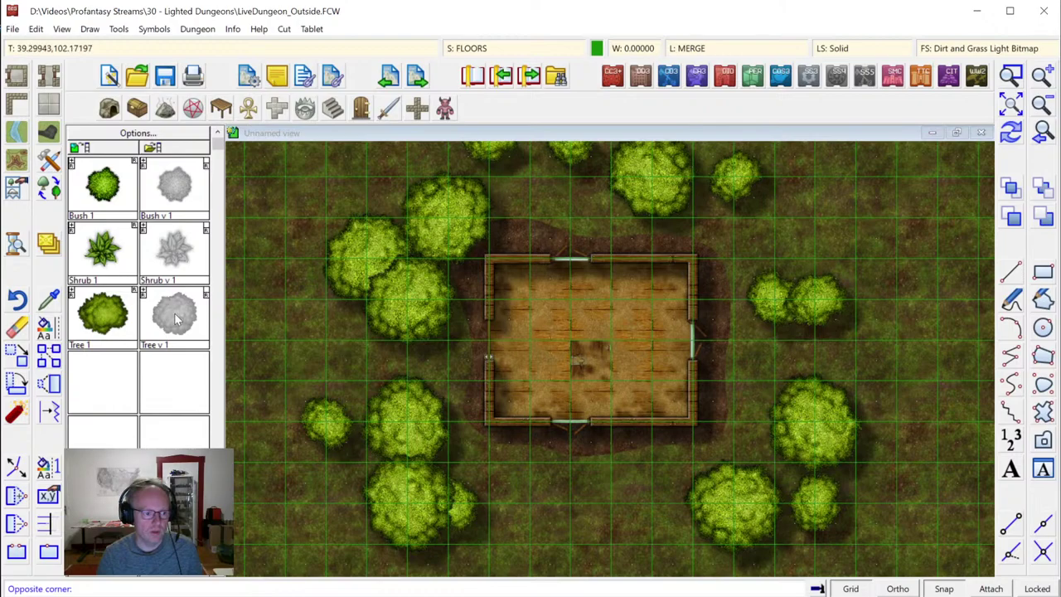
left_click(357, 363)
left_click(36, 28)
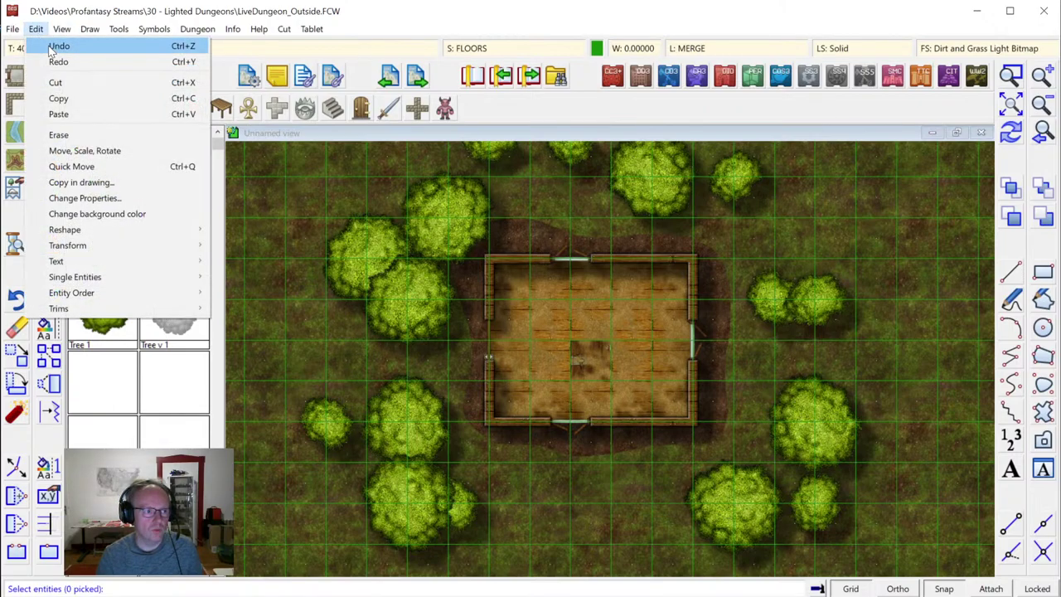
left_click(83, 185)
Set the current drawing color to white and make HEX/SQUARE GRID the current layer
left_click(595, 48)
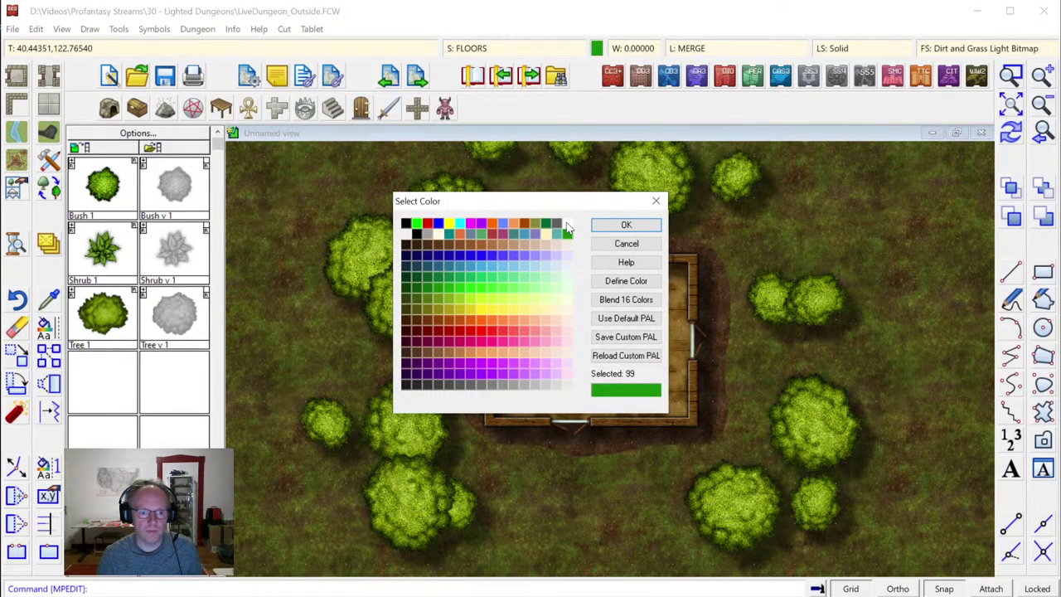
left_click(568, 231)
left_click(626, 224)
left_click(699, 48)
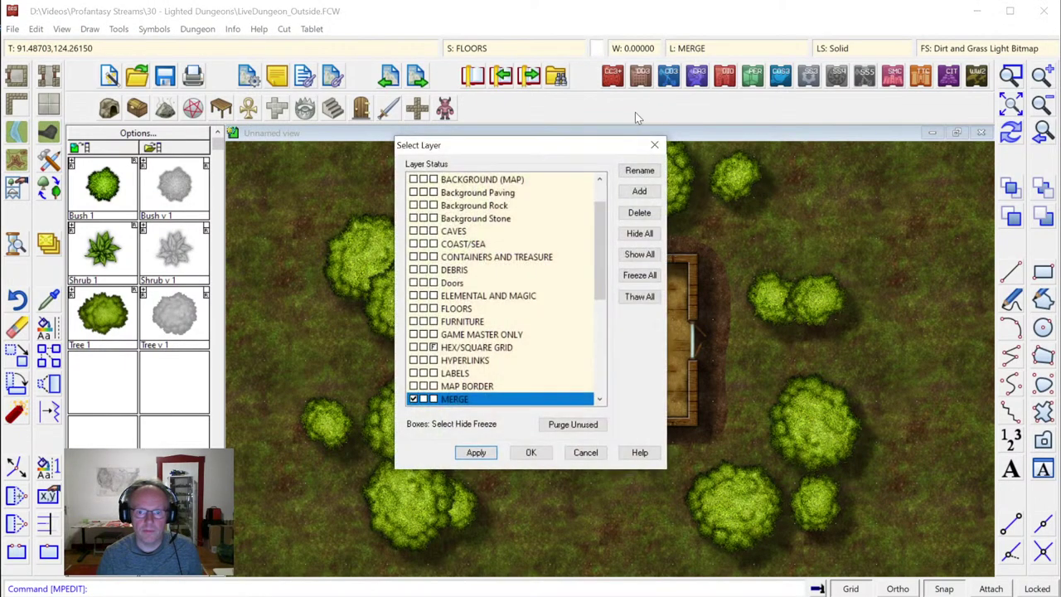
left_click(414, 349)
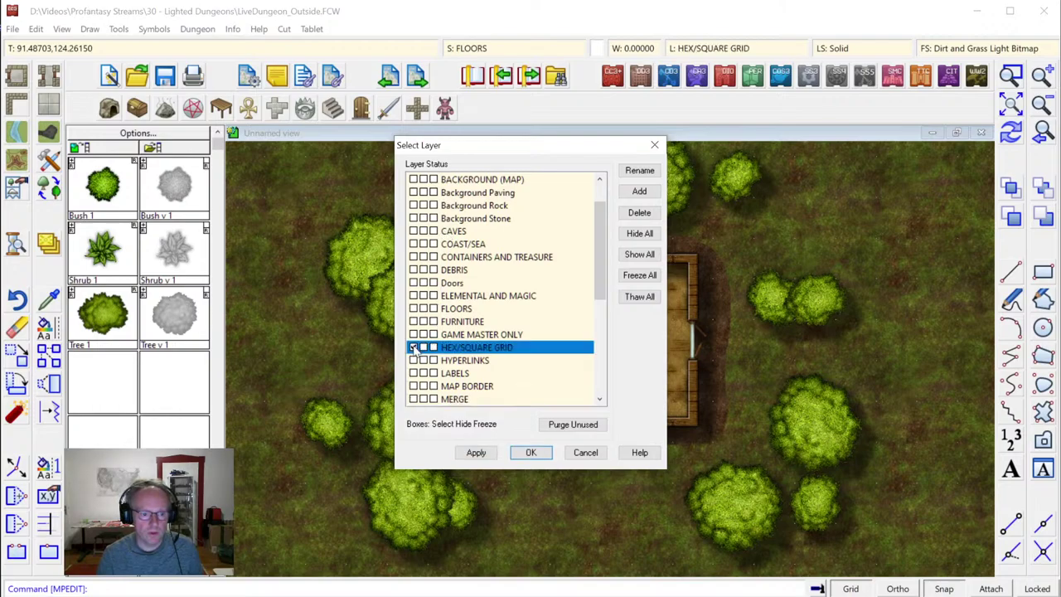
left_click(529, 454)
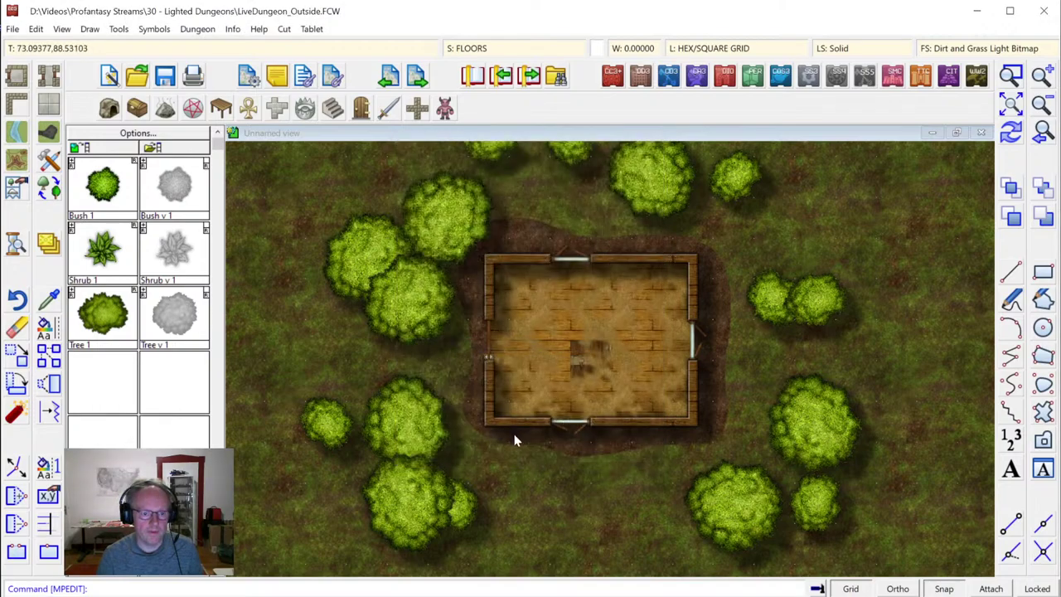
Overlay the map with a square grid at 5-unit spacing, with labelling off
left_click(89, 28)
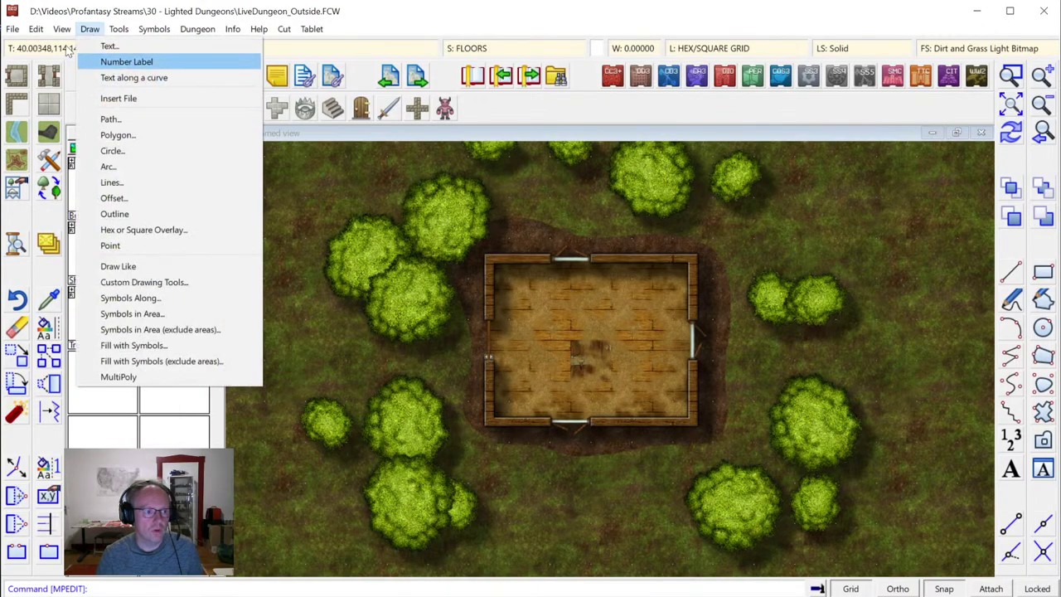
left_click(124, 229)
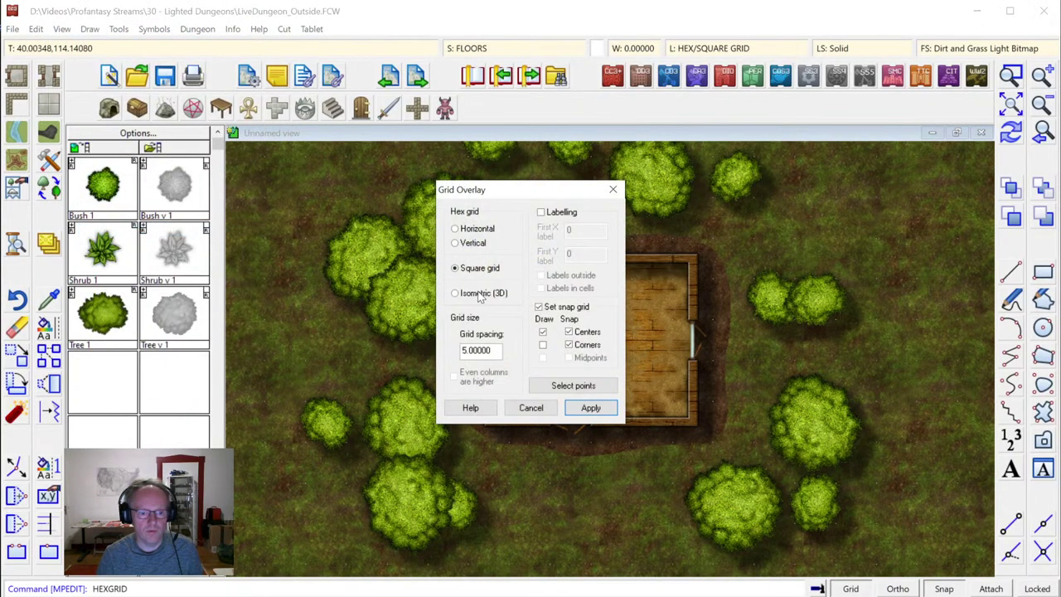
left_click(591, 406)
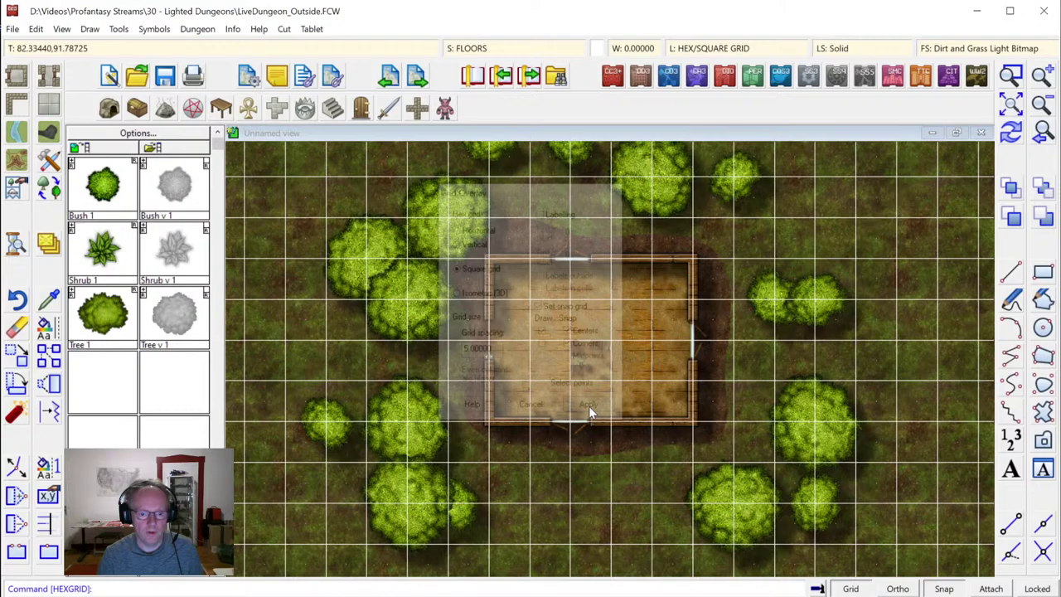
Turn off the Glow effect on the GRID sheet, keeping its Transparency effect active
left_click(473, 43)
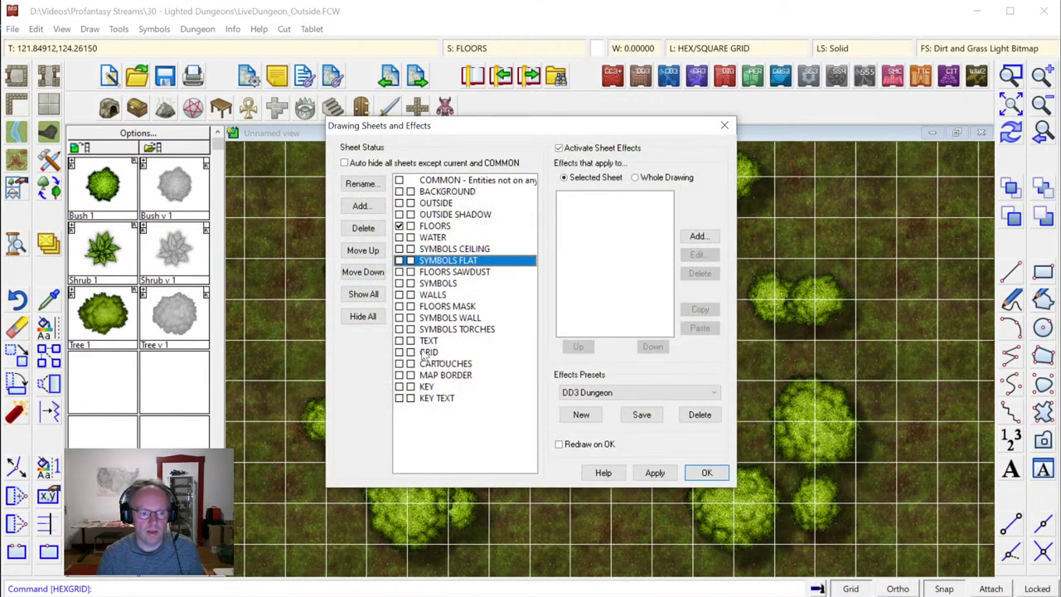
left_click(439, 352)
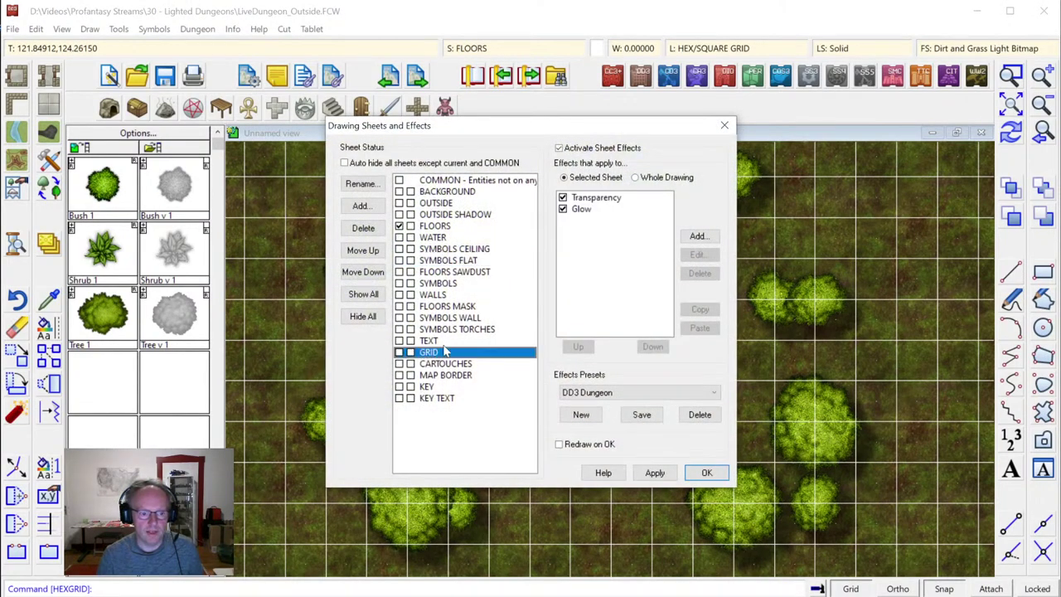
left_click(563, 210)
left_click(585, 199)
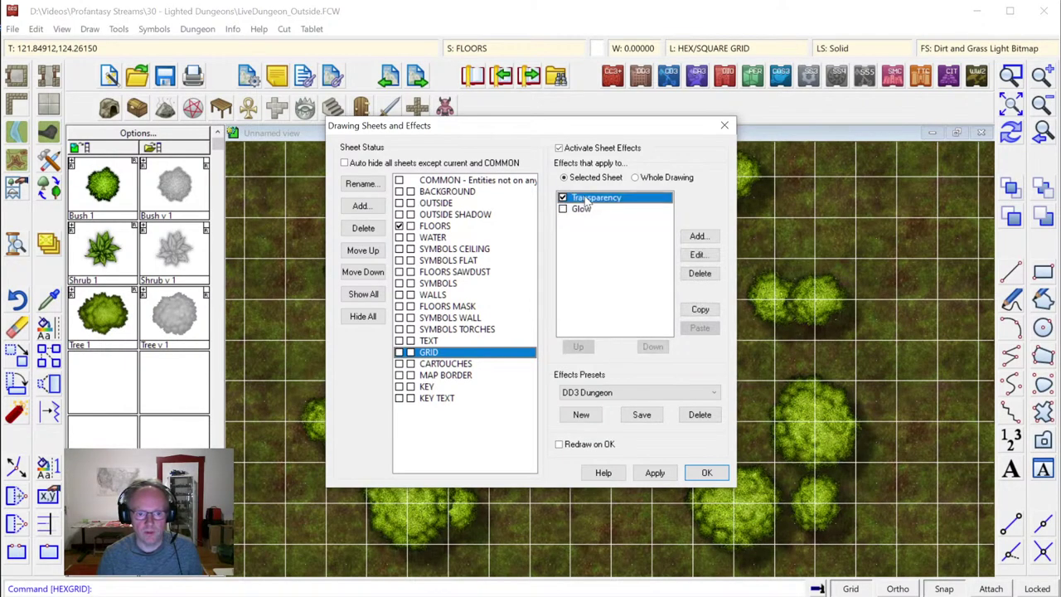
left_click(707, 472)
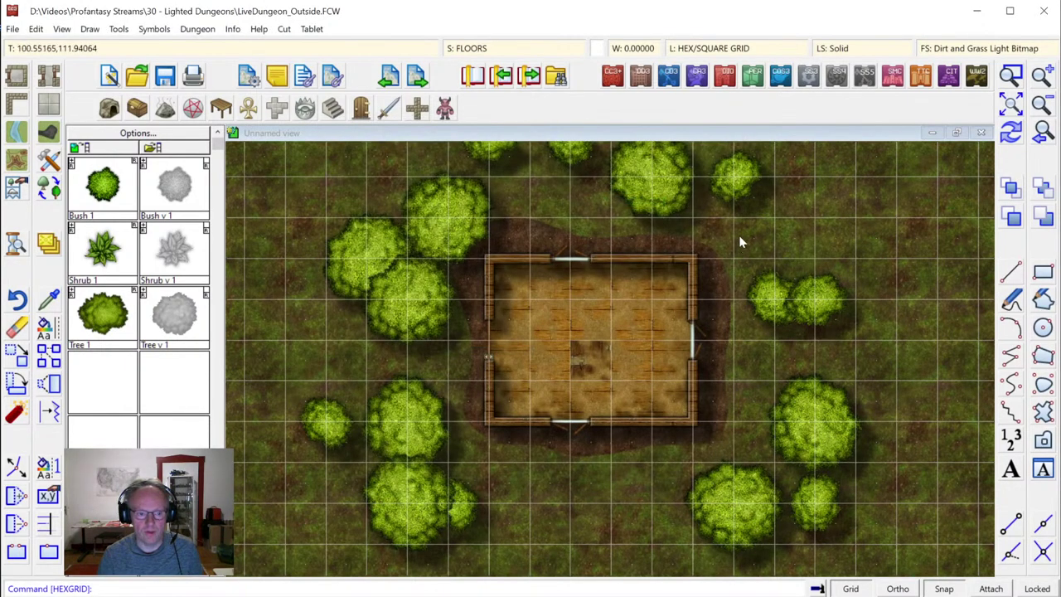
Set the opacity of the GRID sheet's Transparency effect to 30%
left_click(487, 52)
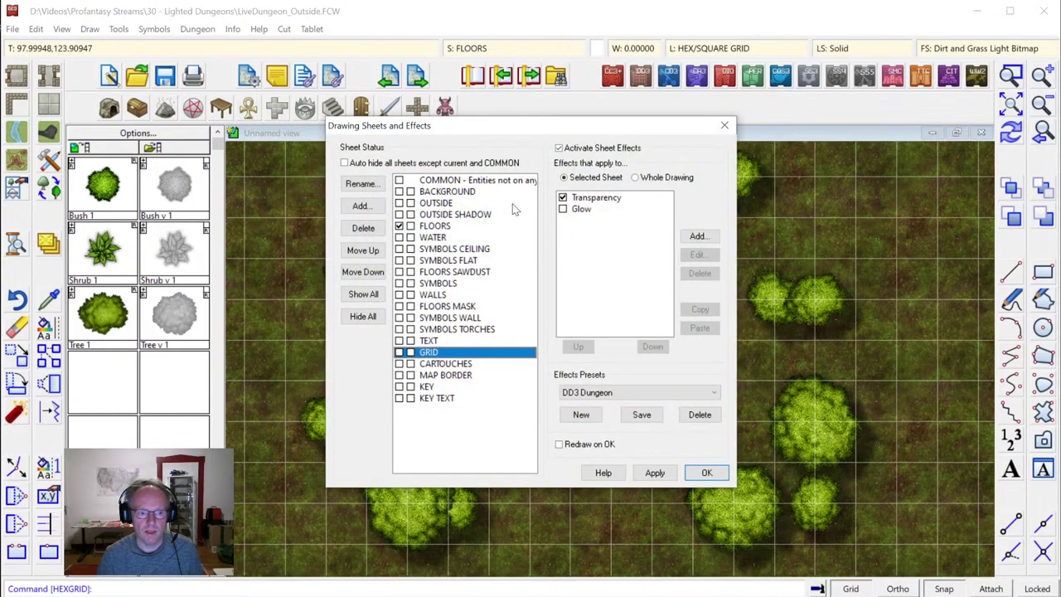
left_click(597, 198)
left_click(697, 256)
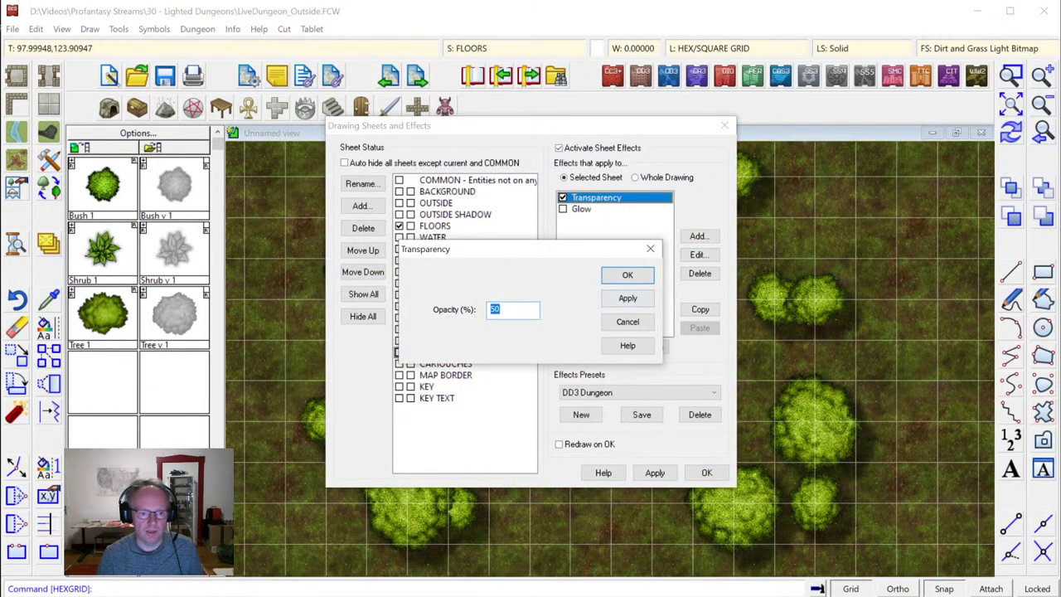
type("30")
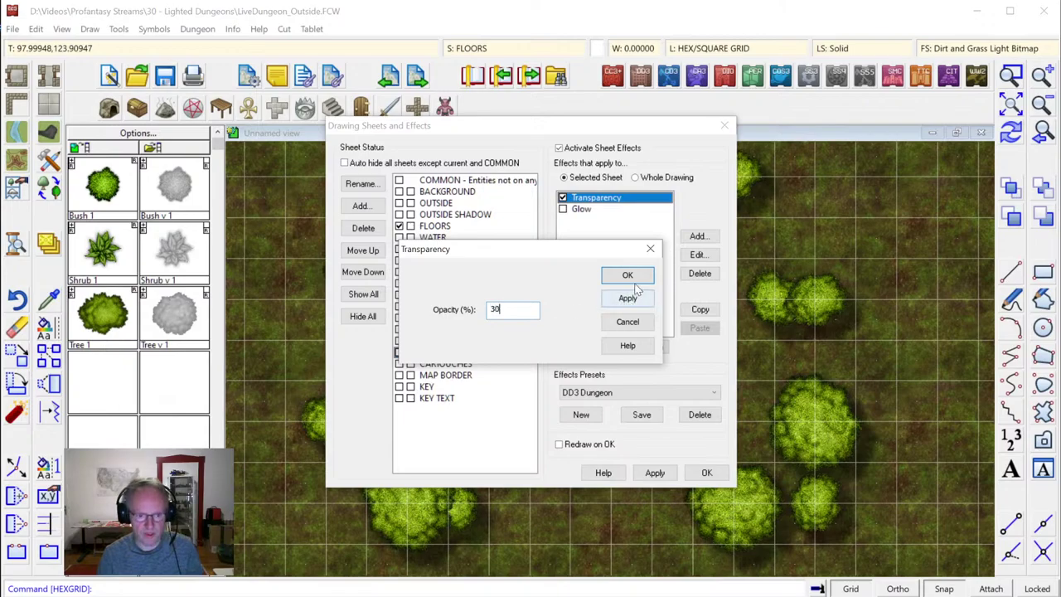
left_click(628, 274)
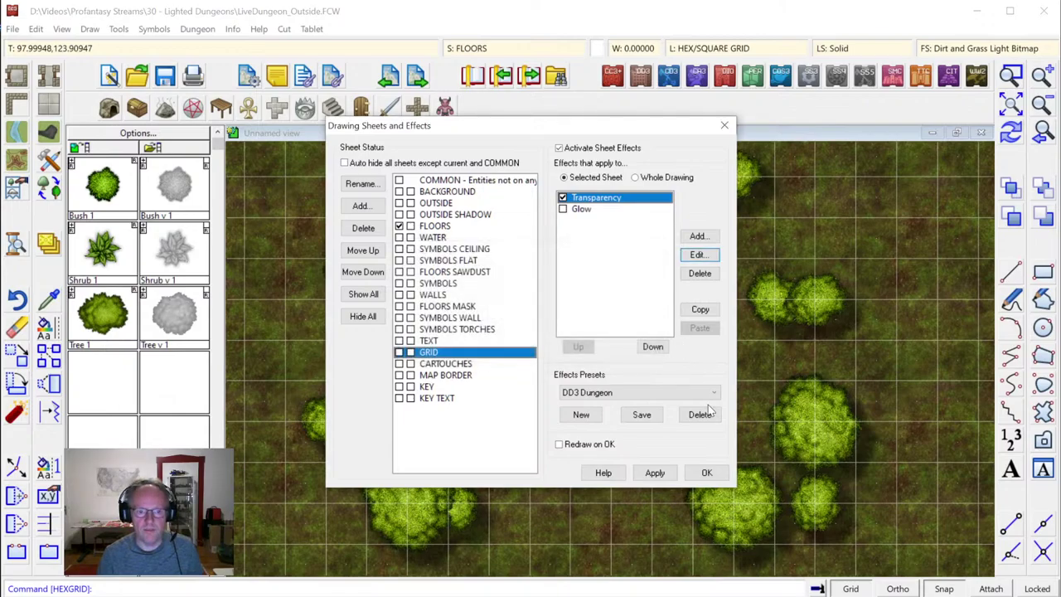
left_click(718, 470)
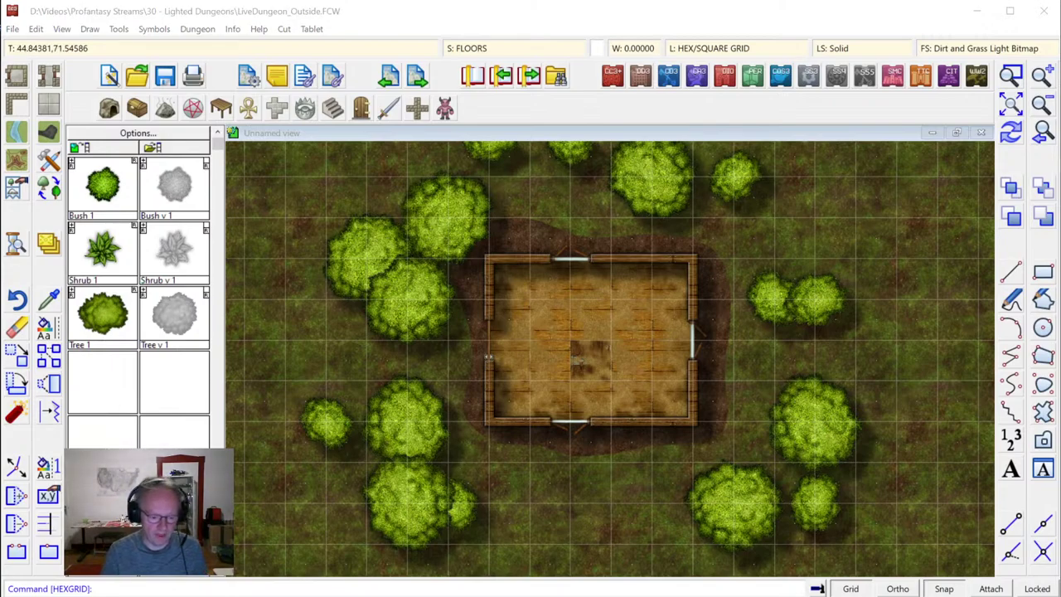
List the properties of the white background box behind the Outside map key to check its sheet and layer
left_click(1012, 106)
left_click(1010, 75)
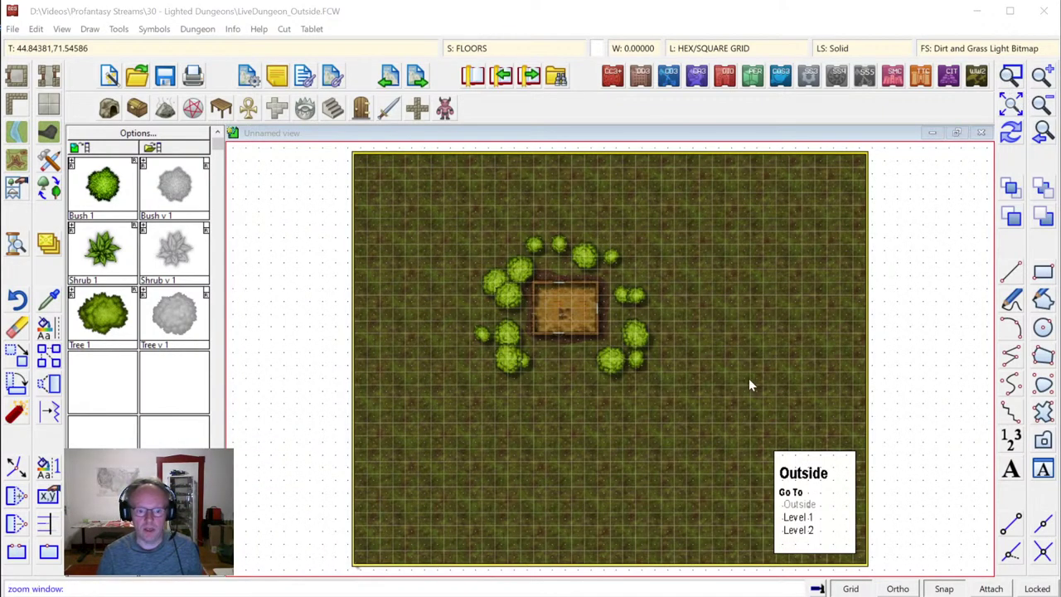
left_click(749, 437)
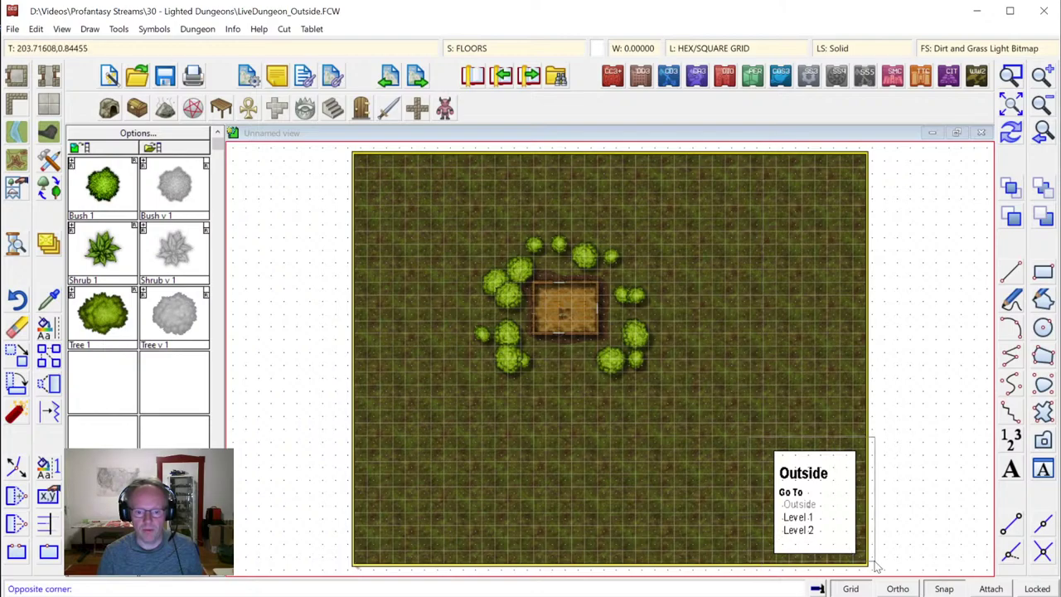
left_click(877, 563)
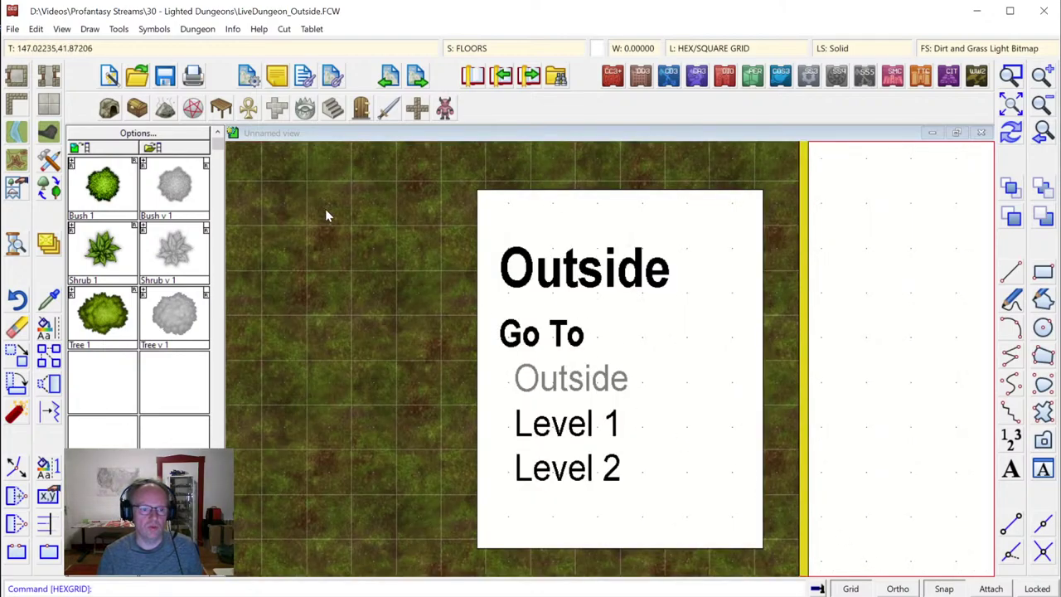
left_click(233, 30)
left_click(250, 46)
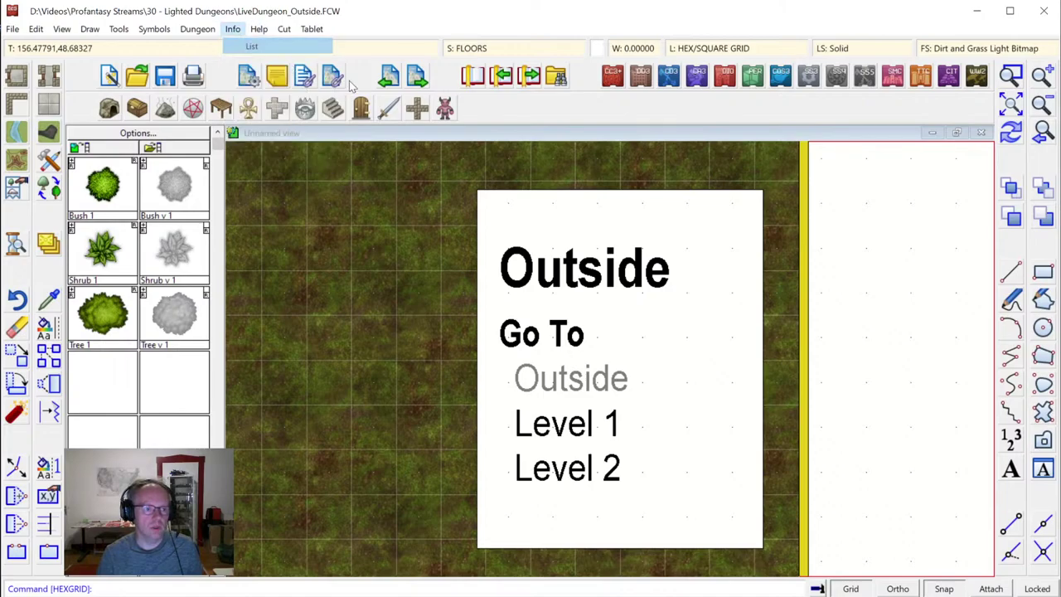
left_click(507, 189)
right_click(611, 204)
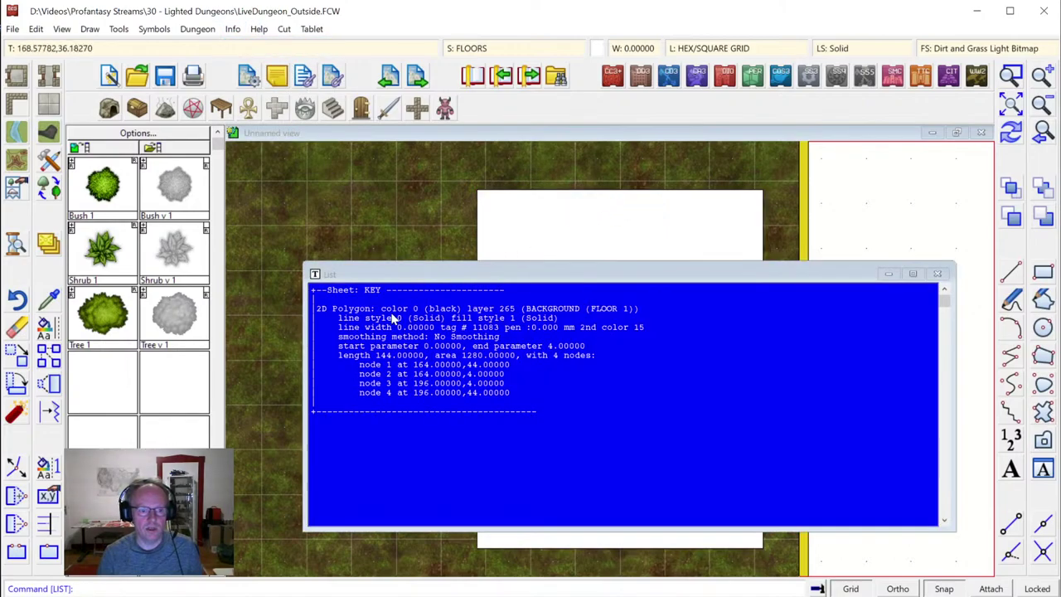
left_click(938, 274)
Hide the KEY and KEY TEXT sheets and view the whole map without its key
left_click(457, 50)
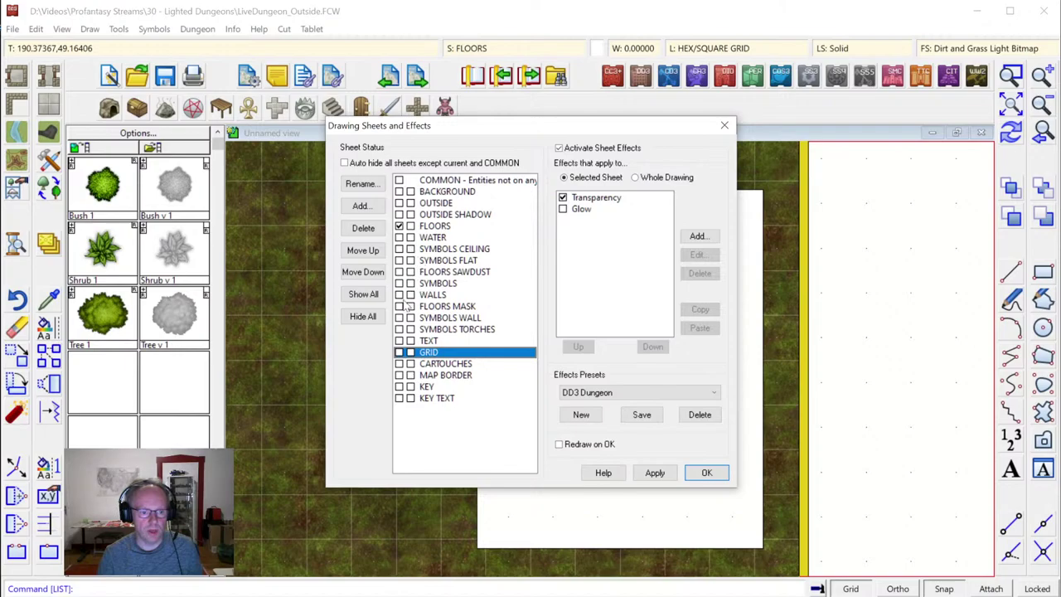
left_click(411, 388)
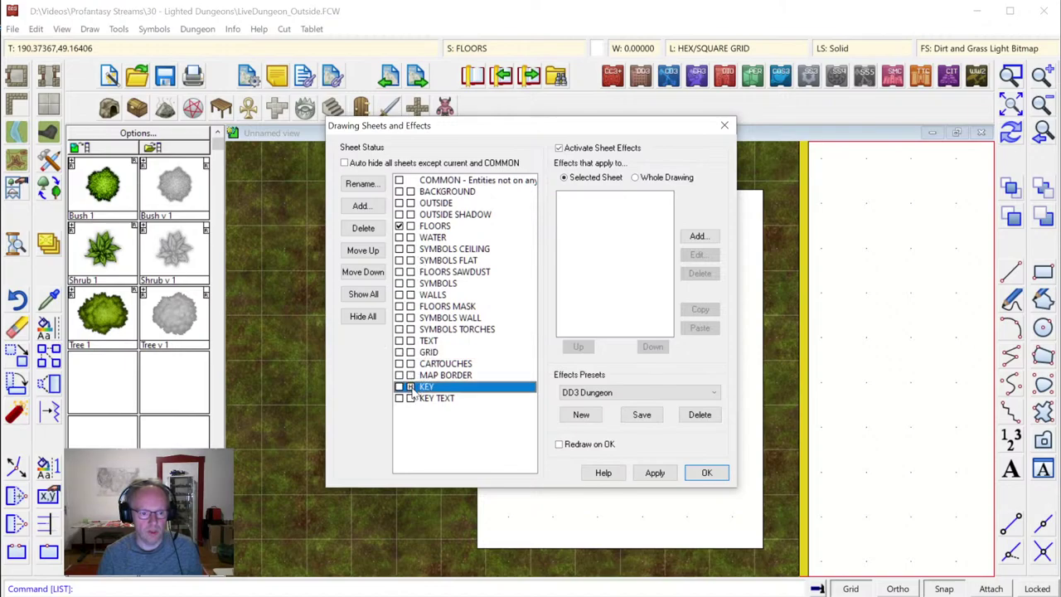
left_click(410, 398)
left_click(706, 473)
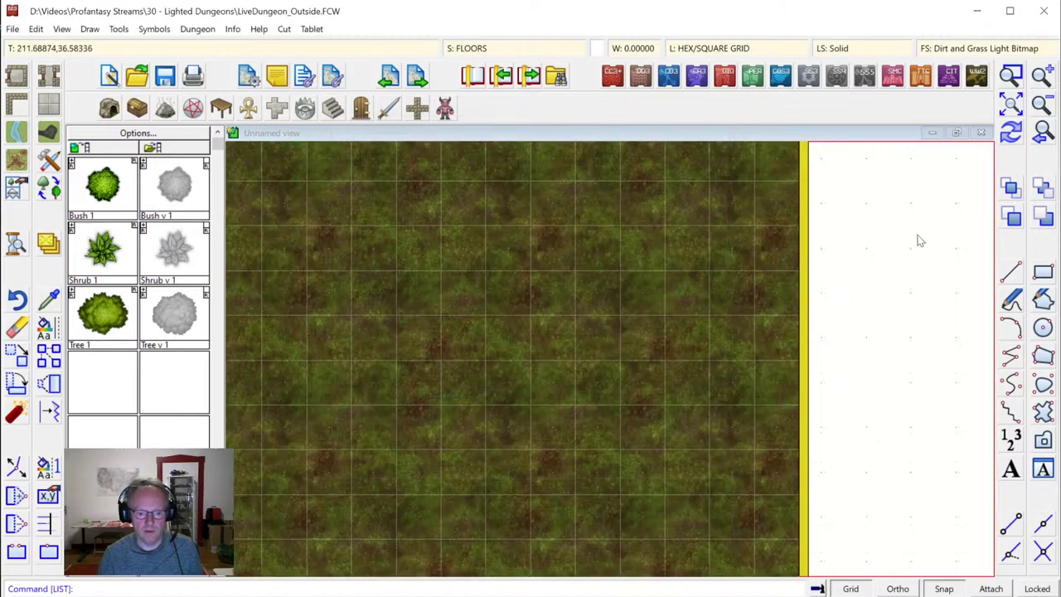
left_click(1010, 104)
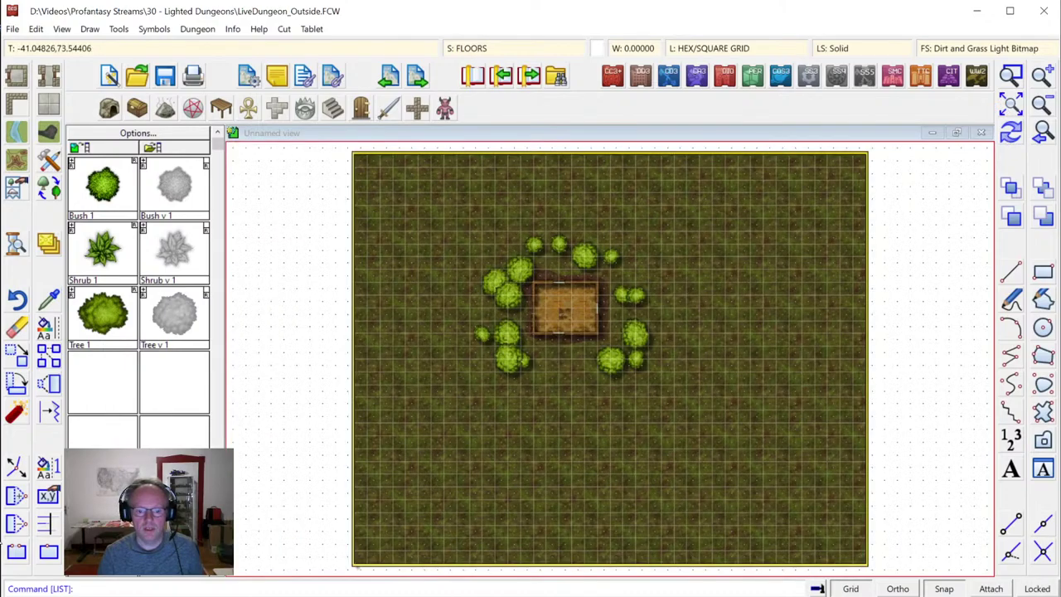
Show the KEY and KEY TEXT sheets again
left_click(487, 49)
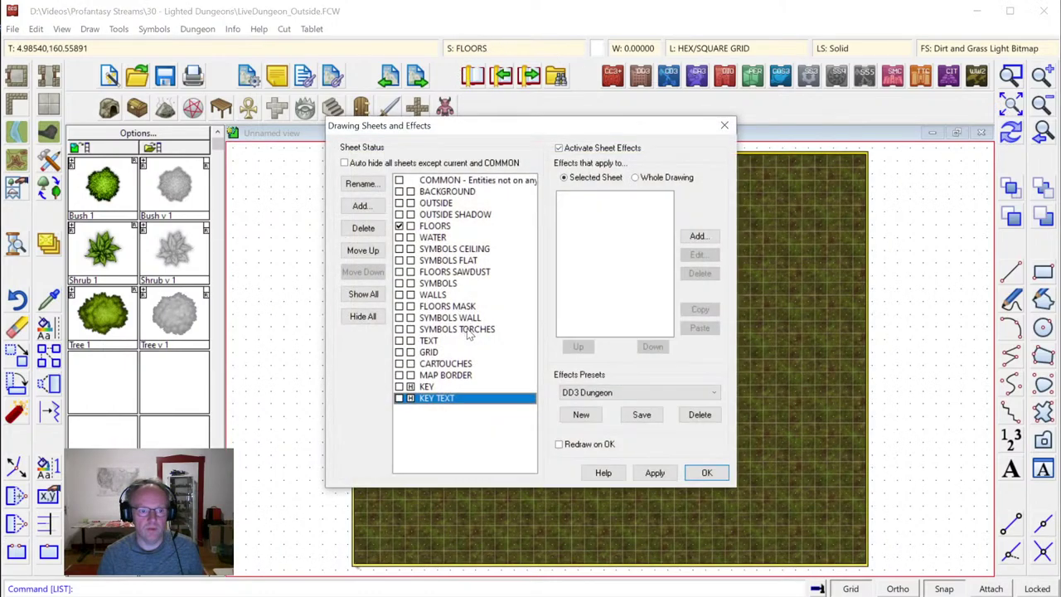
left_click(410, 387)
left_click(409, 398)
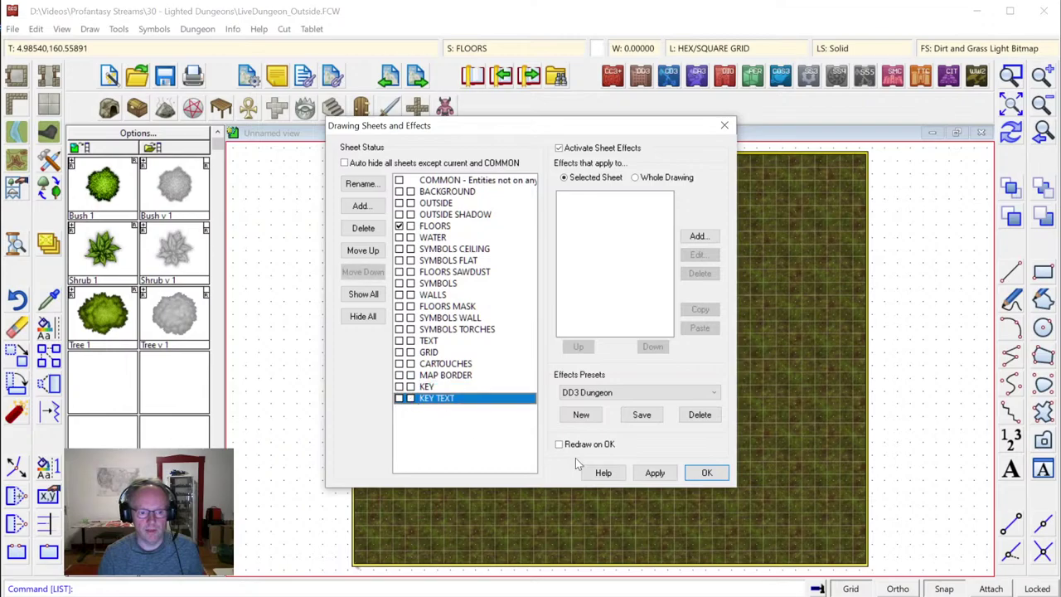
left_click(706, 474)
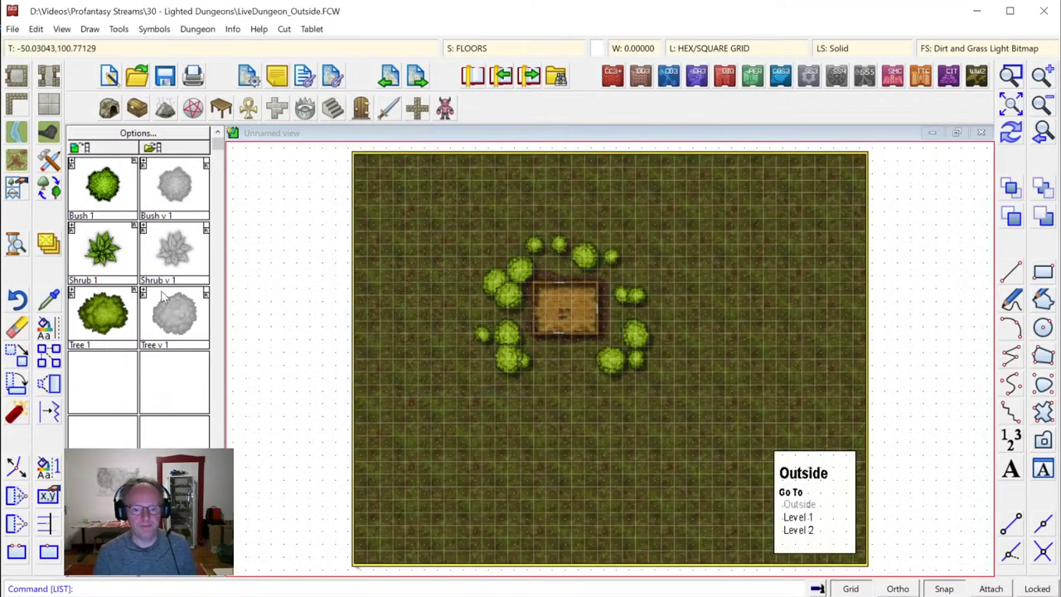
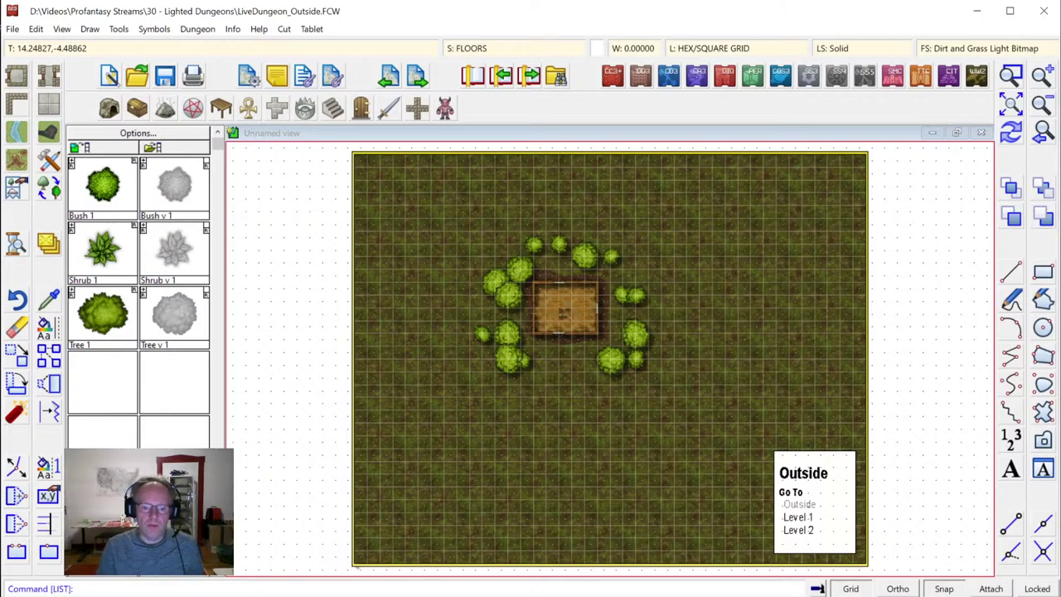
Make KEY the current sheet and hide all other sheets, with the view focused on the map key
left_click(1014, 76)
left_click(740, 436)
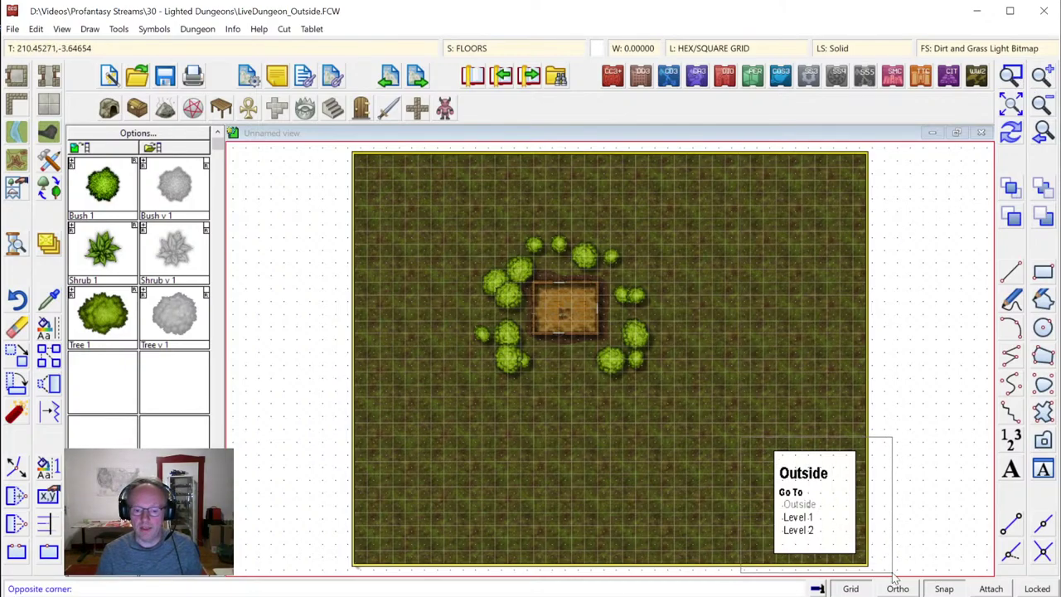
left_click(895, 578)
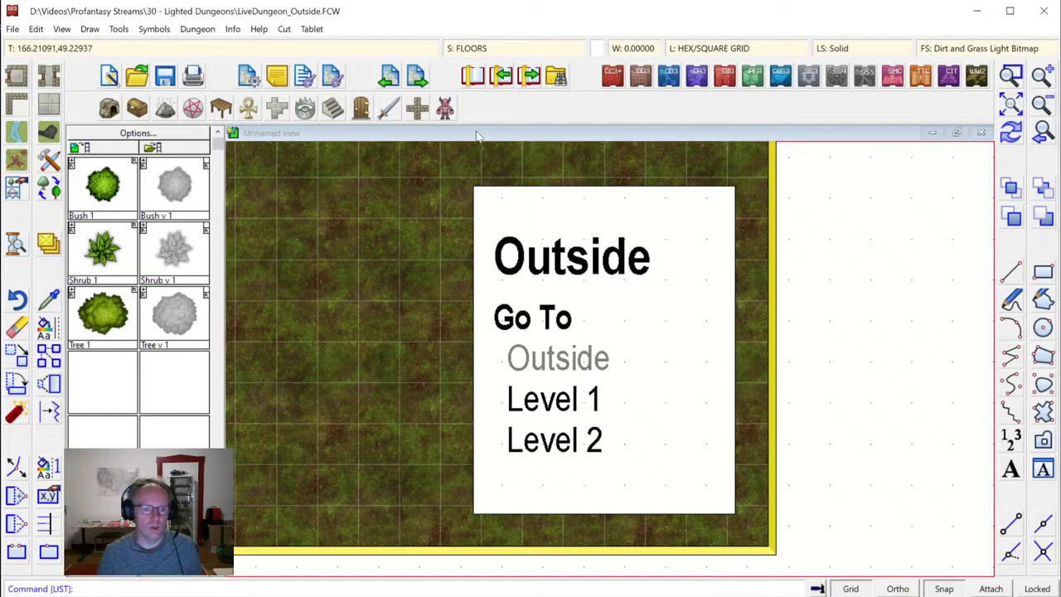
left_click(473, 75)
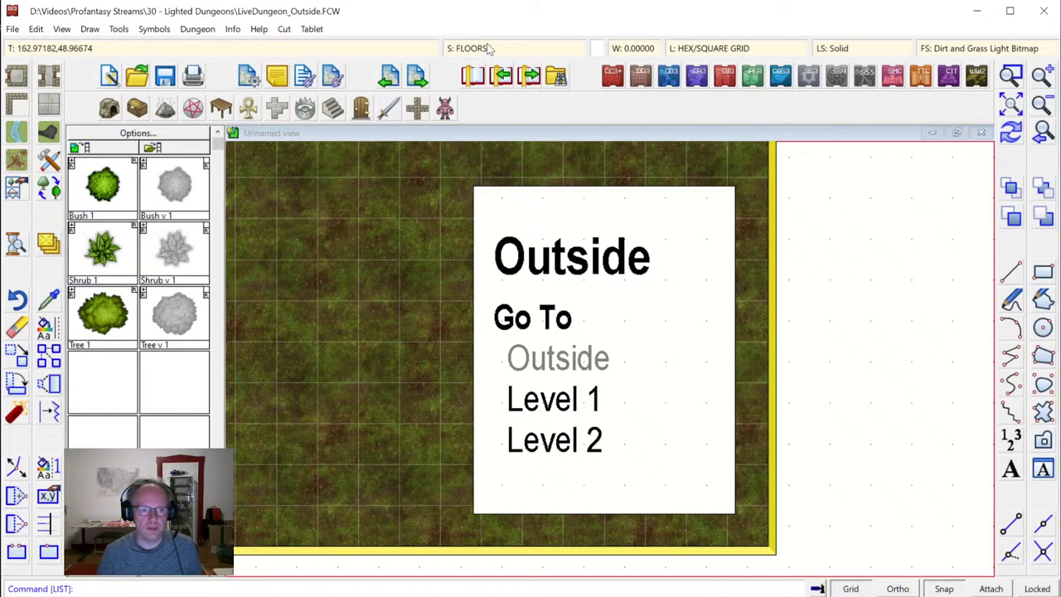
left_click(399, 386)
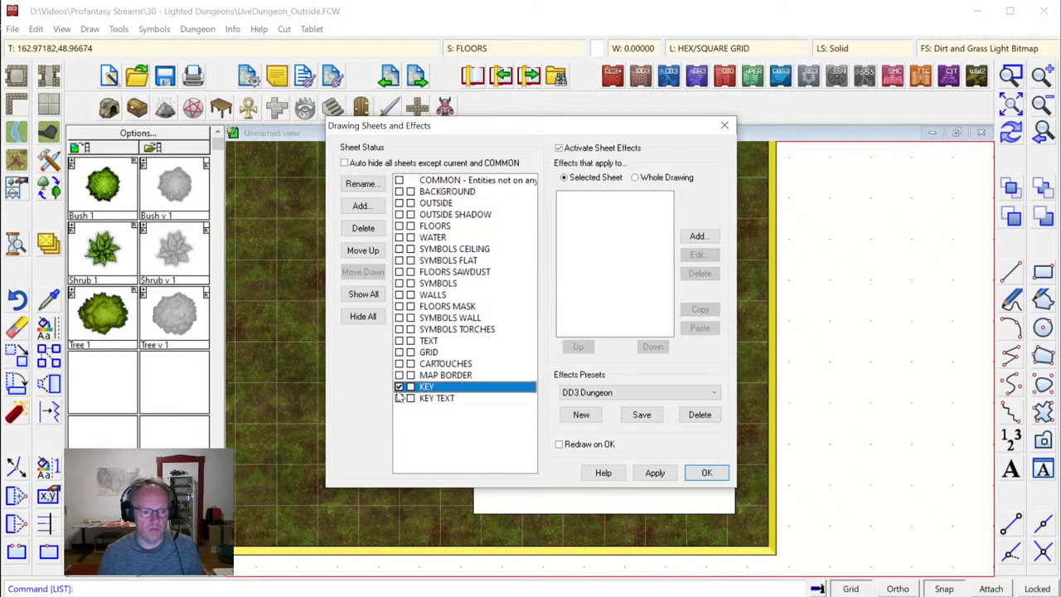
left_click(357, 318)
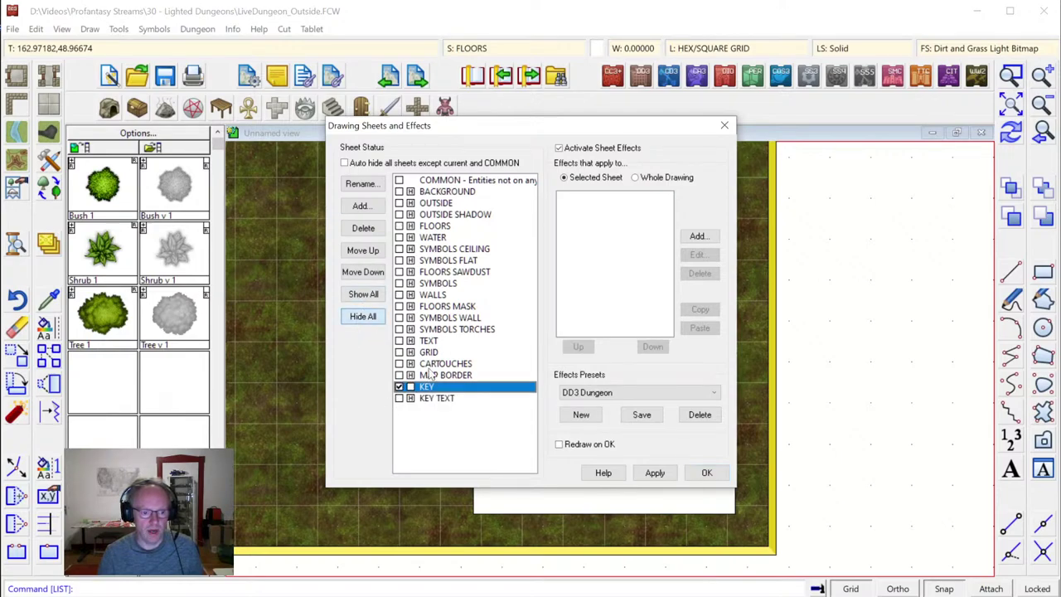
left_click(705, 473)
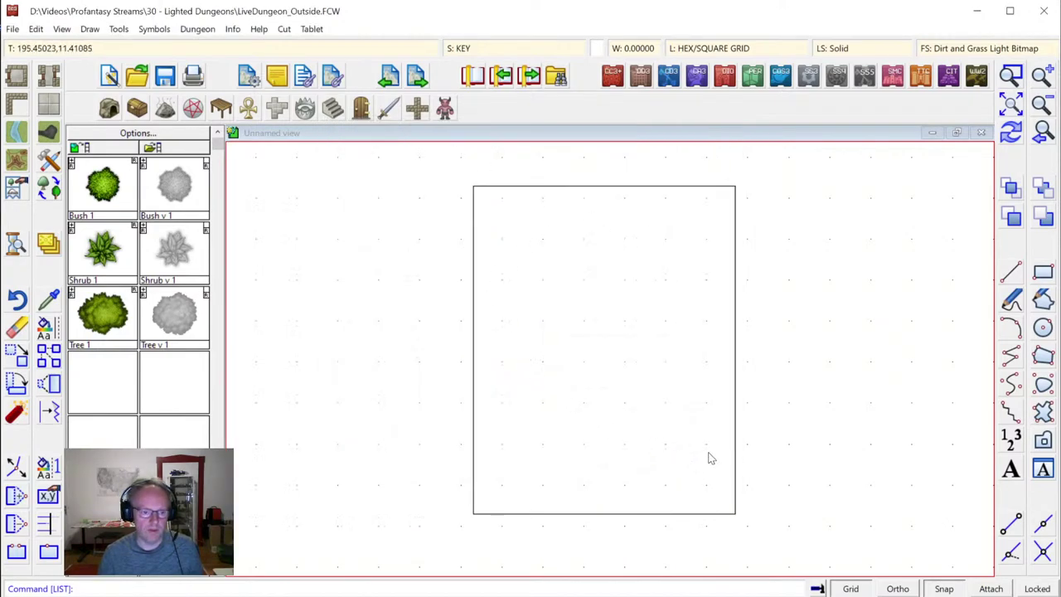
Change the fill style of the map key's background box to Brick Brown H Bitmap
left_click(487, 189)
right_click(518, 221)
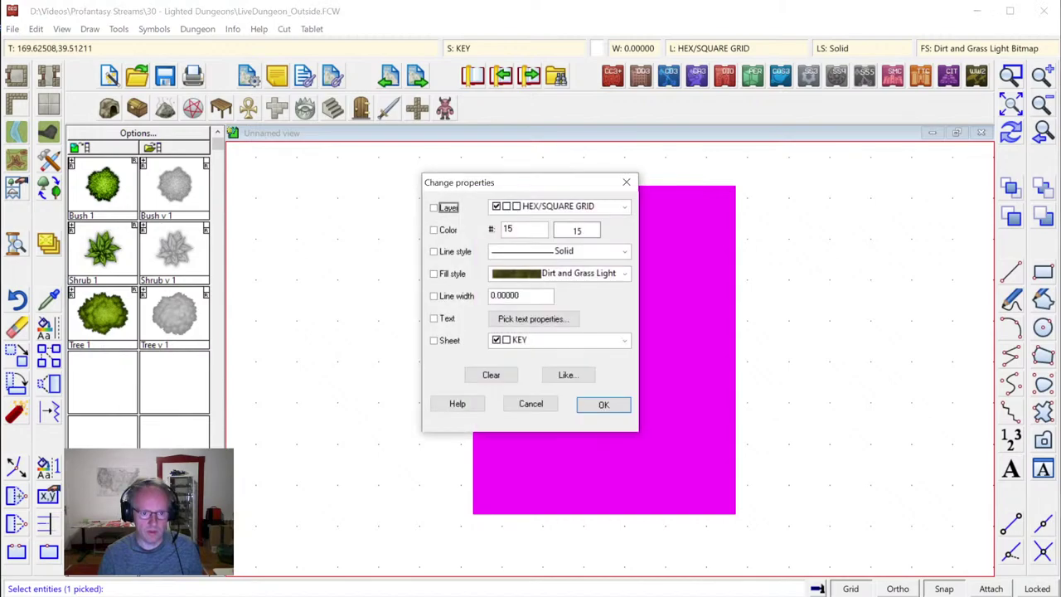
left_click(620, 274)
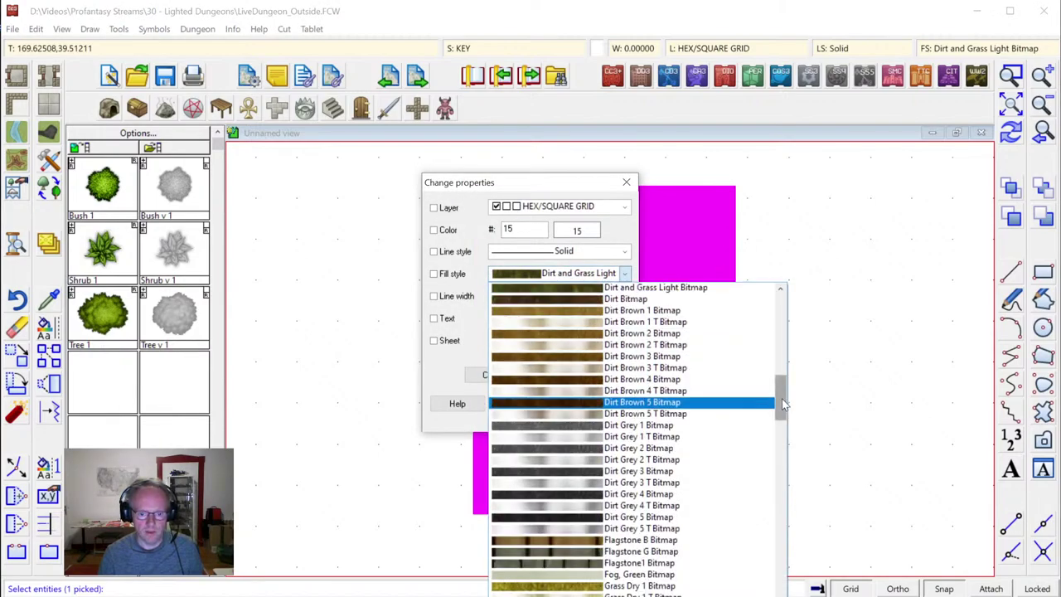
left_click_drag(781, 391, 790, 370)
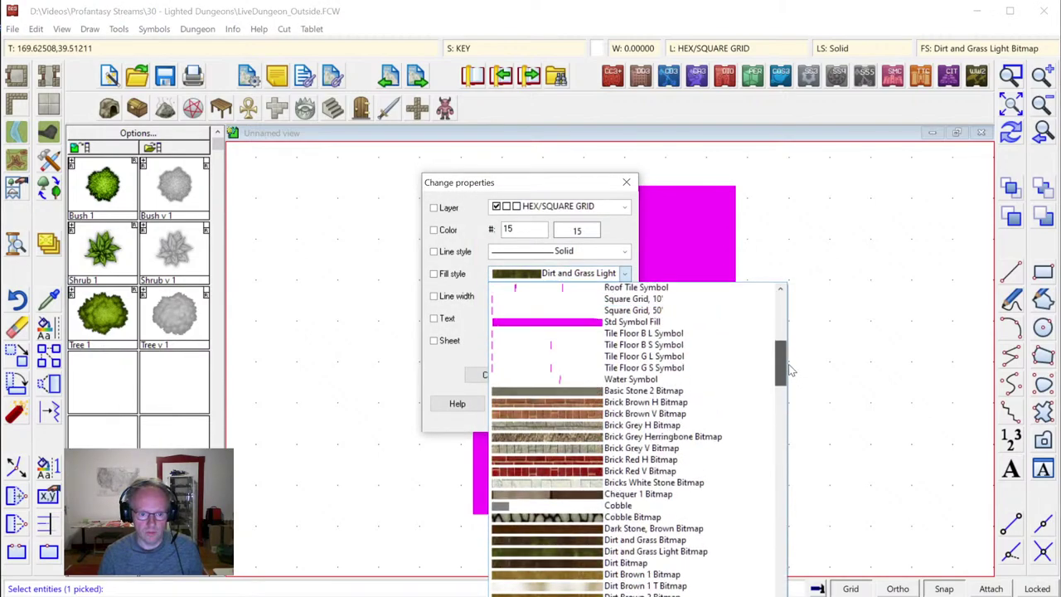
left_click(645, 402)
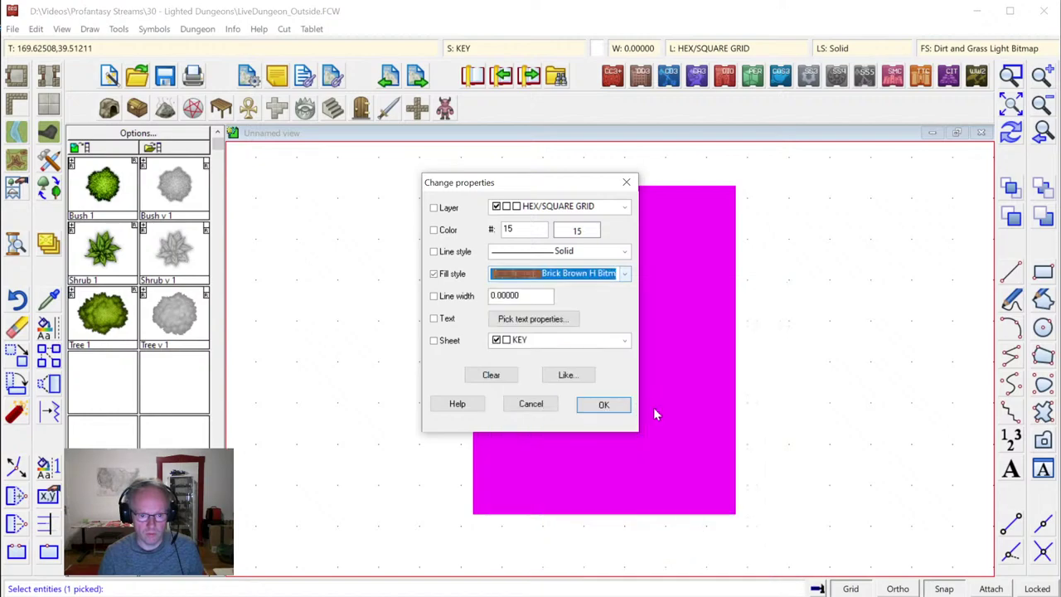
left_click(603, 403)
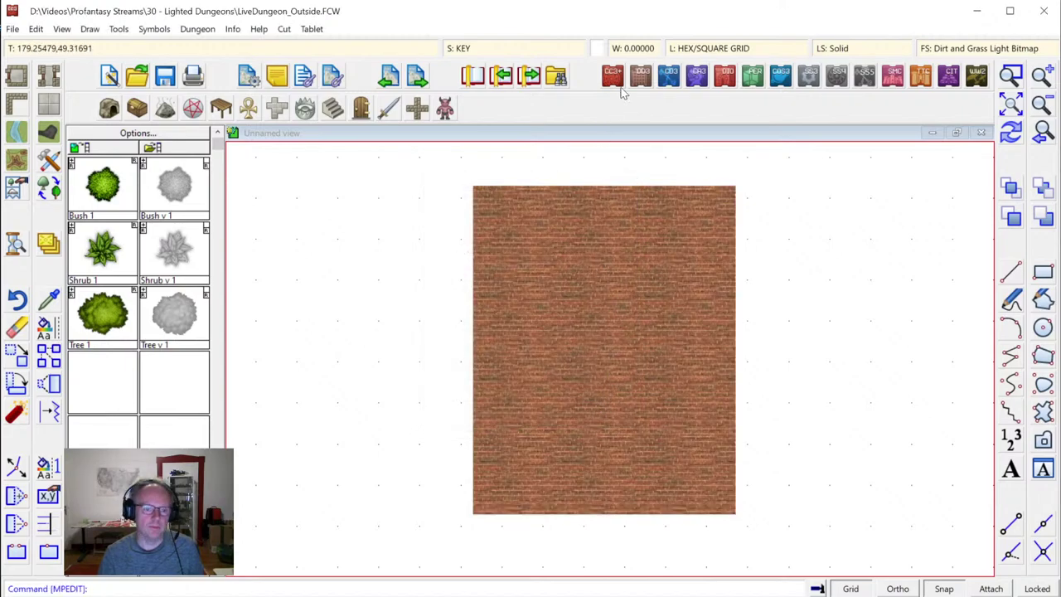
Make KEY TEXT the current sheet and show it together with the KEY sheet, keeping all other sheets hidden
left_click(481, 48)
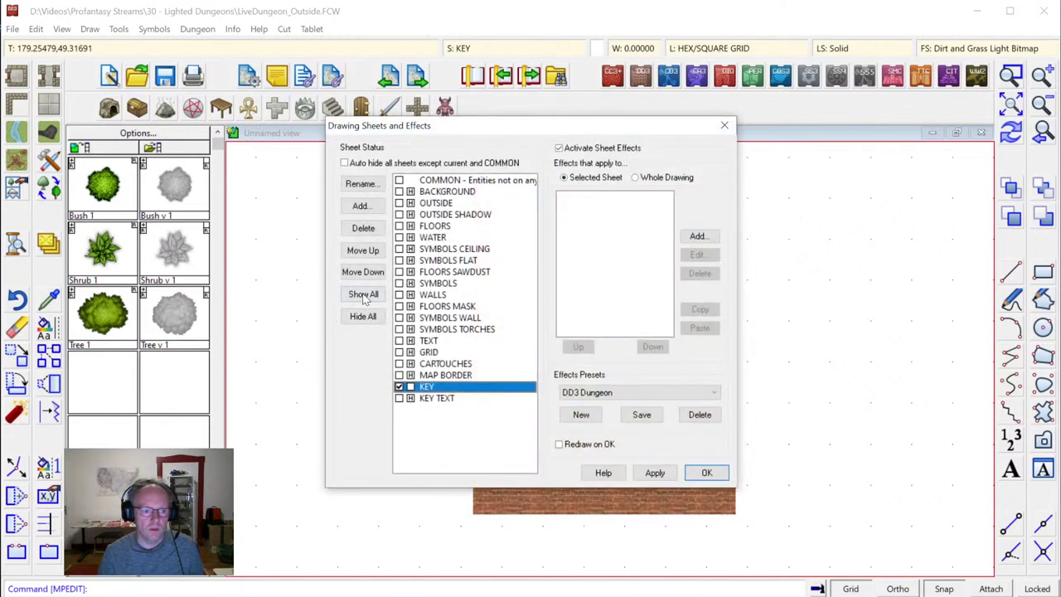
left_click(365, 299)
left_click(399, 399)
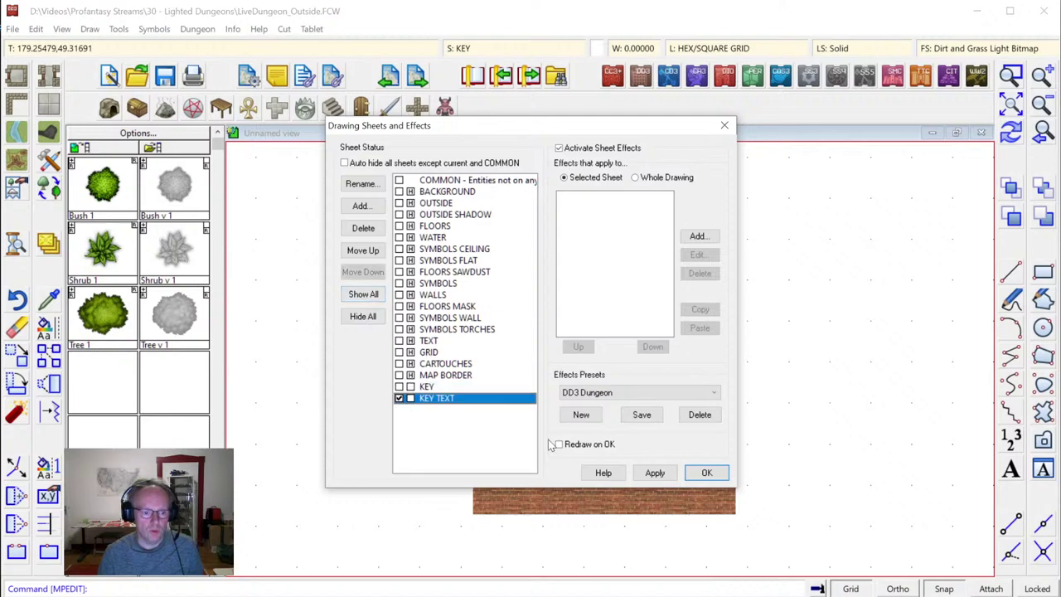
left_click(706, 472)
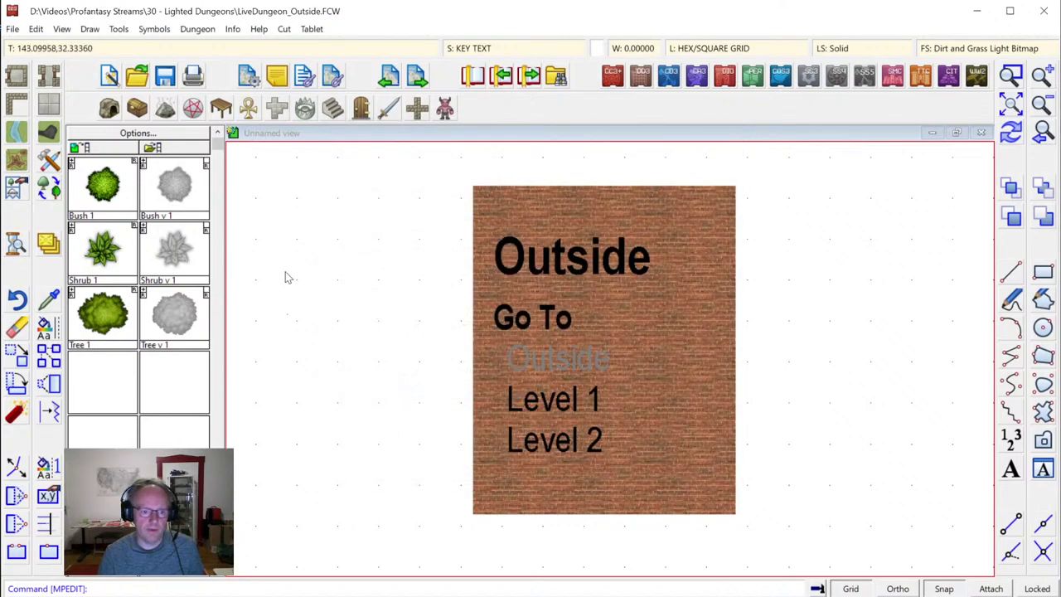
Try the Buccaneer font on all of the key's text and undo the change
right_click(45, 333)
left_click(106, 345)
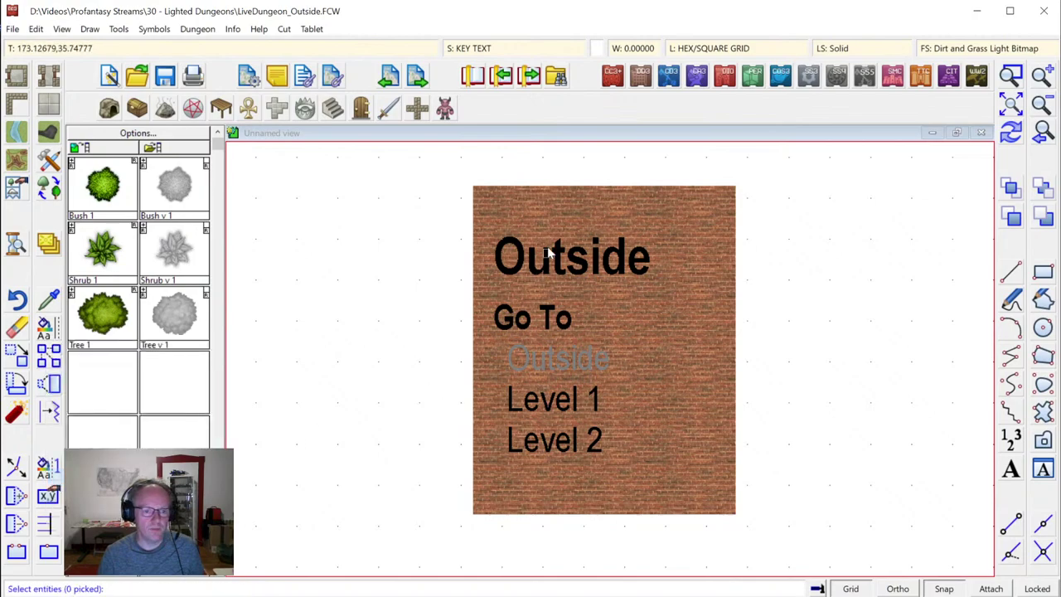
left_click(520, 226)
left_click(576, 465)
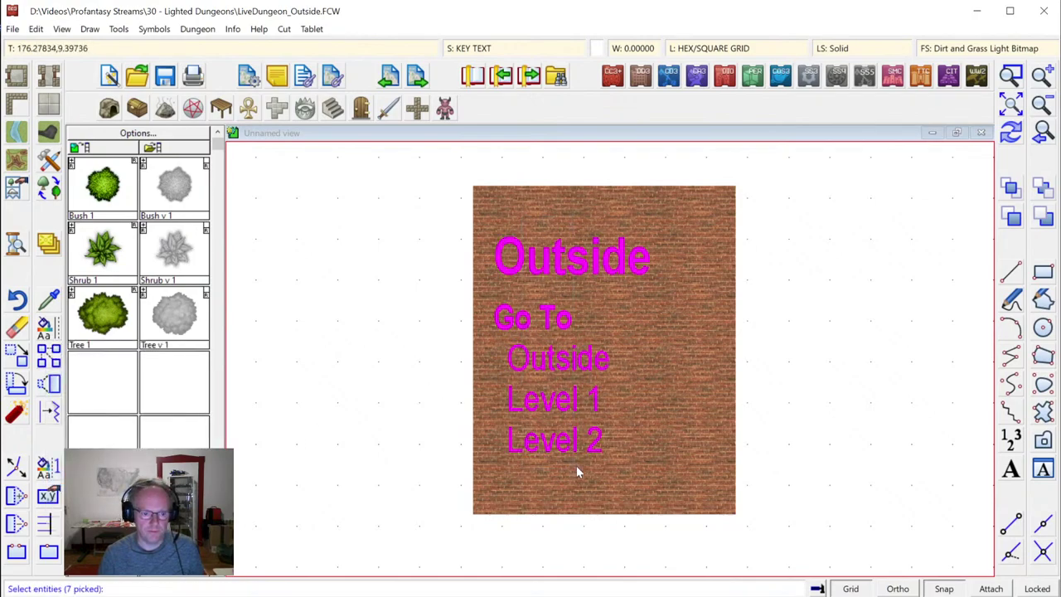
right_click(607, 289)
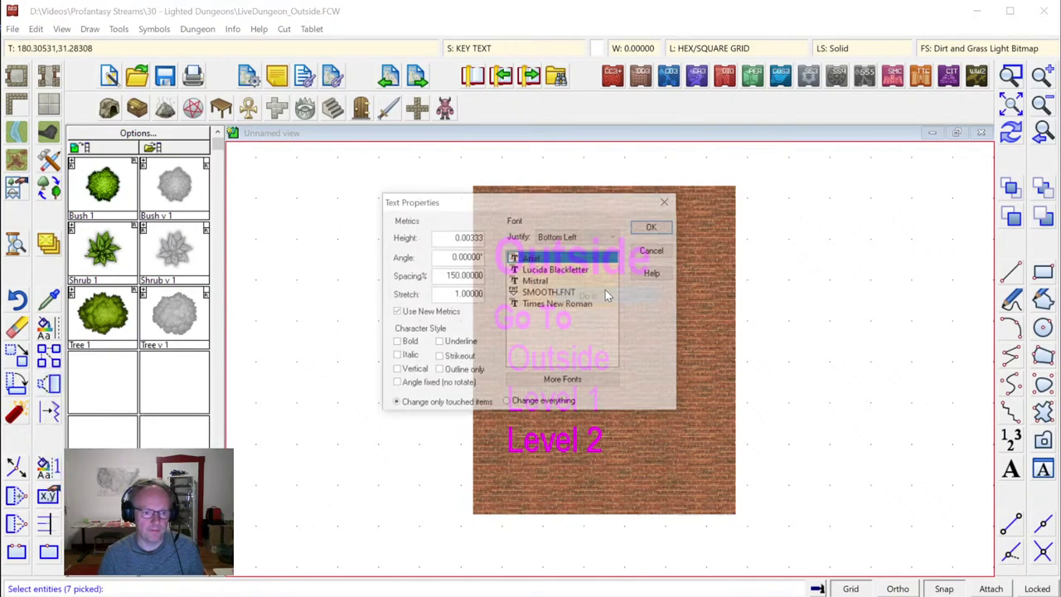
left_click(564, 382)
left_click_drag(528, 225, 522, 263)
left_click(464, 293)
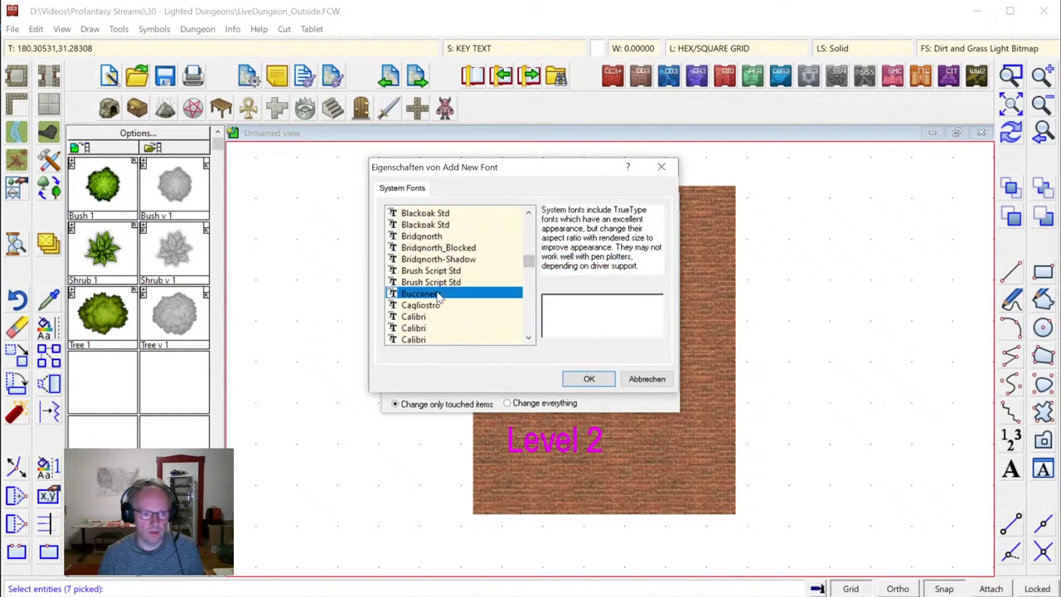
left_click(593, 379)
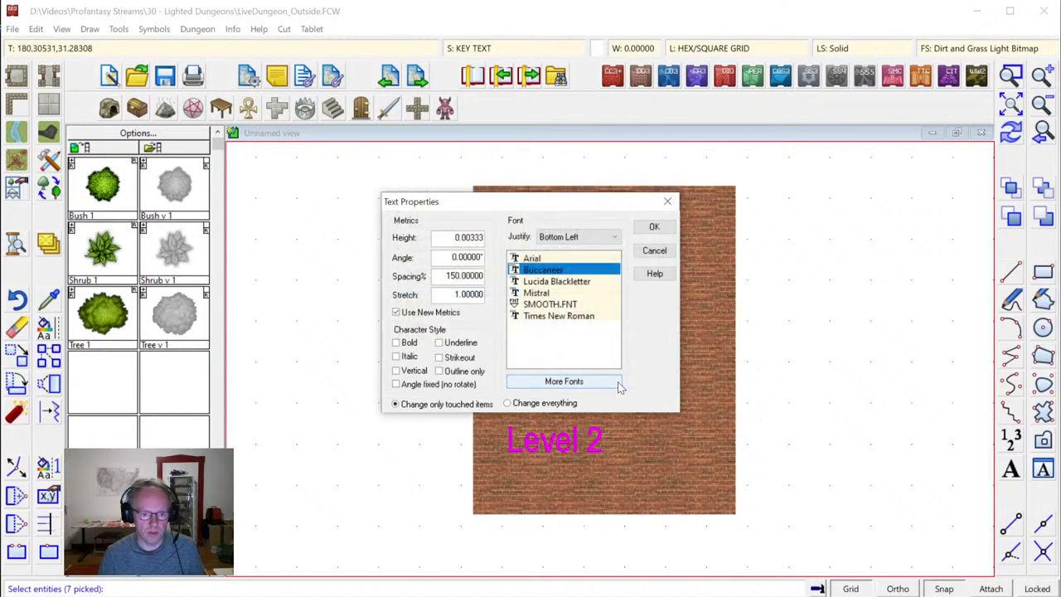
left_click(654, 229)
left_click(1011, 132)
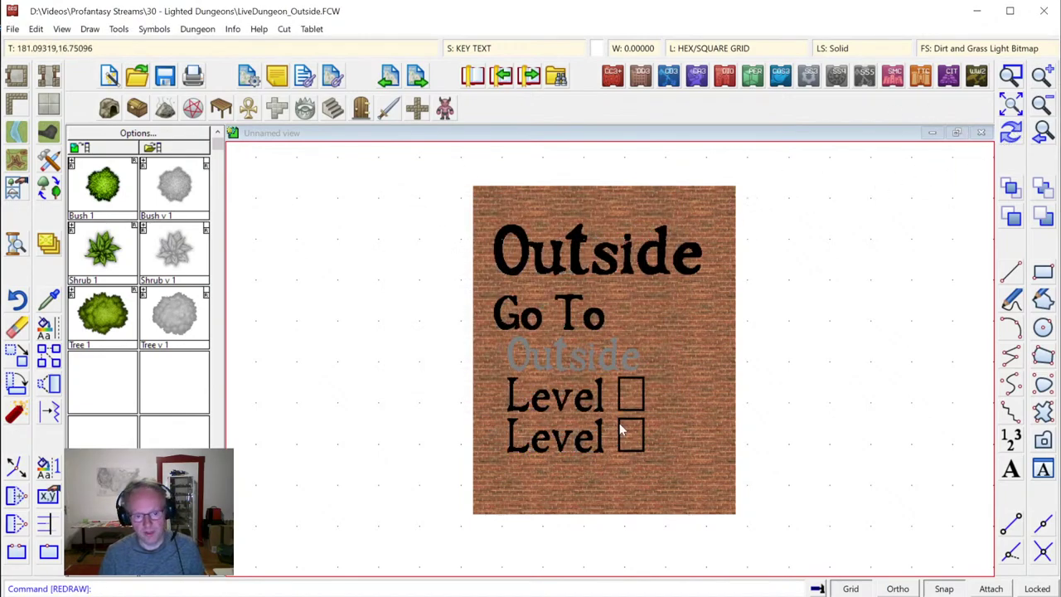
left_click(35, 28)
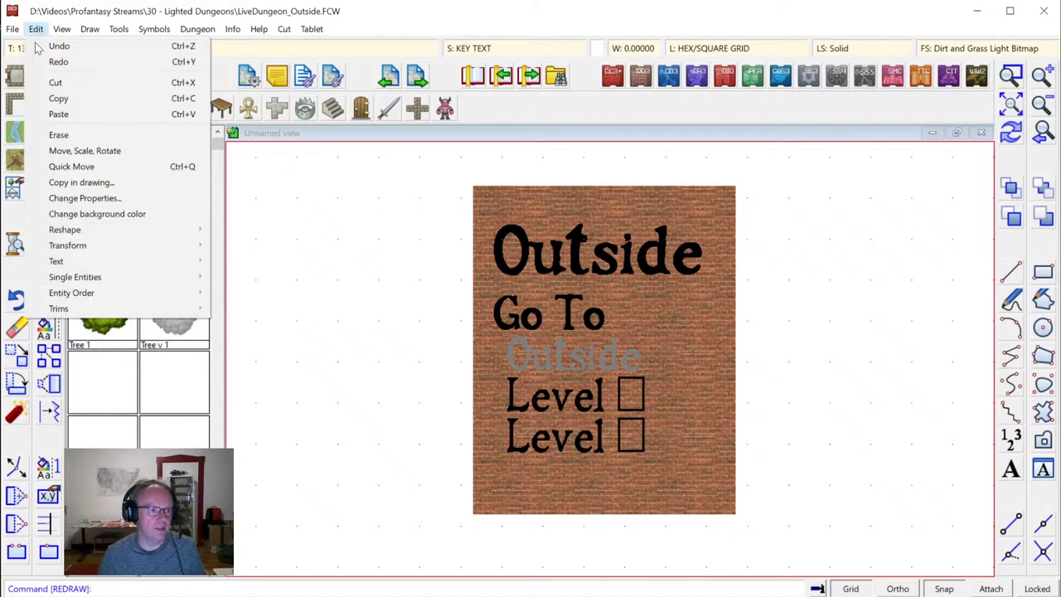
left_click(38, 44)
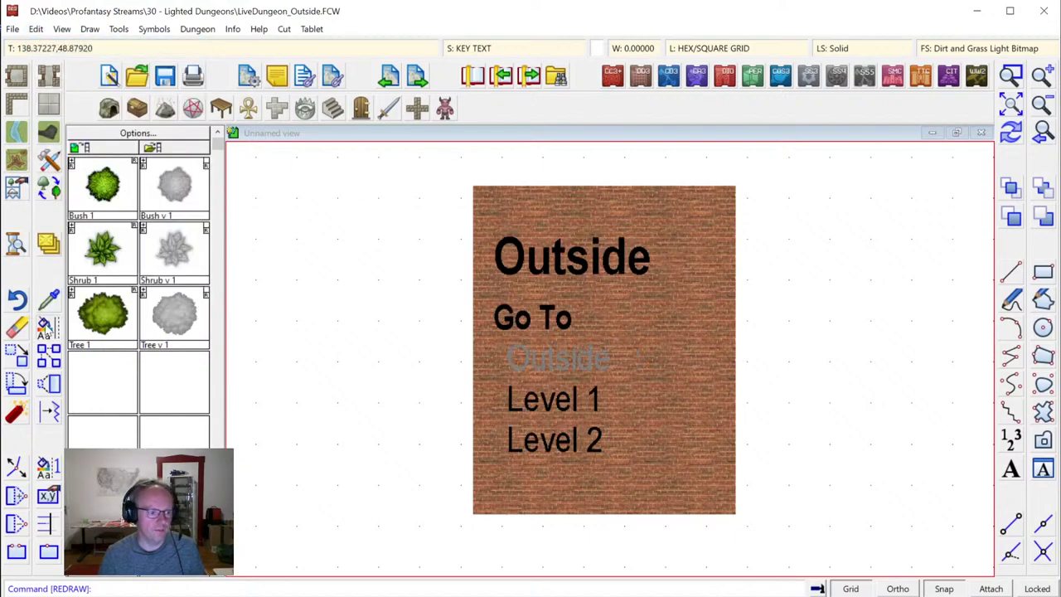
right_click(48, 325)
left_click(108, 464)
left_click(514, 239)
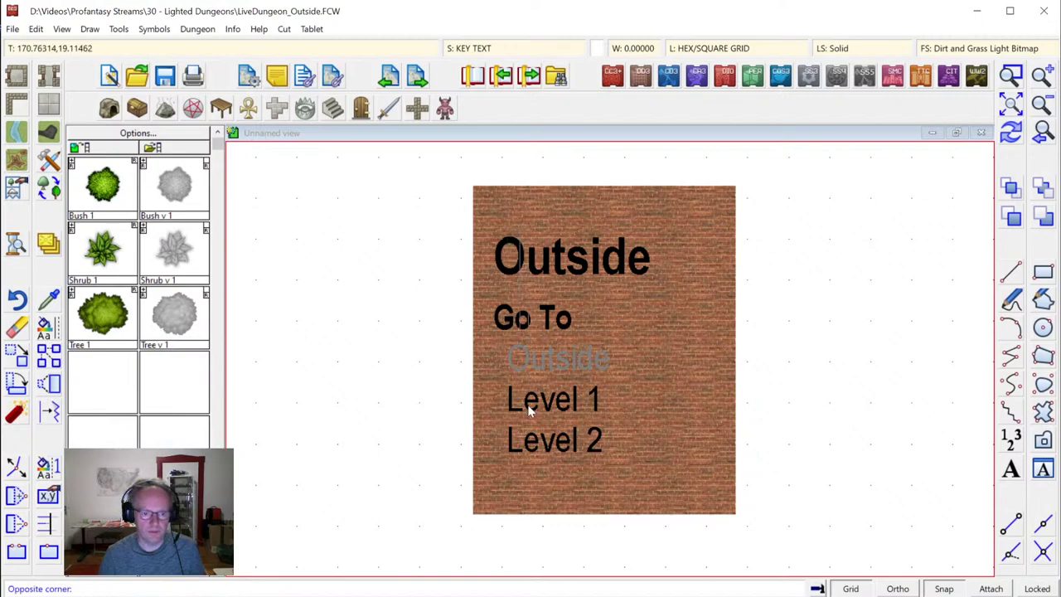
left_click(552, 470)
right_click(605, 320)
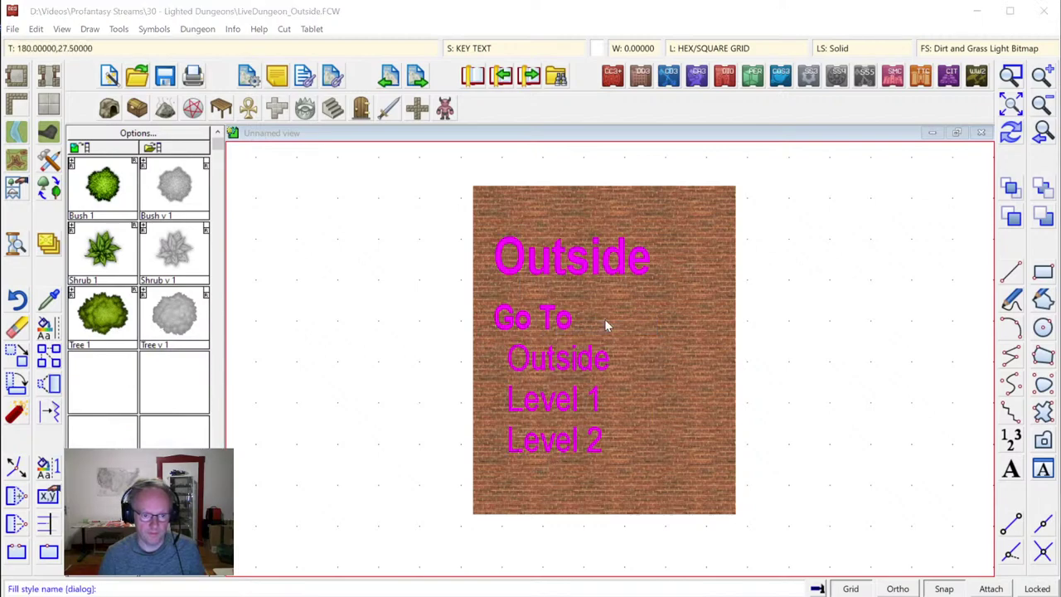
right_click(605, 322)
left_click(567, 188)
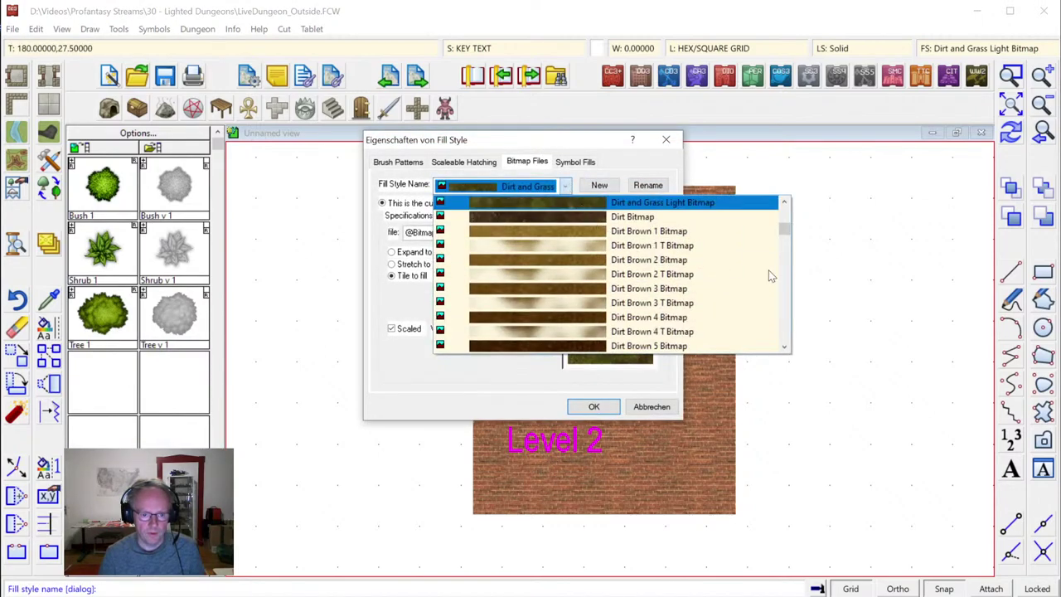
left_click(634, 172)
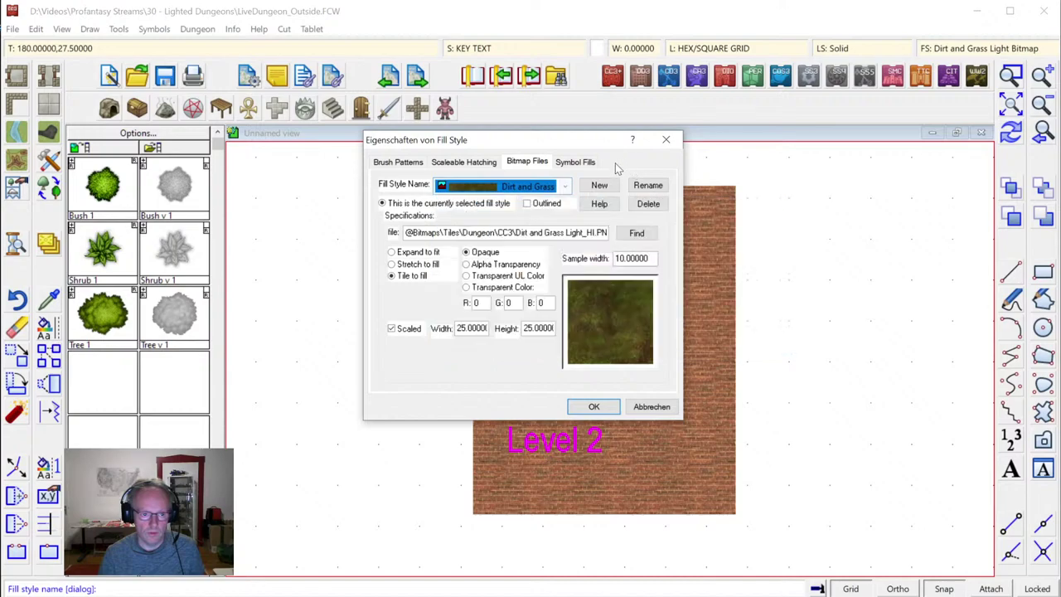
left_click(641, 410)
Change the font of all of the key's text to Bridgnorth and redraw the view
right_click(52, 330)
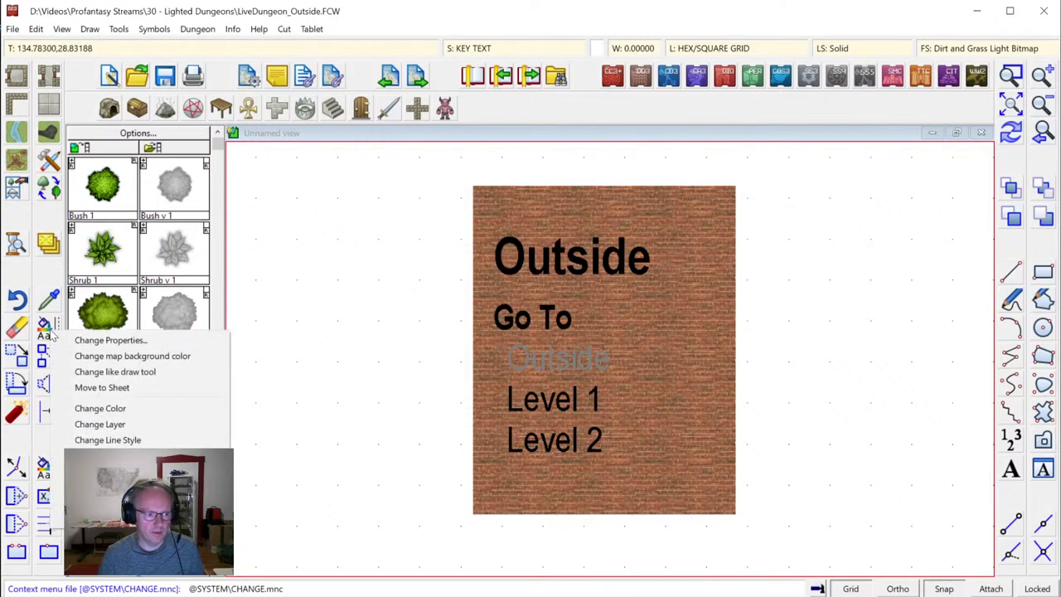
left_click(100, 470)
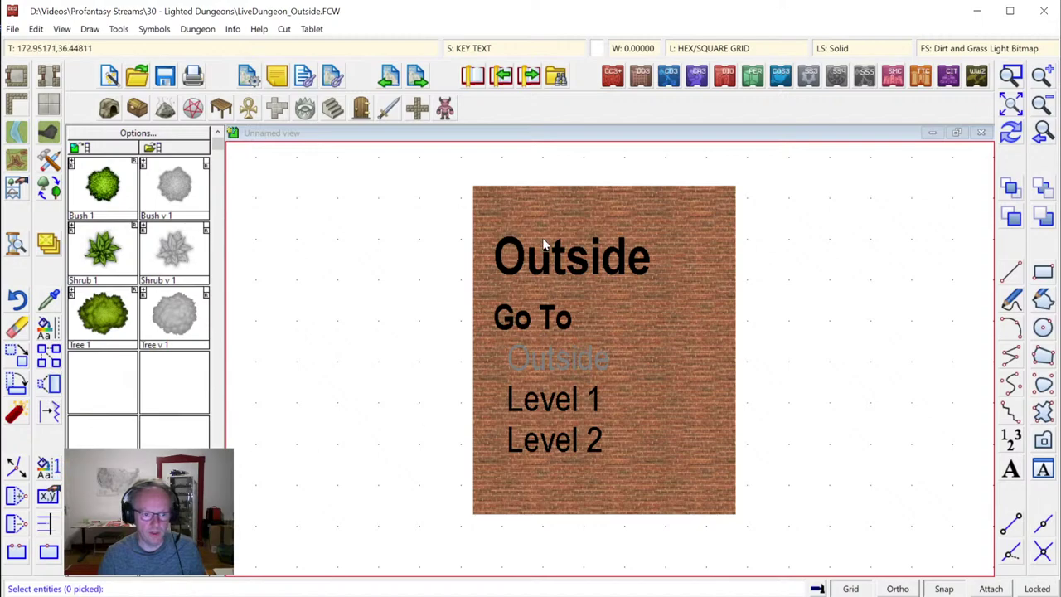
left_click(540, 467)
left_click(549, 466)
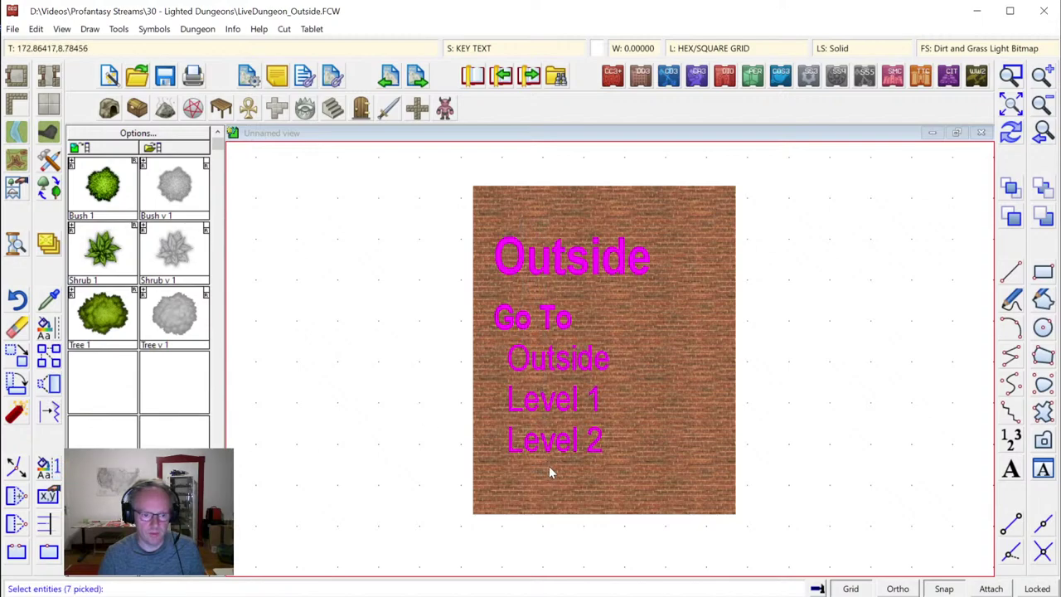
right_click(591, 320)
left_click(585, 325)
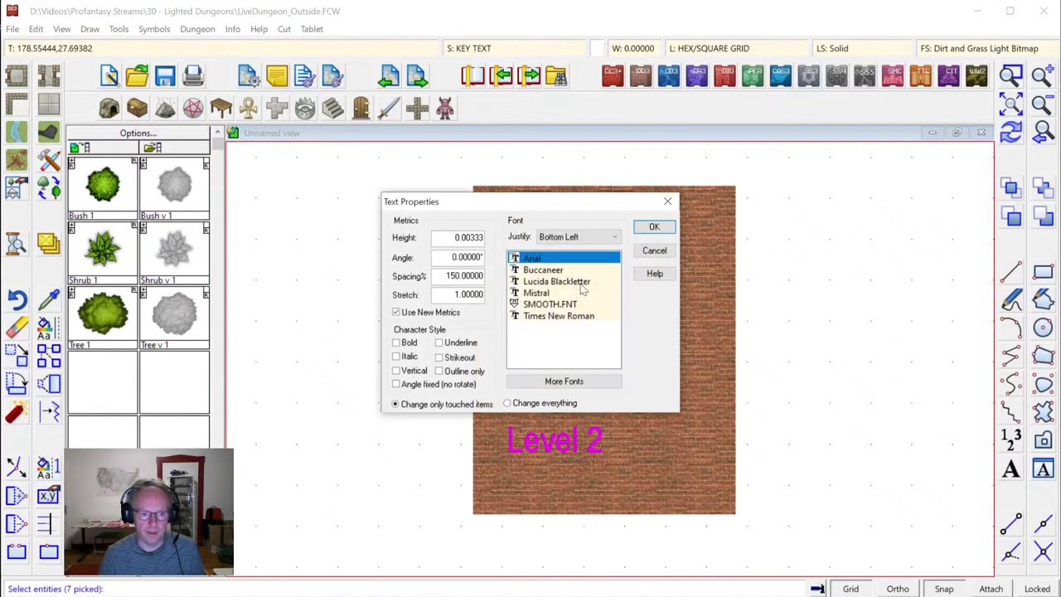
left_click(582, 382)
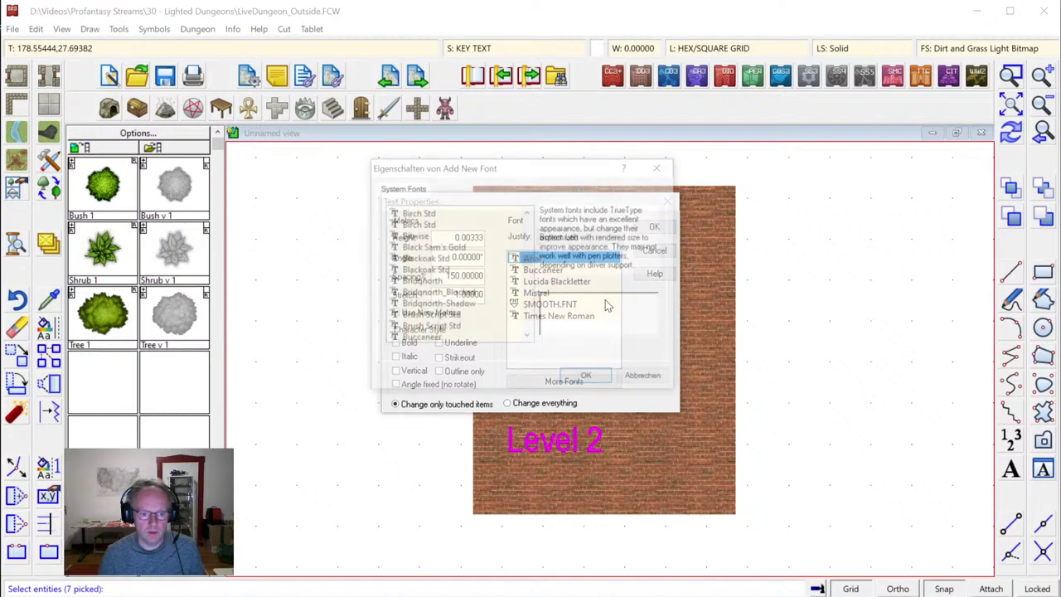
left_click(427, 282)
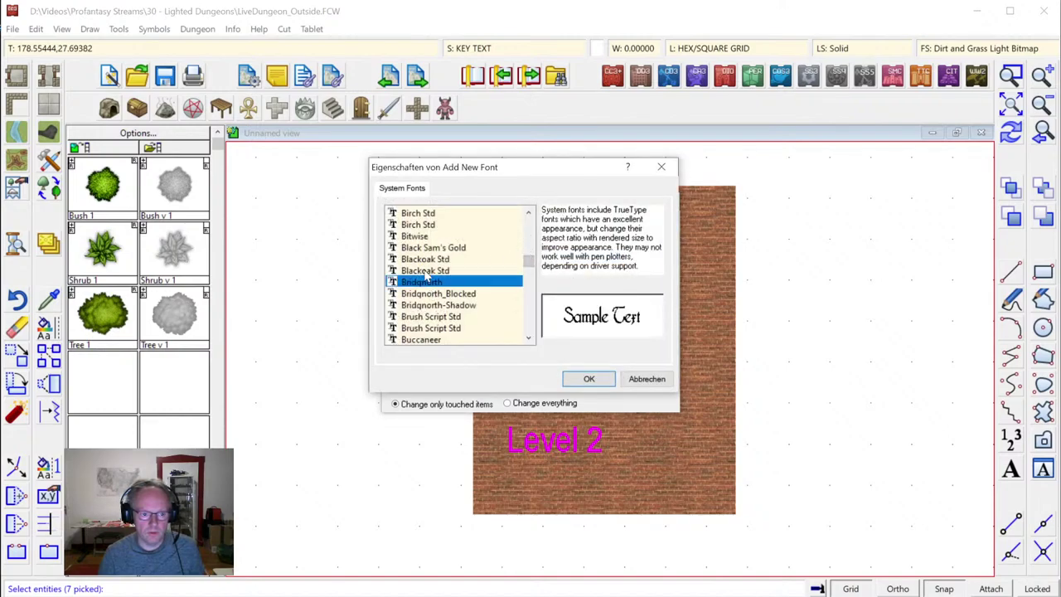
left_click(588, 379)
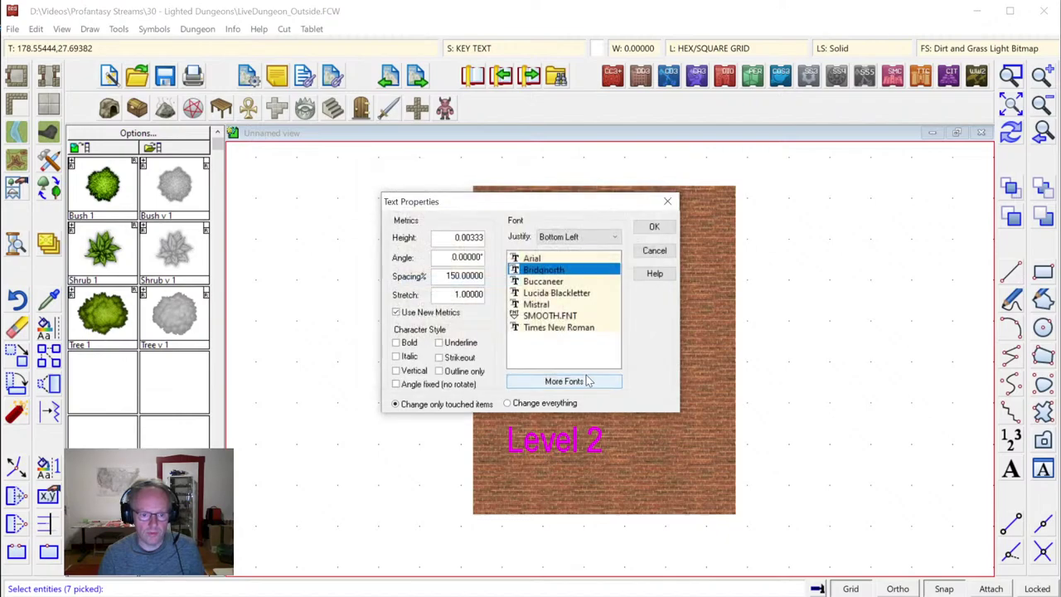
left_click(654, 228)
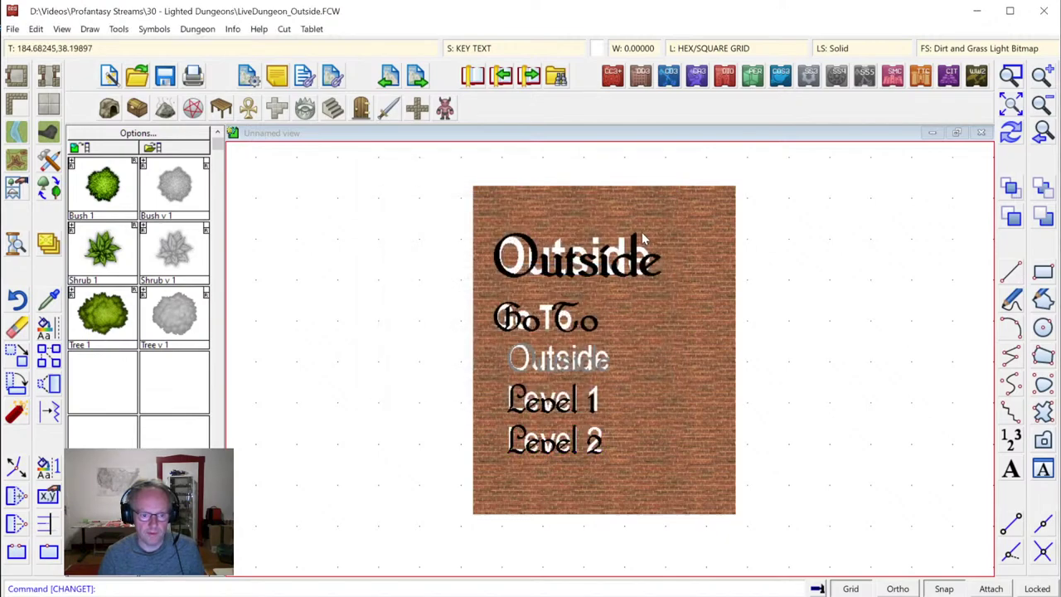
left_click(1012, 130)
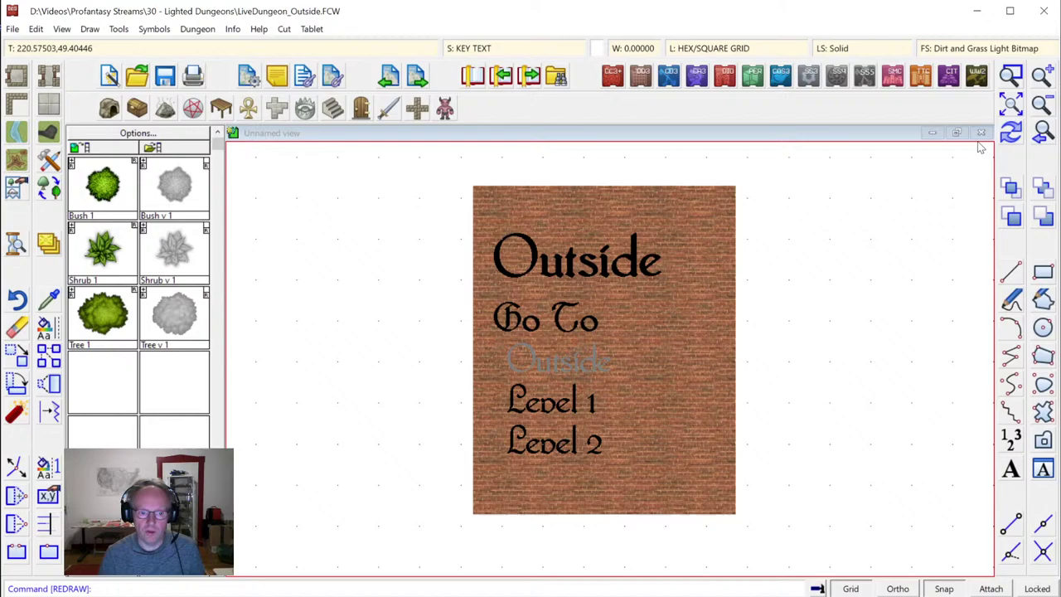
Add an Outer Glow effect to the KEY TEXT sheet in white (255, 255, 255), with range 2 and blur size 0.5 map units
left_click(479, 50)
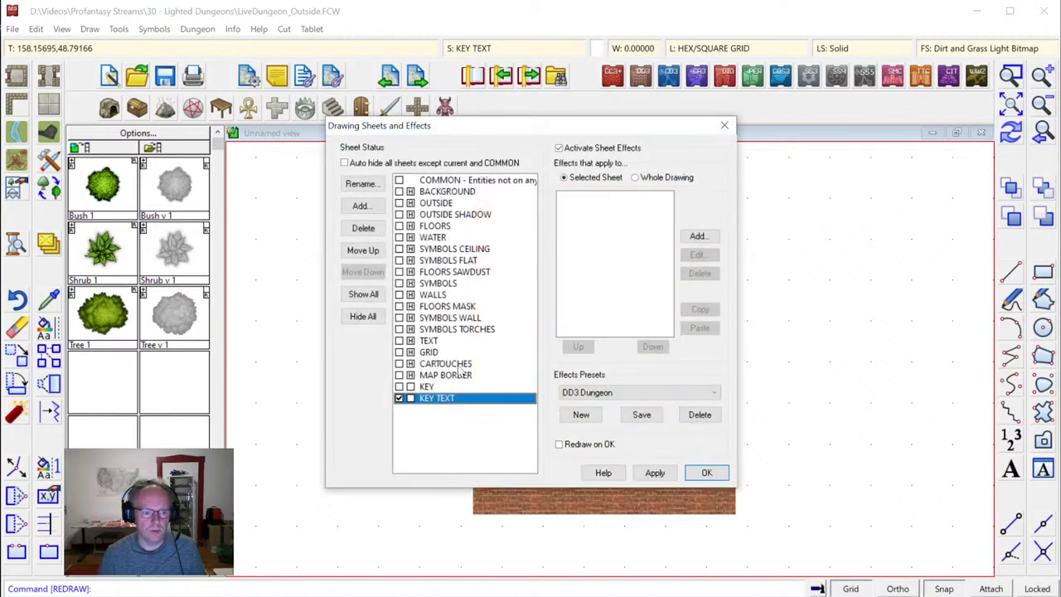
left_click(697, 237)
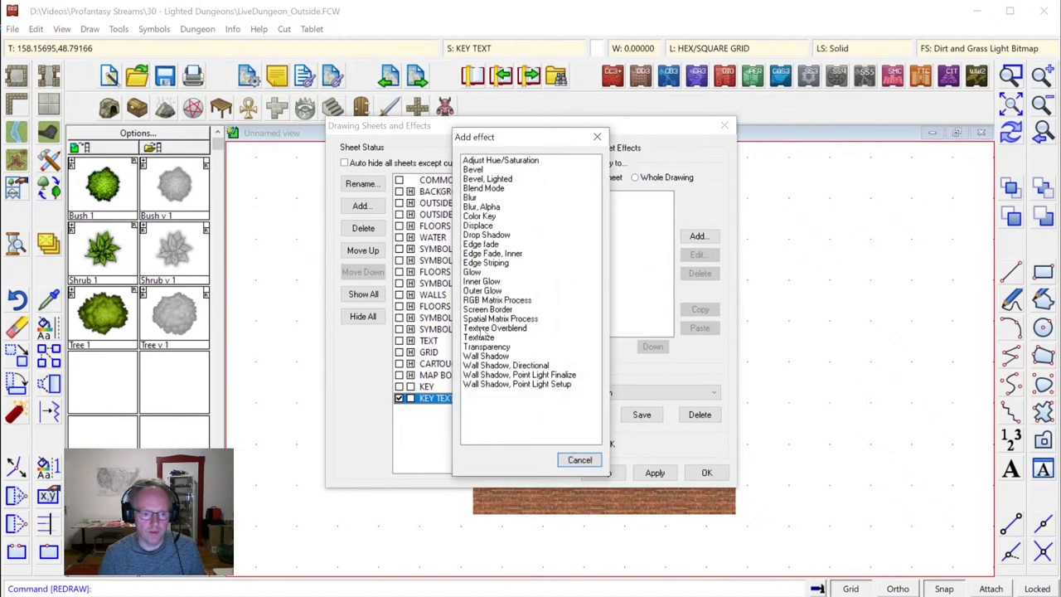
double_click(483, 292)
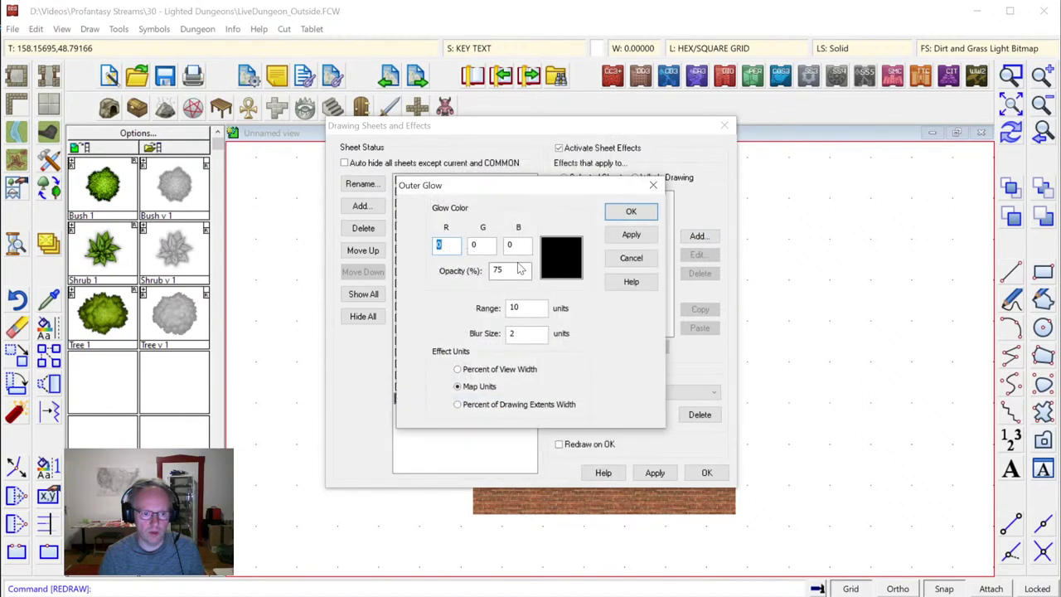
left_click(552, 254)
left_click(570, 224)
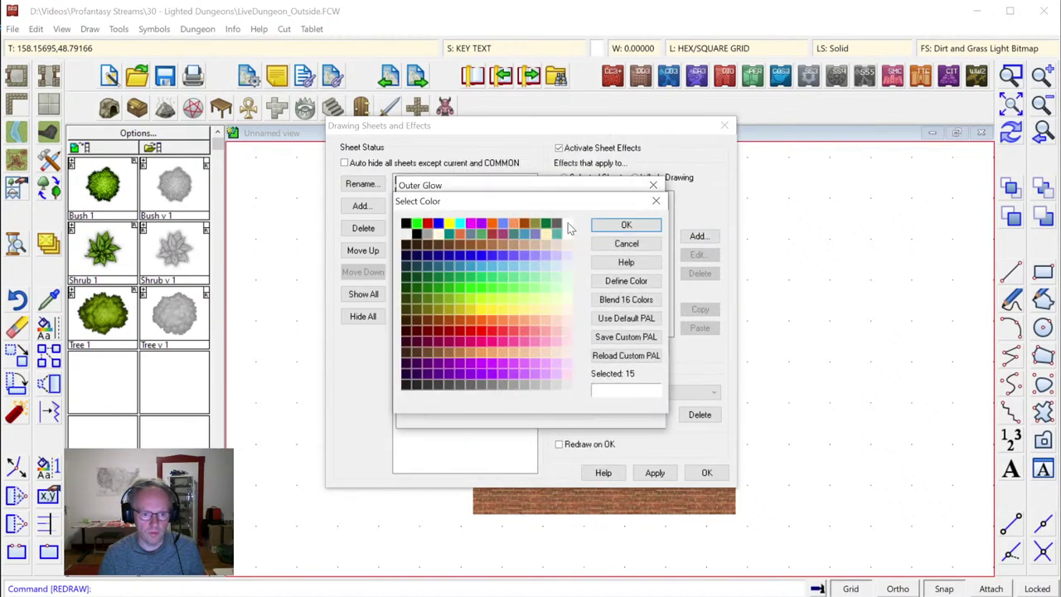
left_click(597, 227)
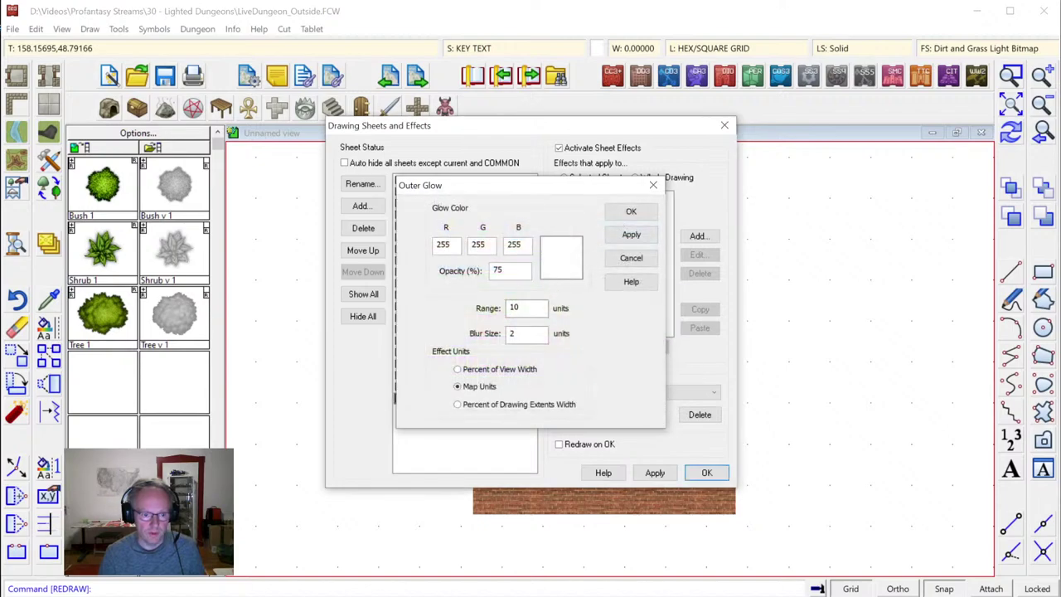
type(".5")
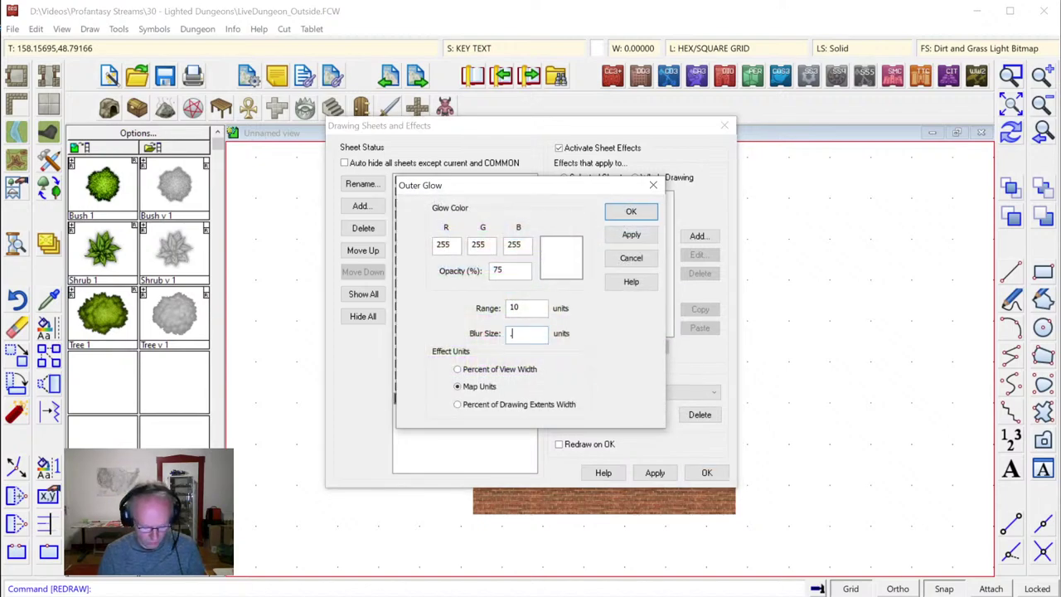
key("shift+Tab")
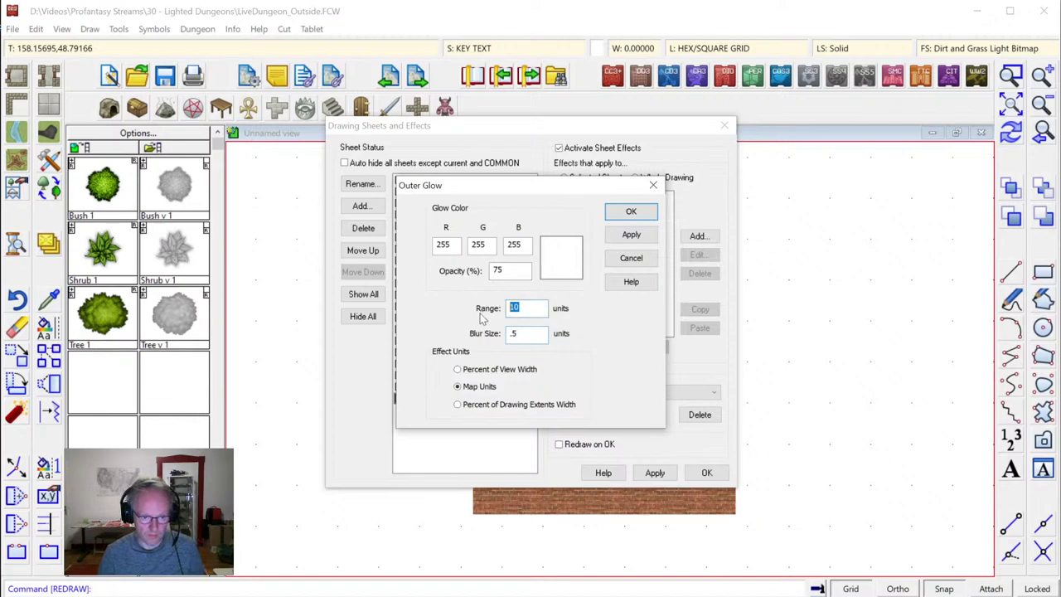
type("1")
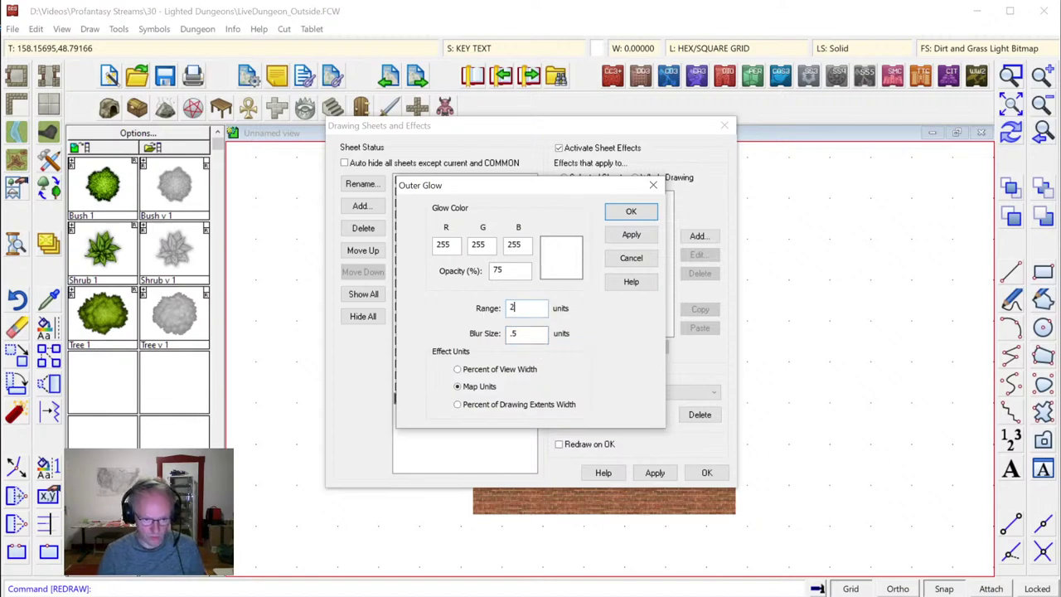
left_click(625, 216)
left_click(705, 471)
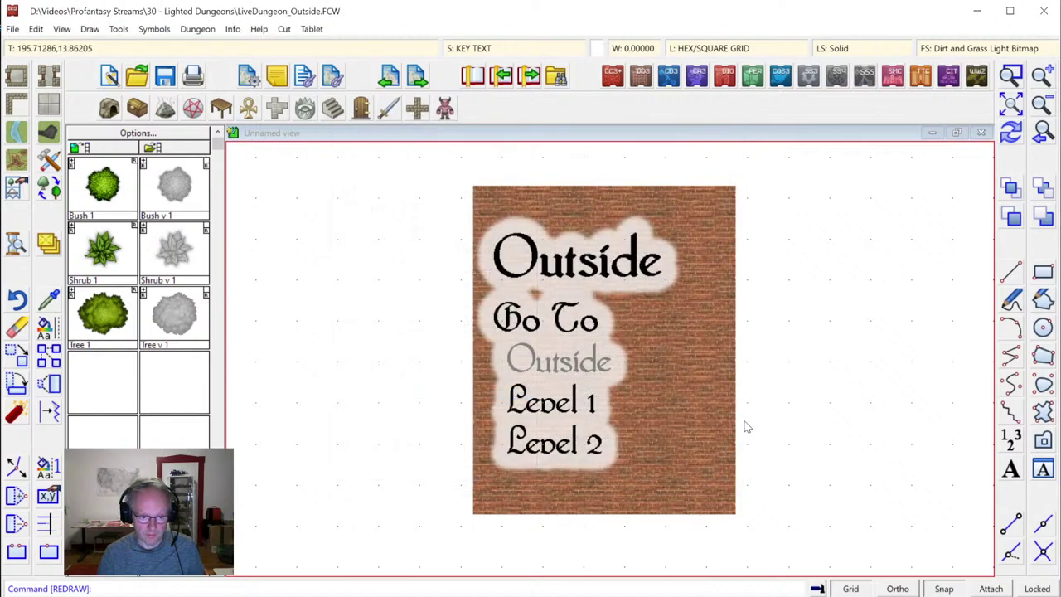
Reduce the KEY TEXT sheet's Outer Glow to a range of 0.5 and a blur size of 0.2 map units
left_click(487, 48)
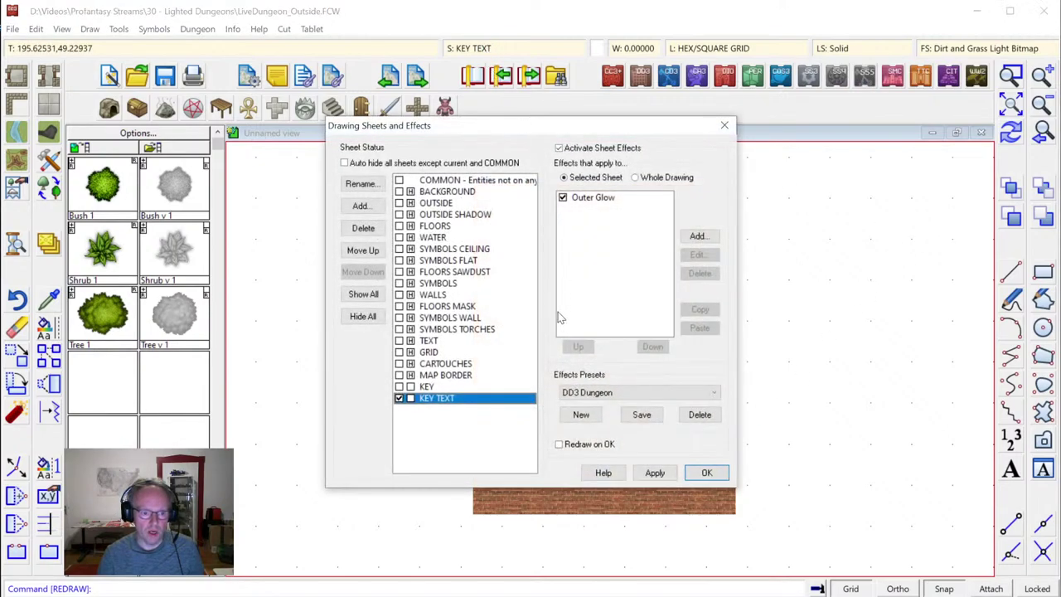
left_click(592, 199)
left_click(698, 254)
double_click(512, 308)
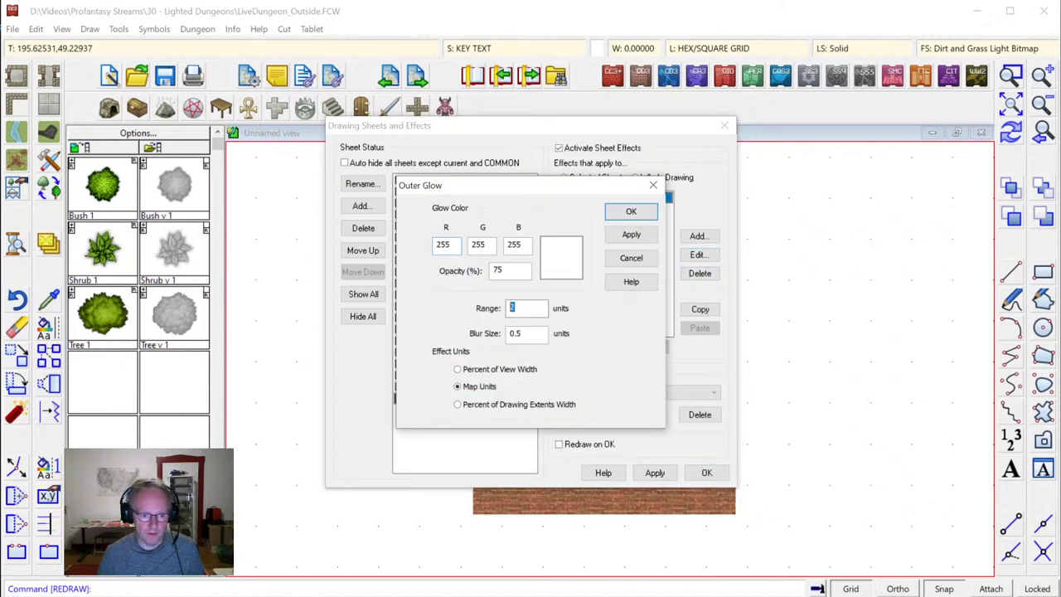
type(".5")
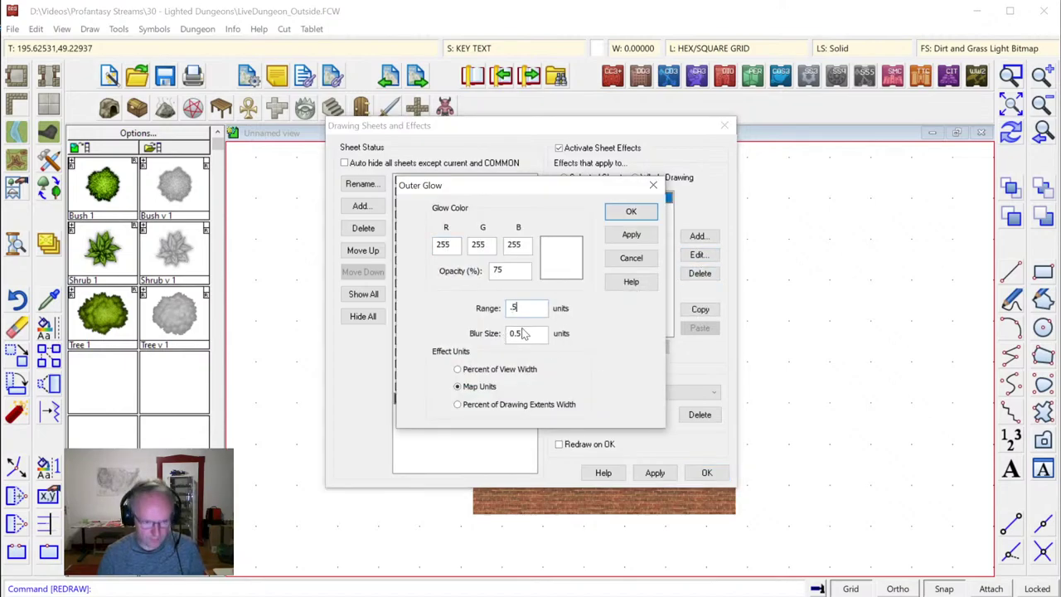
type(".")
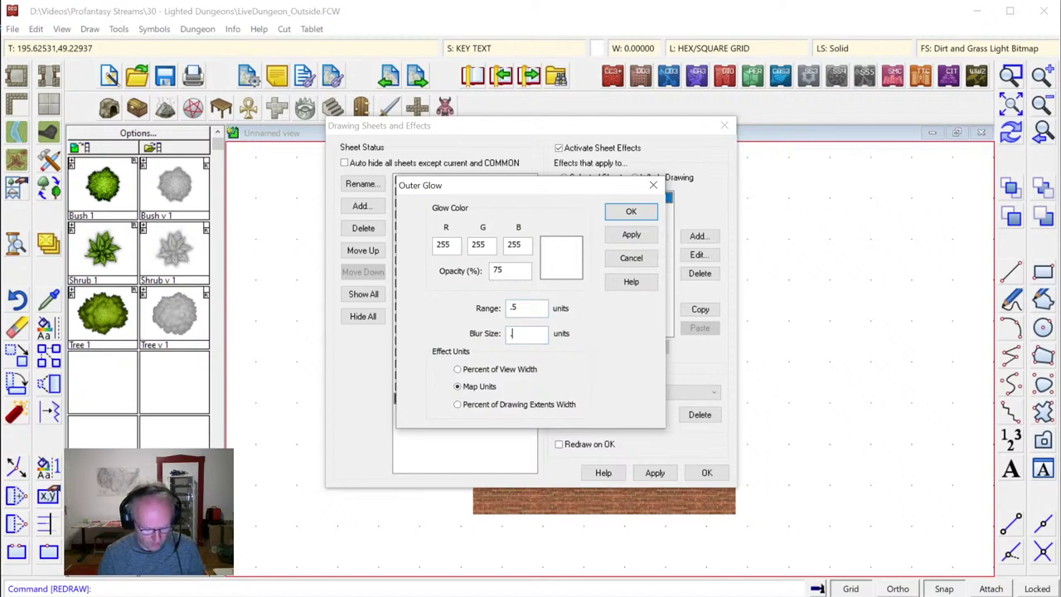
type("2")
left_click(631, 212)
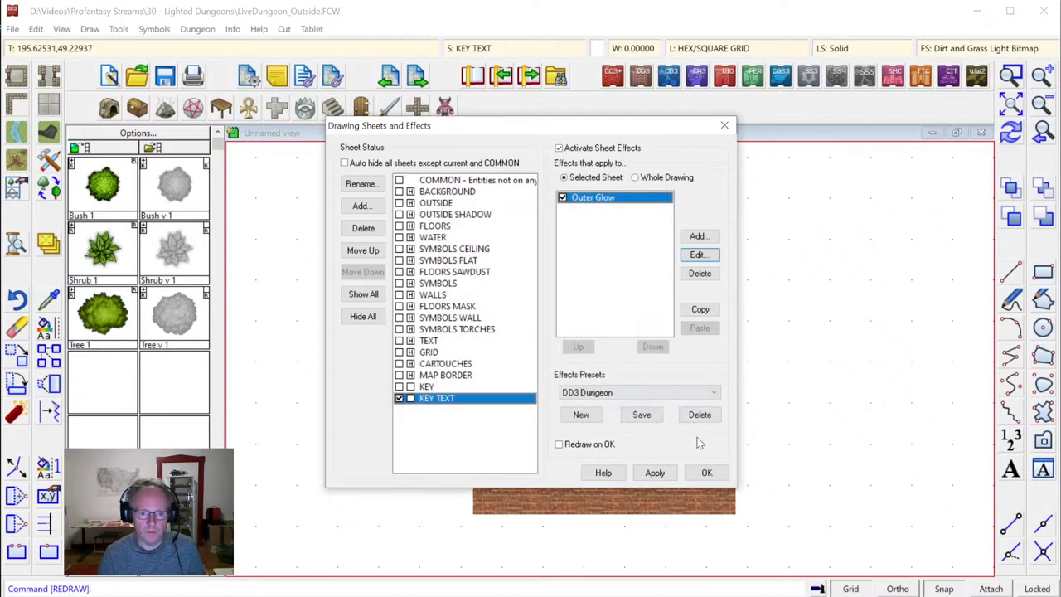
left_click(703, 474)
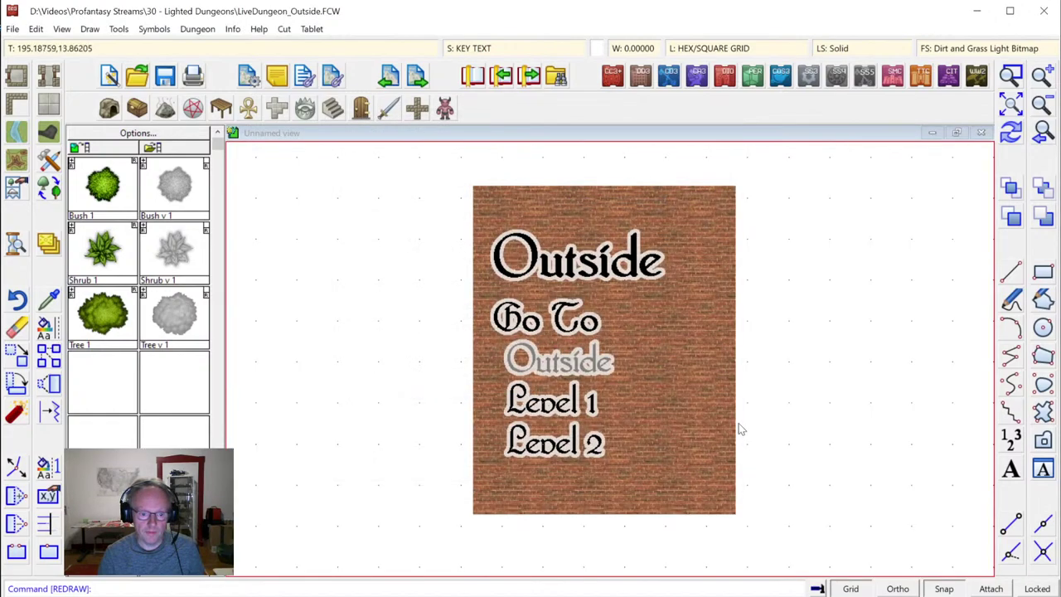
Make all of the drawing's sheets visible again
left_click(1011, 105)
left_click(486, 48)
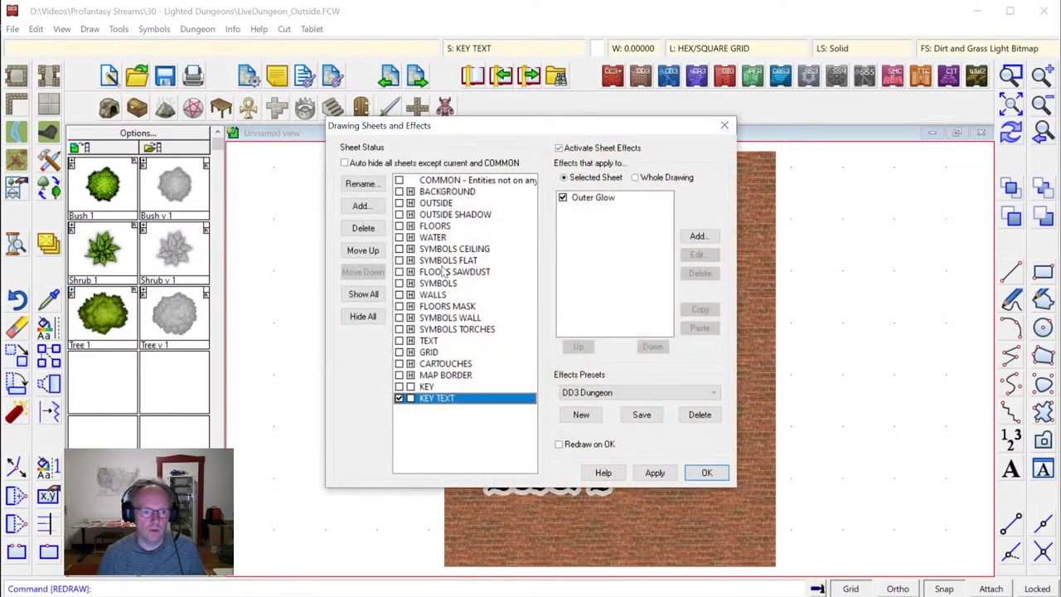
left_click(363, 294)
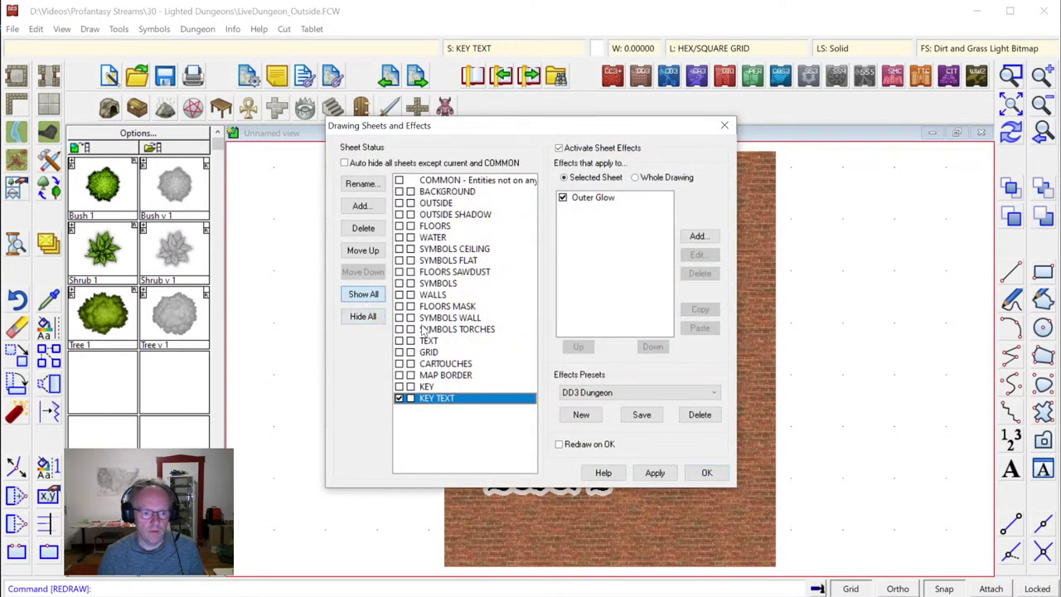
left_click(704, 474)
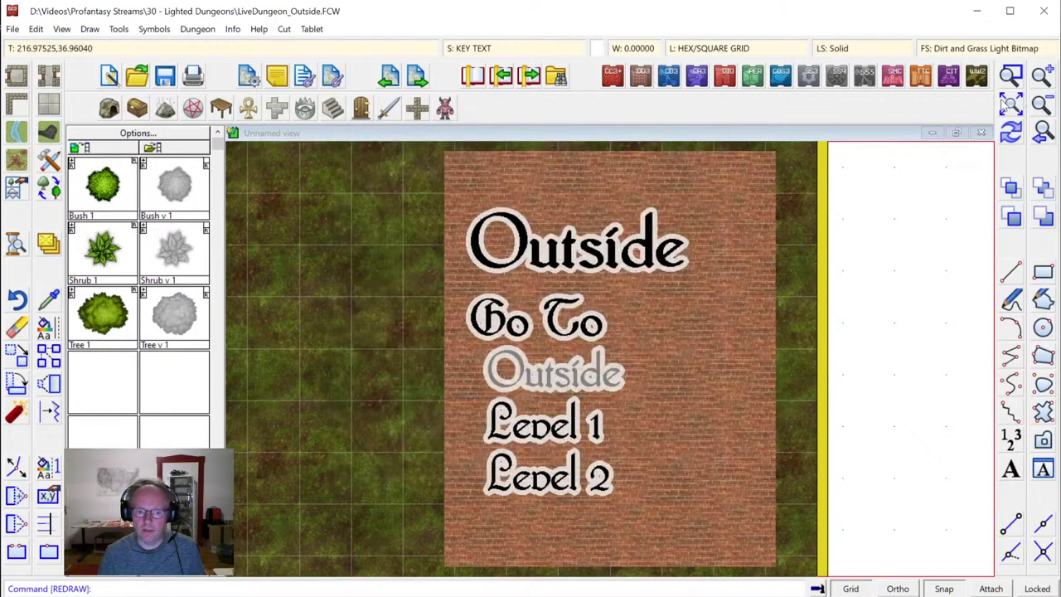
Open the sheet and effects settings and select the KEY sheet
left_click(1010, 105)
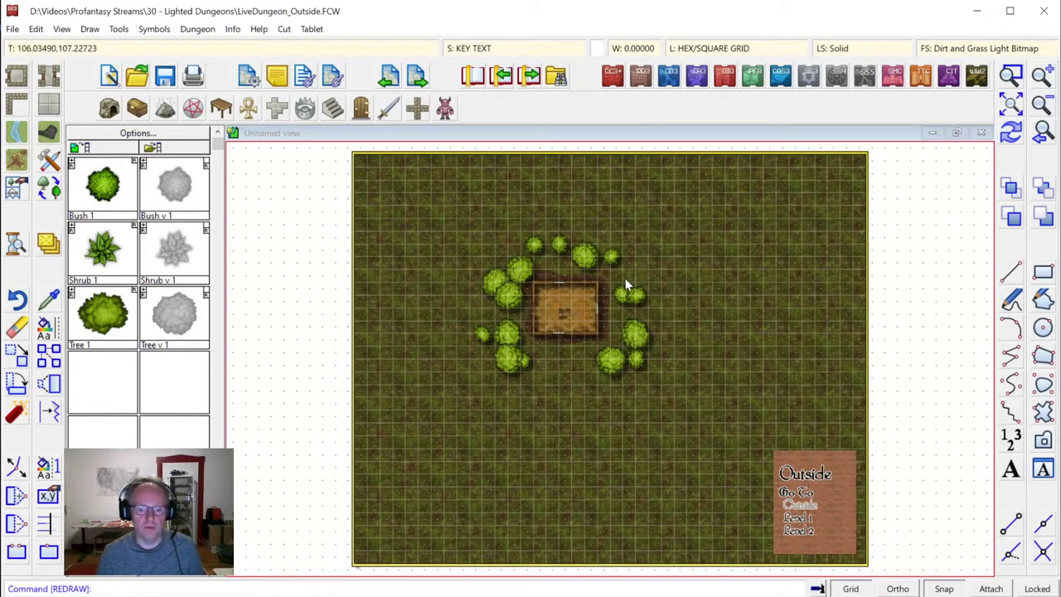
left_click(497, 47)
left_click(431, 387)
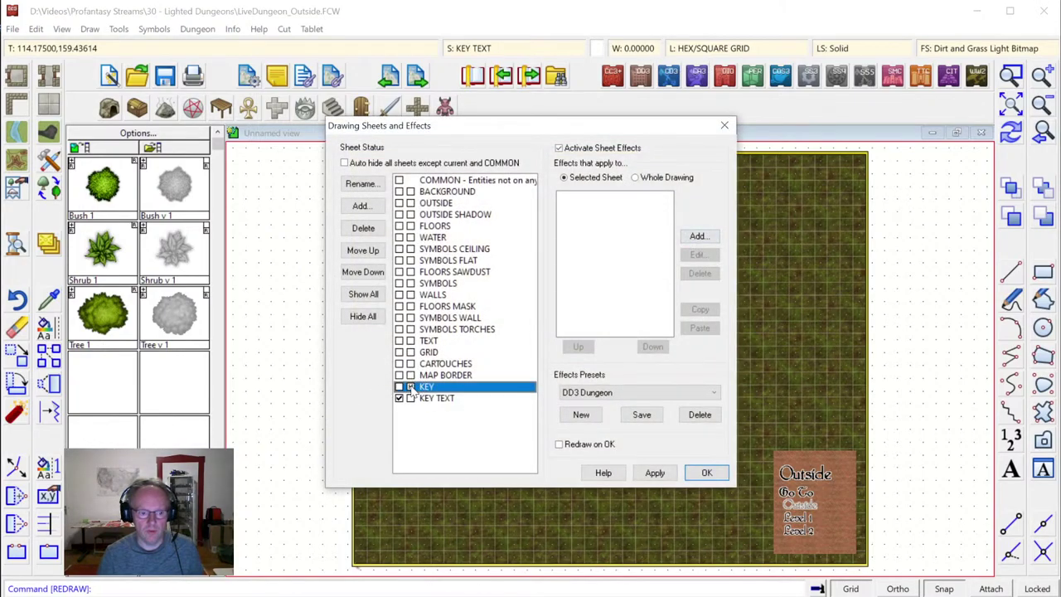
left_click(697, 237)
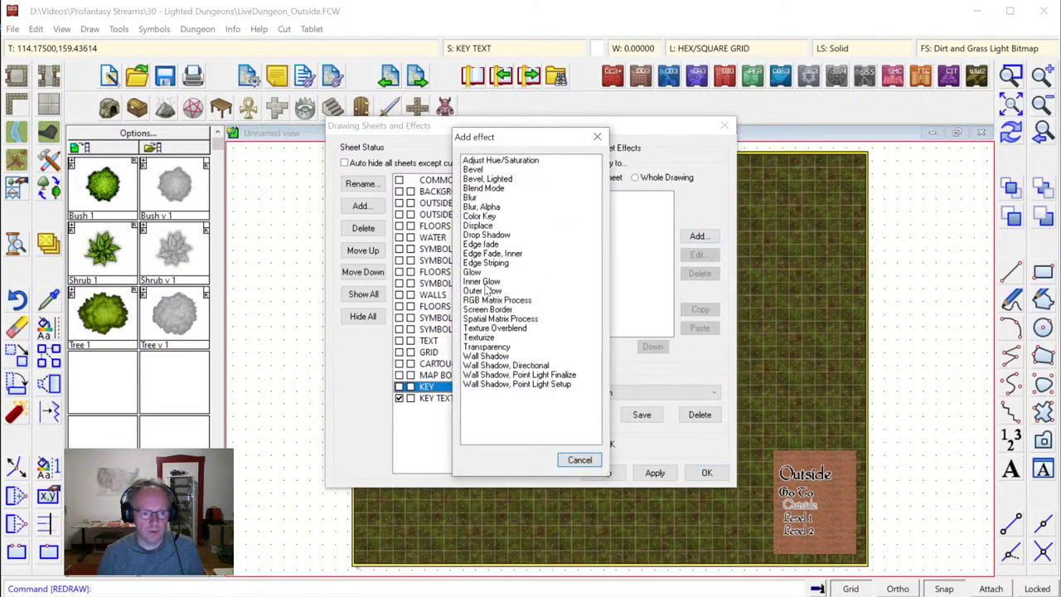
double_click(482, 282)
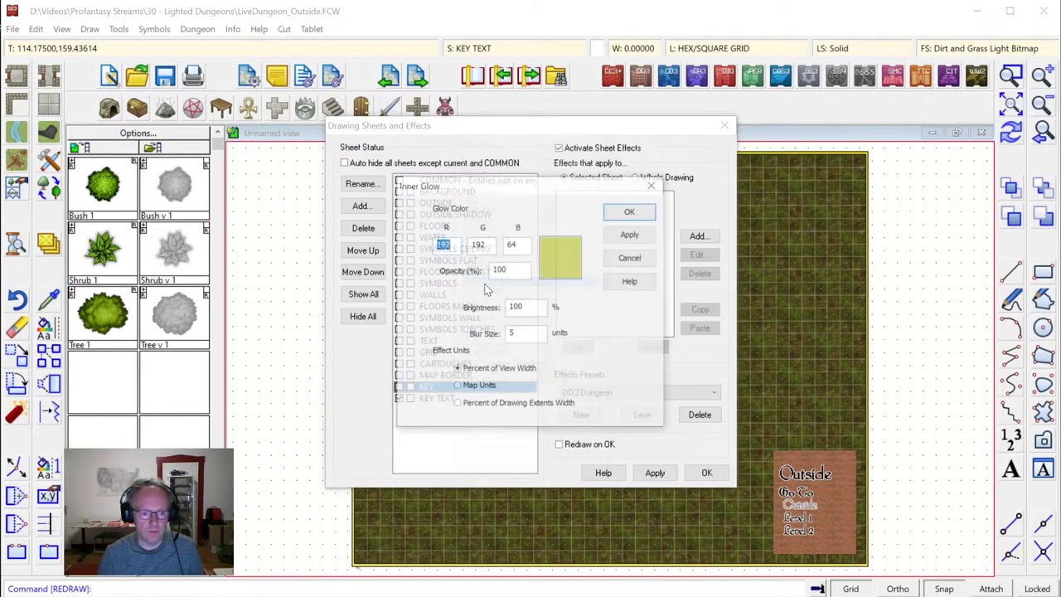
left_click(615, 260)
Add a Glow effect to the KEY sheet, coloured black (0, 0, 0) and set to Inside mode
left_click(698, 237)
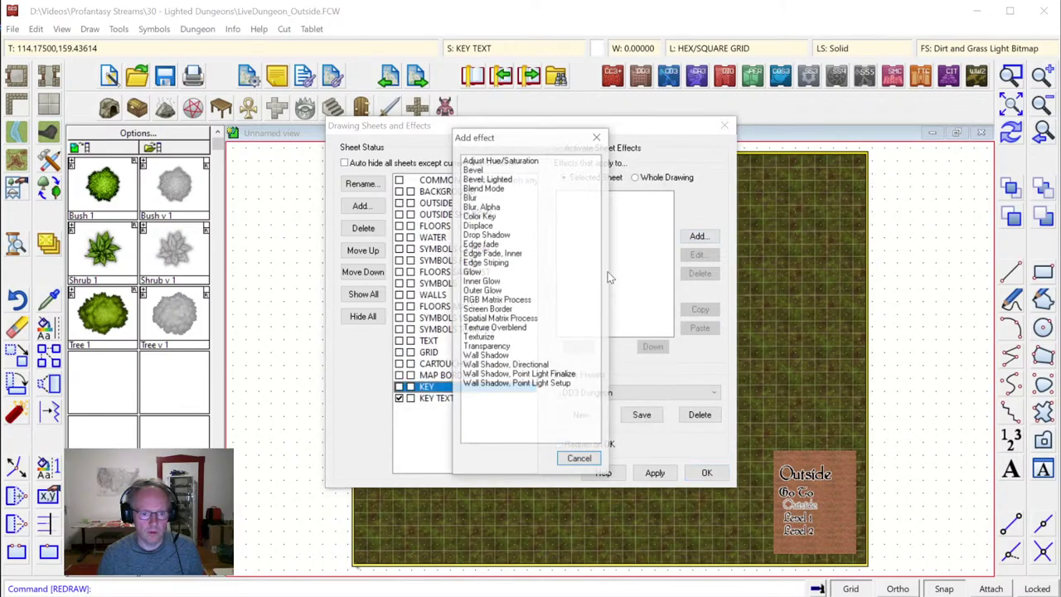
double_click(474, 273)
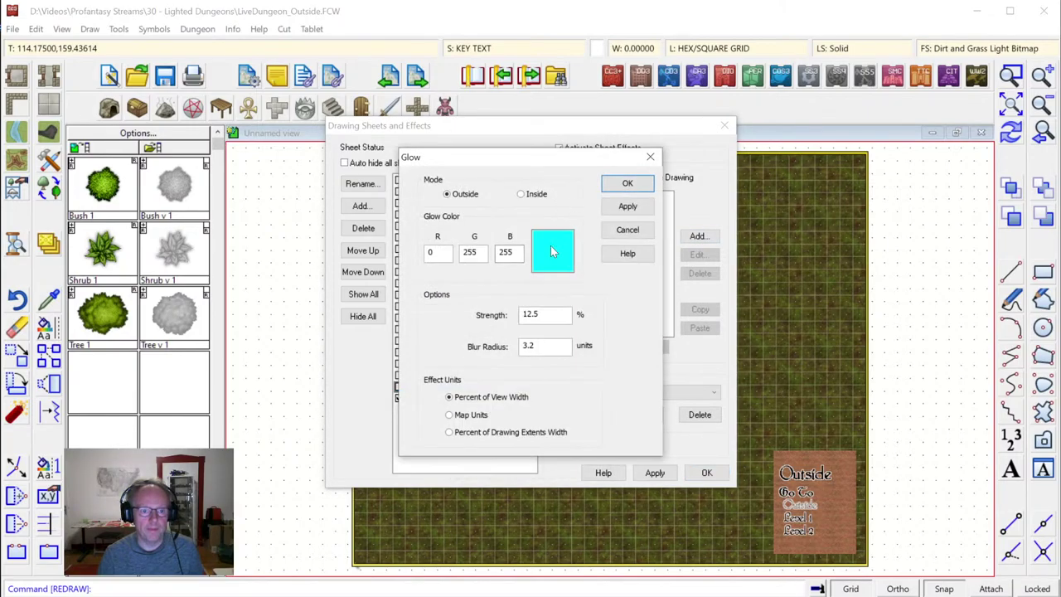
left_click(551, 245)
left_click(406, 224)
left_click(626, 225)
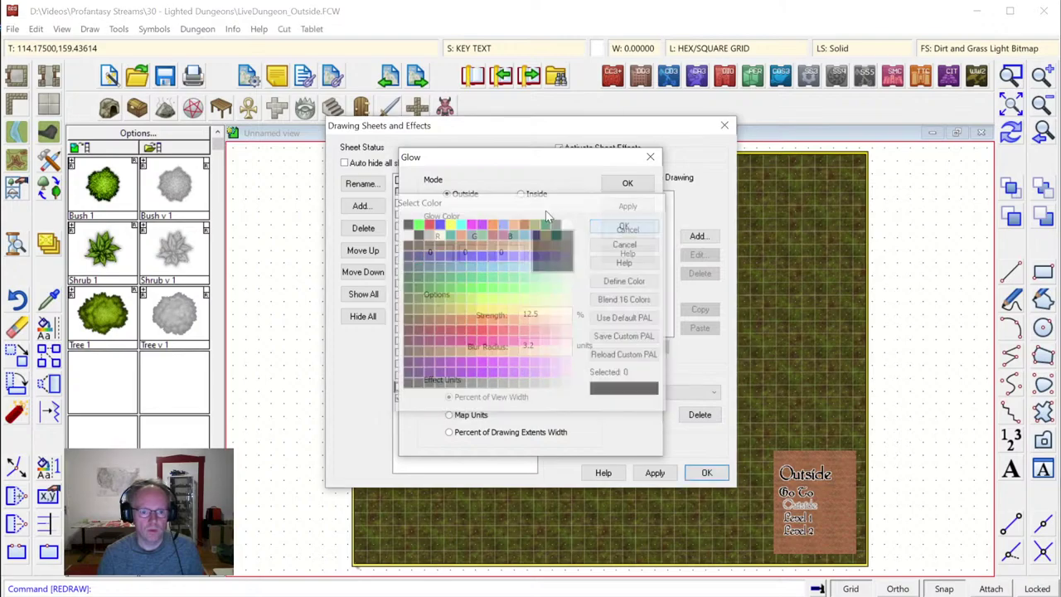
left_click(538, 194)
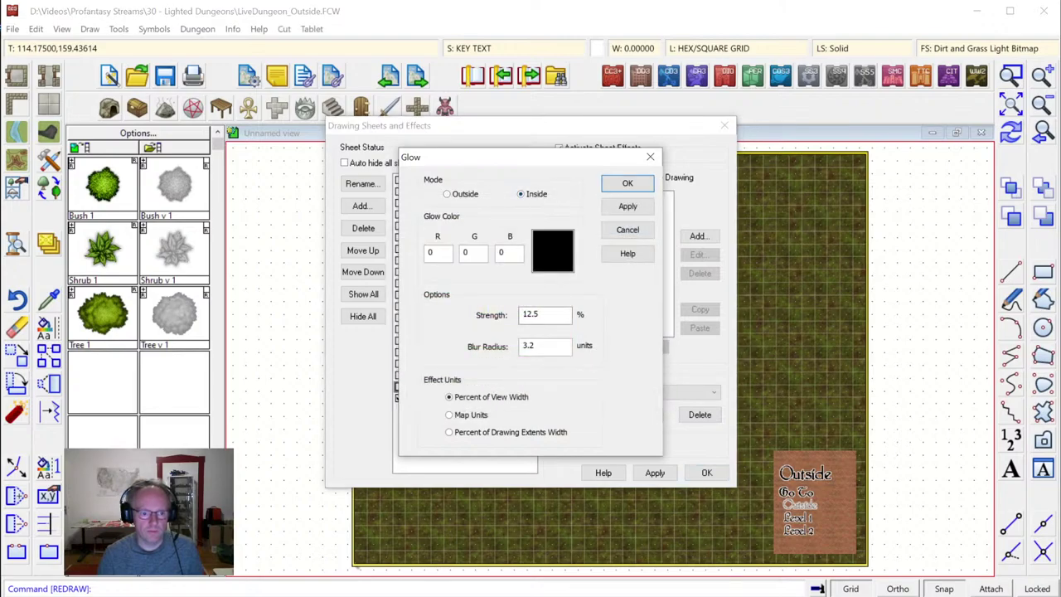
Give the KEY sheet's Glow a blur radius of 2 in Map Units and apply the effect to the map
double_click(534, 314)
left_click(535, 346)
left_click_drag(537, 347, 493, 365)
type("1")
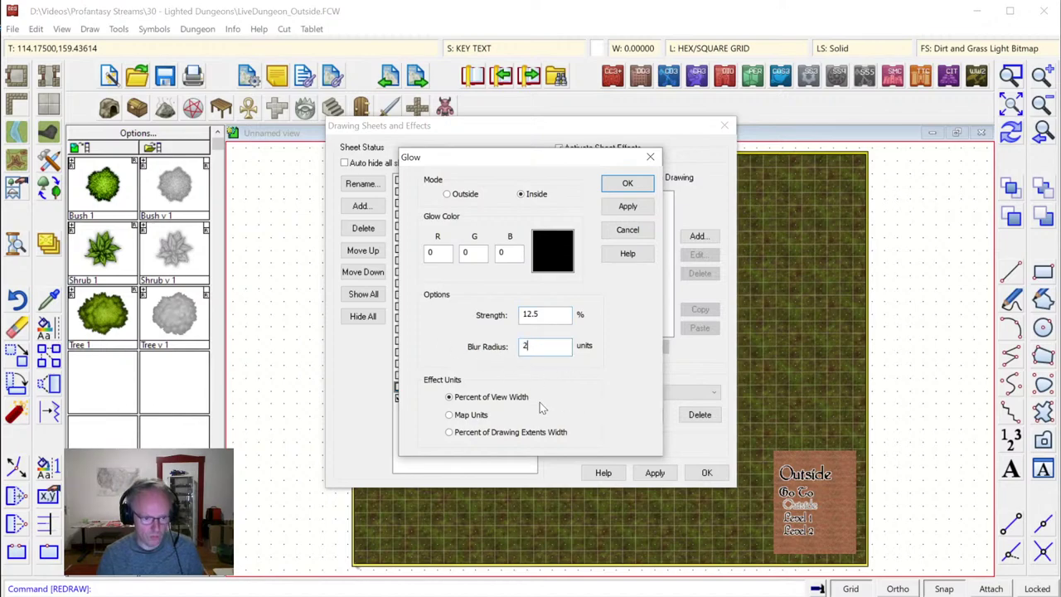
left_click(485, 414)
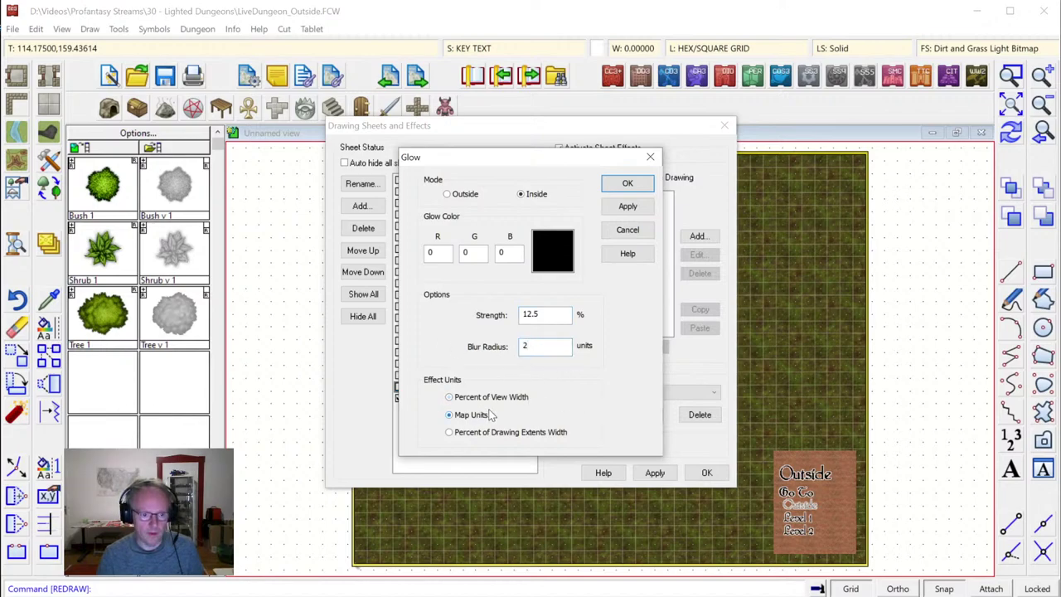
left_click(627, 209)
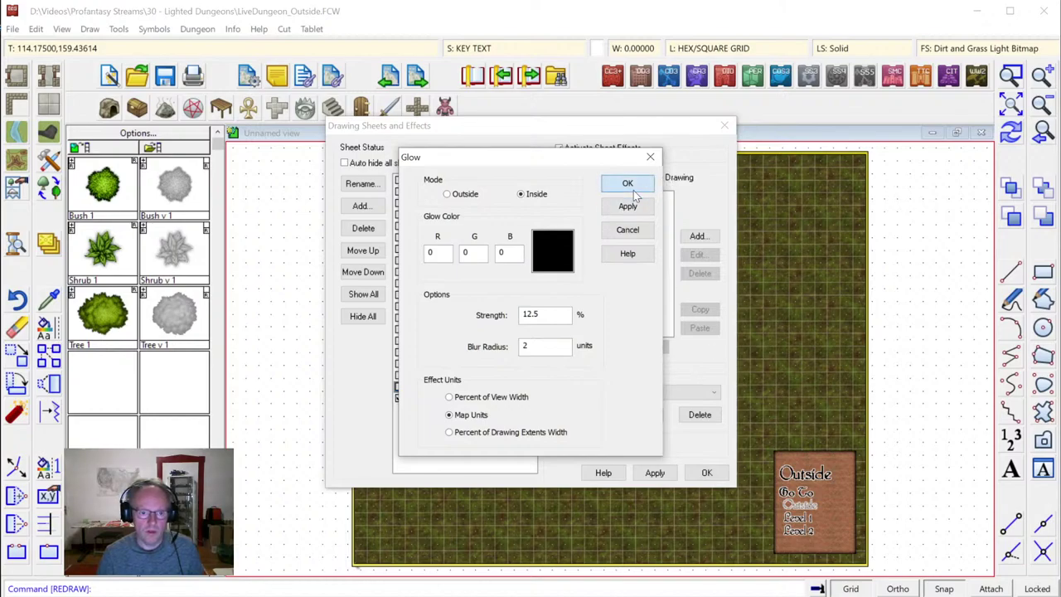
left_click(633, 189)
left_click(705, 473)
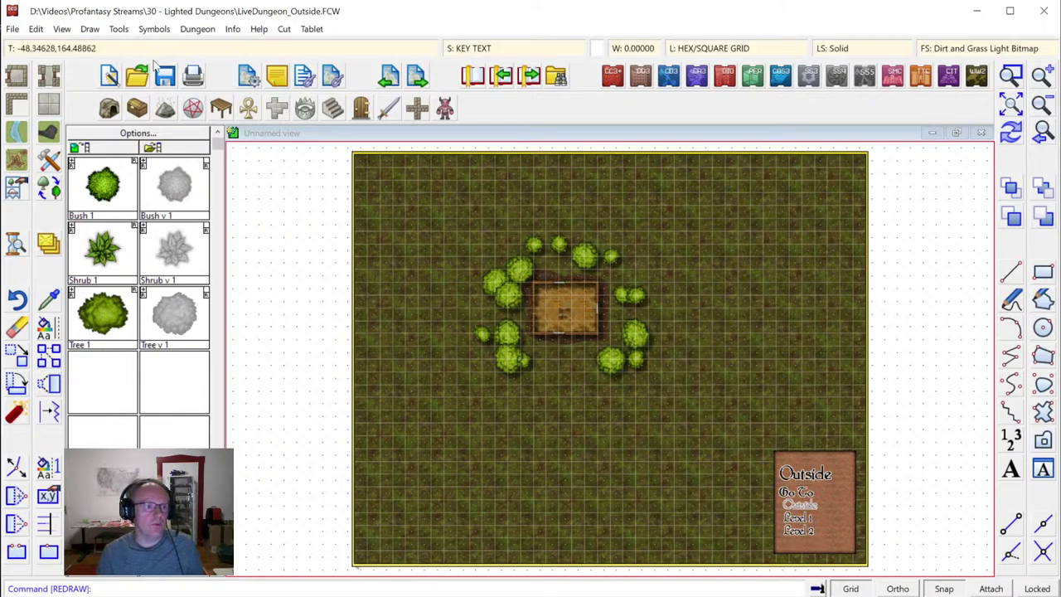
Show the map's hyperlinks and look closely at the link boxes around the Level 1 and Level 2 entries in the key
left_click(62, 28)
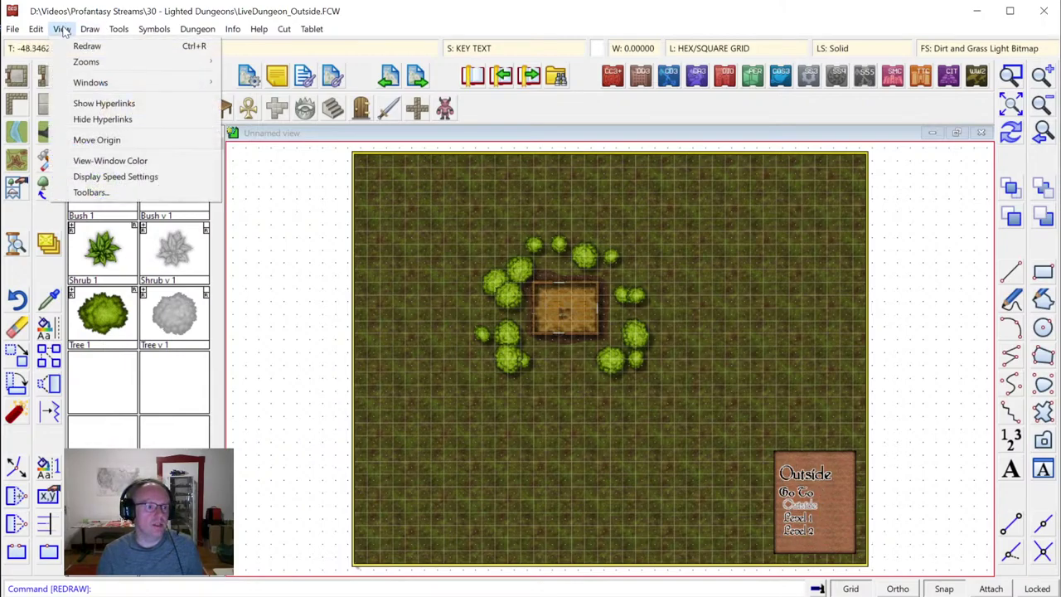
left_click(110, 106)
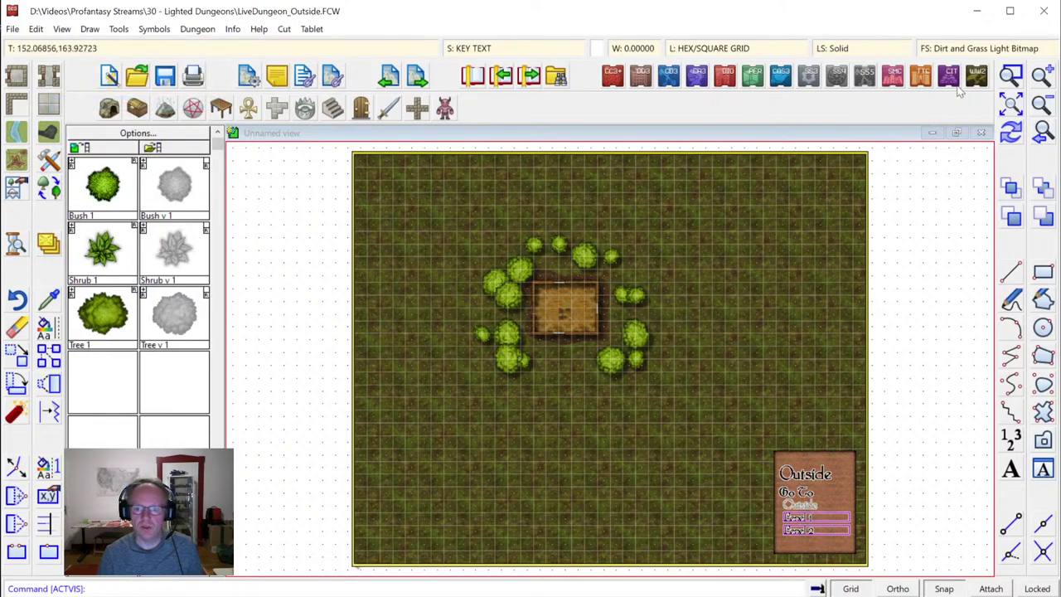
left_click(751, 438)
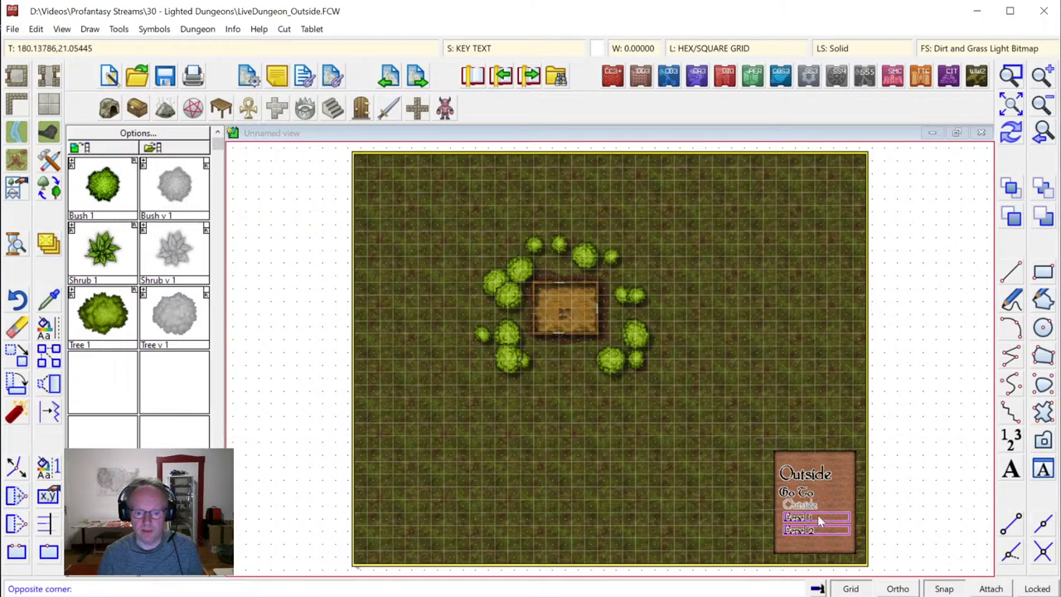
left_click(860, 569)
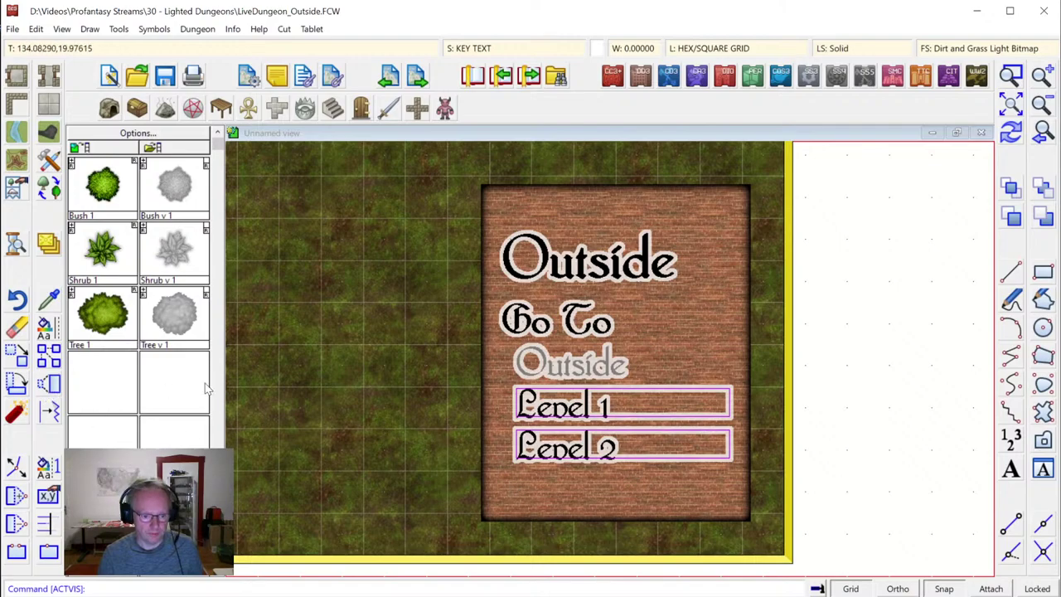
Inspect the command text stored in the Level 2 hyperlink without editing it, and return to the full map
left_click(44, 497)
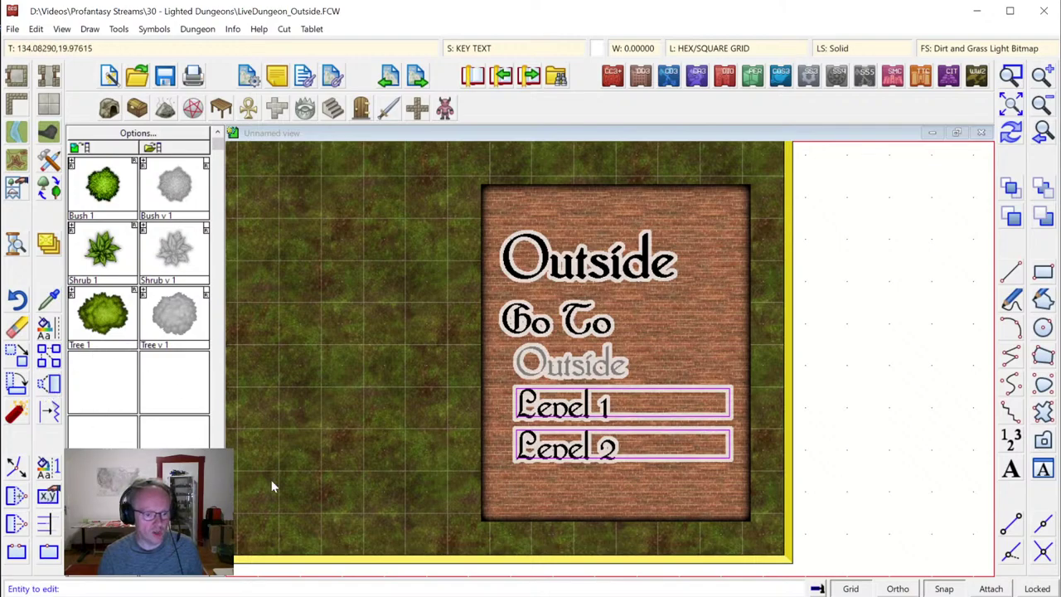
left_click(515, 446)
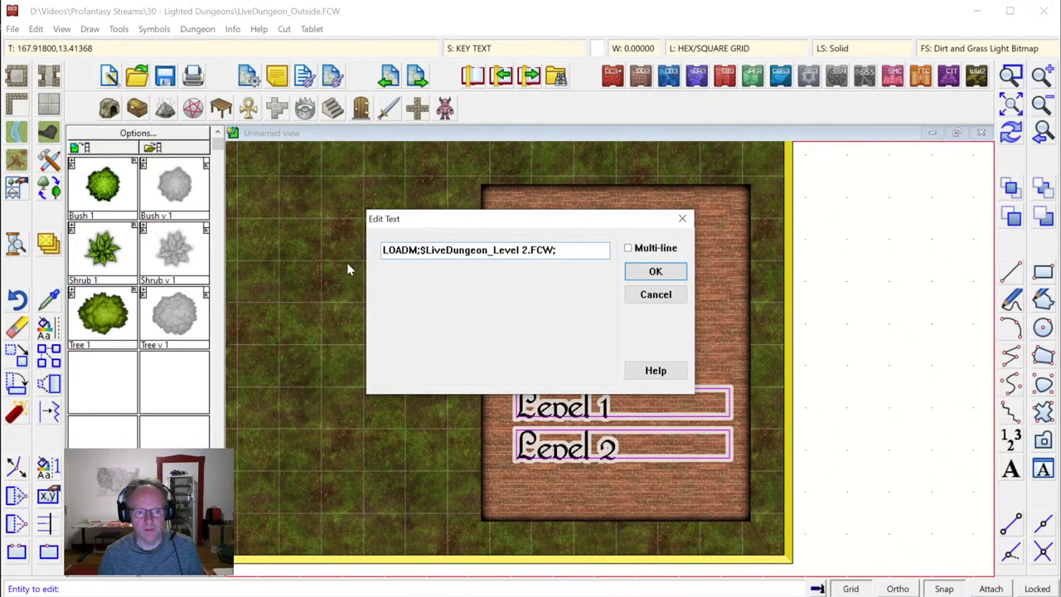
left_click(653, 294)
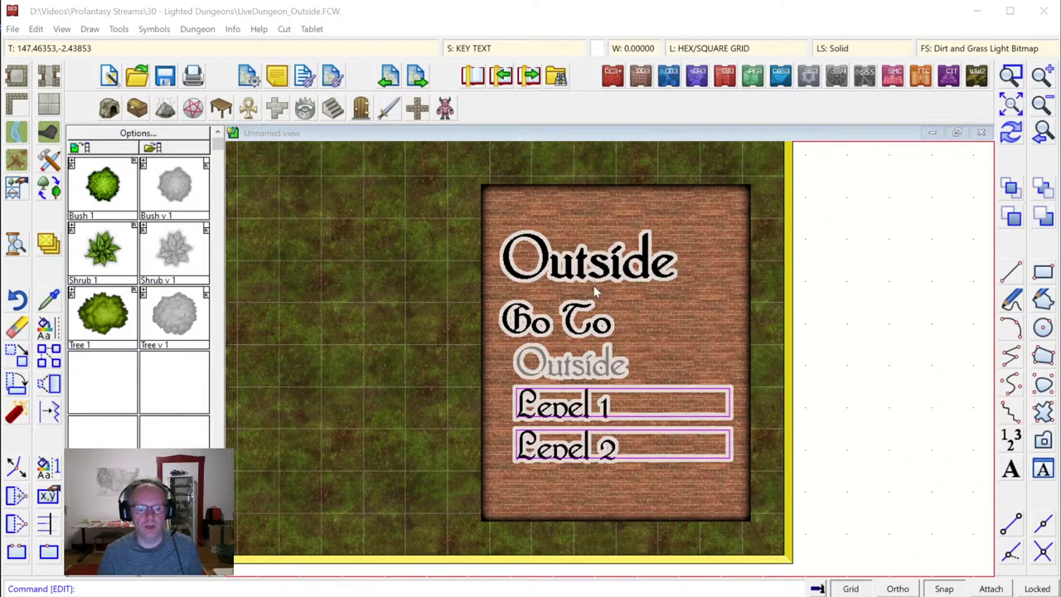
left_click(1011, 103)
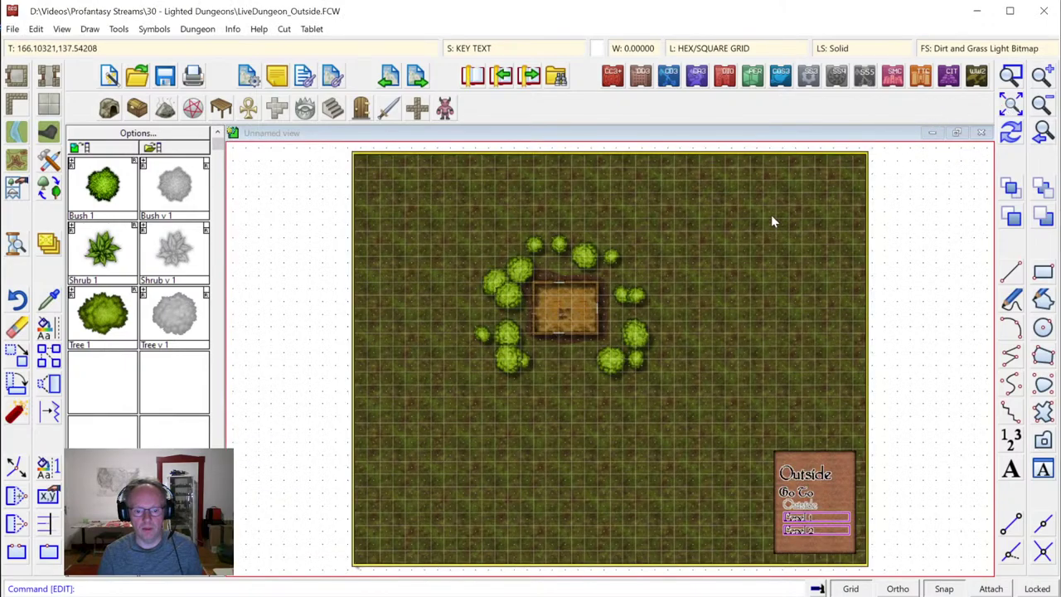